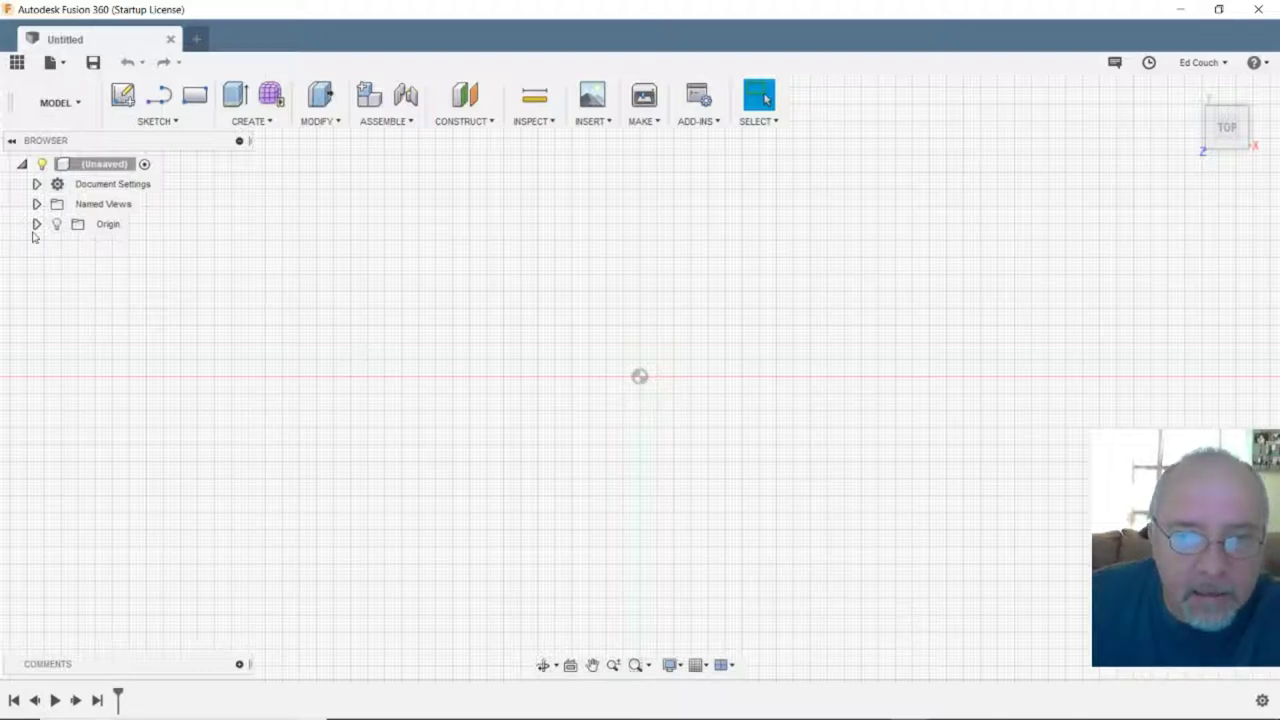
# - Start a new sketch on the XY origin plane with the Center Diameter Circle tool
pyautogui.click(124, 96)
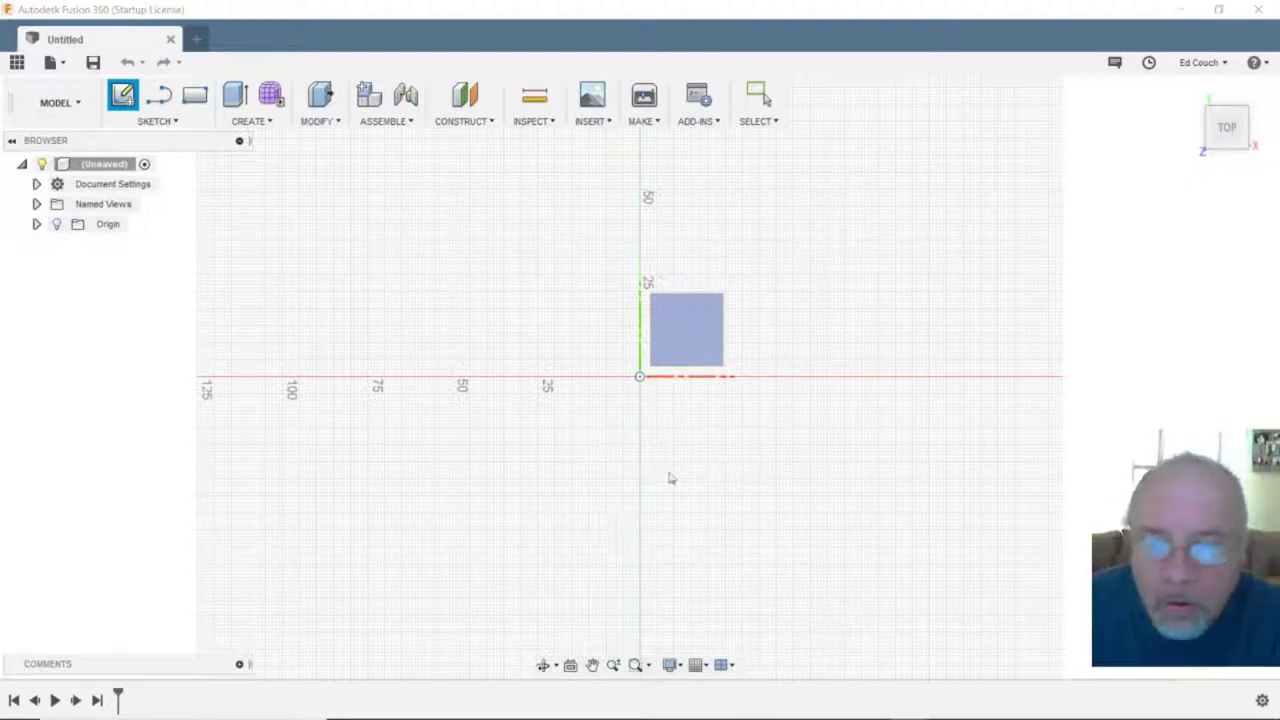
pyautogui.click(155, 121)
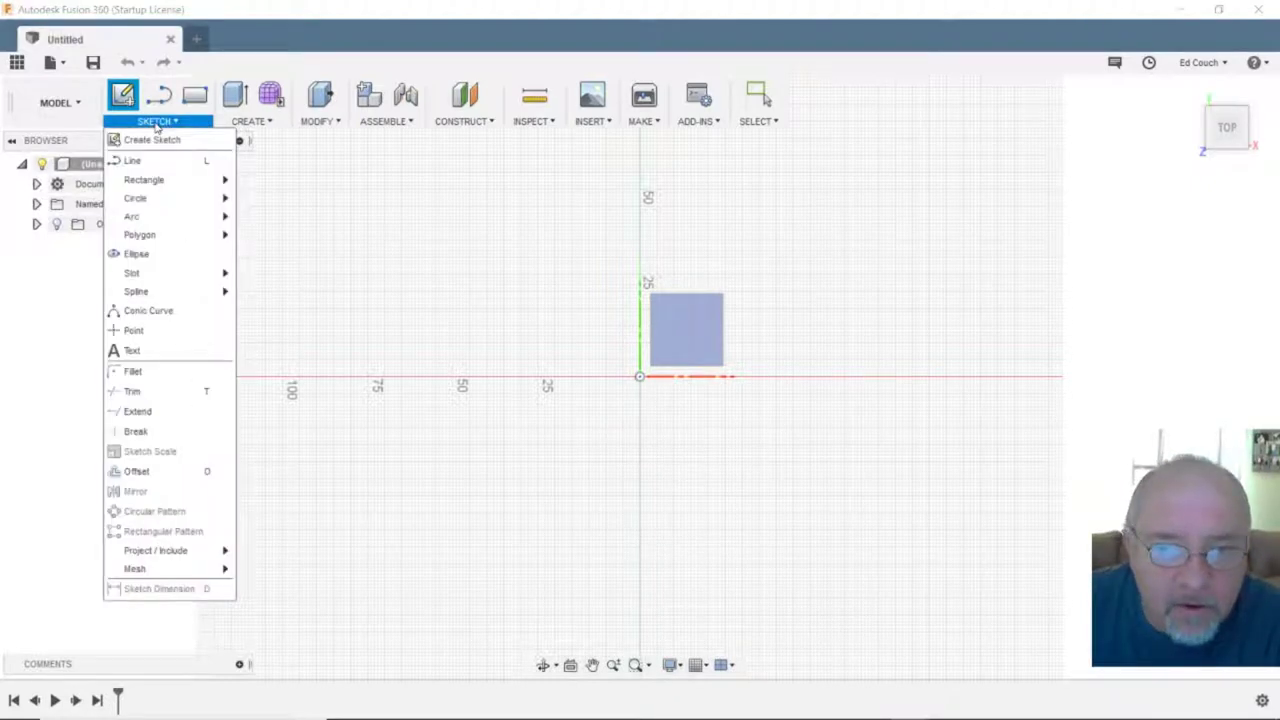
pyautogui.click(276, 203)
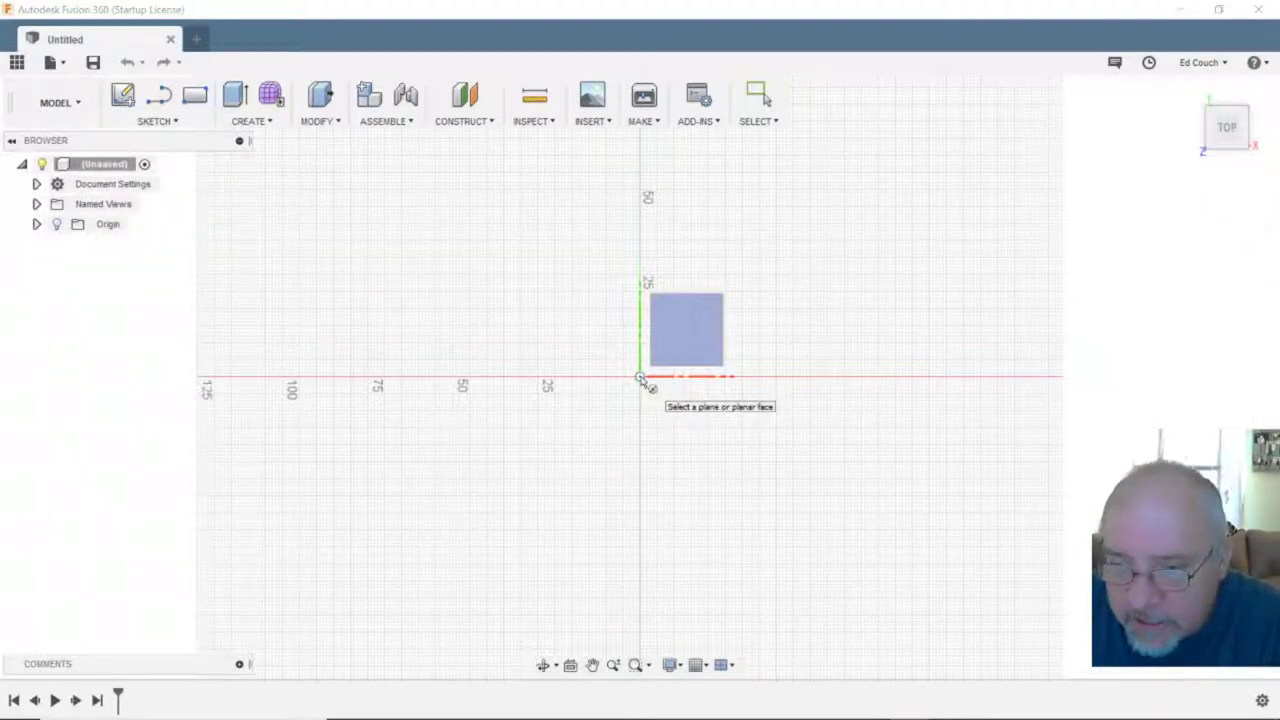
pyautogui.click(643, 381)
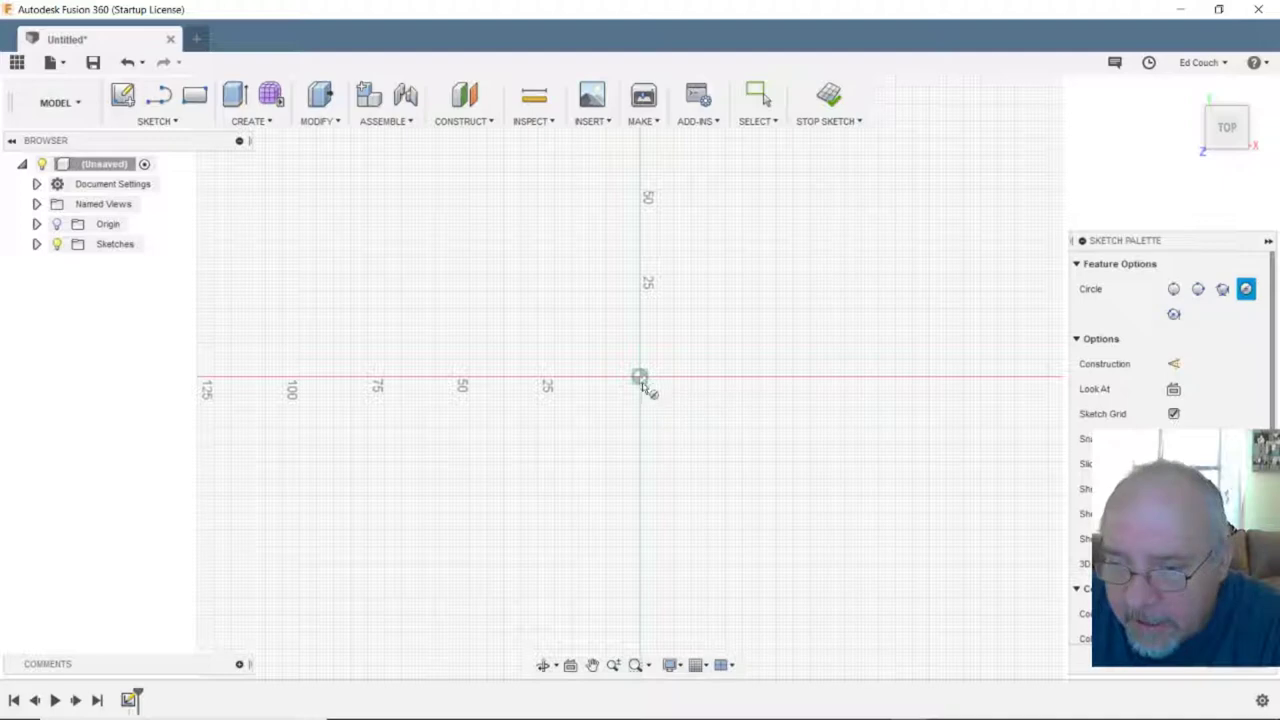
# - Draw a centre-diameter circle at the origin with its diameter locked at 41 mm
pyautogui.click(641, 378)
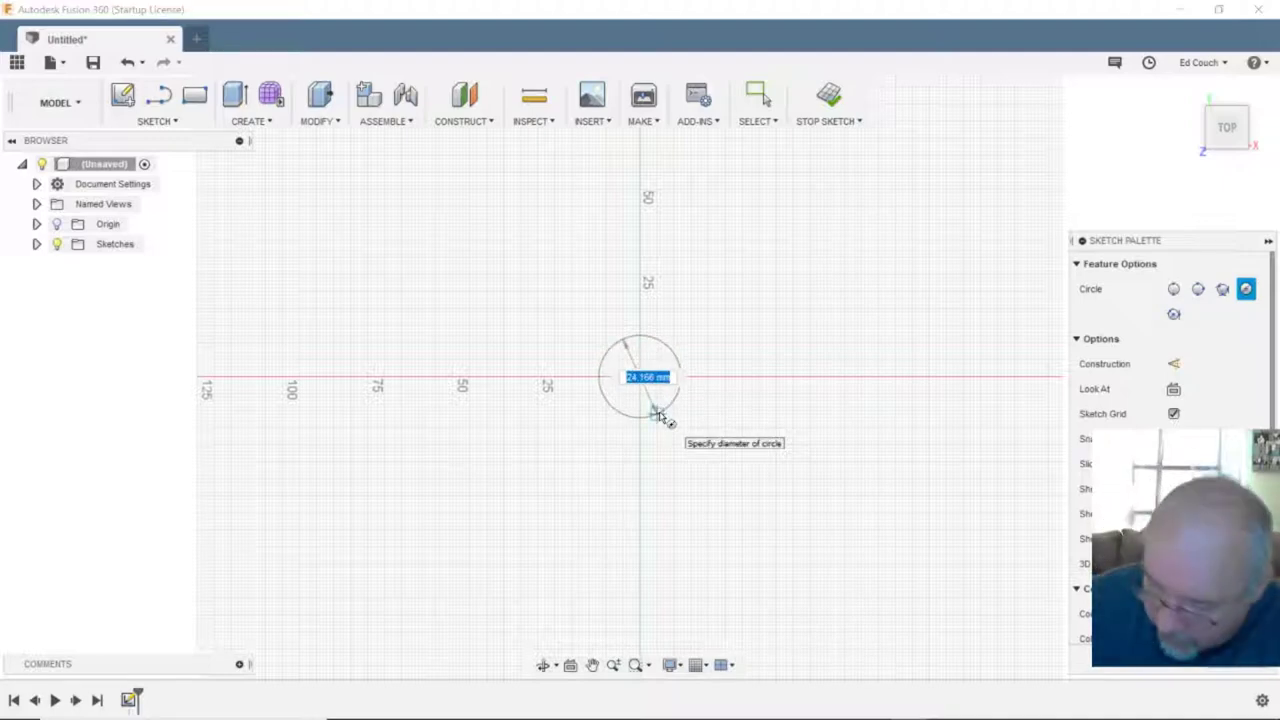
pyautogui.write('41')
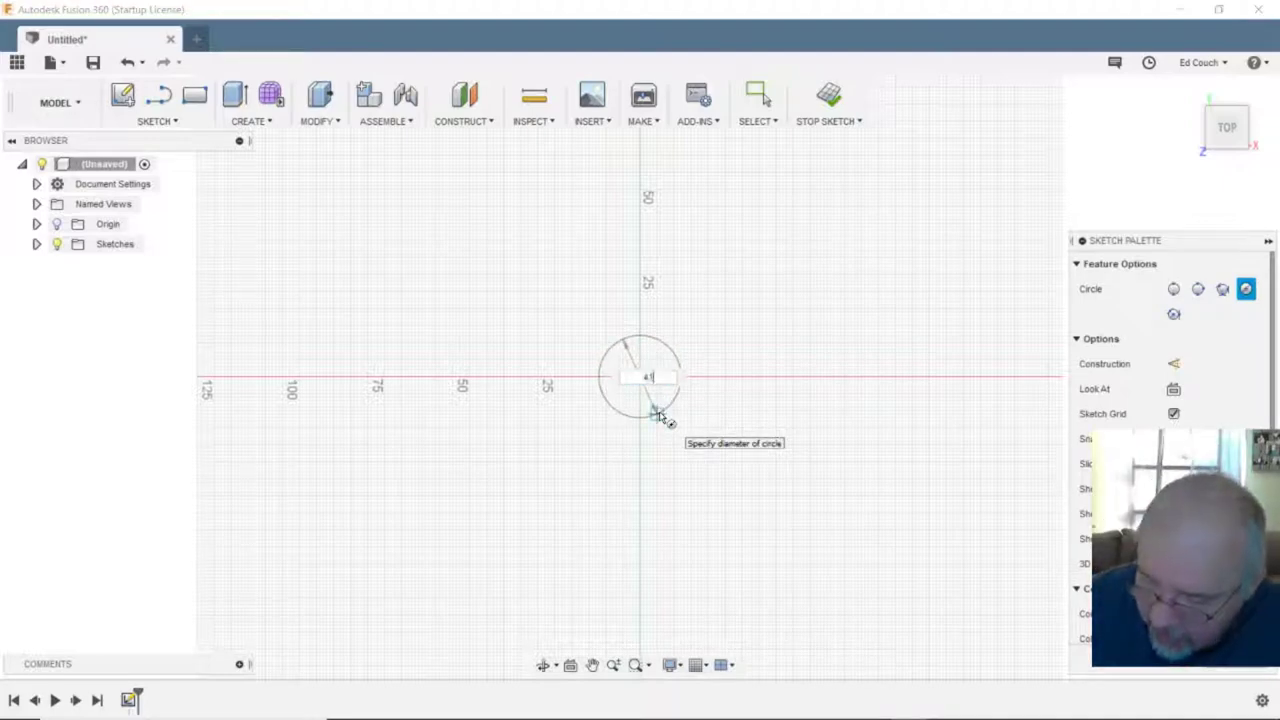
pyautogui.press('Tab')
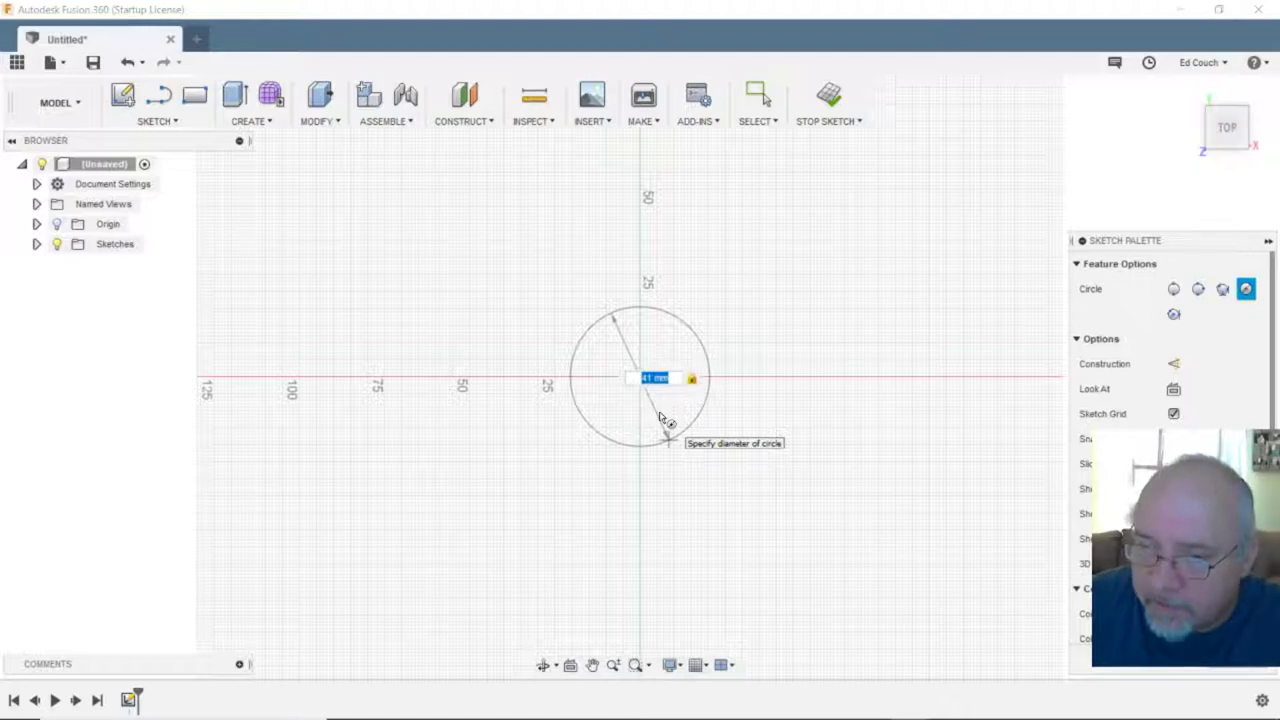
pyautogui.press('Return')
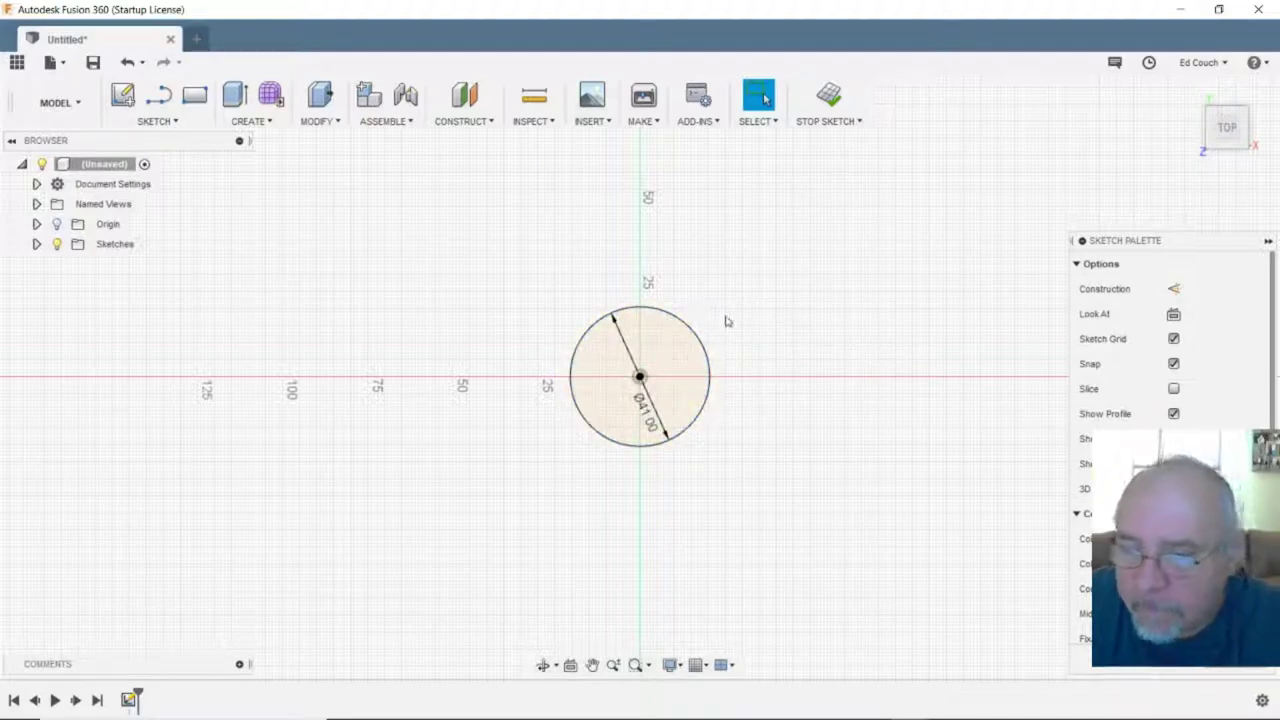
# - Zoom and pan to centre the 41 mm circle, then switch to the Line tool
pyautogui.scroll(-3, 806, 370)
pyautogui.scroll(4, 801, 358)
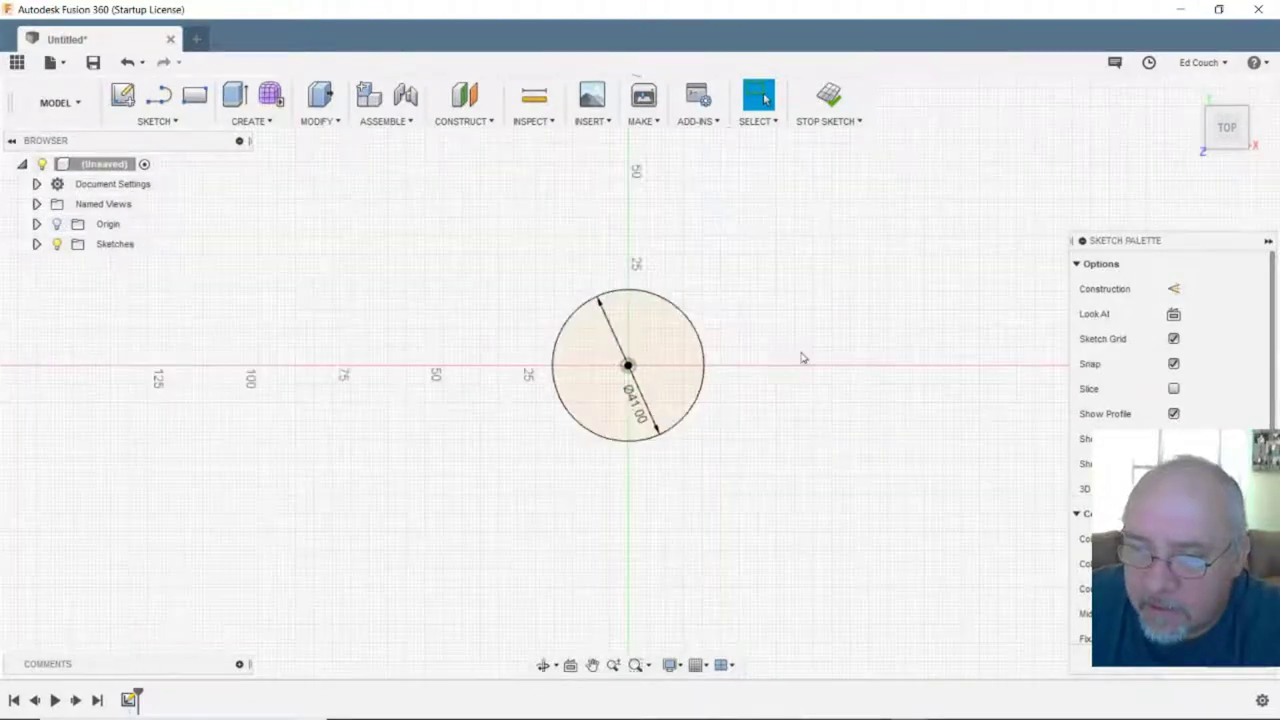
pyautogui.scroll(4, 801, 358)
pyautogui.moveTo(460, 328); pyautogui.dragTo(571, 334, button='middle')
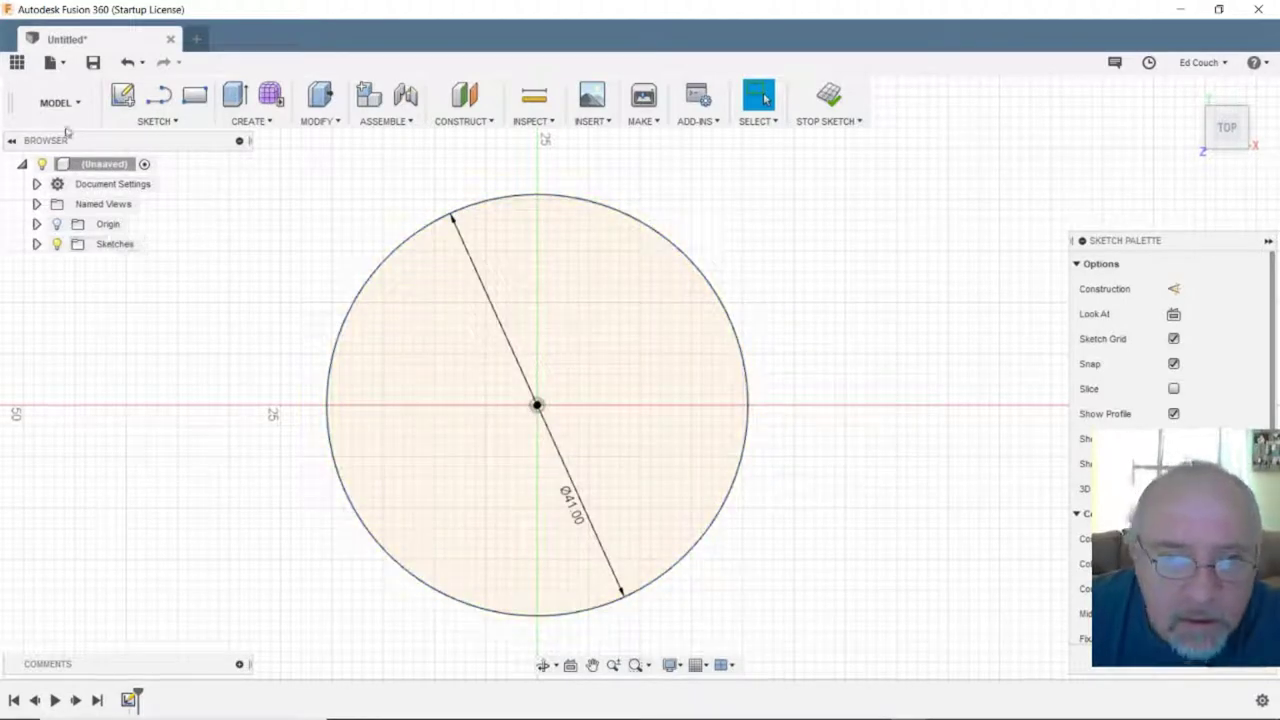
pyautogui.click(150, 120)
pyautogui.click(180, 166)
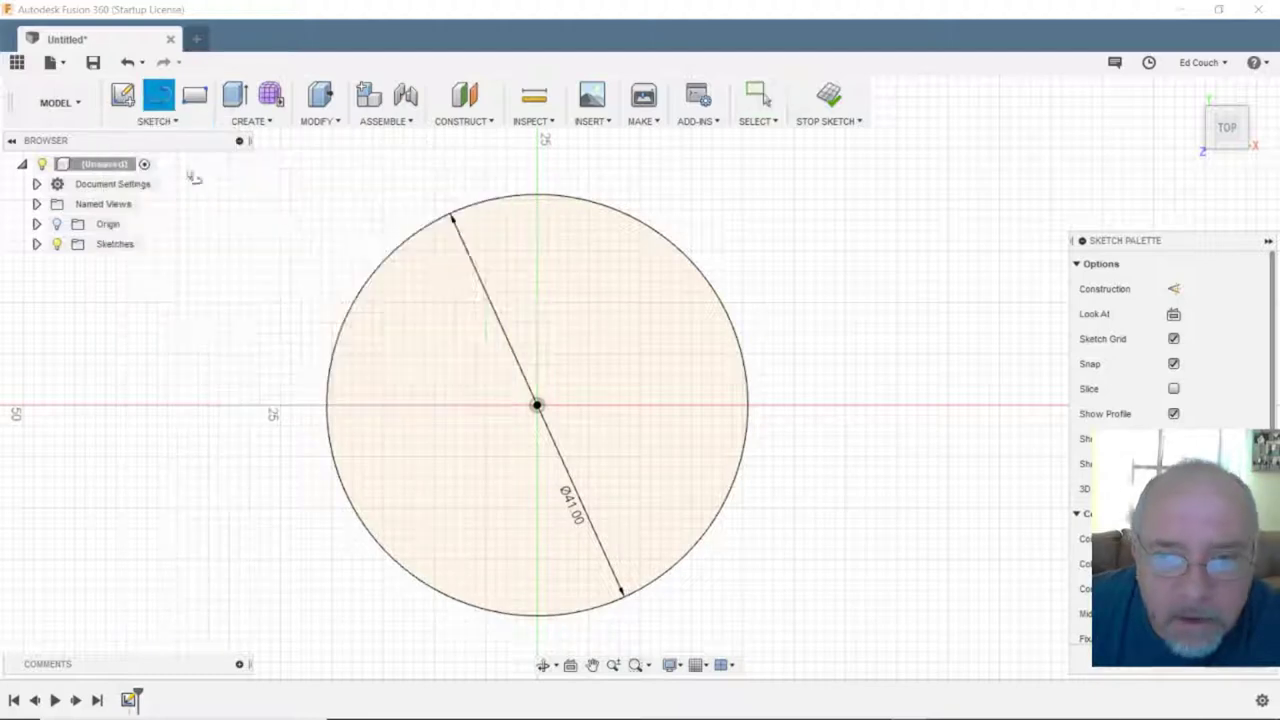
# - Draw a small rectangular notch hanging down from the 41 mm circle's top edge
pyautogui.click(508, 200)
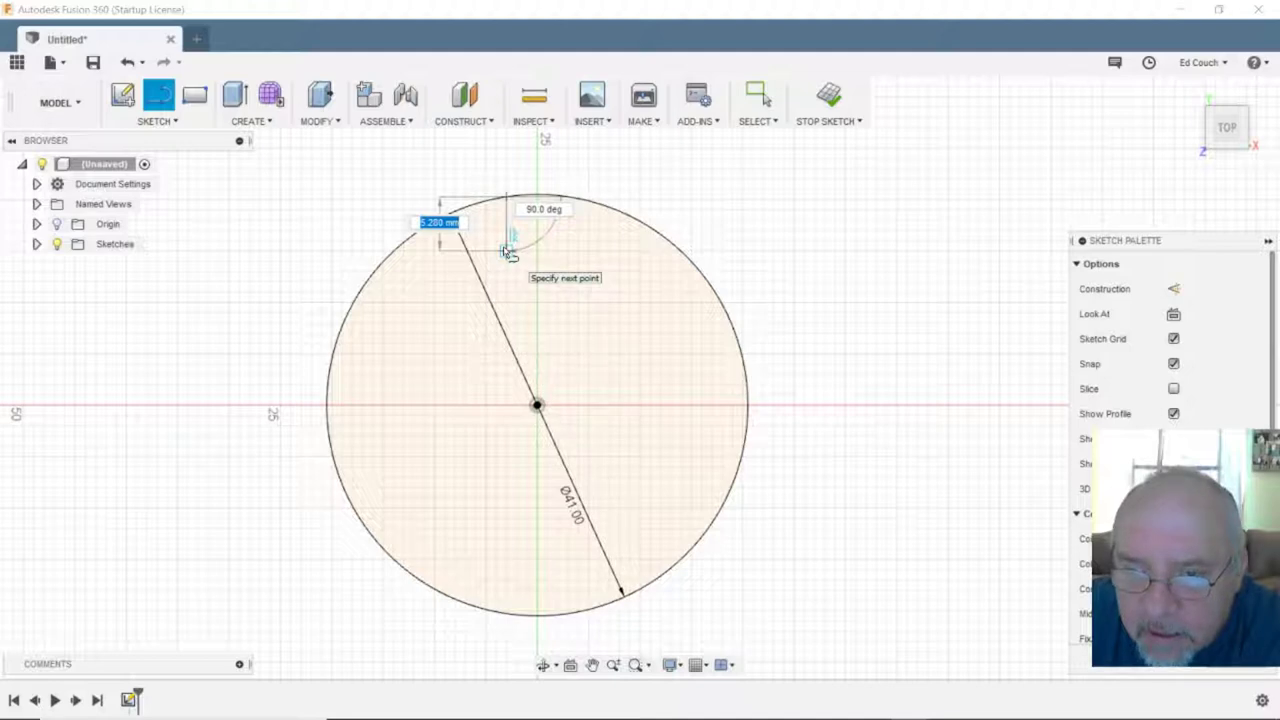
pyautogui.click(507, 251)
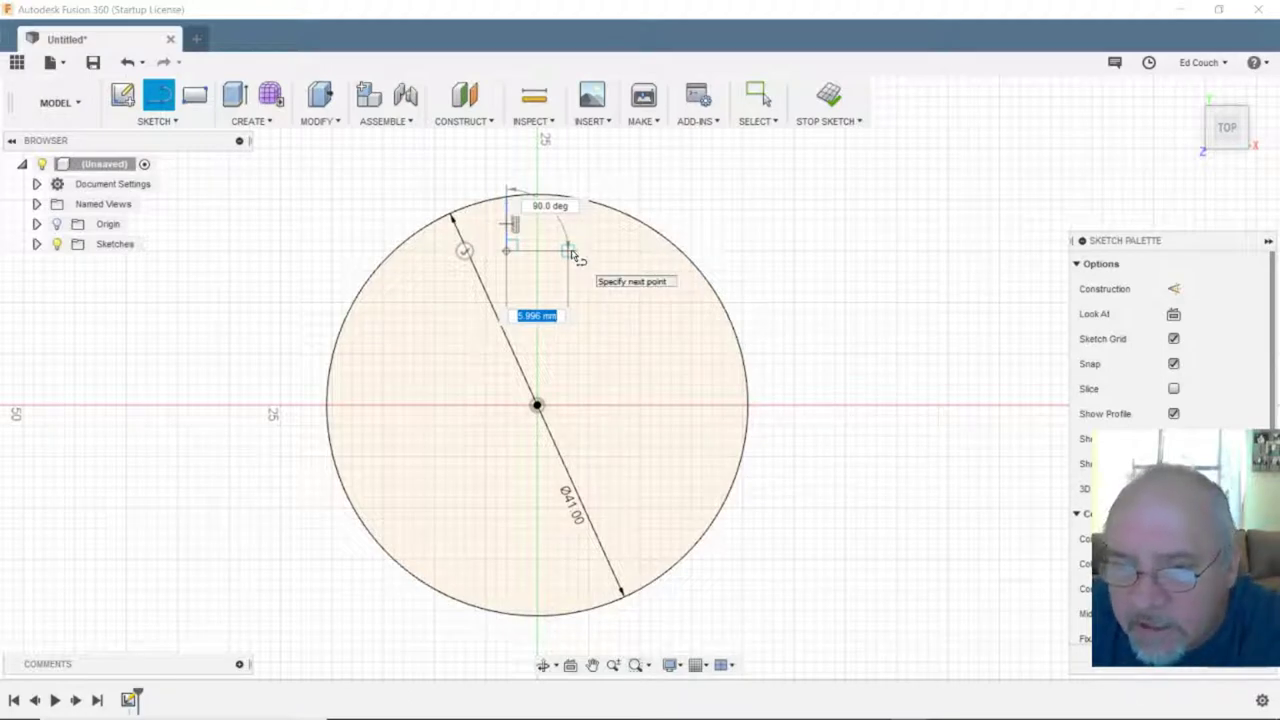
pyautogui.click(568, 251)
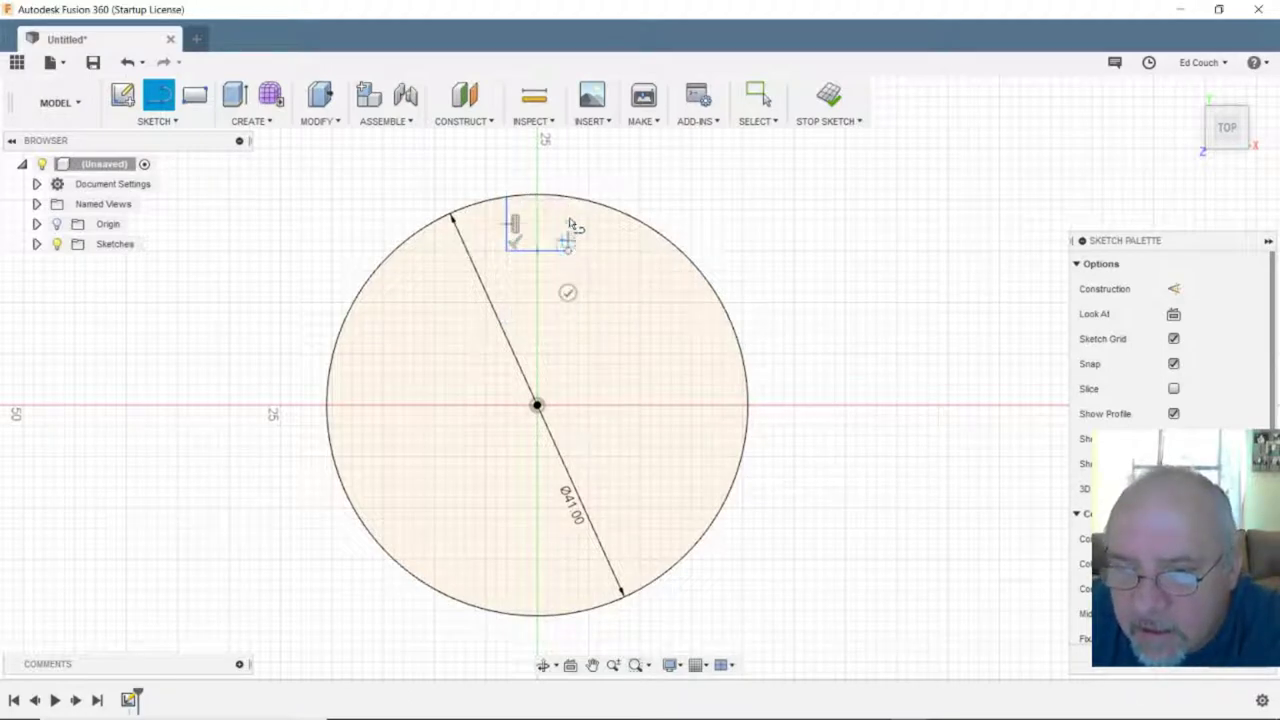
pyautogui.click(568, 200)
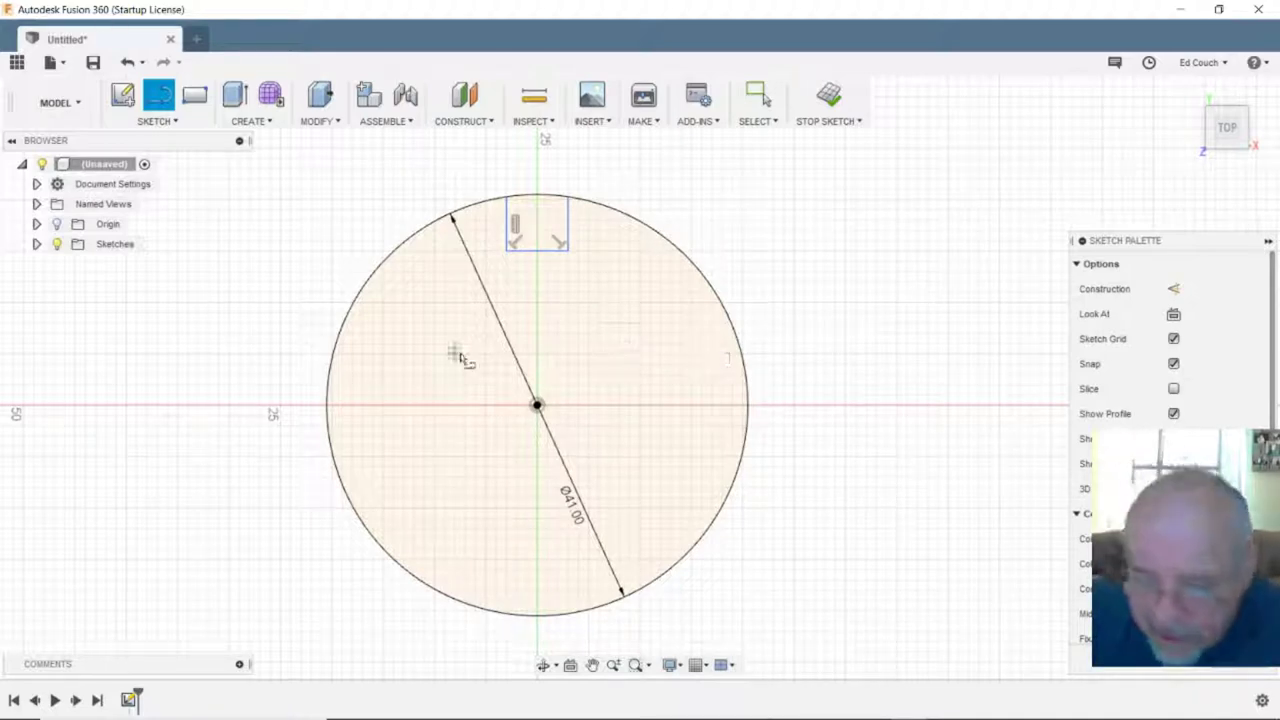
pyautogui.click(507, 616)
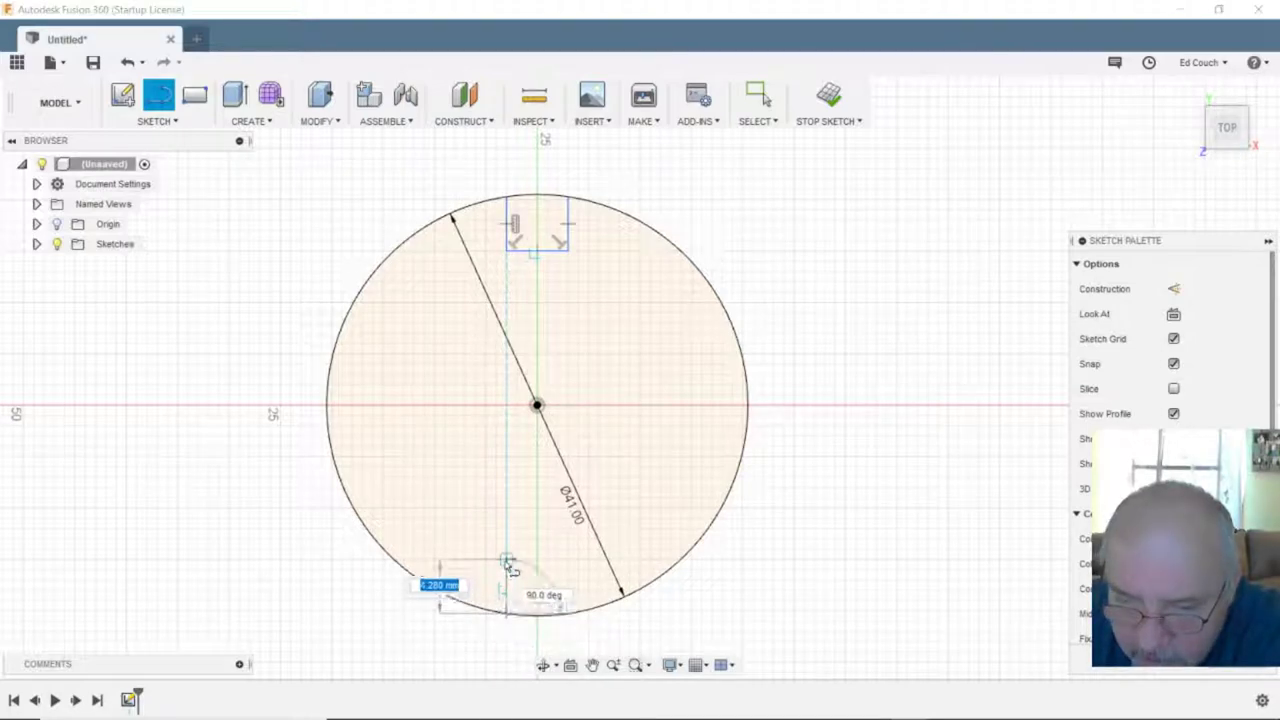
# - Close a matching rectangular notch on the 41 mm circle's bottom edge
pyautogui.click(507, 572)
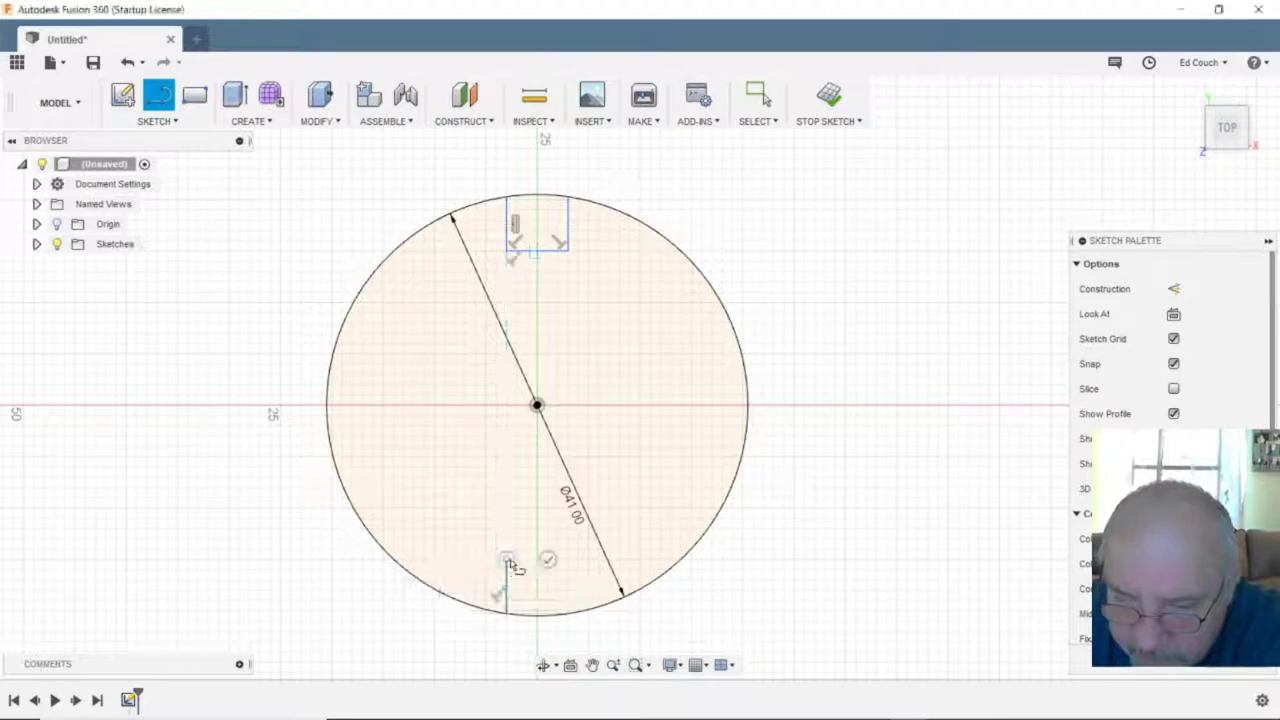
pyautogui.click(567, 560)
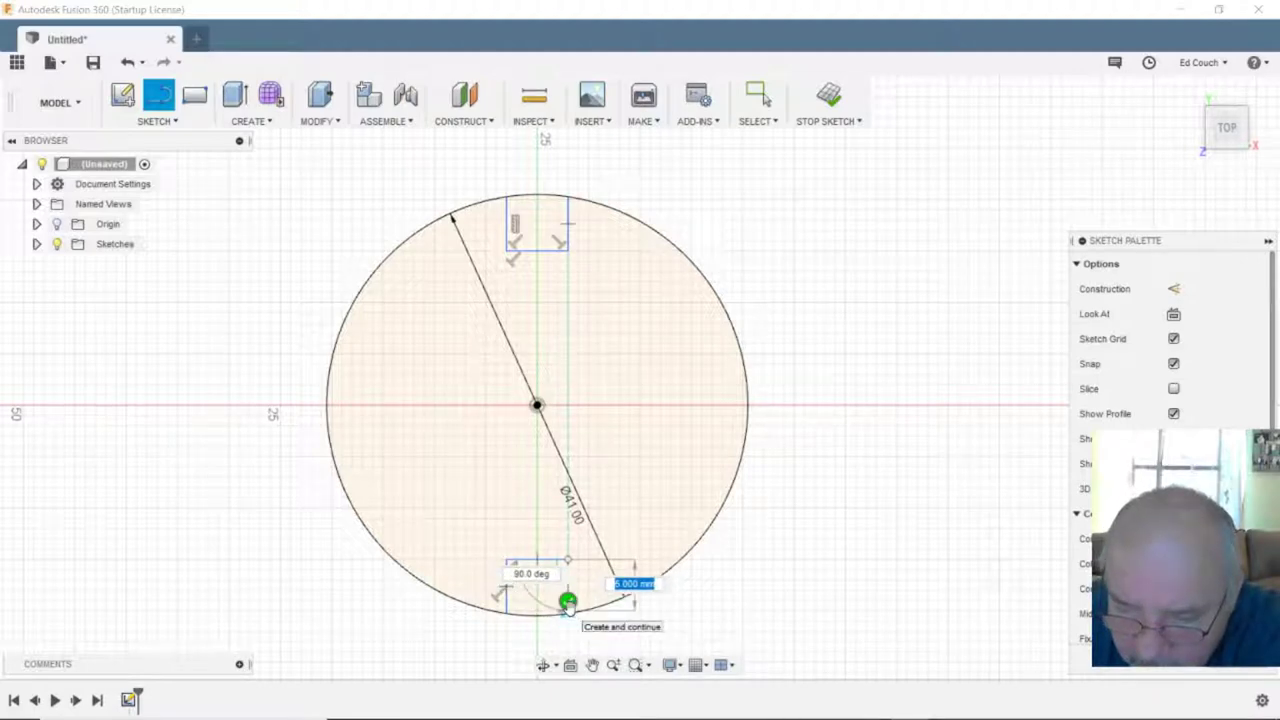
pyautogui.click(567, 601)
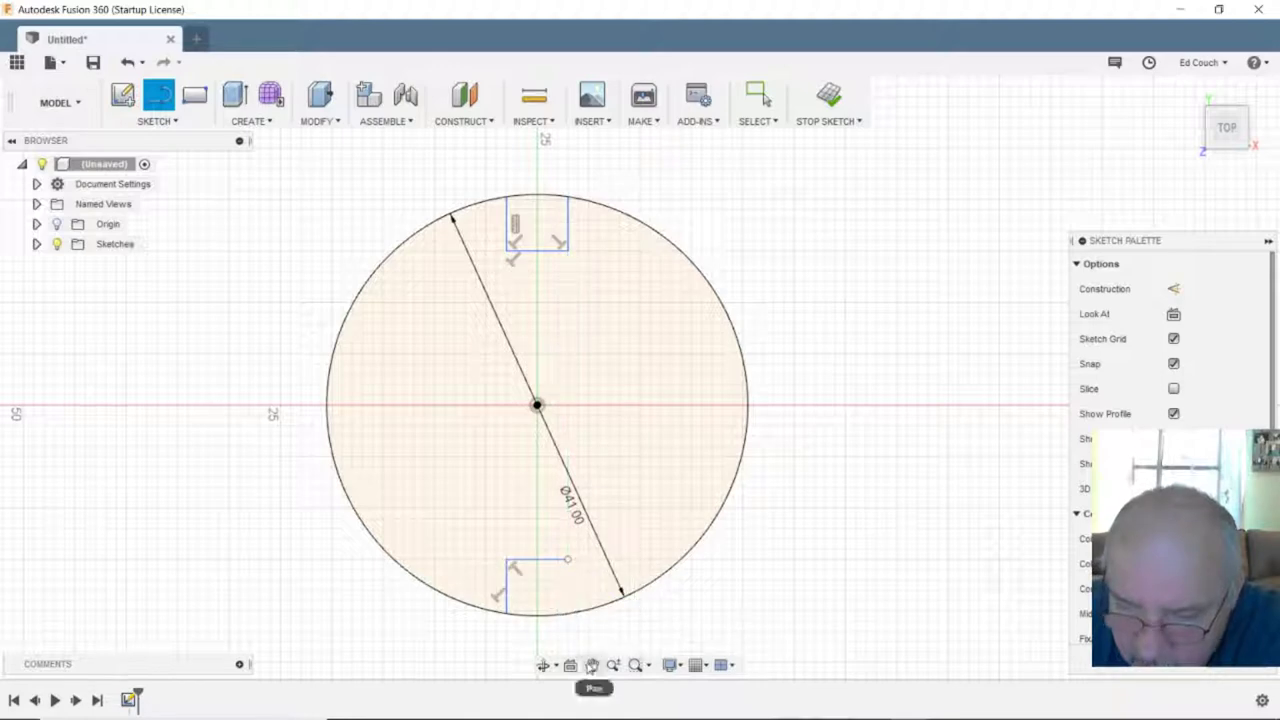
pyautogui.click(568, 613)
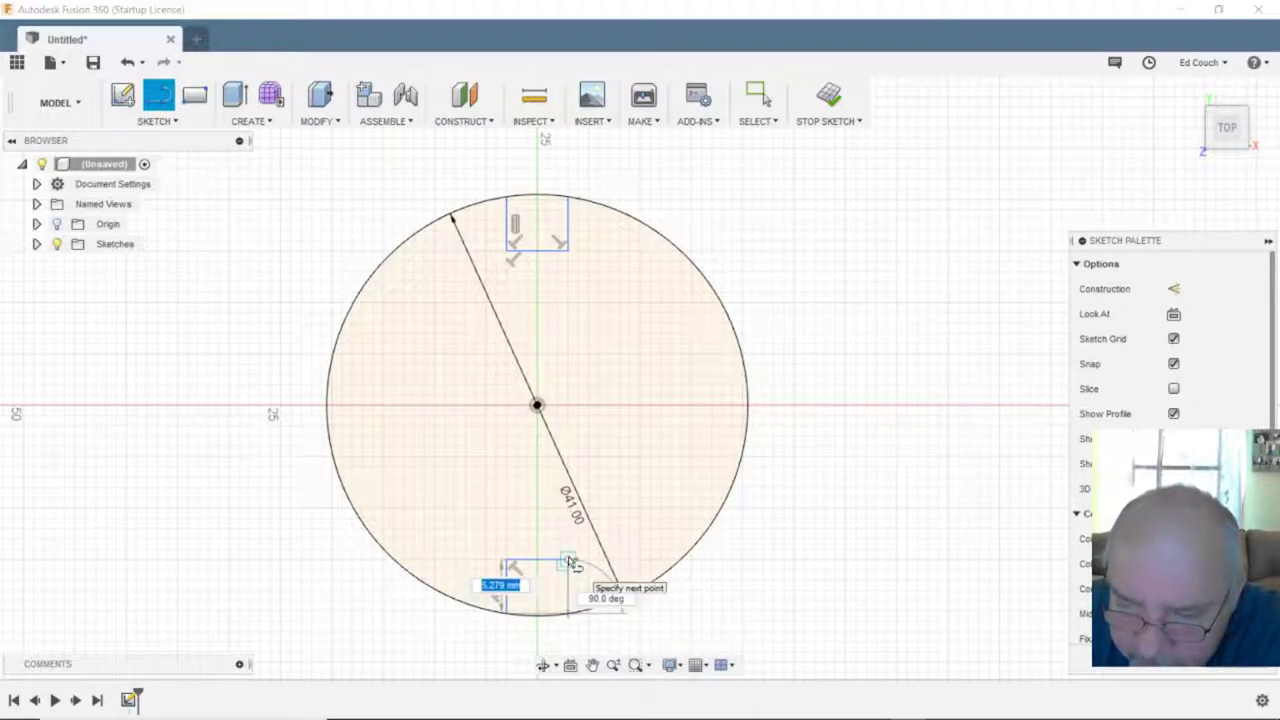
pyautogui.click(569, 561)
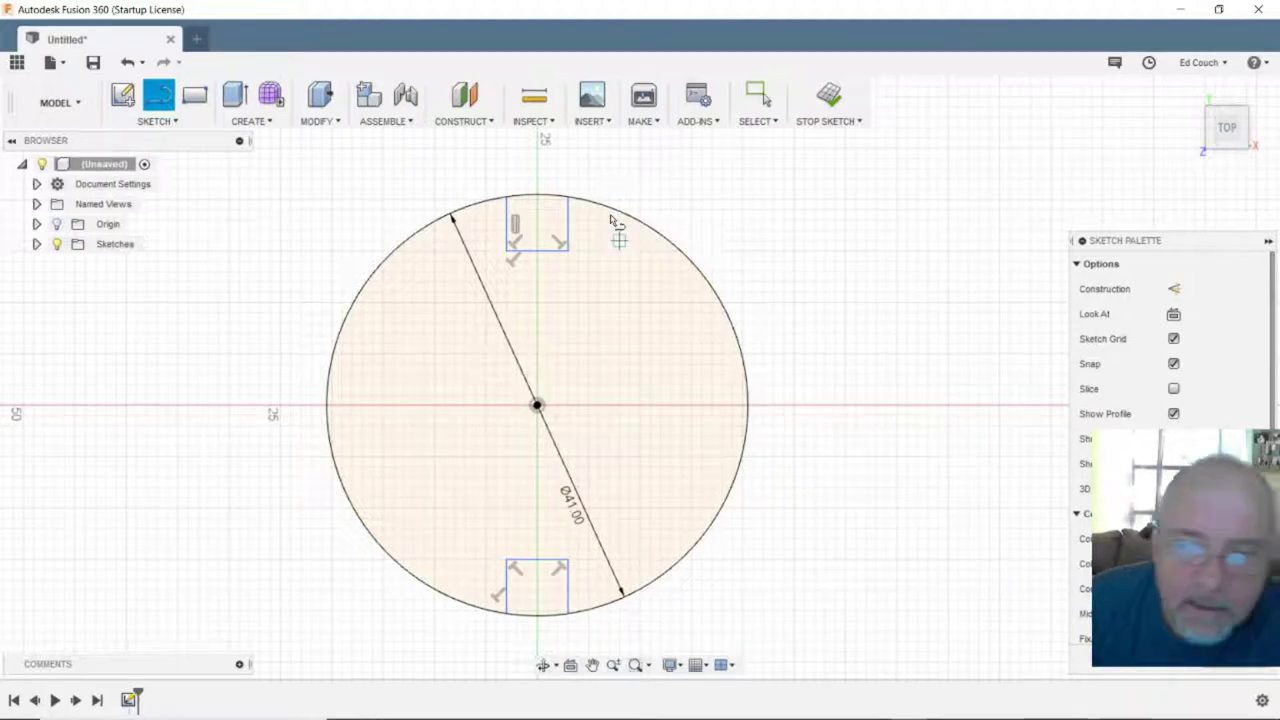
pyautogui.click(168, 123)
pyautogui.moveTo(168, 199)
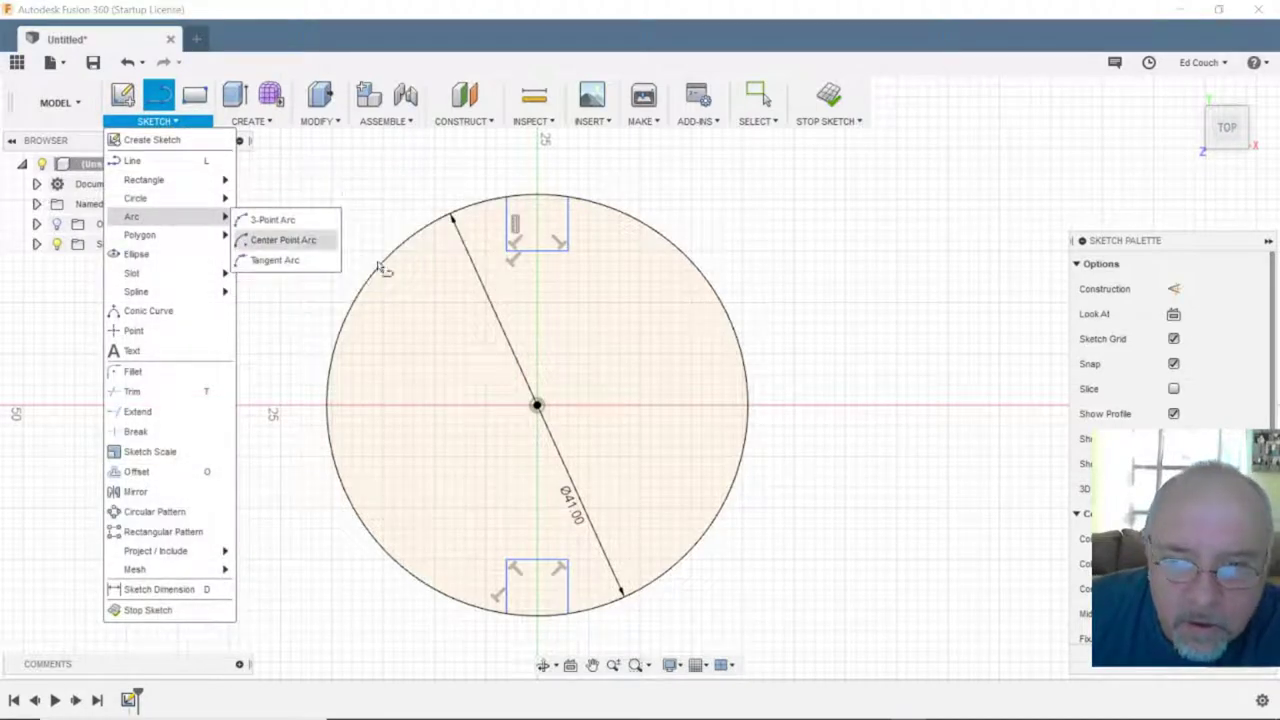
pyautogui.click(262, 220)
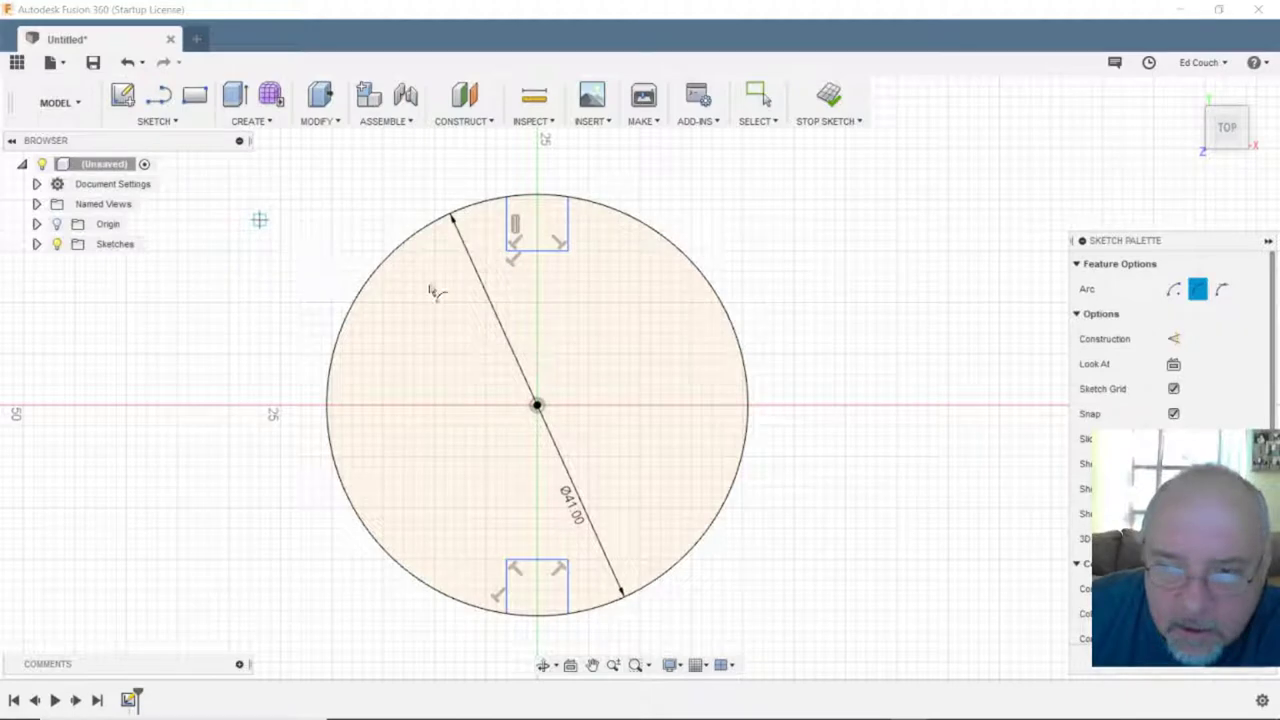
pyautogui.click(507, 252)
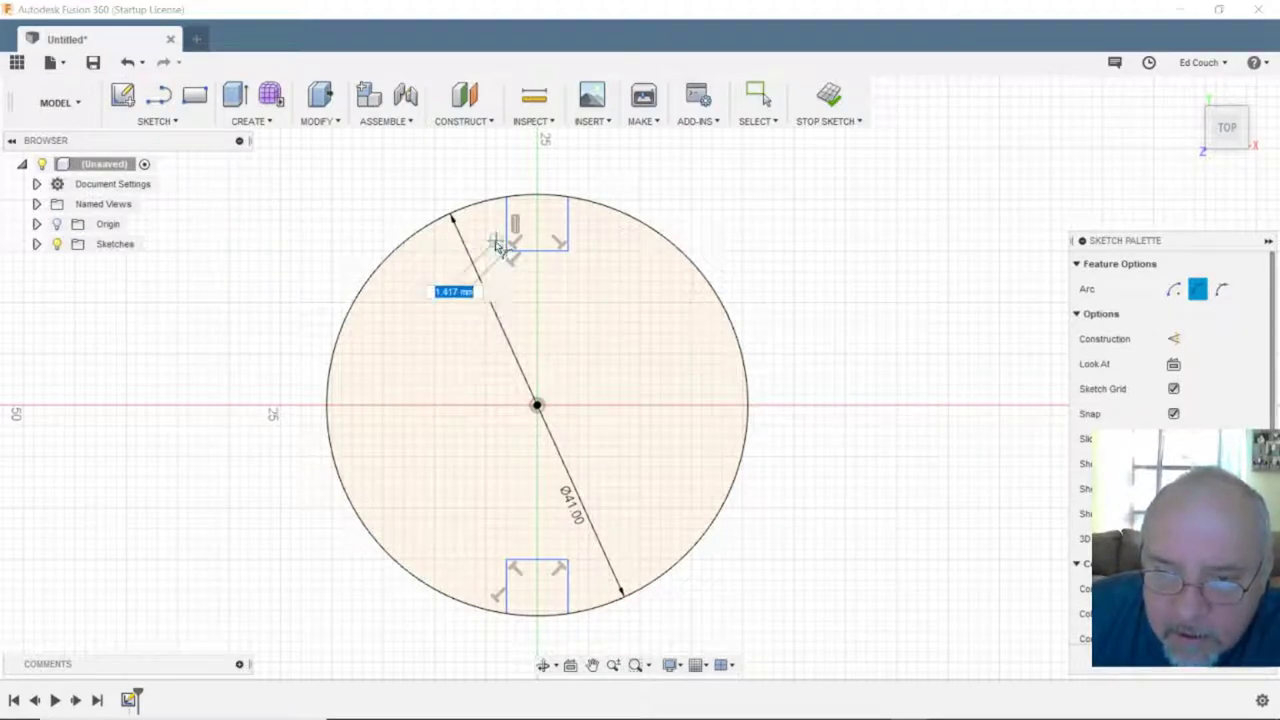
pyautogui.press('Escape')
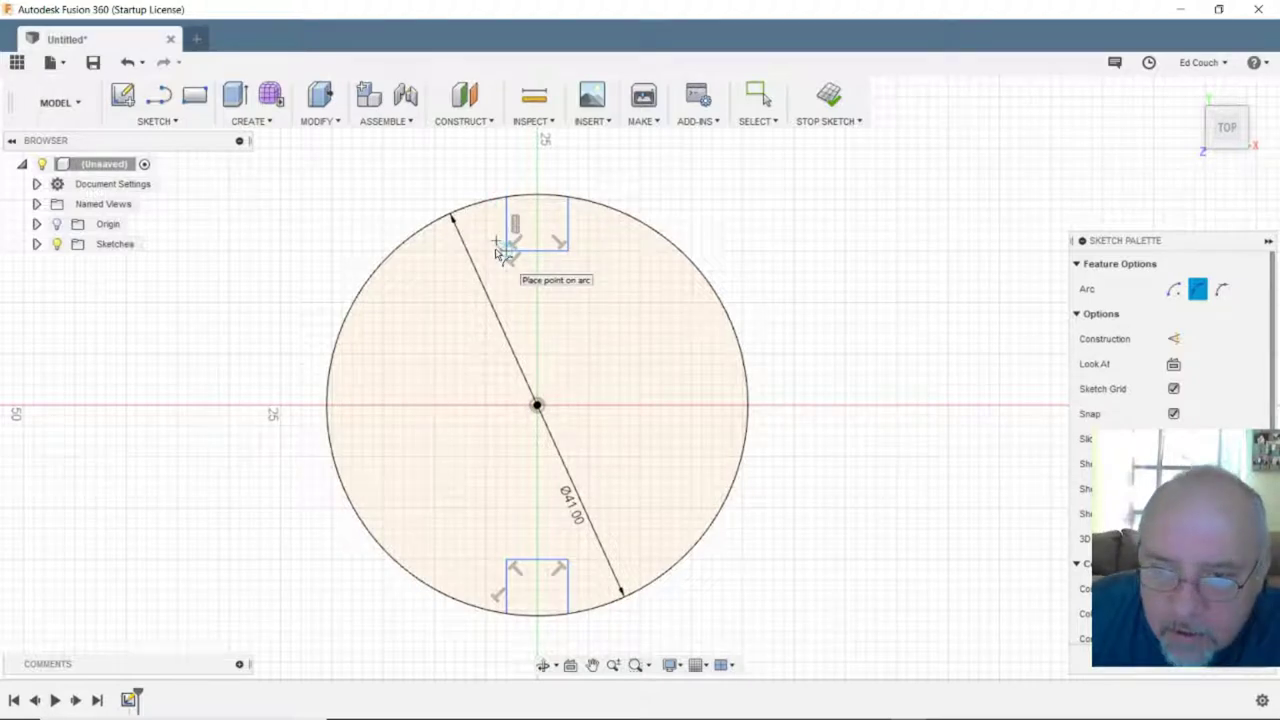
pyautogui.press('Escape')
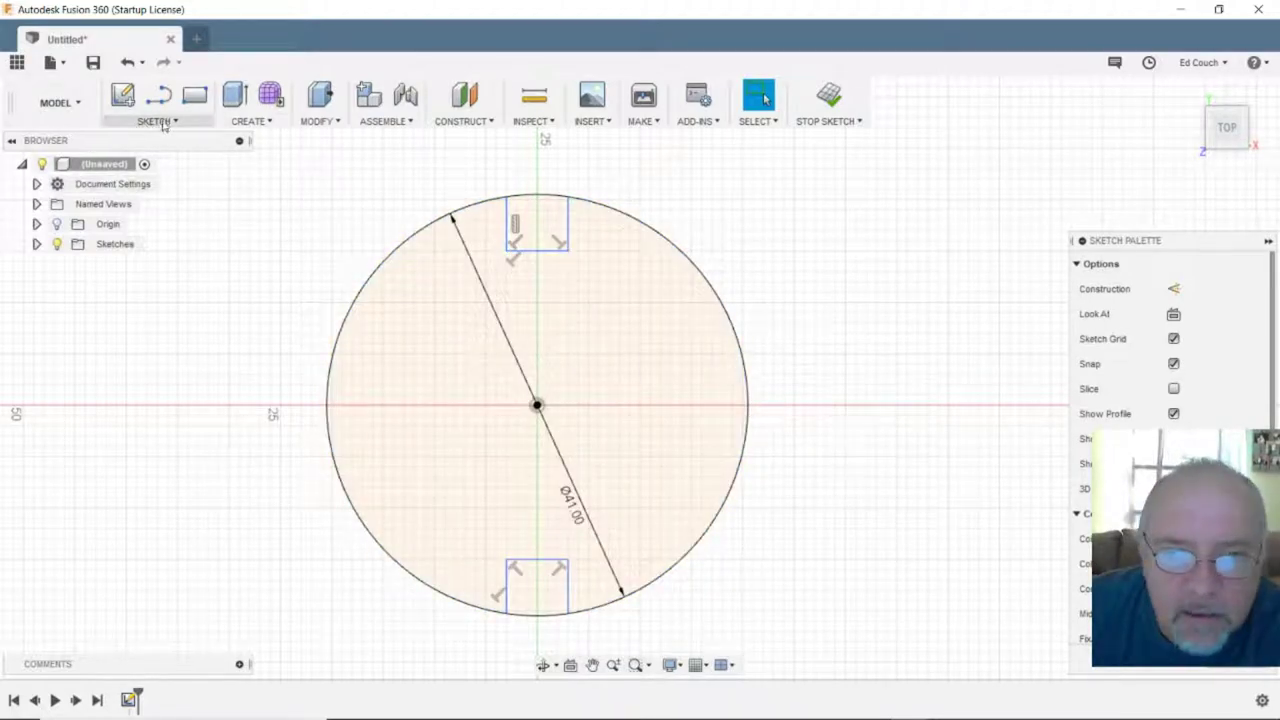
pyautogui.click(174, 124)
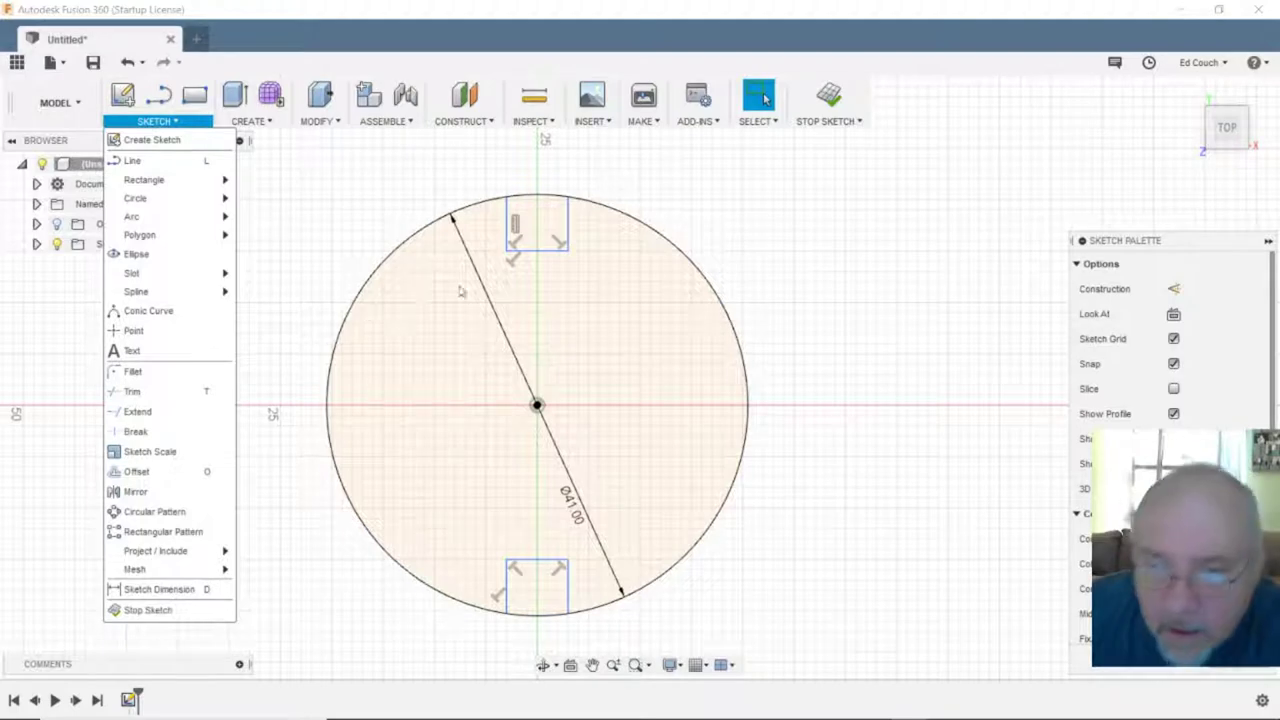
pyautogui.press('Escape')
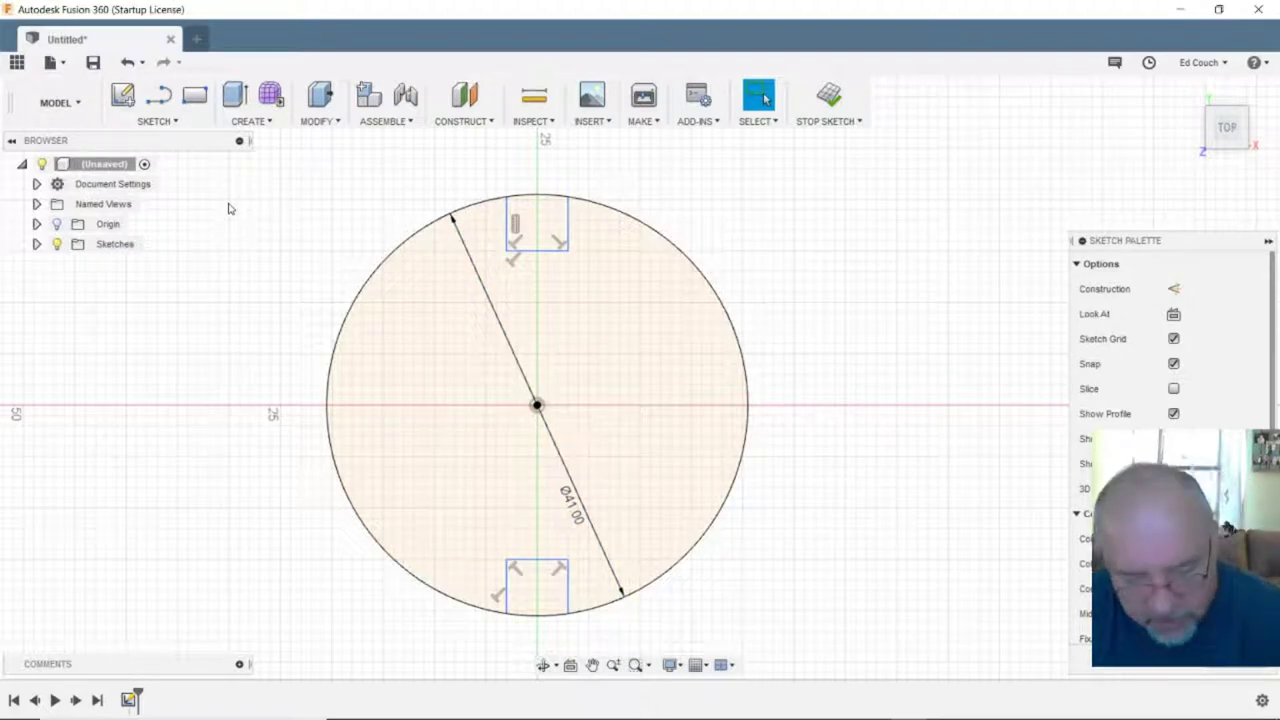
pyautogui.click(154, 121)
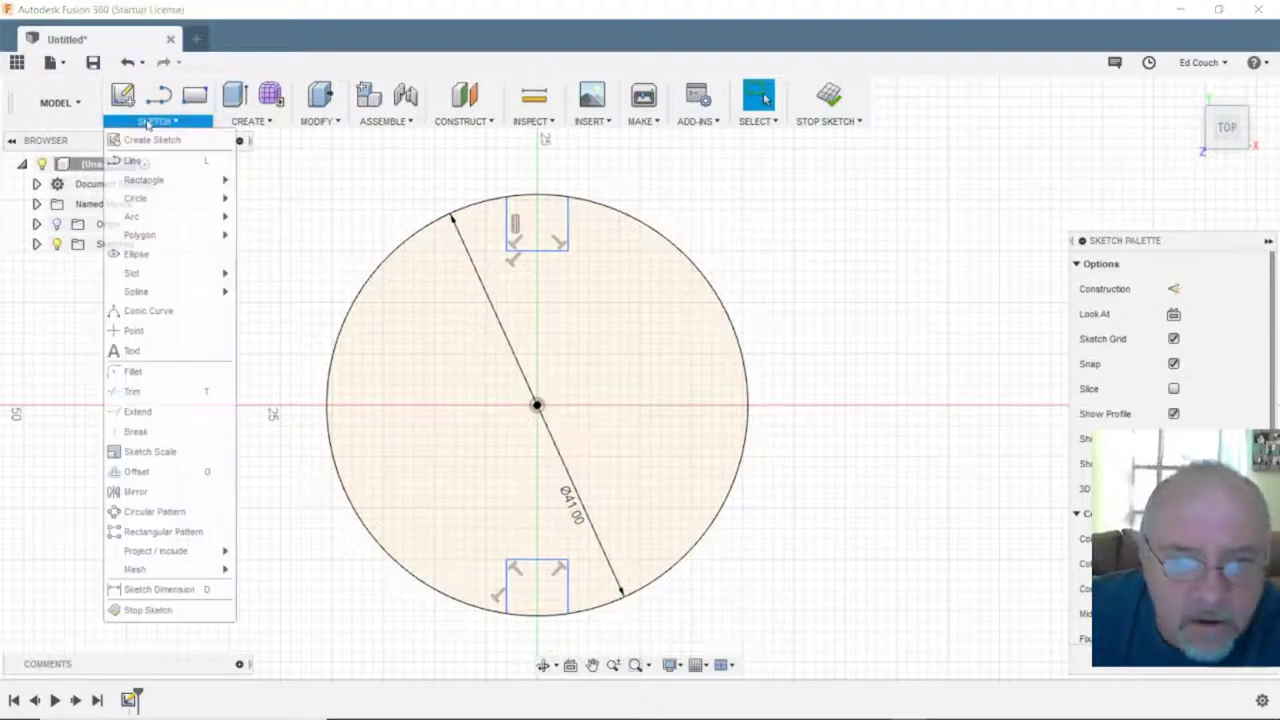
pyautogui.moveTo(161, 199)
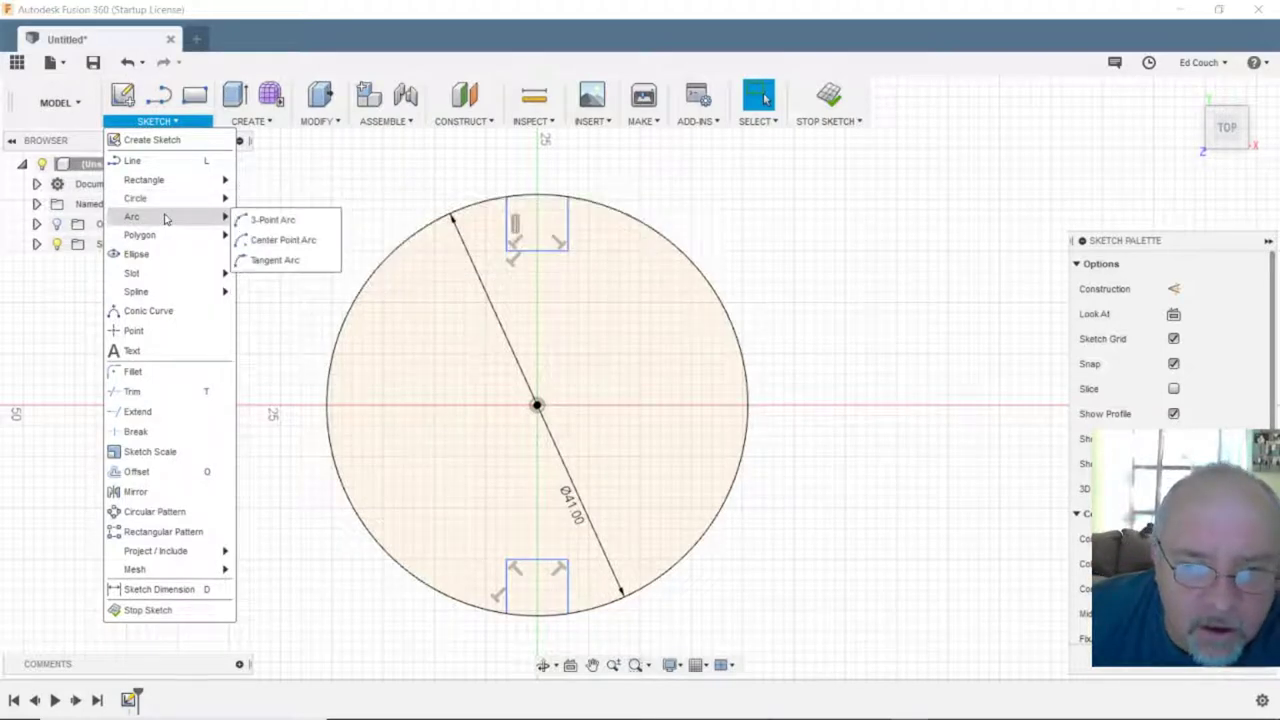
pyautogui.click(262, 242)
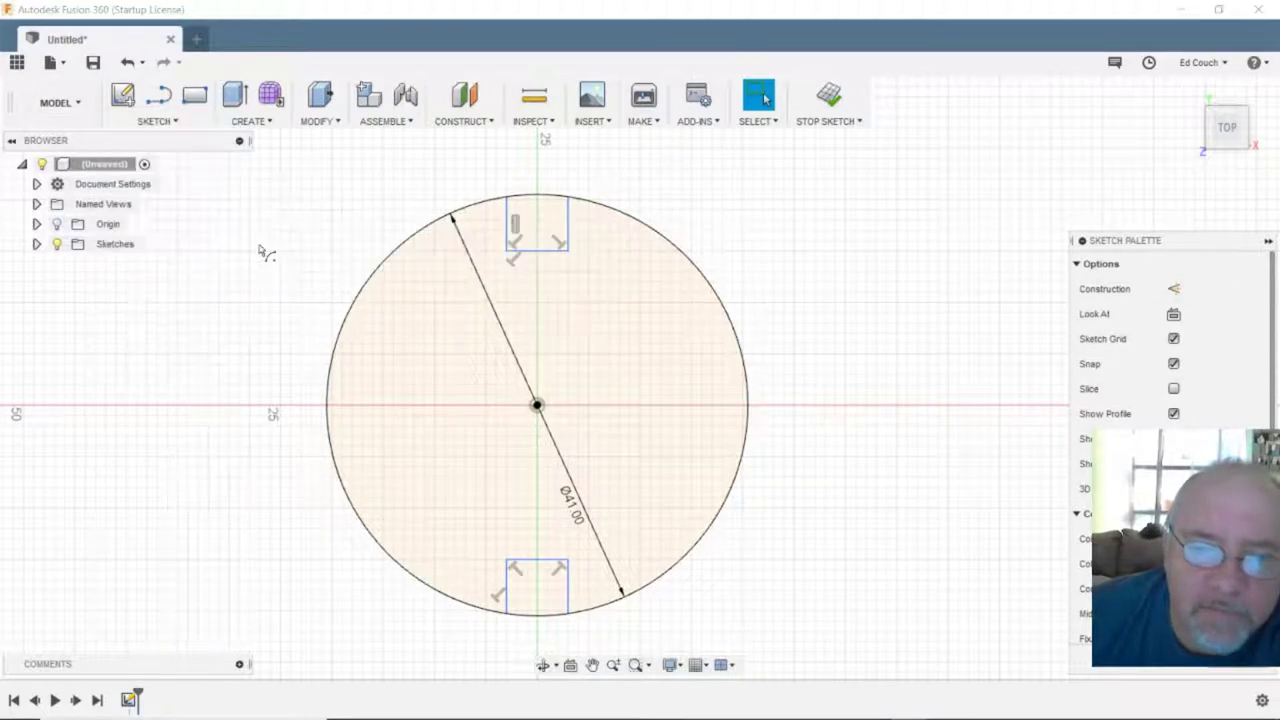
pyautogui.click(509, 250)
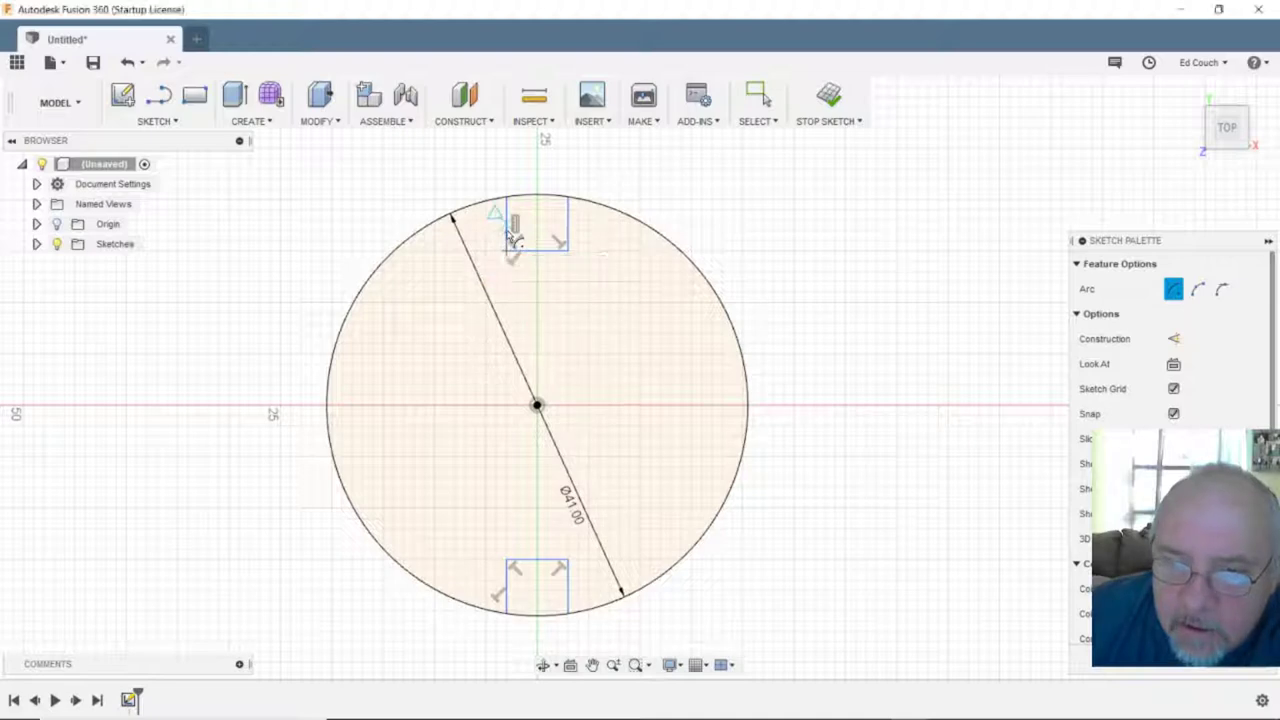
pyautogui.click(503, 245)
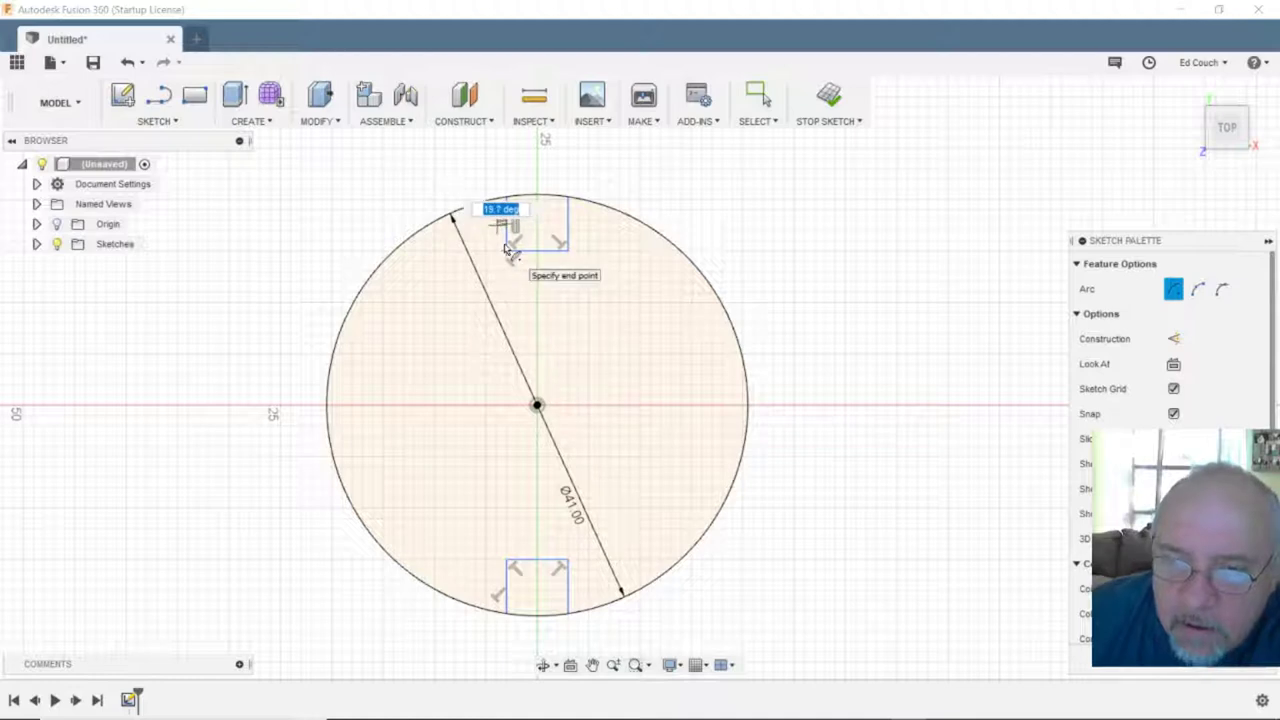
pyautogui.press('Escape')
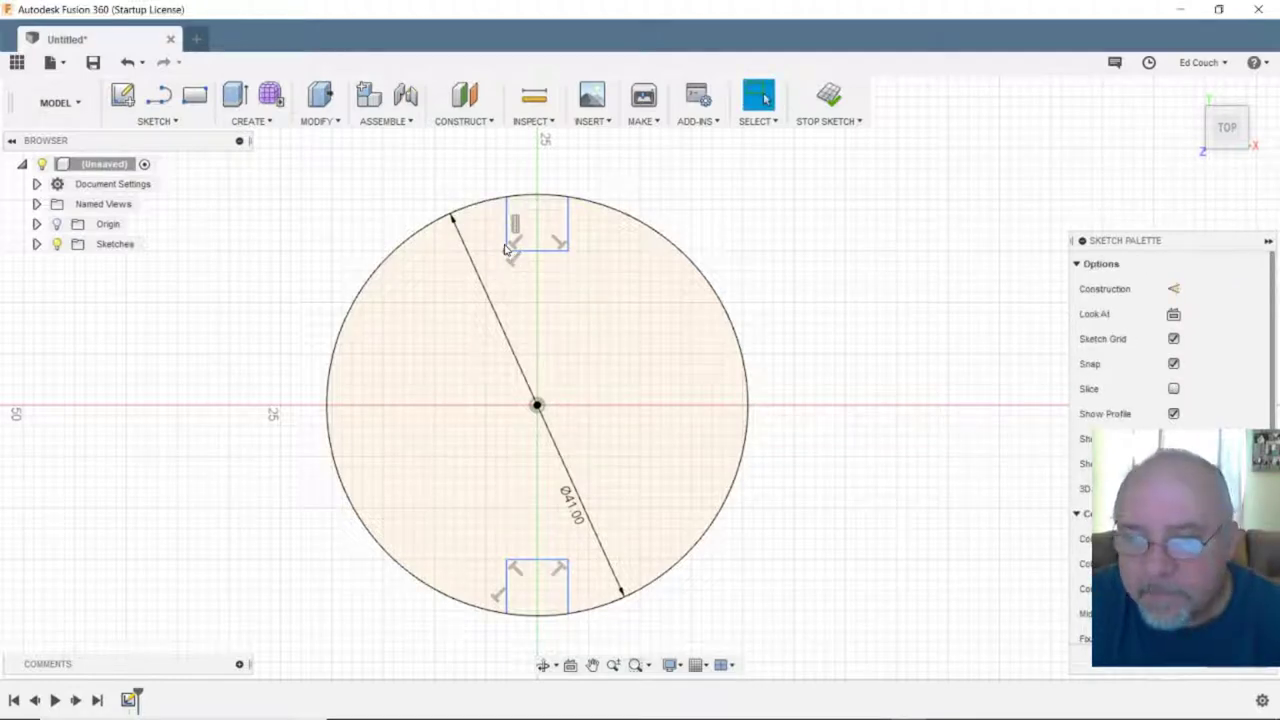
pyautogui.click(155, 121)
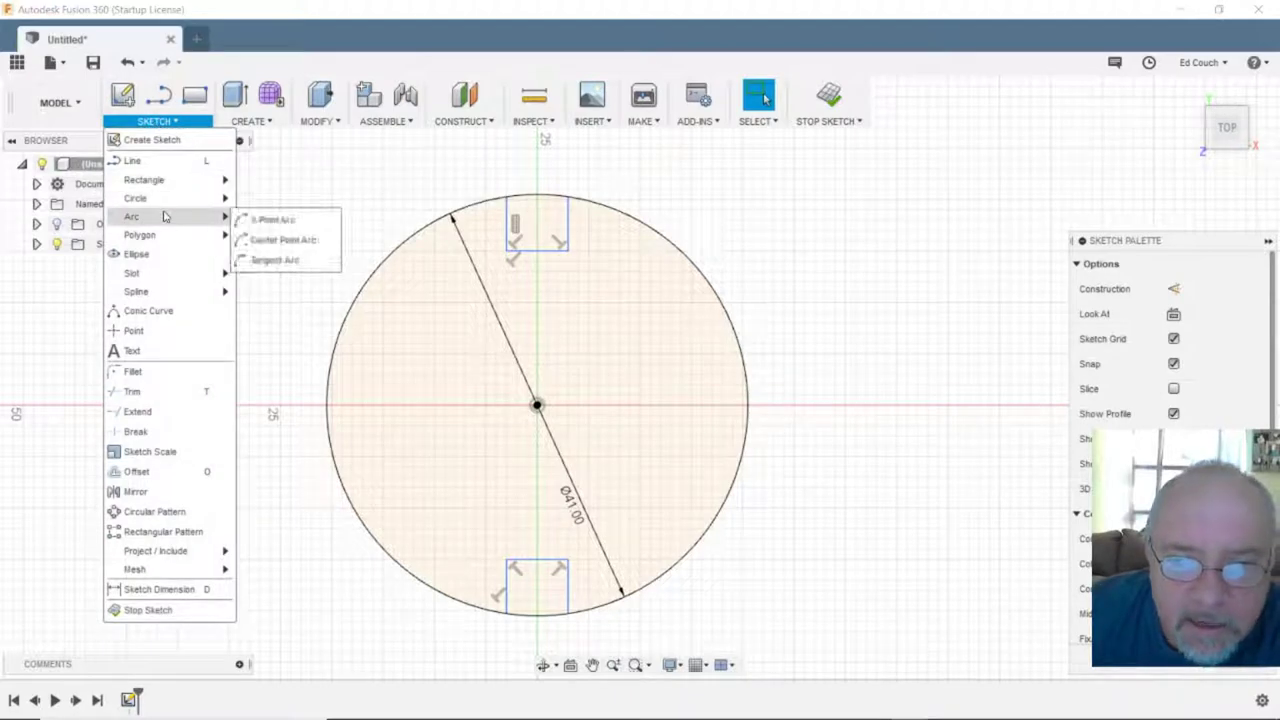
pyautogui.click(262, 243)
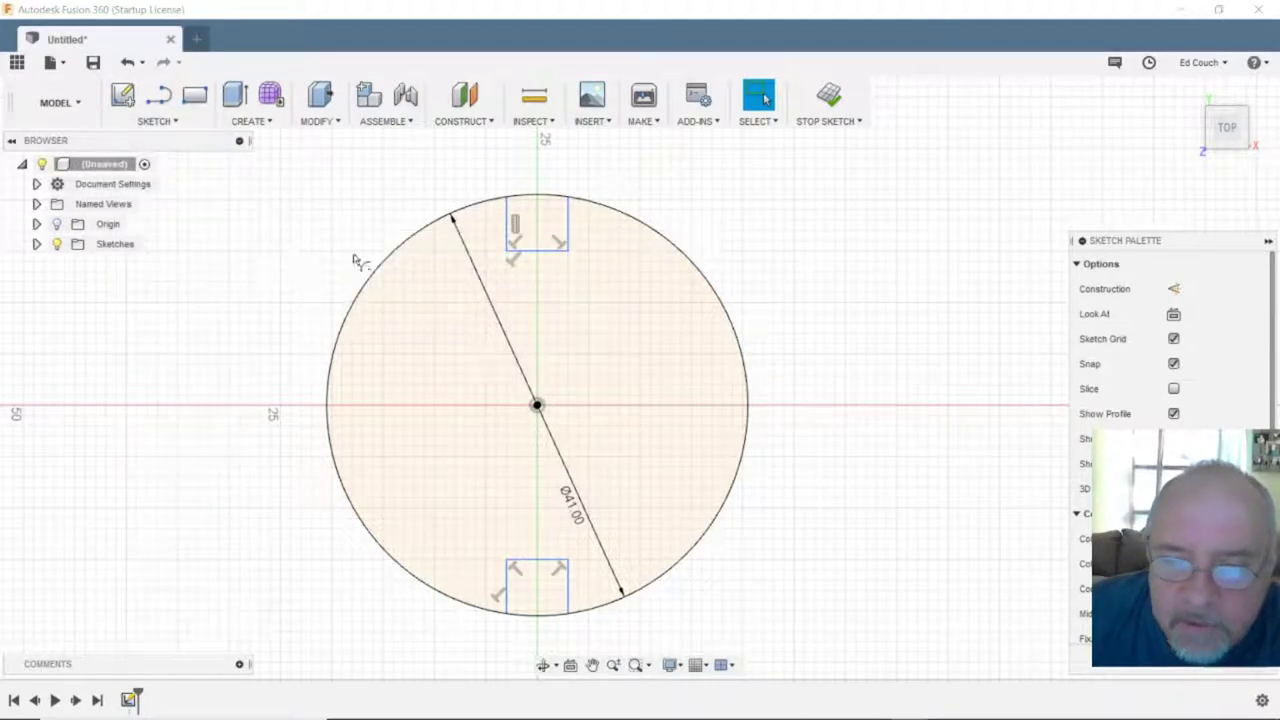
pyautogui.click(512, 252)
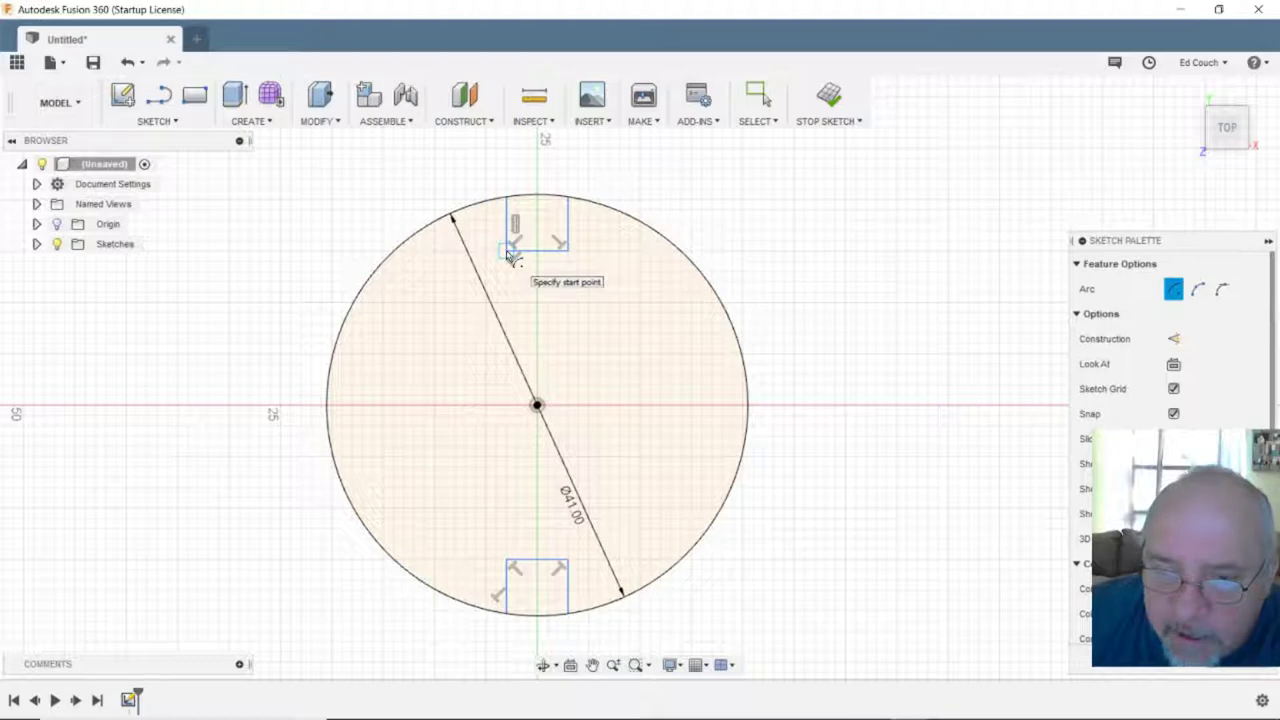
pyautogui.click(507, 243)
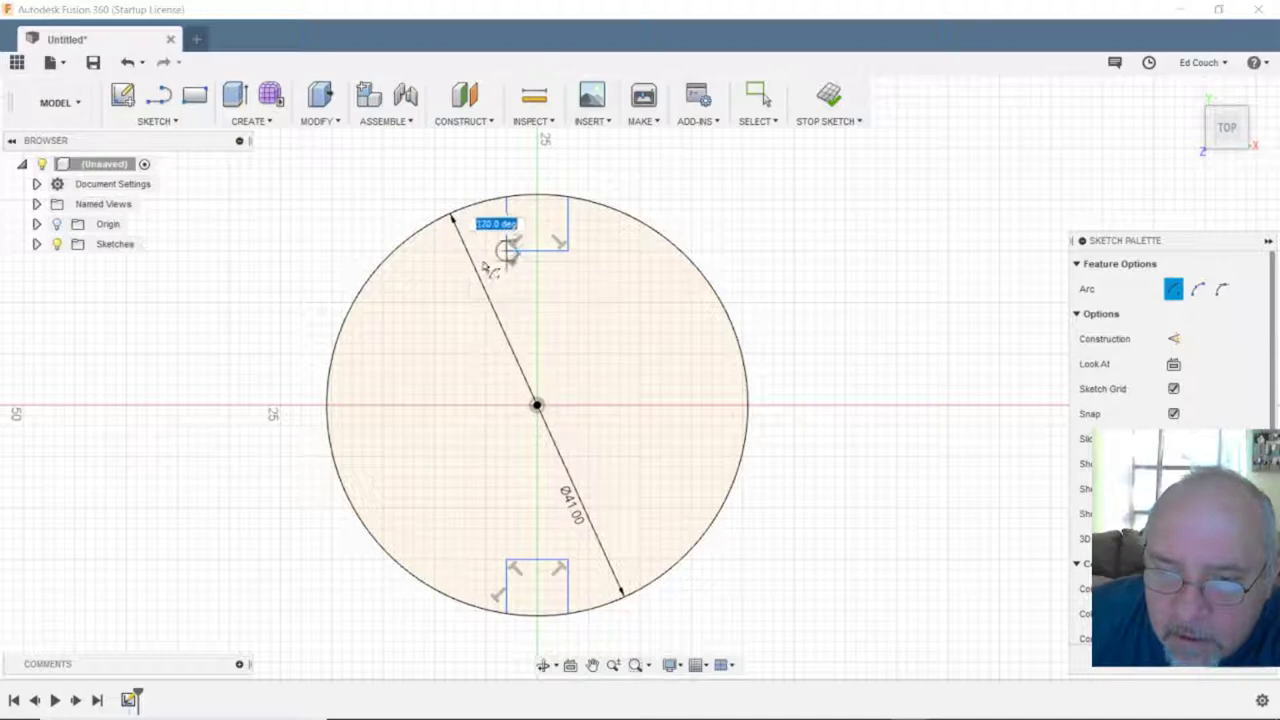
pyautogui.press('Escape')
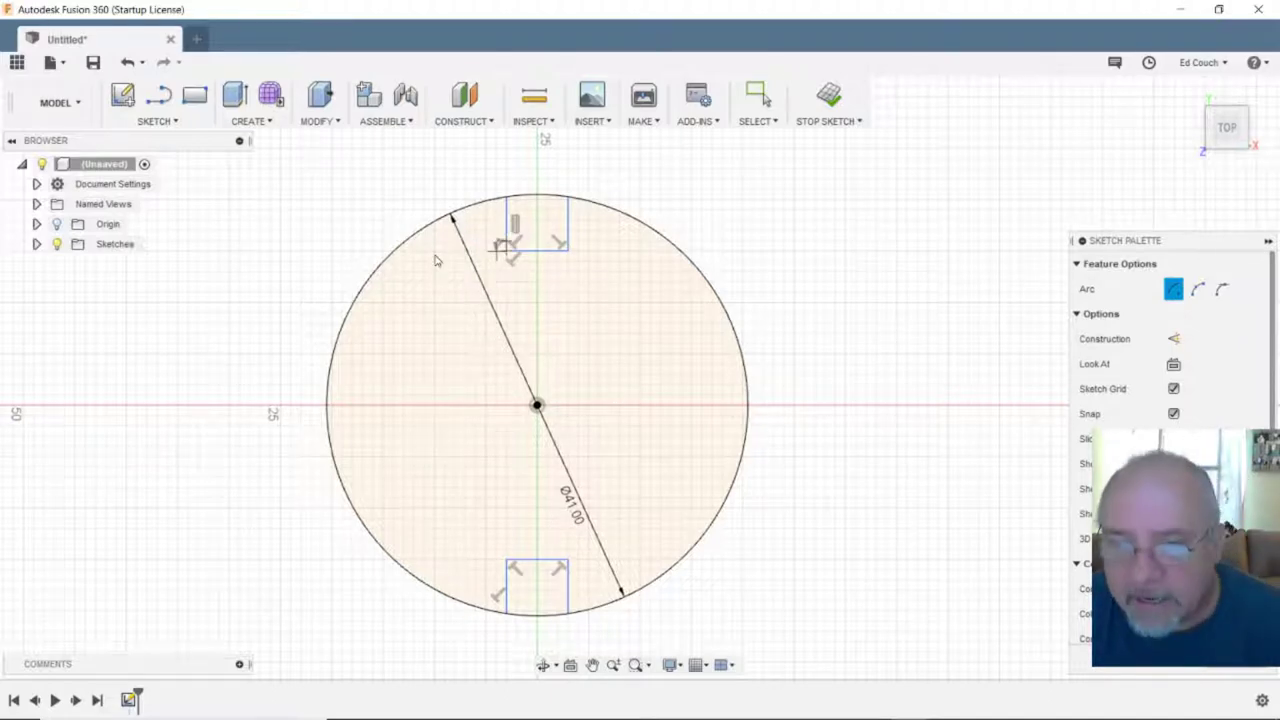
pyautogui.click(155, 121)
pyautogui.moveTo(163, 216)
pyautogui.click(245, 240)
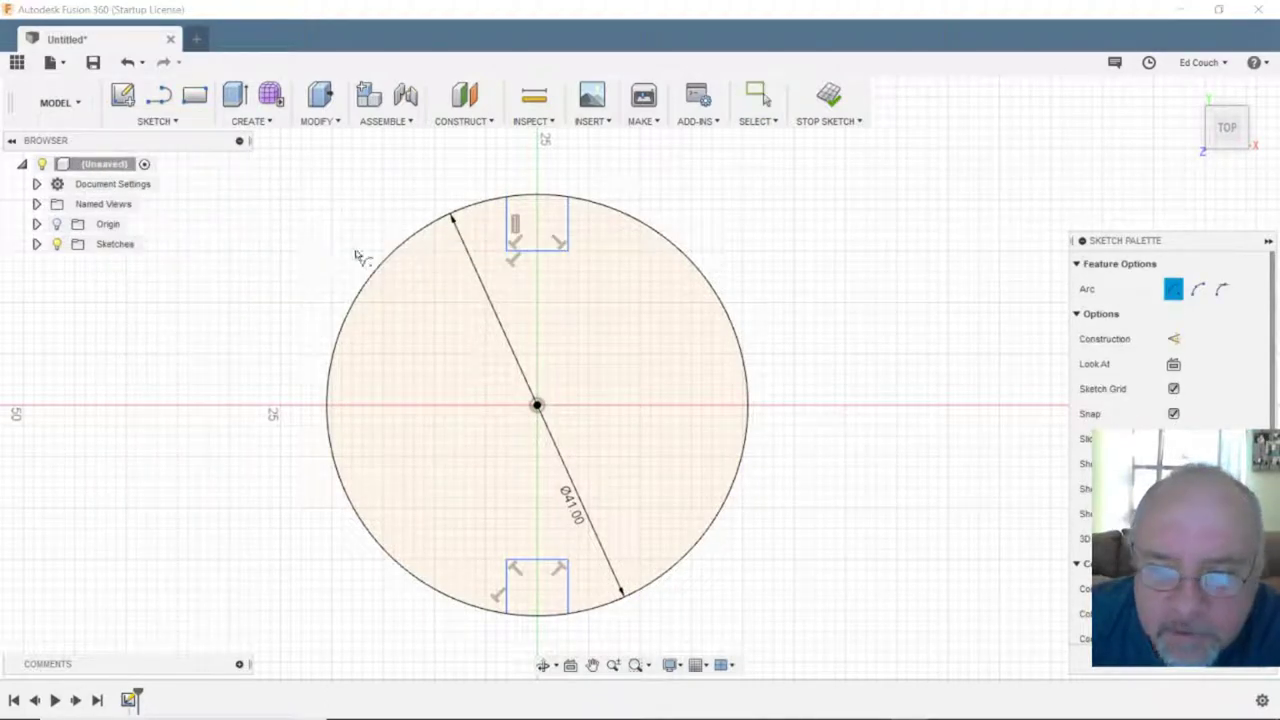
pyautogui.click(508, 233)
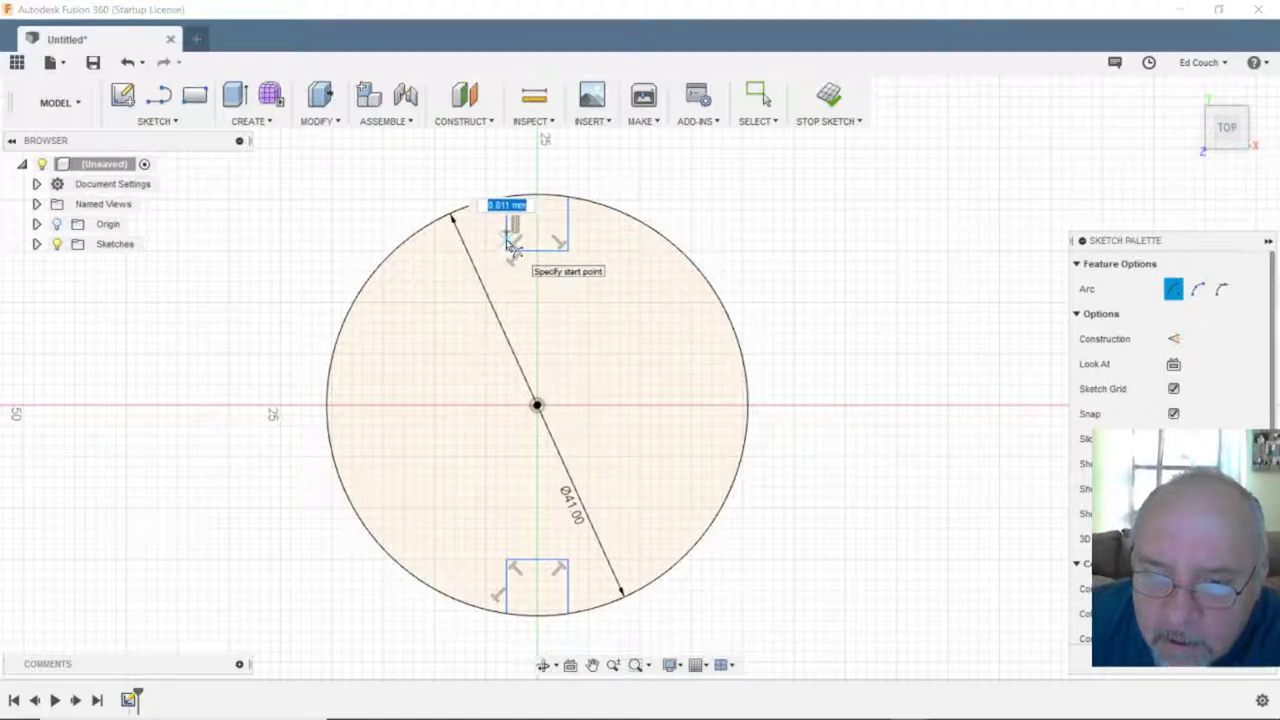
pyautogui.click(507, 240)
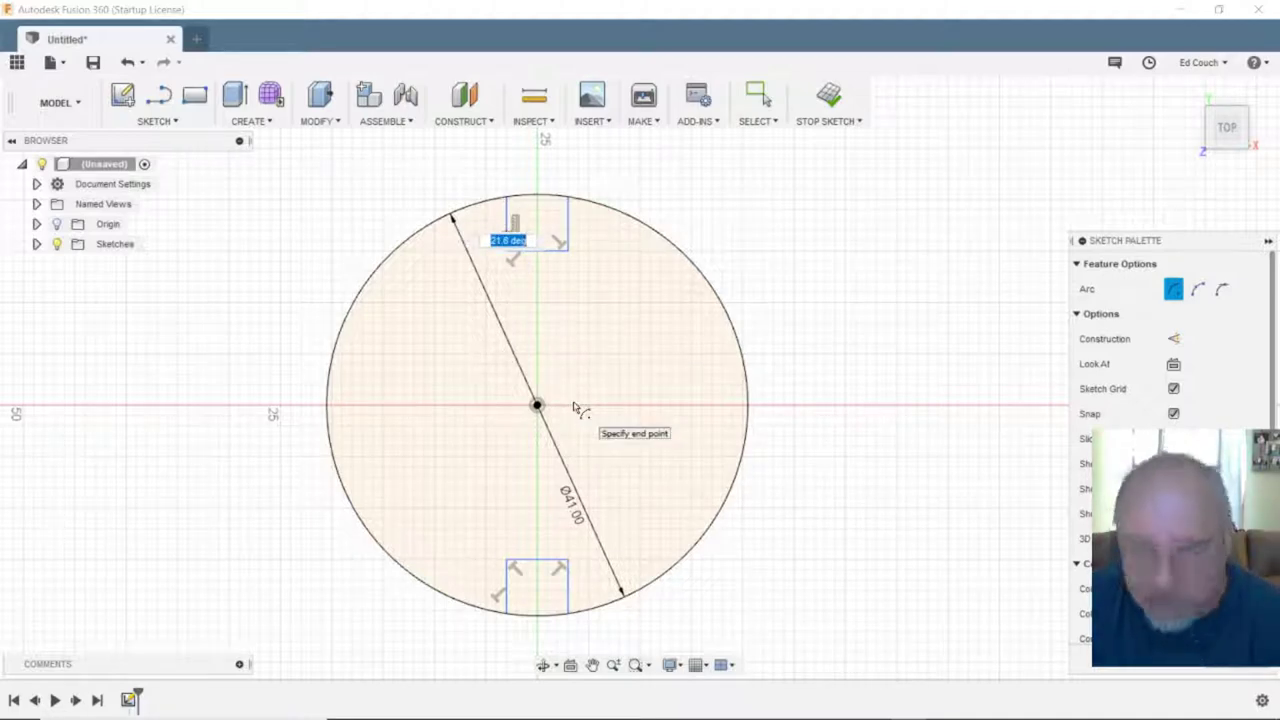
pyautogui.press('Escape')
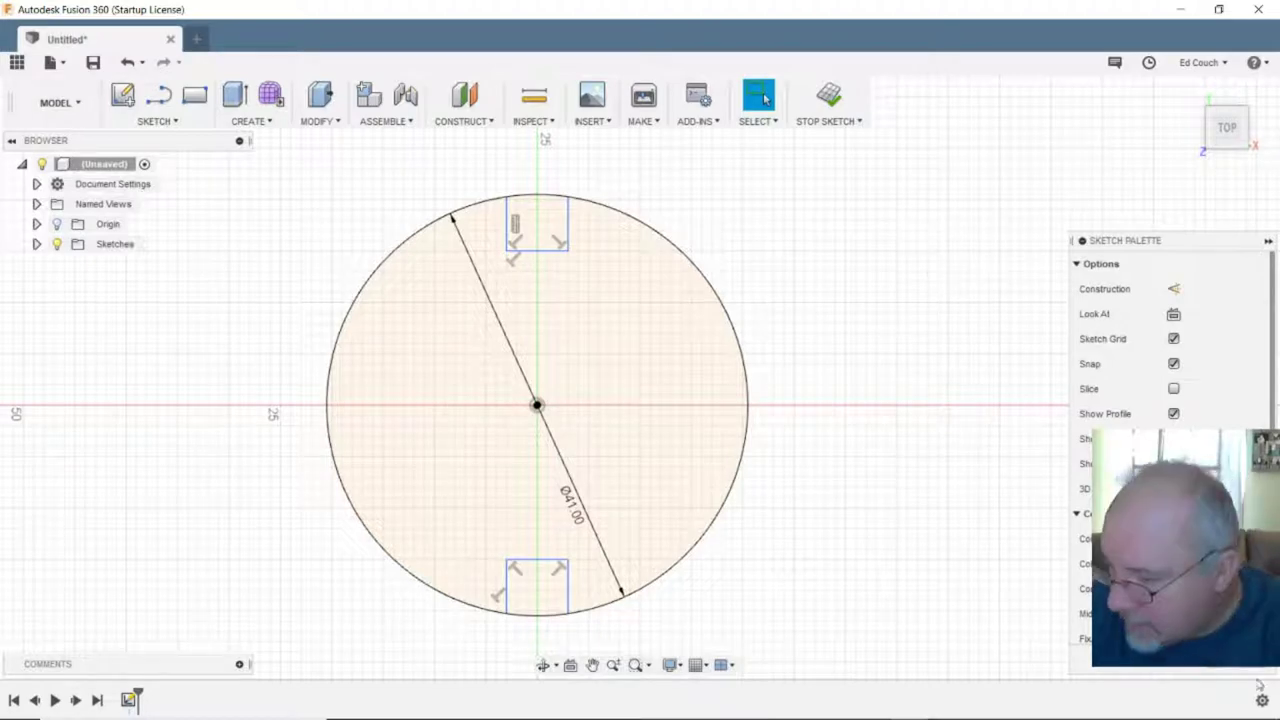
pyautogui.click(1220, 655)
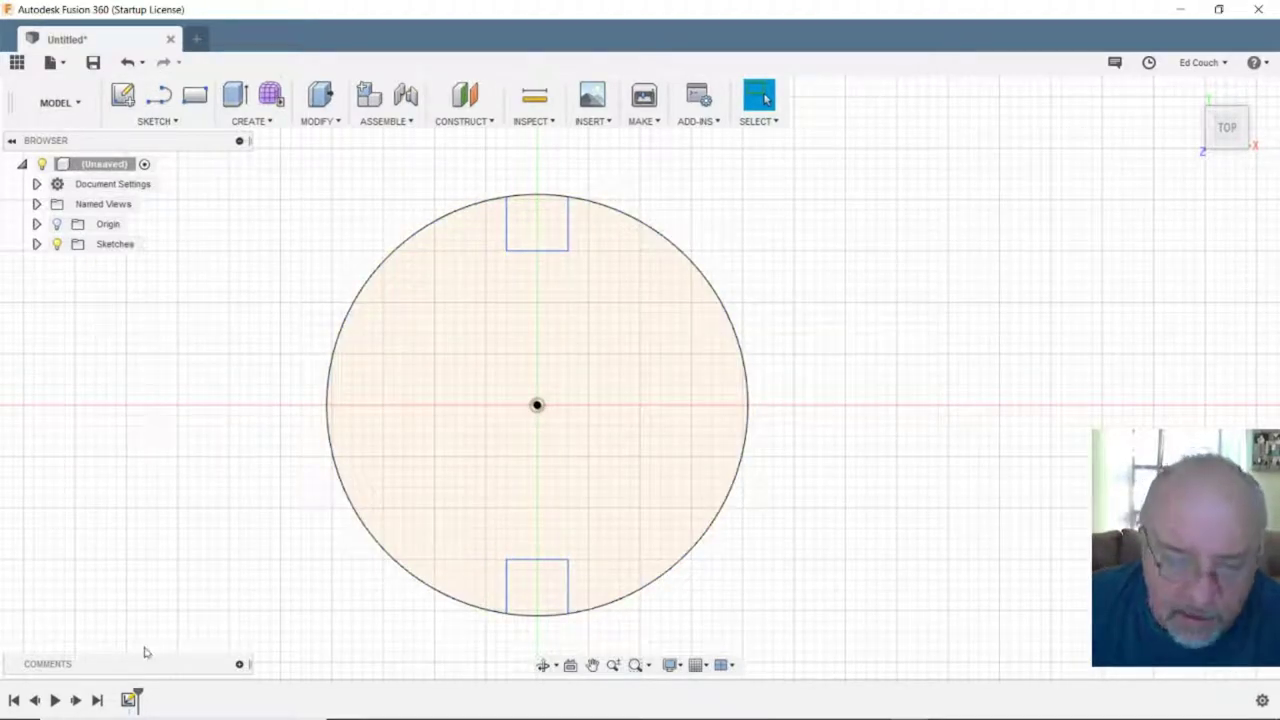
# - Select Sketch1 in the timeline and start a Center Point Arc
pyautogui.click(130, 700)
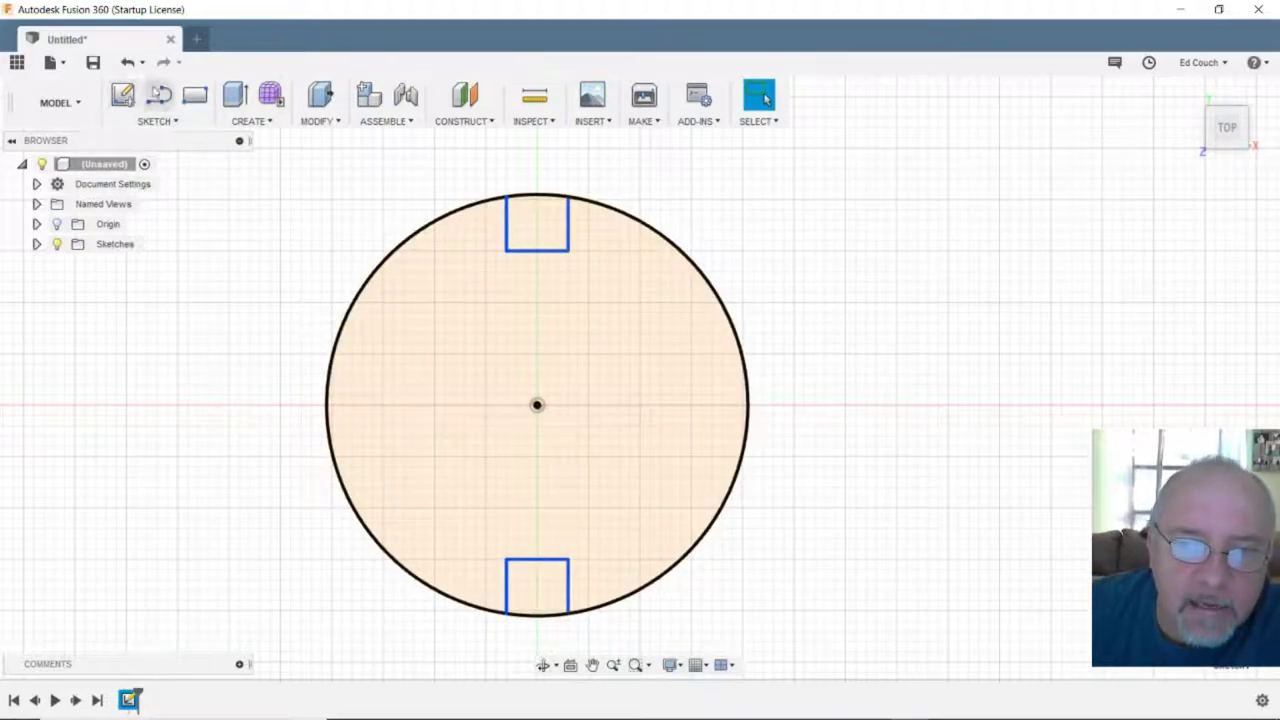
pyautogui.click(155, 121)
pyautogui.moveTo(156, 218)
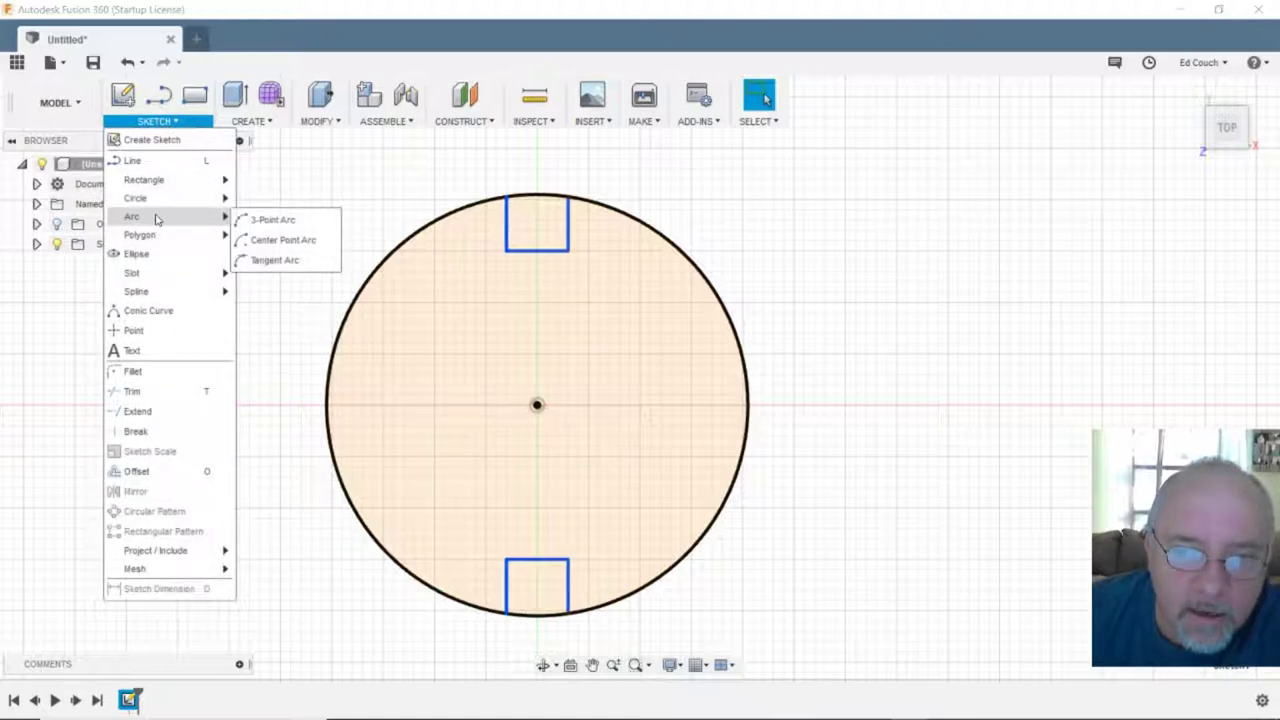
pyautogui.click(262, 240)
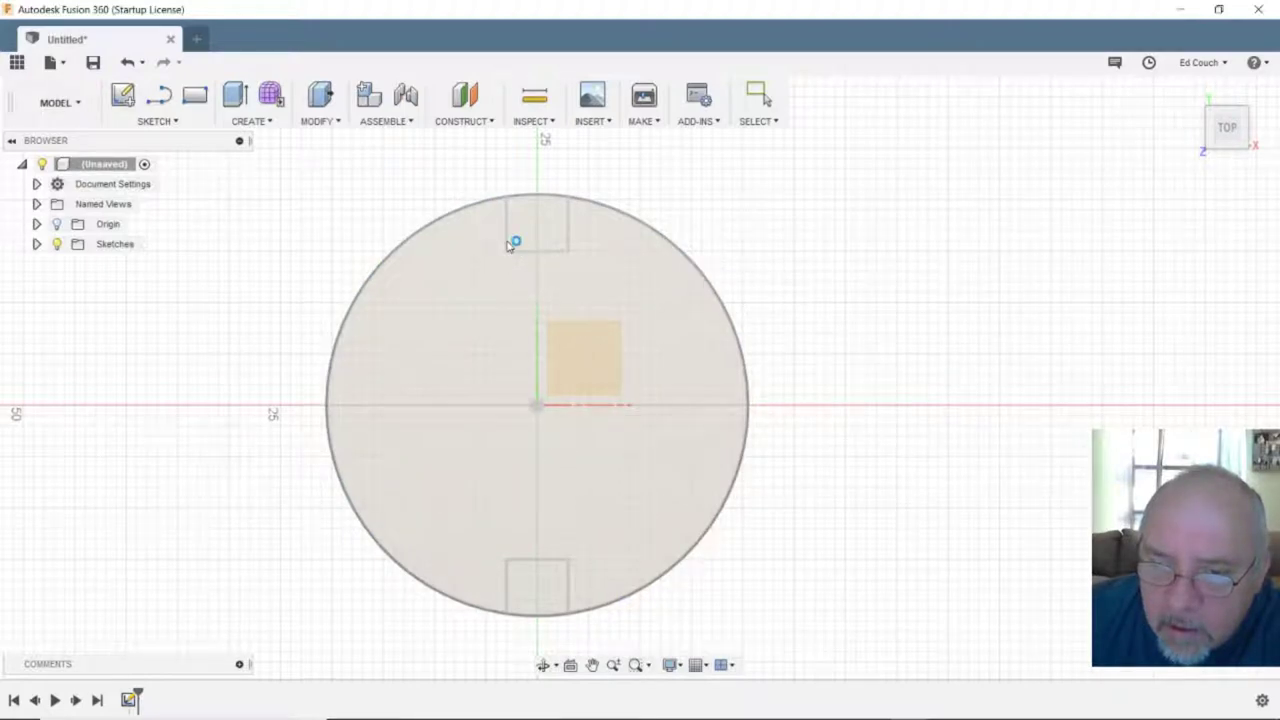
pyautogui.doubleClick(509, 246)
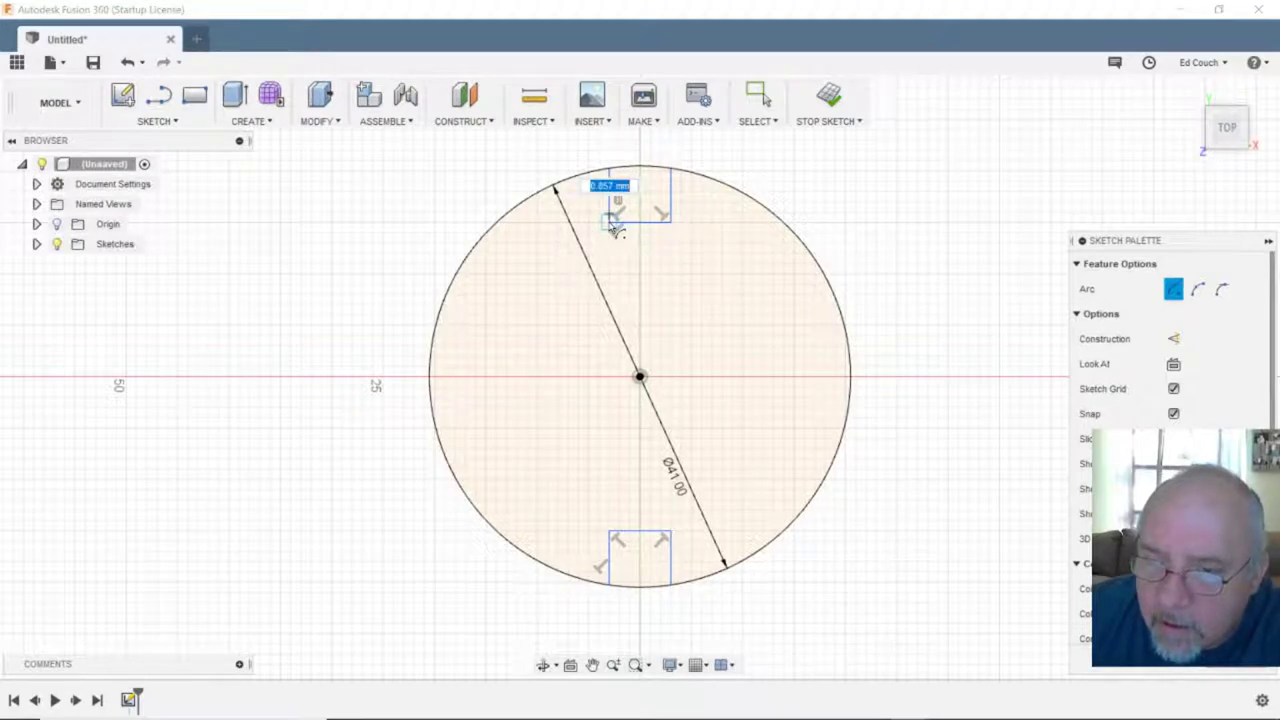
pyautogui.click(612, 218)
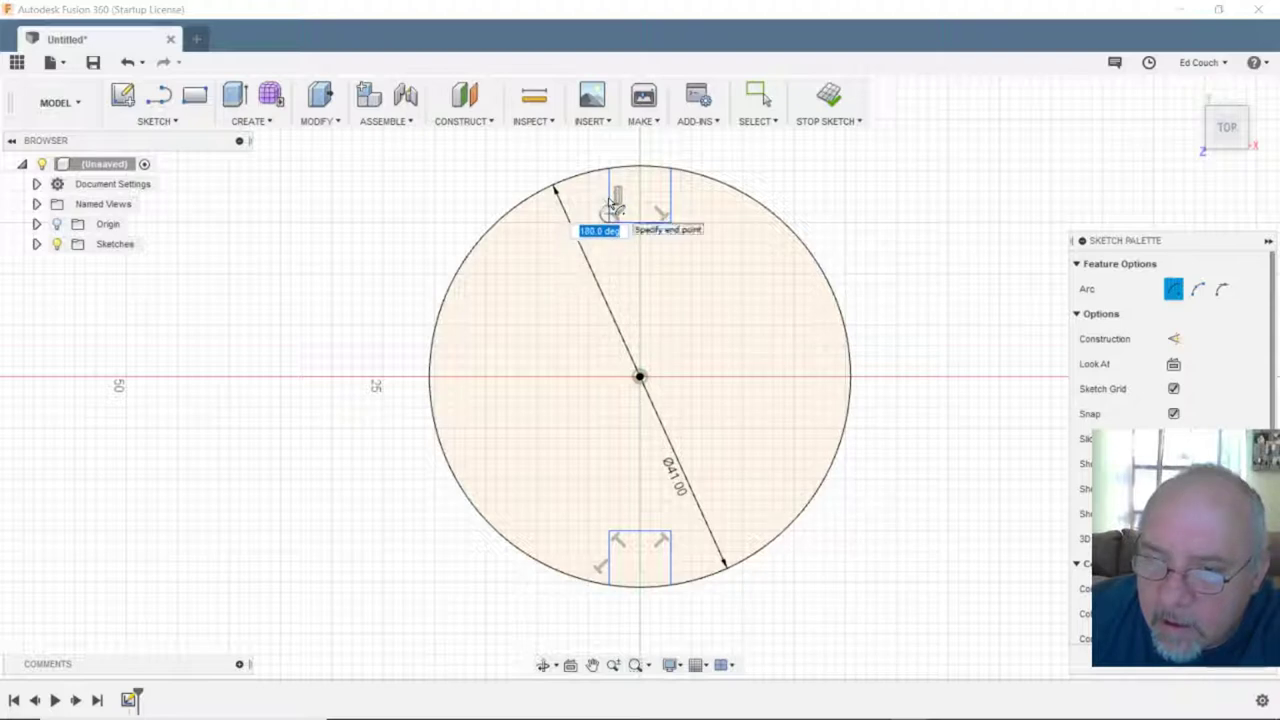
pyautogui.click(609, 204)
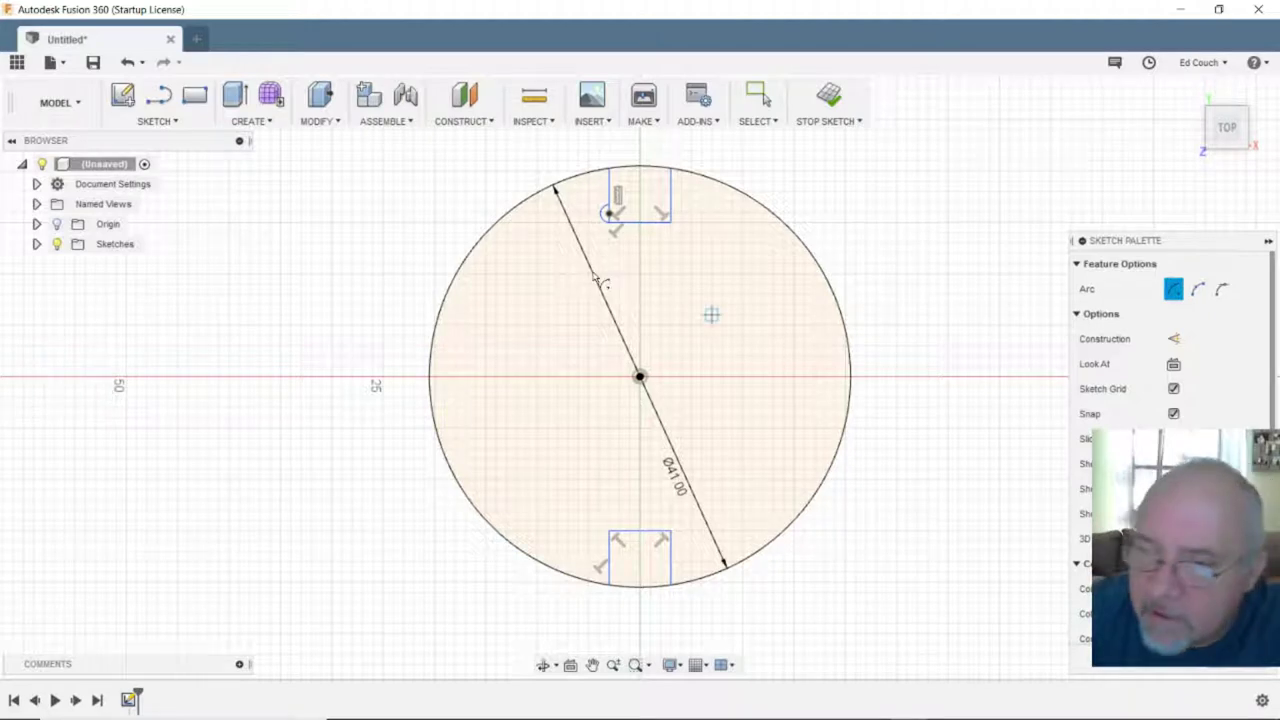
pyautogui.click(670, 216)
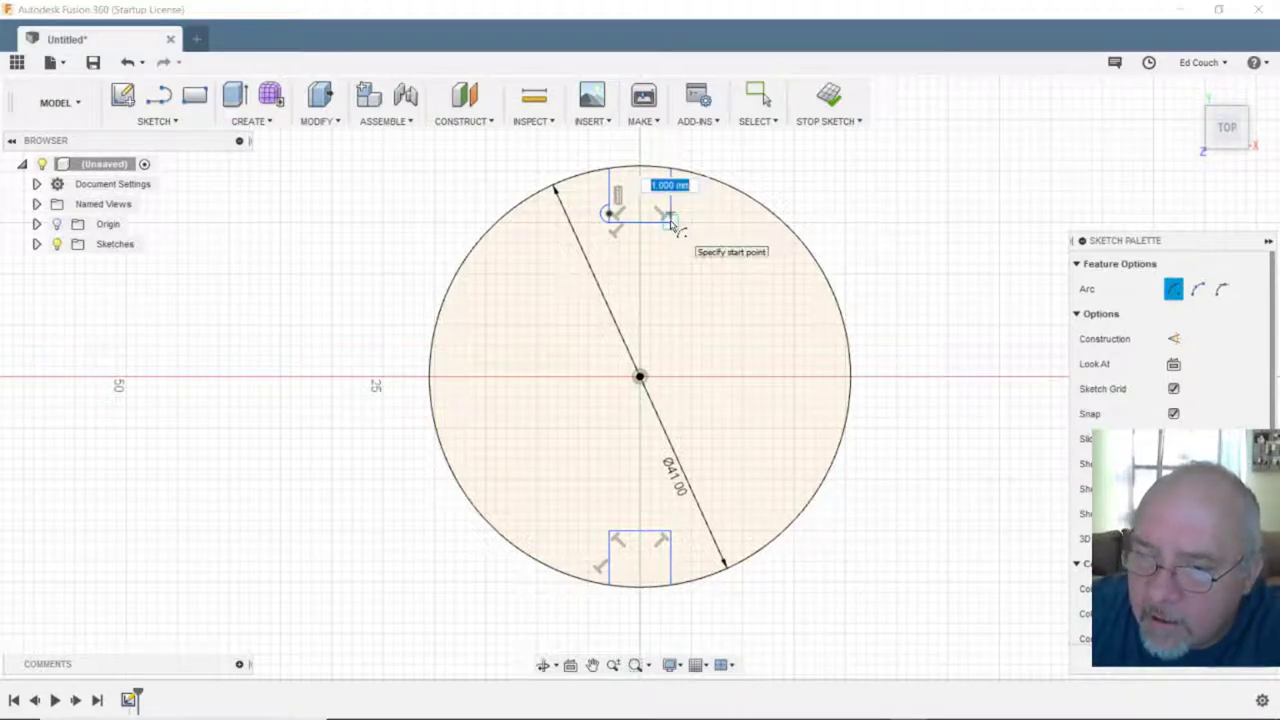
pyautogui.click(675, 218)
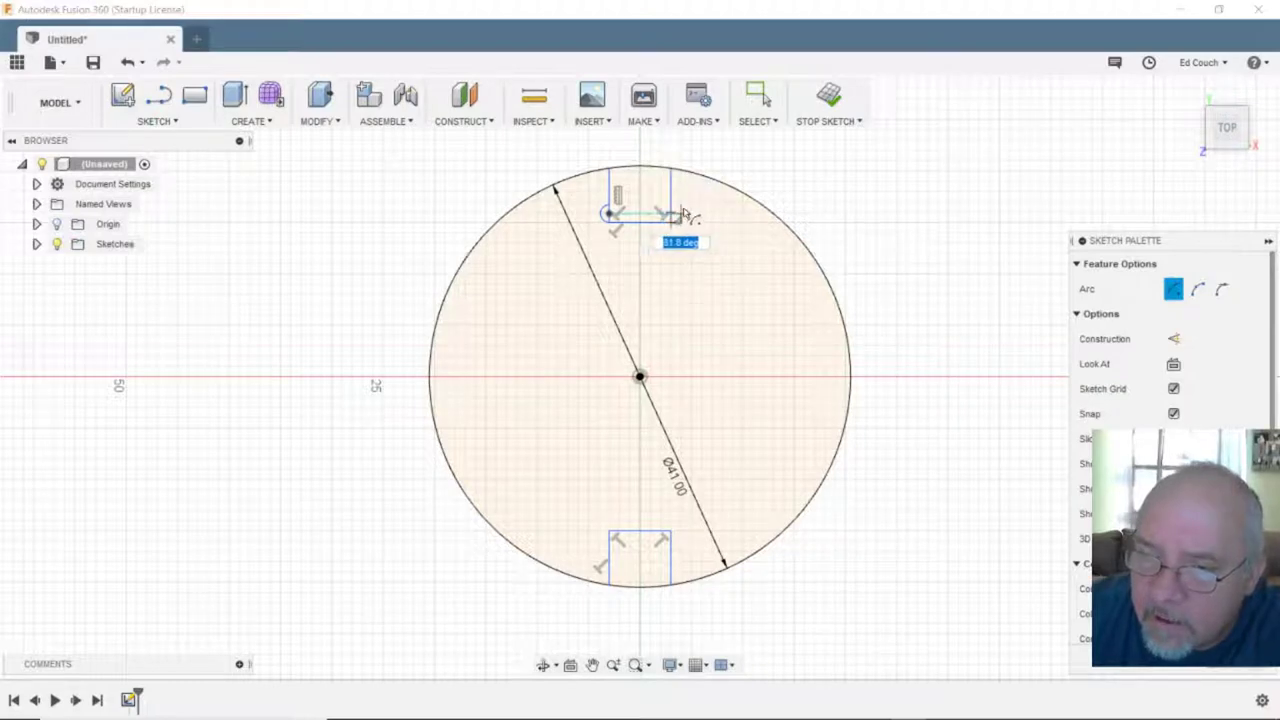
pyautogui.click(668, 210)
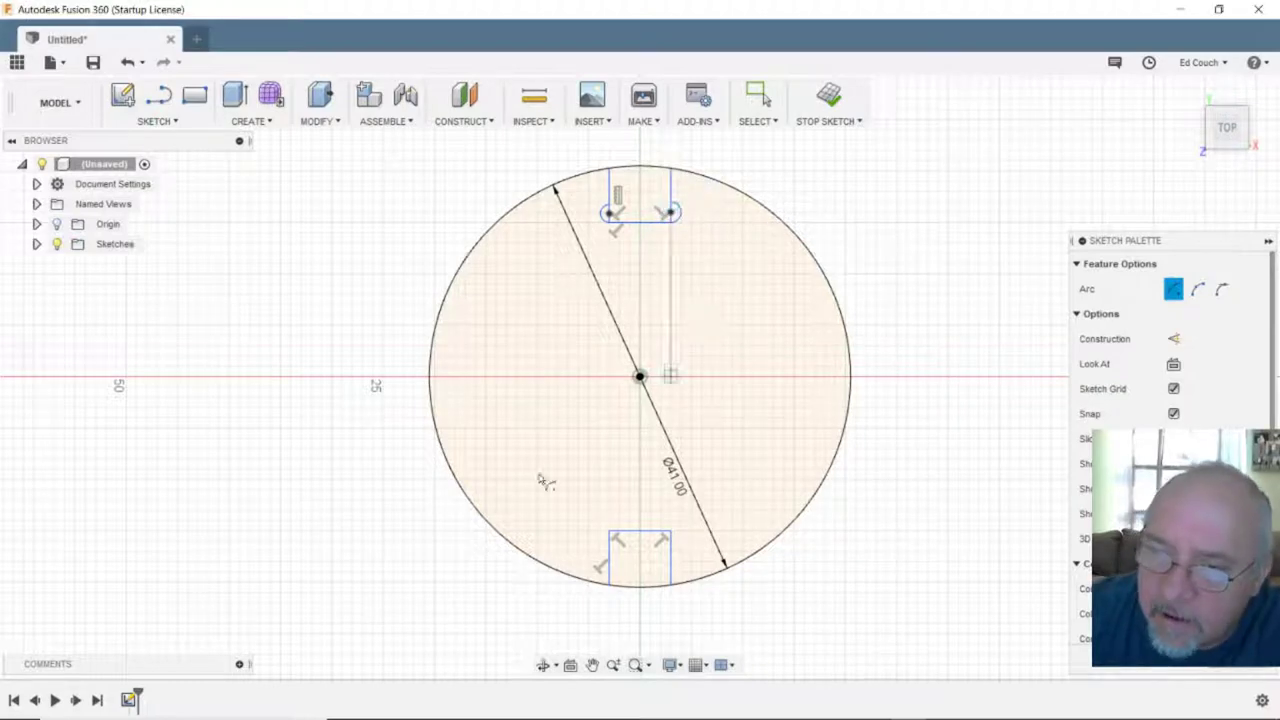
pyautogui.click(610, 536)
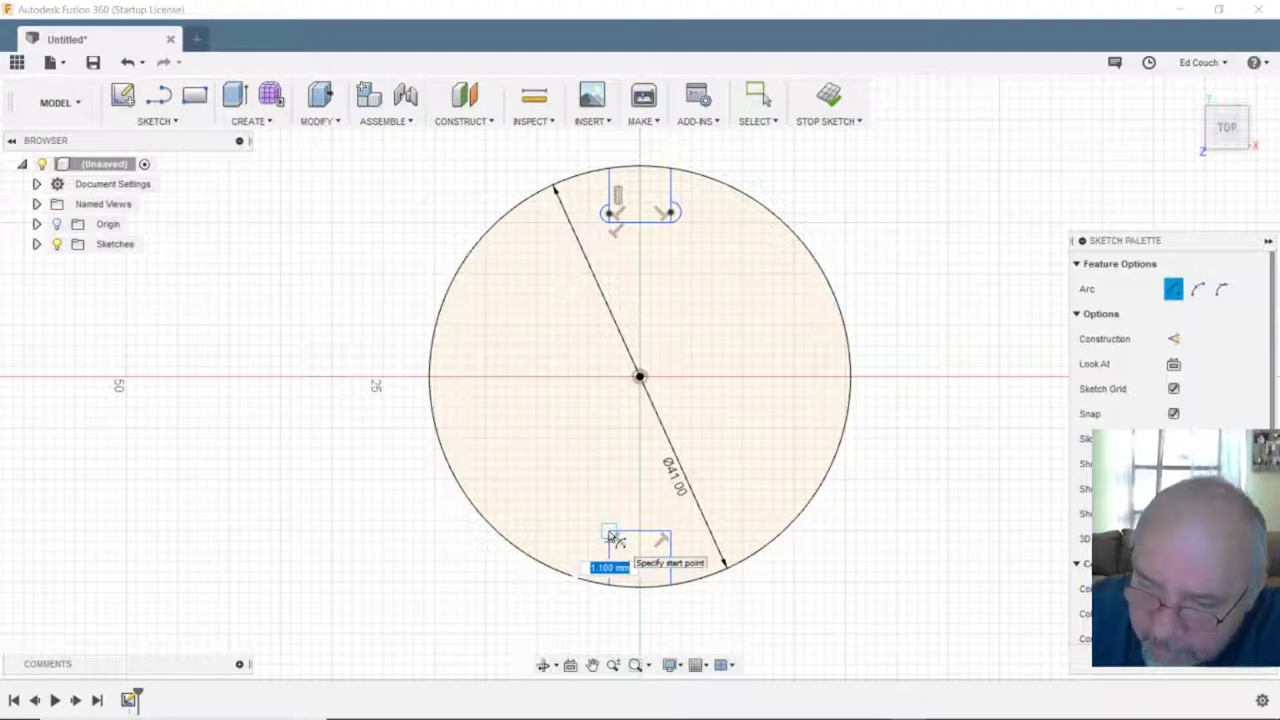
pyautogui.click(603, 538)
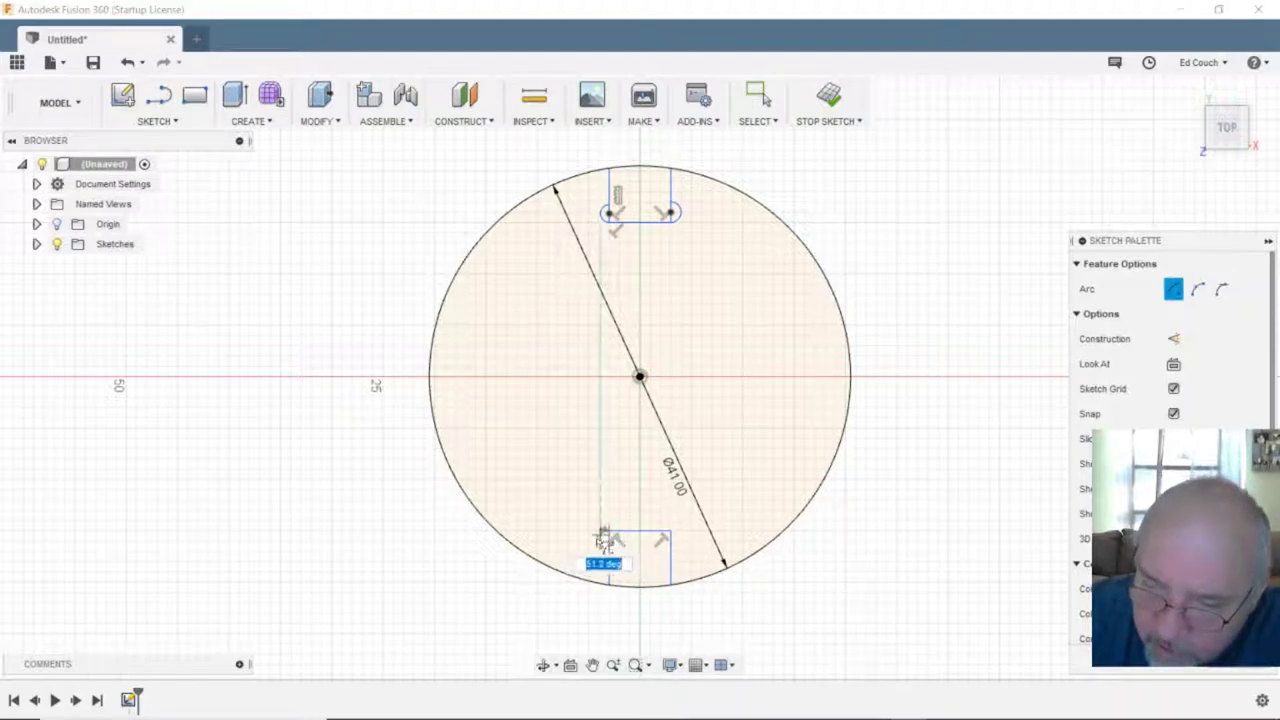
pyautogui.click(610, 556)
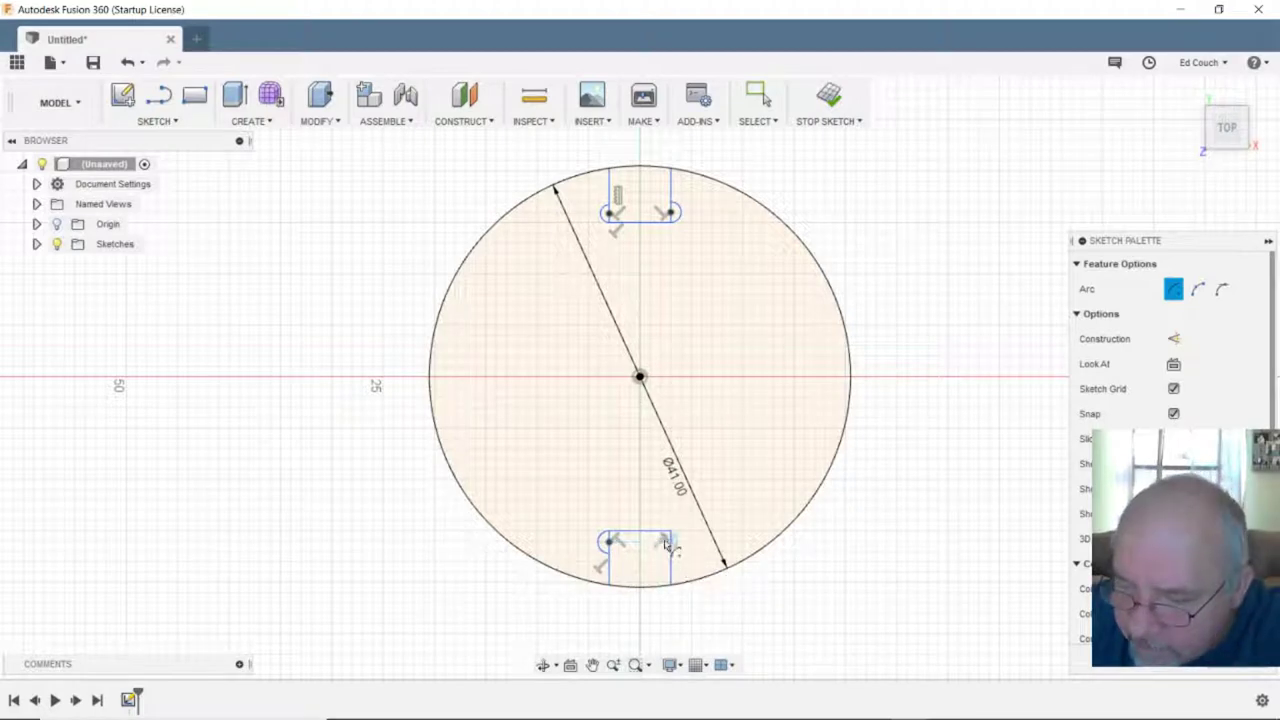
pyautogui.click(670, 541)
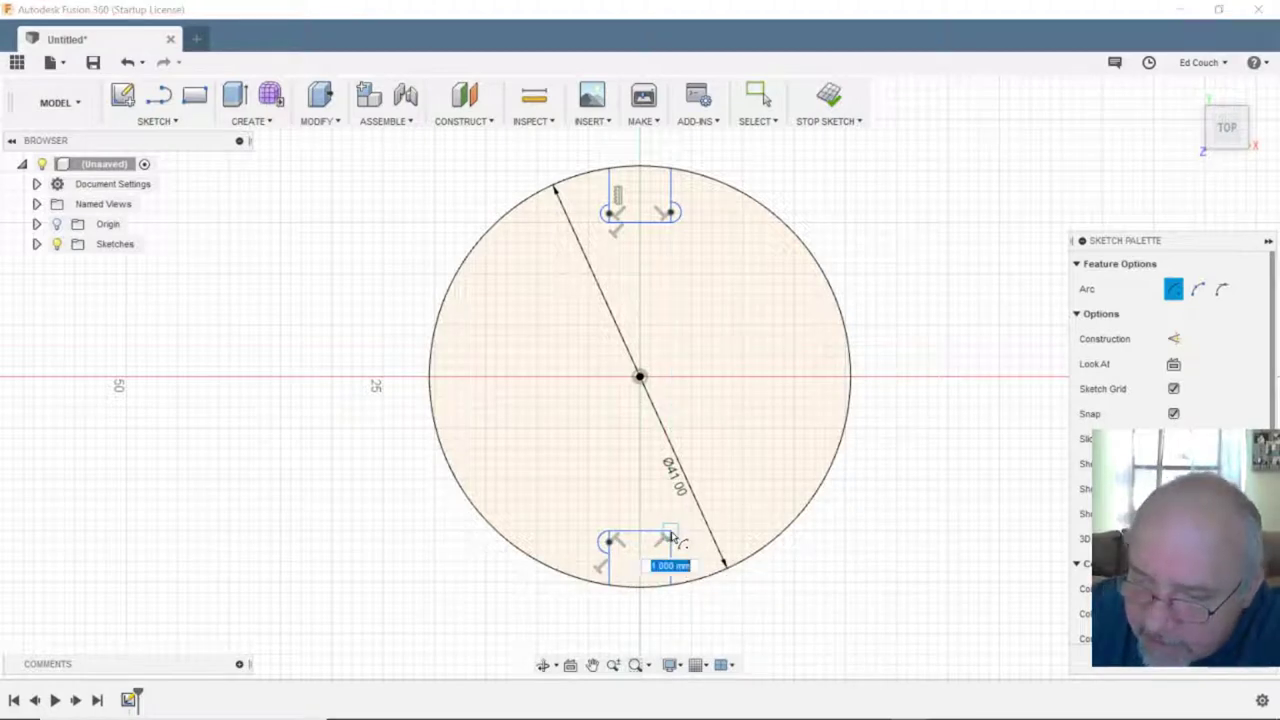
pyautogui.click(676, 550)
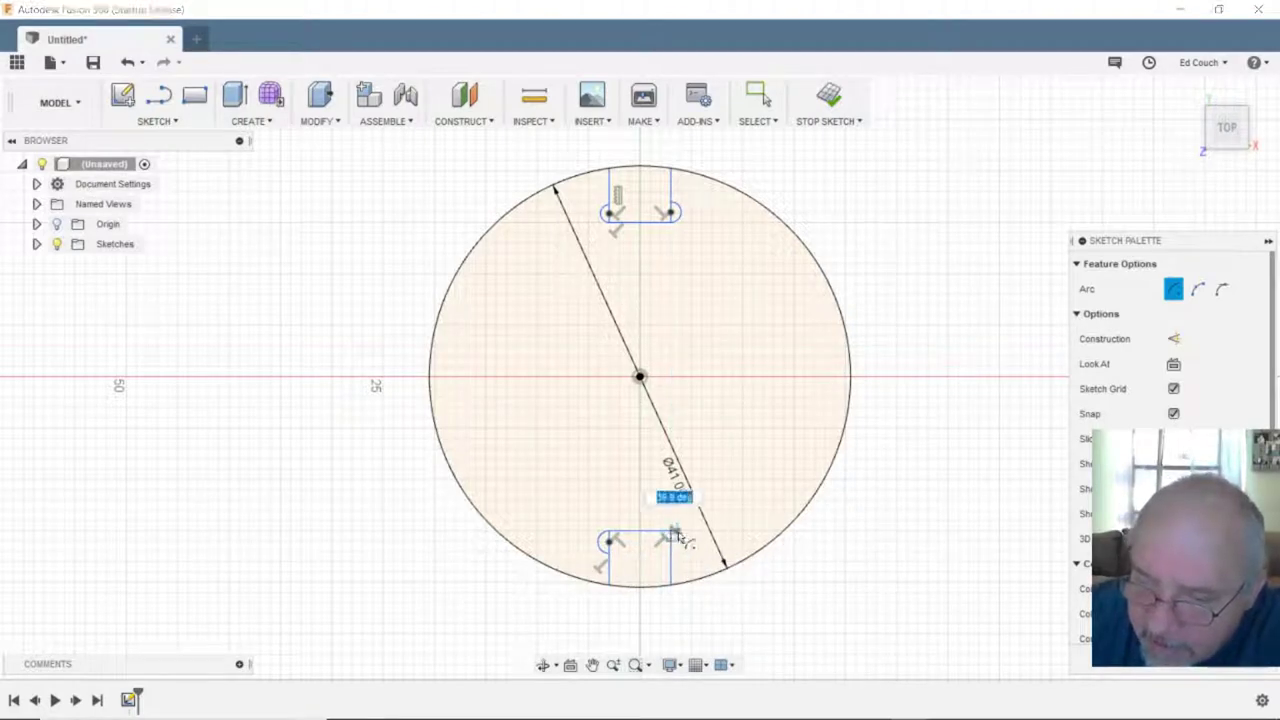
pyautogui.click(674, 552)
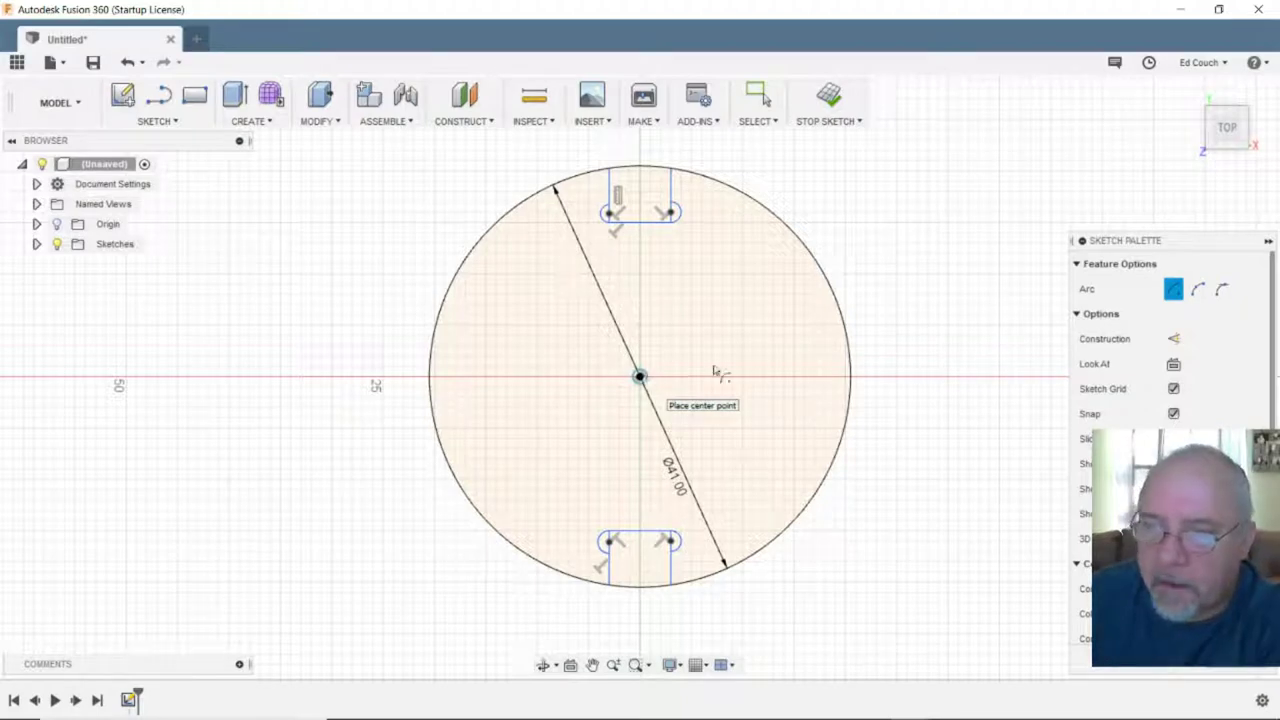
pyautogui.scroll(2, 937, 331)
pyautogui.scroll(-2, 937, 333)
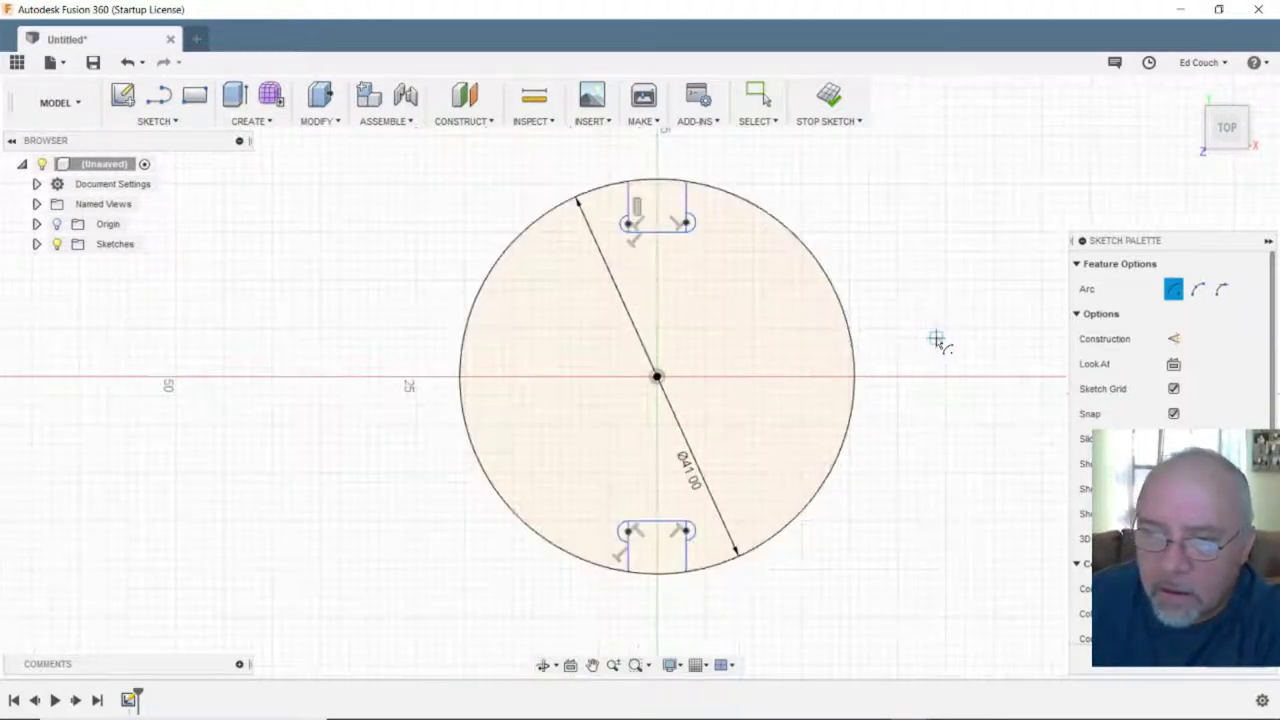
pyautogui.scroll(-2, 925, 285)
pyautogui.moveTo(914, 251)
pyautogui.mouseDown(button='middle')
pyautogui.moveTo(915, 272)
pyautogui.moveTo(833, 345)
pyautogui.moveTo(783, 315)
pyautogui.mouseUp(button='middle')
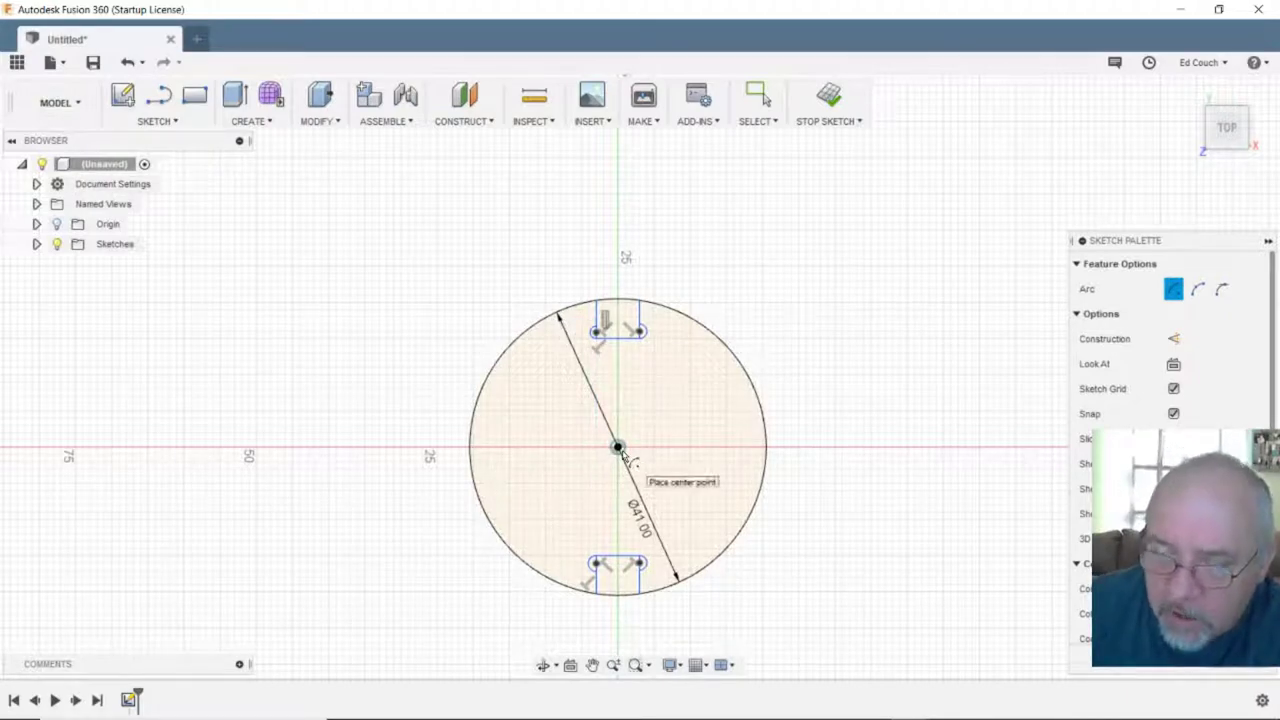
pyautogui.click(151, 123)
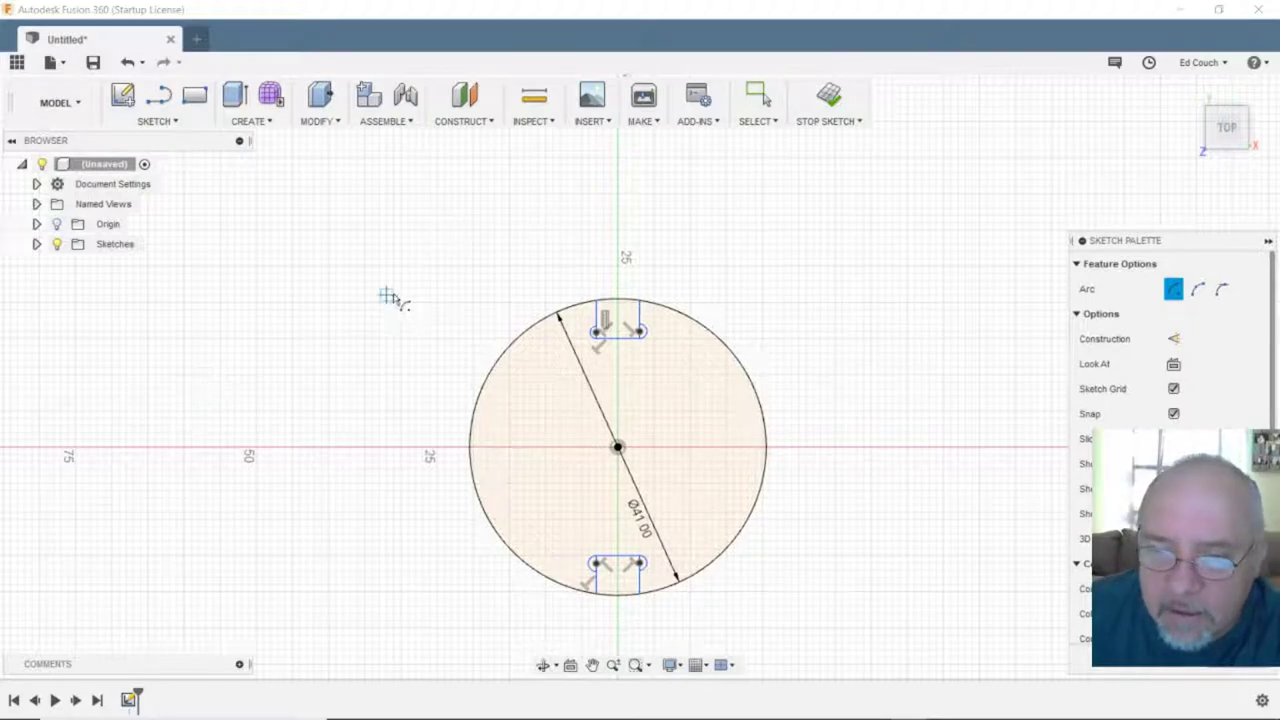
pyautogui.moveTo(423, 331); pyautogui.dragTo(503, 401, button='middle')
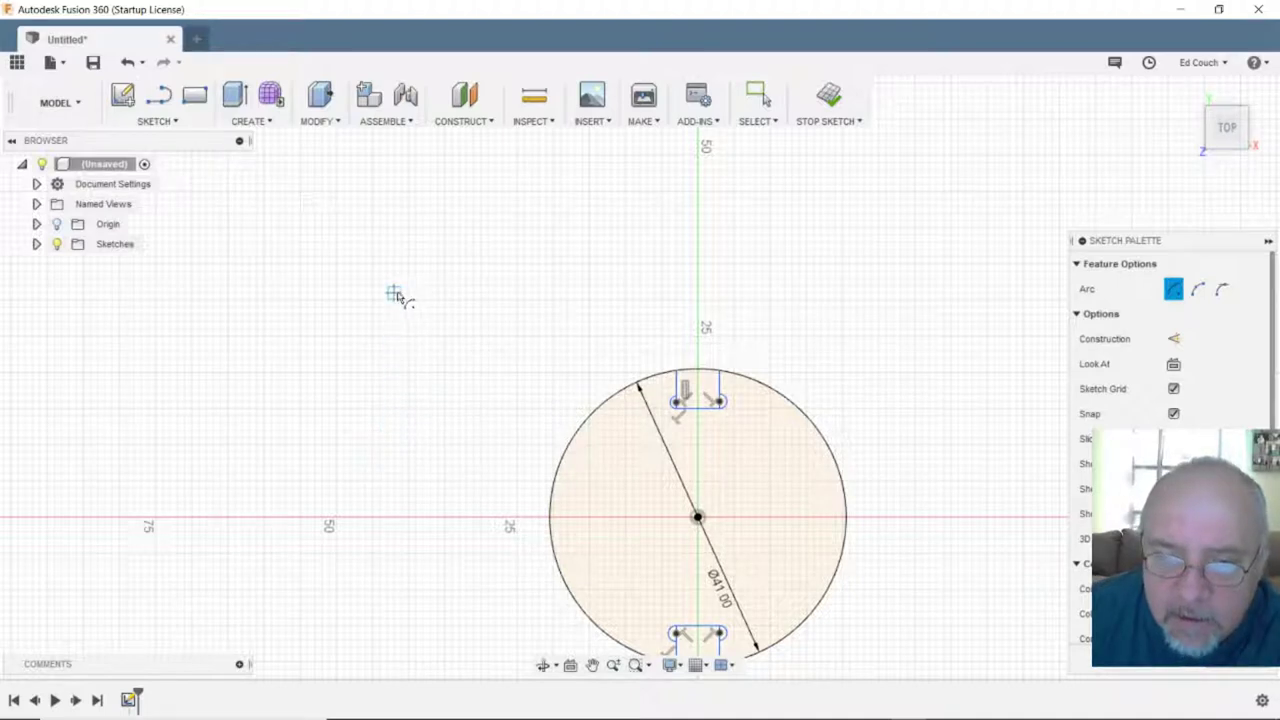
# - Cancel the half-placed centre-point arc so no arc is added
pyautogui.click(395, 187)
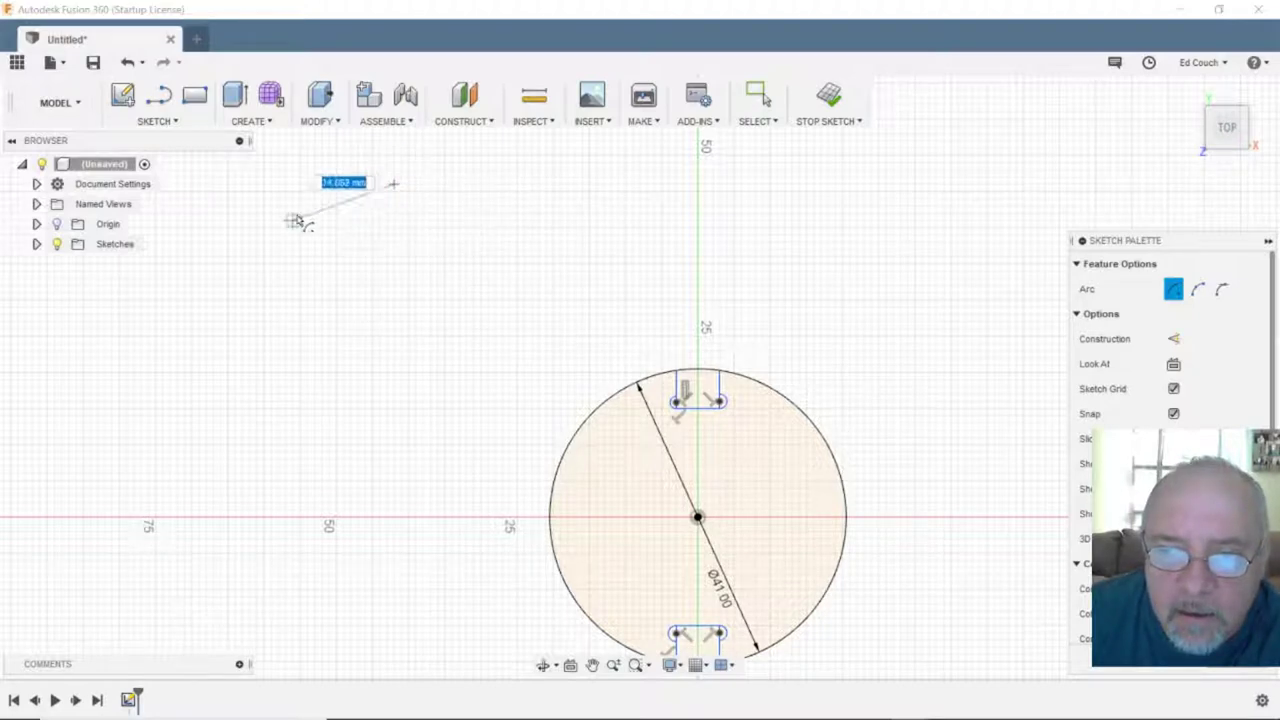
pyautogui.rightClick(395, 185)
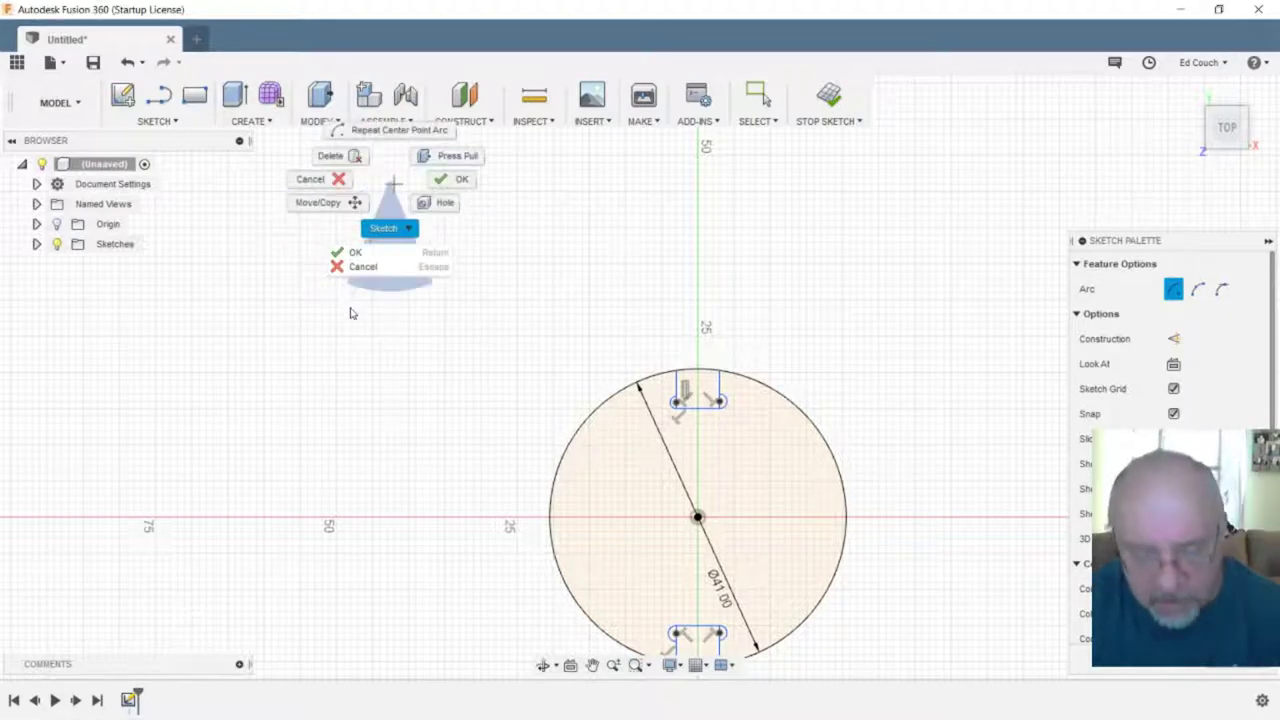
pyautogui.press('Escape')
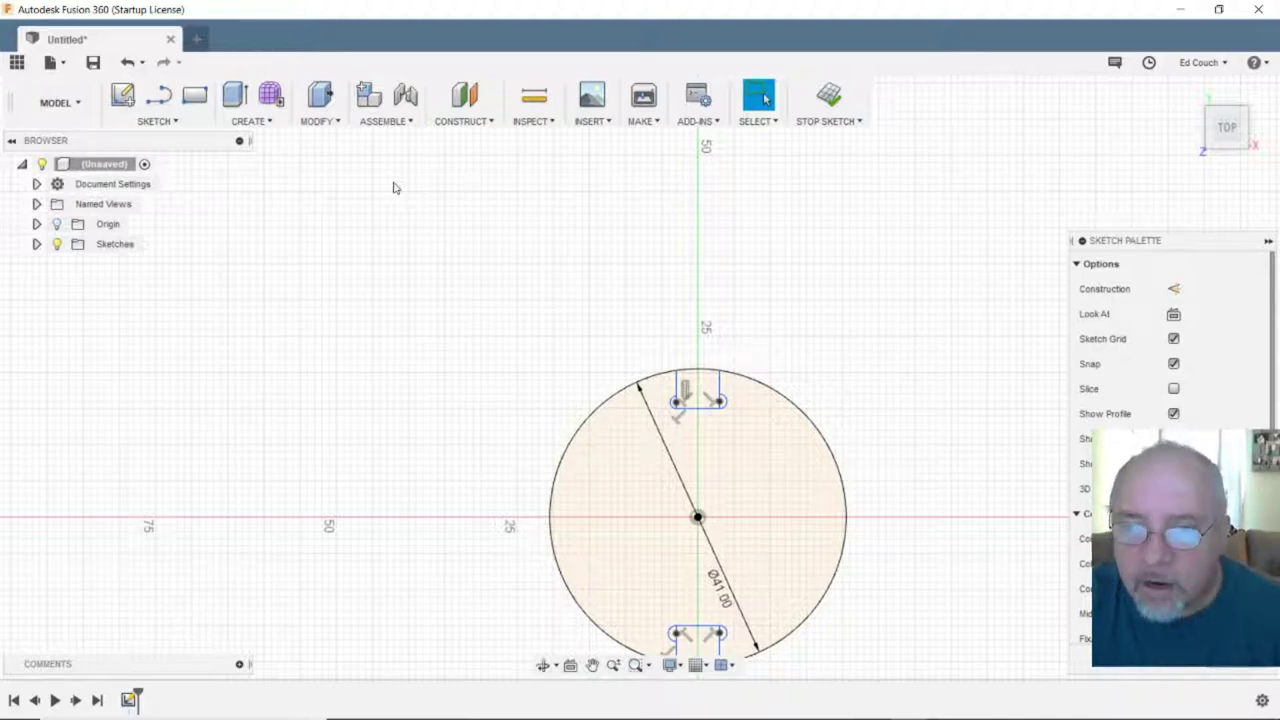
# - Draw a Ø15 mm circle in the empty area above-left of the notched disc
pyautogui.press('s')
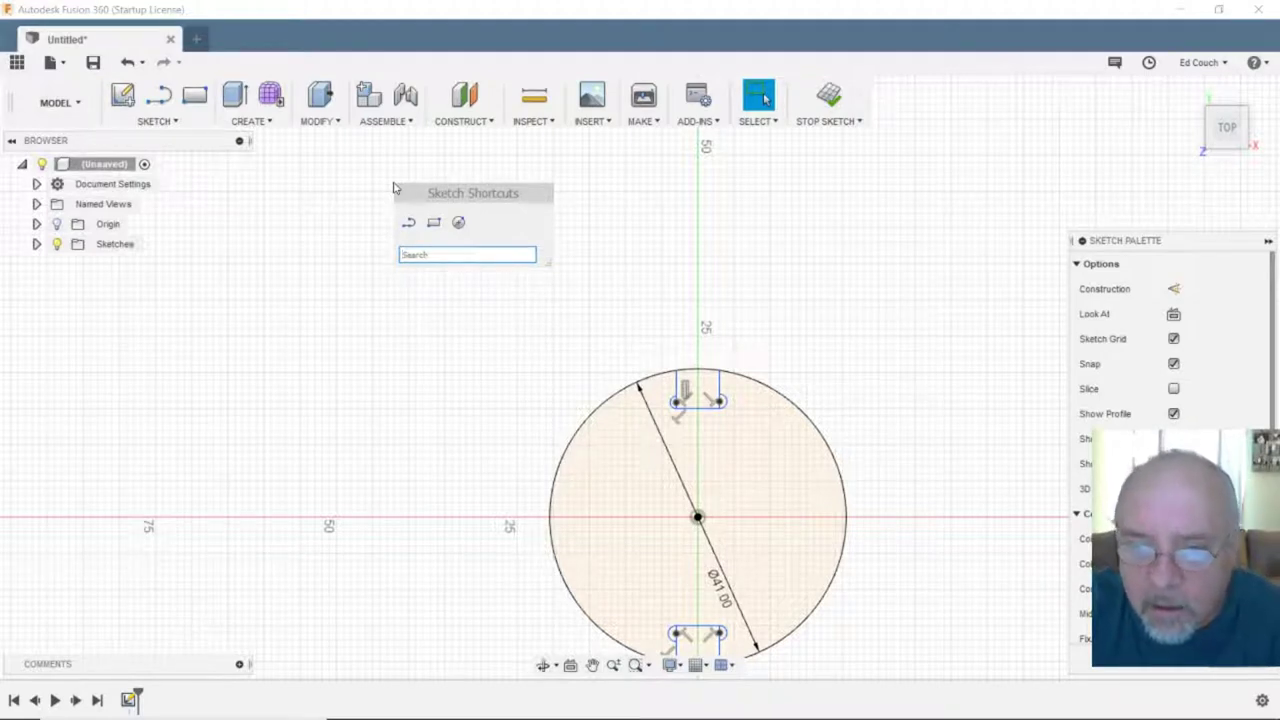
pyautogui.click(458, 223)
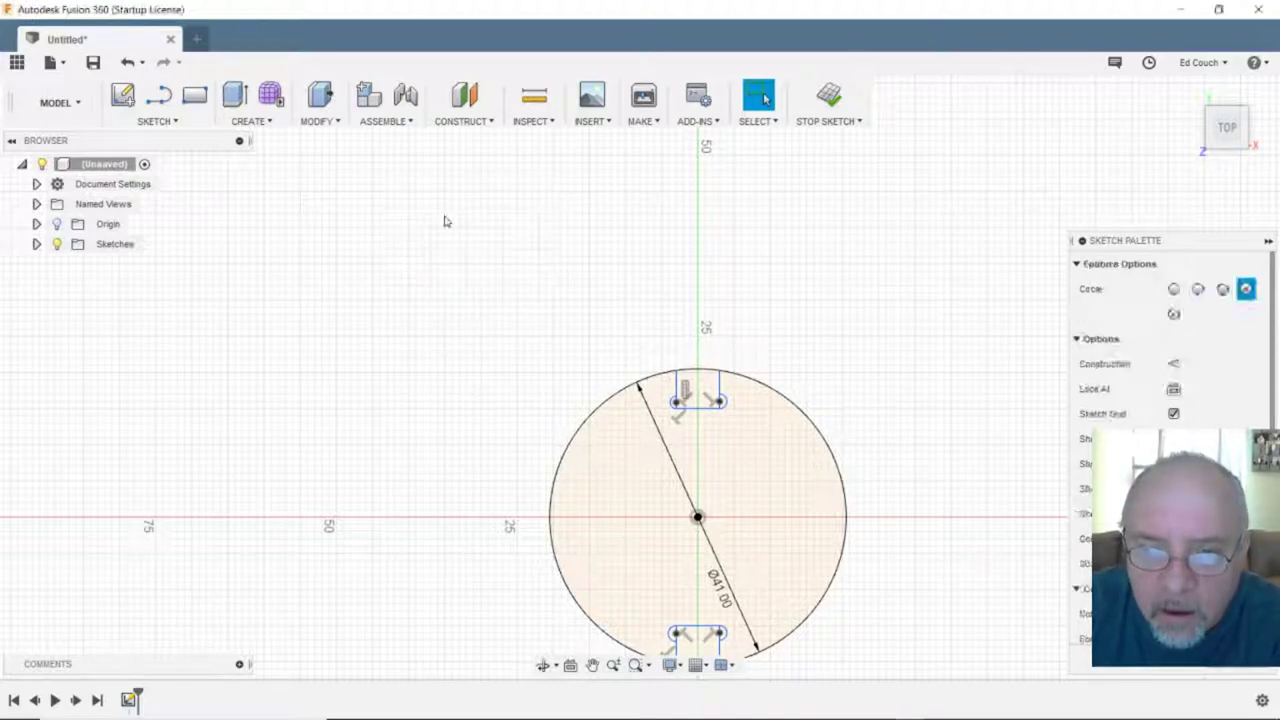
pyautogui.click(394, 186)
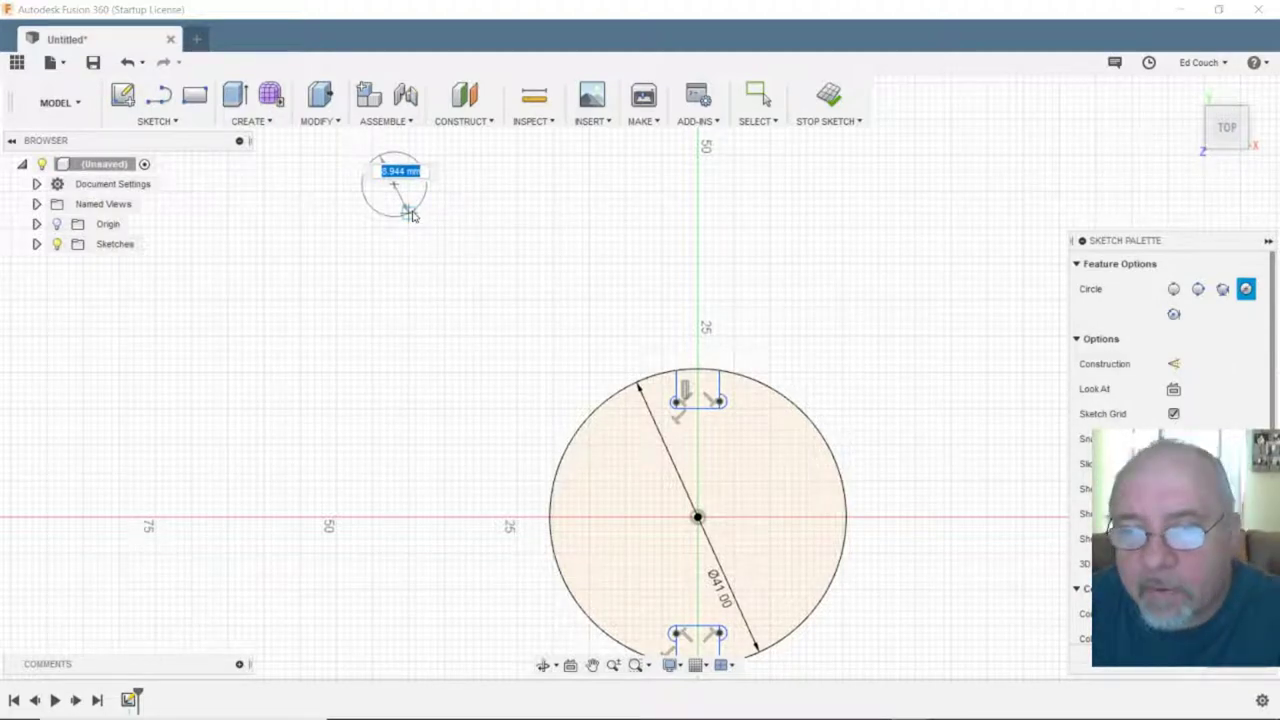
pyautogui.write('15')
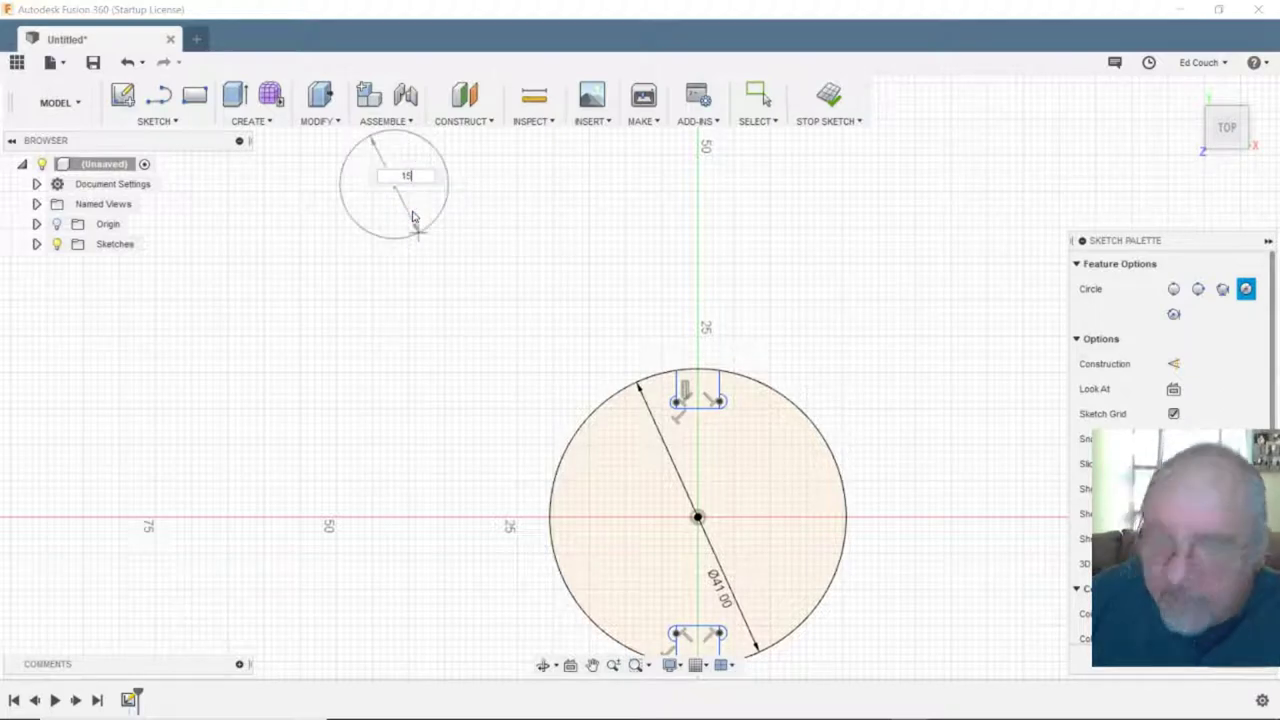
pyautogui.press('Tab')
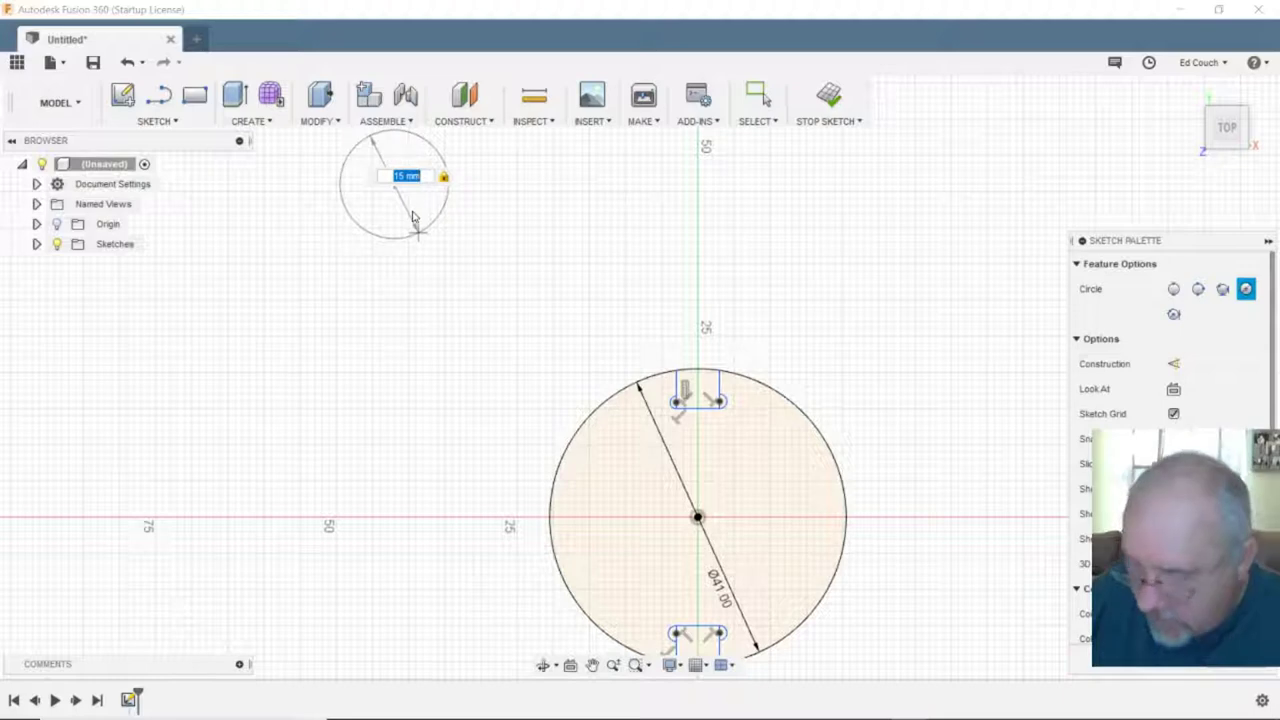
pyautogui.press('Return')
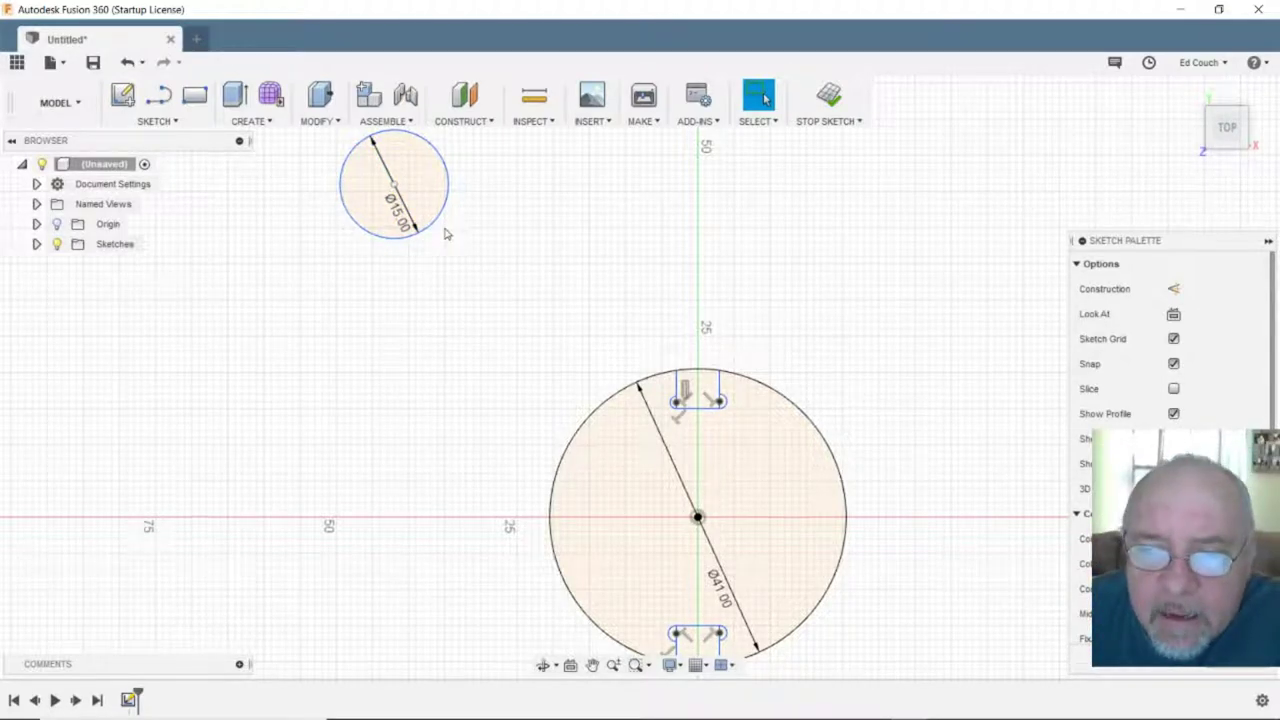
pyautogui.click(175, 121)
# - Add a concentric Ø23 mm circle on the 15 mm circle's centre
pyautogui.moveTo(176, 197)
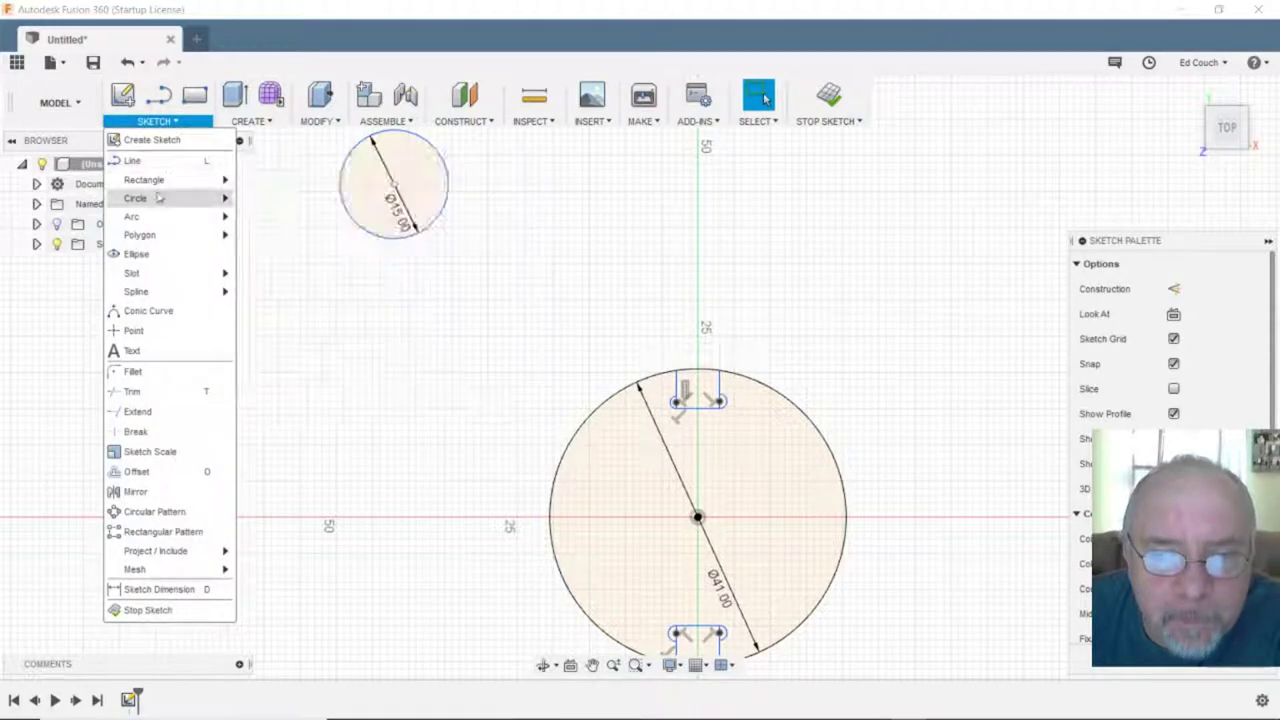
pyautogui.click(300, 202)
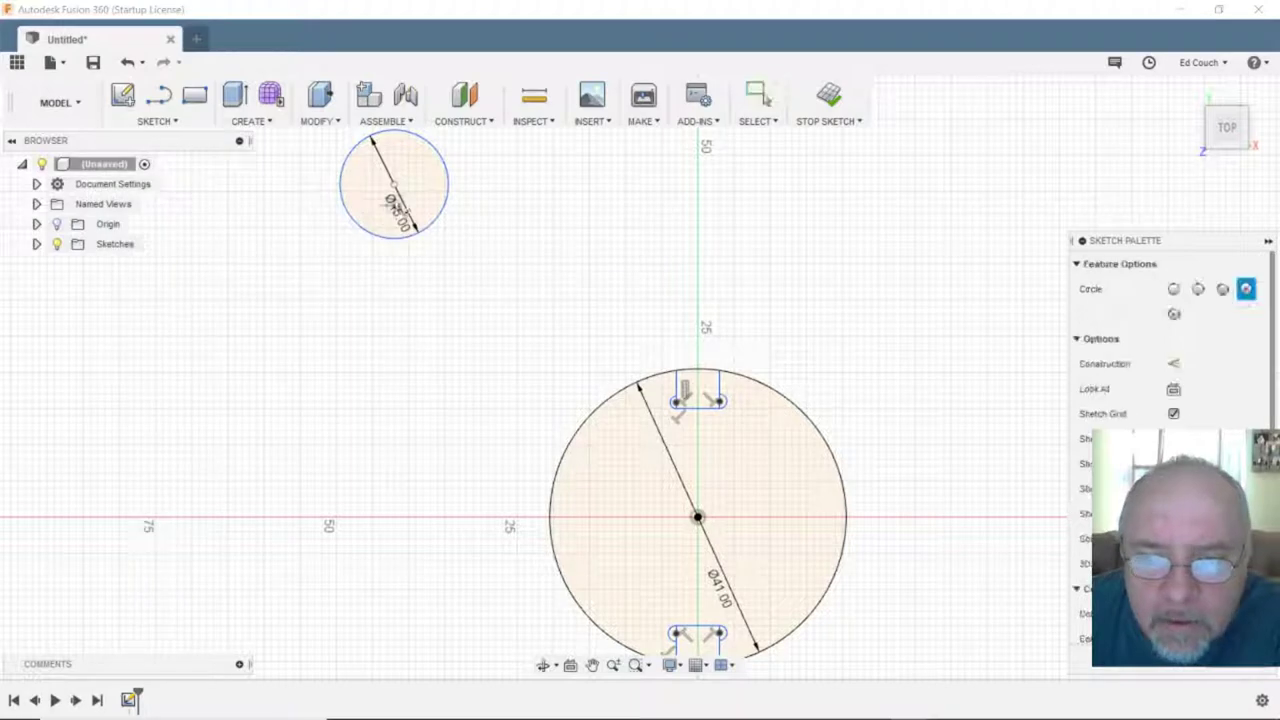
pyautogui.click(396, 187)
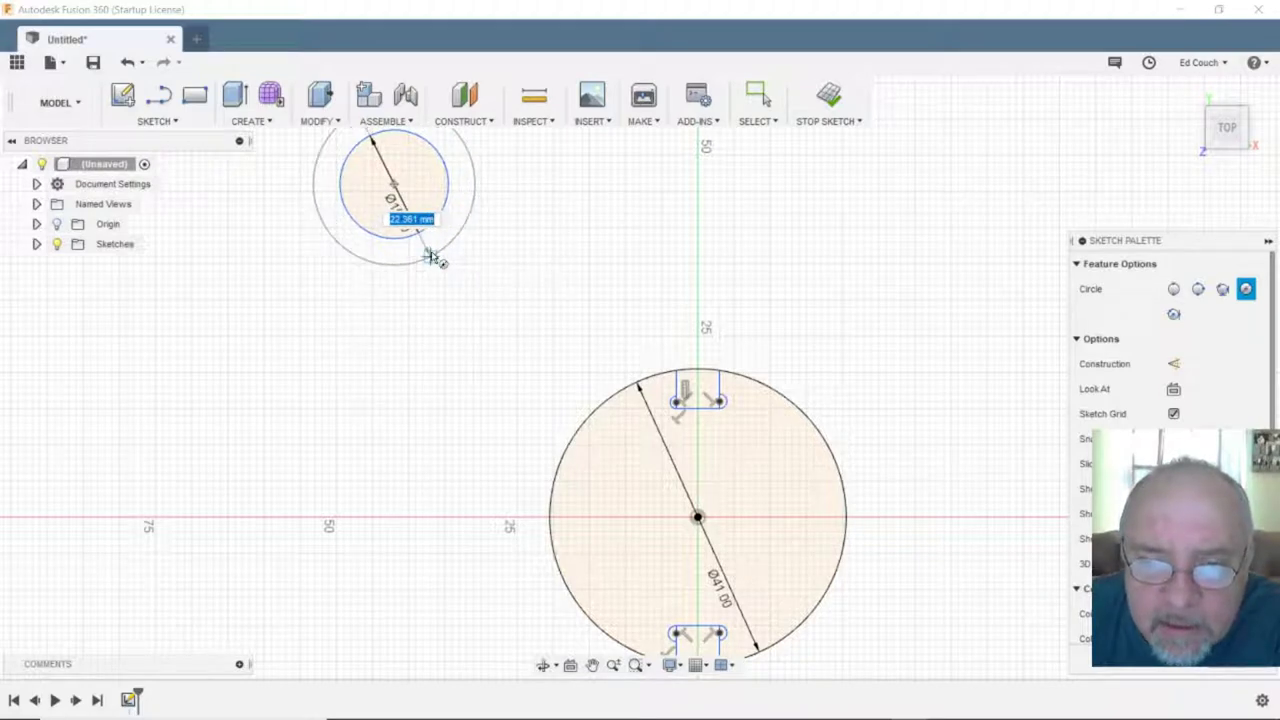
pyautogui.write('23')
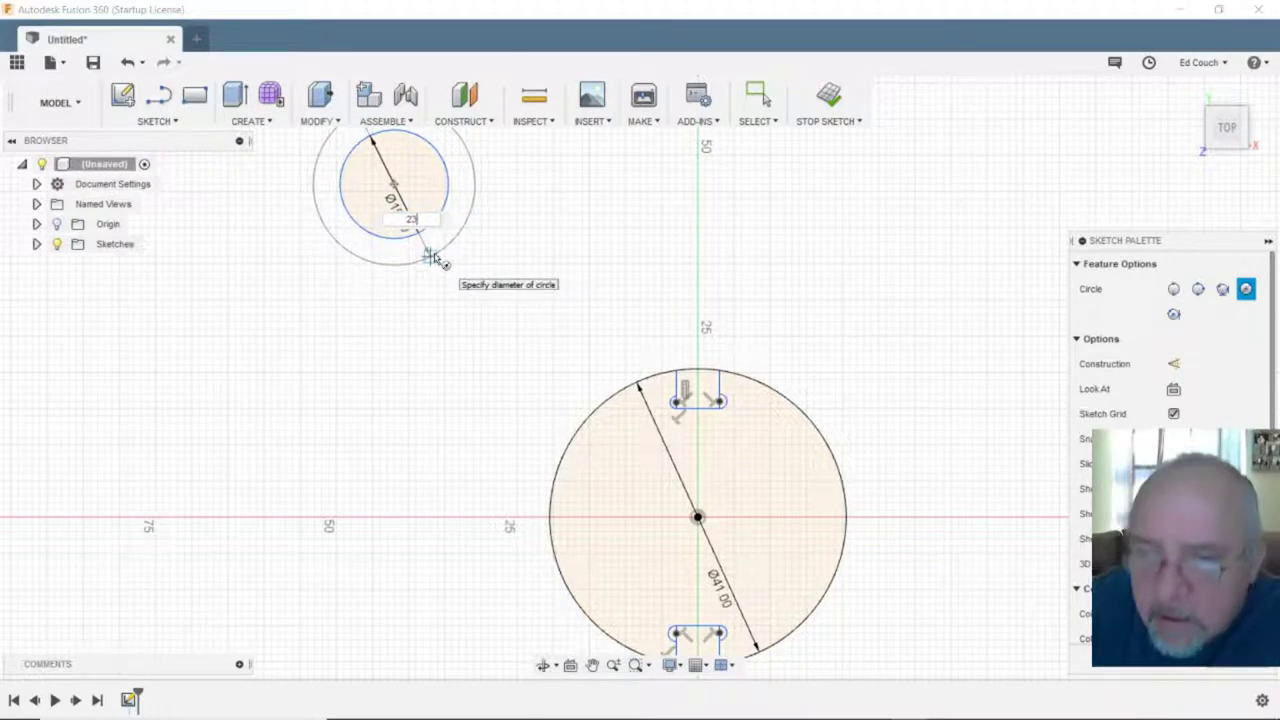
pyautogui.press('Tab')
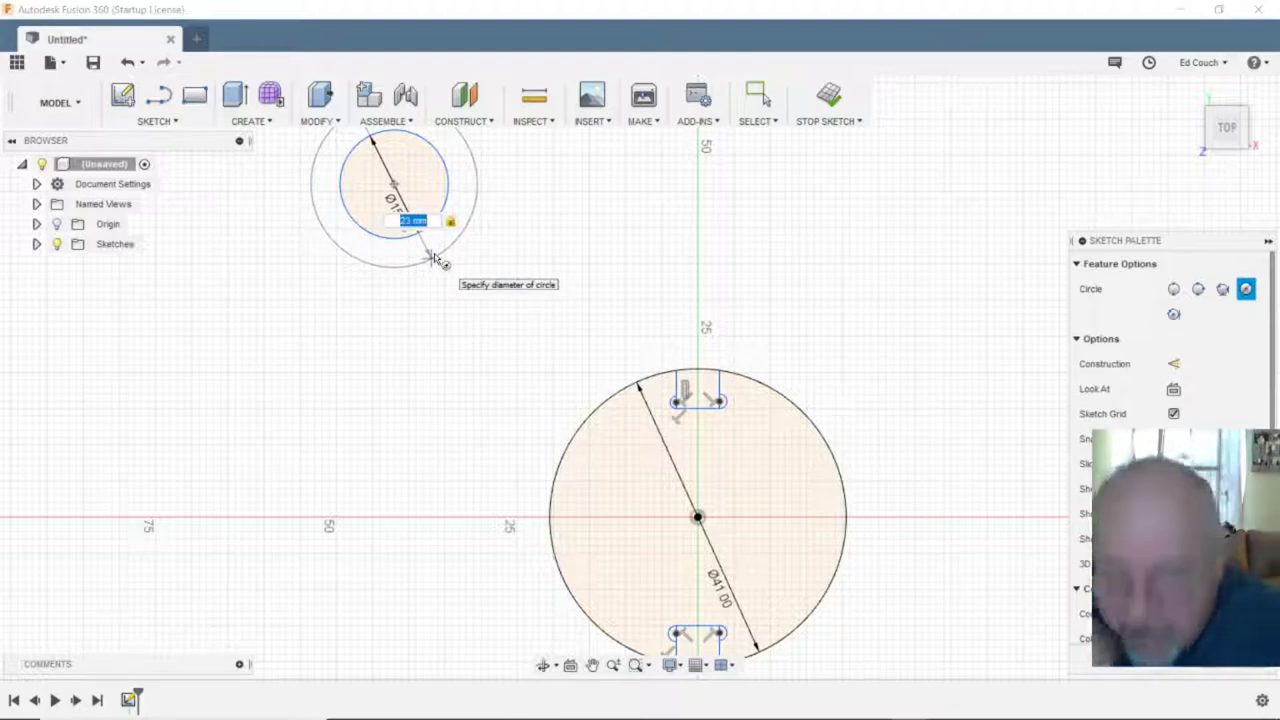
pyautogui.press('Return')
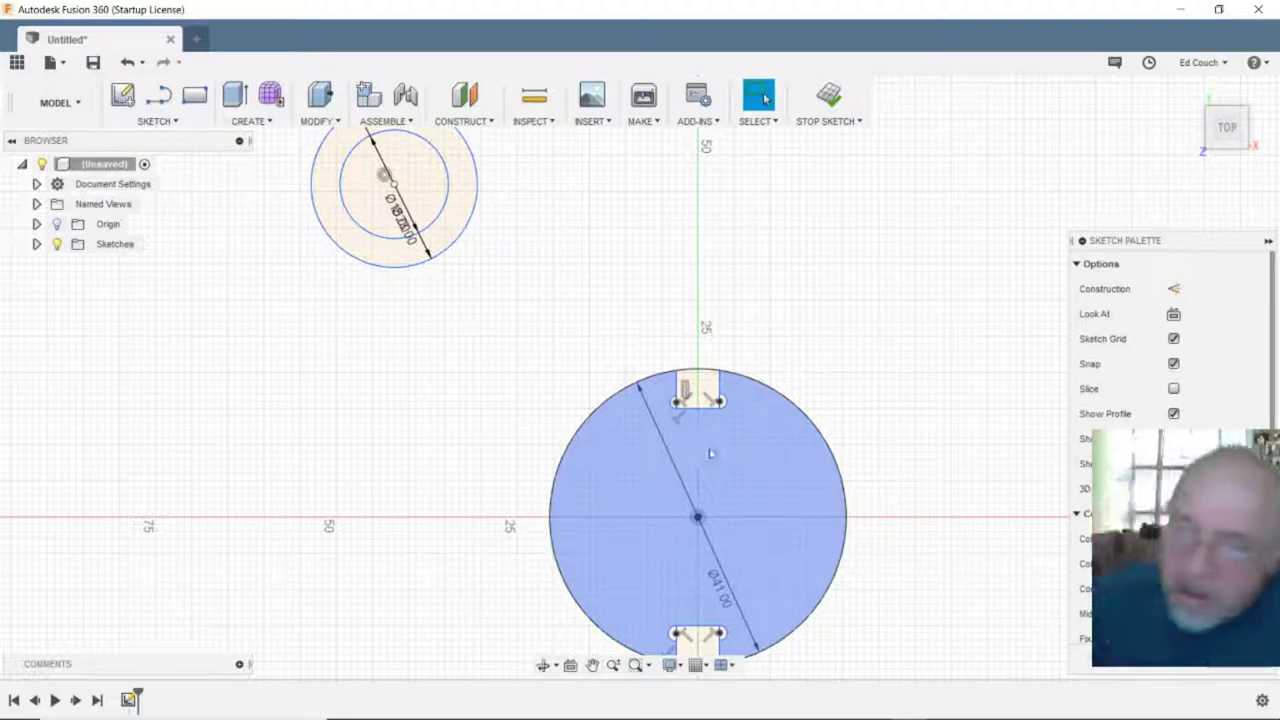
# - Draw a Ø46 mm circle at the origin as an outer rim around the 41 mm disc
pyautogui.click(155, 121)
pyautogui.moveTo(184, 216)
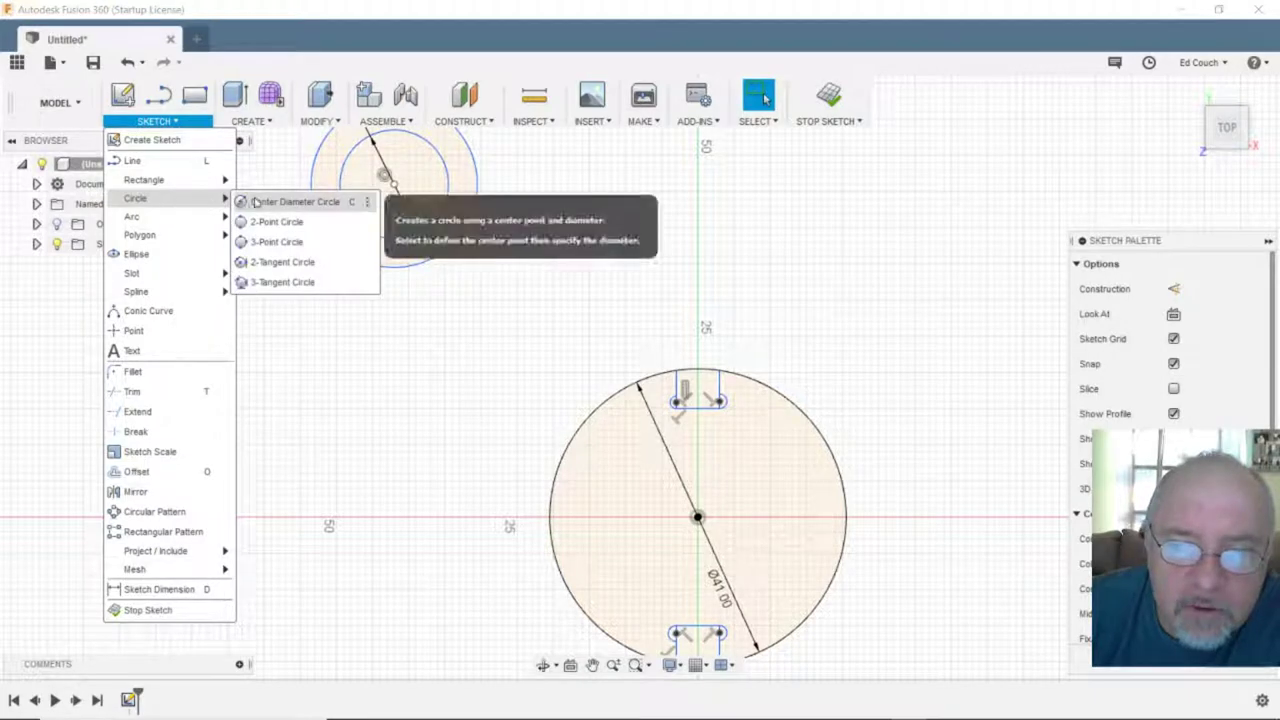
pyautogui.click(290, 201)
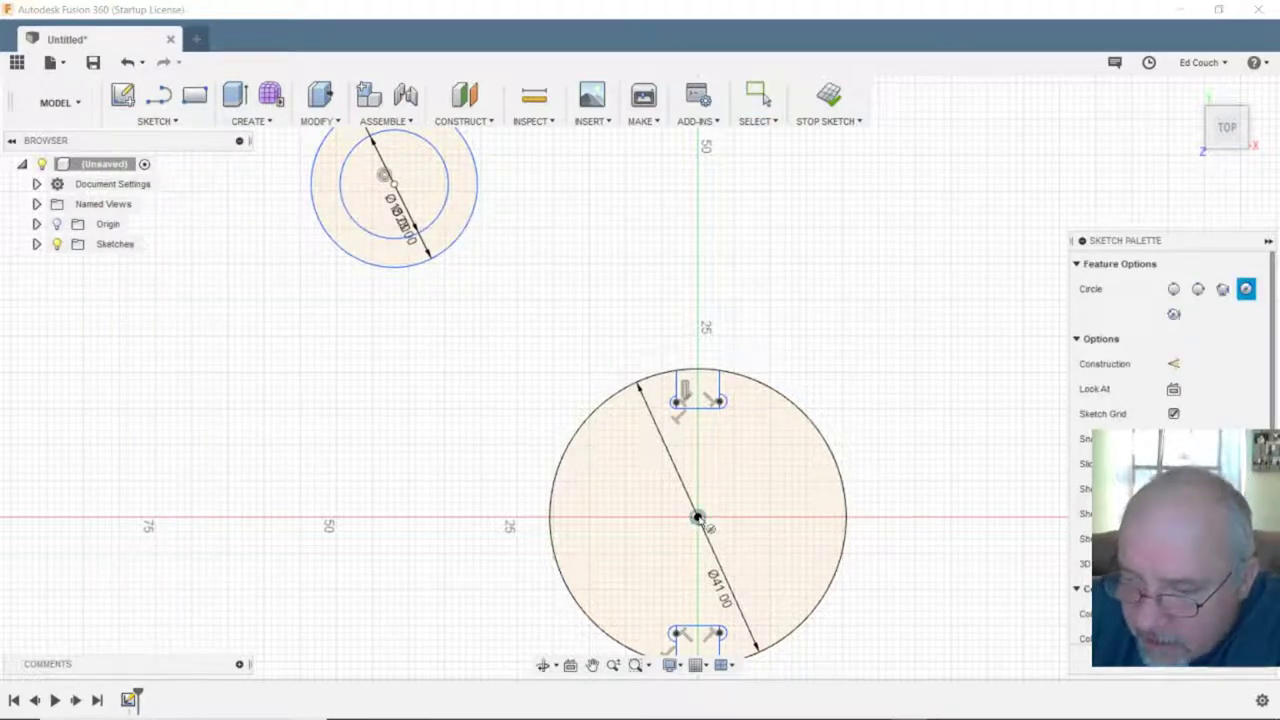
pyautogui.click(697, 517)
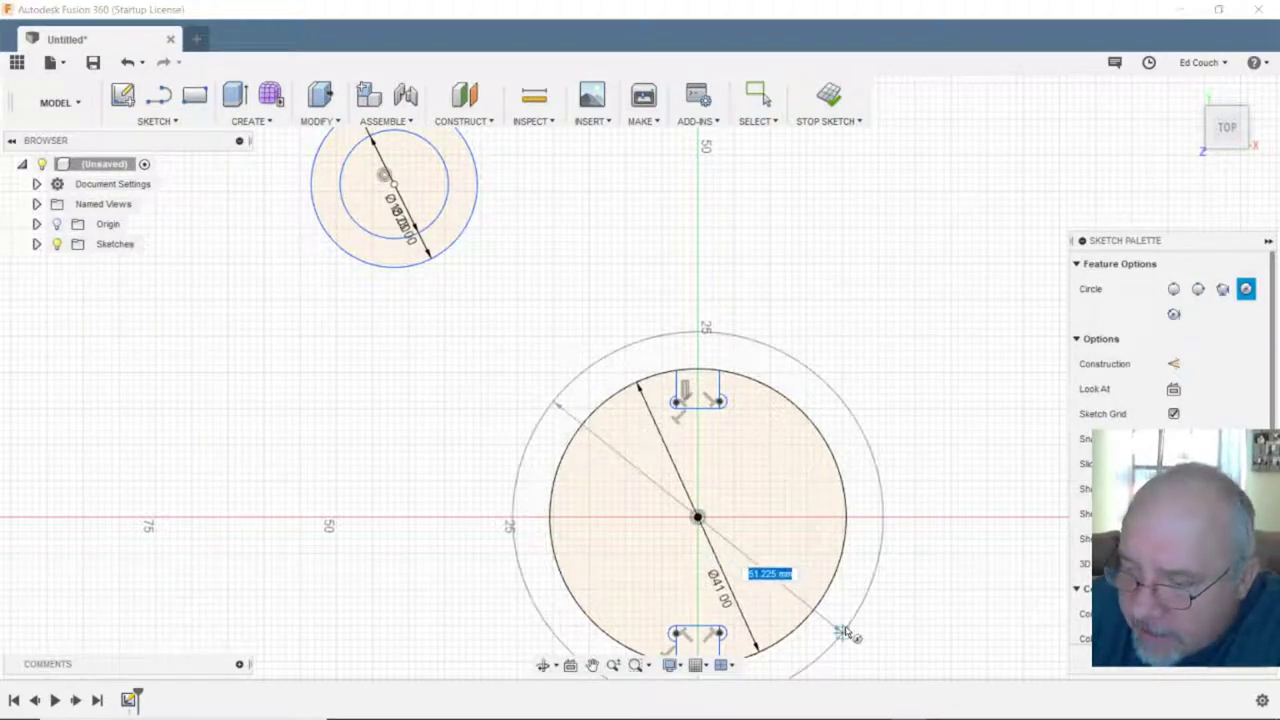
pyautogui.write('46')
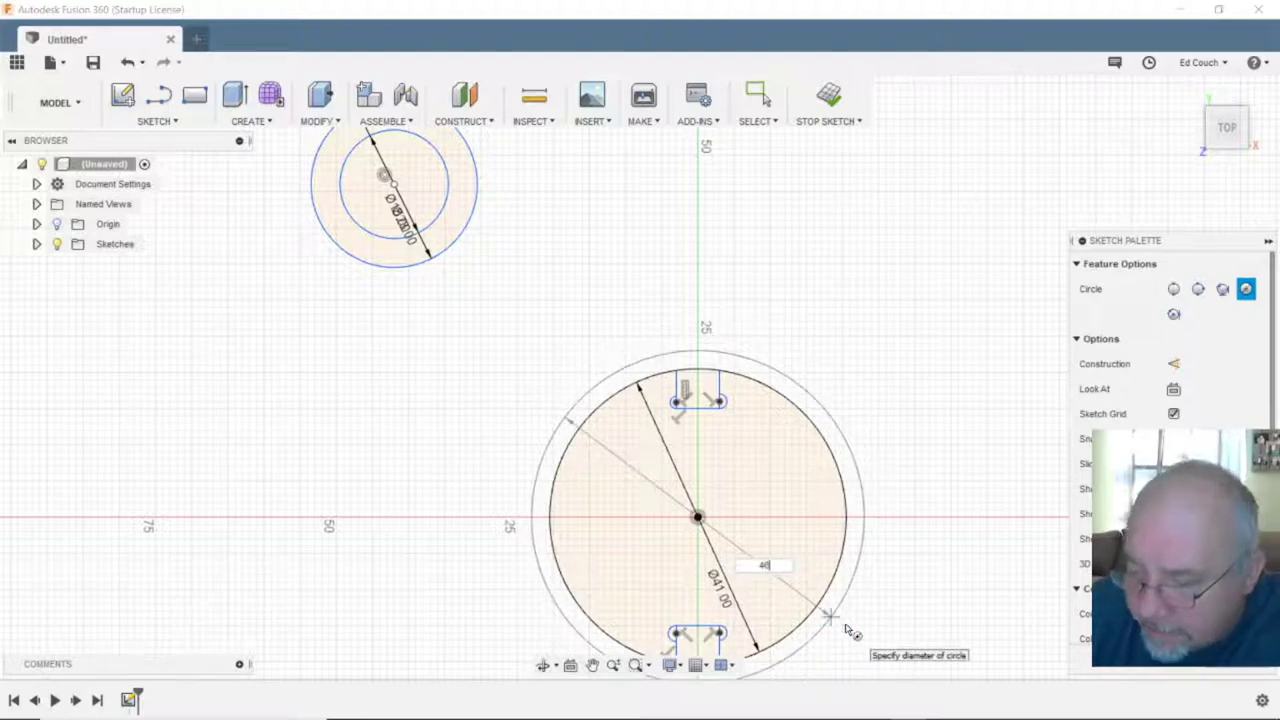
pyautogui.press('Return')
pyautogui.press('Escape')
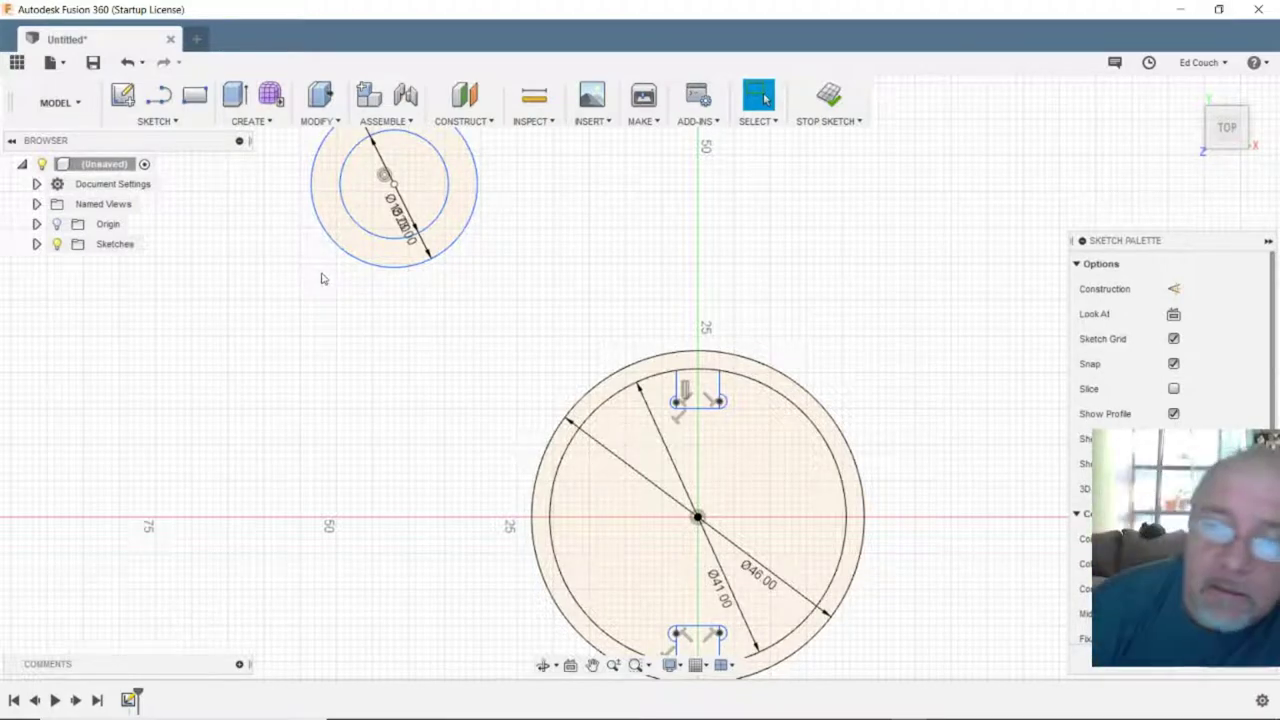
# - Pan the canvas so the small two-circle sketch moves above the large circle, toward the centre
pyautogui.click(422, 188)
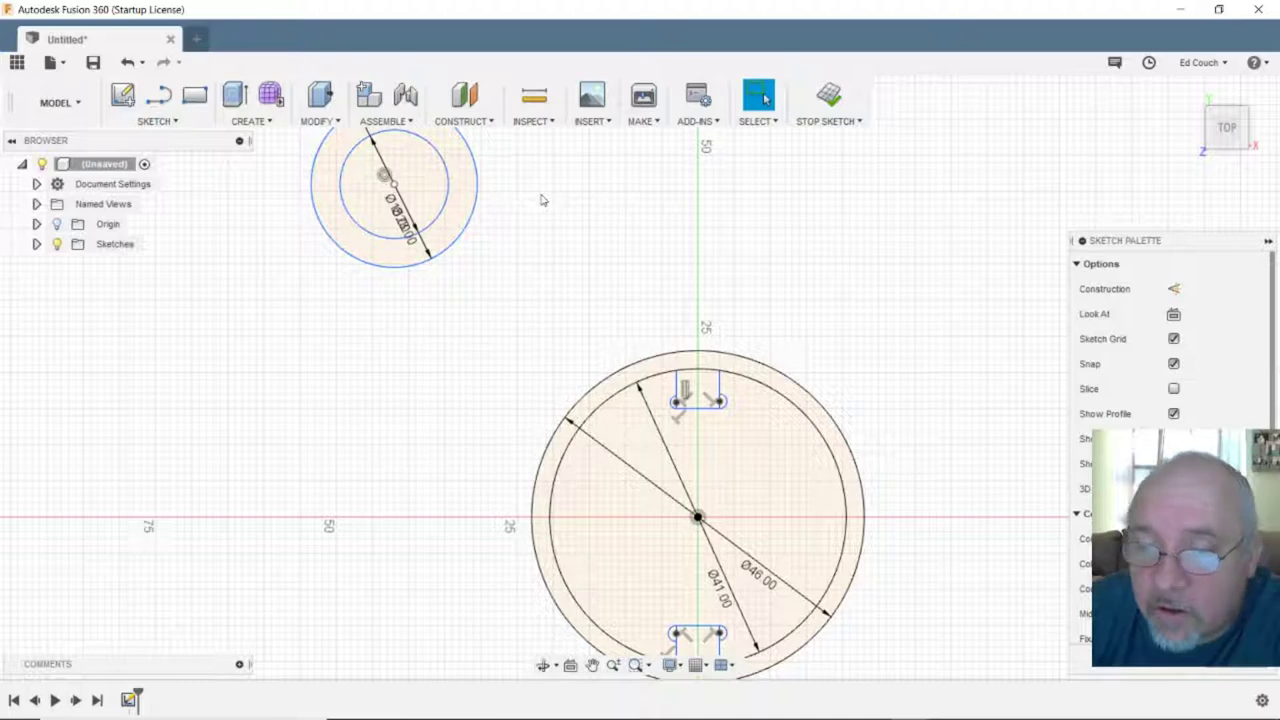
pyautogui.moveTo(543, 209); pyautogui.dragTo(566, 337, button='middle')
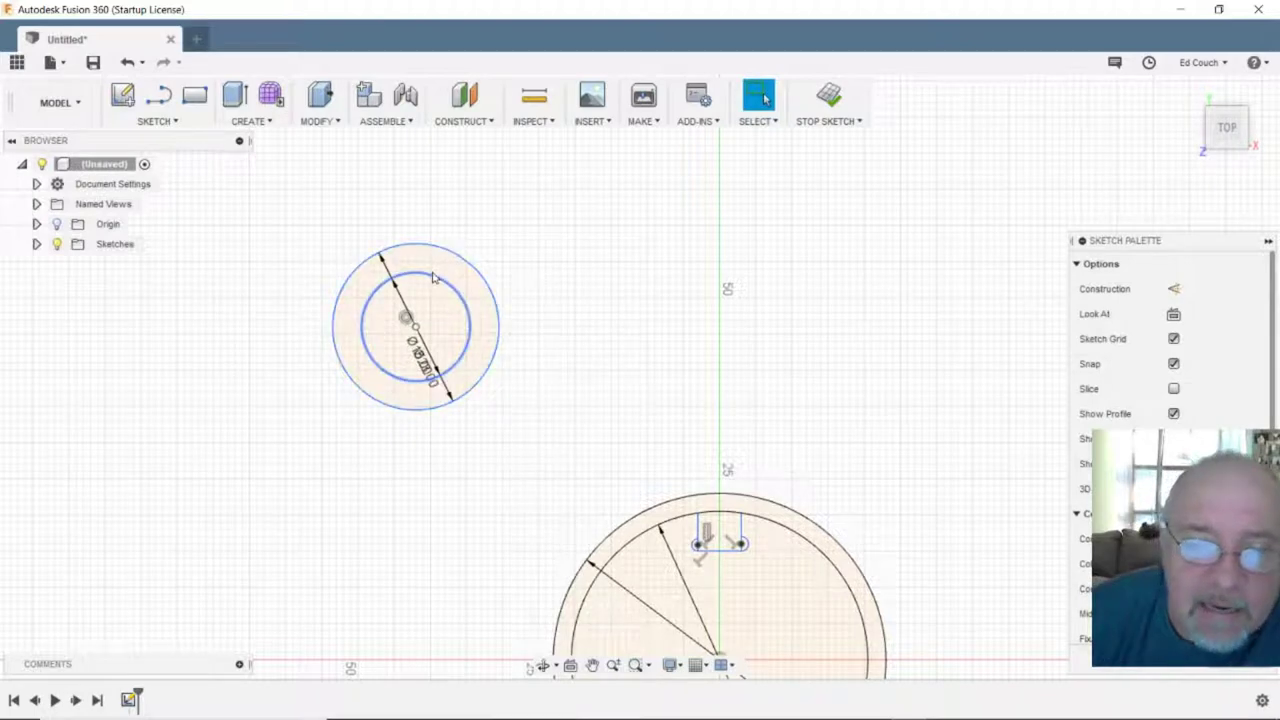
# - Draw a 28 mm centre-diameter circle on the small ring's existing centre point
pyautogui.click(156, 122)
pyautogui.moveTo(177, 198)
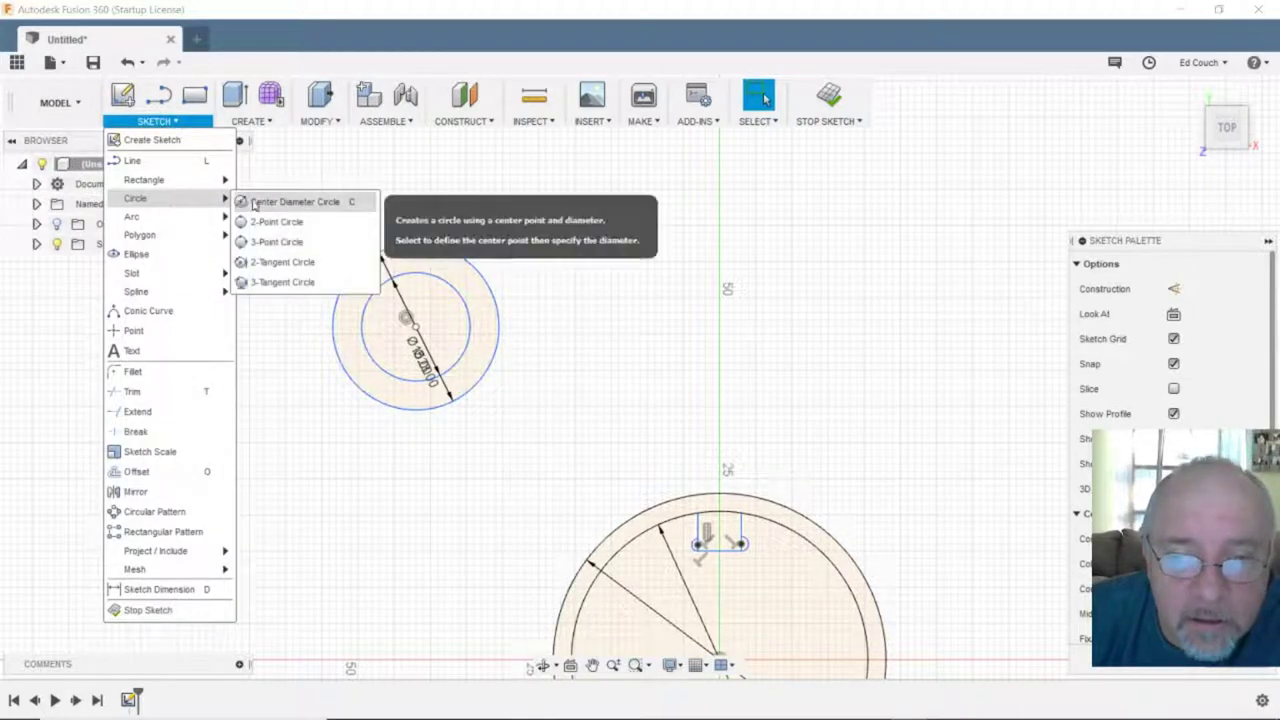
pyautogui.click(254, 204)
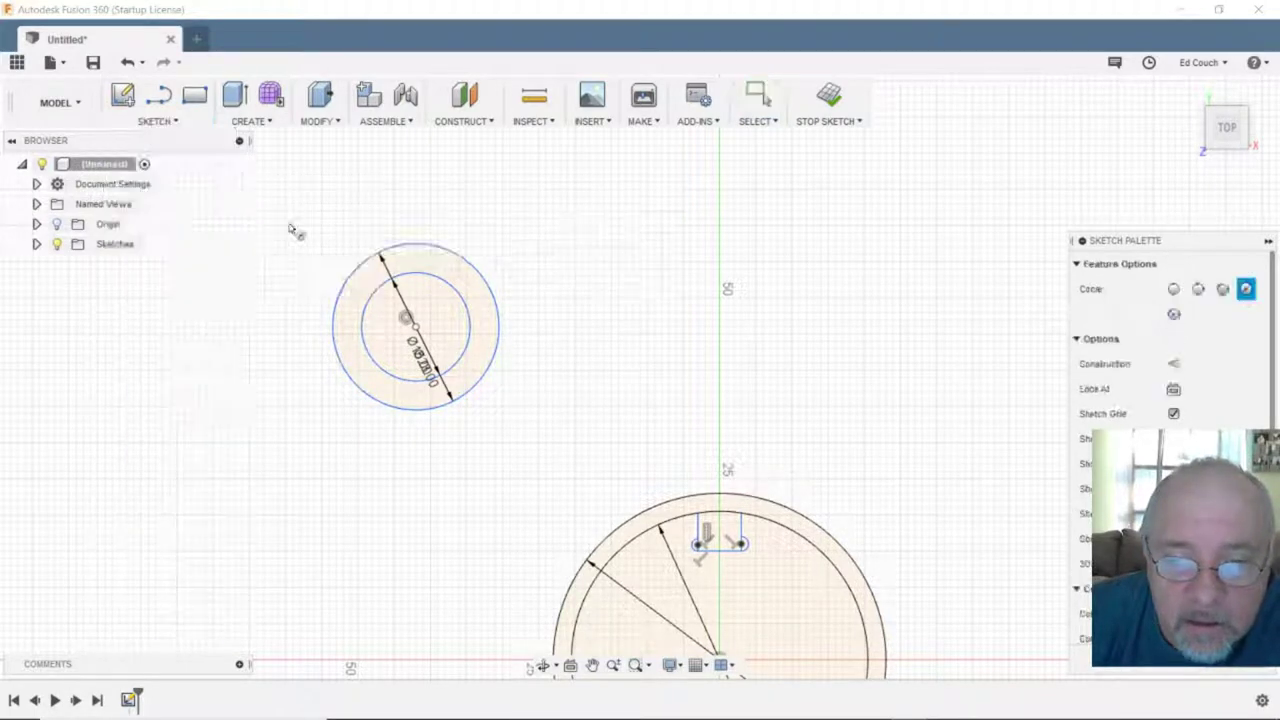
pyautogui.click(414, 325)
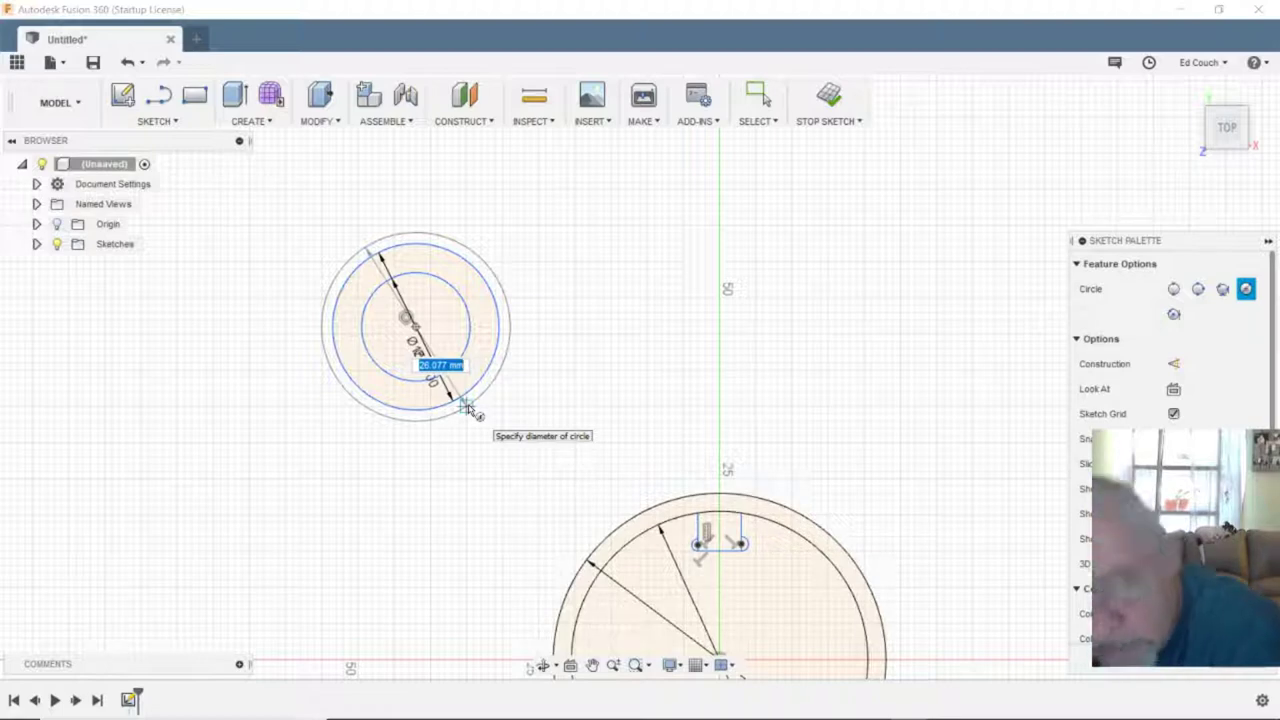
pyautogui.write('29')
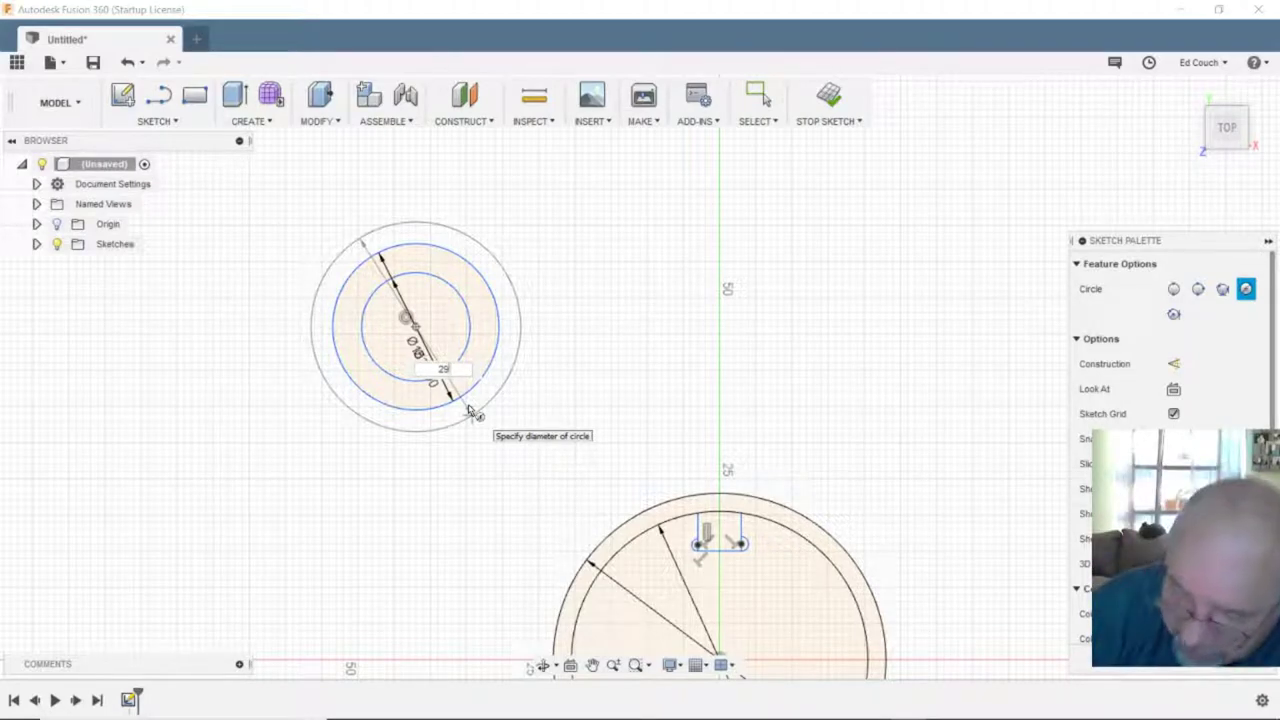
pyautogui.press('BackSpace')
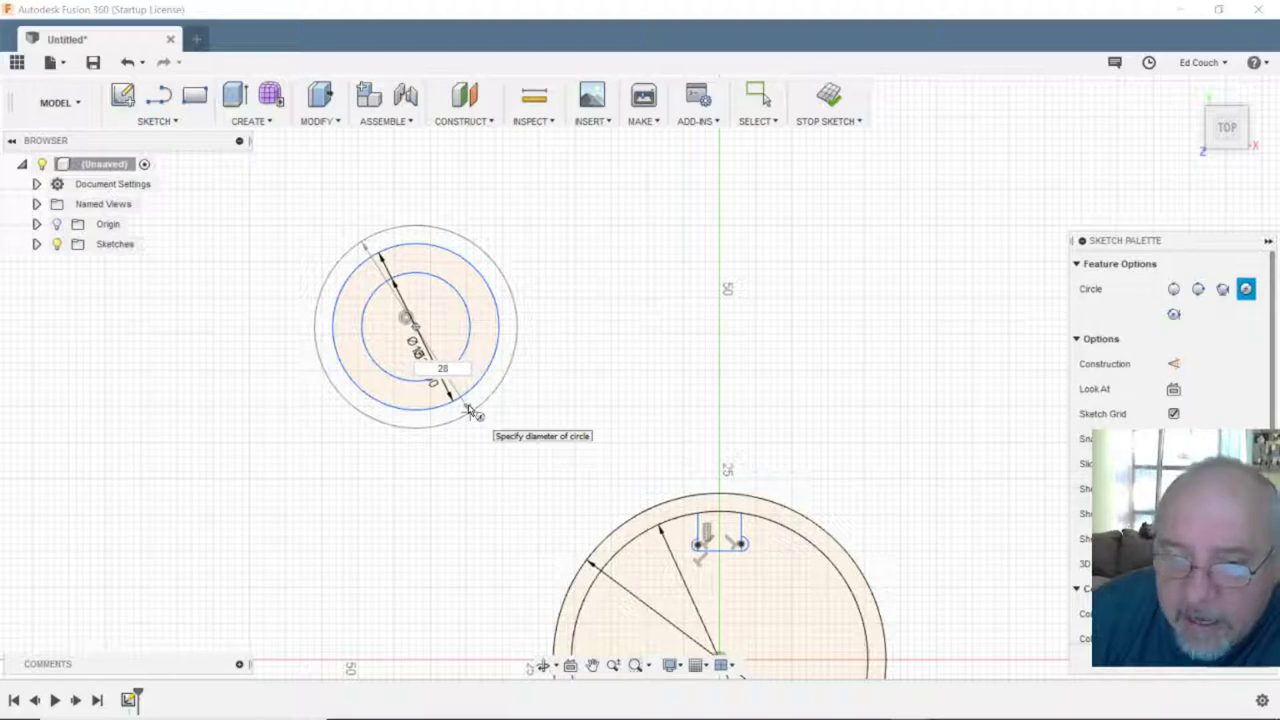
pyautogui.press('Tab')
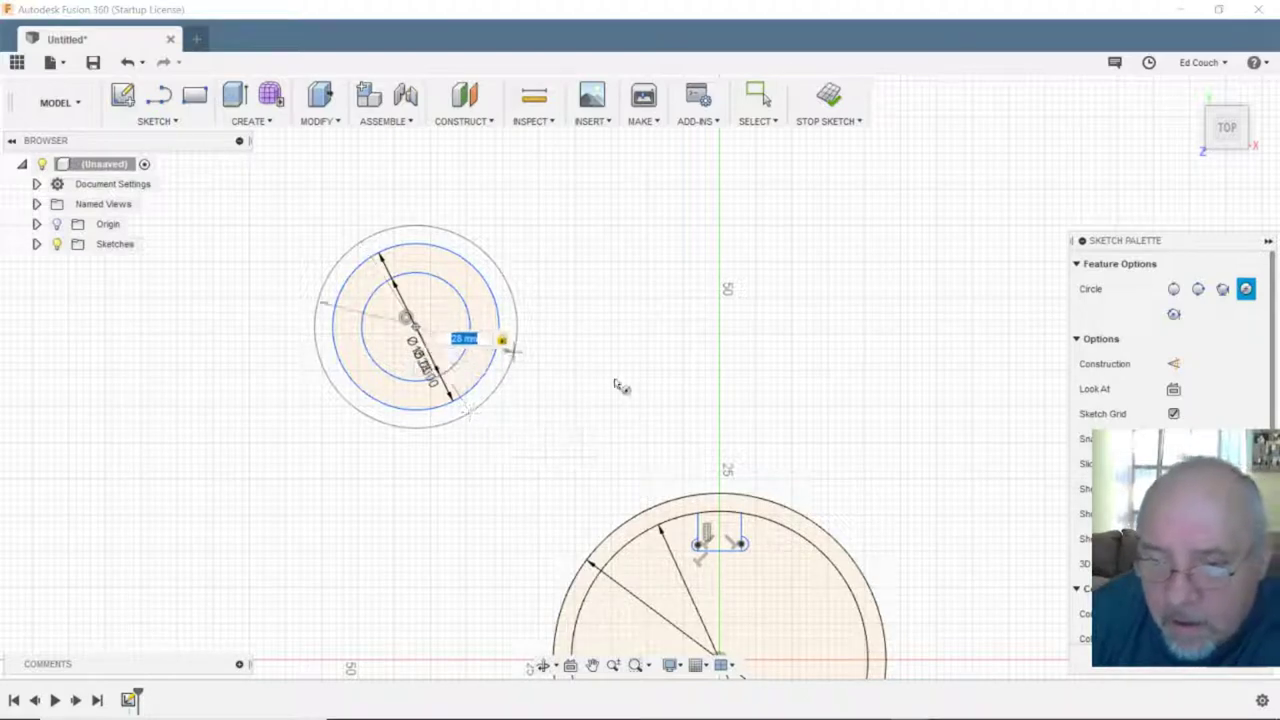
pyautogui.click(510, 354)
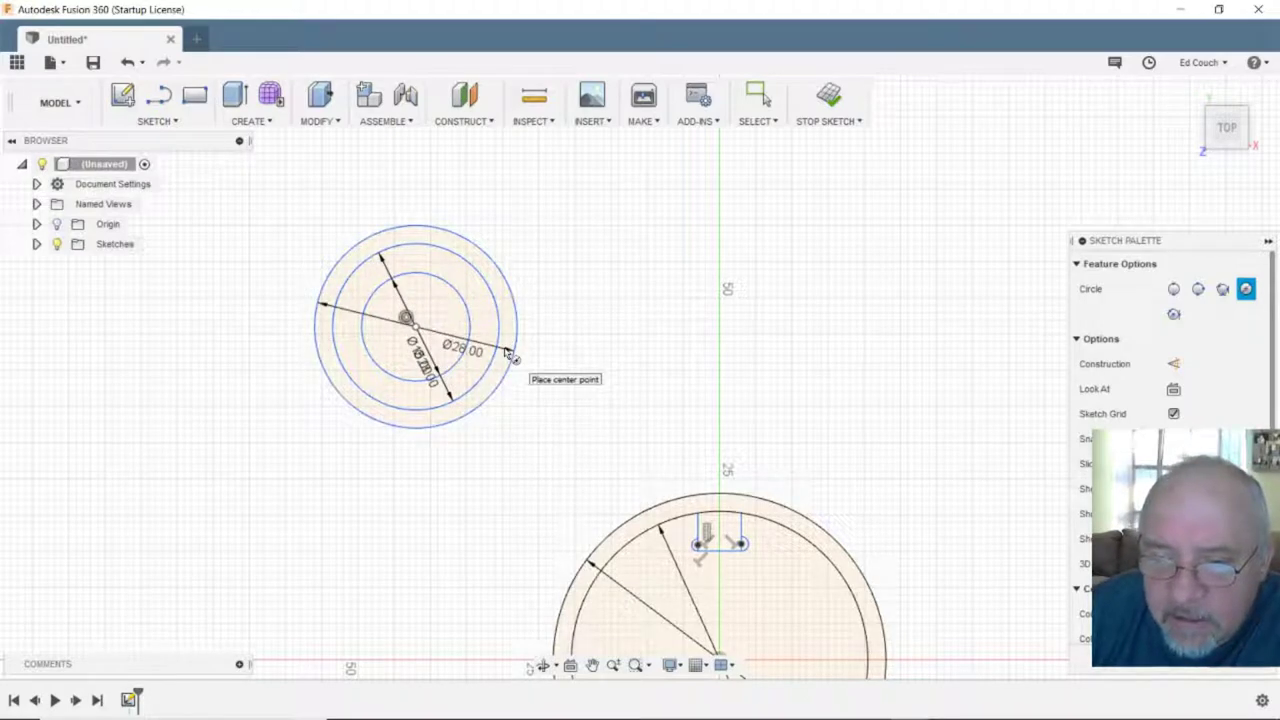
pyautogui.click(512, 328)
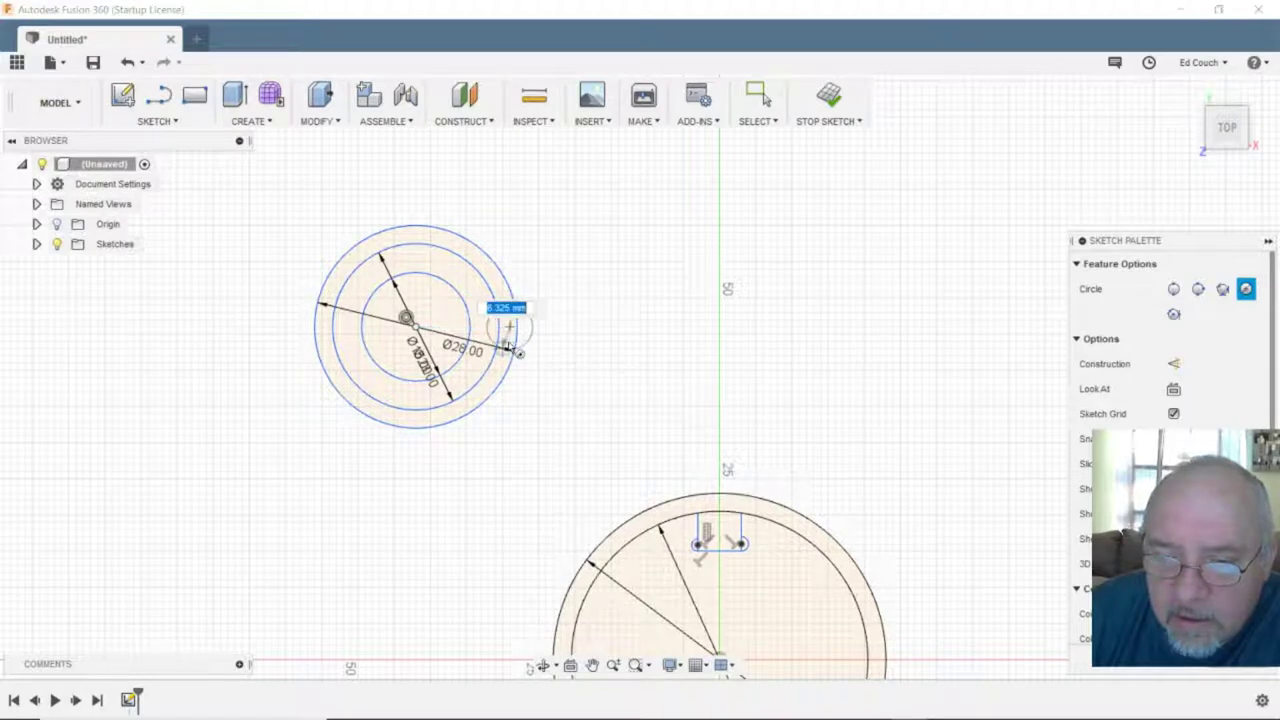
pyautogui.rightClick(576, 256)
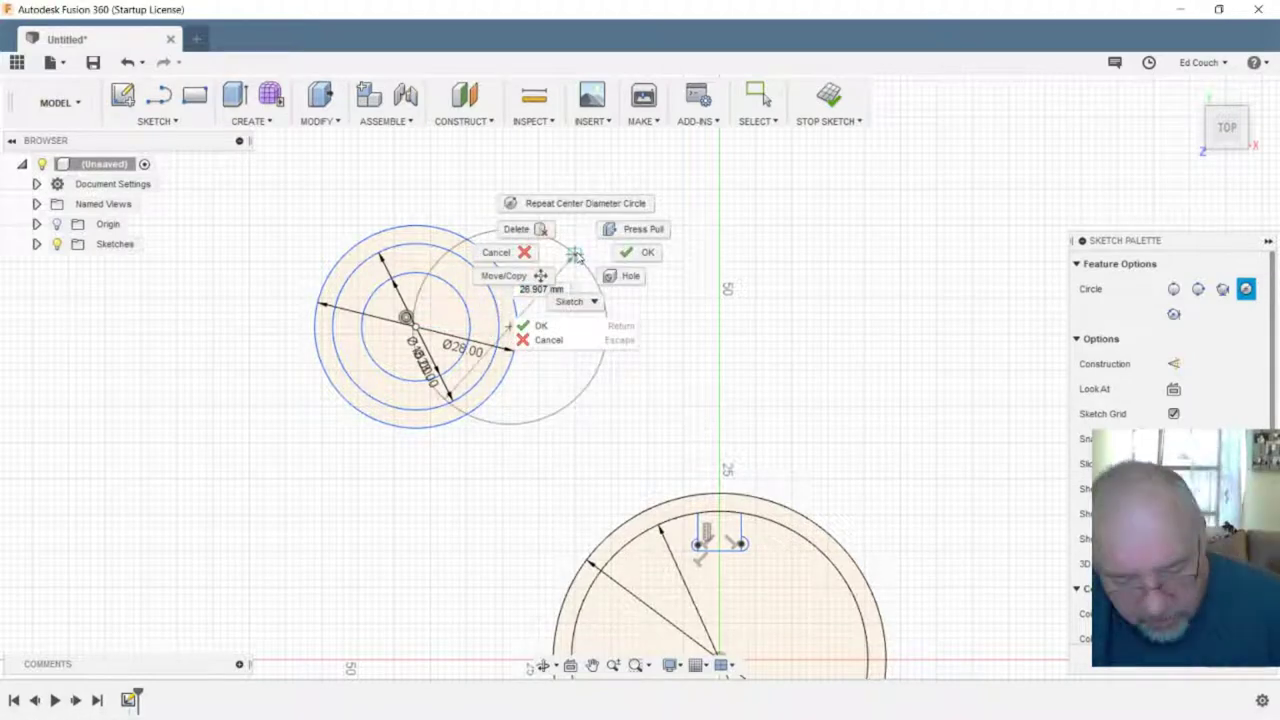
pyautogui.press('Escape')
pyautogui.press('Escape')
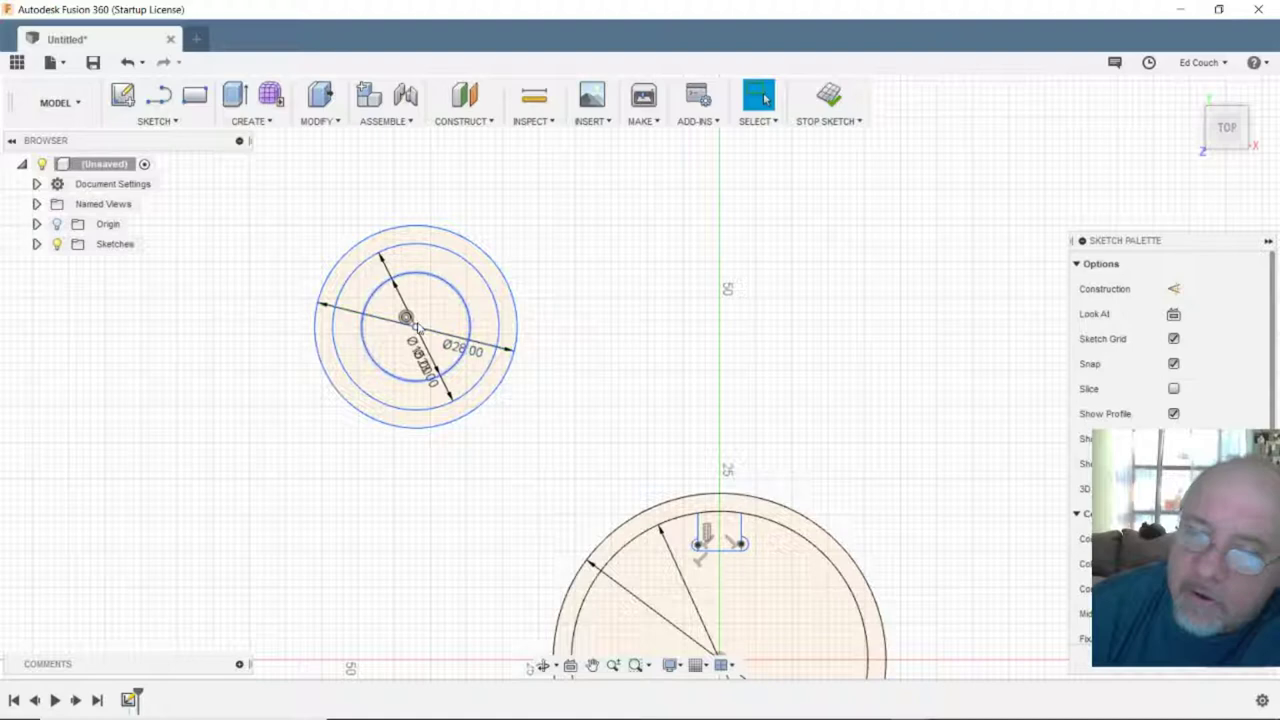
# - Extrude the profile between the two inner circles 4 mm into a ring body
pyautogui.click(495, 333)
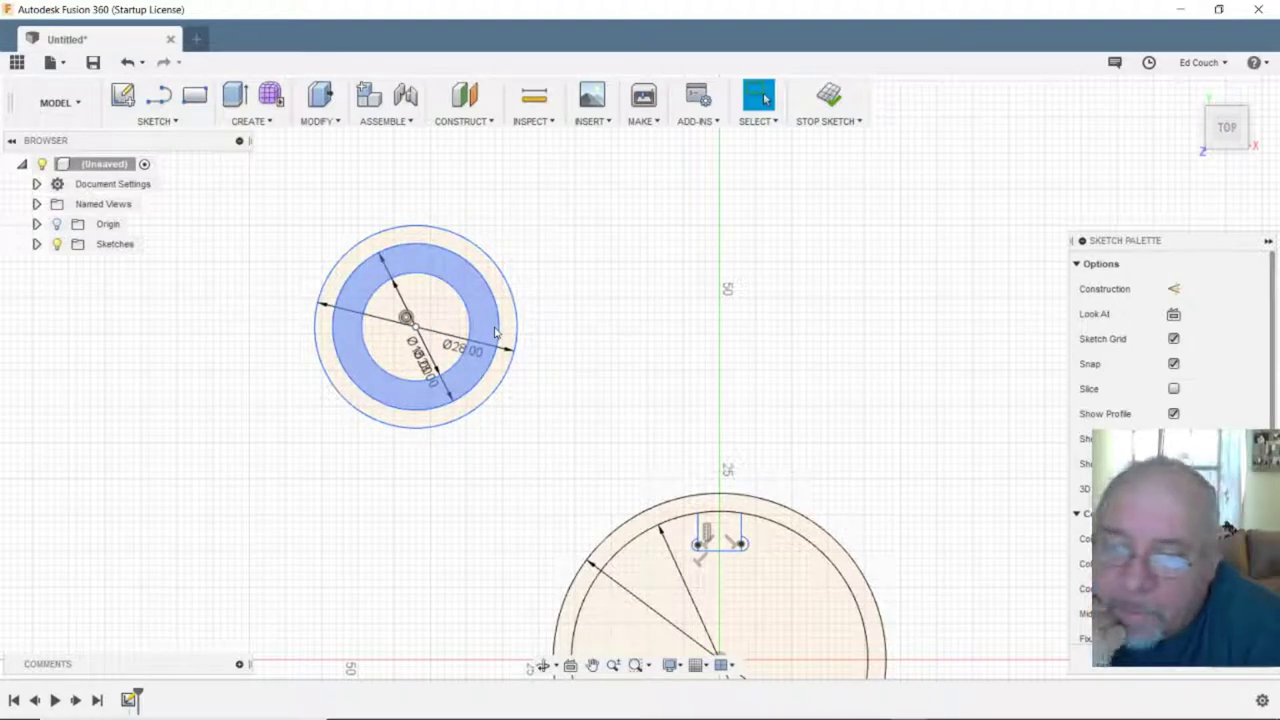
pyautogui.click(307, 348)
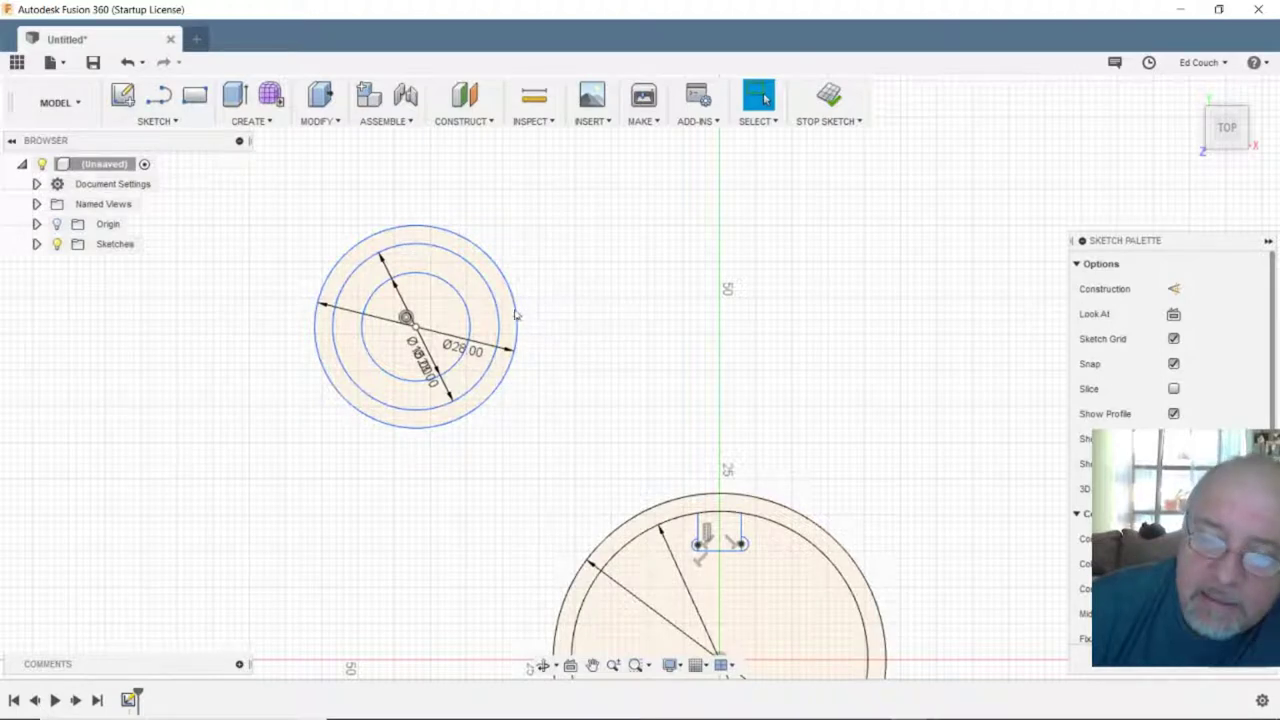
pyautogui.click(484, 311)
pyautogui.click(484, 311)
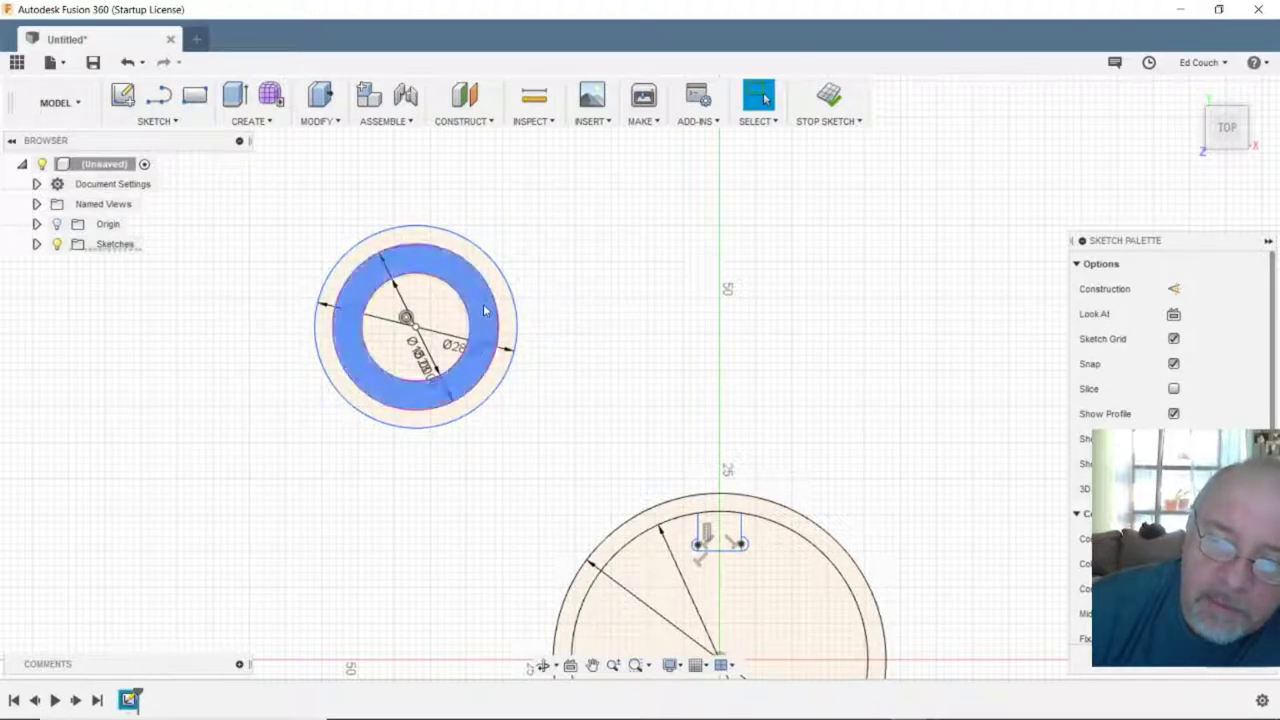
pyautogui.click(234, 95)
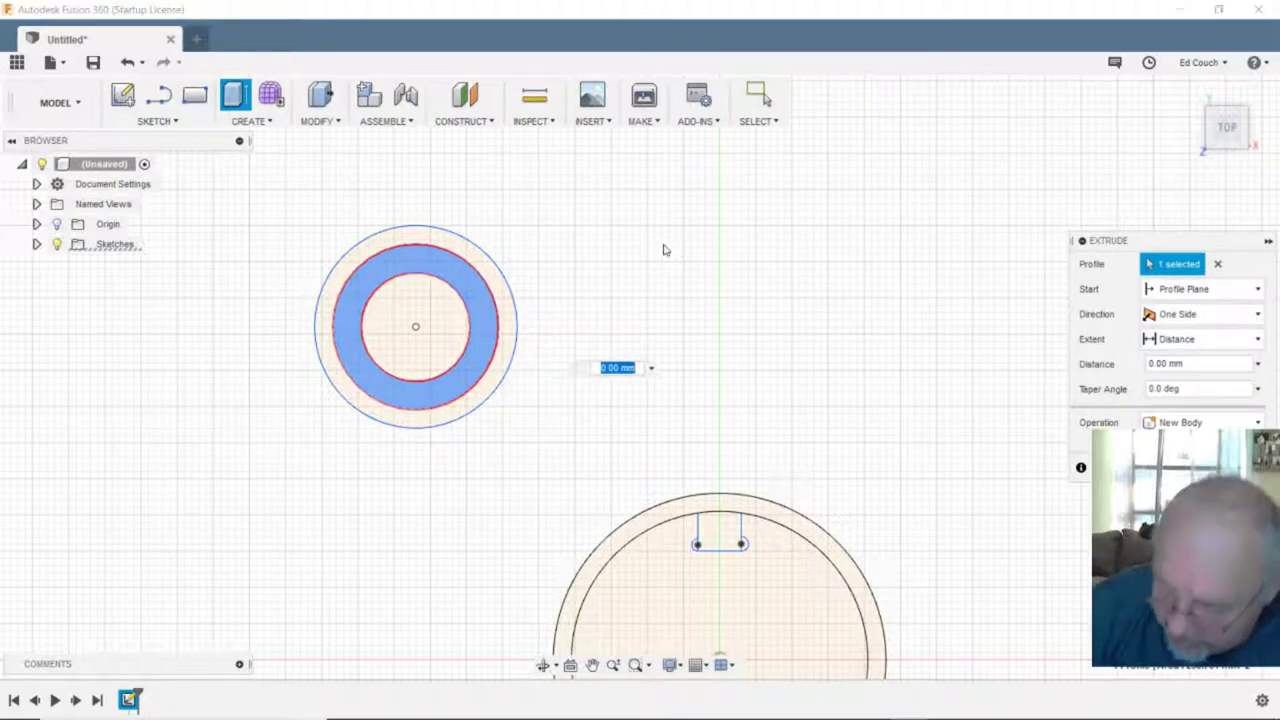
pyautogui.write('4')
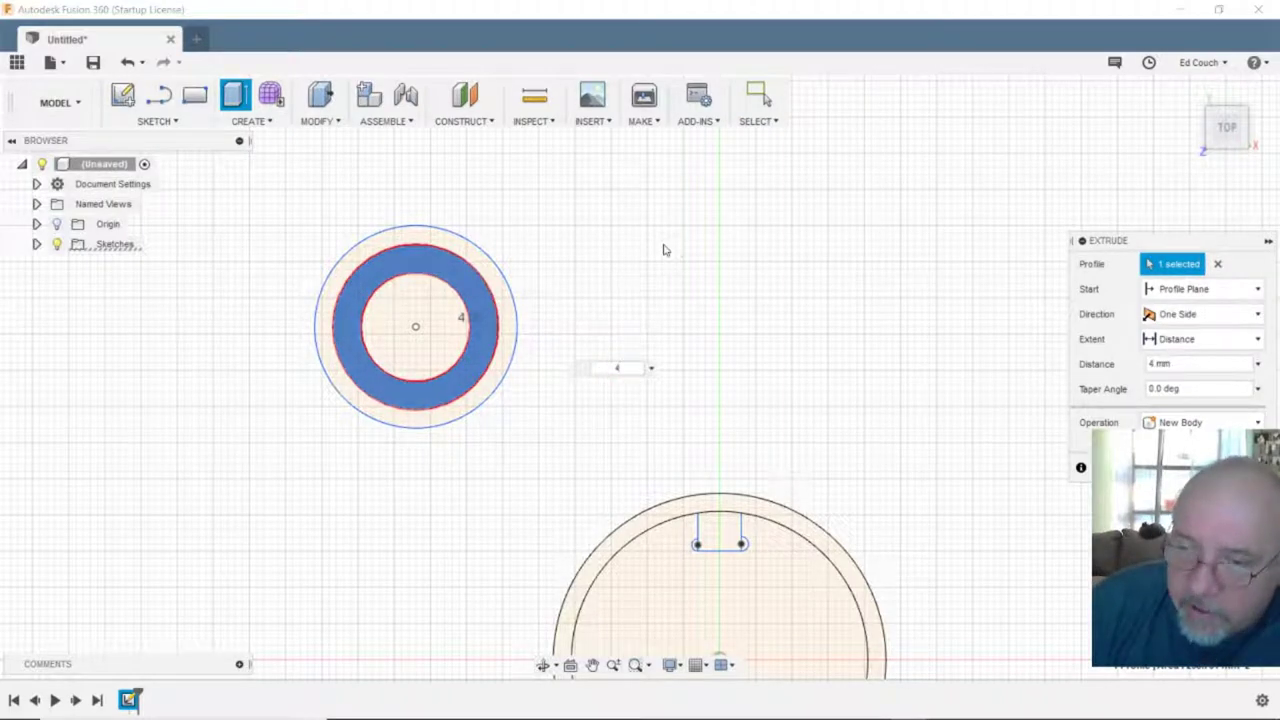
pyautogui.press('Return')
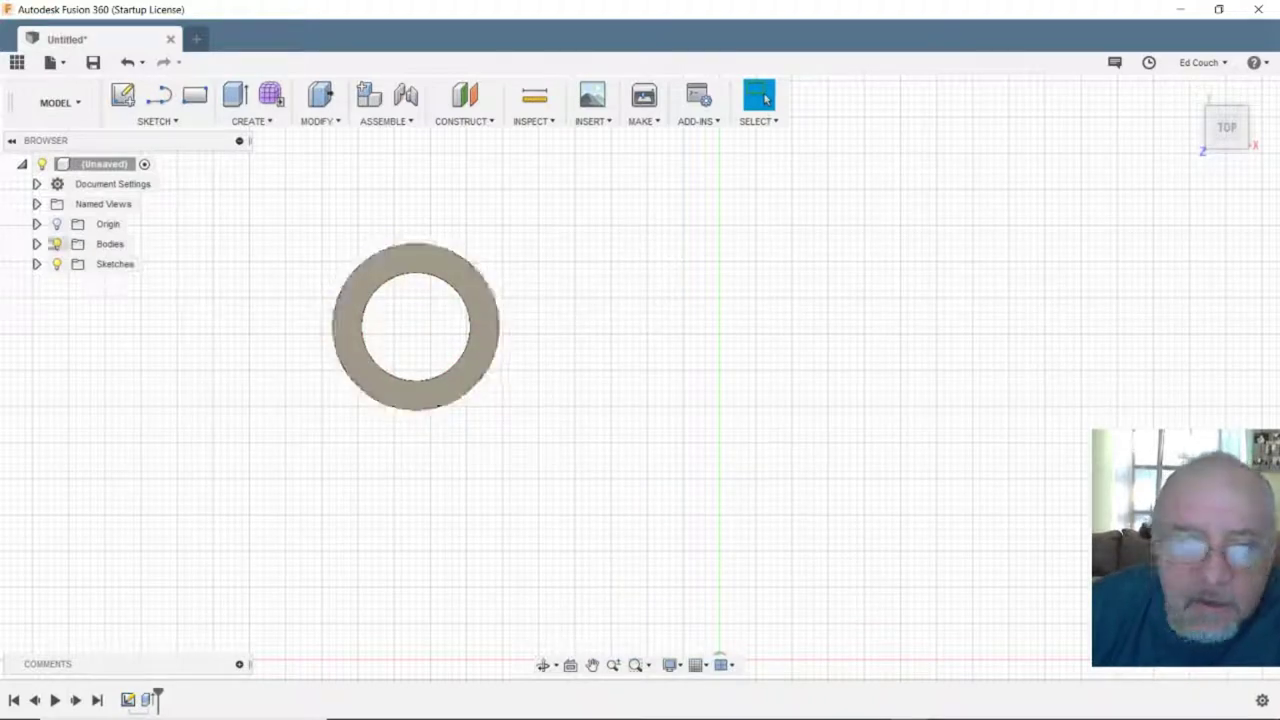
pyautogui.click(58, 245)
# - Hide the Bodies folder, make Sketch1 visible, and select the outer ring profile
pyautogui.click(57, 244)
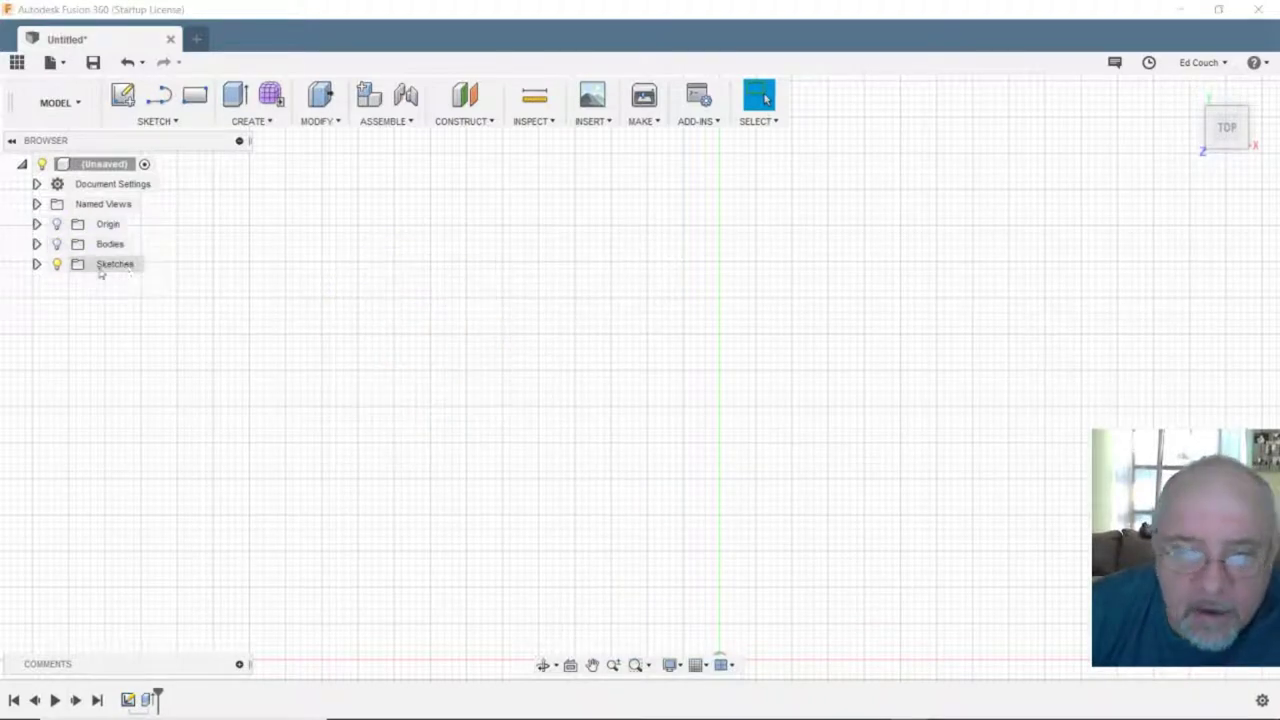
pyautogui.click(36, 264)
pyautogui.click(71, 284)
pyautogui.click(414, 423)
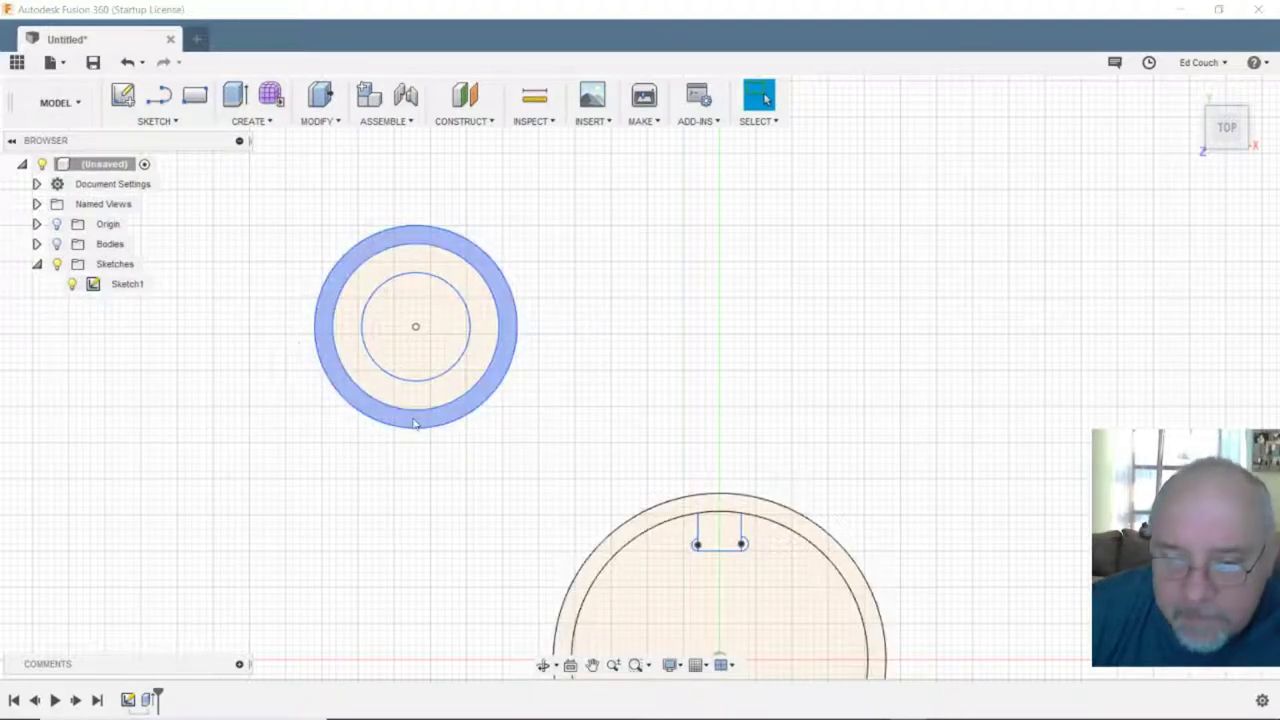
pyautogui.click(441, 423)
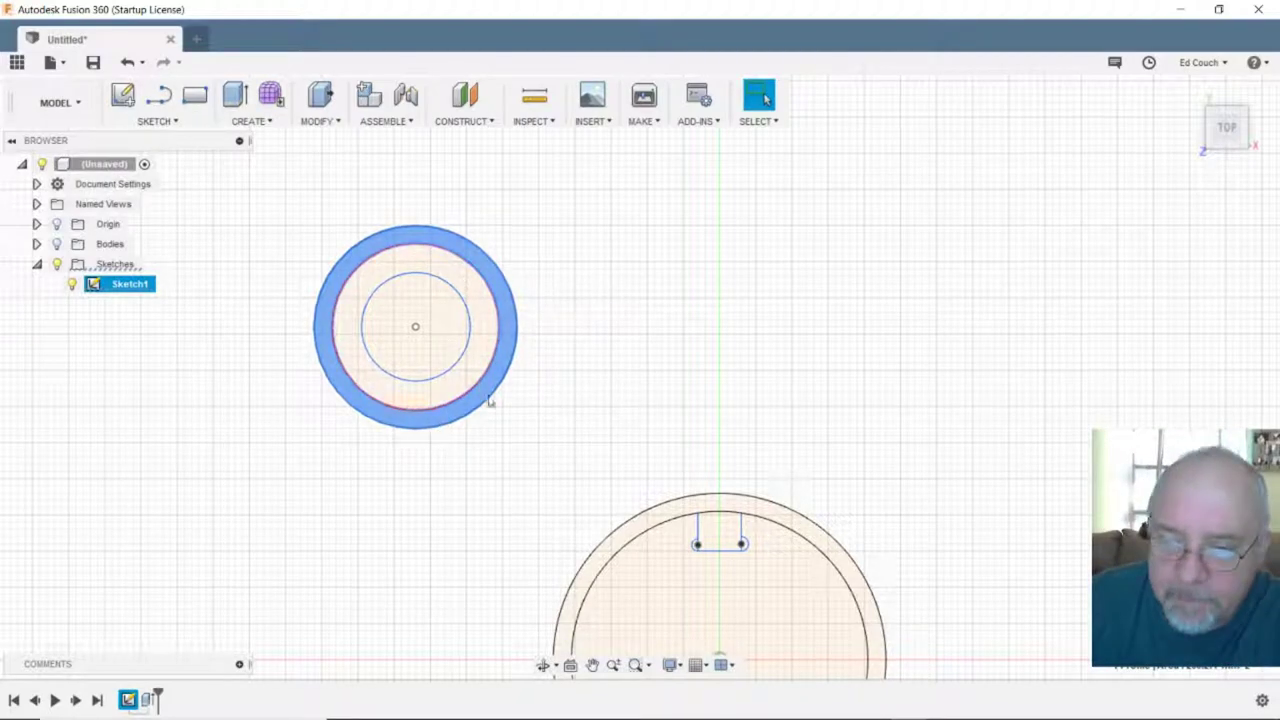
# - Extrude the selected outer ring profile 11 mm
pyautogui.click(413, 267)
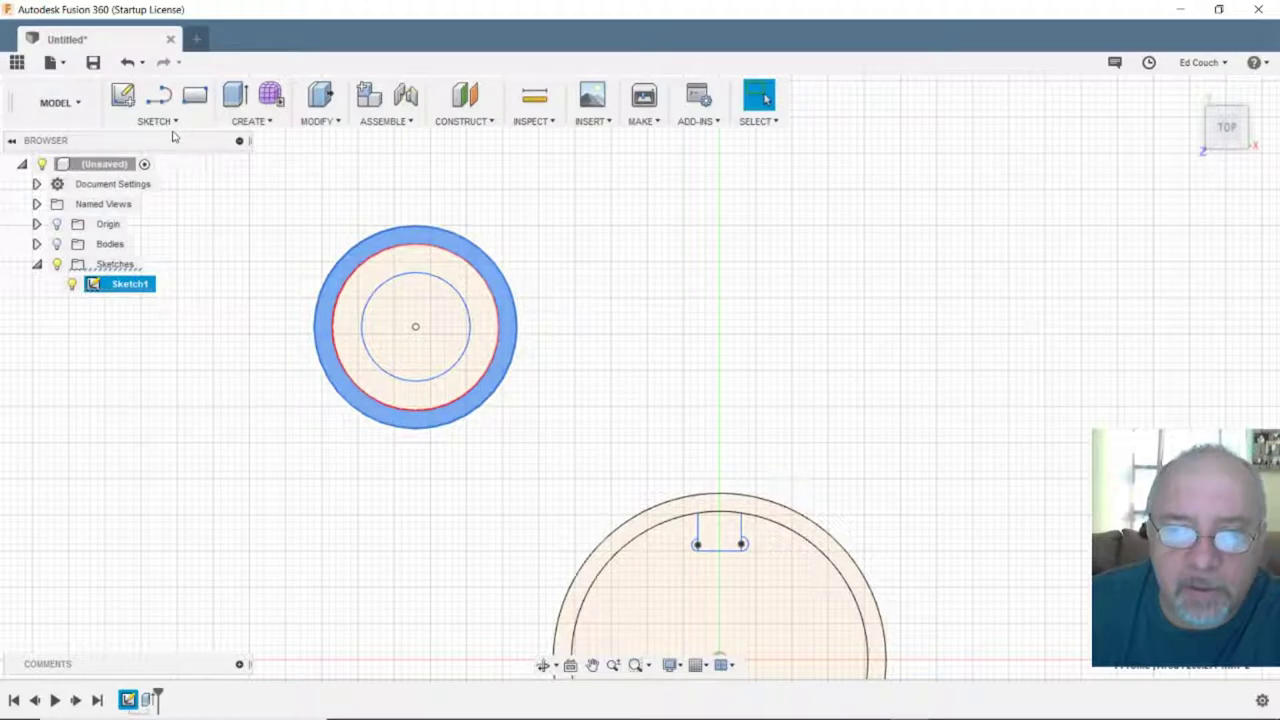
pyautogui.click(235, 95)
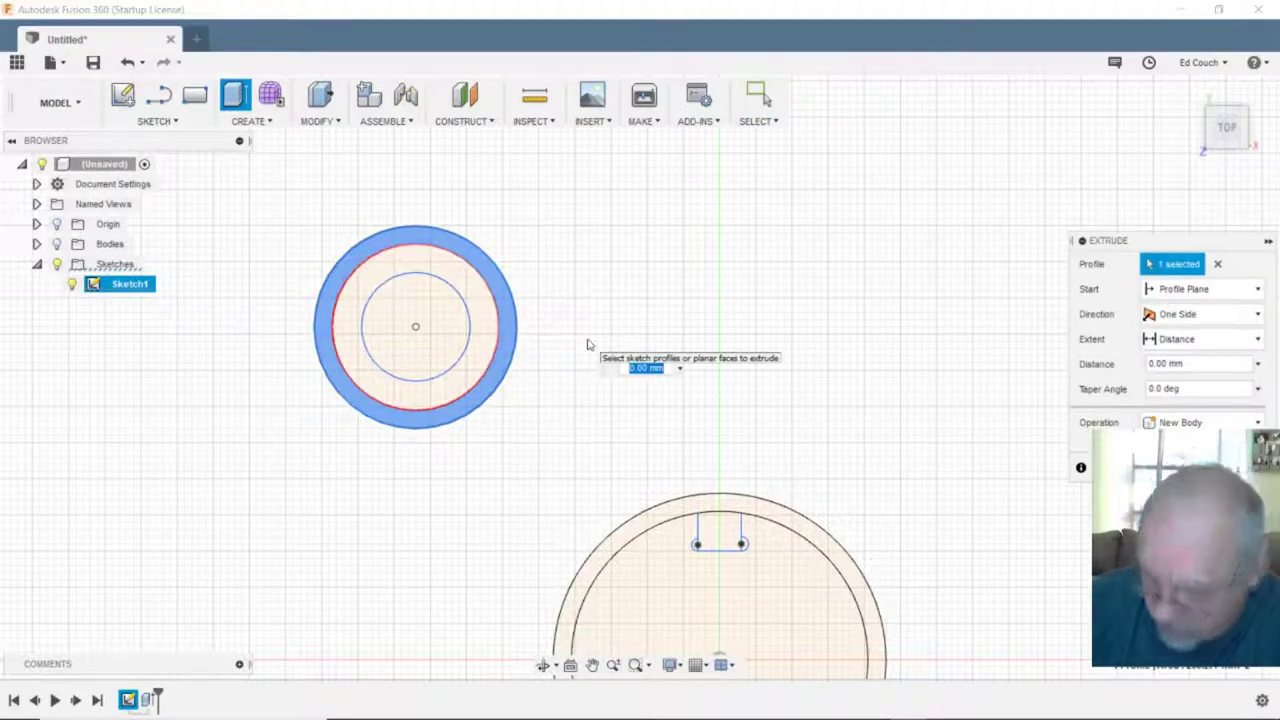
pyautogui.press('Return')
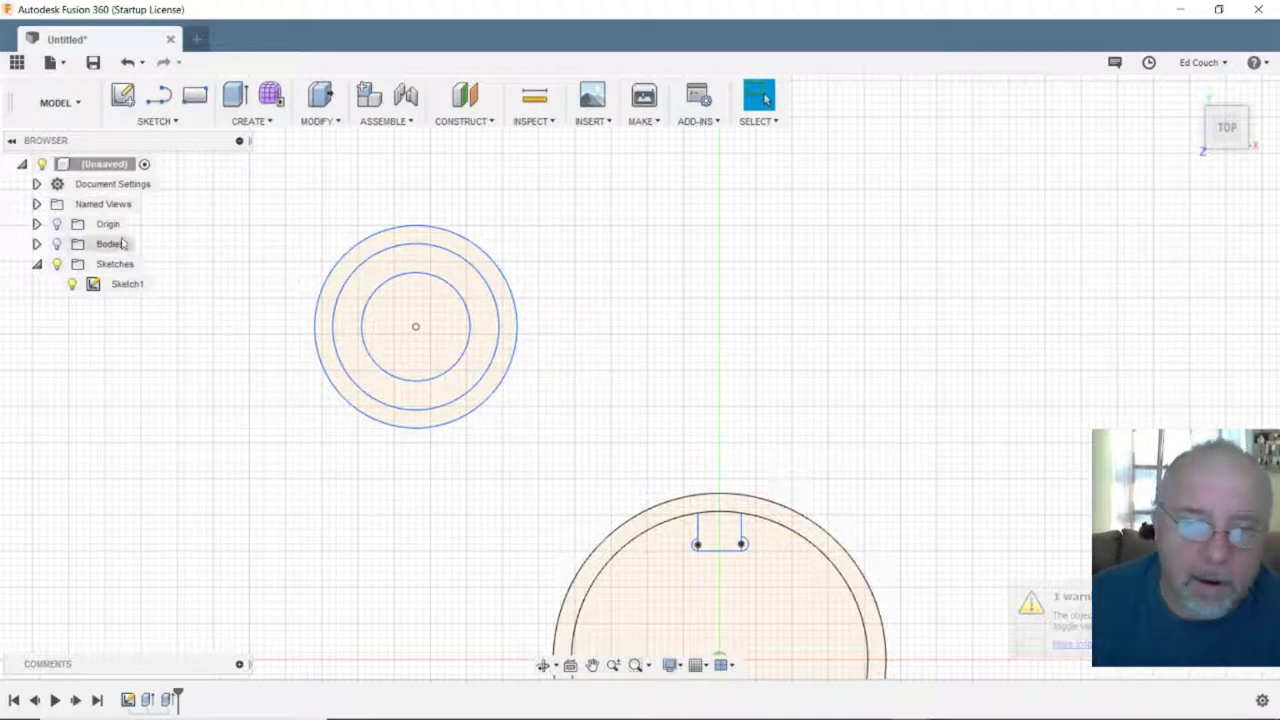
# - Show the ring bodies again and orbit to check them before returning to top view
pyautogui.click(60, 246)
pyautogui.click(57, 245)
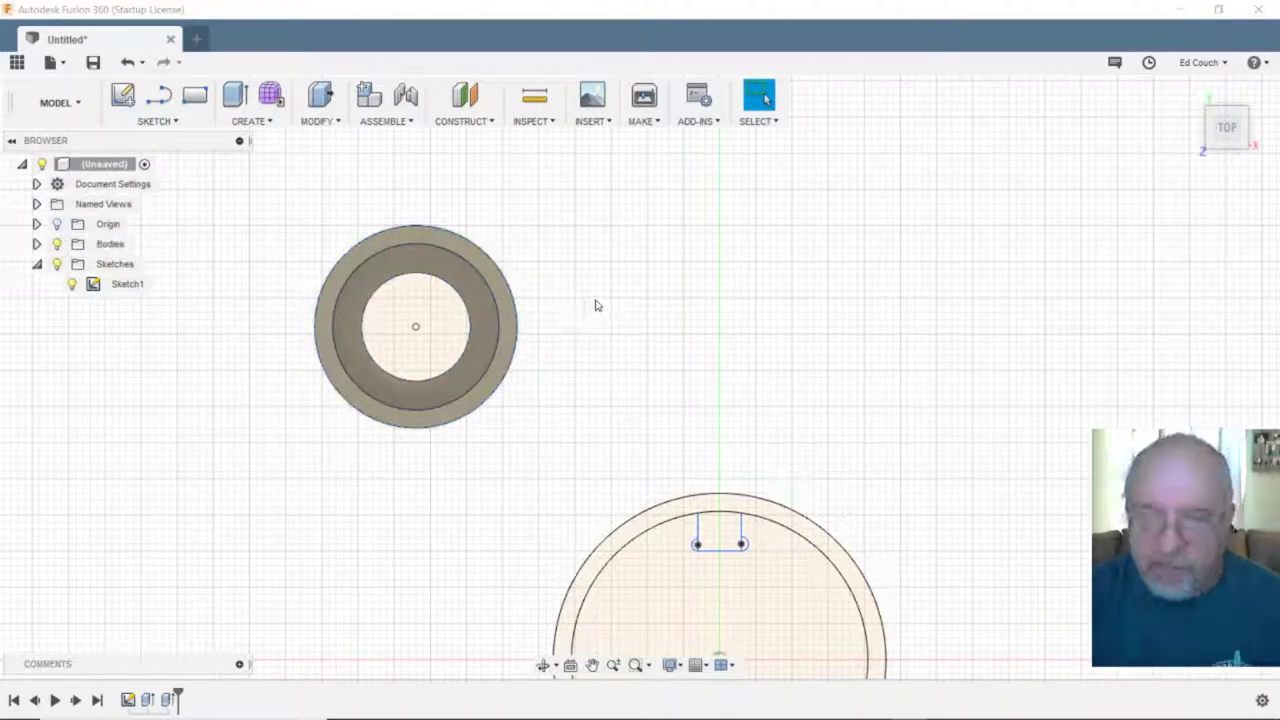
pyautogui.moveTo(597, 307)
pyautogui.keyDown('shift'); pyautogui.mouseDown(button='middle')
pyautogui.moveTo(609, 160)
pyautogui.moveTo(611, 284)
pyautogui.moveTo(597, 289)
pyautogui.mouseUp(button='middle'); pyautogui.keyUp('shift')
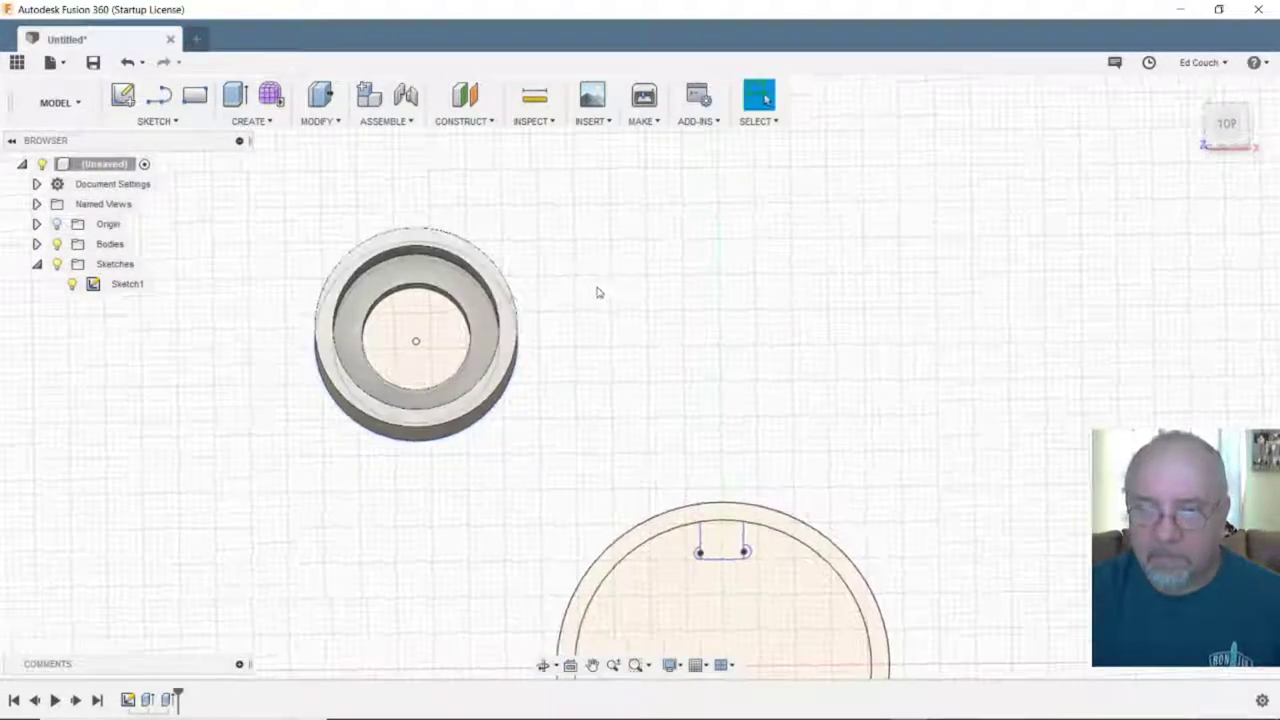
pyautogui.click(1225, 128)
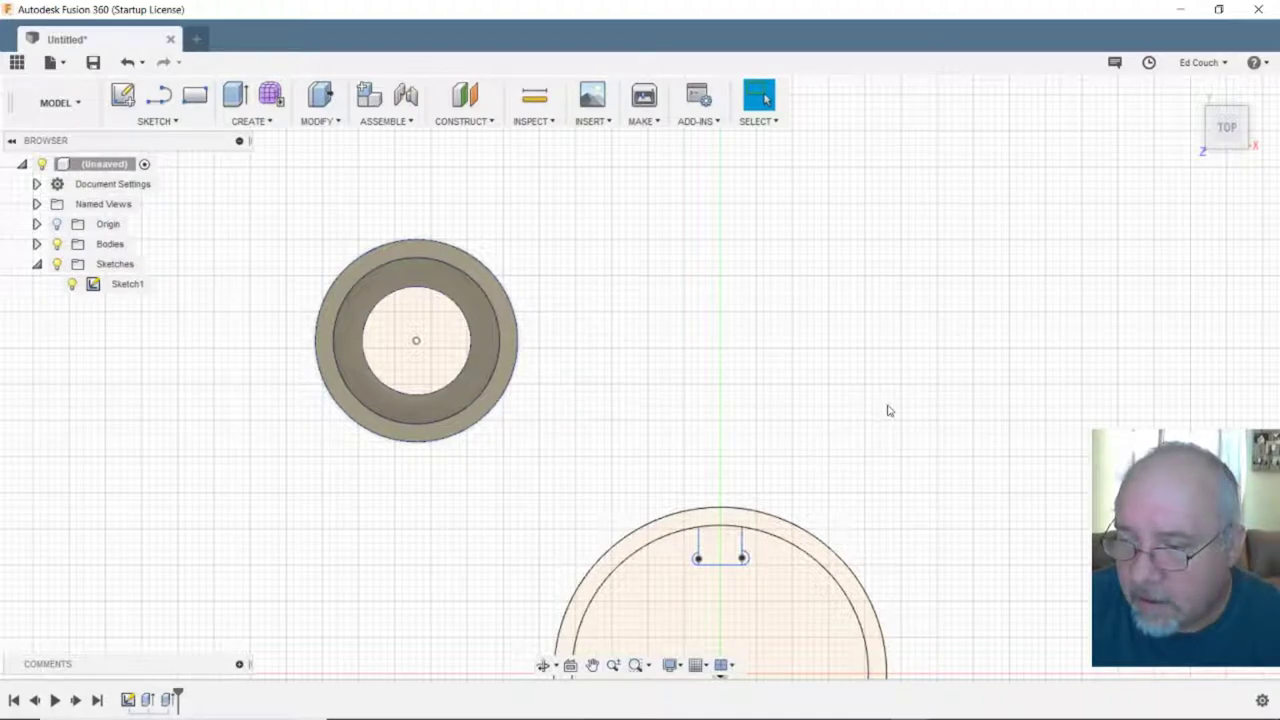
pyautogui.moveTo(914, 511); pyautogui.dragTo(834, 303, button='middle')
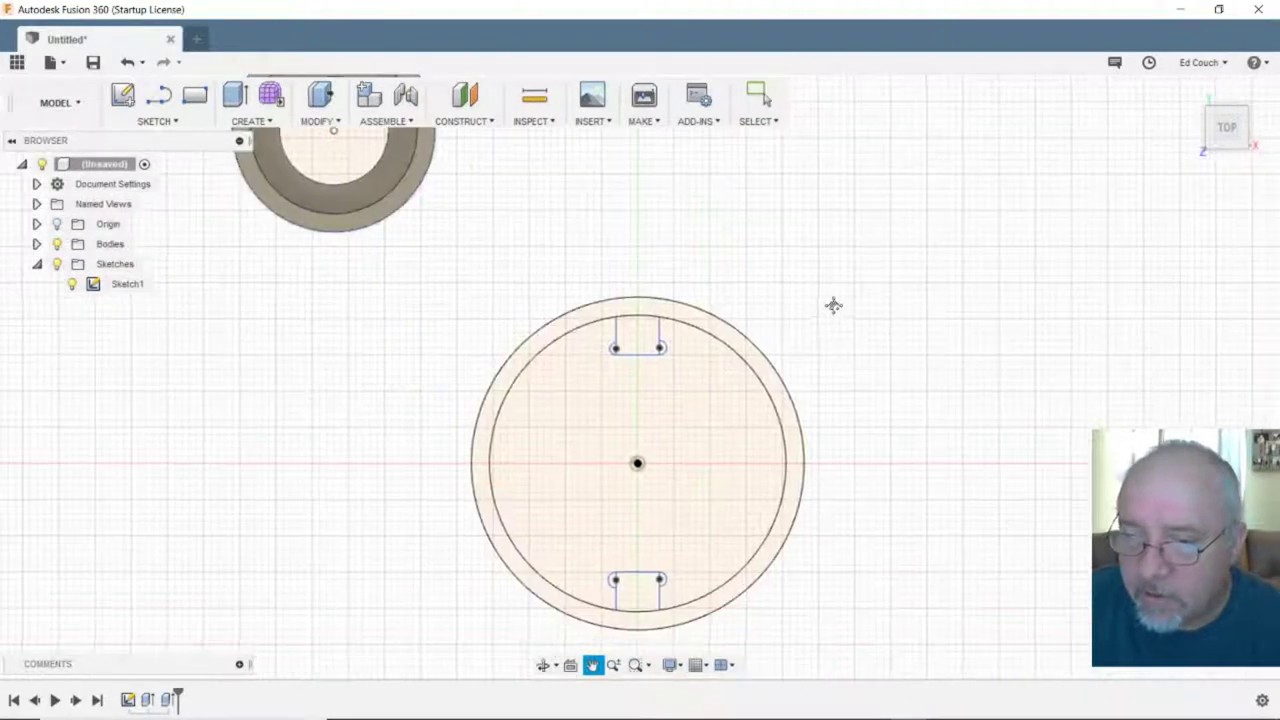
pyautogui.click(794, 505)
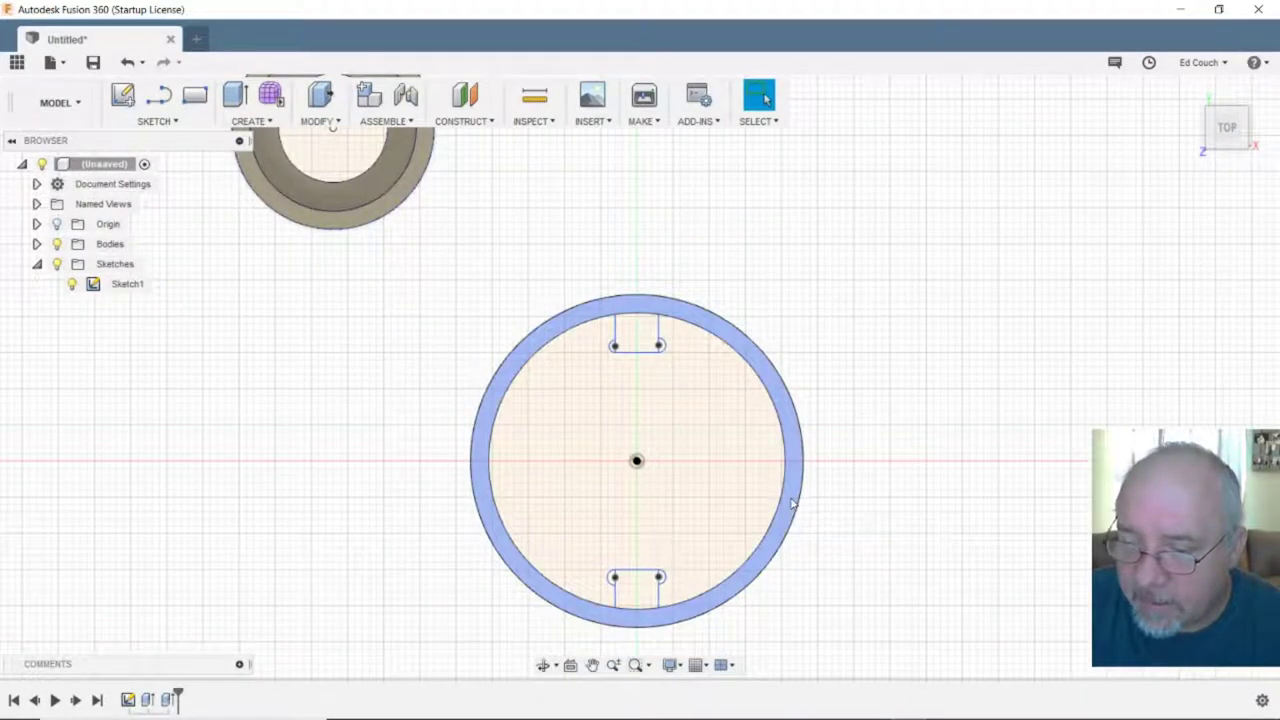
pyautogui.click(791, 503)
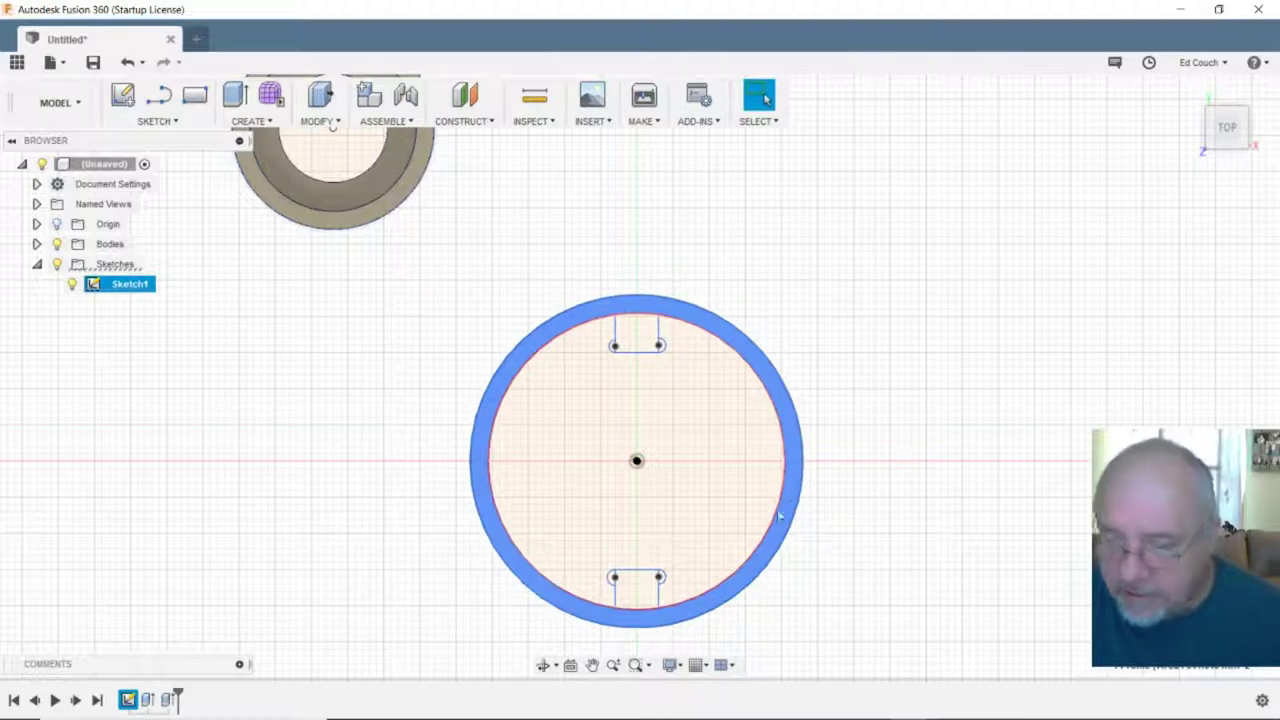
pyautogui.keyDown('shift'); pyautogui.click(633, 598); pyautogui.keyUp('shift')
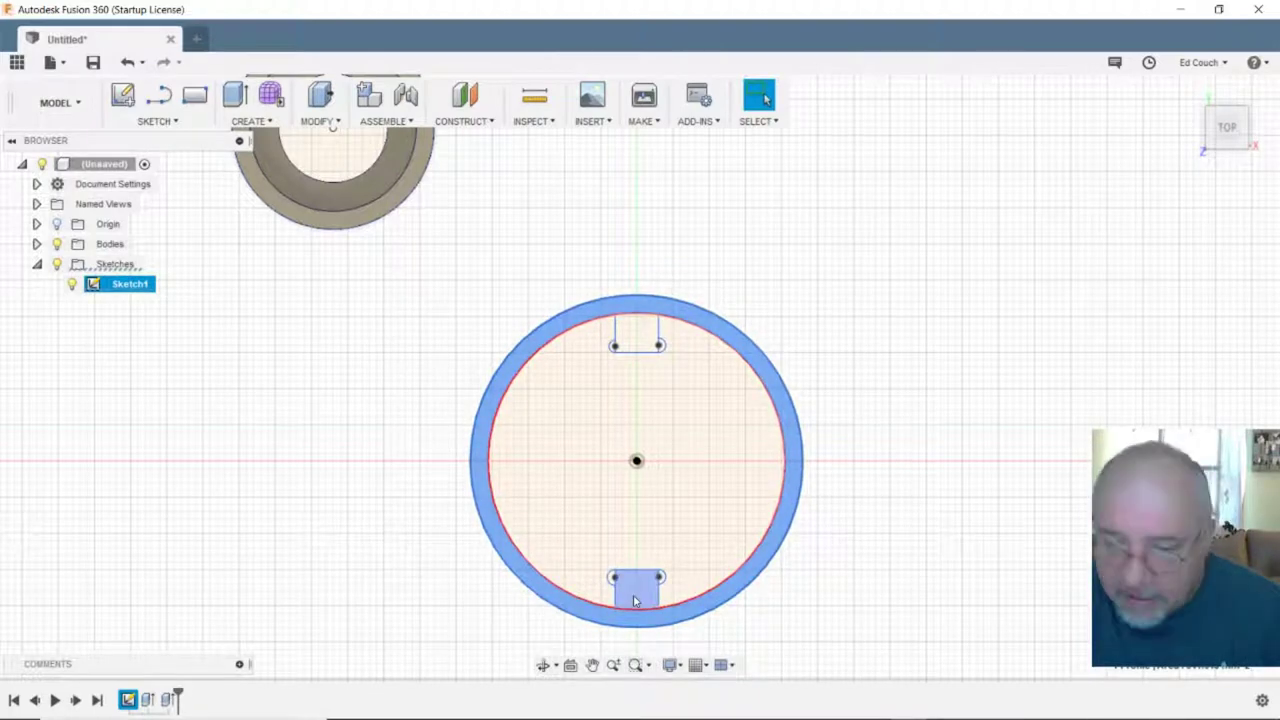
pyautogui.keyDown('shift'); pyautogui.click(641, 336); pyautogui.keyUp('shift')
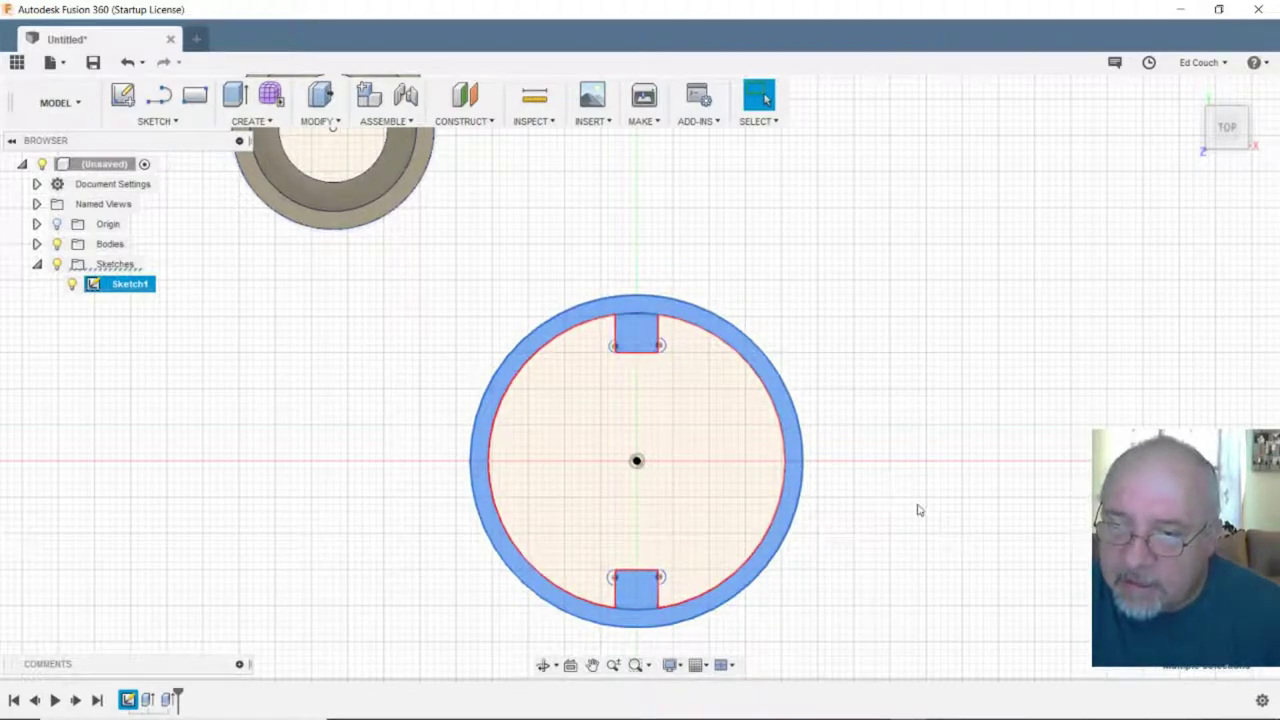
pyautogui.scroll(-2, 918, 510)
pyautogui.scroll(8, 922, 500)
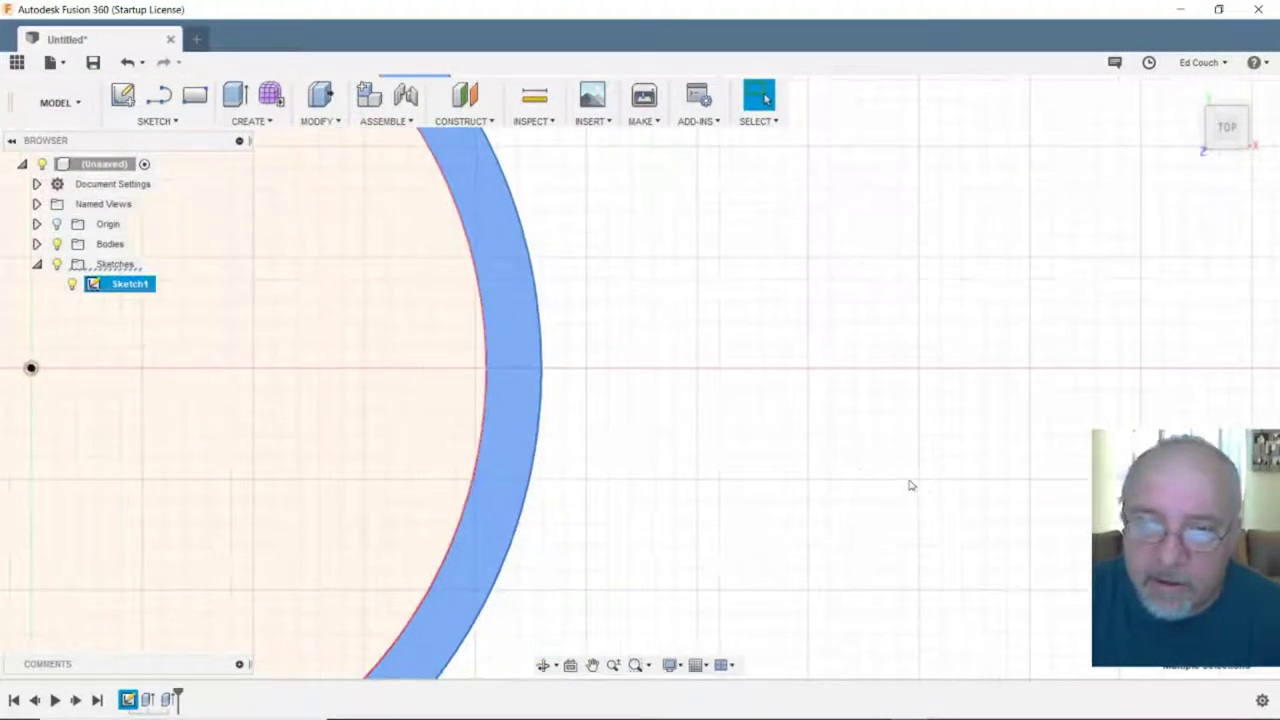
pyautogui.moveTo(668, 302)
pyautogui.mouseDown(button='middle')
pyautogui.moveTo(660, 291)
pyautogui.moveTo(920, 457)
pyautogui.moveTo(1102, 635)
pyautogui.mouseUp(button='middle')
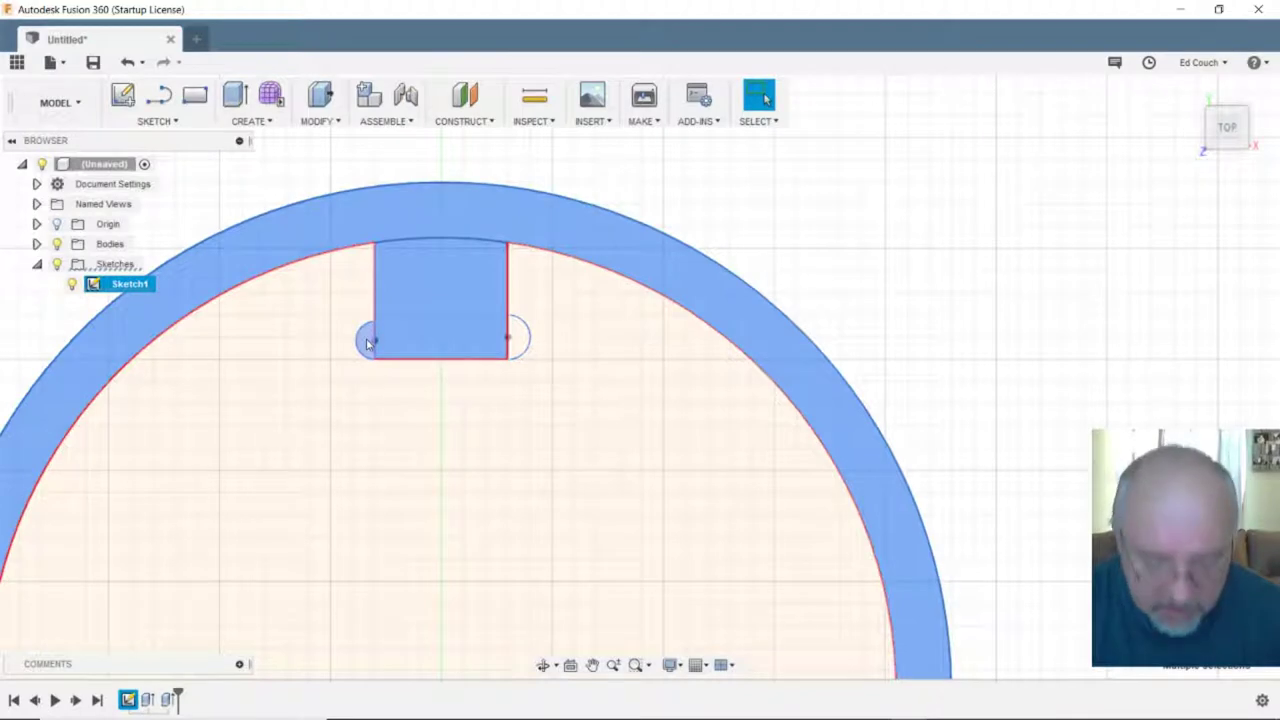
pyautogui.click(522, 345)
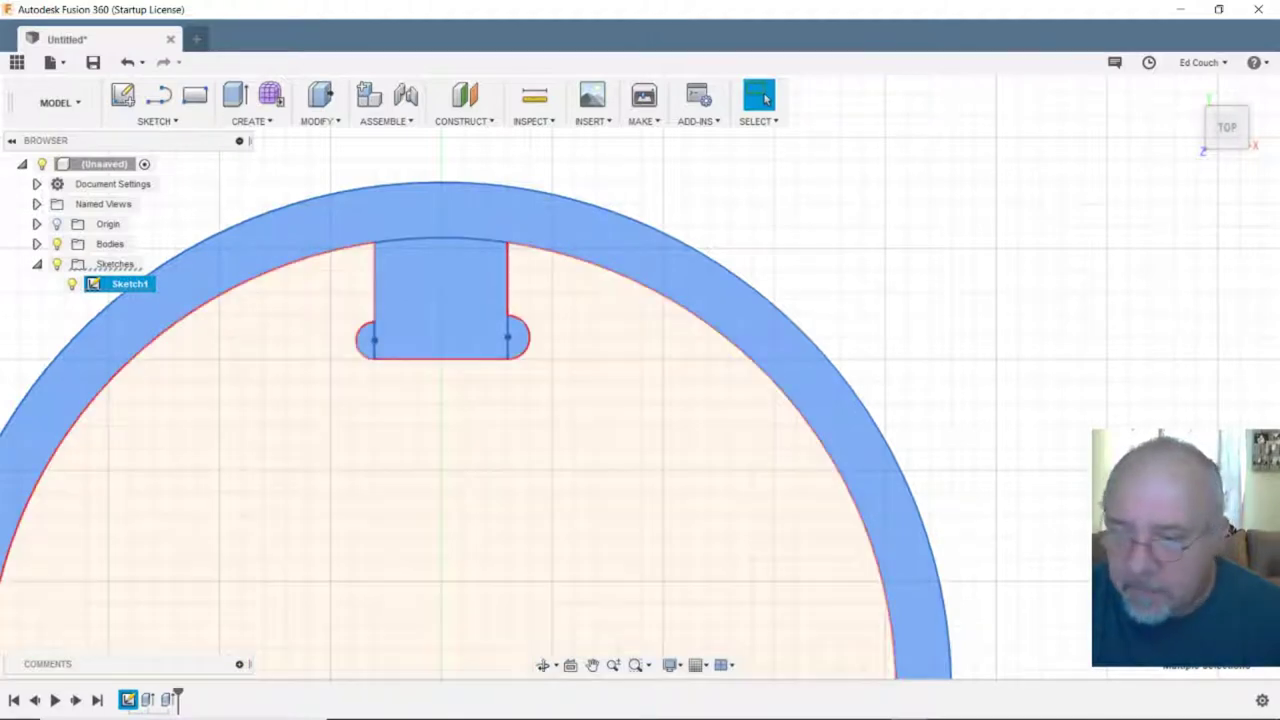
pyautogui.moveTo(1034, 489)
pyautogui.mouseDown(button='middle')
pyautogui.moveTo(986, 86)
pyautogui.moveTo(1098, 6)
pyautogui.moveTo(1129, 21)
pyautogui.mouseUp(button='middle')
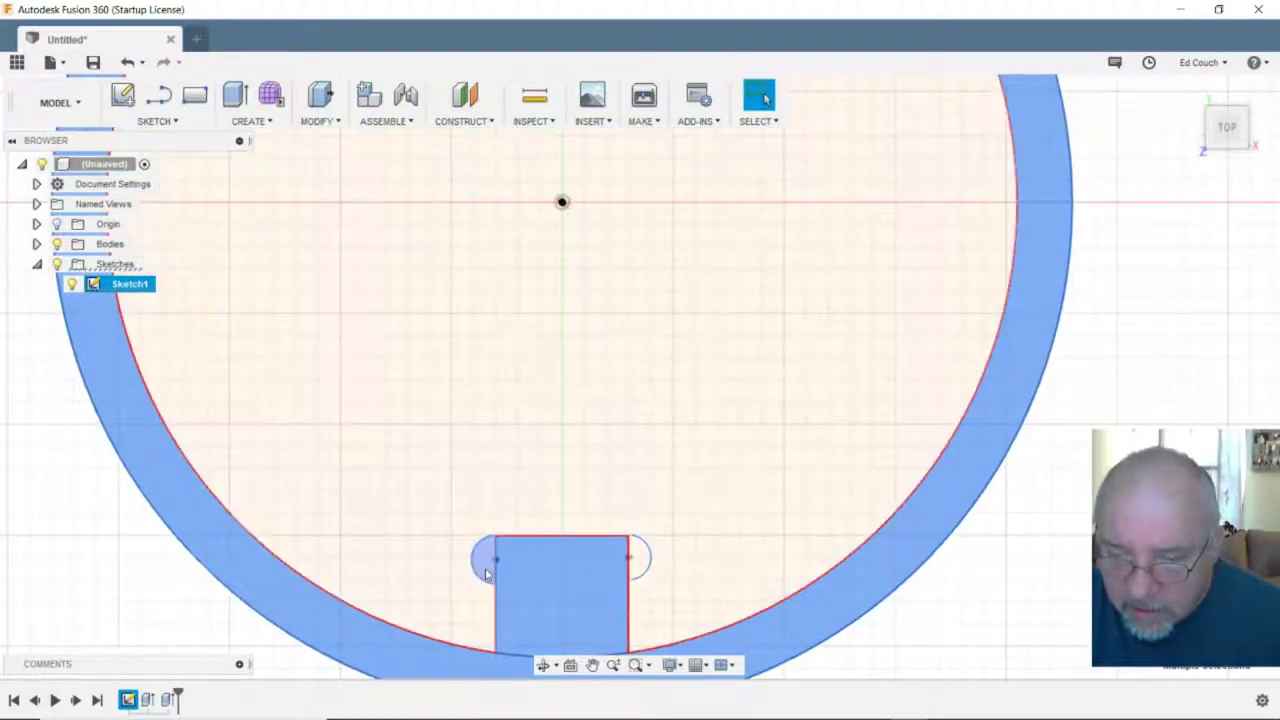
pyautogui.keyDown('shift'); pyautogui.click(486, 571); pyautogui.keyUp('shift')
pyautogui.keyDown('shift'); pyautogui.click(644, 565); pyautogui.keyUp('shift')
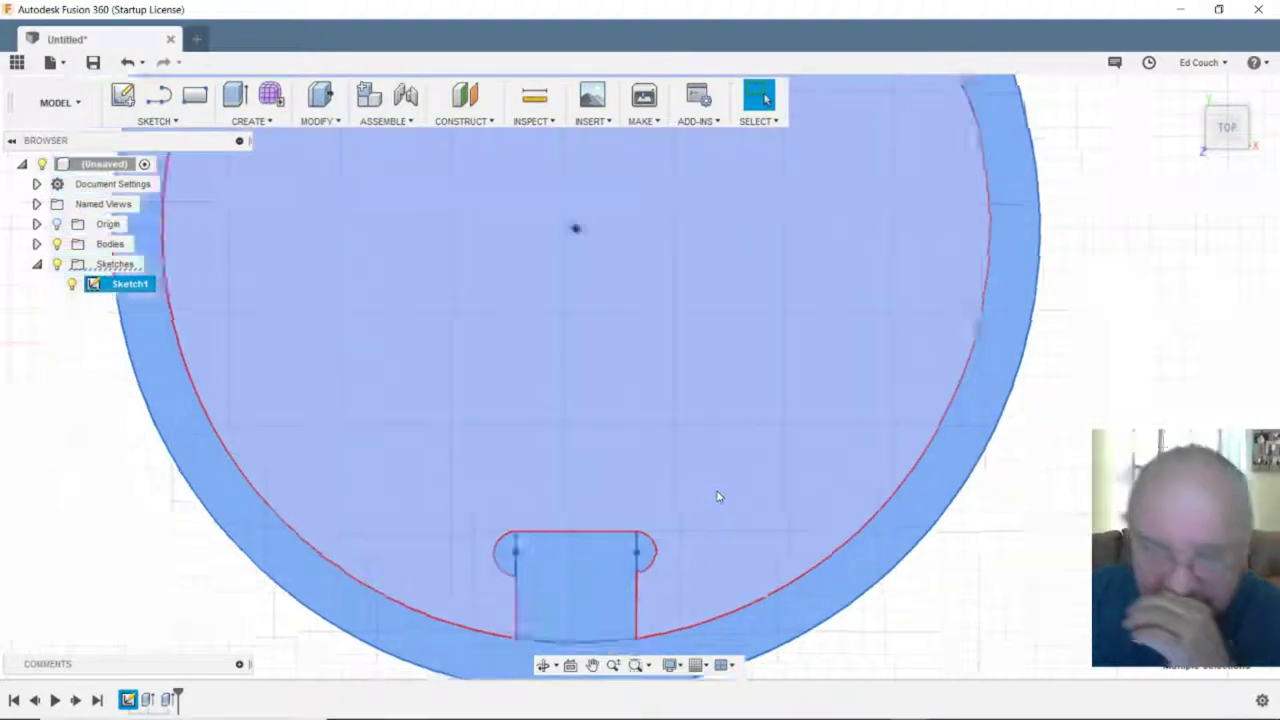
pyautogui.press('F6')
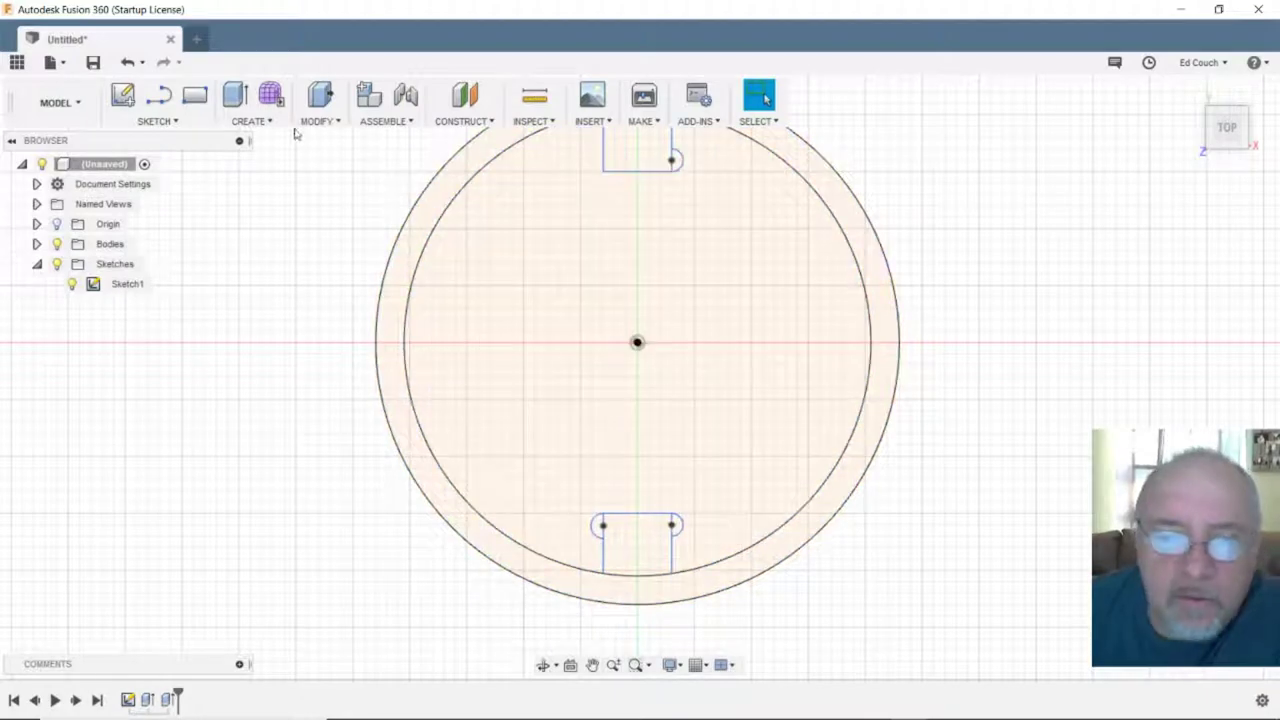
# - In Sketch1, draw a centre point arc that rounds off the top tab's left end
pyautogui.click(161, 122)
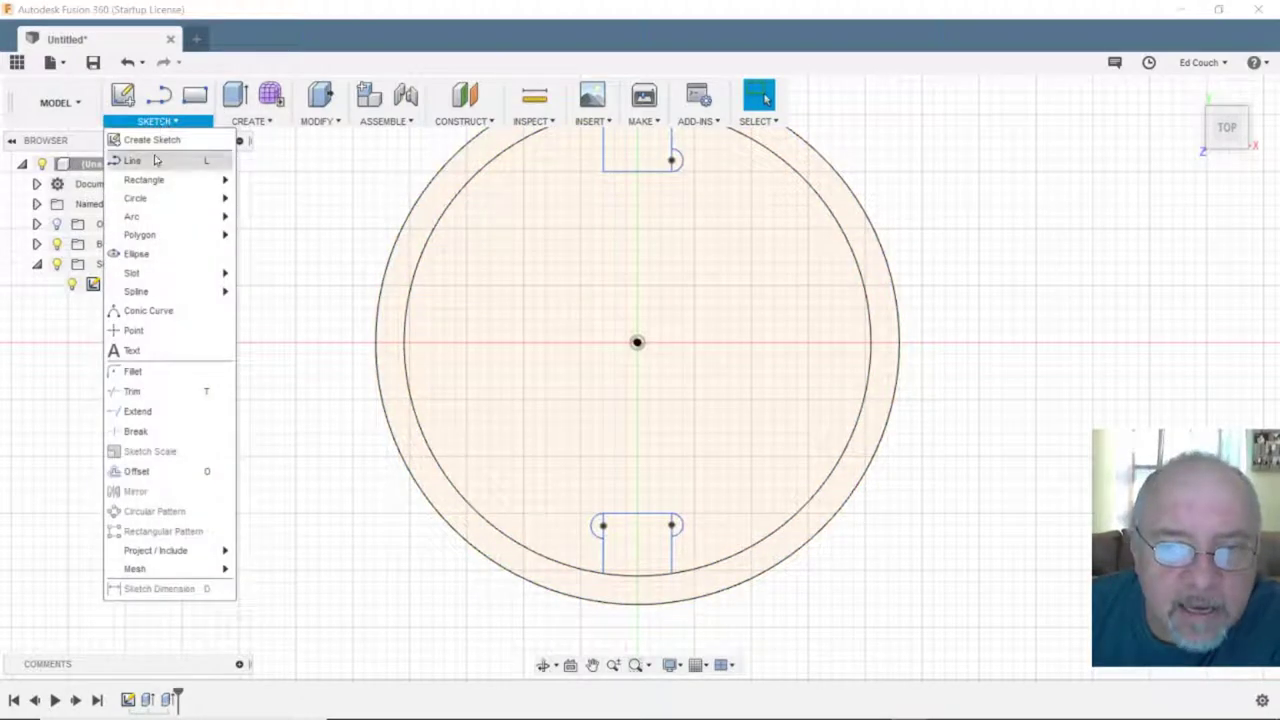
pyautogui.moveTo(140, 219)
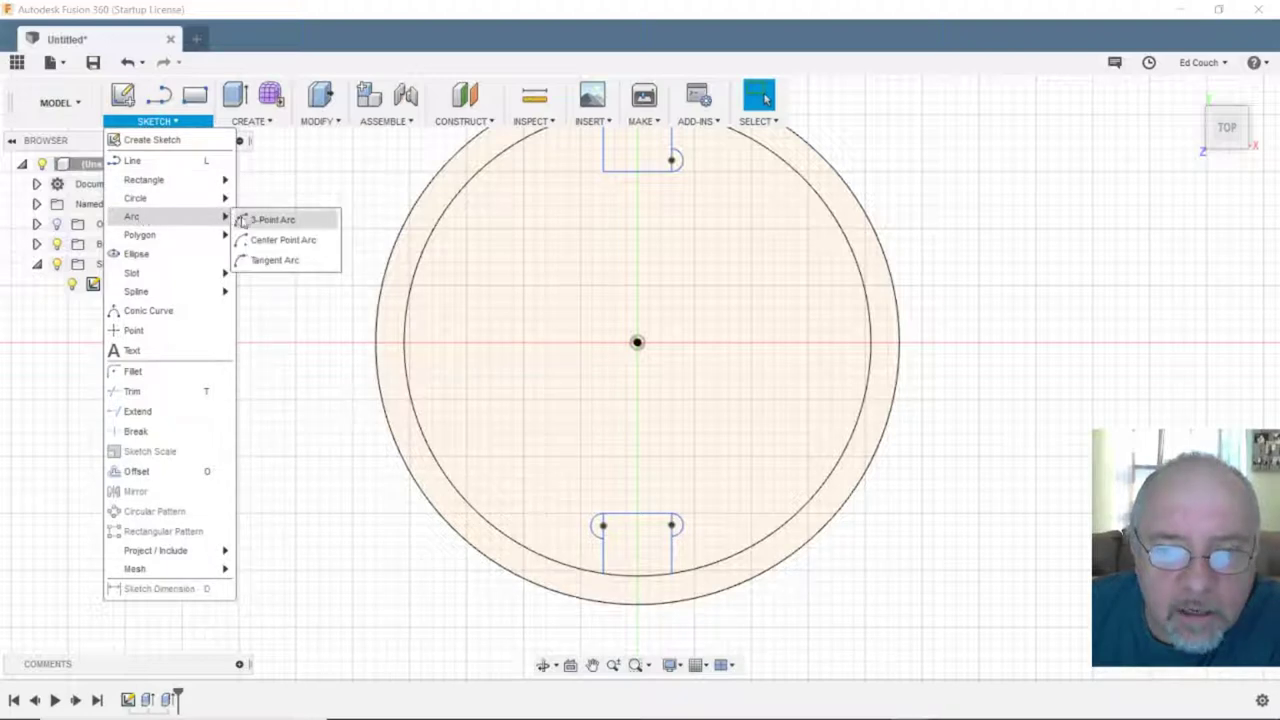
pyautogui.click(258, 238)
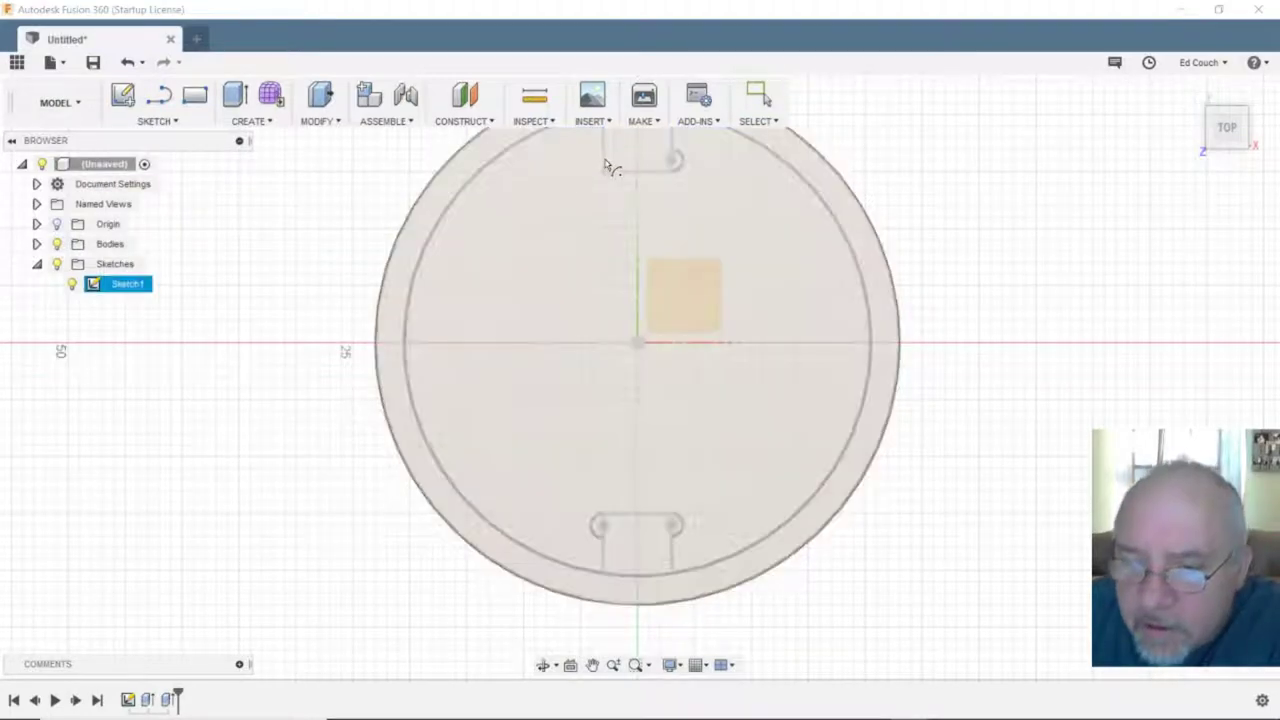
pyautogui.scroll(-3, 642, 196)
pyautogui.scroll(5, 645, 197)
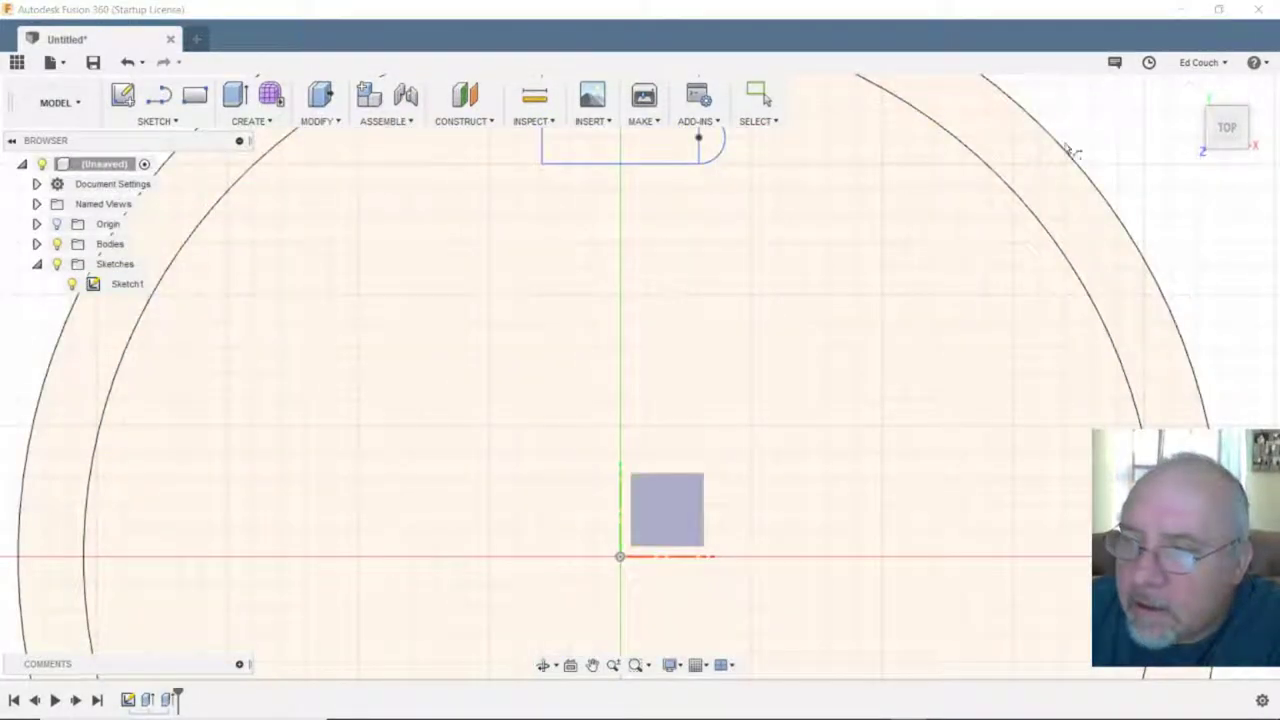
pyautogui.moveTo(1123, 120); pyautogui.dragTo(1113, 378, button='middle')
pyautogui.scroll(-3, 1109, 371)
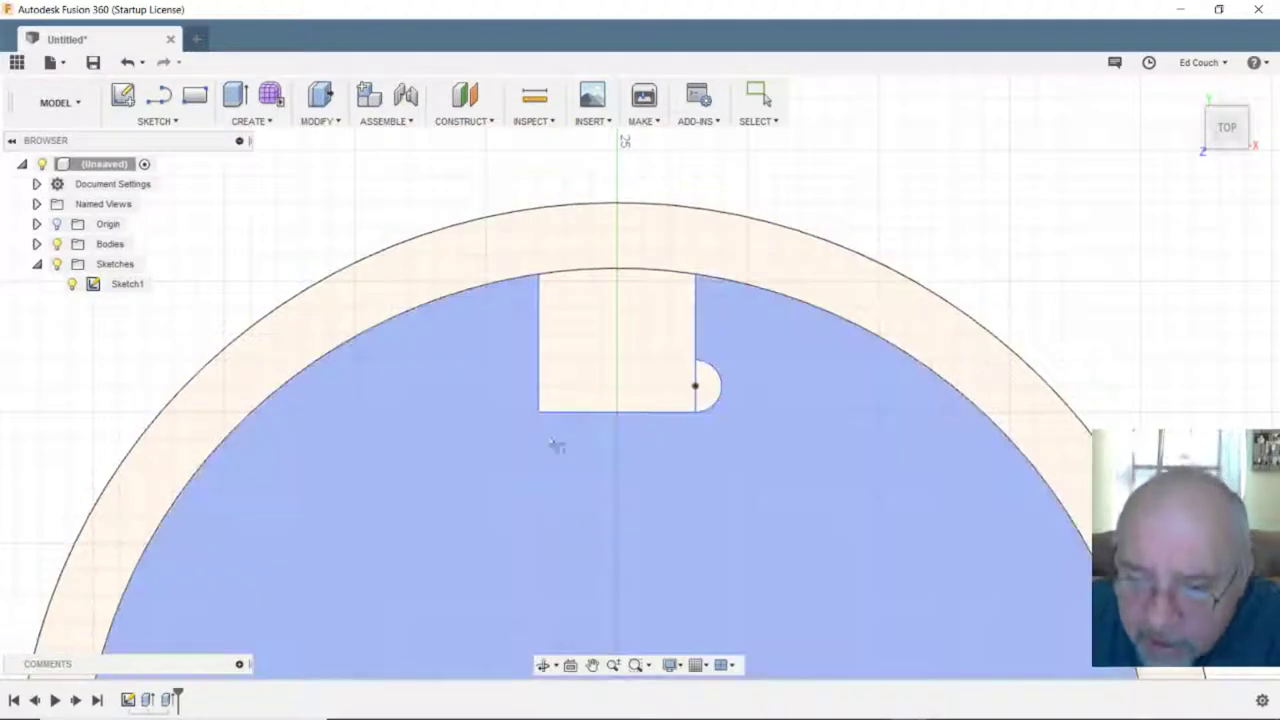
pyautogui.click(557, 446)
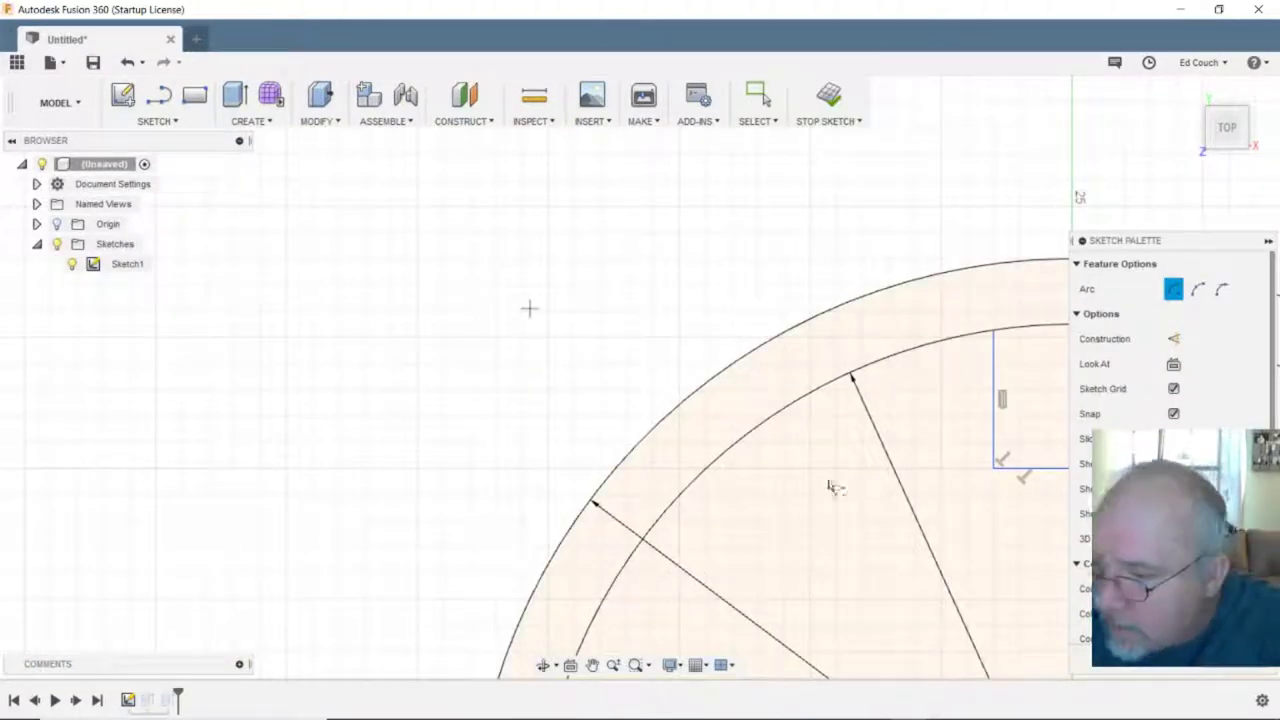
pyautogui.click(994, 446)
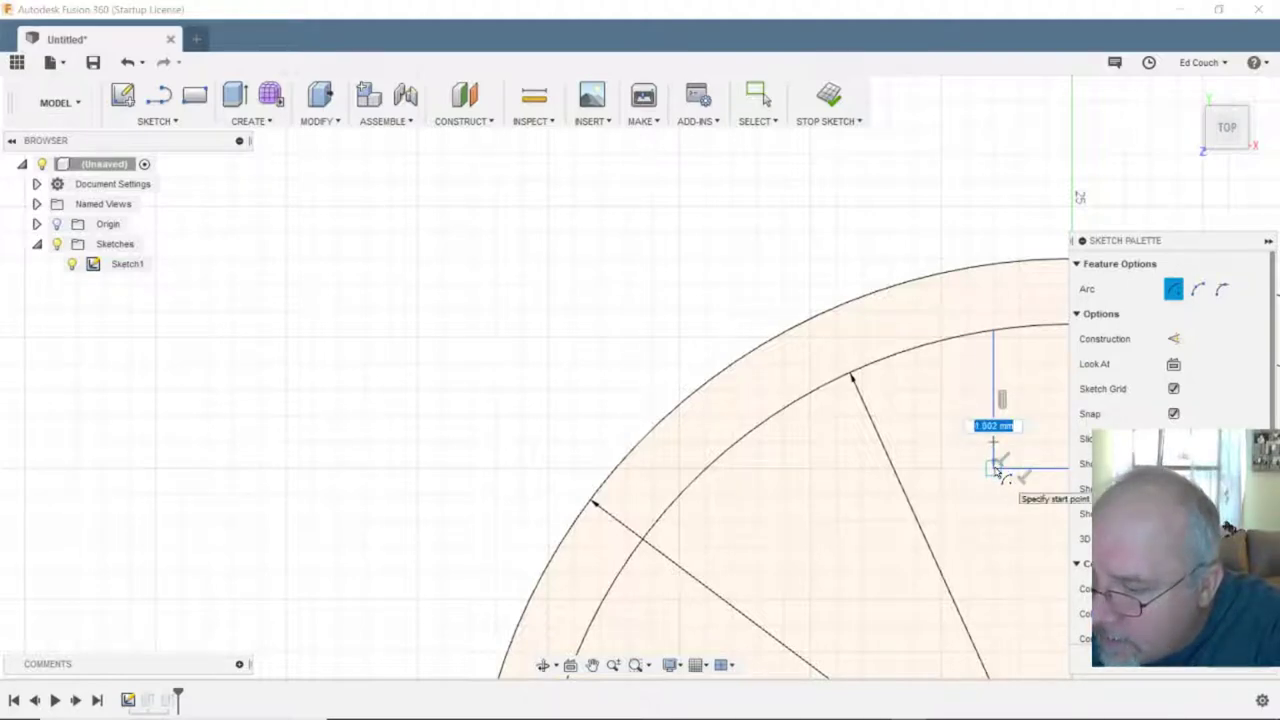
pyautogui.click(996, 466)
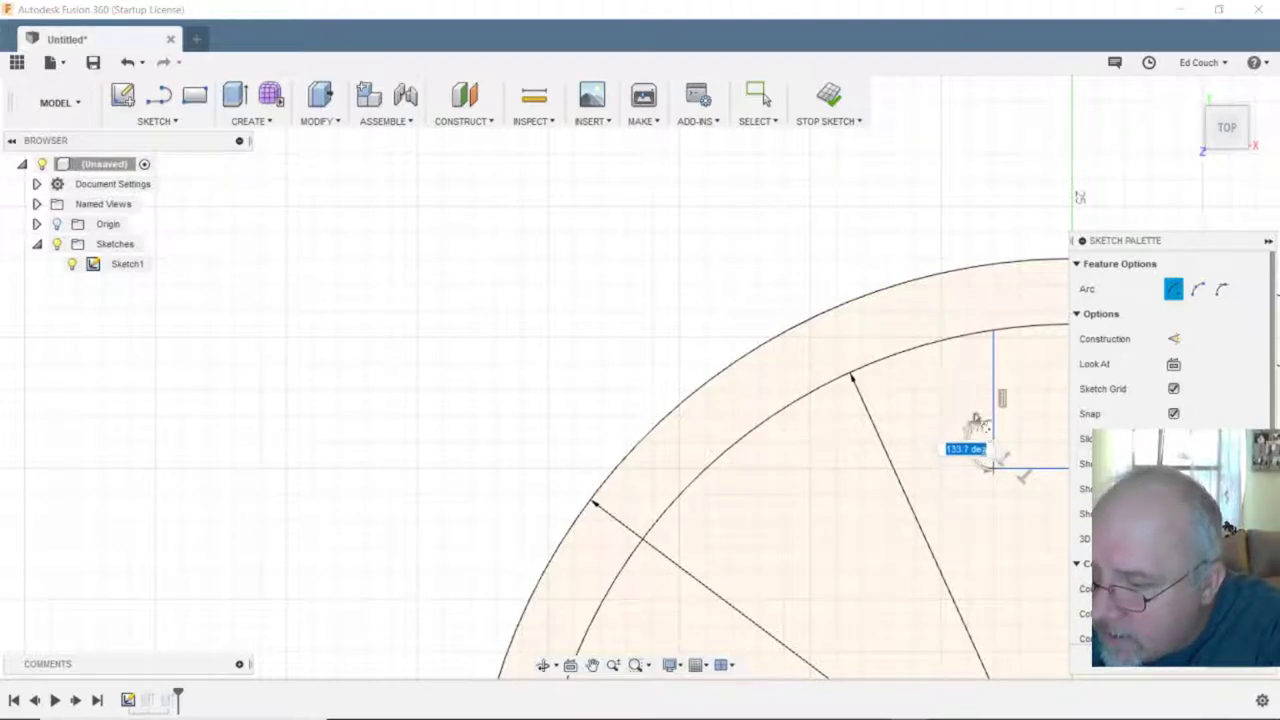
pyautogui.click(990, 418)
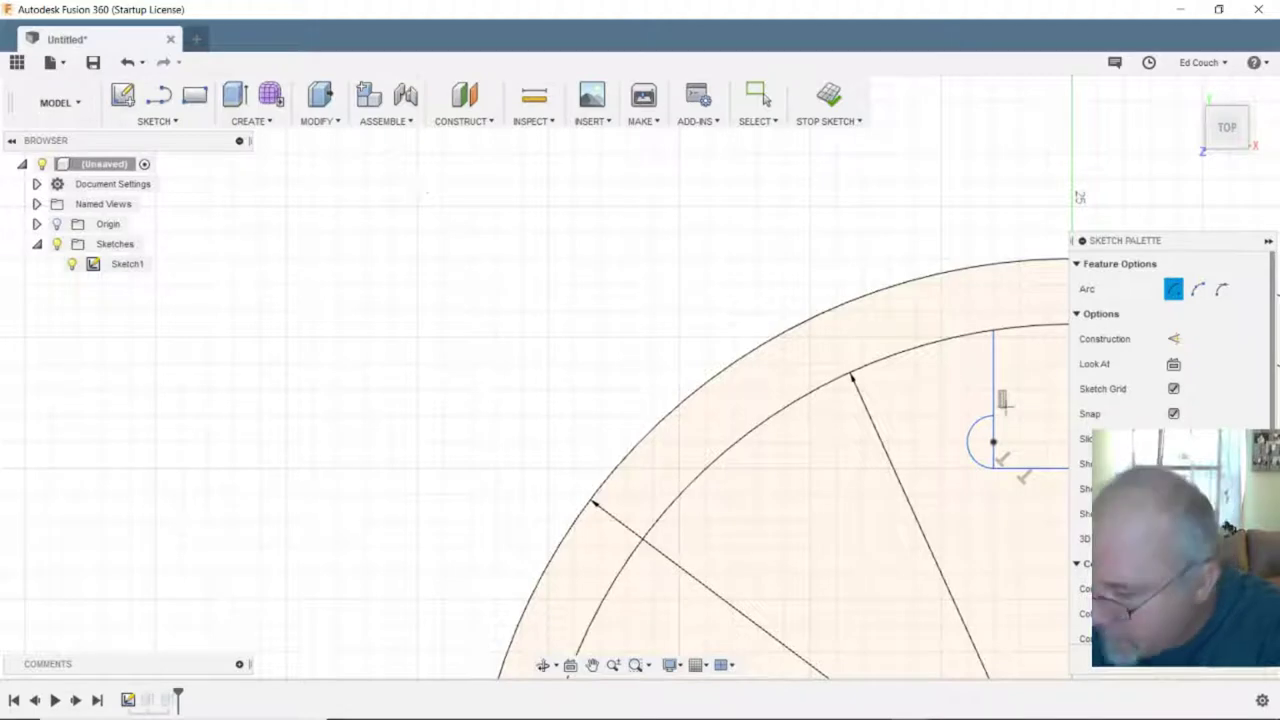
# - Stop the sketch and centre the whole circular sketch in view
pyautogui.scroll(-5, 1023, 563)
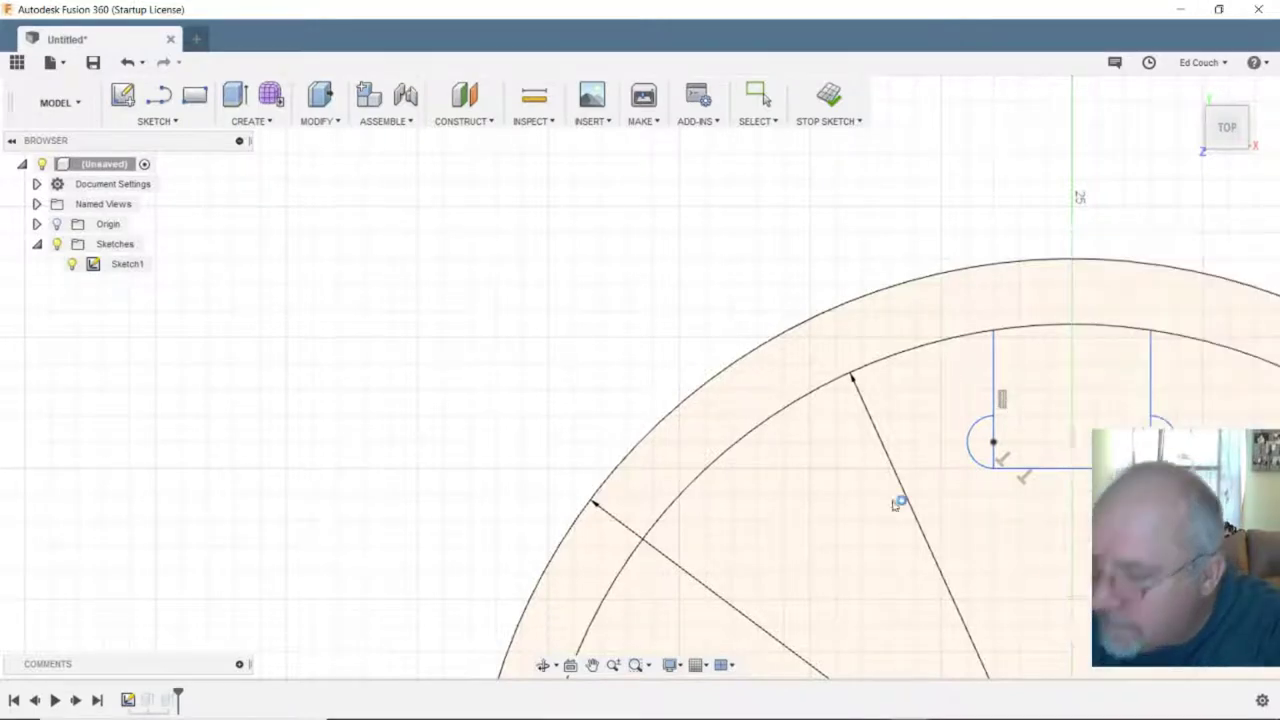
pyautogui.click(829, 97)
pyautogui.click(626, 359)
pyautogui.click(971, 280)
pyautogui.scroll(2, 977, 274)
pyautogui.scroll(-5, 988, 220)
pyautogui.moveTo(1140, 388); pyautogui.dragTo(977, 316, button='middle')
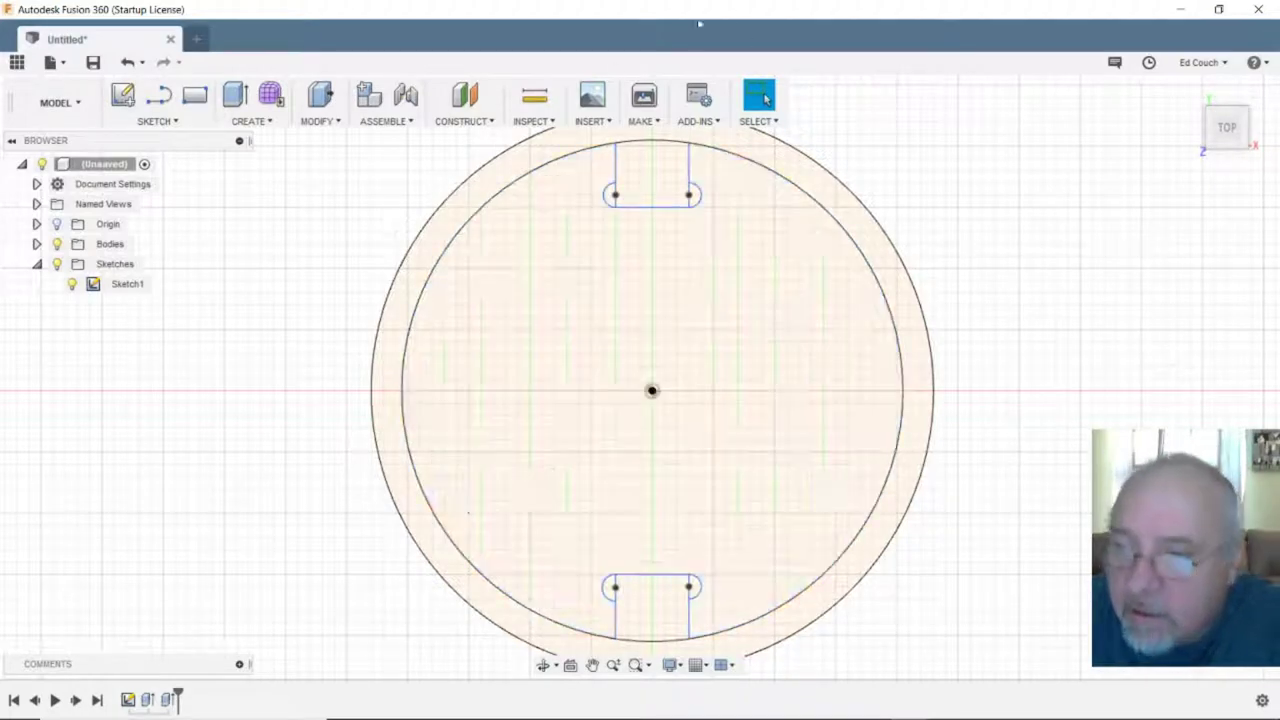
# - Select the outer ring profile, both tabs, and their rounded-end profiles together
pyautogui.click(543, 160)
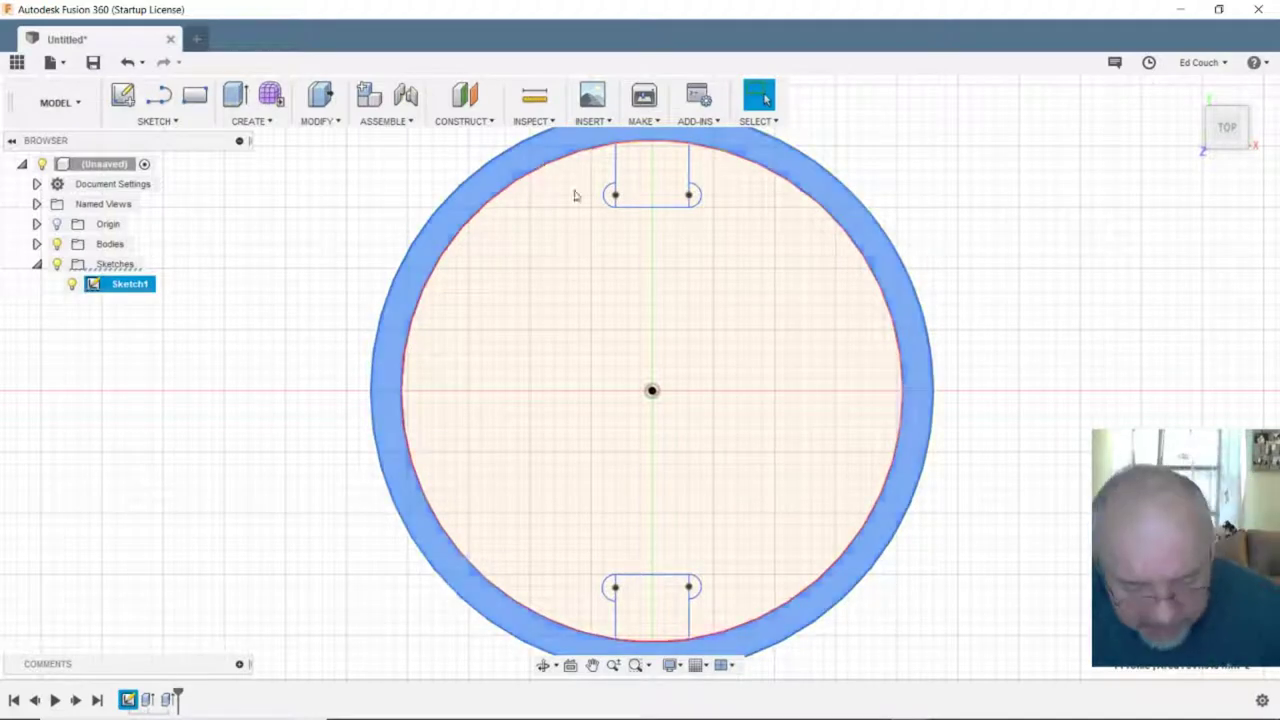
pyautogui.click(660, 180)
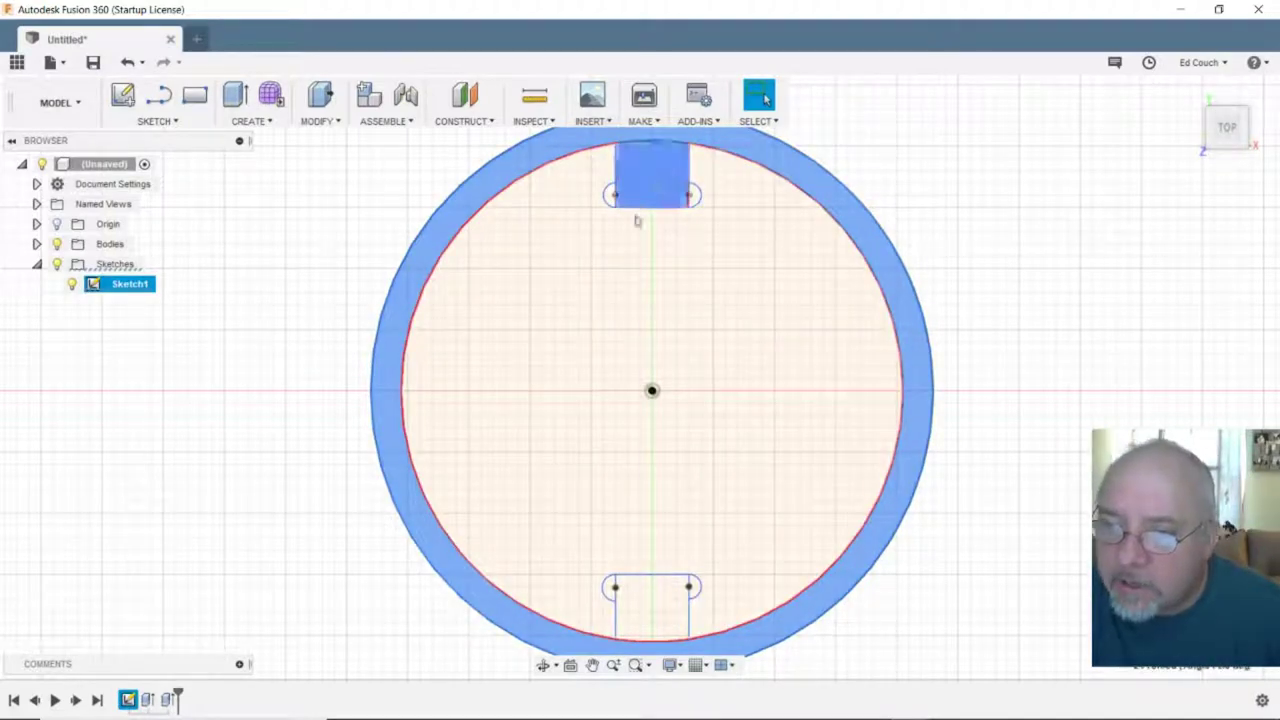
pyautogui.click(640, 608)
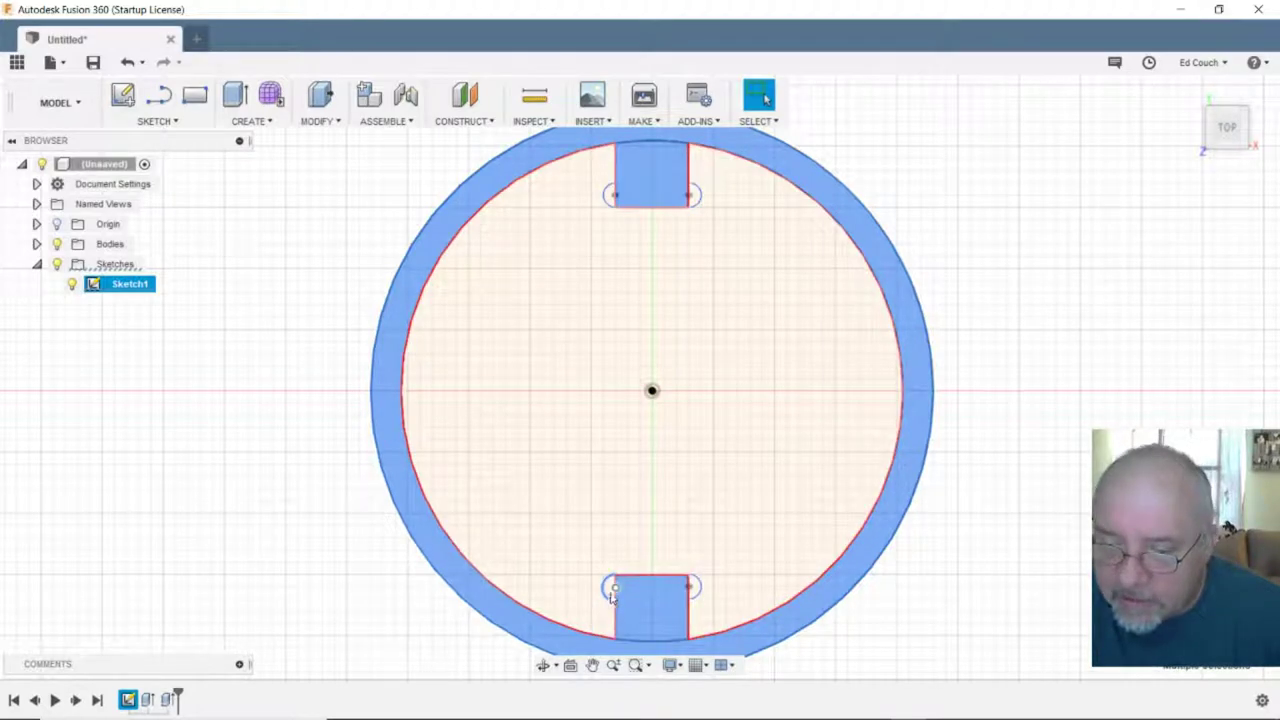
pyautogui.click(611, 592)
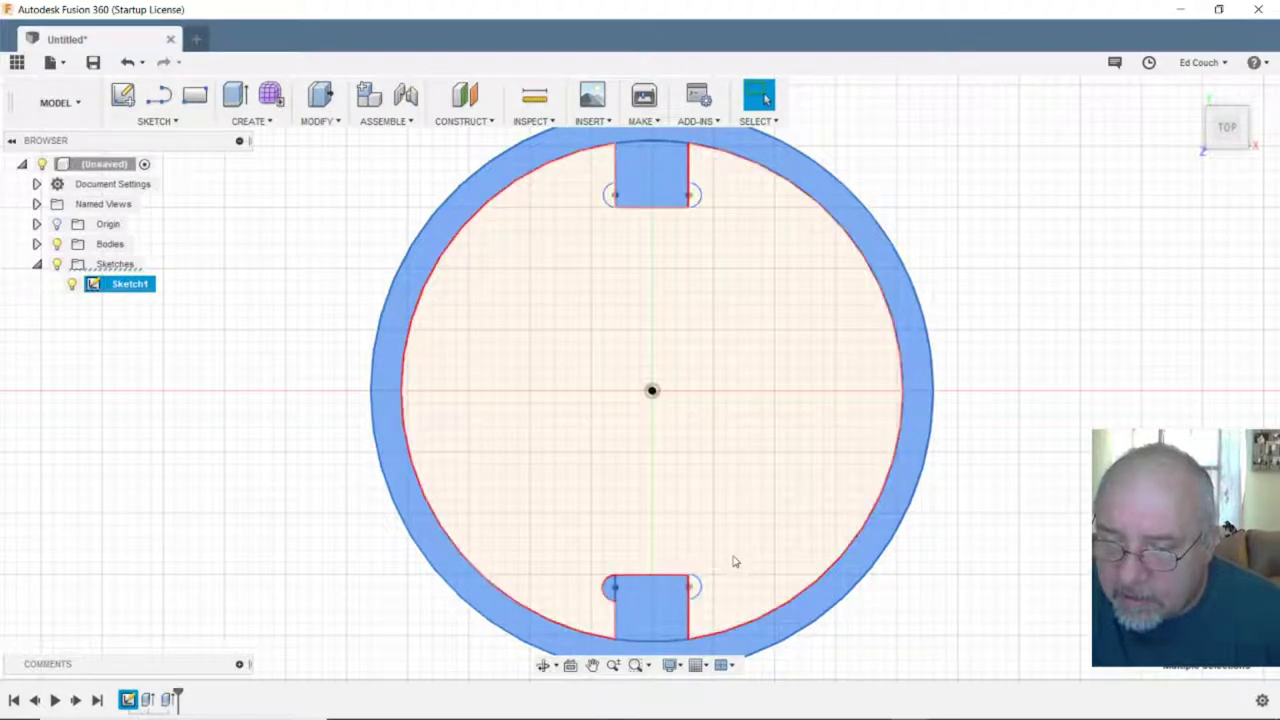
pyautogui.scroll(-1, 736, 550)
pyautogui.scroll(3, 738, 541)
pyautogui.scroll(1, 738, 541)
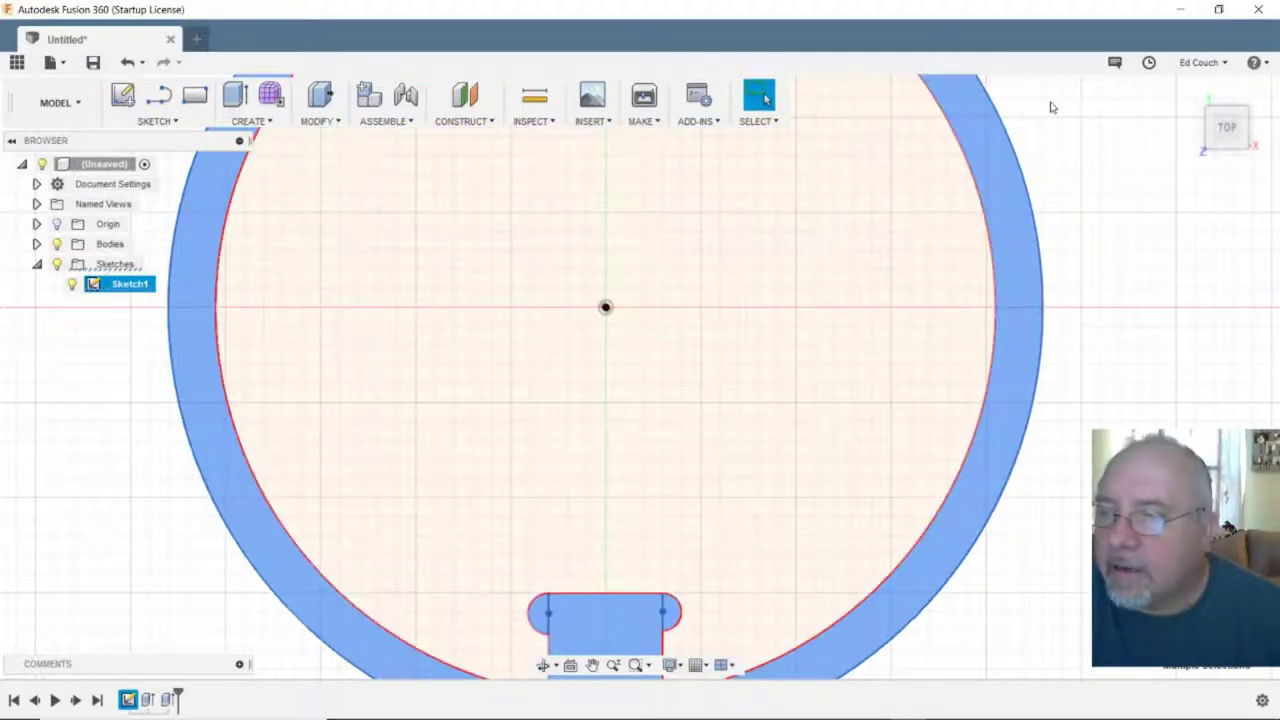
pyautogui.moveTo(1057, 137)
pyautogui.mouseDown(button='middle')
pyautogui.moveTo(1066, 366)
pyautogui.moveTo(1100, 522)
pyautogui.mouseUp(button='middle')
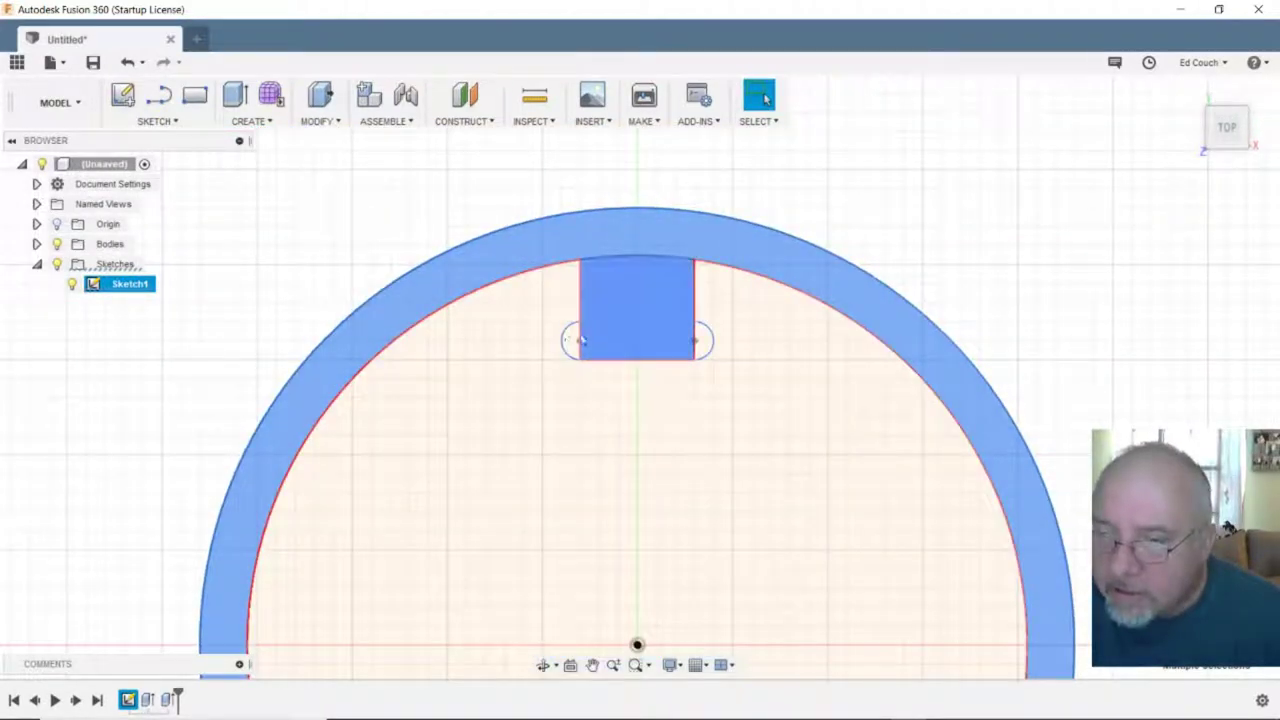
pyautogui.click(704, 349)
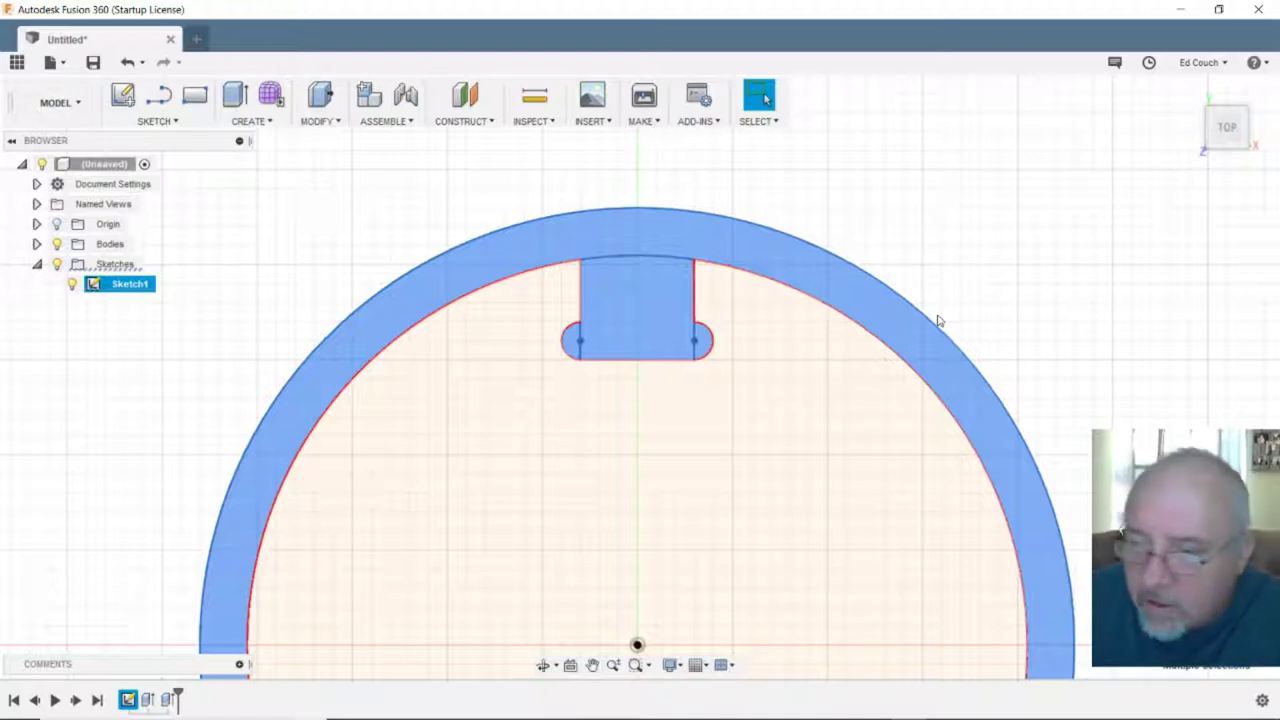
# - Extrude the selected ring and tab profiles 25 mm, then orbit to view both bodies
pyautogui.click(318, 96)
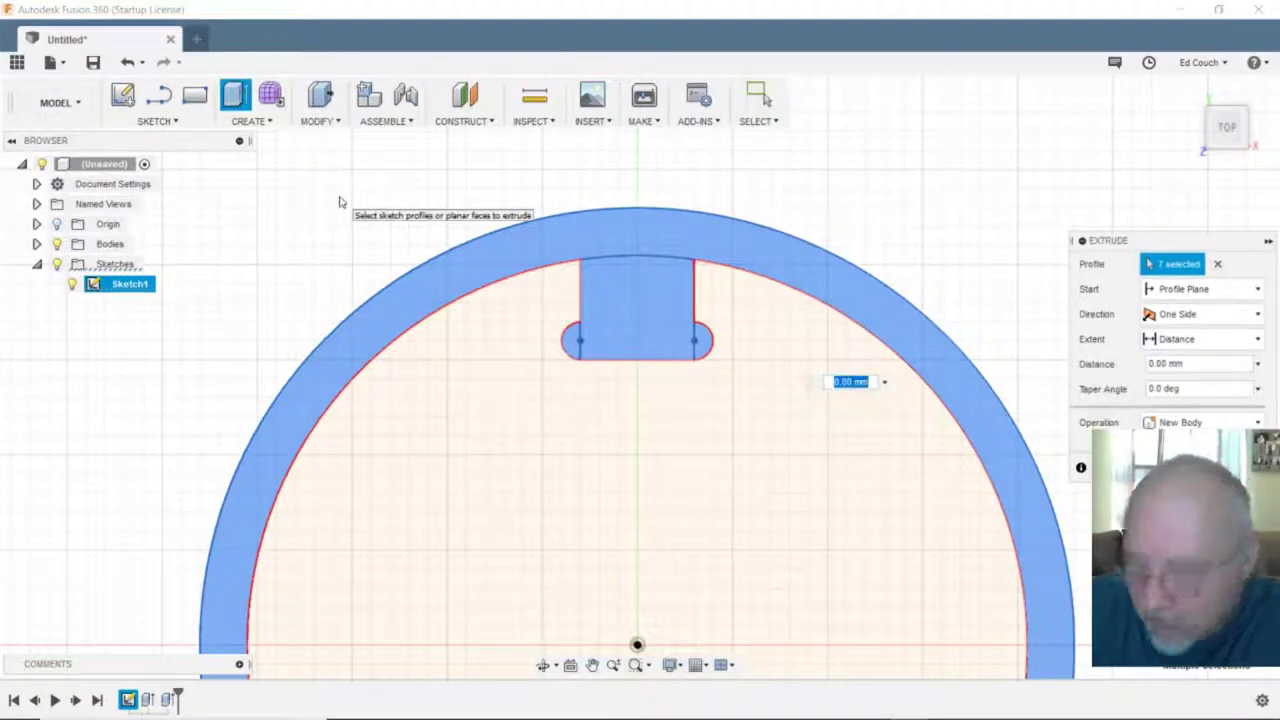
pyautogui.write('25')
pyautogui.press('Return')
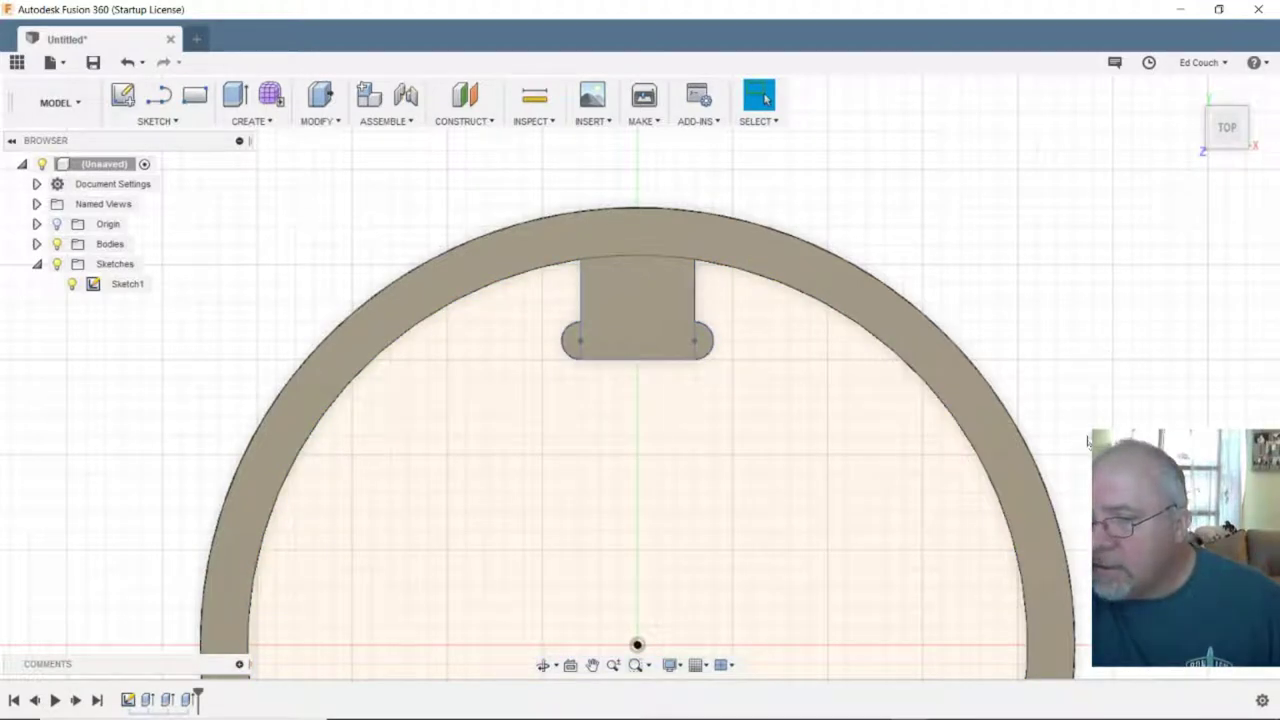
pyautogui.keyDown('shift'); pyautogui.moveTo(1088, 440); pyautogui.dragTo(1108, 390, button='middle'); pyautogui.keyUp('shift')
pyautogui.scroll(2, 1108, 388)
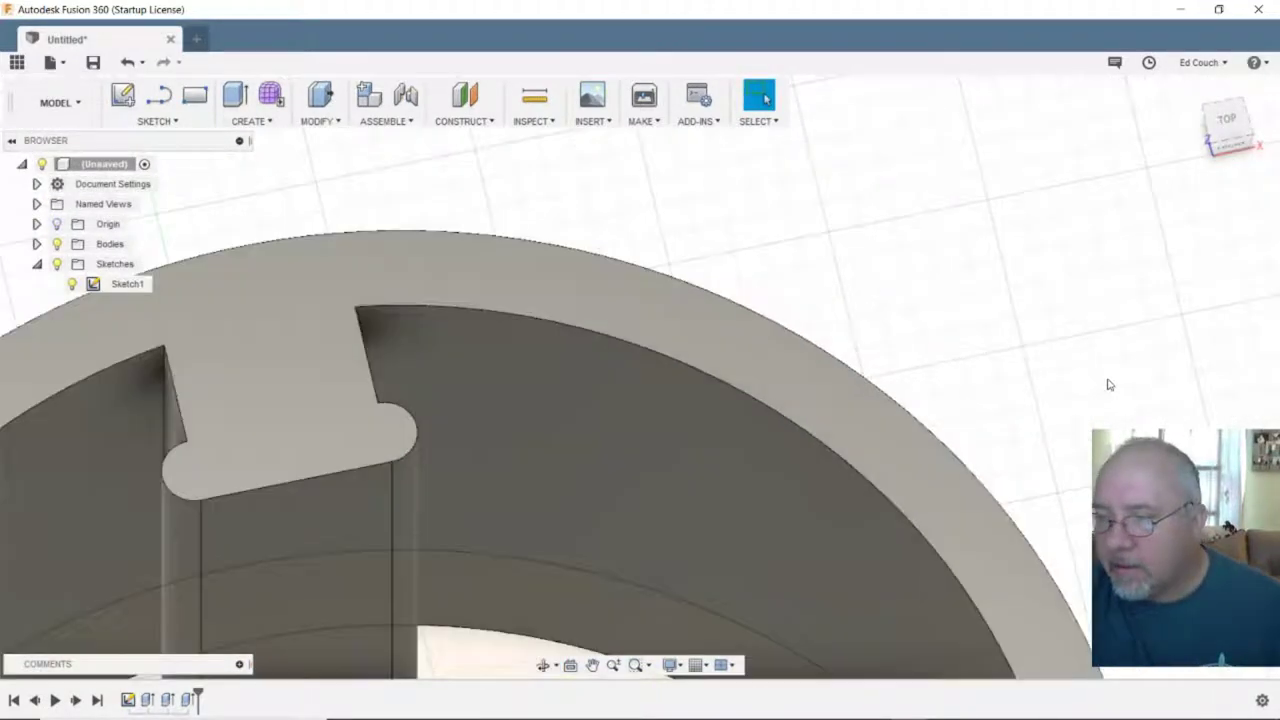
pyautogui.scroll(-6, 1109, 378)
pyautogui.keyDown('shift'); pyautogui.moveTo(668, 450); pyautogui.dragTo(687, 363, button='middle'); pyautogui.keyUp('shift')
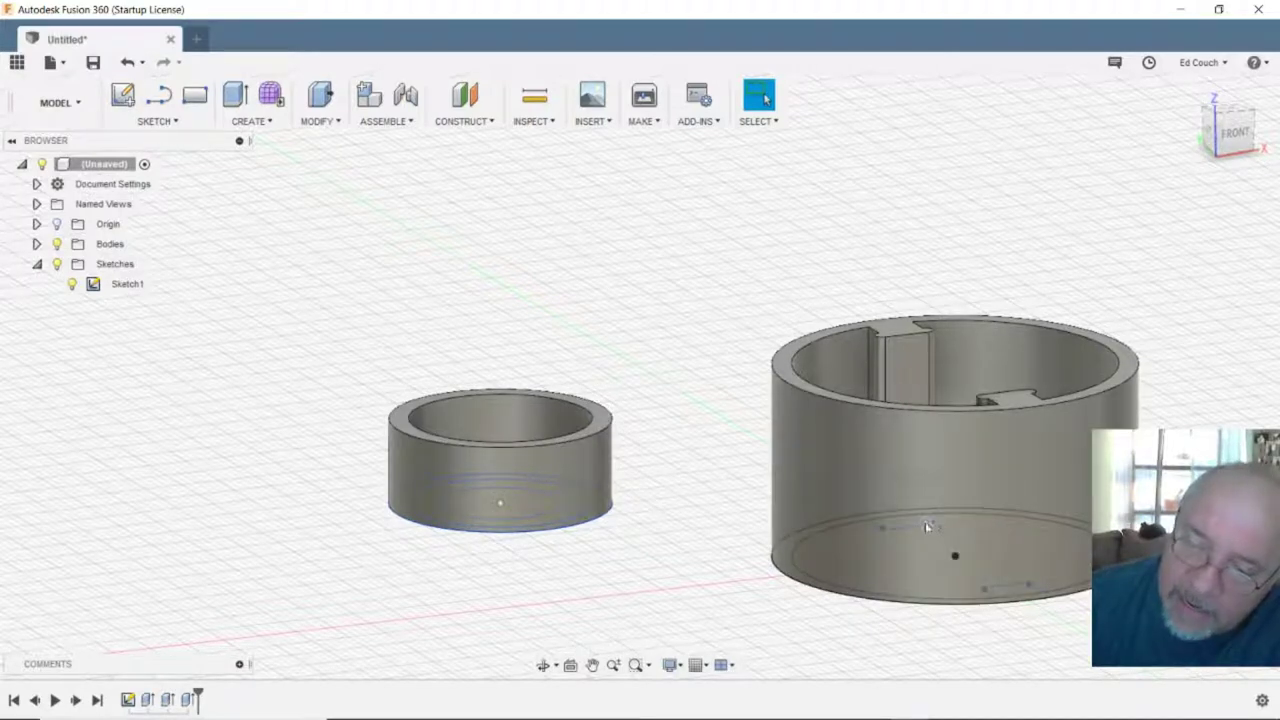
# - Select the large cylinder body and switch to the ViewCube's Front view
pyautogui.click(956, 472)
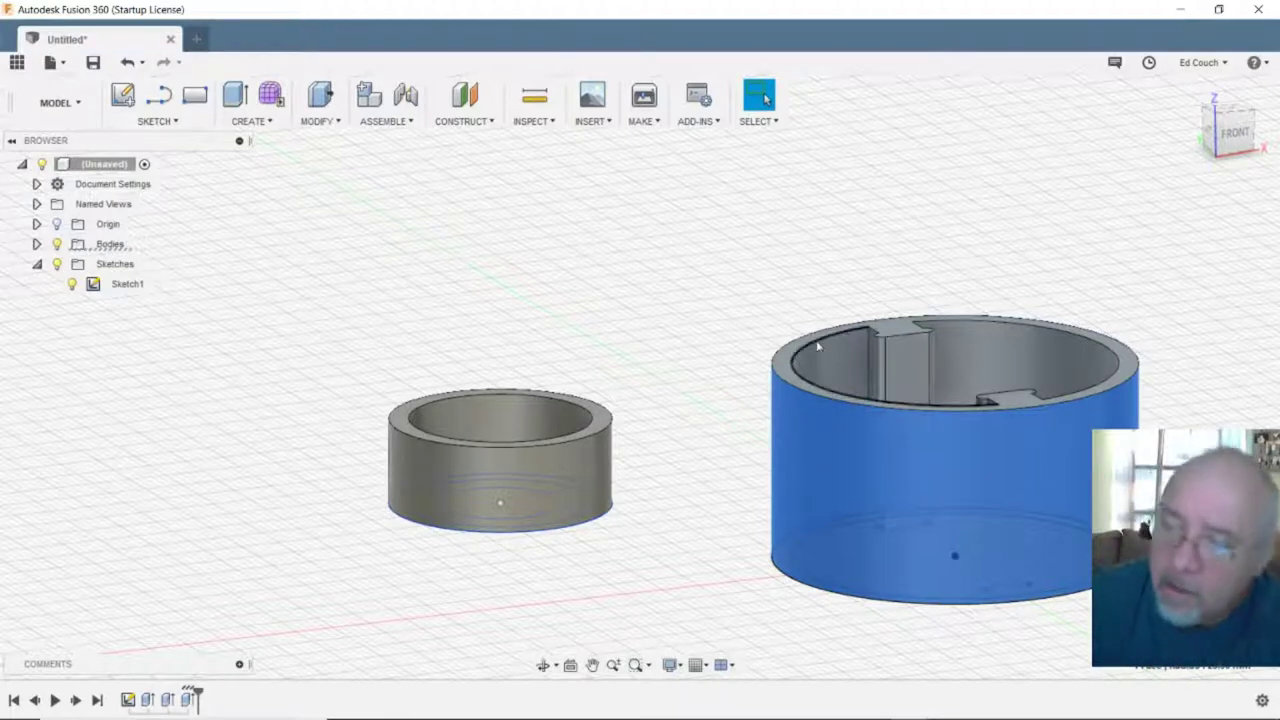
pyautogui.click(1013, 358)
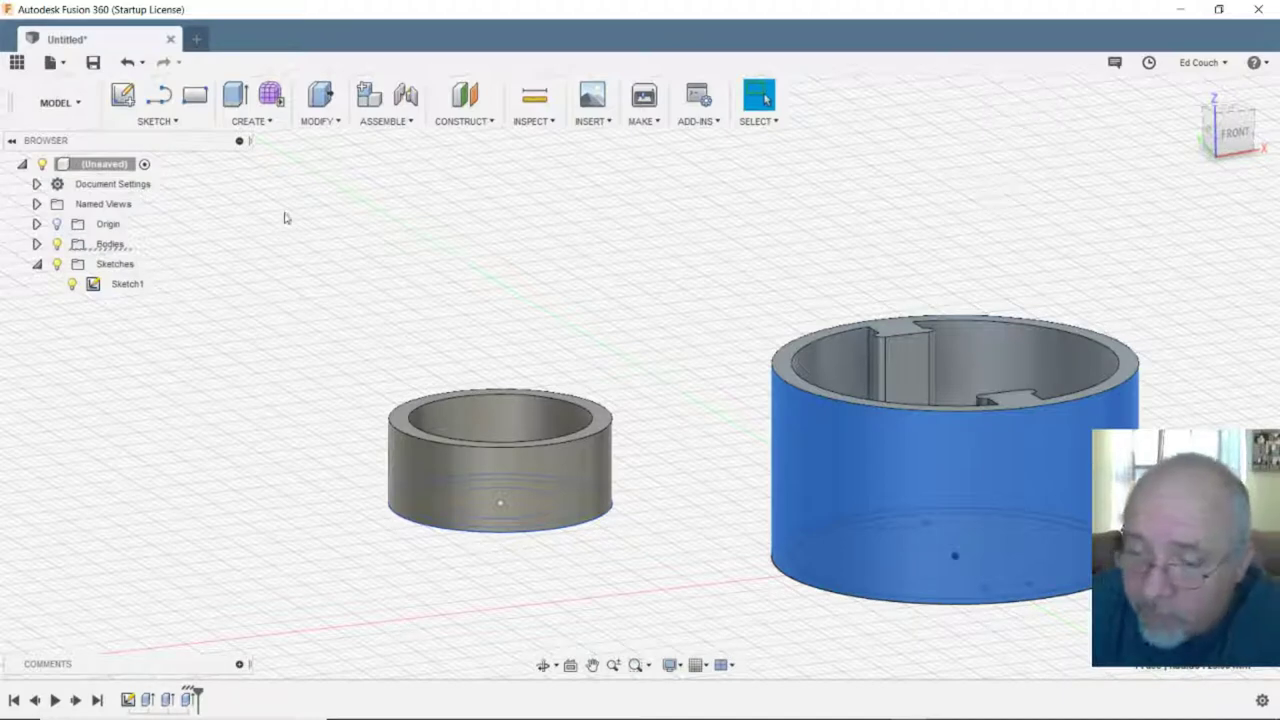
pyautogui.click(1010, 538)
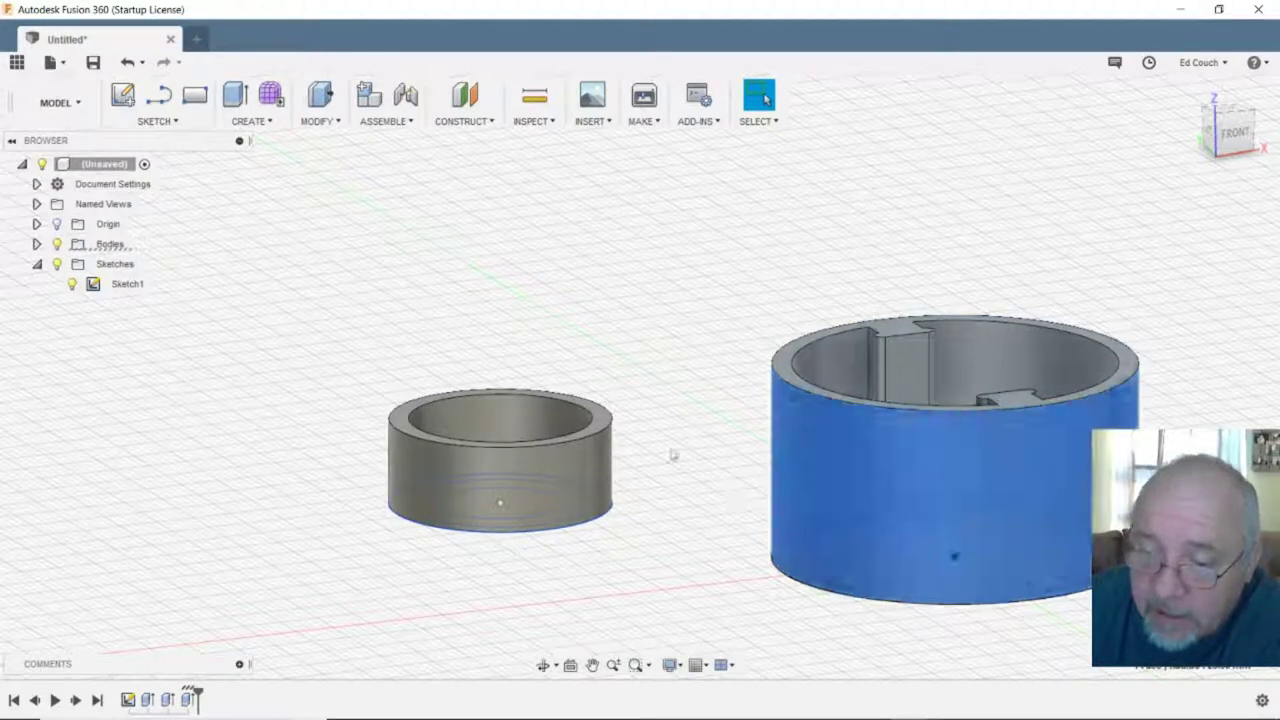
pyautogui.click(1233, 133)
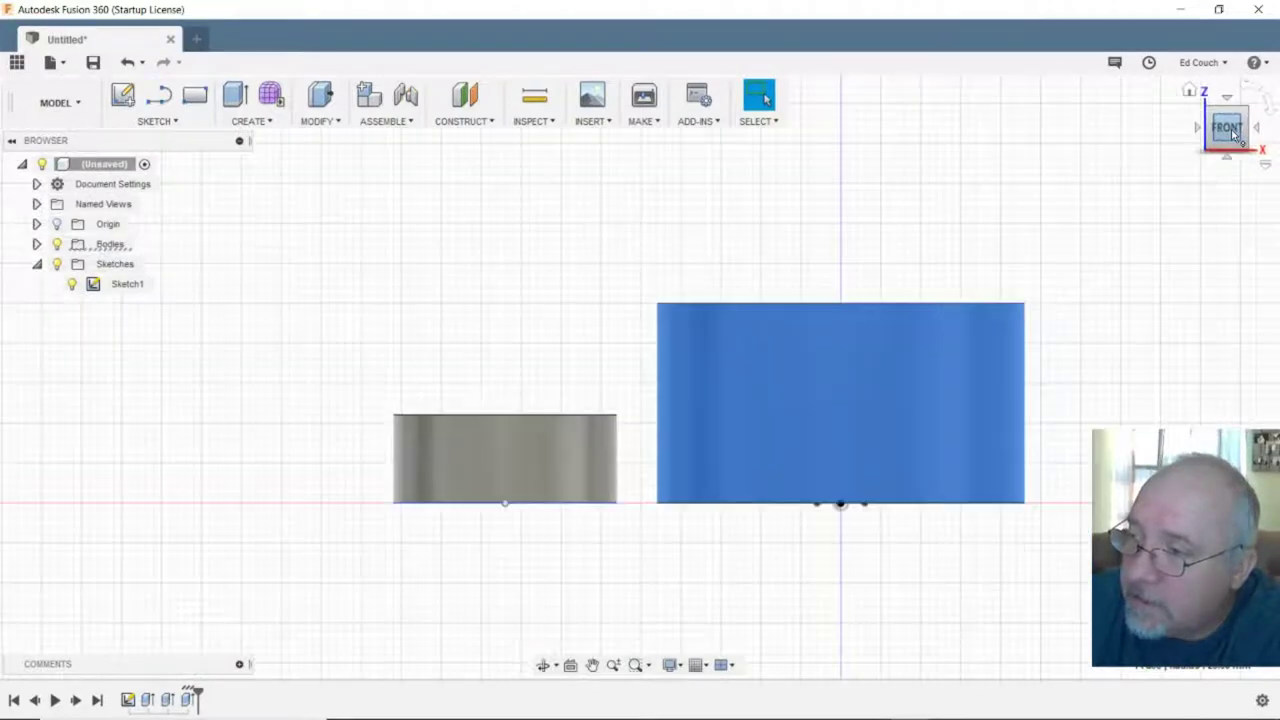
# - Orbit off the Front view to an elevated 3-D angle and reselect the large body
pyautogui.moveTo(1212, 130); pyautogui.dragTo(1195, 134)
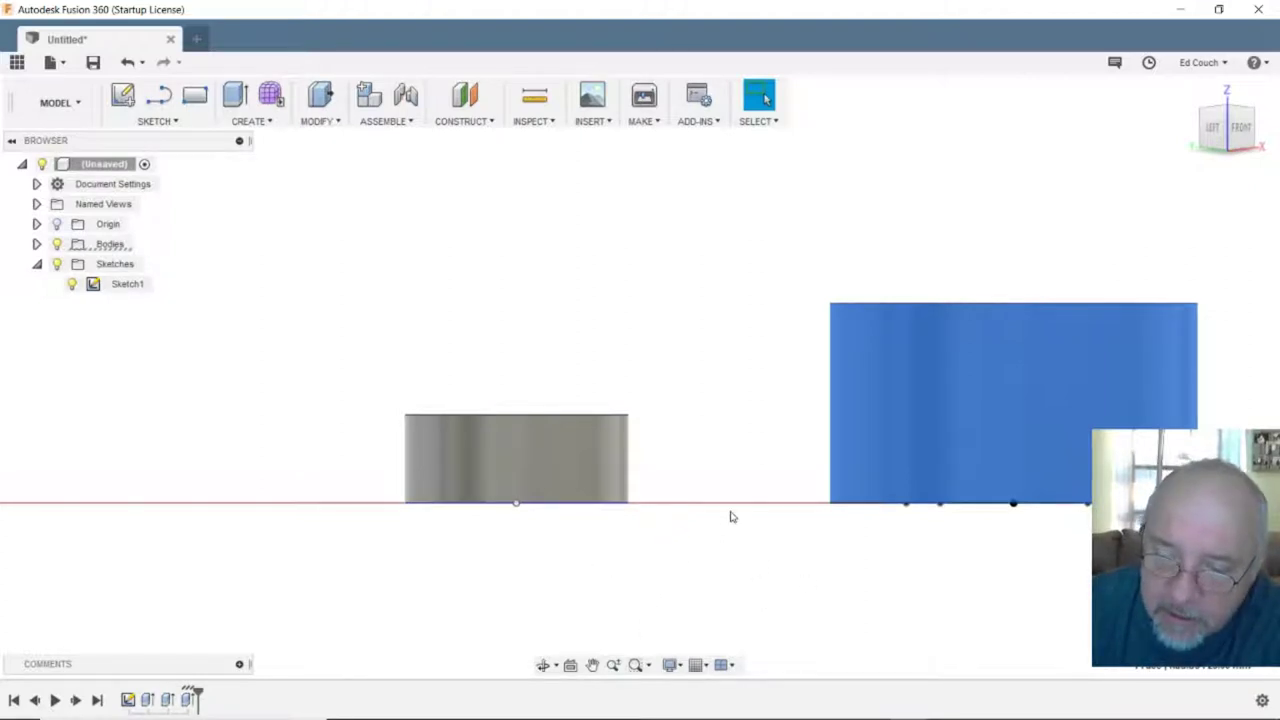
pyautogui.click(570, 615)
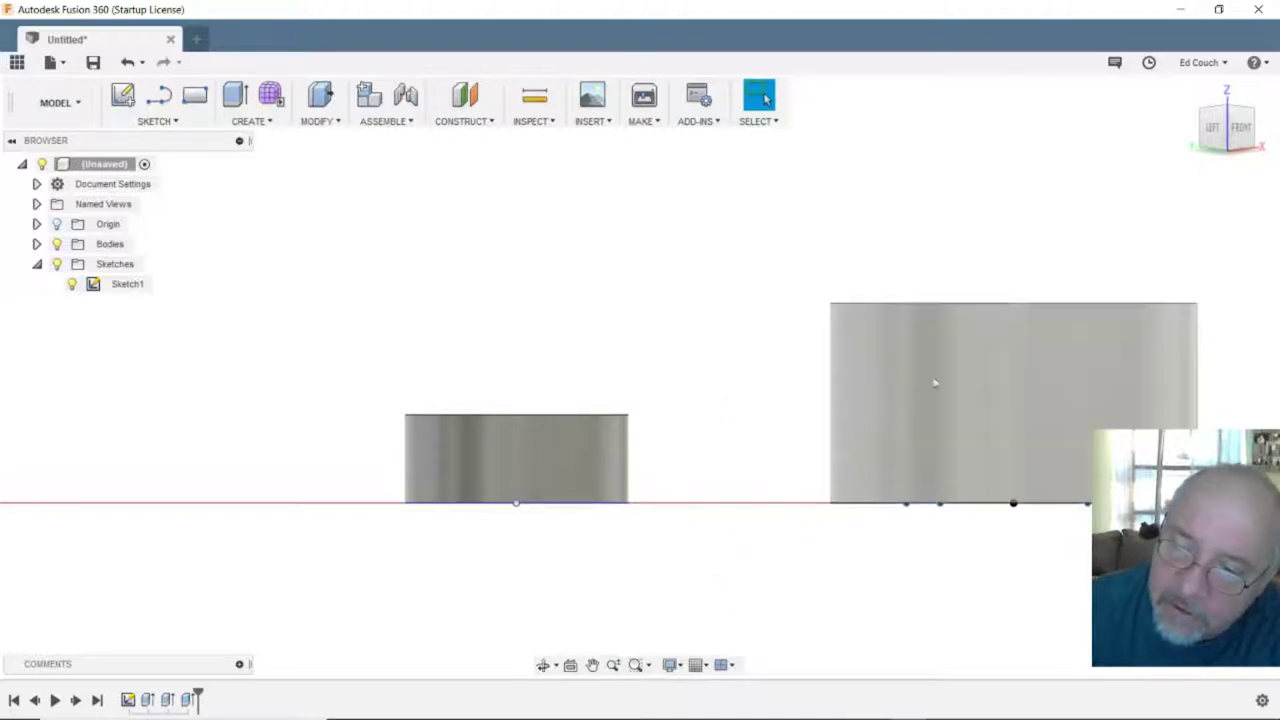
pyautogui.click(1043, 403)
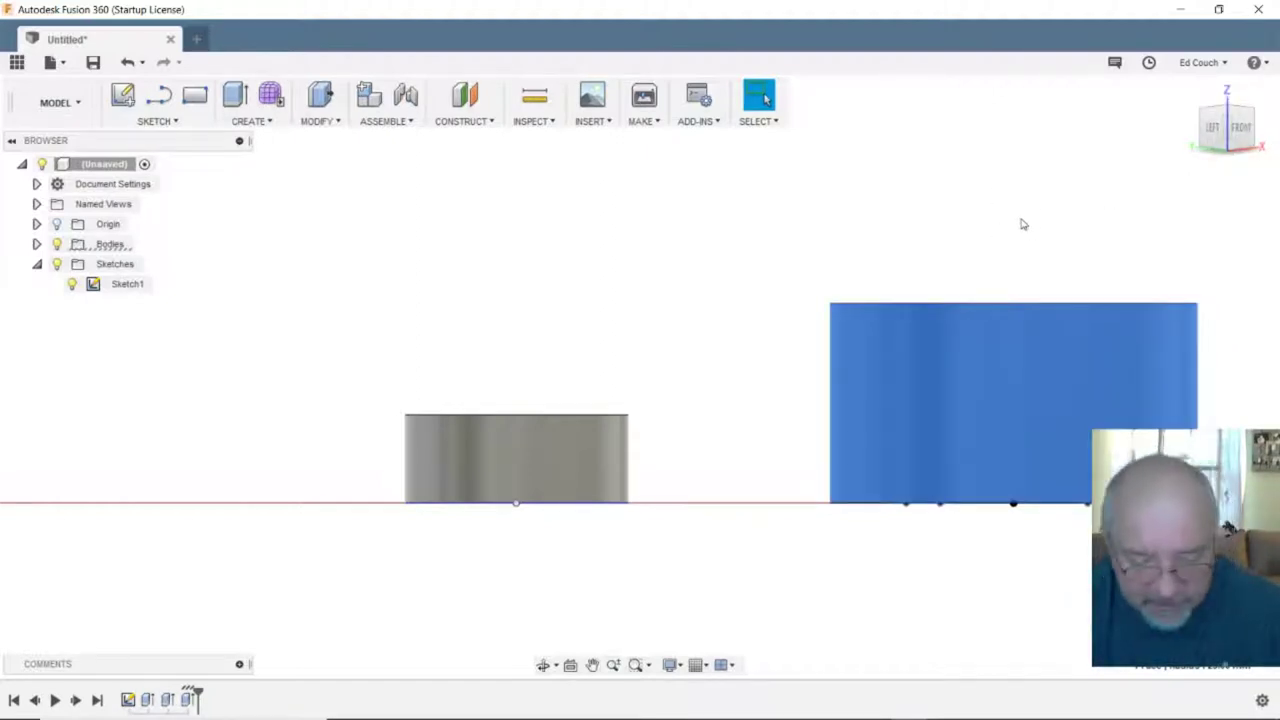
pyautogui.press('F4')
pyautogui.moveTo(1023, 214); pyautogui.dragTo(1031, 234)
pyautogui.press('Escape')
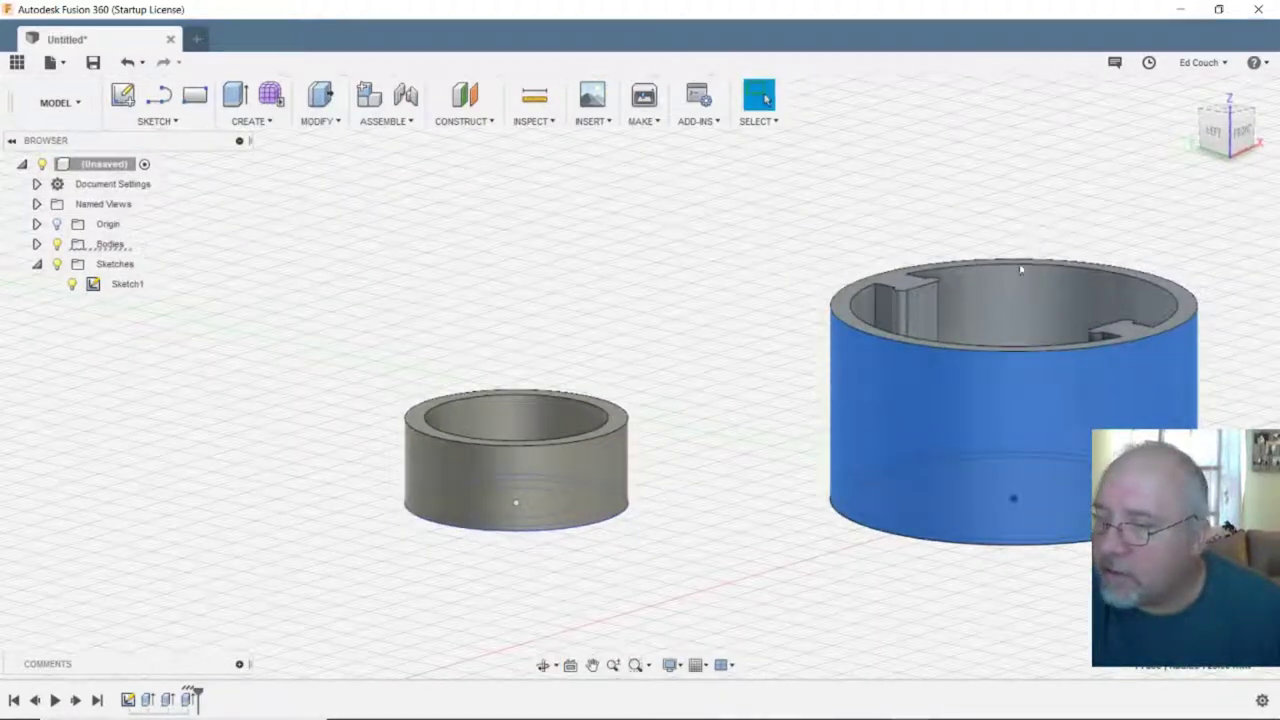
pyautogui.click(960, 365)
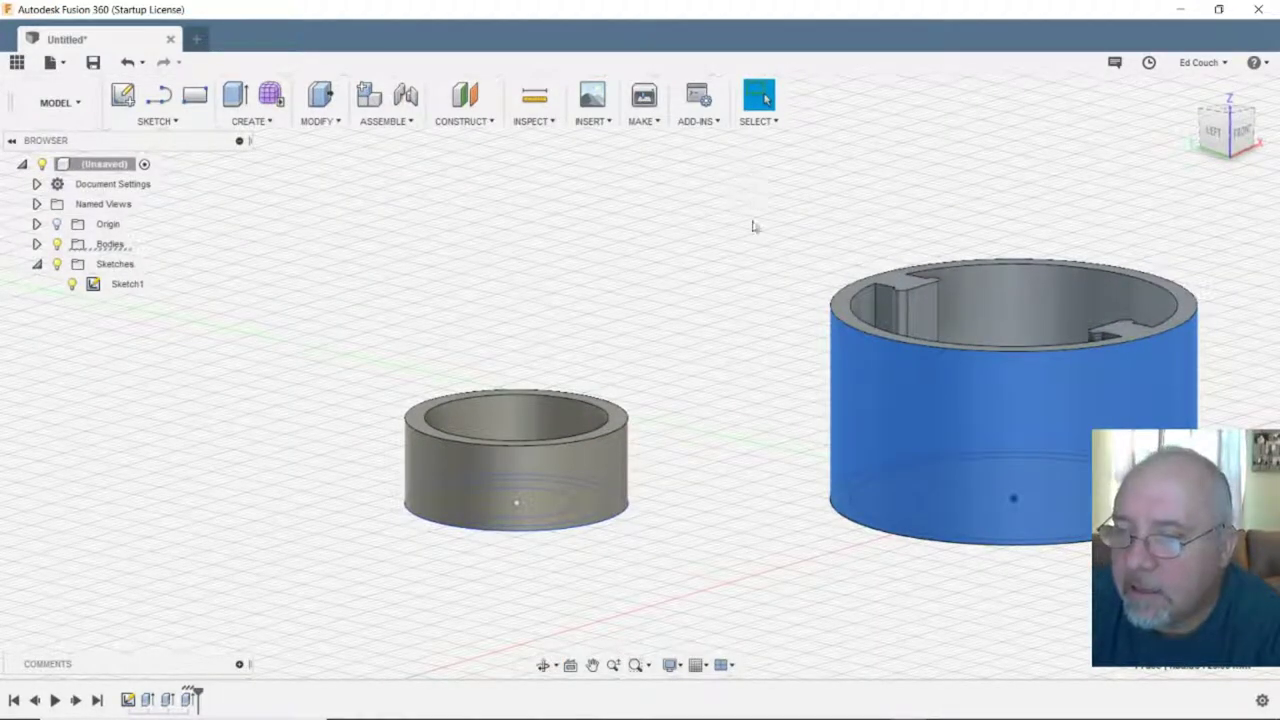
pyautogui.click(128, 284)
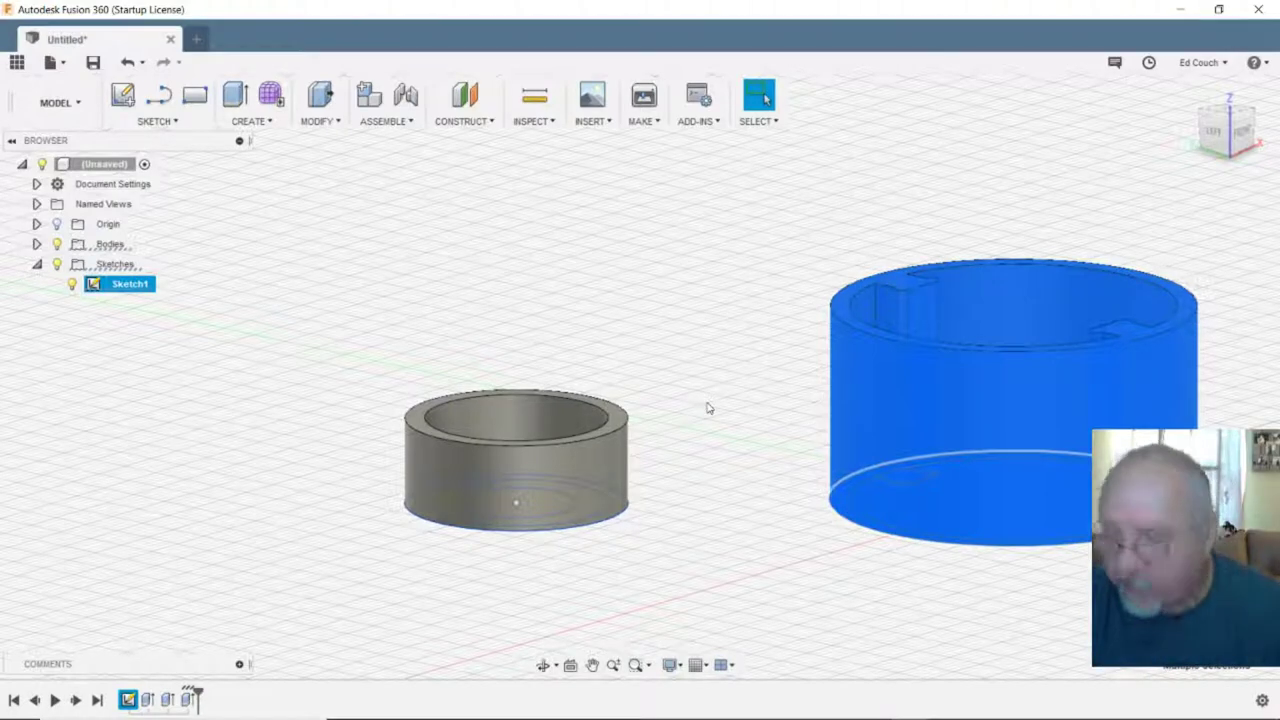
pyautogui.press('m')
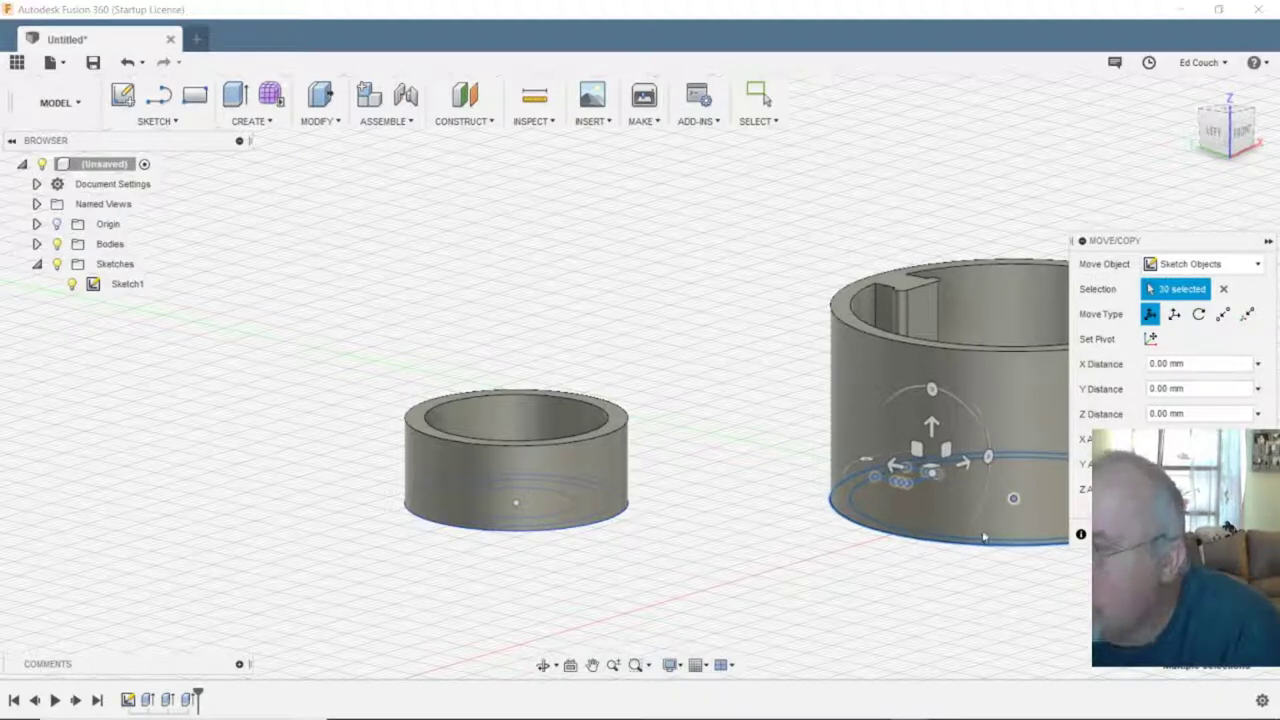
pyautogui.click(1152, 413)
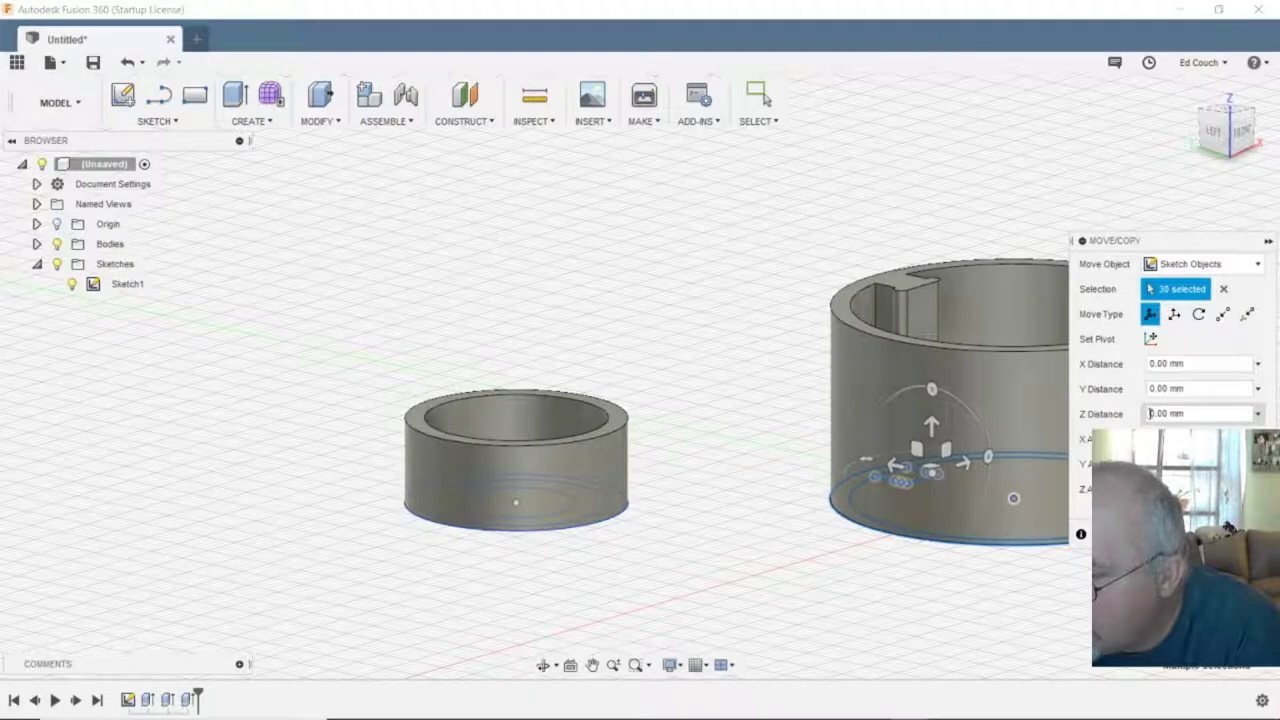
pyautogui.moveTo(1208, 703)
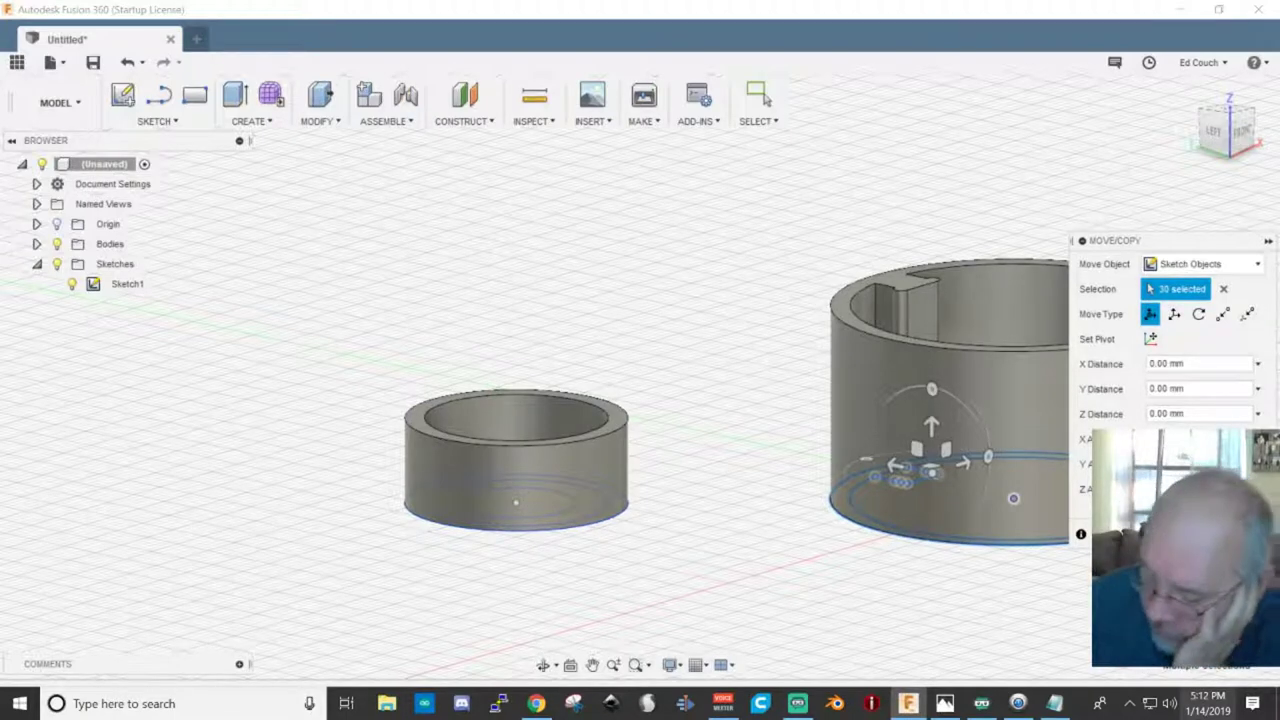
pyautogui.write('25')
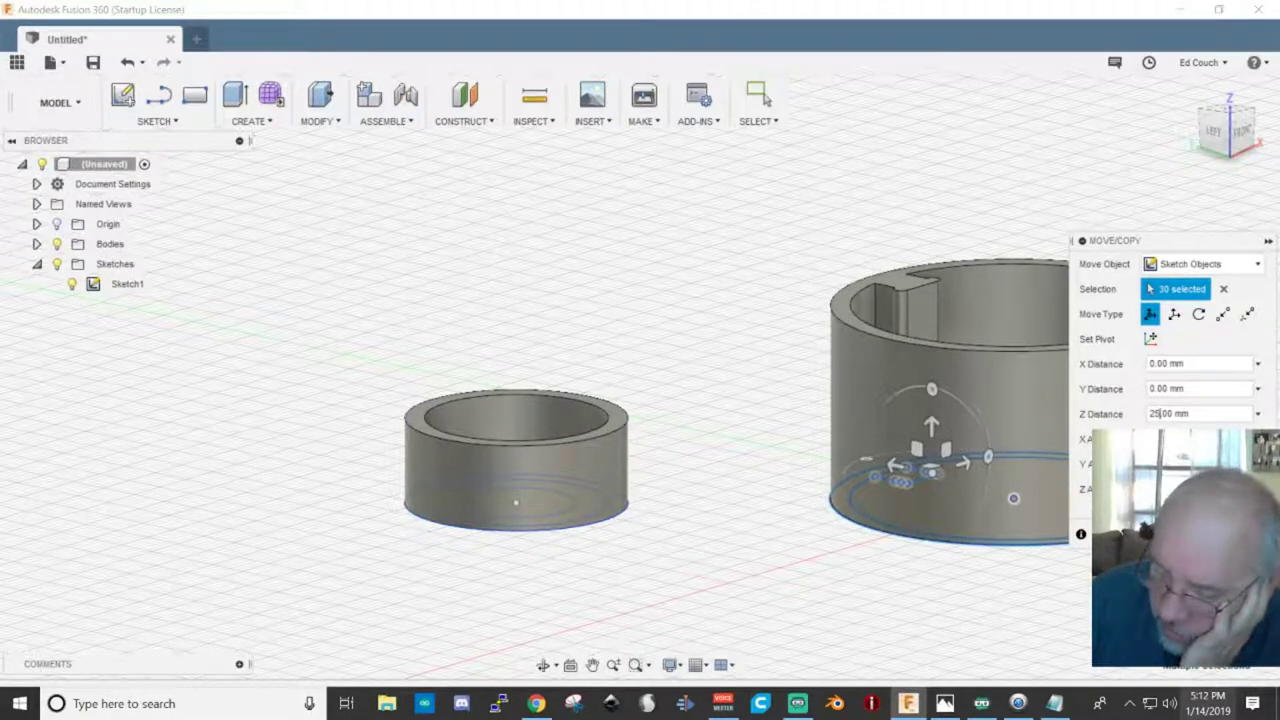
pyautogui.press('Return')
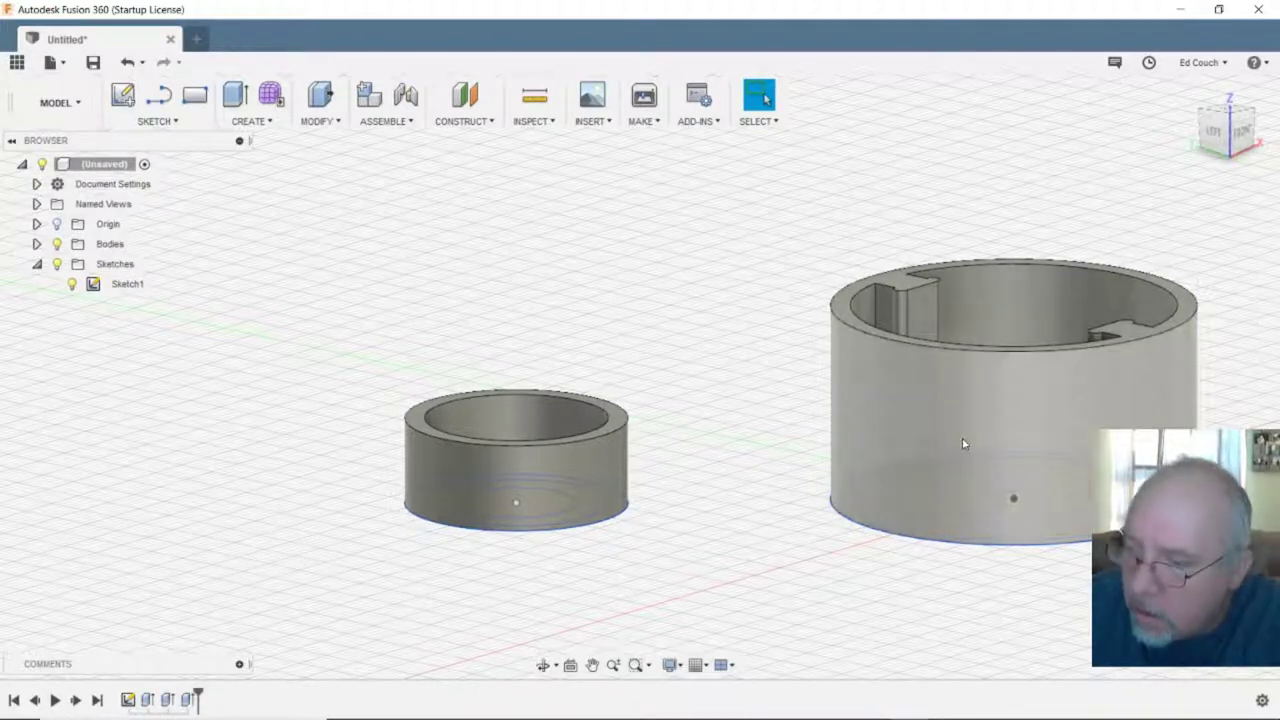
pyautogui.click(1012, 498)
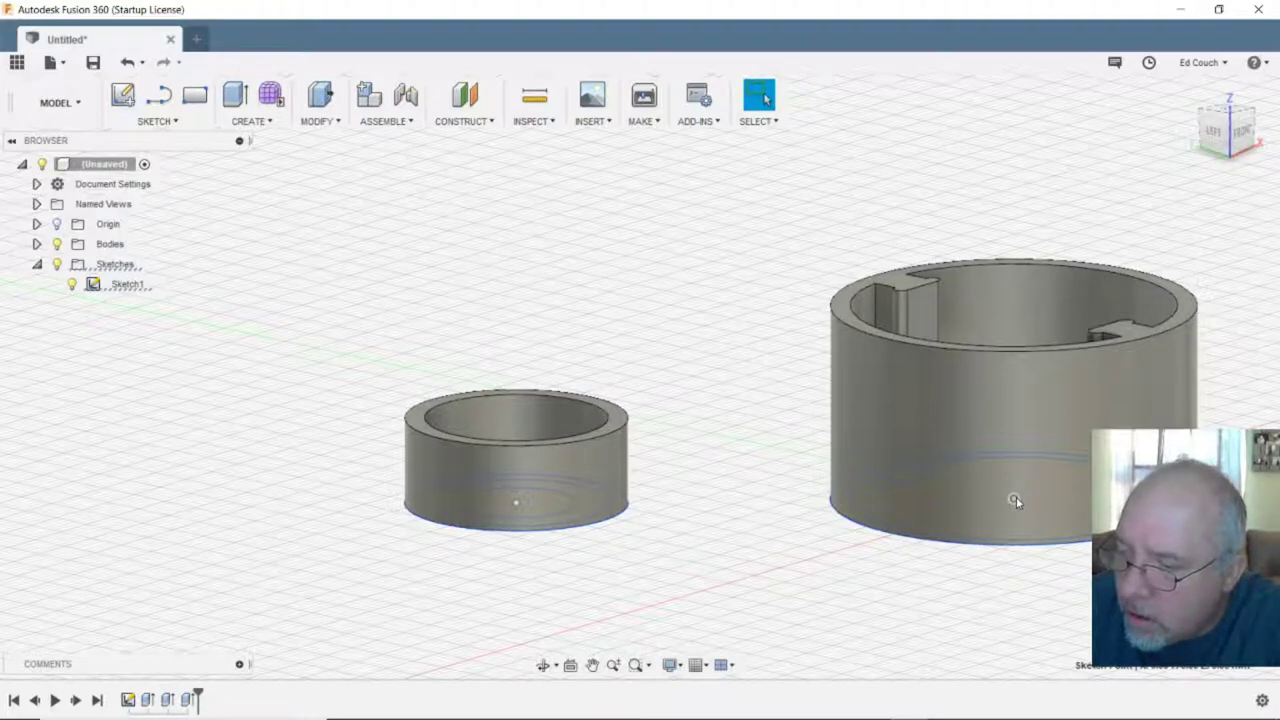
pyautogui.moveTo(753, 220)
pyautogui.mouseDown()
pyautogui.moveTo(937, 640)
pyautogui.moveTo(1271, 543)
pyautogui.mouseUp()
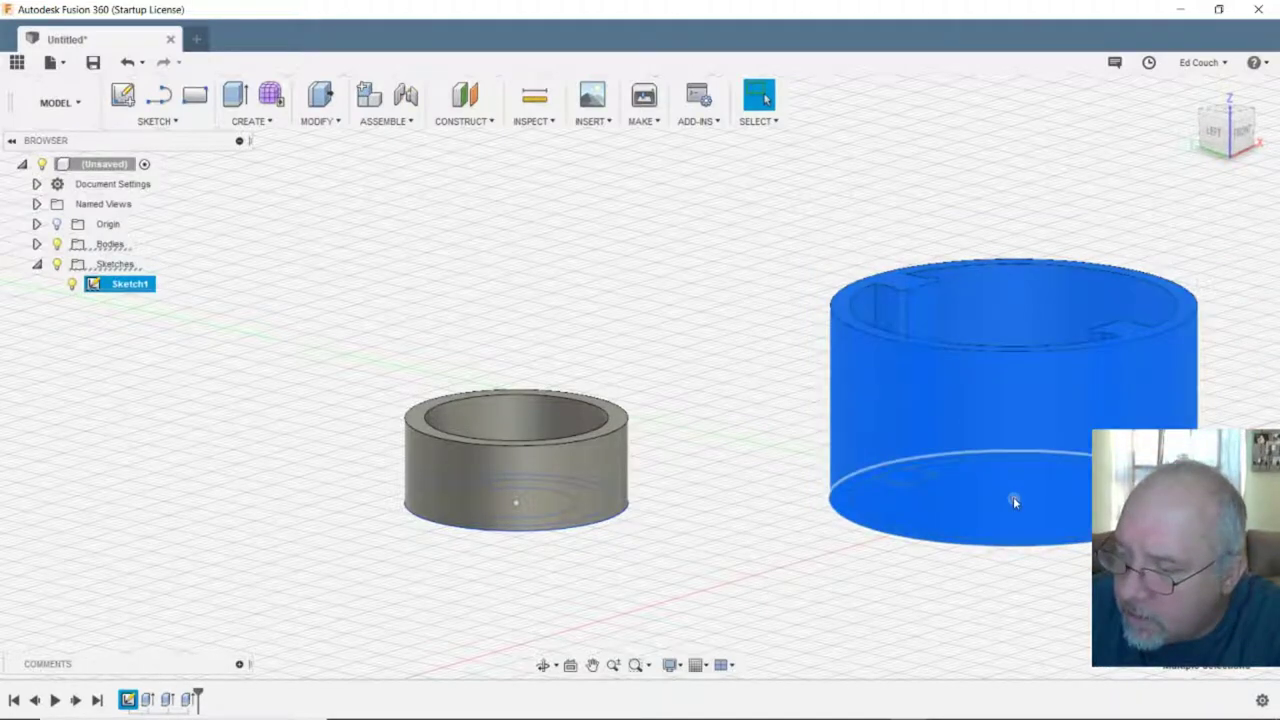
pyautogui.press('Escape')
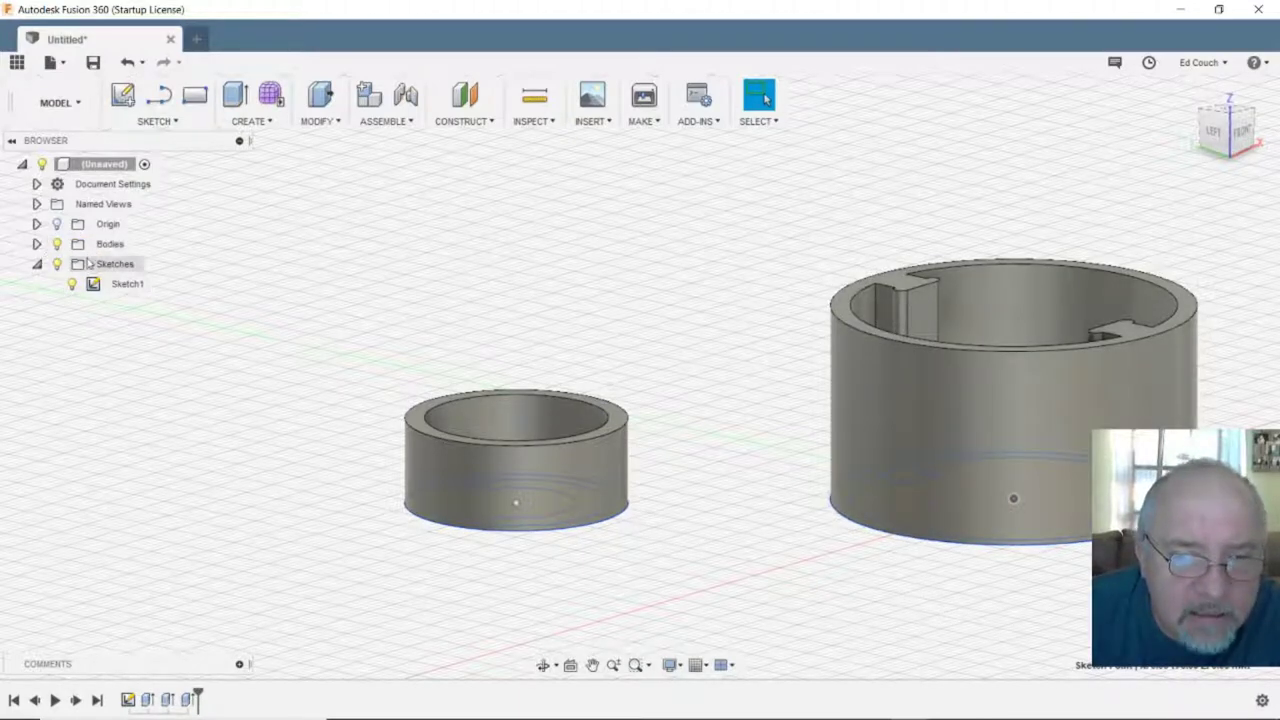
pyautogui.click(57, 245)
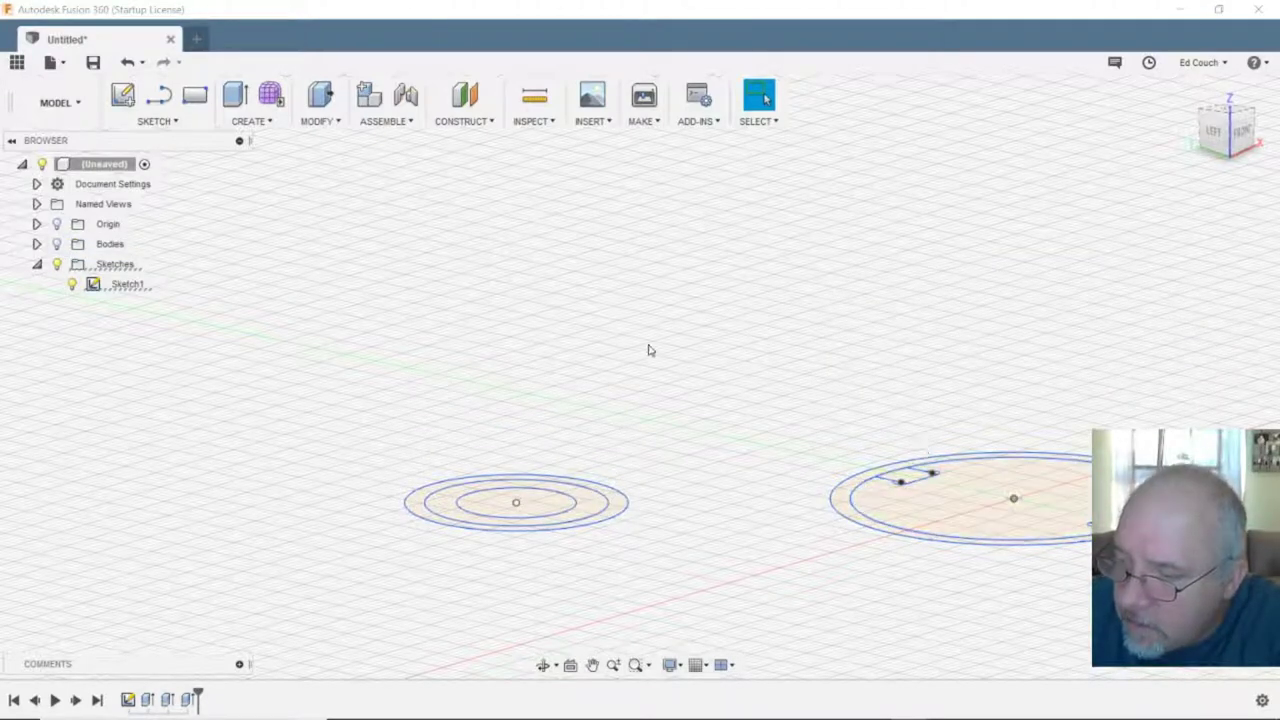
pyautogui.moveTo(1055, 597)
pyautogui.mouseDown()
pyautogui.moveTo(1072, 584)
pyautogui.moveTo(1262, 602)
pyautogui.mouseUp()
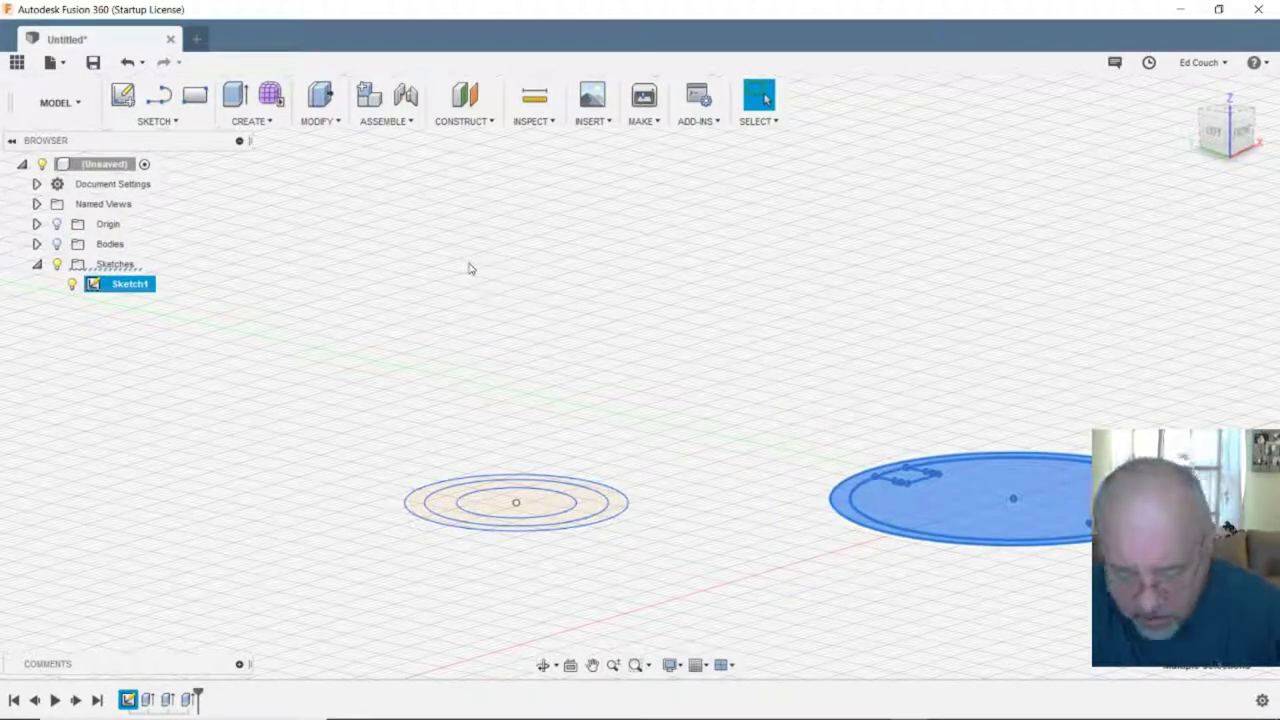
pyautogui.press('m')
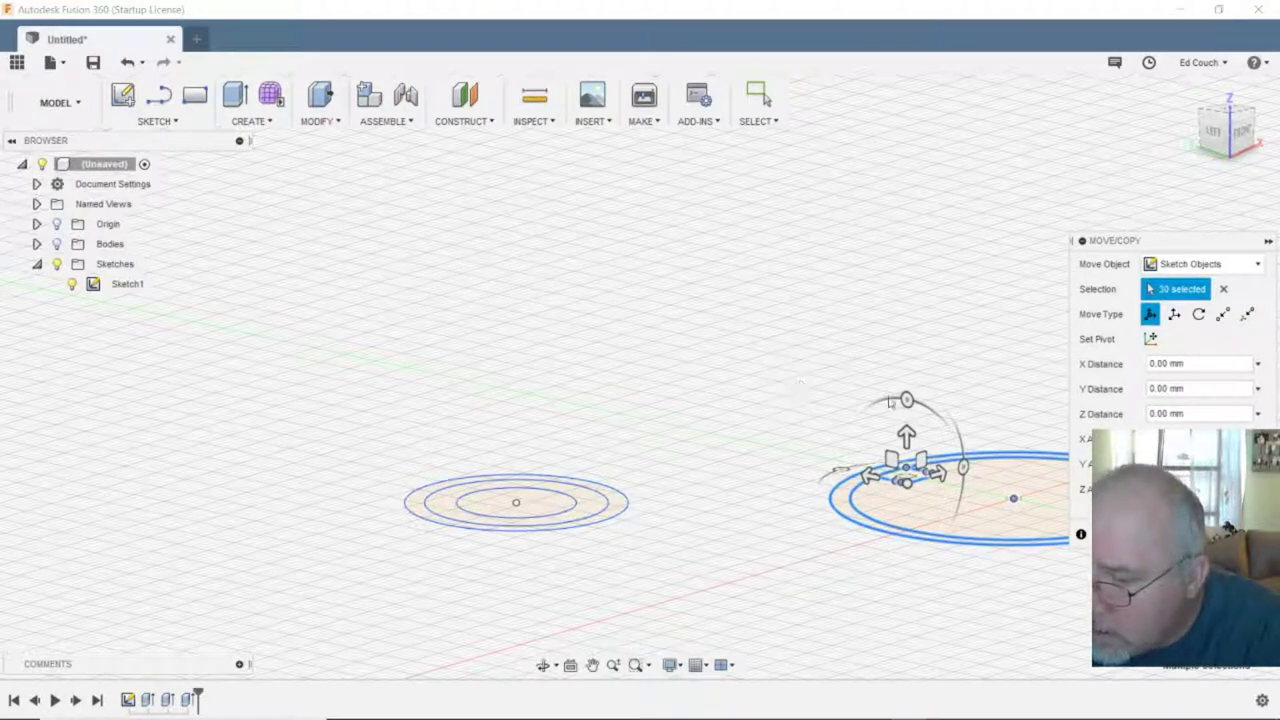
pyautogui.moveTo(906, 433); pyautogui.dragTo(912, 242)
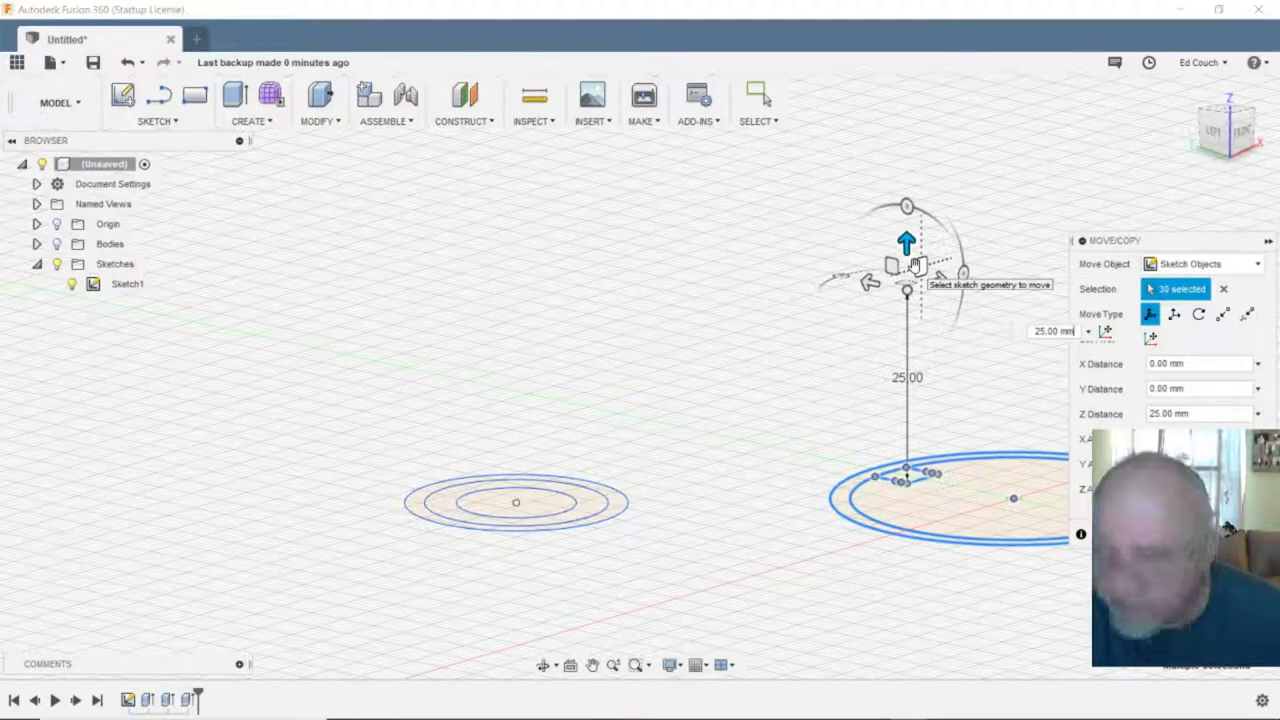
pyautogui.rightClick(870, 572)
pyautogui.click(672, 564)
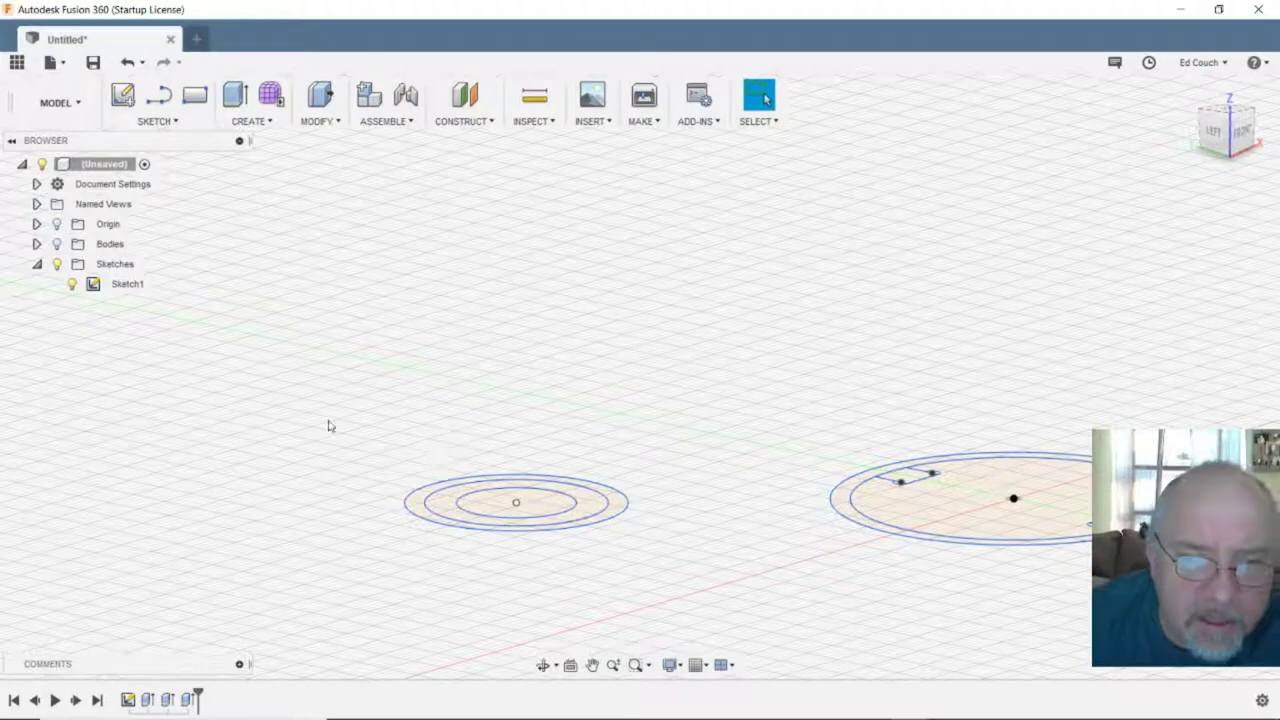
pyautogui.click(57, 244)
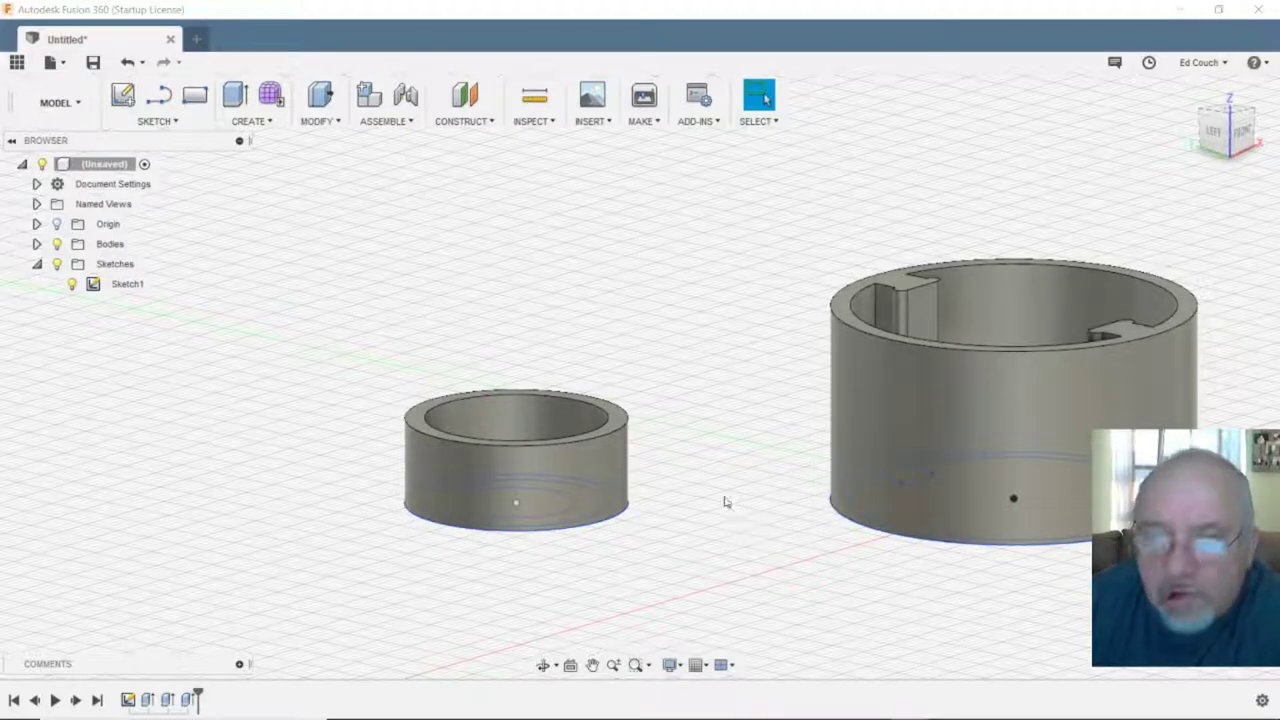
pyautogui.click(57, 248)
pyautogui.click(57, 245)
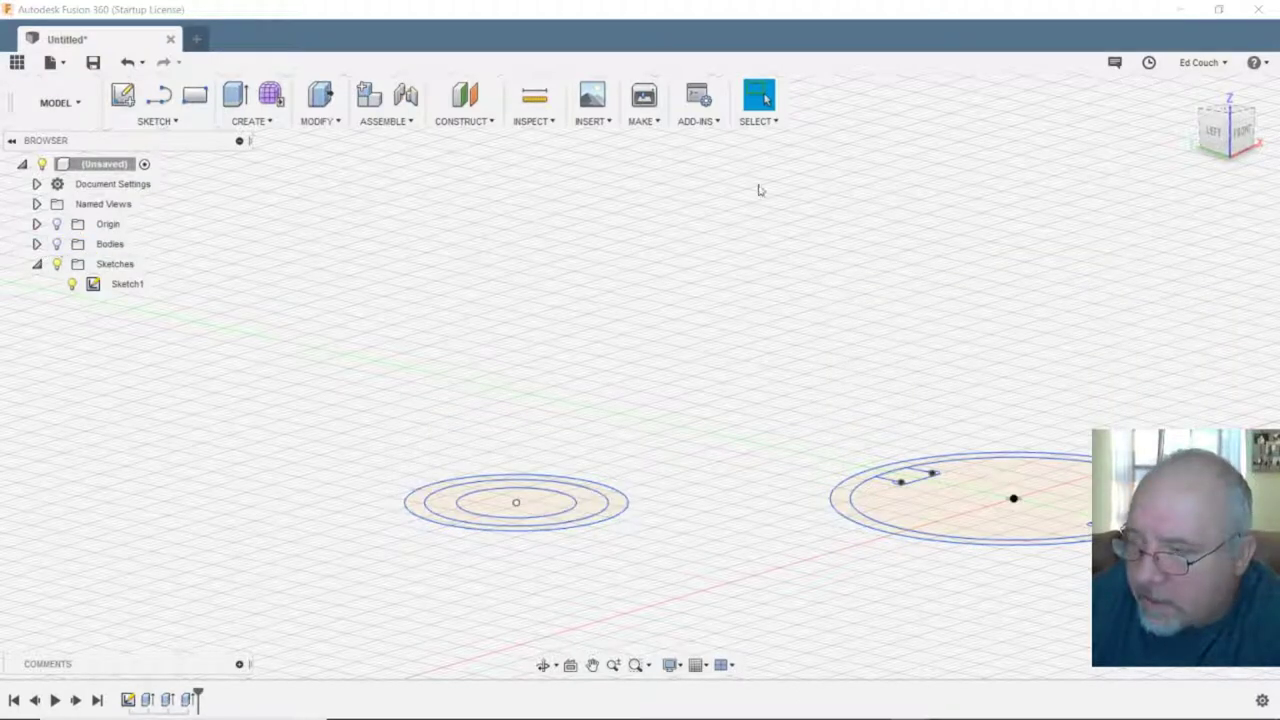
pyautogui.click(1243, 134)
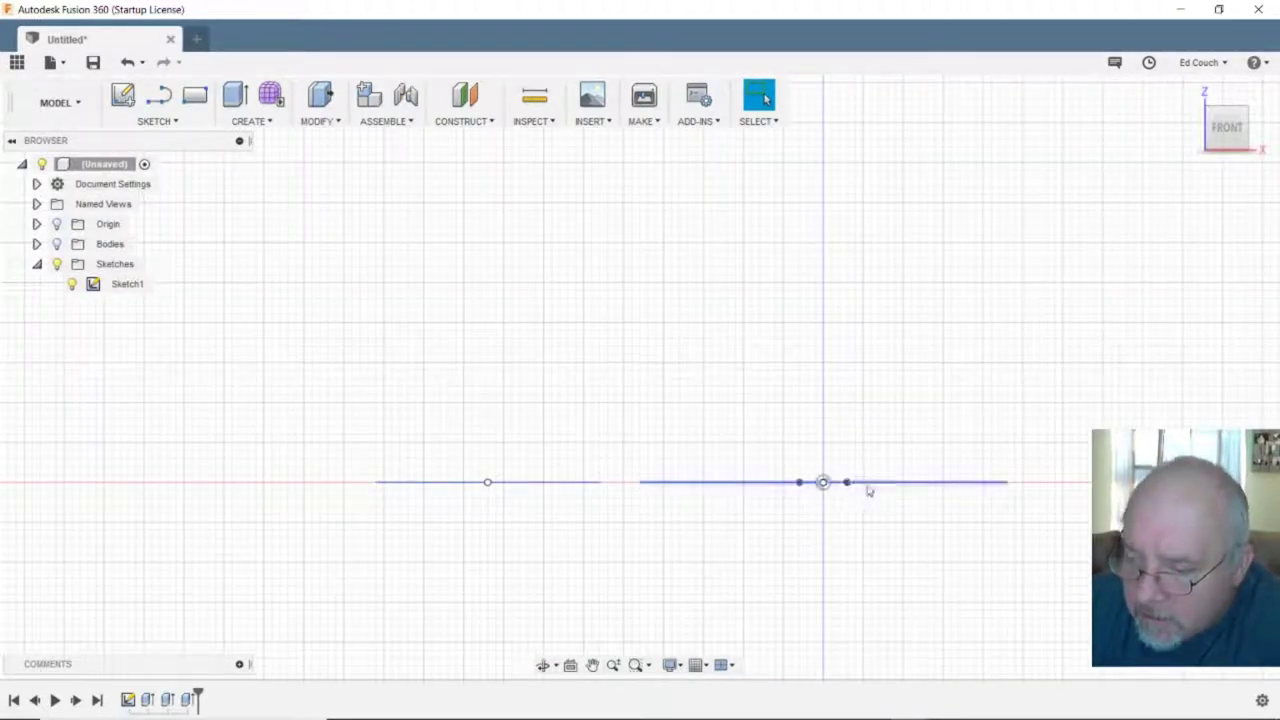
pyautogui.click(862, 488)
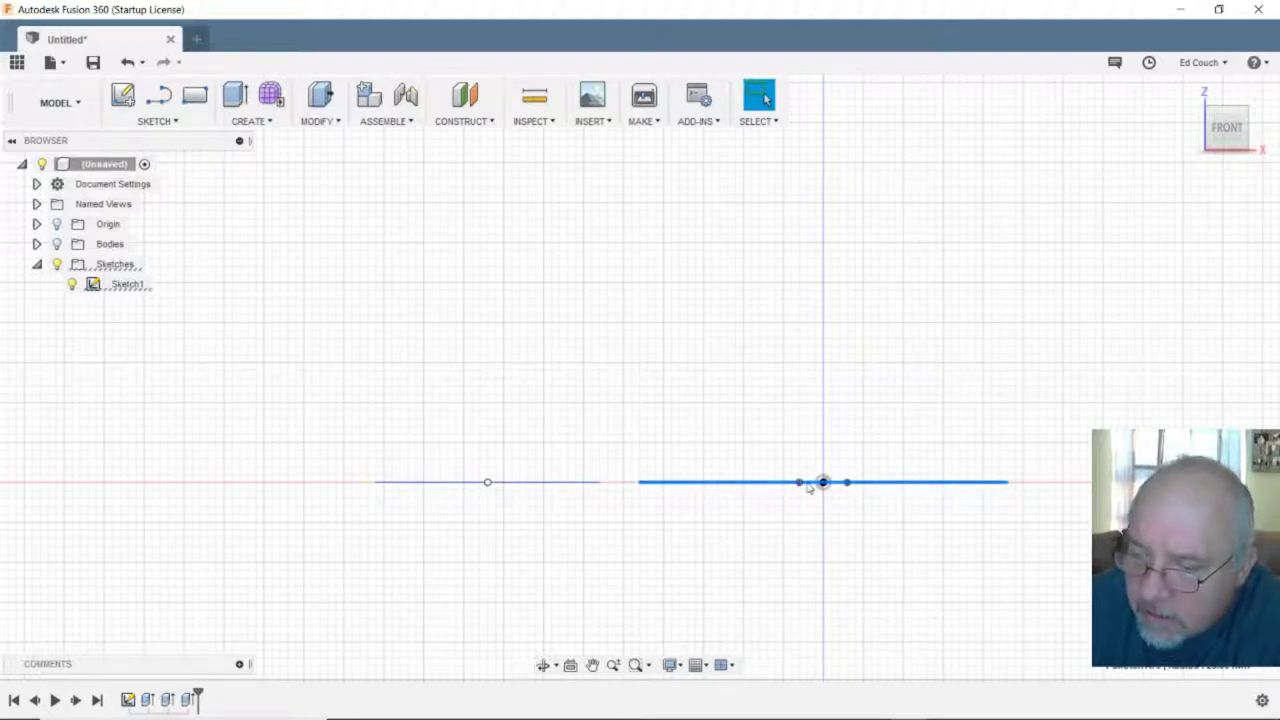
pyautogui.click(823, 484)
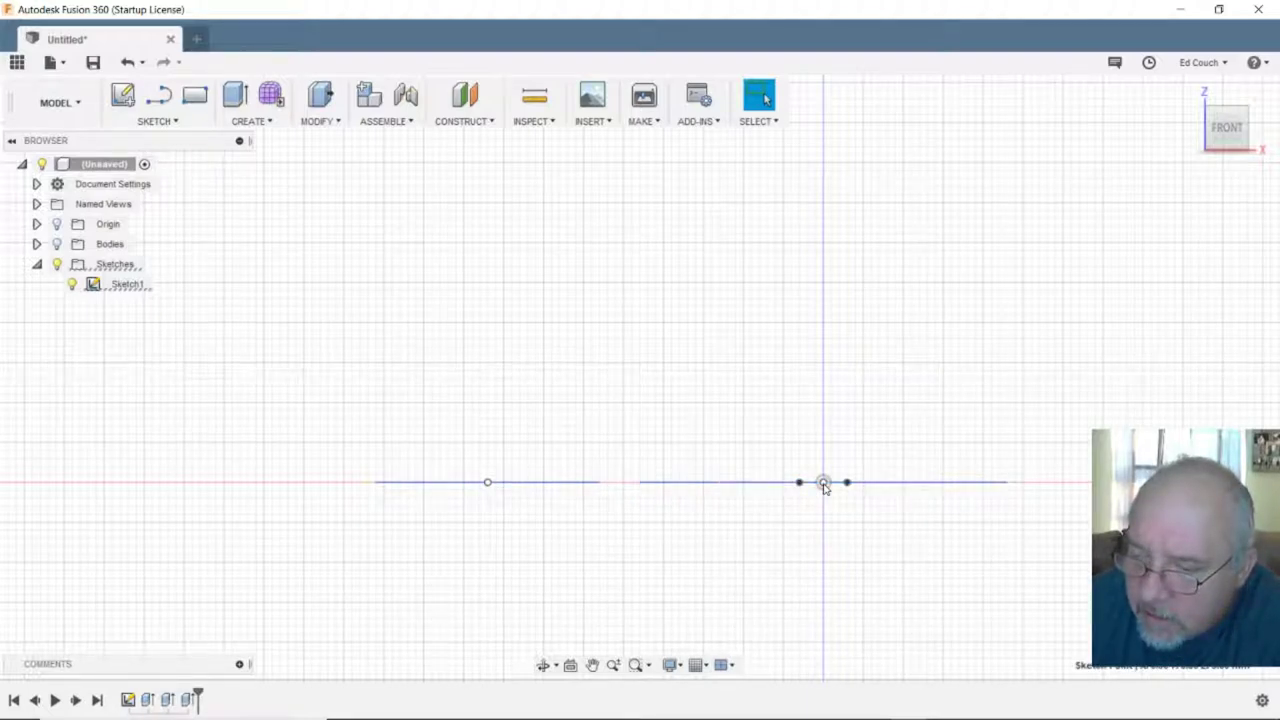
pyautogui.click(742, 487)
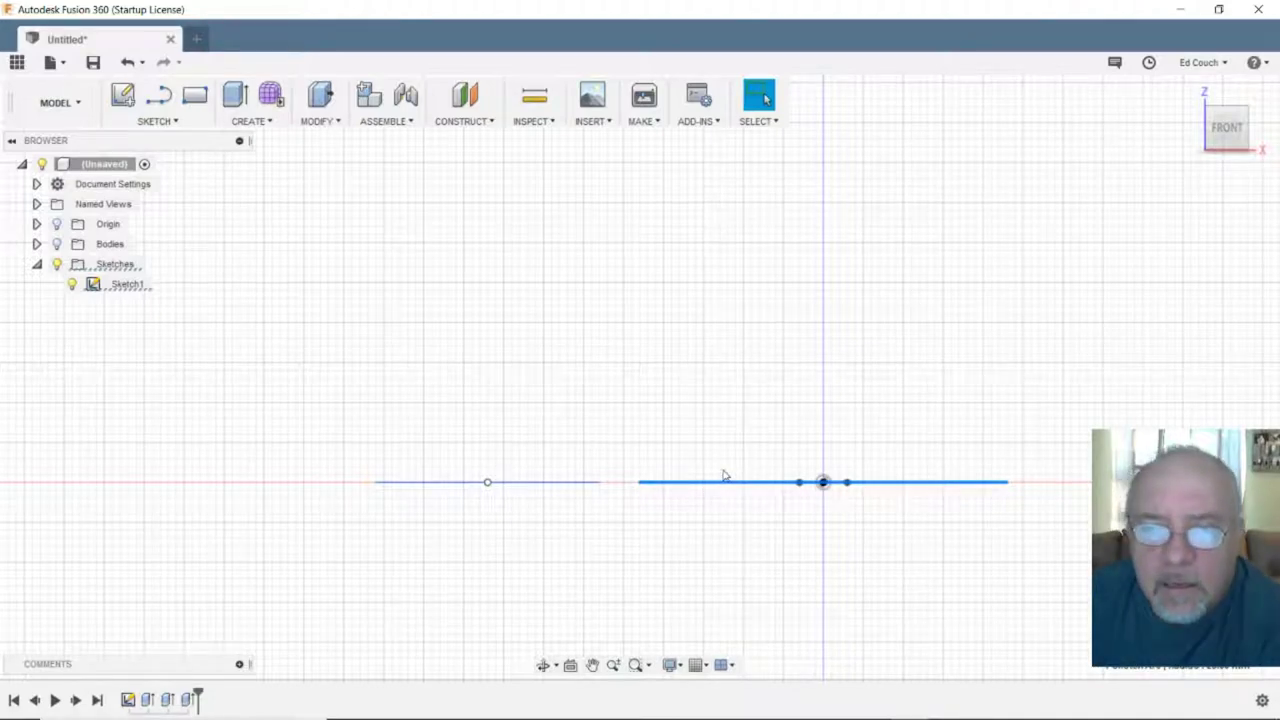
pyautogui.click(334, 122)
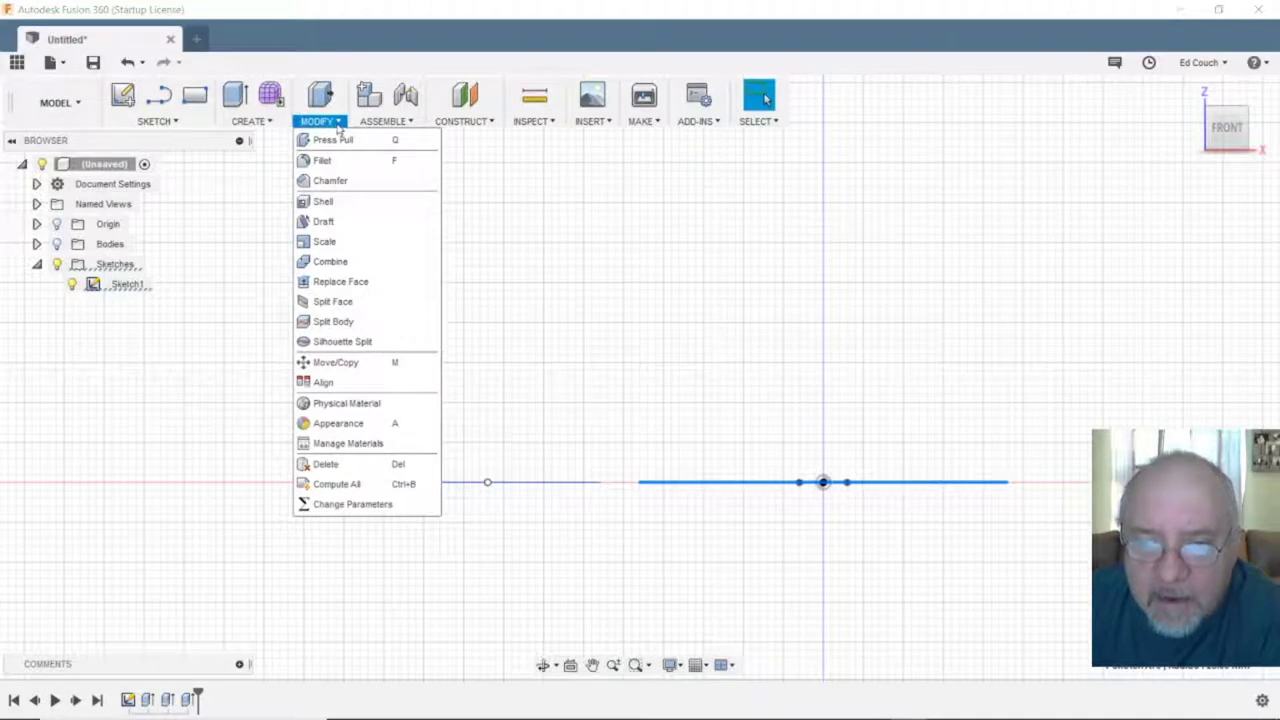
pyautogui.click(362, 366)
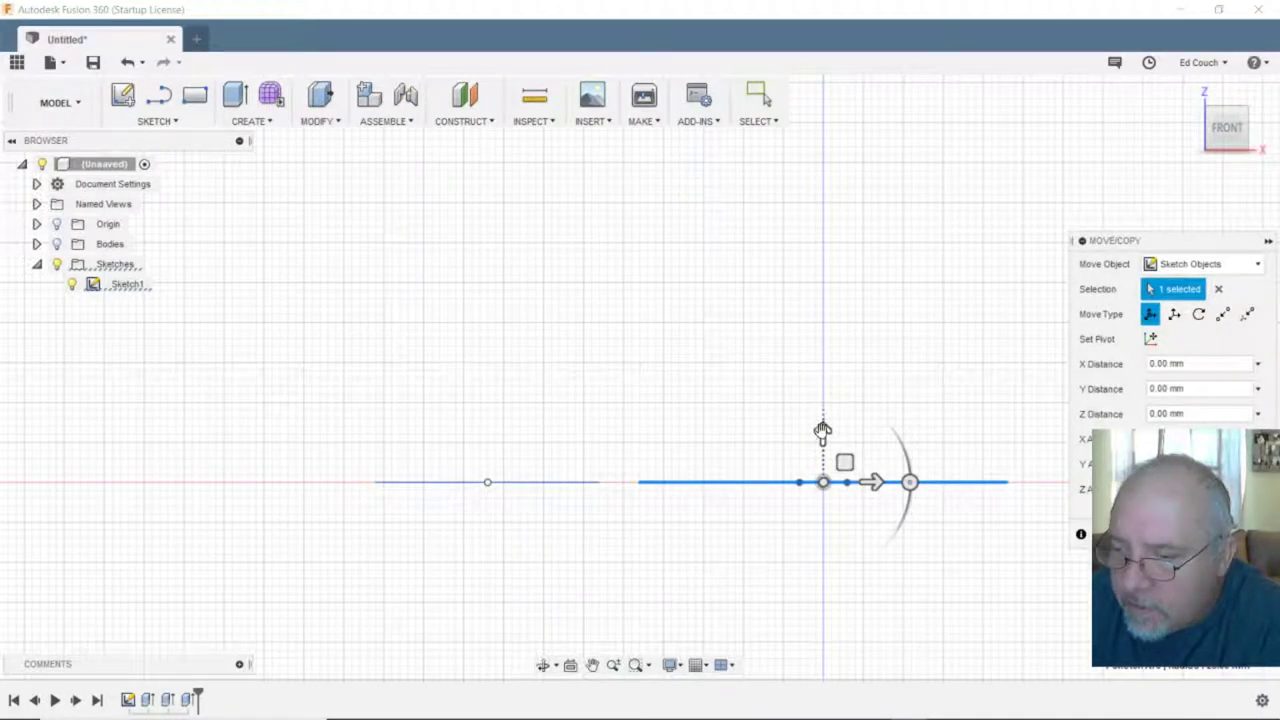
pyautogui.moveTo(821, 430); pyautogui.dragTo(820, 231)
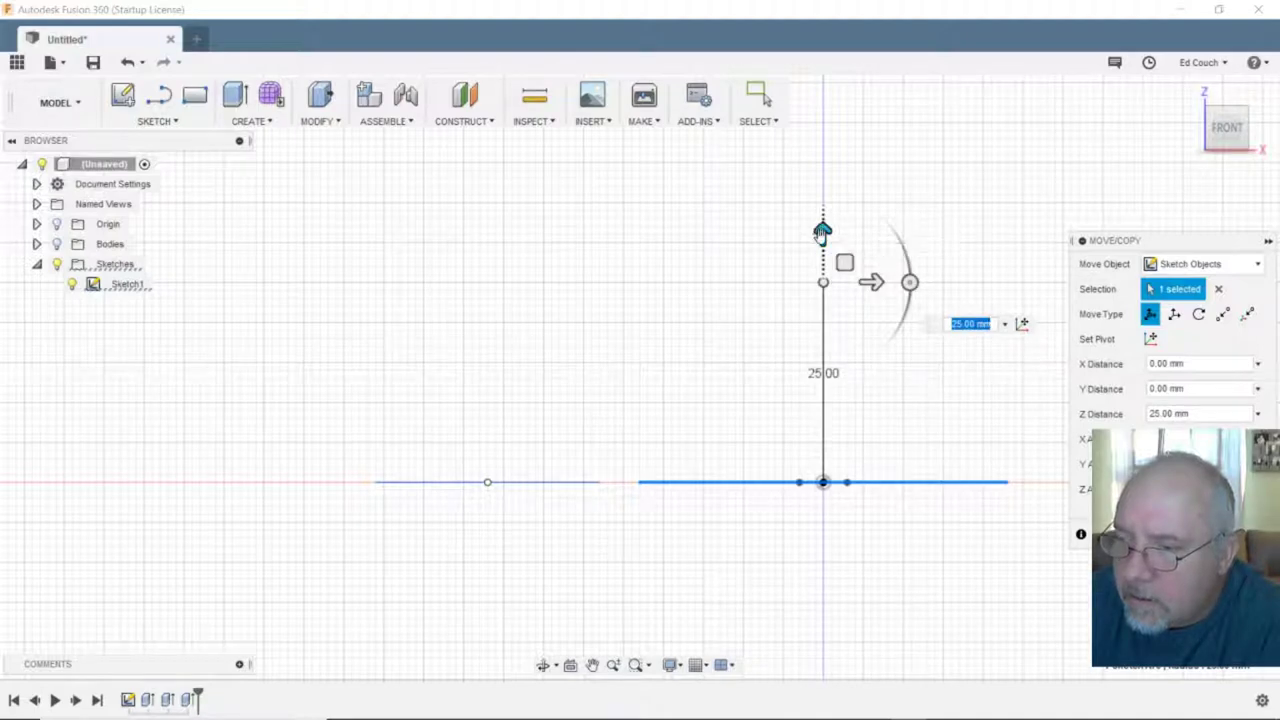
pyautogui.press('Escape')
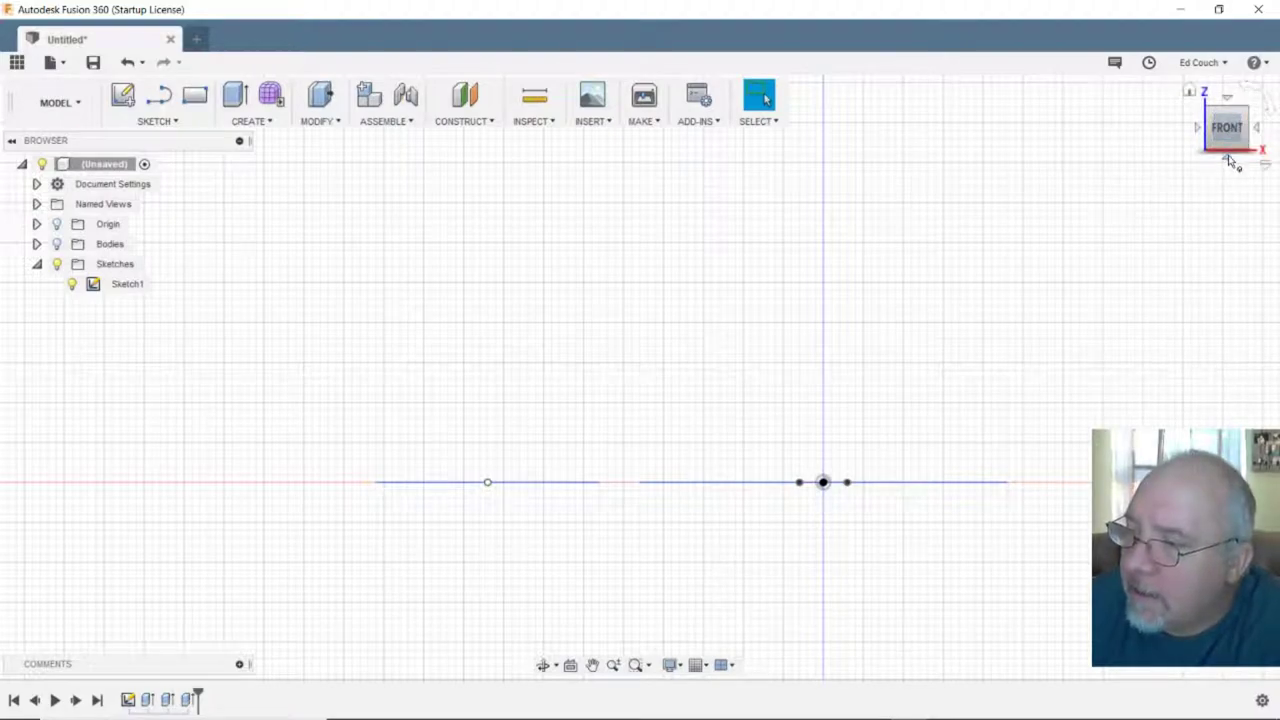
pyautogui.click(1230, 160)
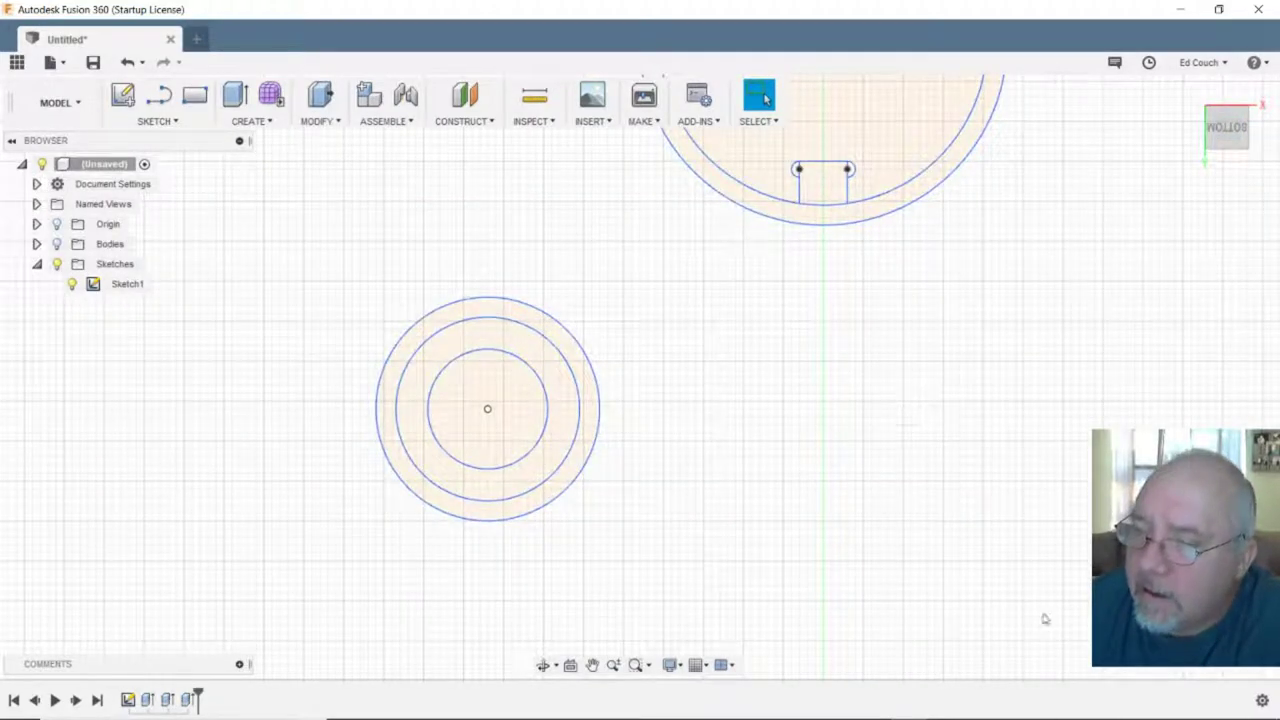
# - Window-select the large ring sketch's circle profiles
pyautogui.scroll(-3, 1051, 588)
pyautogui.click(882, 231)
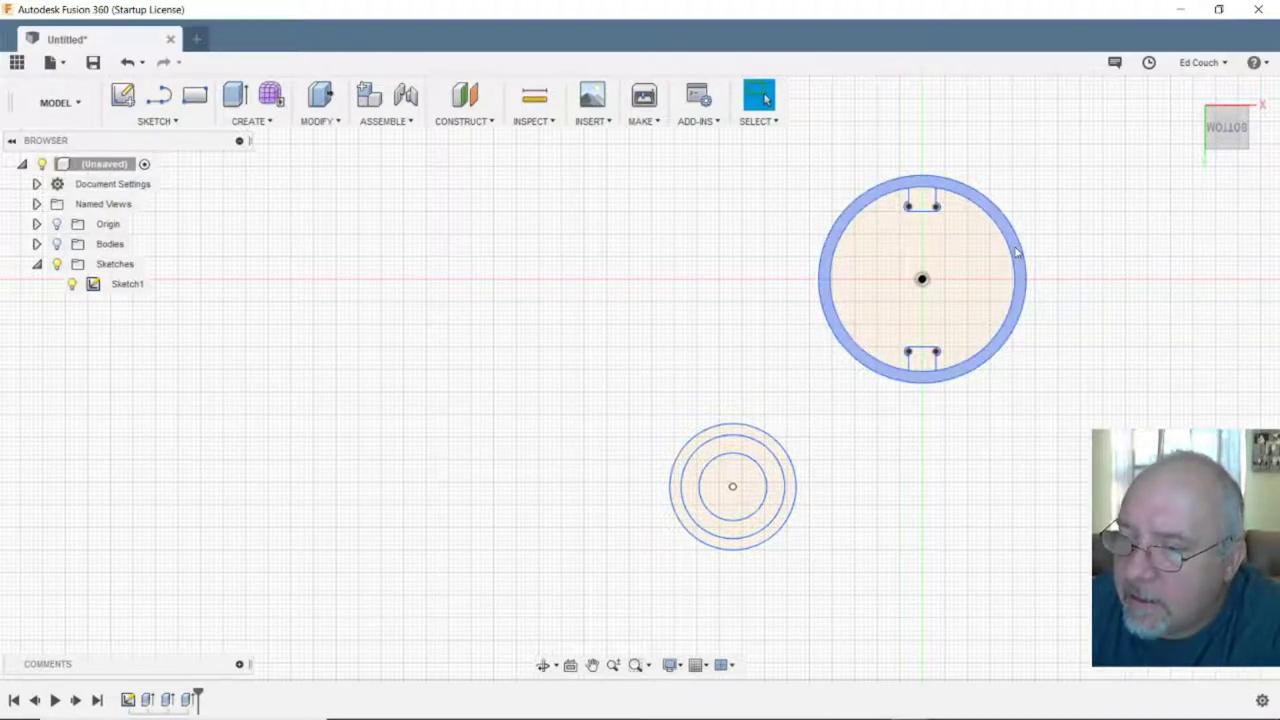
pyautogui.moveTo(815, 159)
pyautogui.mouseDown()
pyautogui.moveTo(866, 372)
pyautogui.moveTo(1103, 432)
pyautogui.moveTo(1040, 414)
pyautogui.mouseUp()
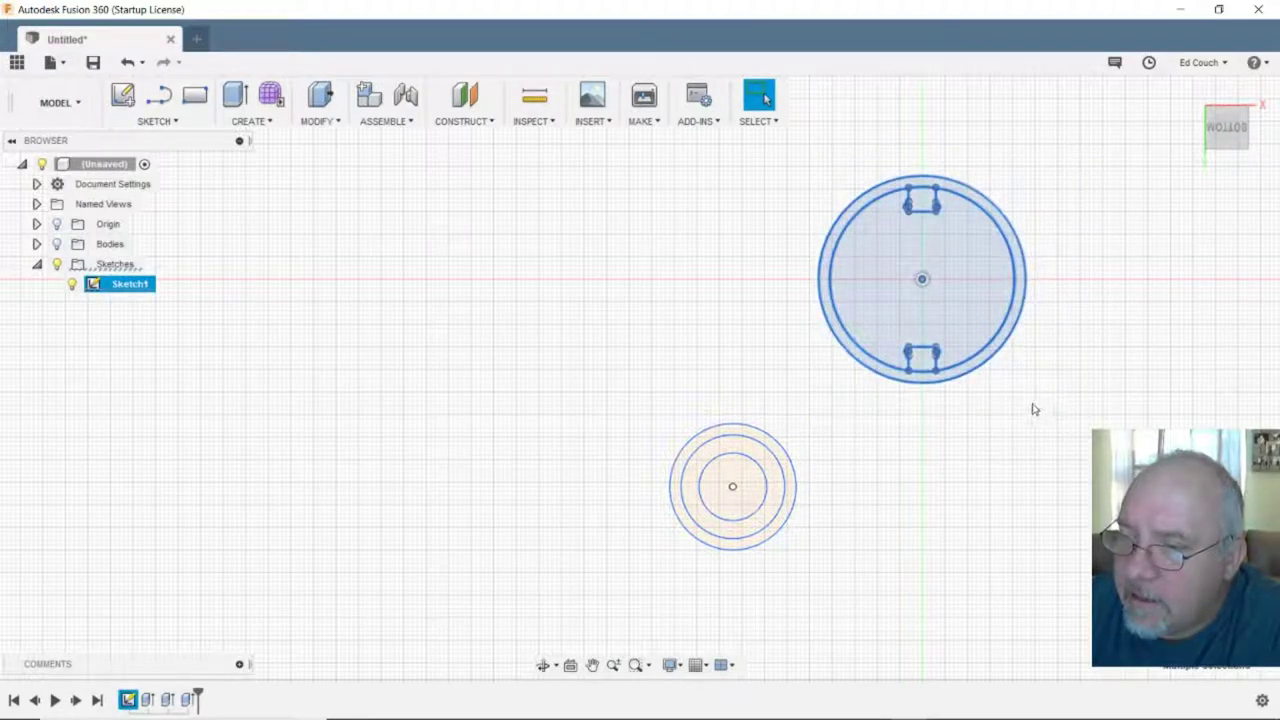
# - Create a 25 mm offset plane from the selected profiles and view from the Back
pyautogui.click(470, 121)
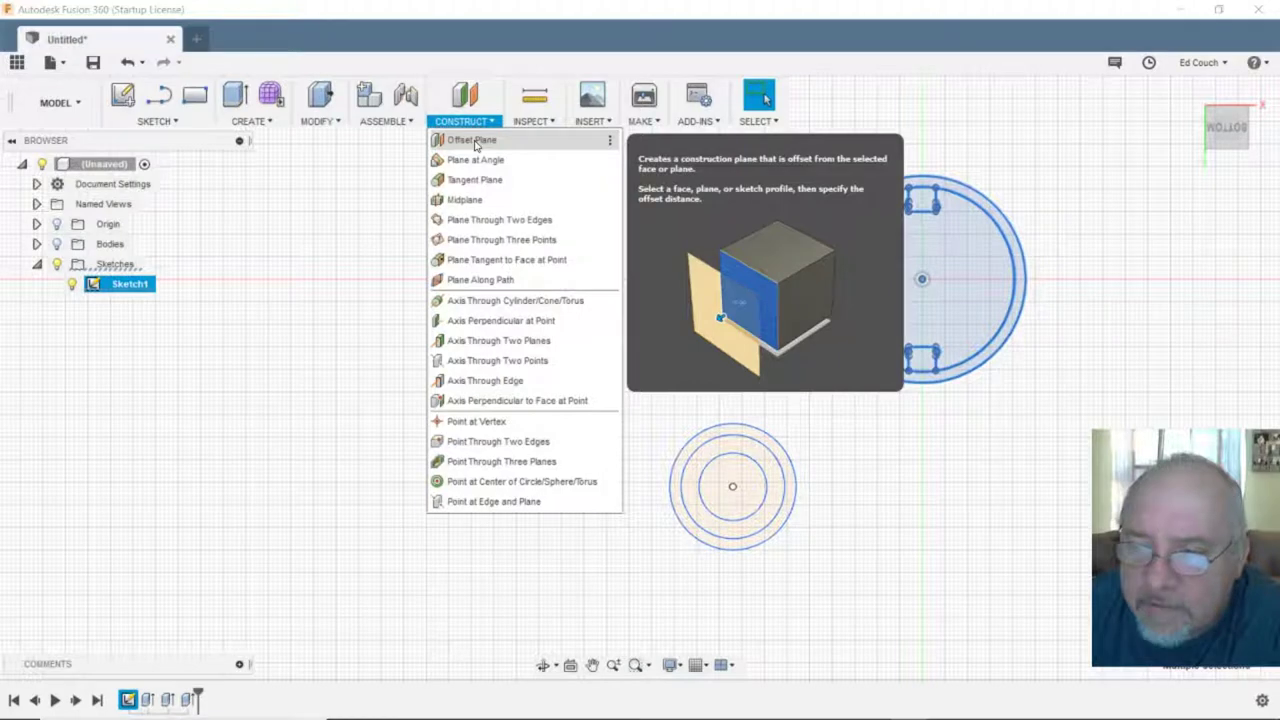
pyautogui.click(474, 141)
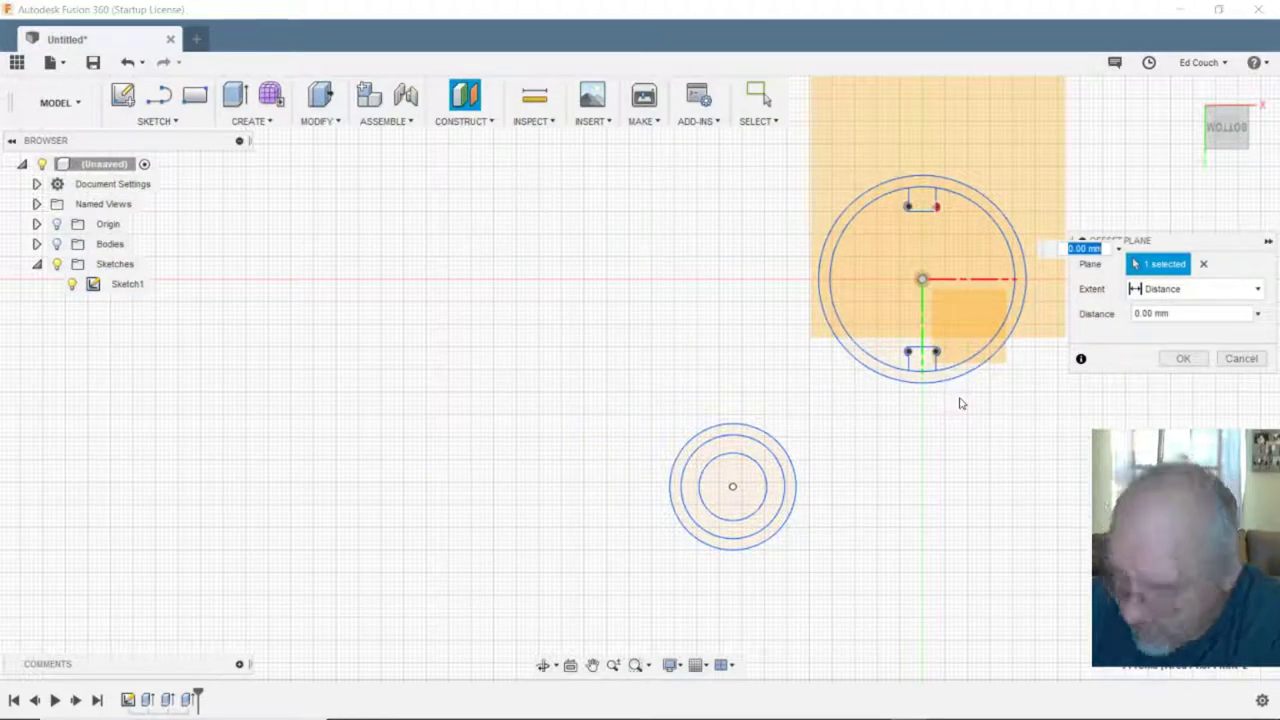
pyautogui.write('25')
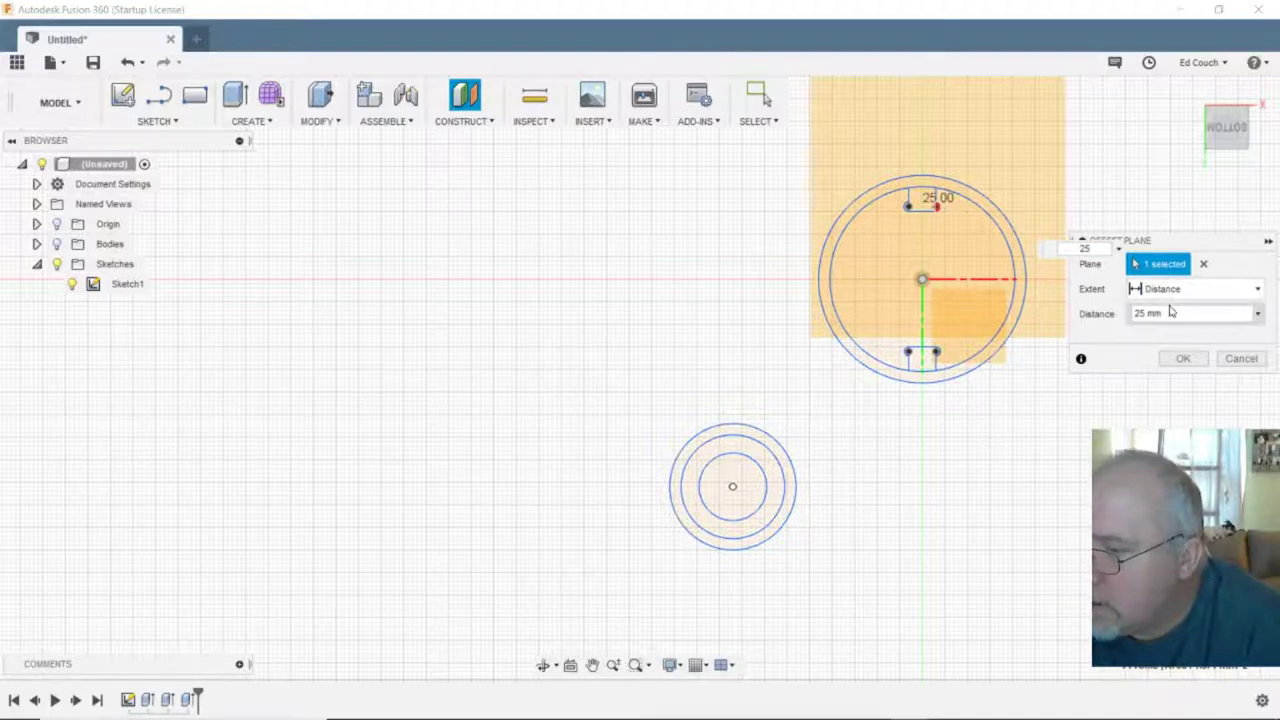
pyautogui.click(1180, 360)
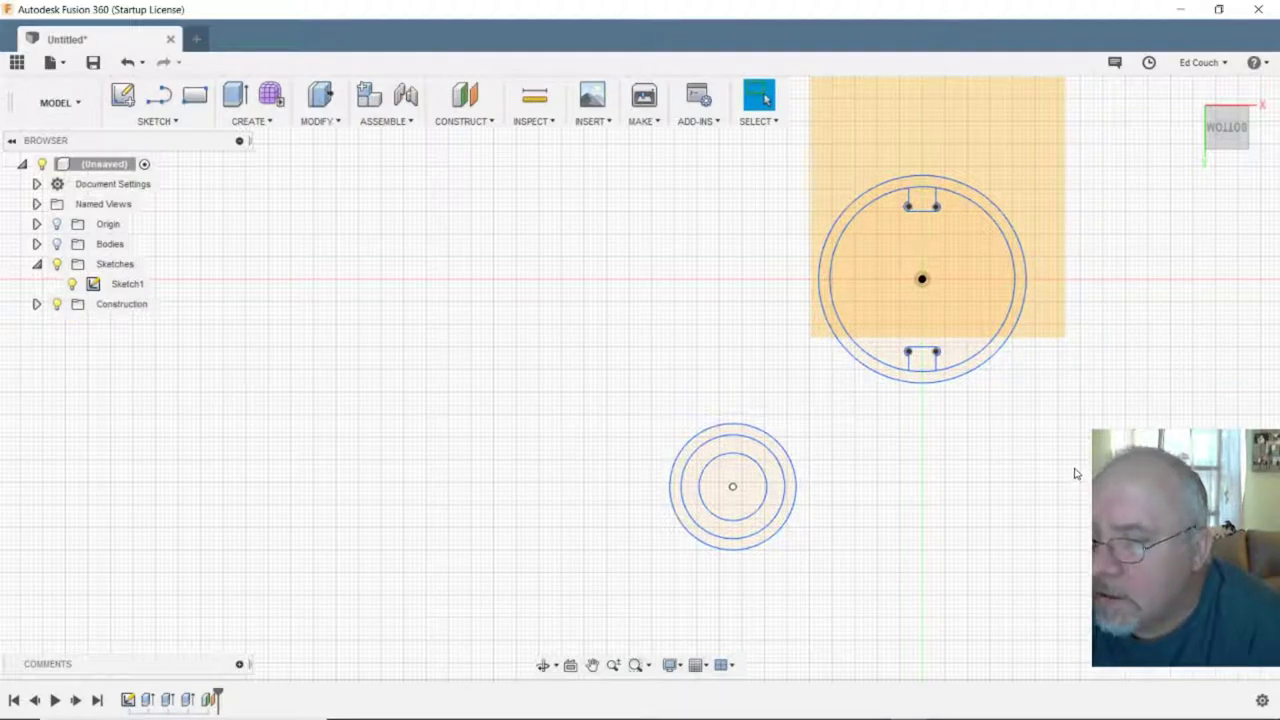
pyautogui.click(1231, 160)
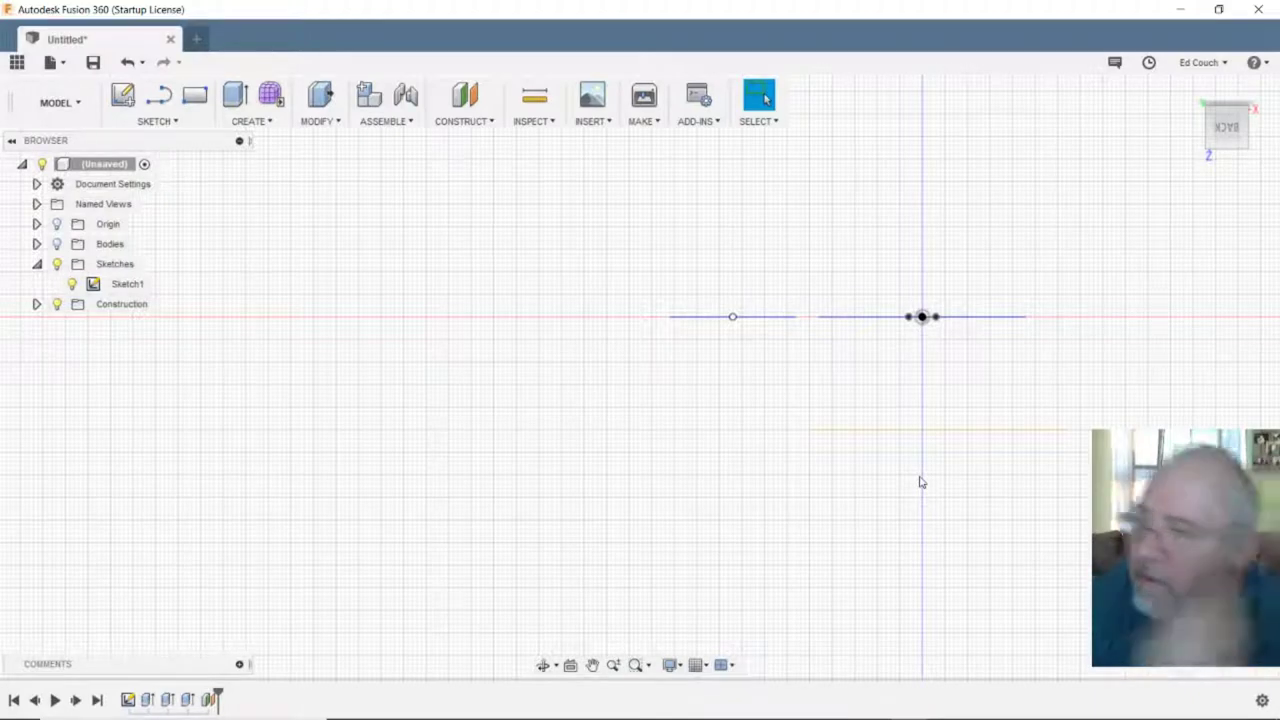
# - Edit the offset plane feature to change its distance to -25 mm
pyautogui.rightClick(208, 700)
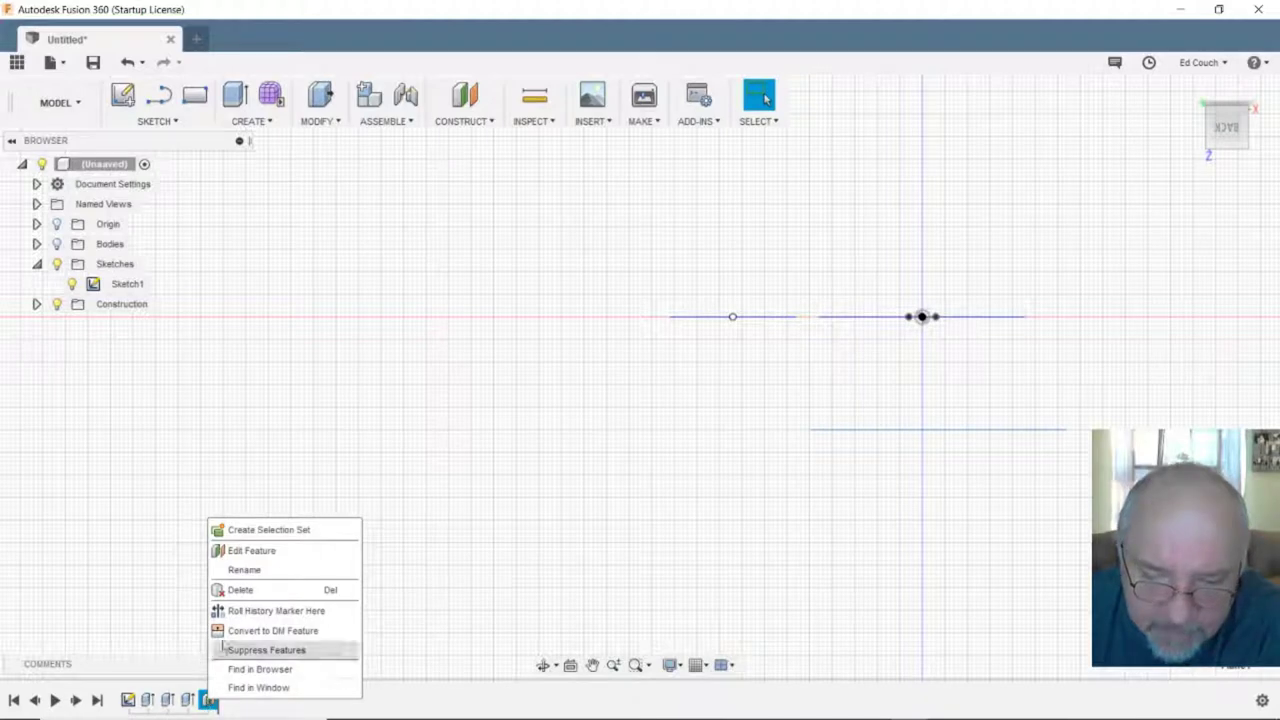
pyautogui.click(255, 551)
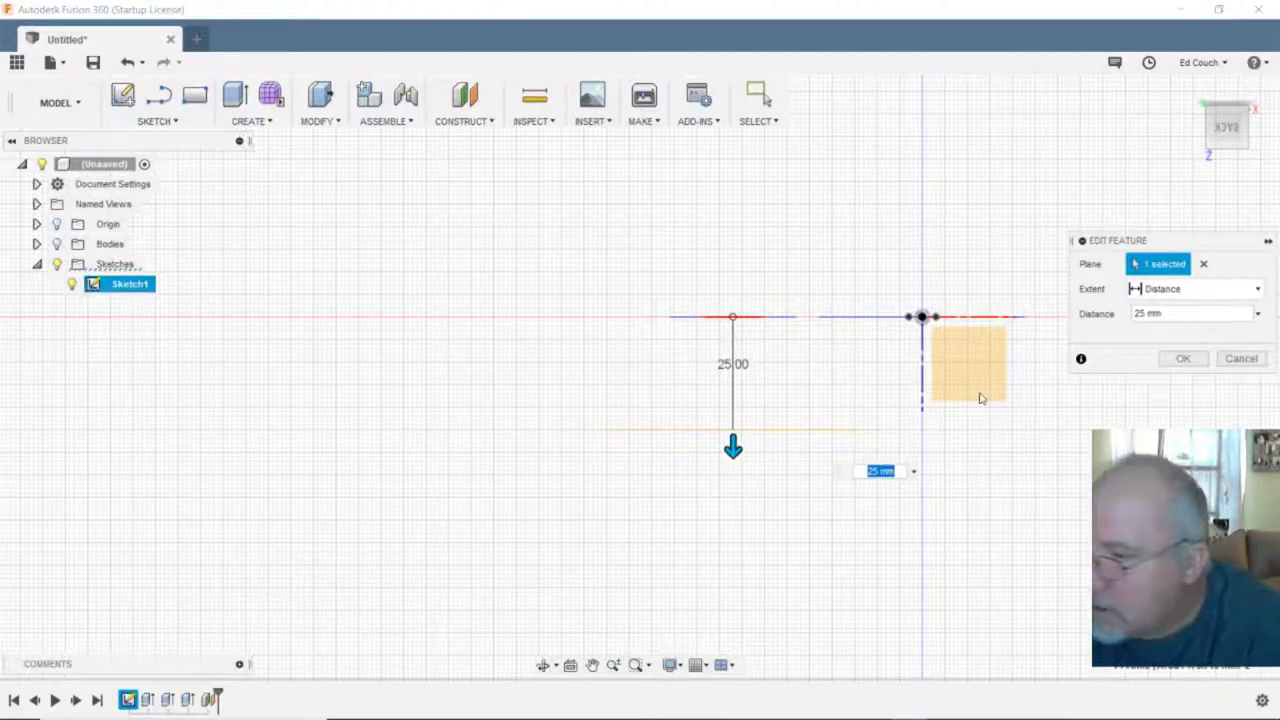
pyautogui.click(1135, 313)
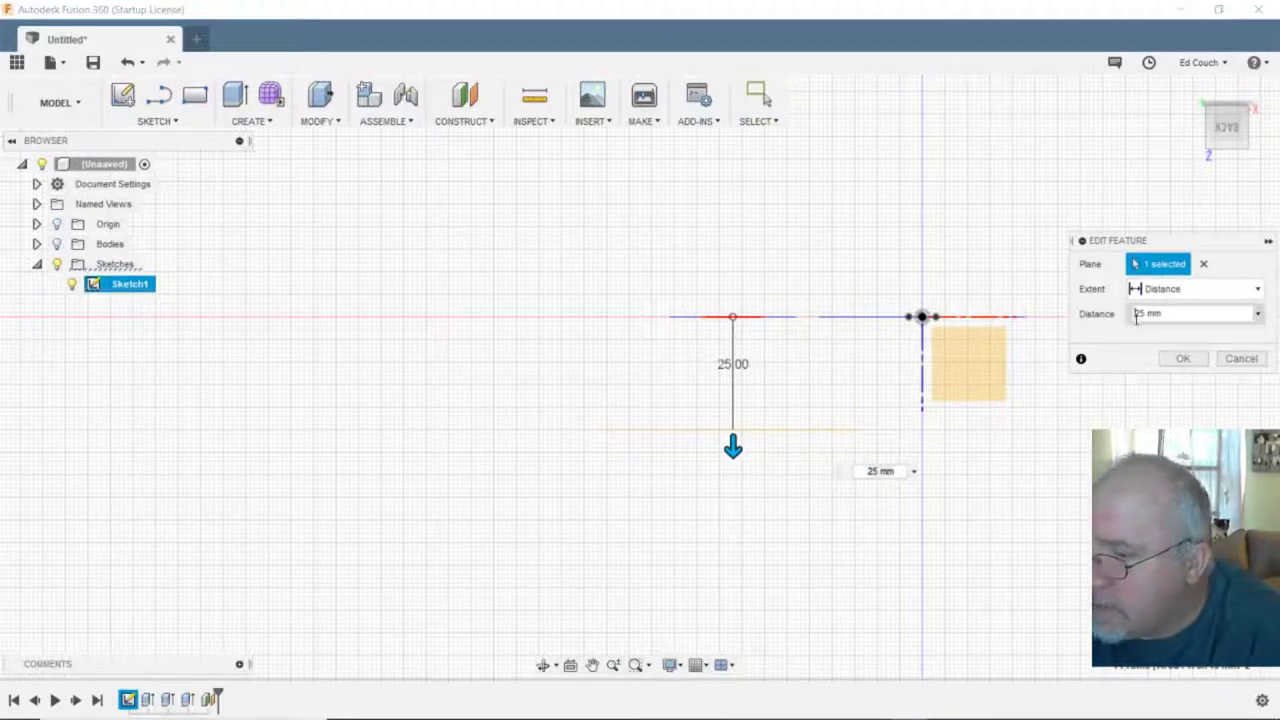
pyautogui.write('-')
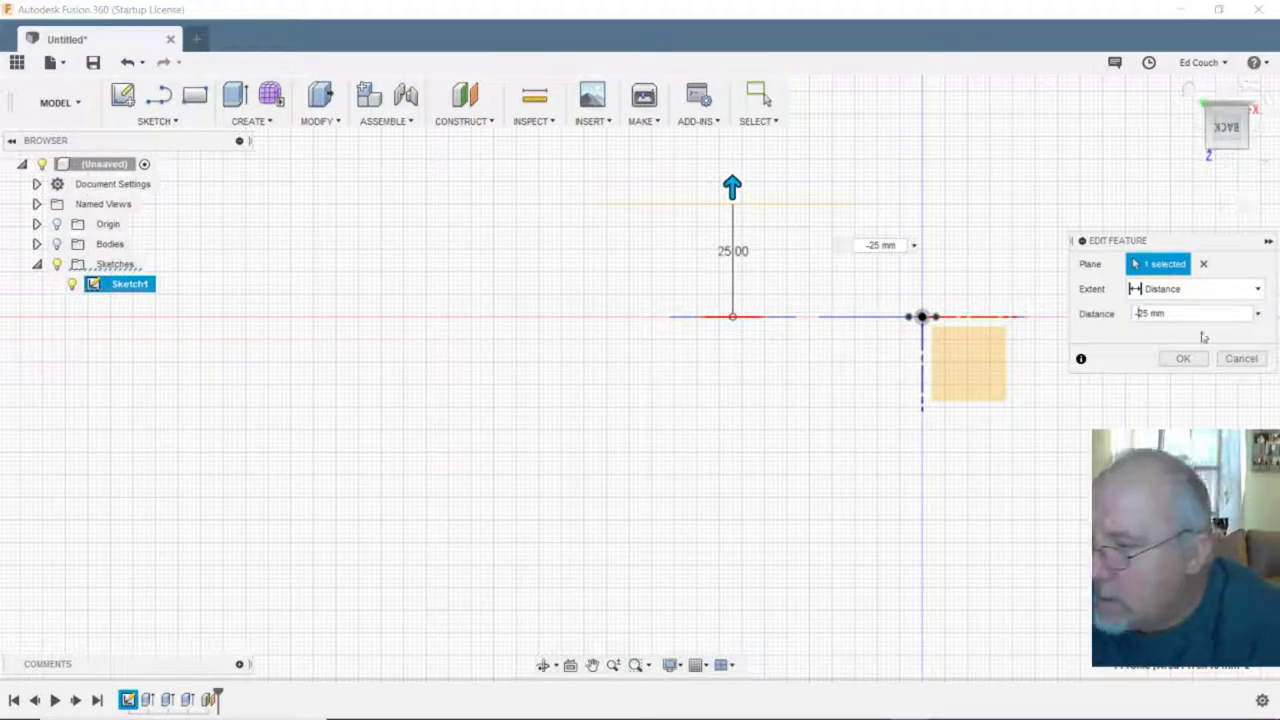
pyautogui.click(1182, 362)
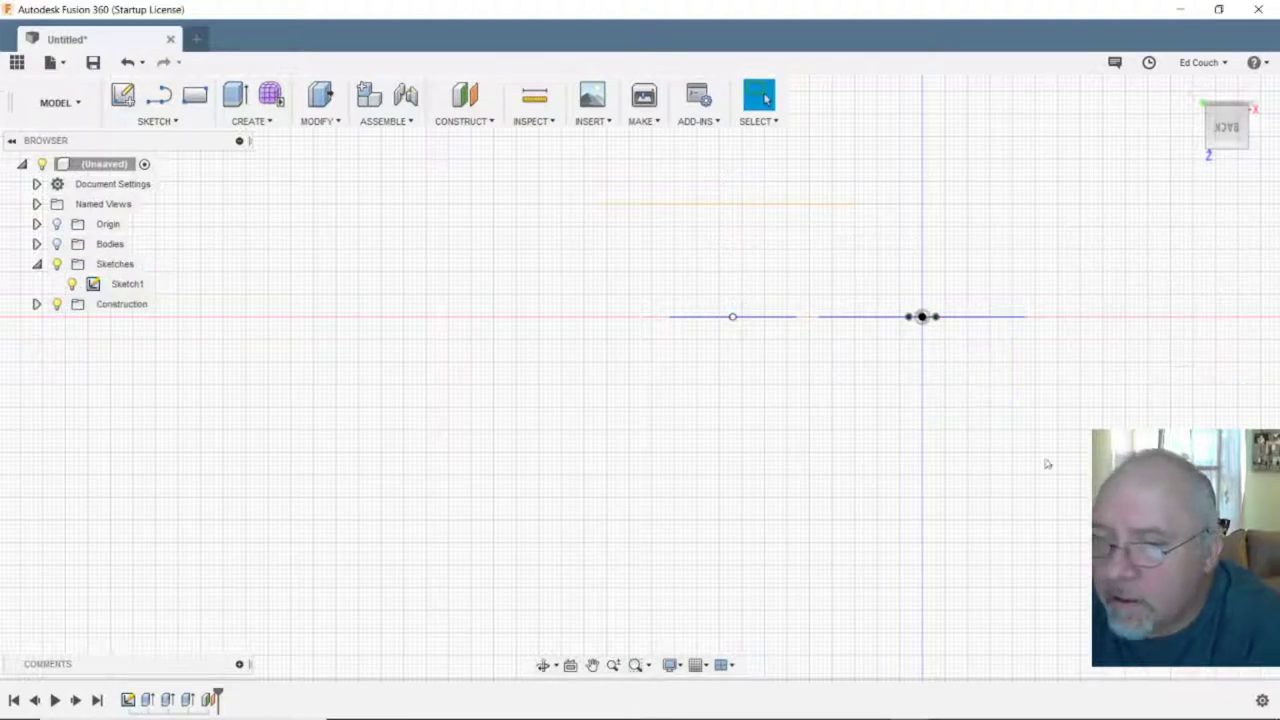
# - Look straight down from the Top view and start Move/Copy with M
pyautogui.moveTo(997, 483)
pyautogui.mouseDown(button='middle')
pyautogui.moveTo(997, 526)
pyautogui.moveTo(943, 557)
pyautogui.moveTo(852, 556)
pyautogui.mouseUp(button='middle')
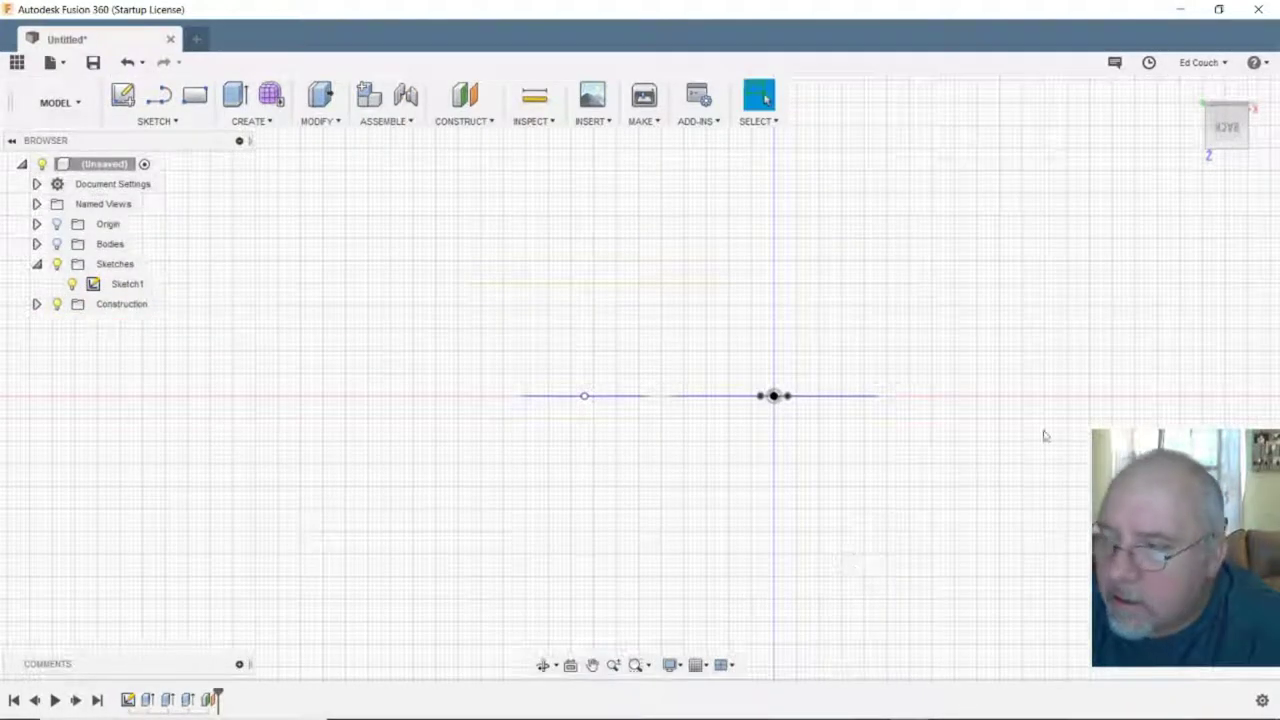
pyautogui.keyDown('shift'); pyautogui.moveTo(1052, 277); pyautogui.dragTo(1038, 310, button='middle'); pyautogui.keyUp('shift')
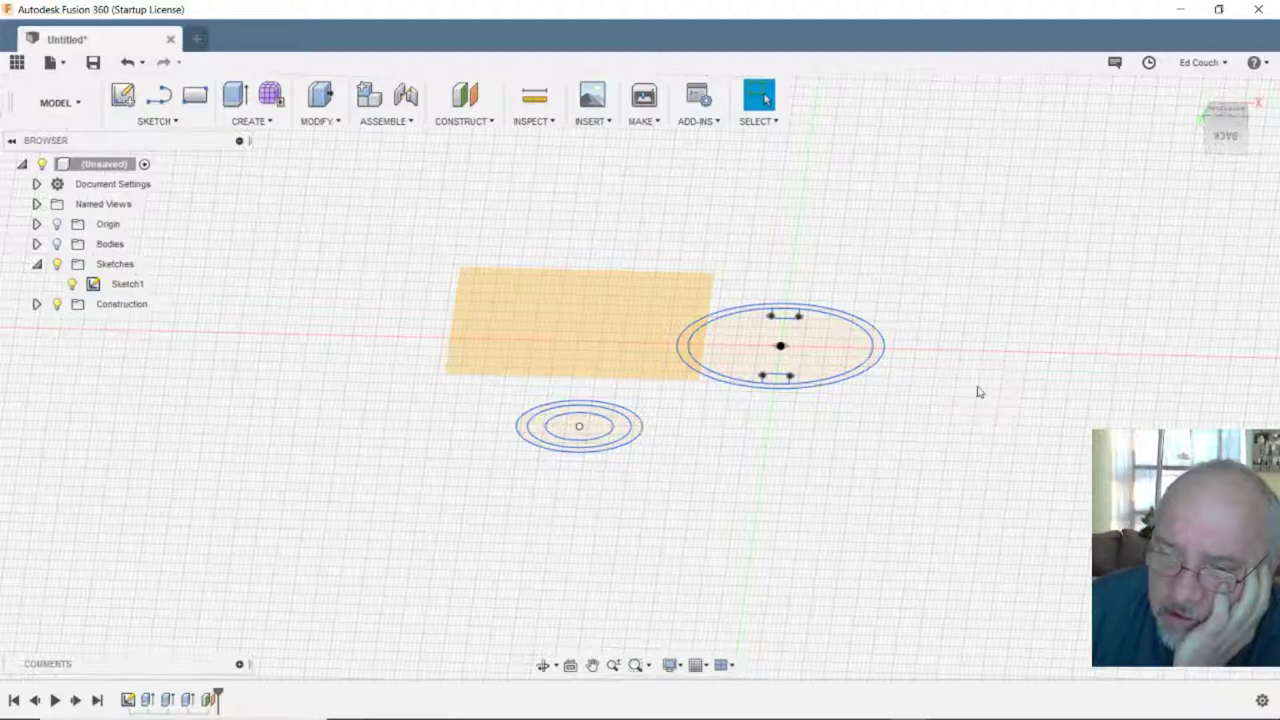
pyautogui.click(1228, 152)
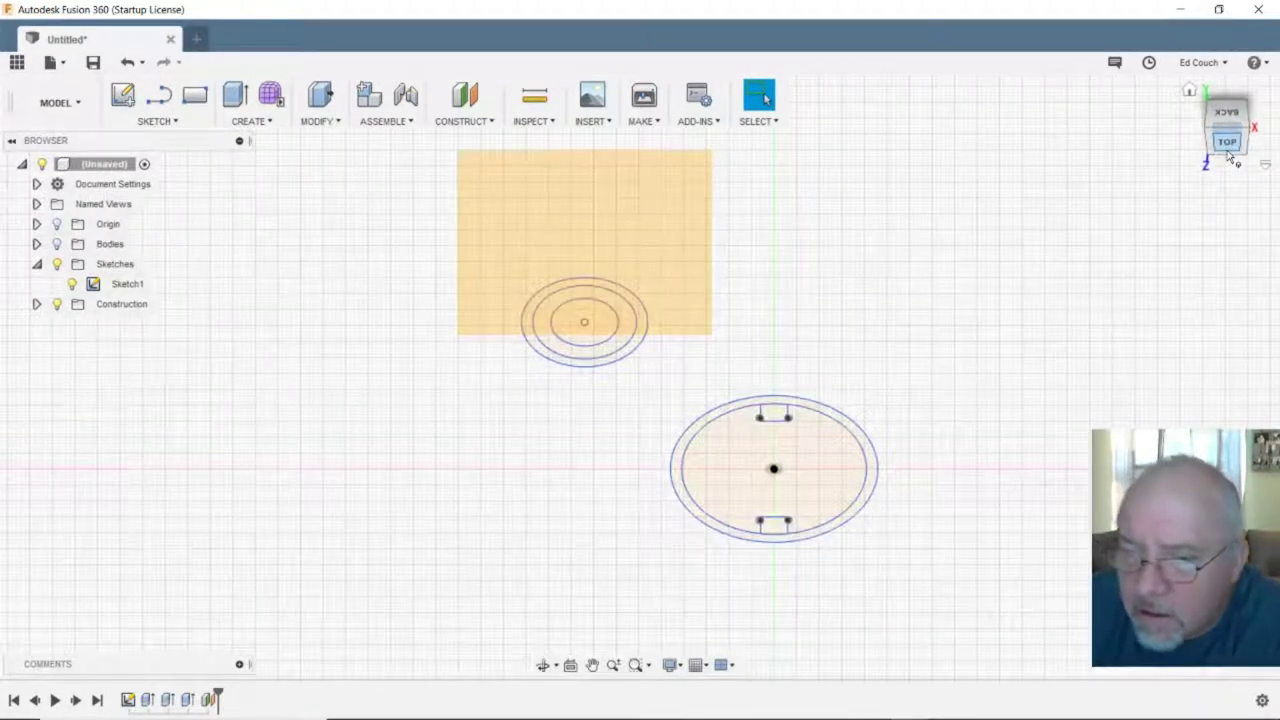
pyautogui.click(1234, 144)
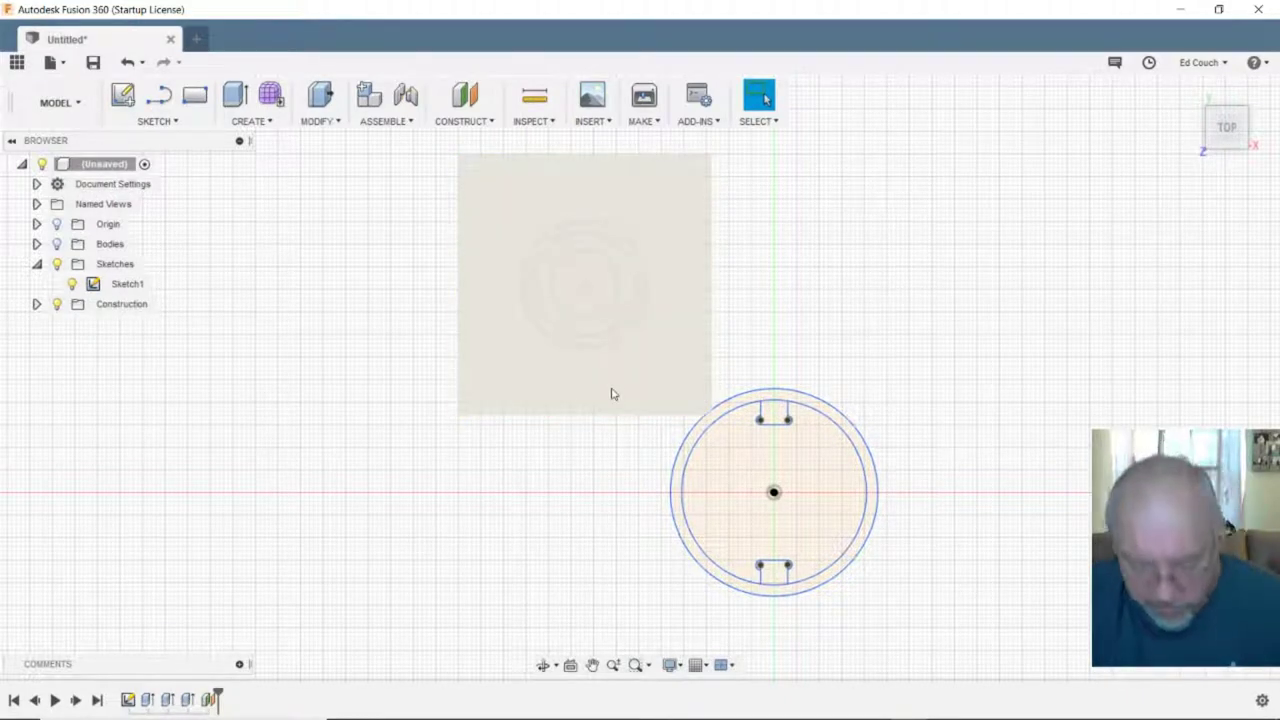
pyautogui.press('m')
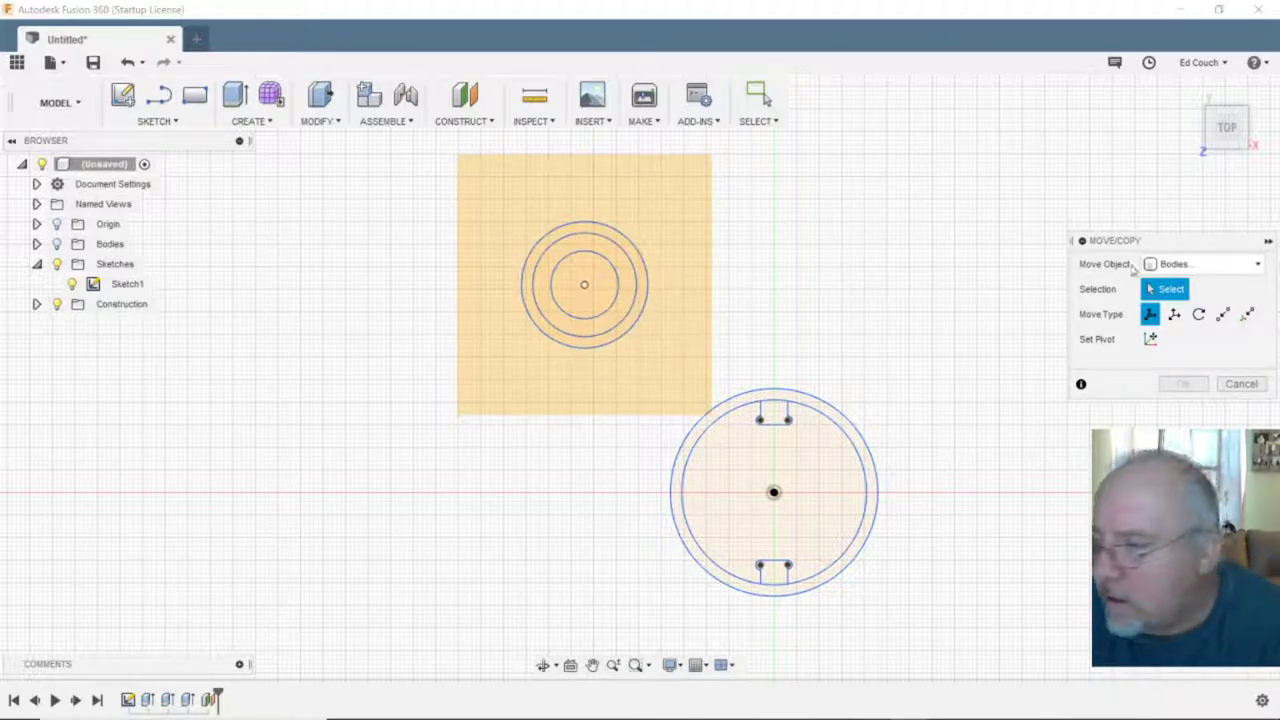
# - Set Move/Copy to act on Sketch Objects
pyautogui.click(1195, 264)
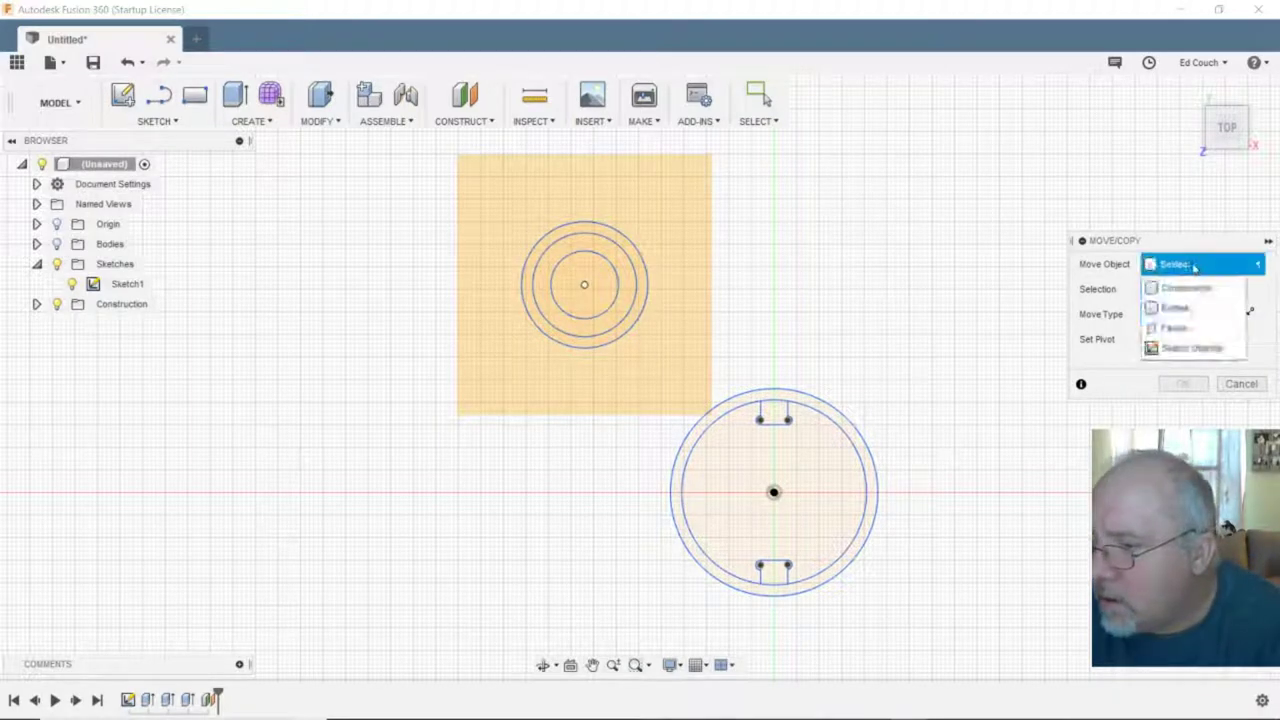
pyautogui.click(1192, 349)
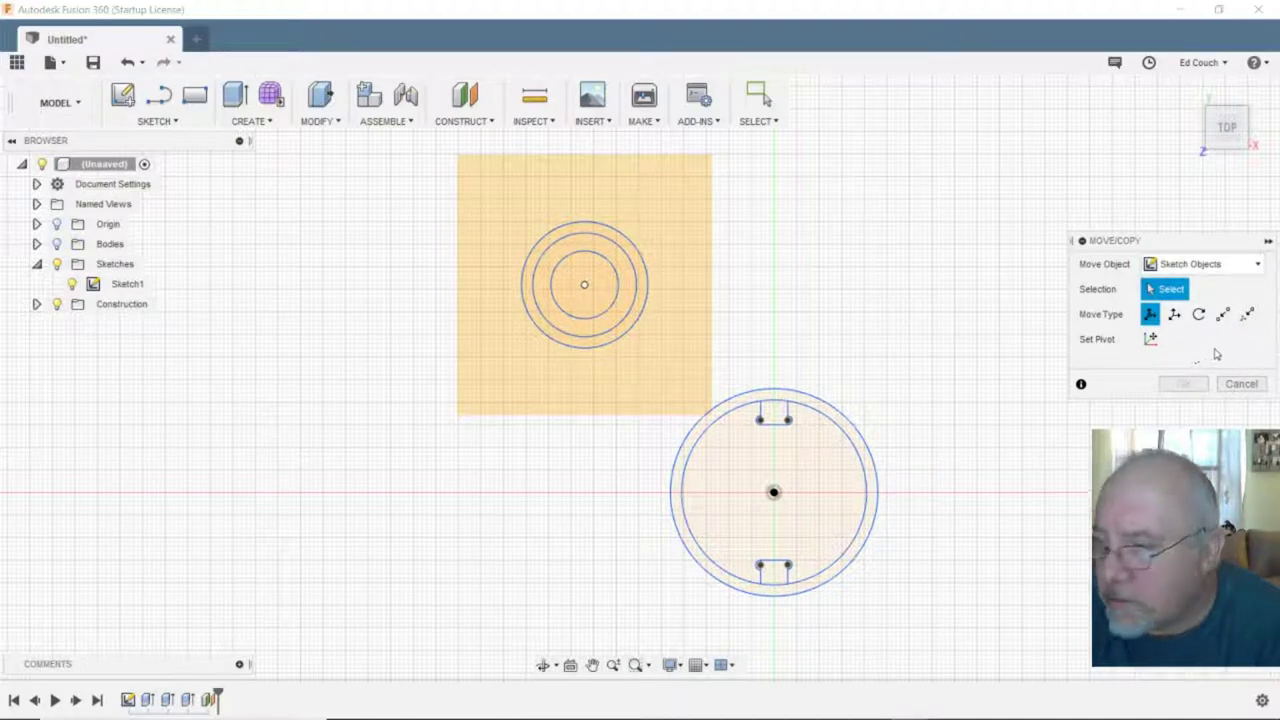
pyautogui.click(1203, 265)
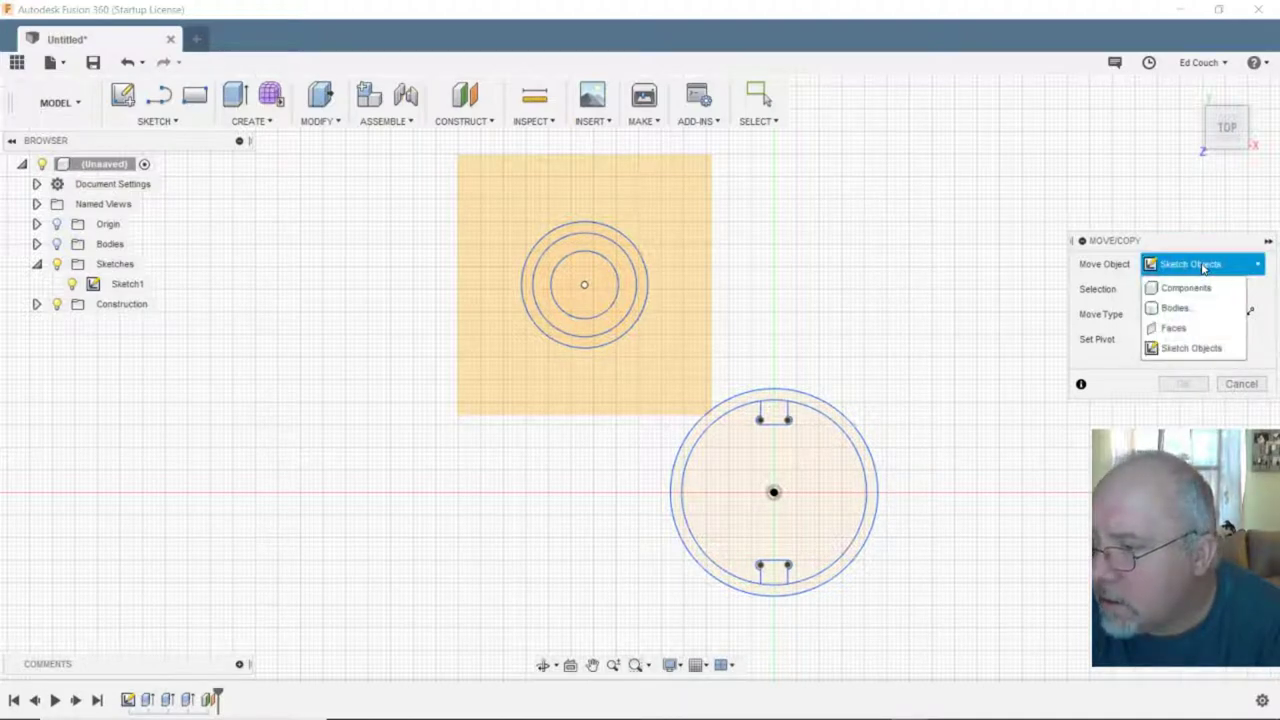
pyautogui.click(1203, 266)
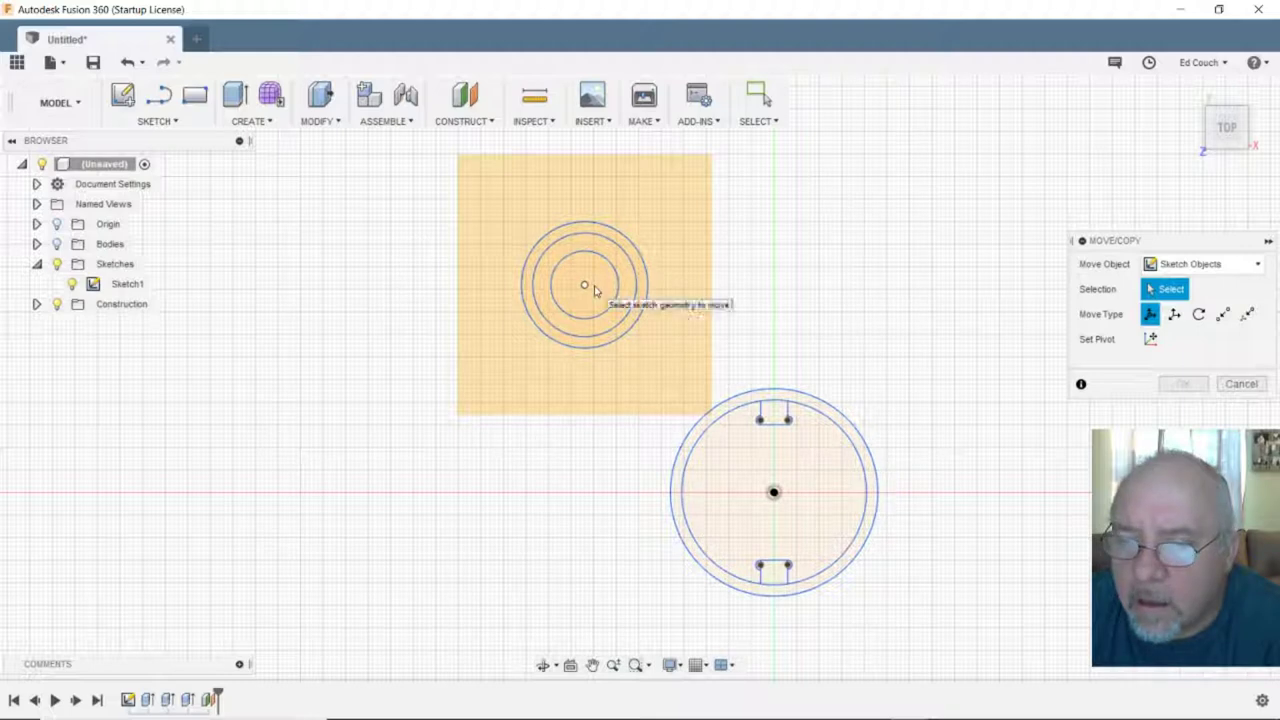
# - Test-select and deselect the middle circle, switch to Front view, and roll back the timeline
pyautogui.click(636, 286)
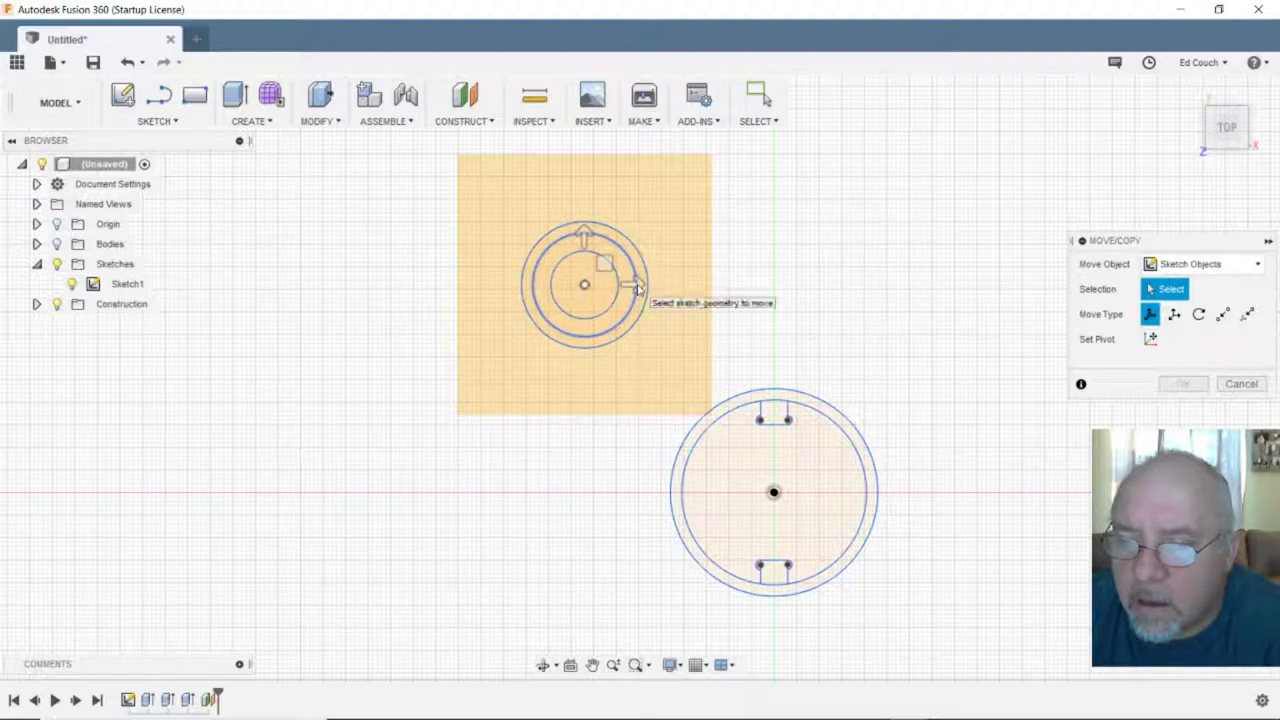
pyautogui.click(833, 264)
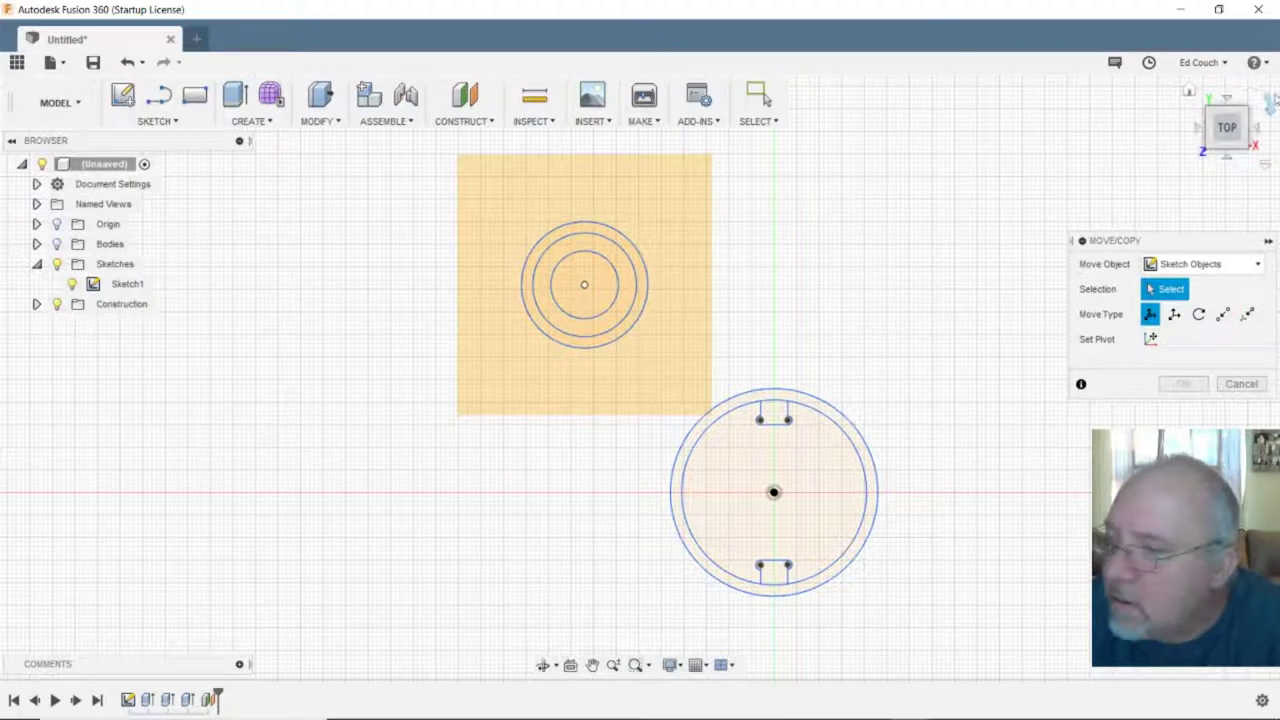
pyautogui.click(1228, 158)
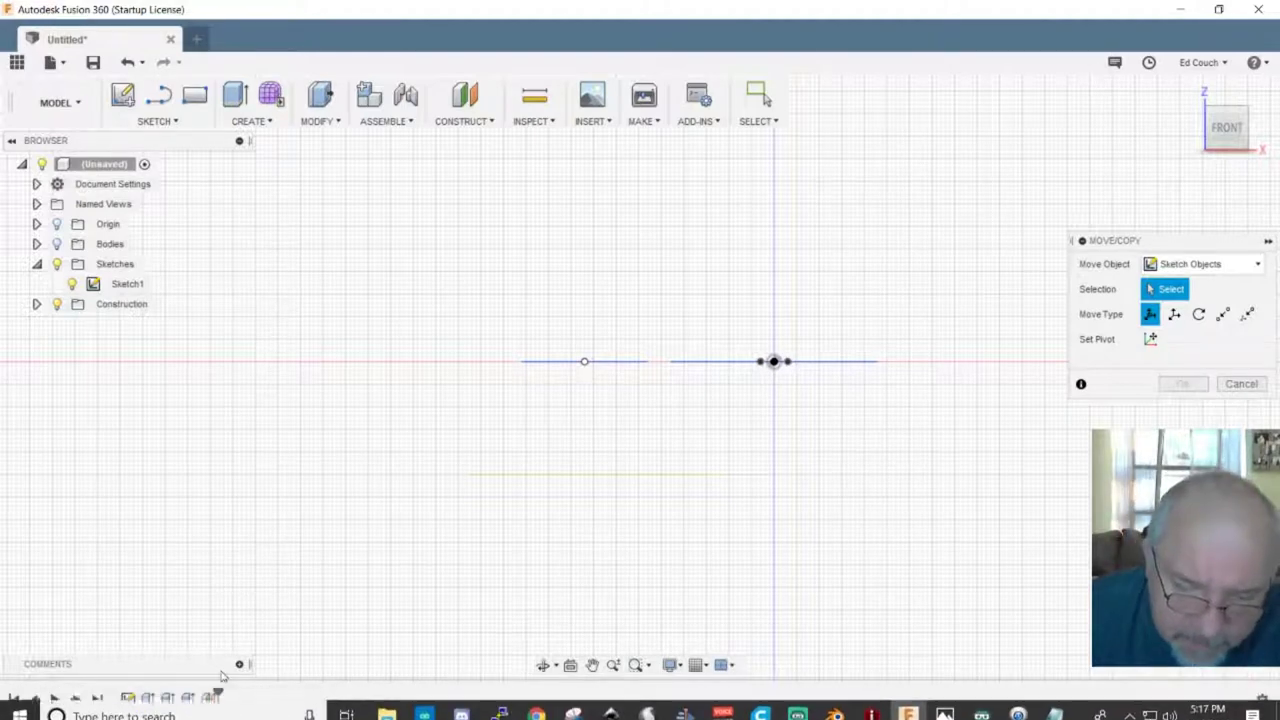
pyautogui.moveTo(218, 692); pyautogui.dragTo(195, 698)
# - Delete the unwanted Move feature from the timeline and pick the right-hand sketch line
pyautogui.rightClick(208, 704)
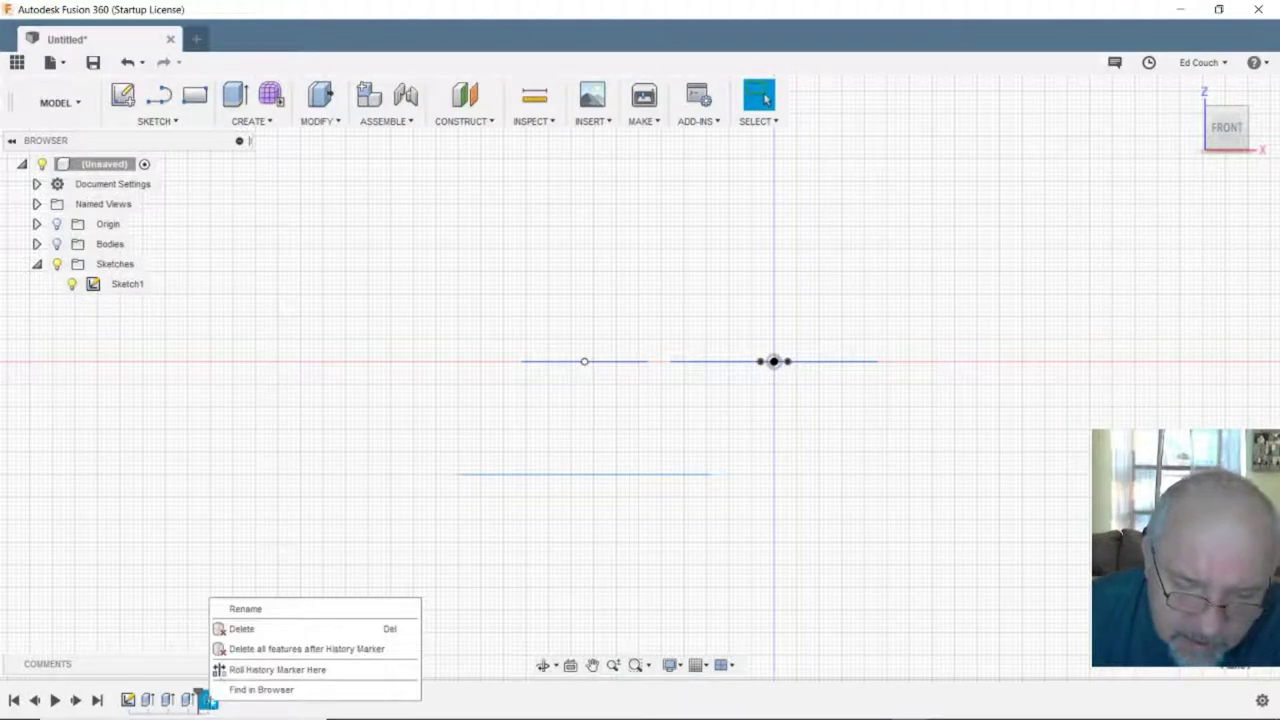
pyautogui.click(245, 627)
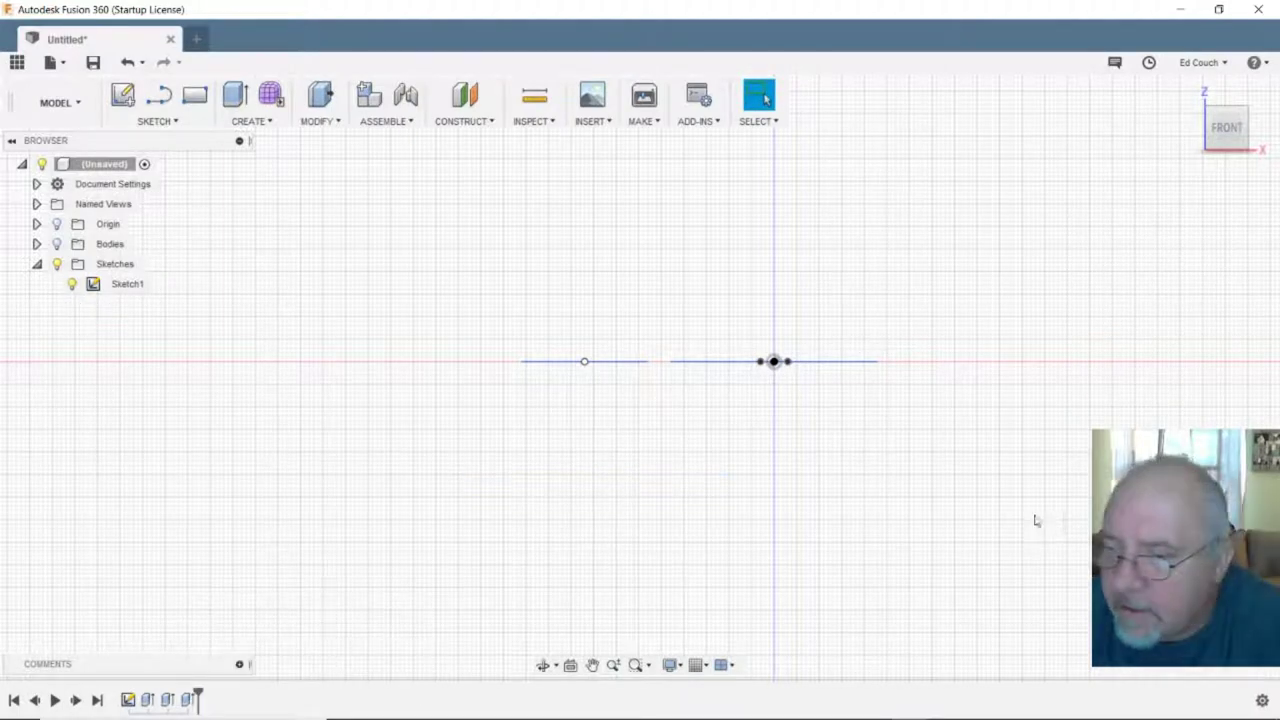
pyautogui.click(808, 368)
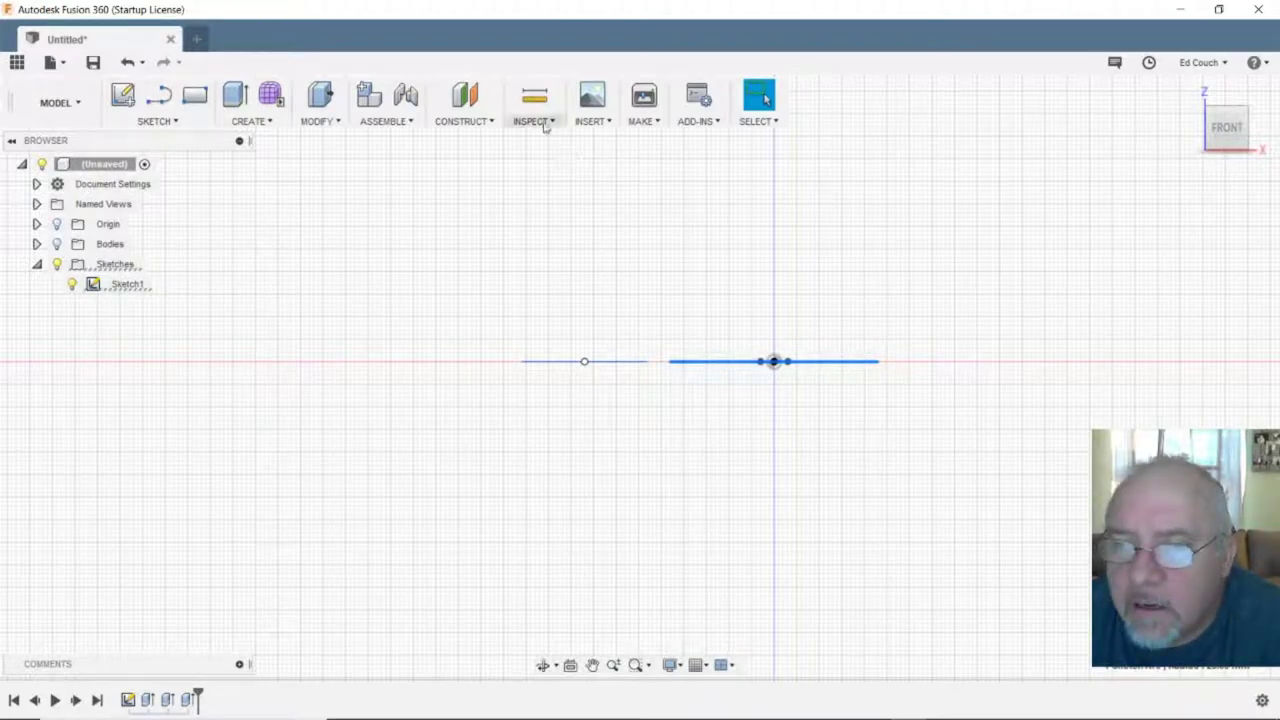
pyautogui.click(464, 95)
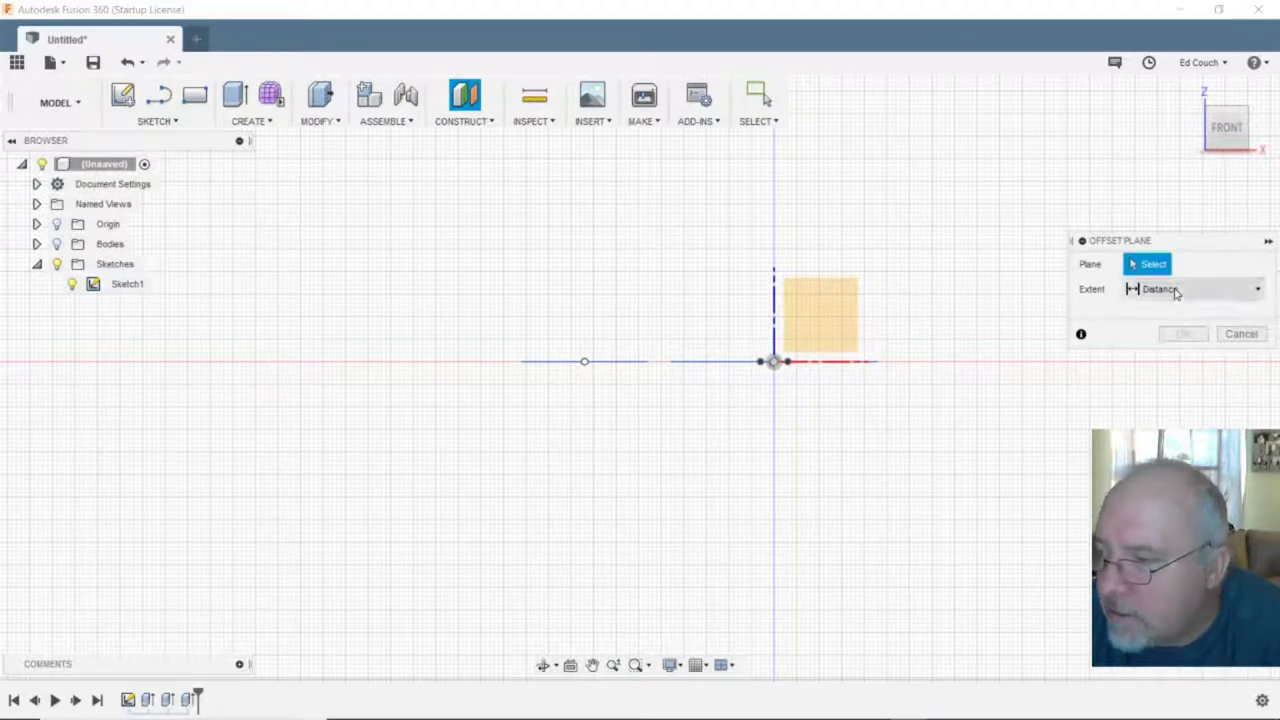
# - Create an offset plane 25.00 mm above the Sketch1 line, then orbit to an angled view
pyautogui.click(486, 123)
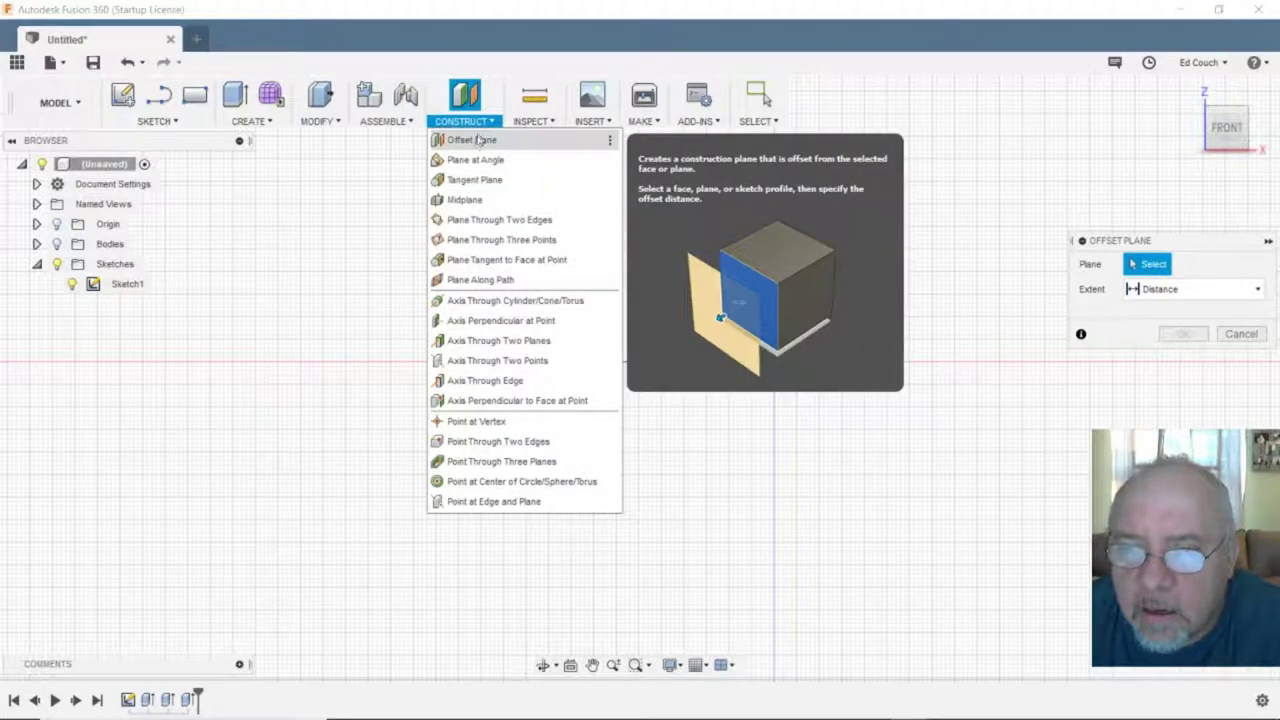
pyautogui.click(480, 141)
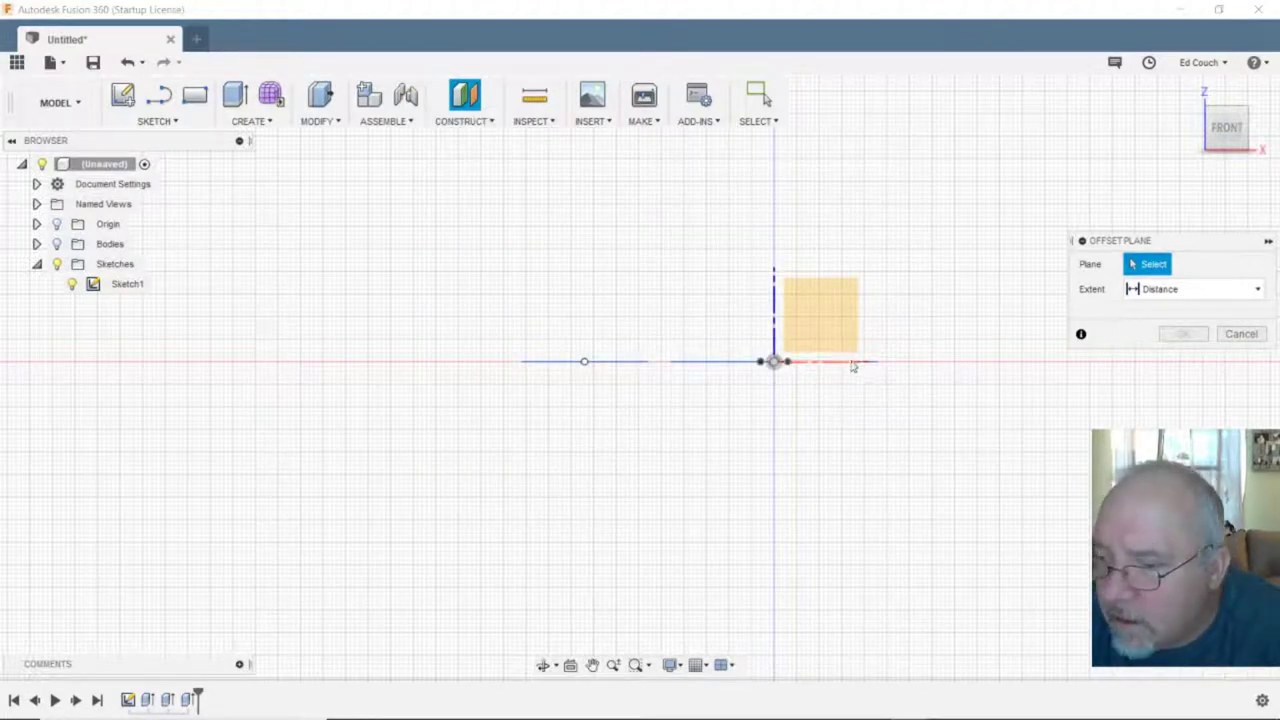
pyautogui.click(745, 366)
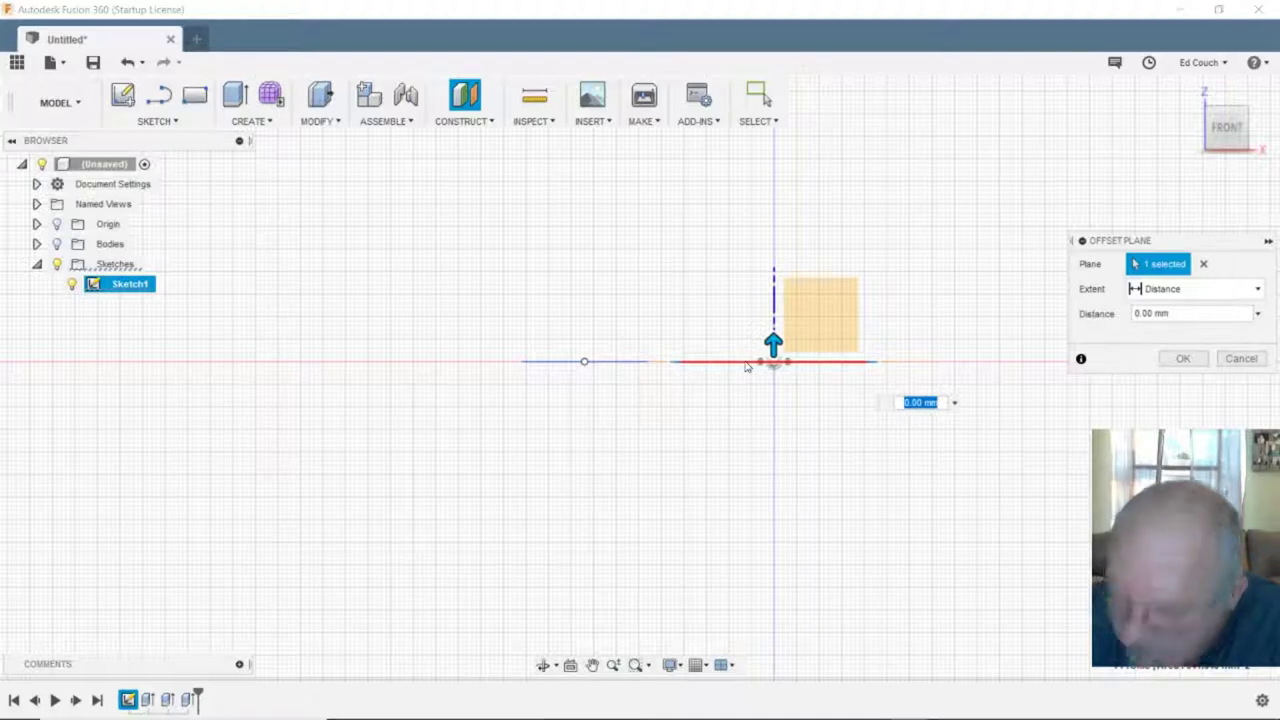
pyautogui.moveTo(773, 343); pyautogui.dragTo(774, 229)
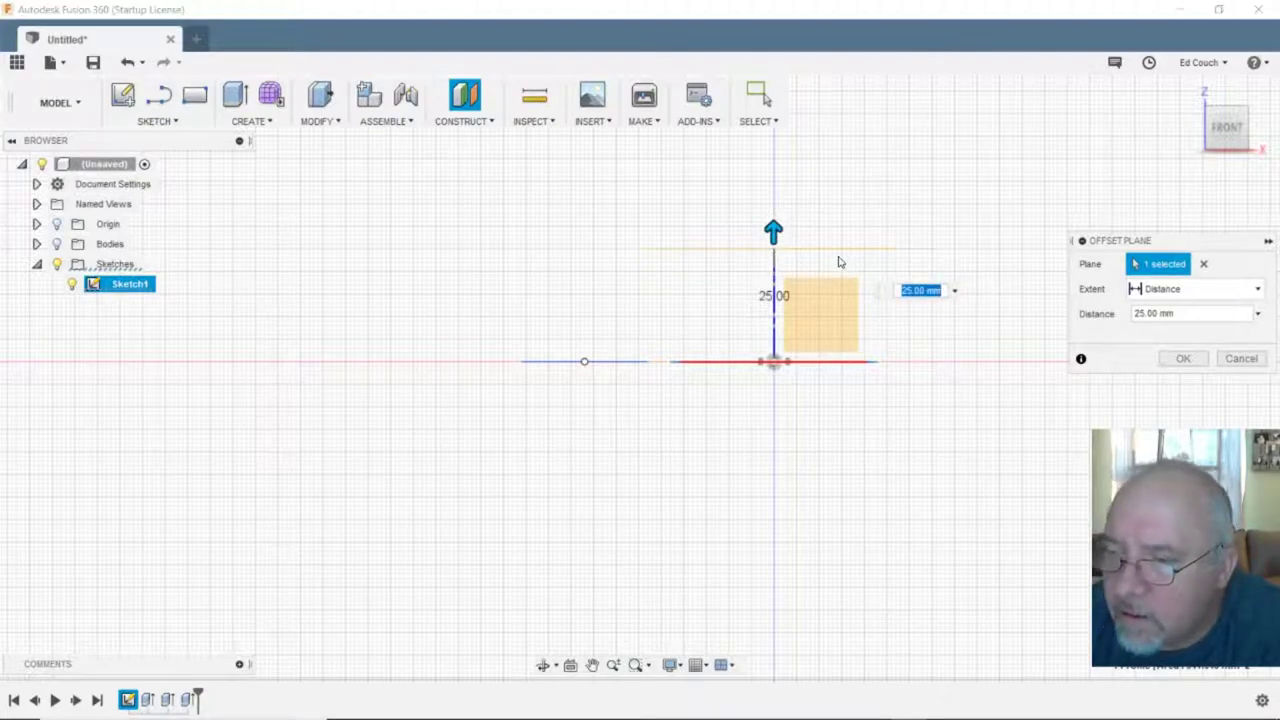
pyautogui.press('Return')
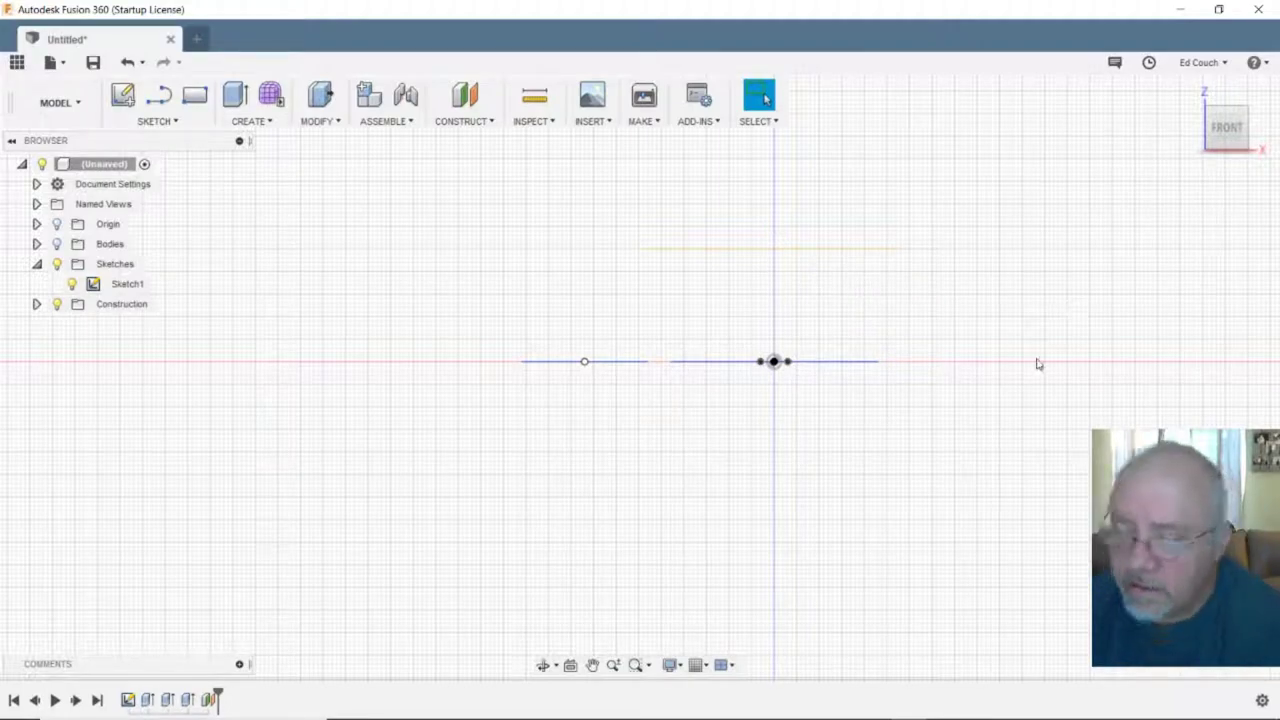
pyautogui.press('F4')
pyautogui.moveTo(1014, 297)
pyautogui.mouseDown()
pyautogui.moveTo(1011, 388)
pyautogui.moveTo(1014, 303)
pyautogui.mouseUp()
# - Exit orbit, window-select the lower ring's sketch geometry, then undo with Ctrl+Z
pyautogui.press('Escape')
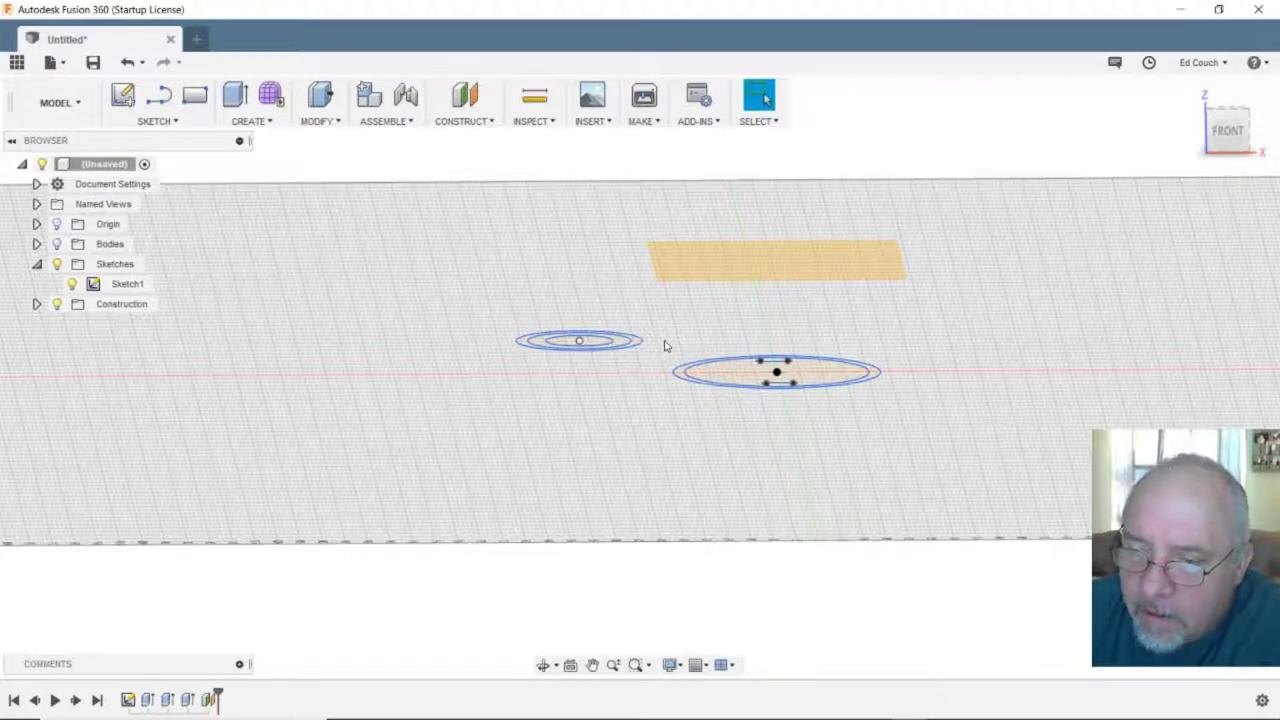
pyautogui.moveTo(665, 335)
pyautogui.mouseDown()
pyautogui.moveTo(700, 417)
pyautogui.moveTo(928, 419)
pyautogui.moveTo(721, 407)
pyautogui.moveTo(685, 387)
pyautogui.moveTo(675, 347)
pyautogui.mouseUp()
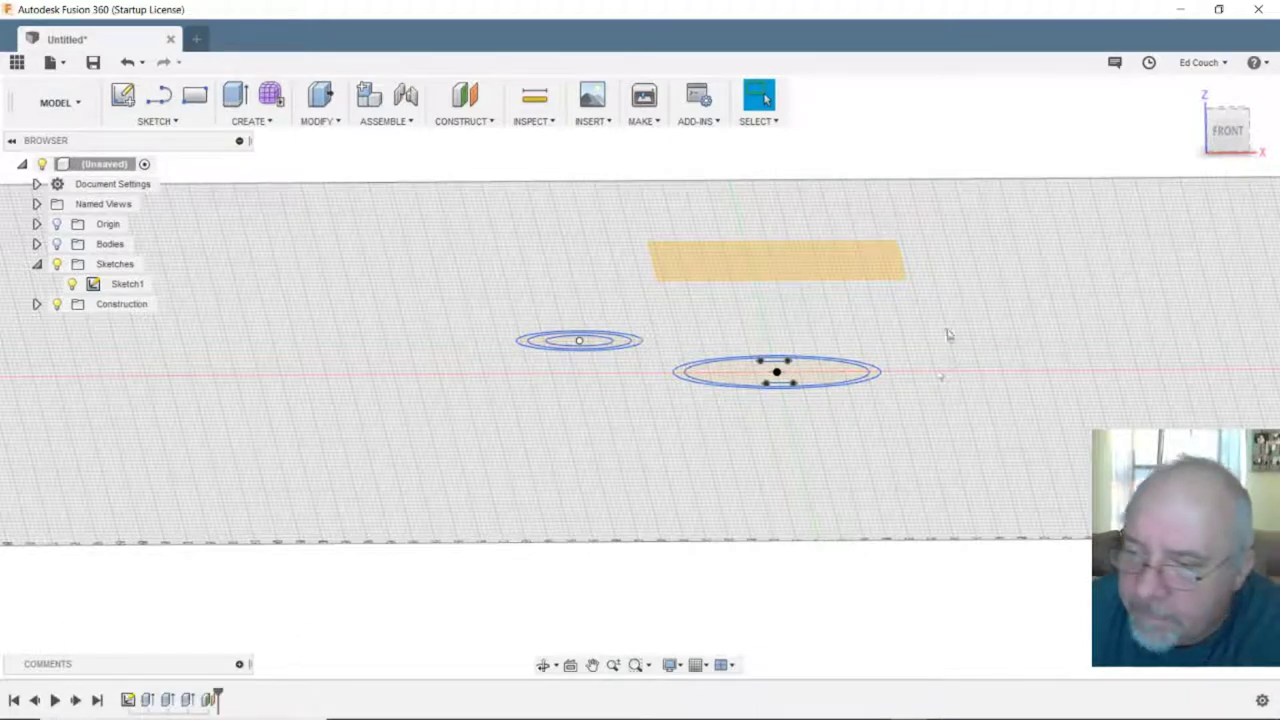
pyautogui.click(664, 336)
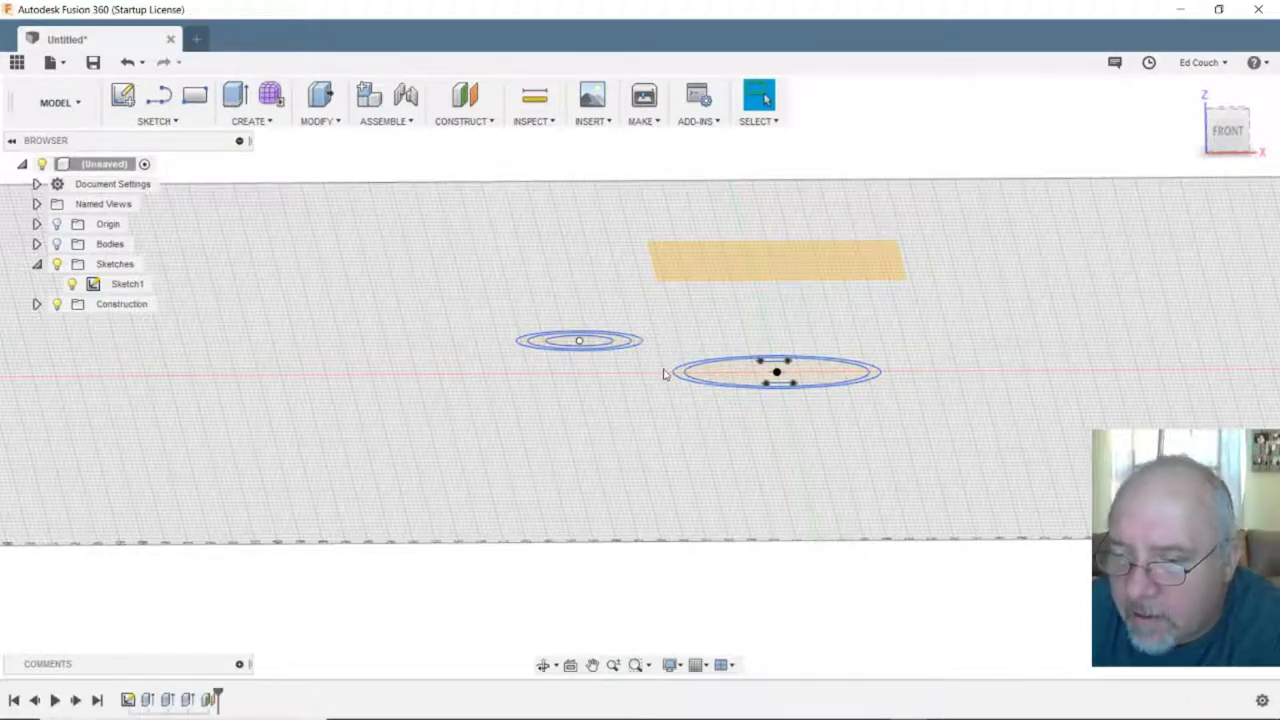
pyautogui.click(943, 413)
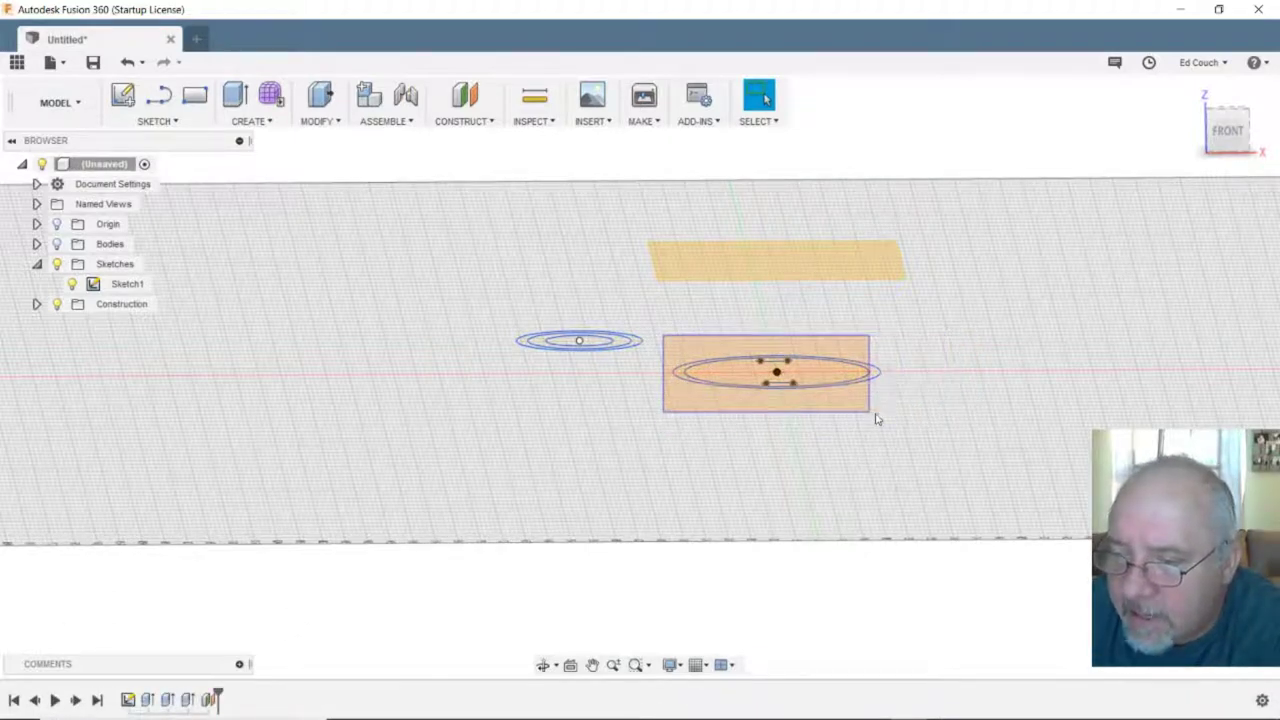
pyautogui.hotkey('ctrl', 'z')
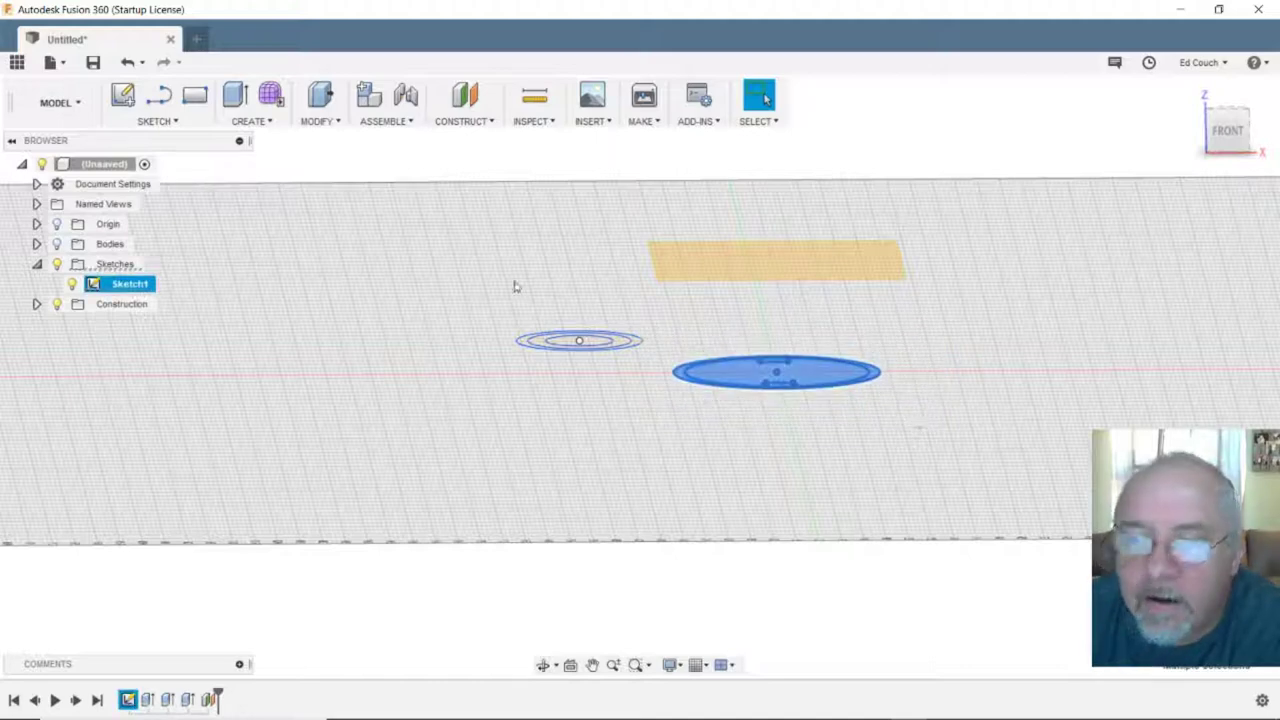
pyautogui.click(333, 125)
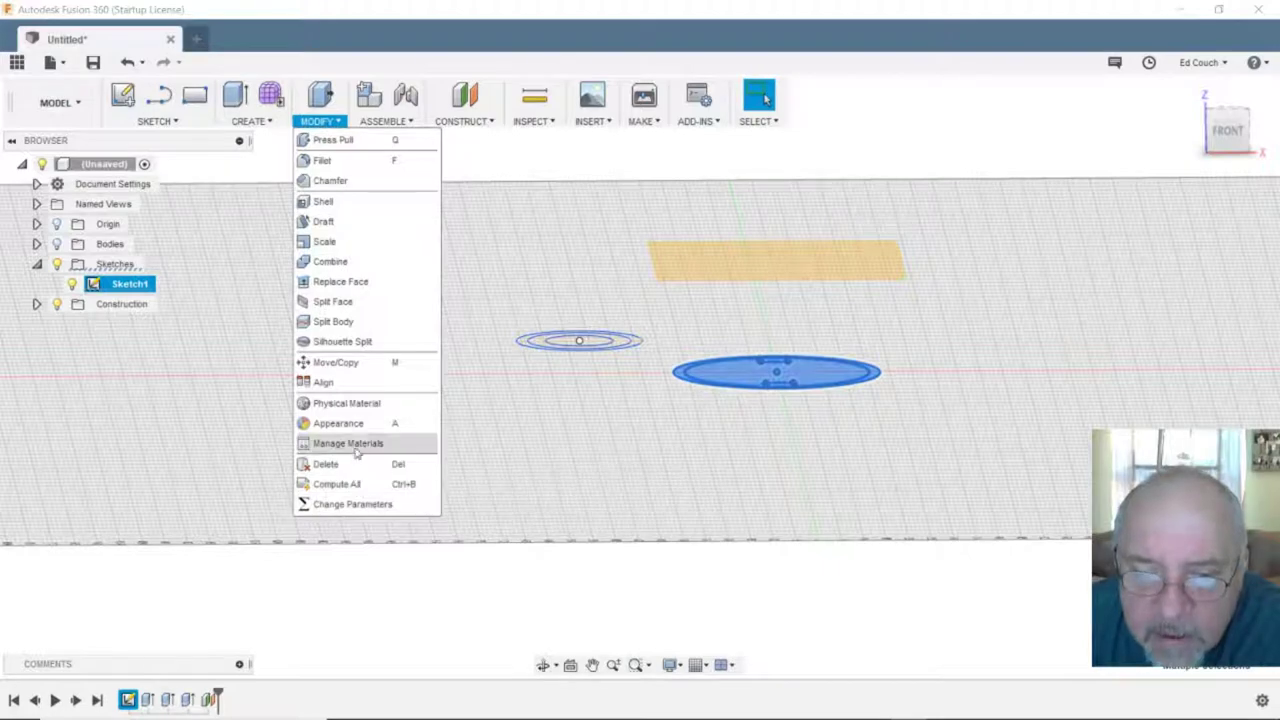
pyautogui.press('Escape')
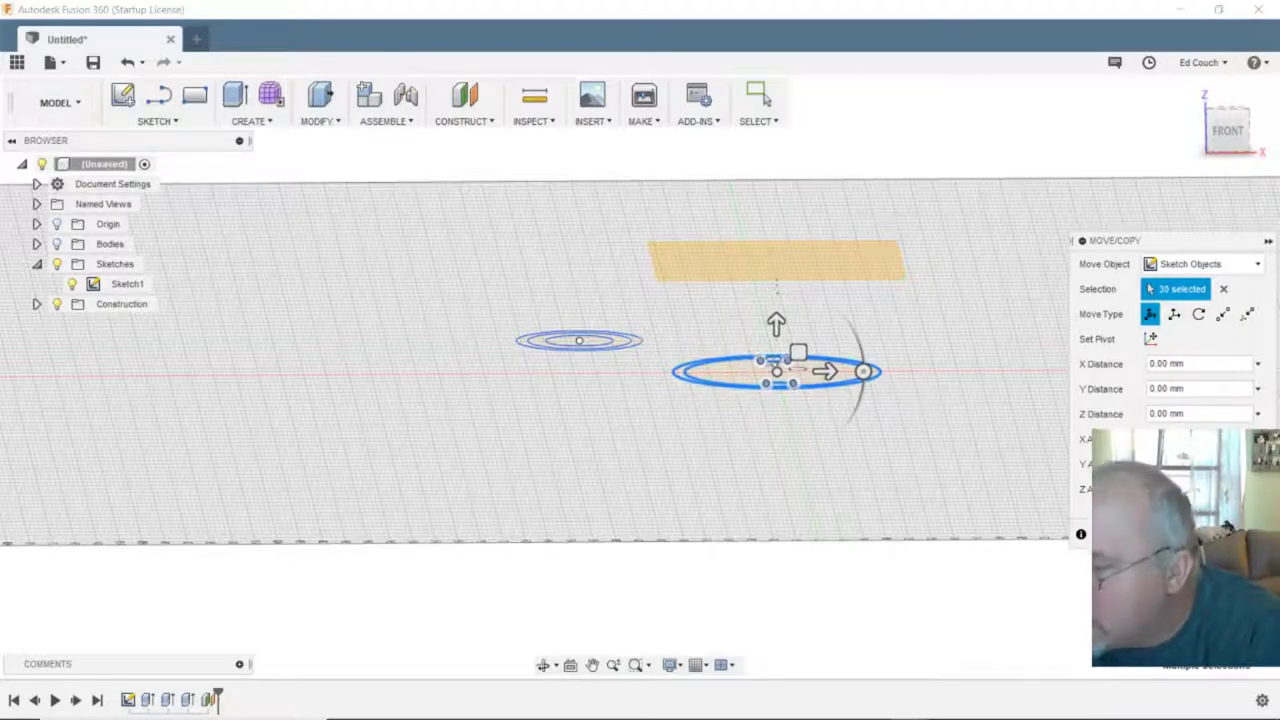
pyautogui.click(1160, 534)
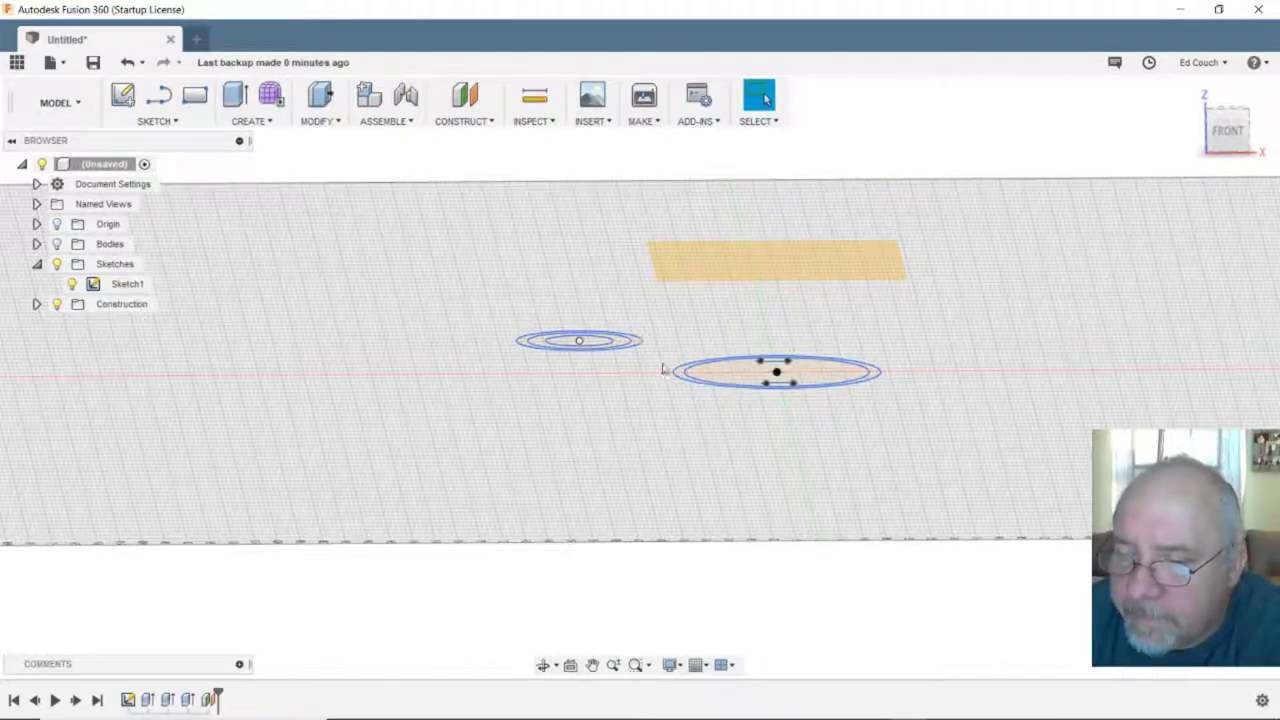
# - Switch to the Top view and select, then deselect, the sketch under the offset plane
pyautogui.click(1236, 119)
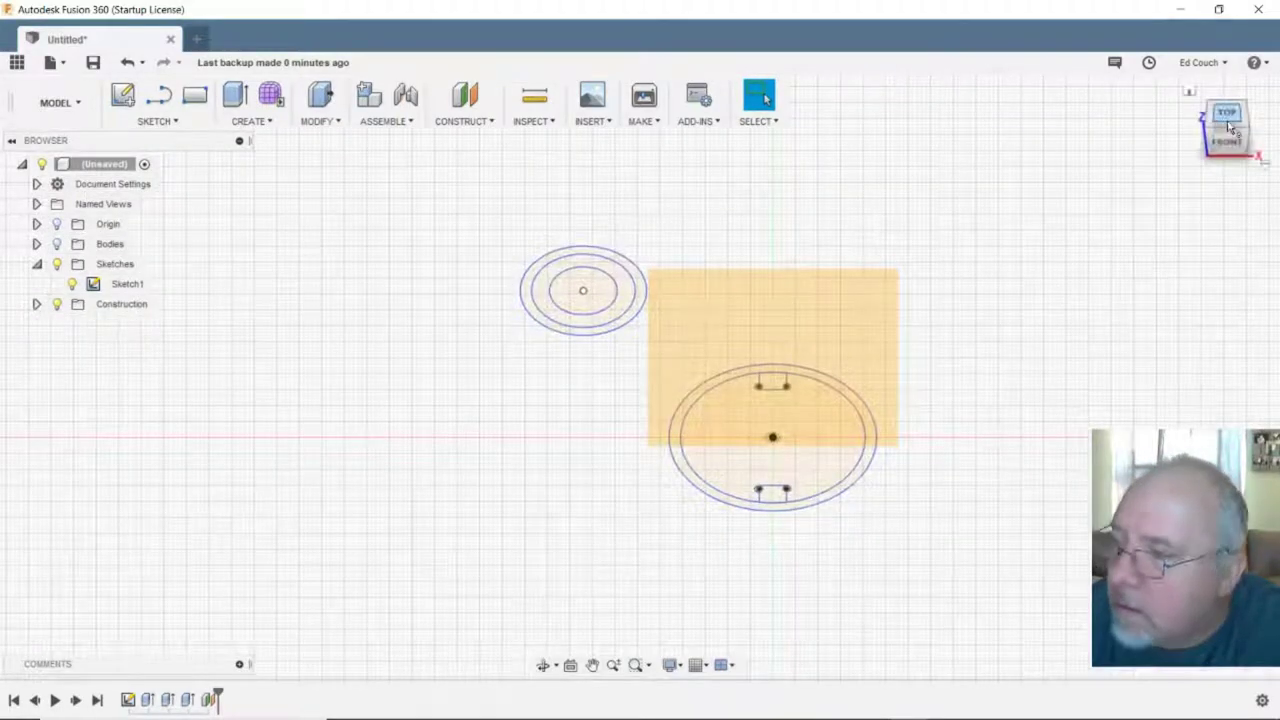
pyautogui.click(1228, 116)
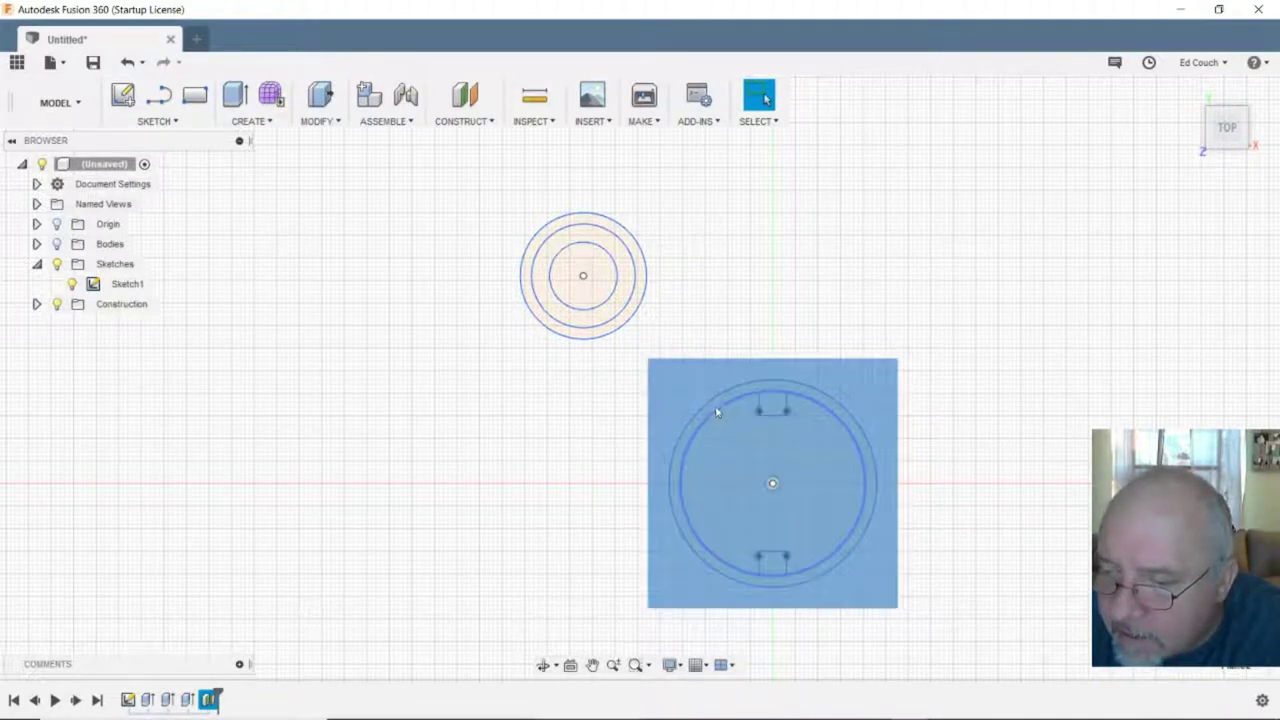
pyautogui.click(716, 404)
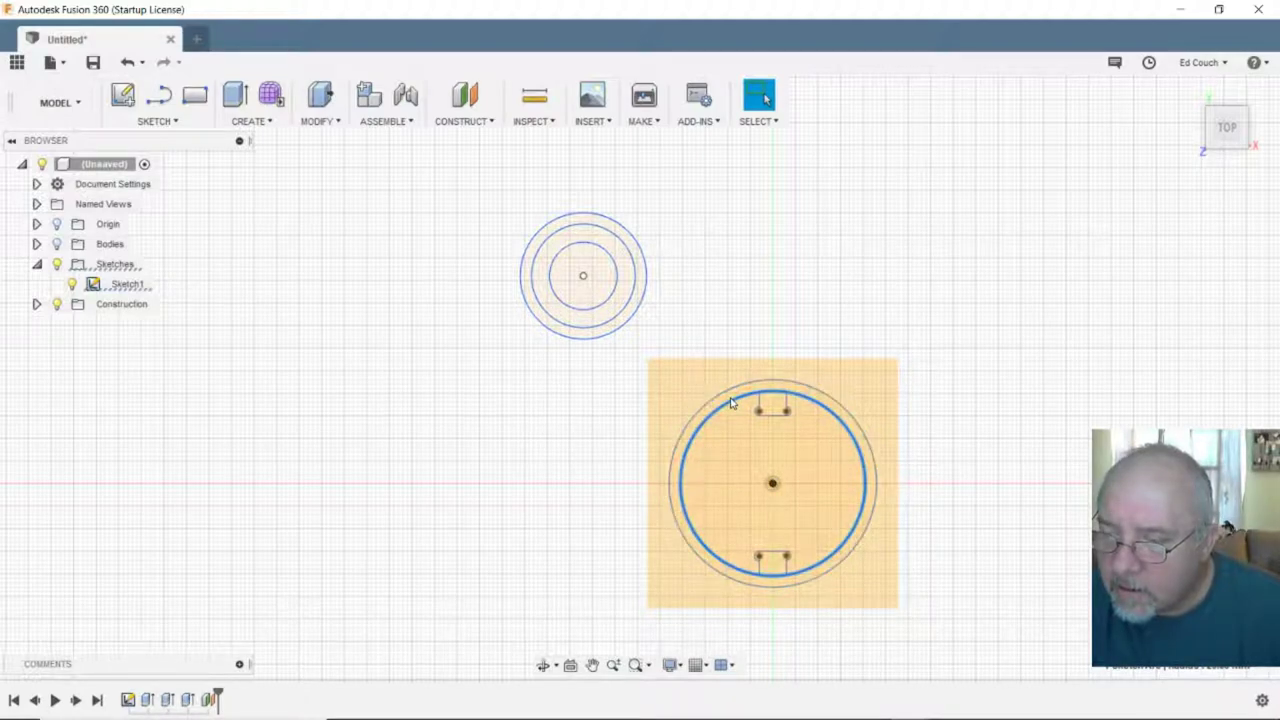
pyautogui.click(835, 575)
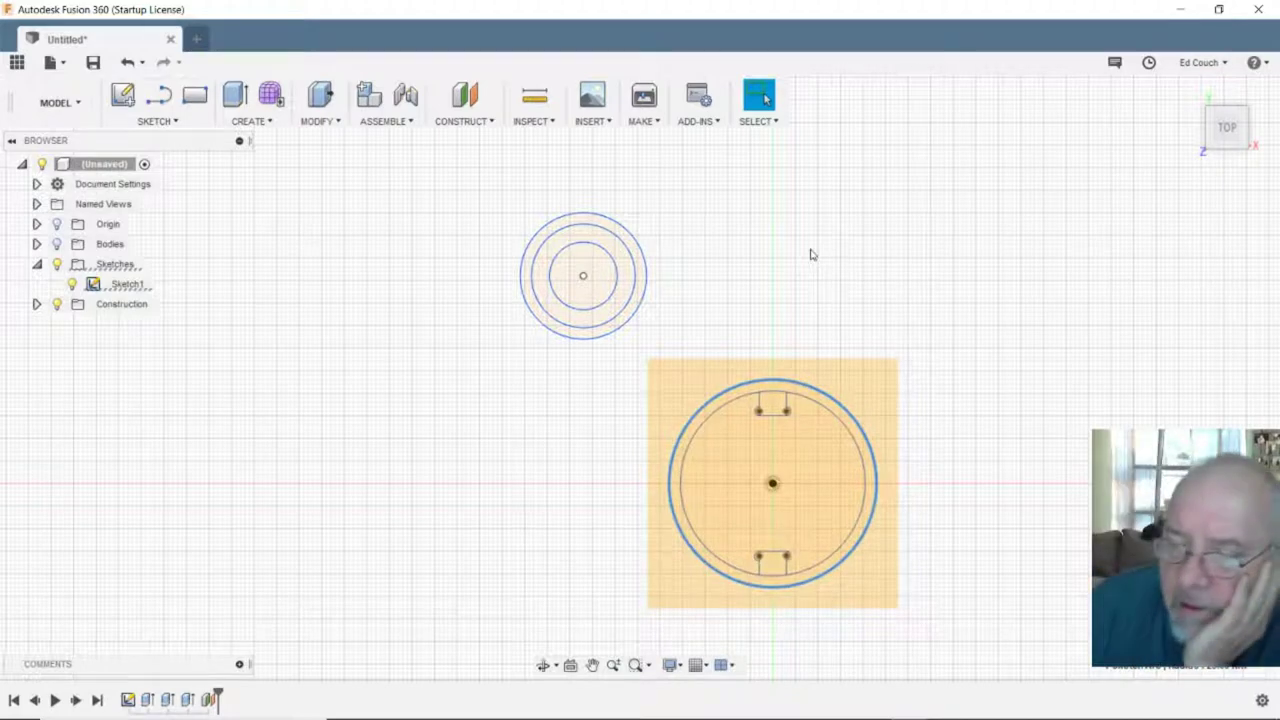
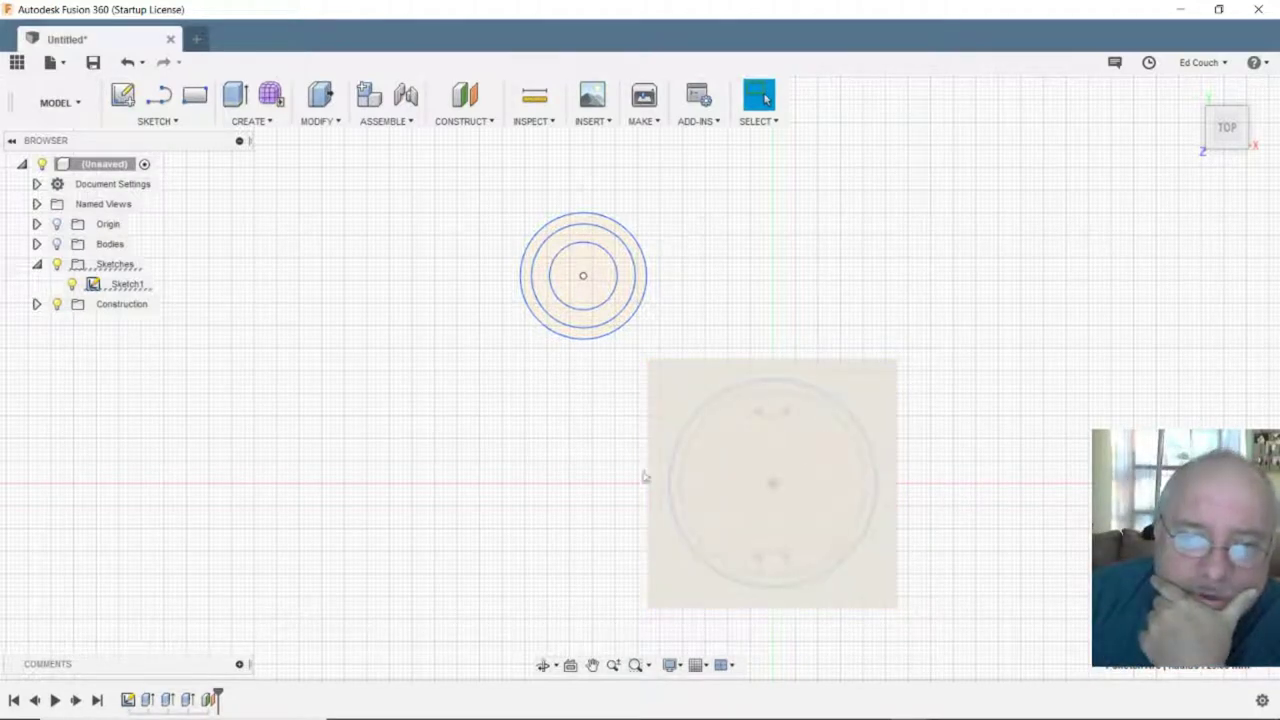
# - Make the Bodies visible so the ring and slotted holder show as solids, viewed from the front
pyautogui.click(57, 243)
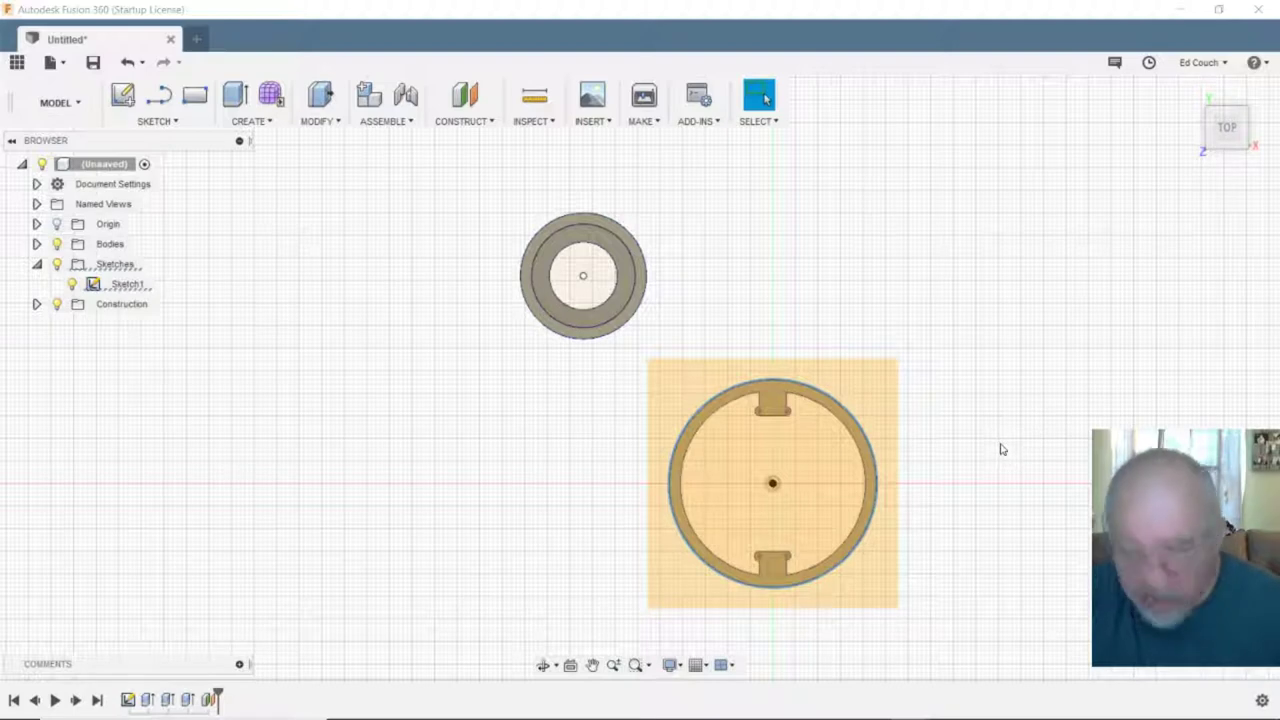
pyautogui.press('F4')
pyautogui.moveTo(1000, 383); pyautogui.dragTo(1006, 326)
pyautogui.press('Escape')
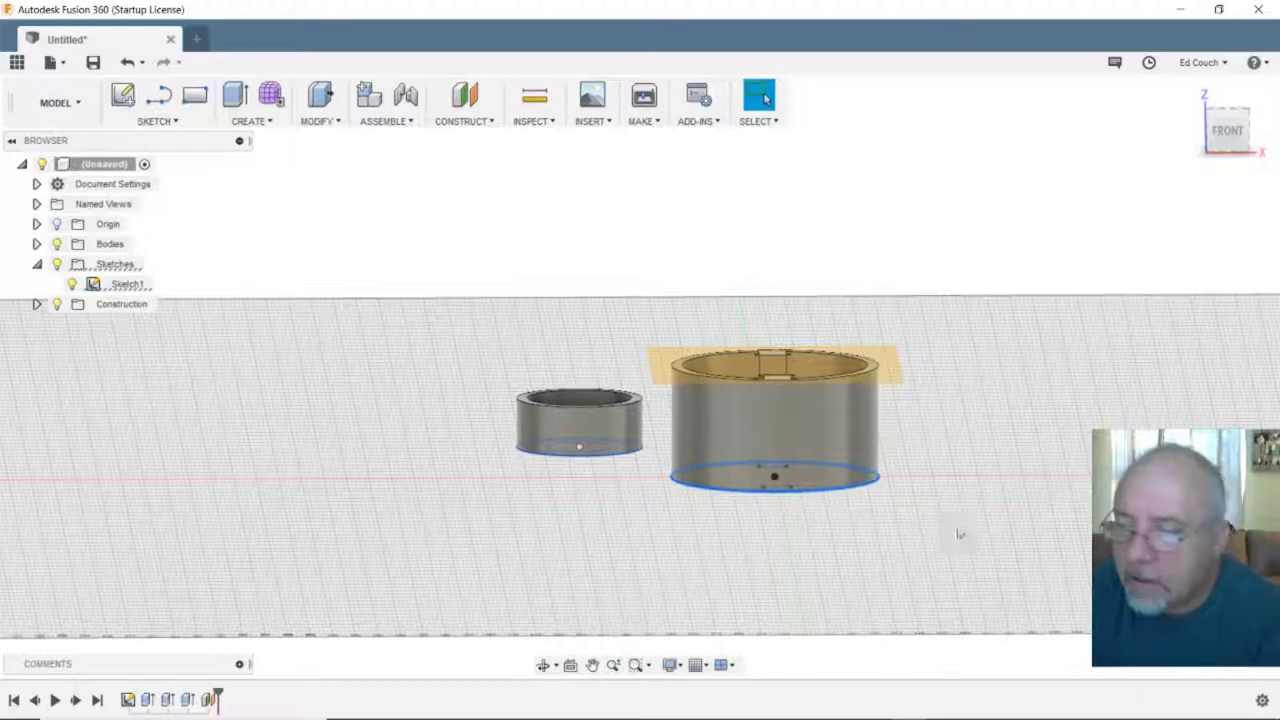
# - Window-select the holder, view it from the Bottom, and start Offset Faces with Q
pyautogui.moveTo(963, 503); pyautogui.dragTo(958, 463, button='middle')
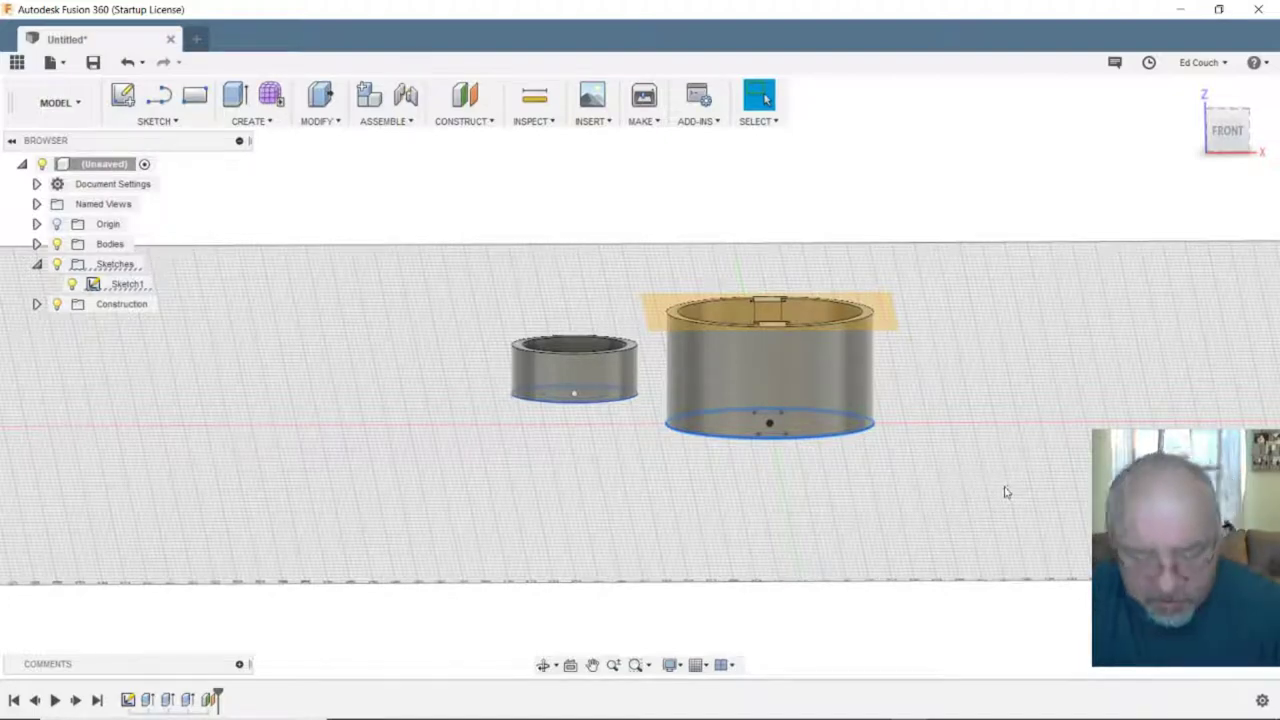
pyautogui.keyDown('shift'); pyautogui.moveTo(1005, 494); pyautogui.dragTo(1007, 332, button='middle'); pyautogui.keyUp('shift')
pyautogui.press('Escape')
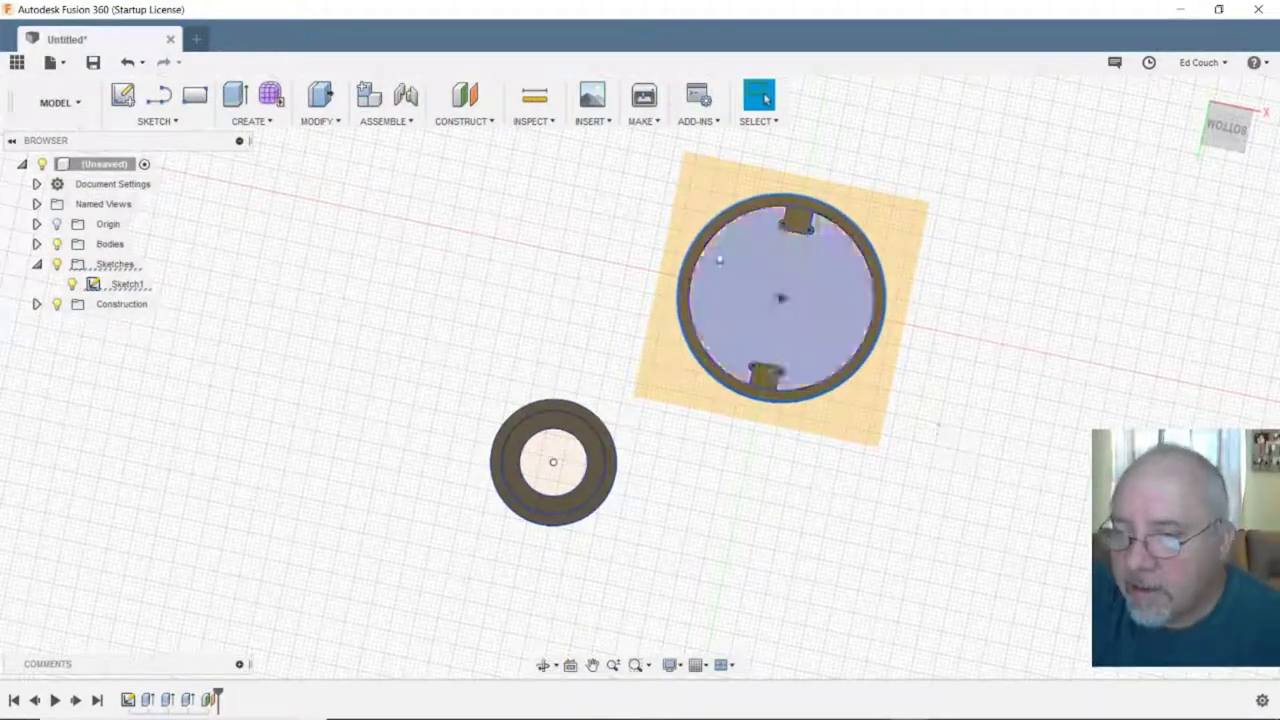
pyautogui.moveTo(645, 142)
pyautogui.mouseDown()
pyautogui.moveTo(834, 437)
pyautogui.moveTo(994, 494)
pyautogui.moveTo(935, 508)
pyautogui.mouseUp()
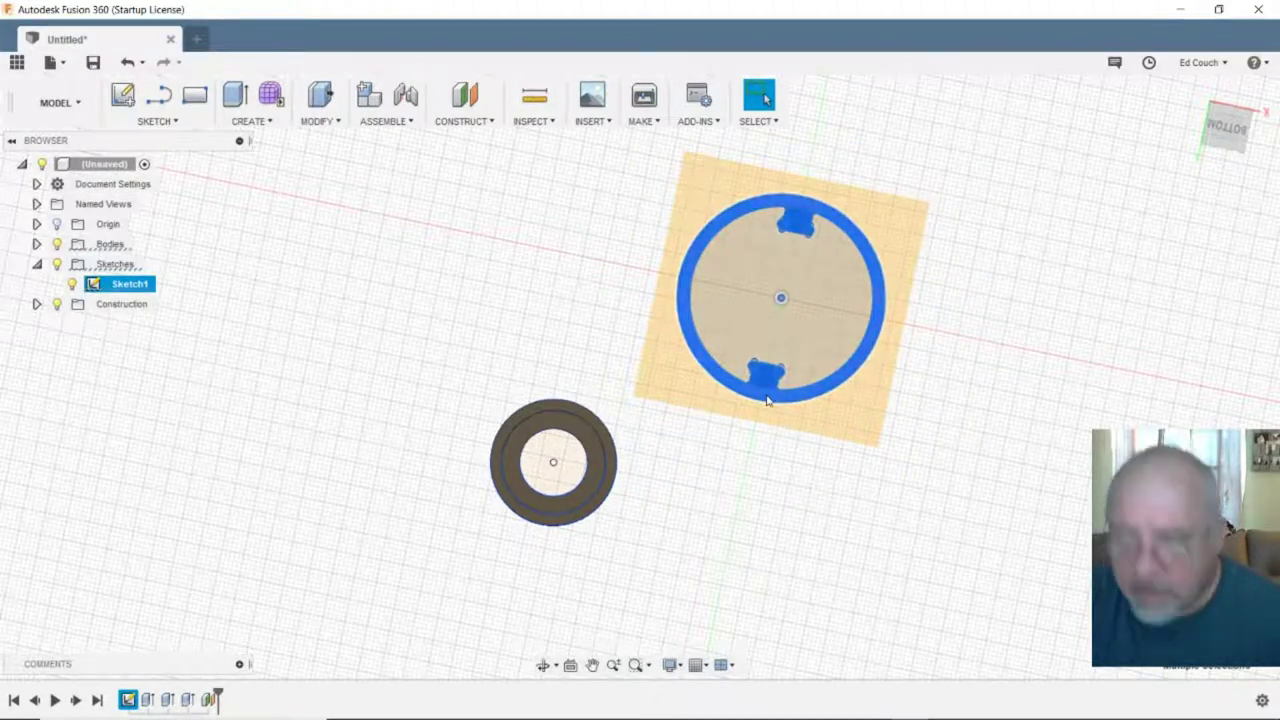
pyautogui.click(1226, 128)
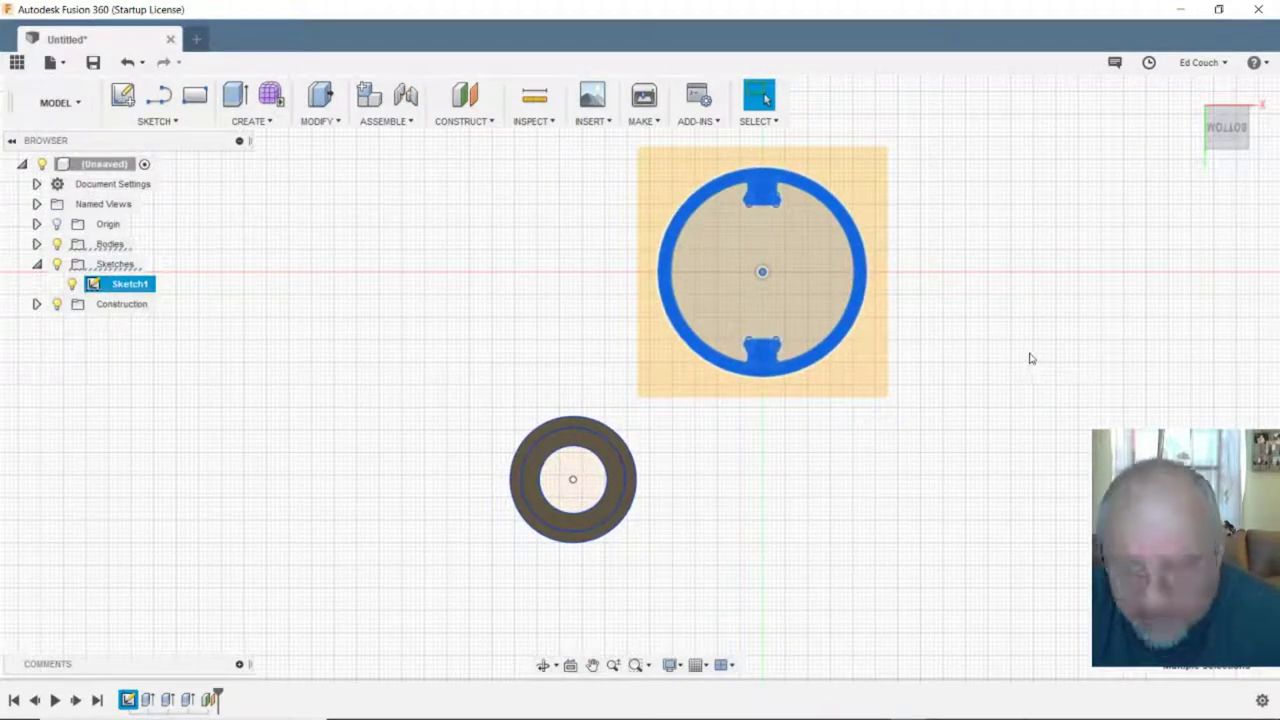
pyautogui.press('q')
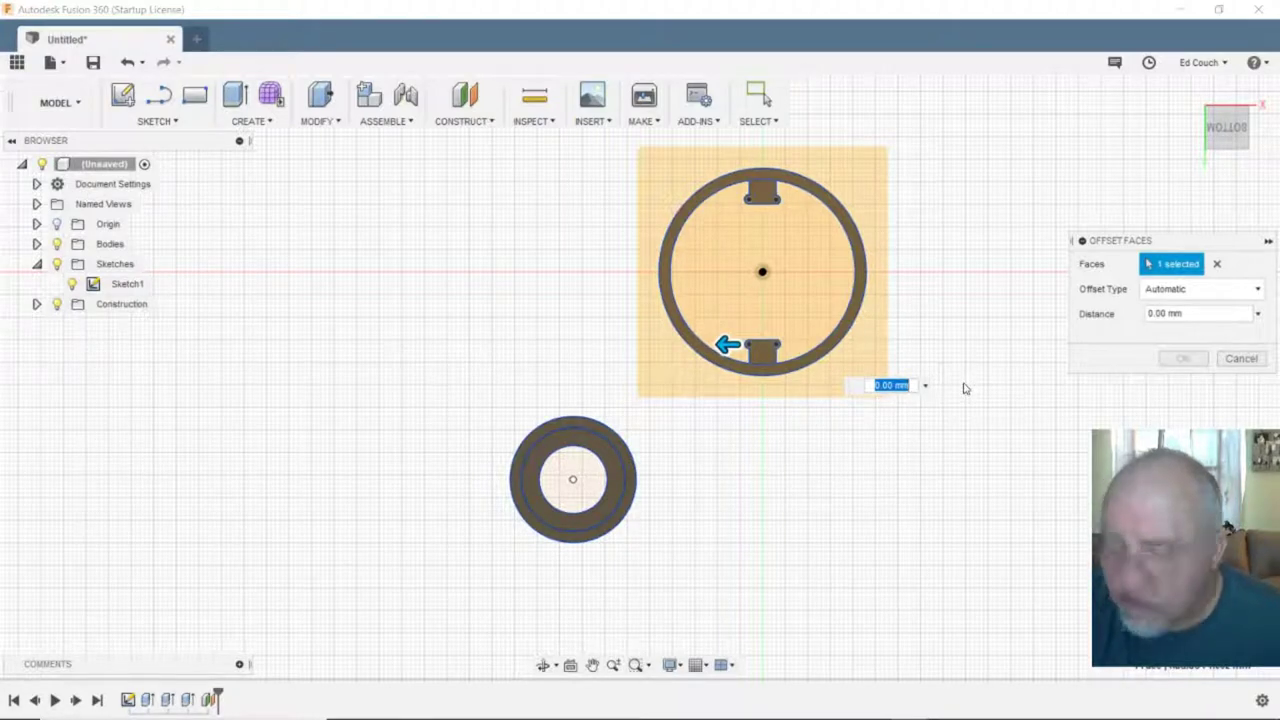
# - Cancel the bottom offset and start offsetting the holder's outer wall face from an angled view
pyautogui.press('Escape')
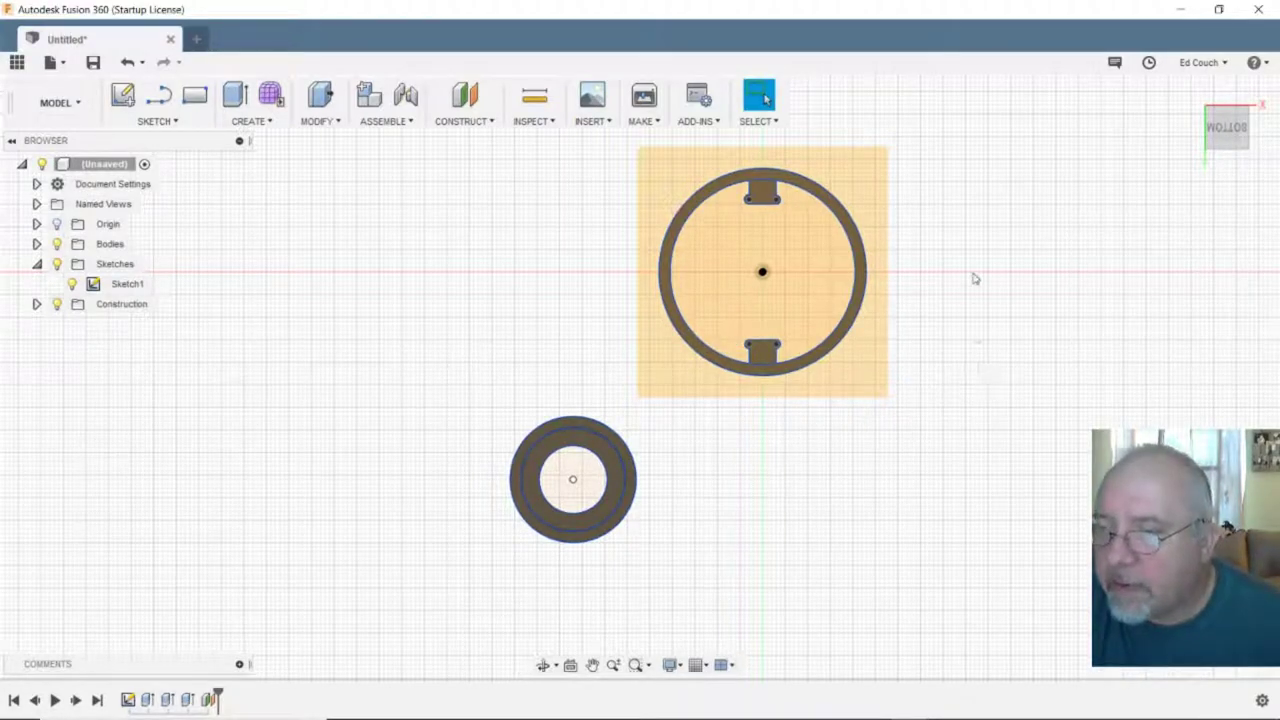
pyautogui.moveTo(1228, 148)
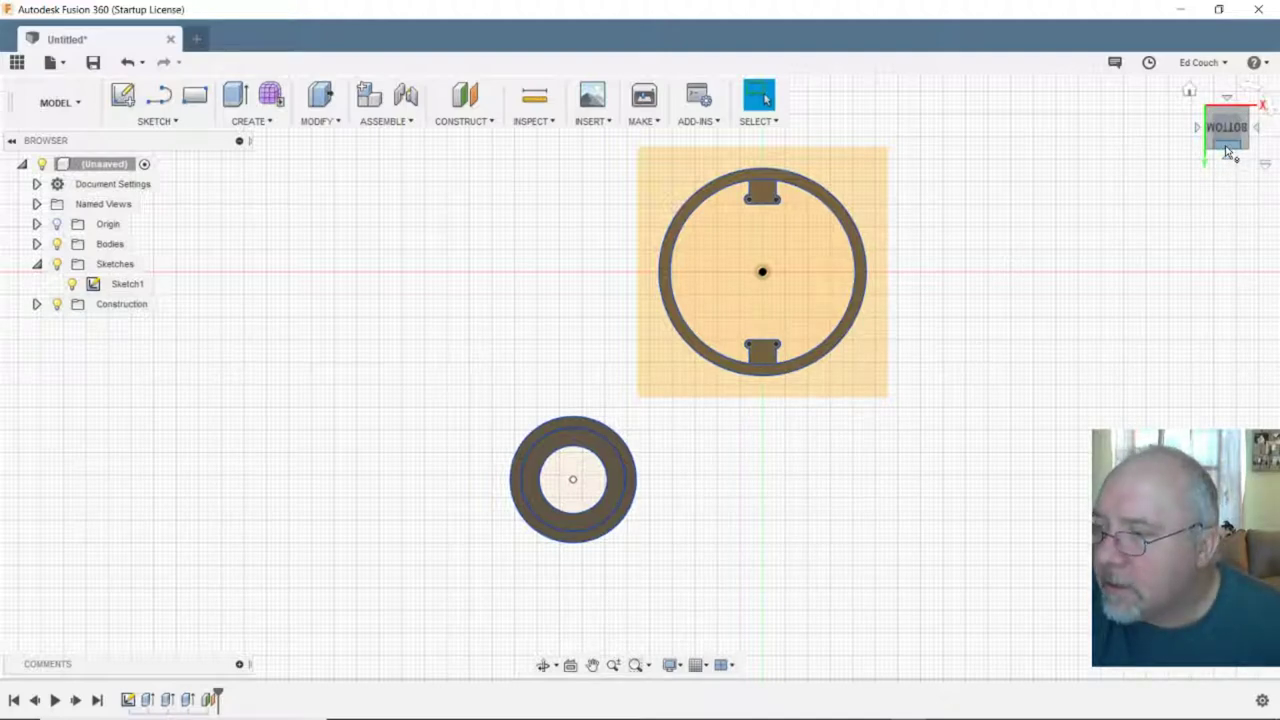
pyautogui.click(1228, 148)
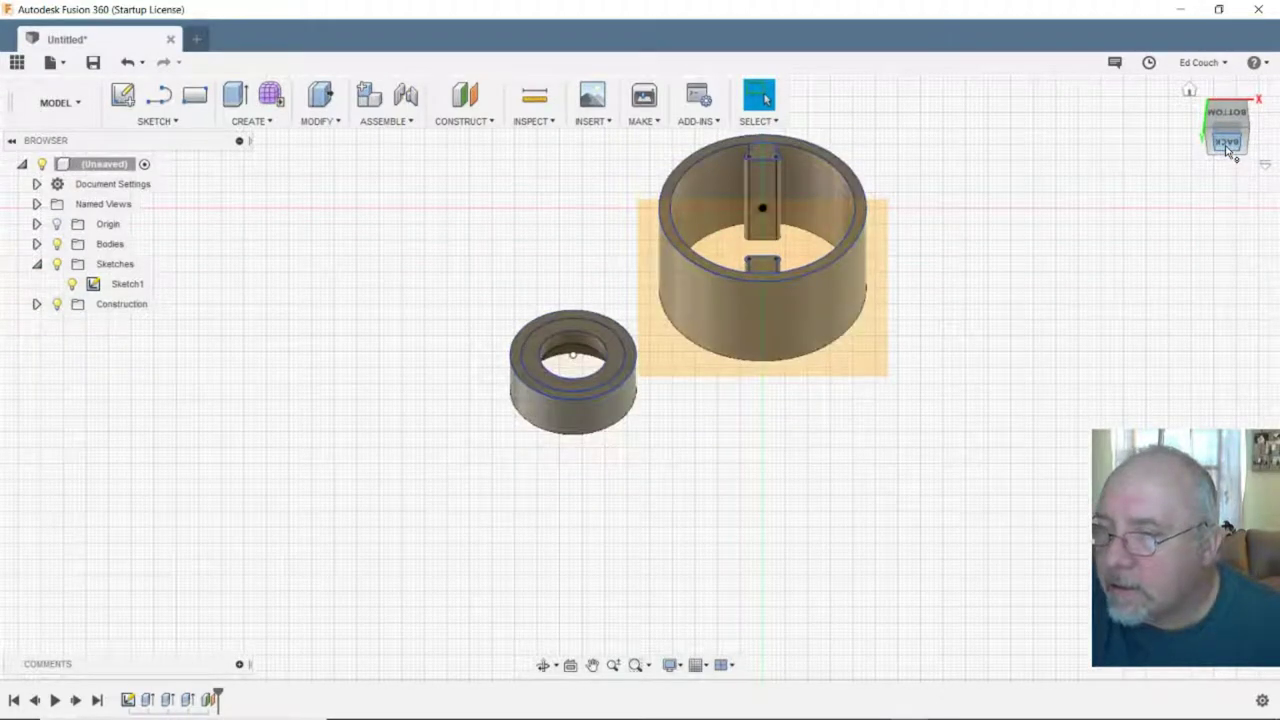
pyautogui.click(766, 316)
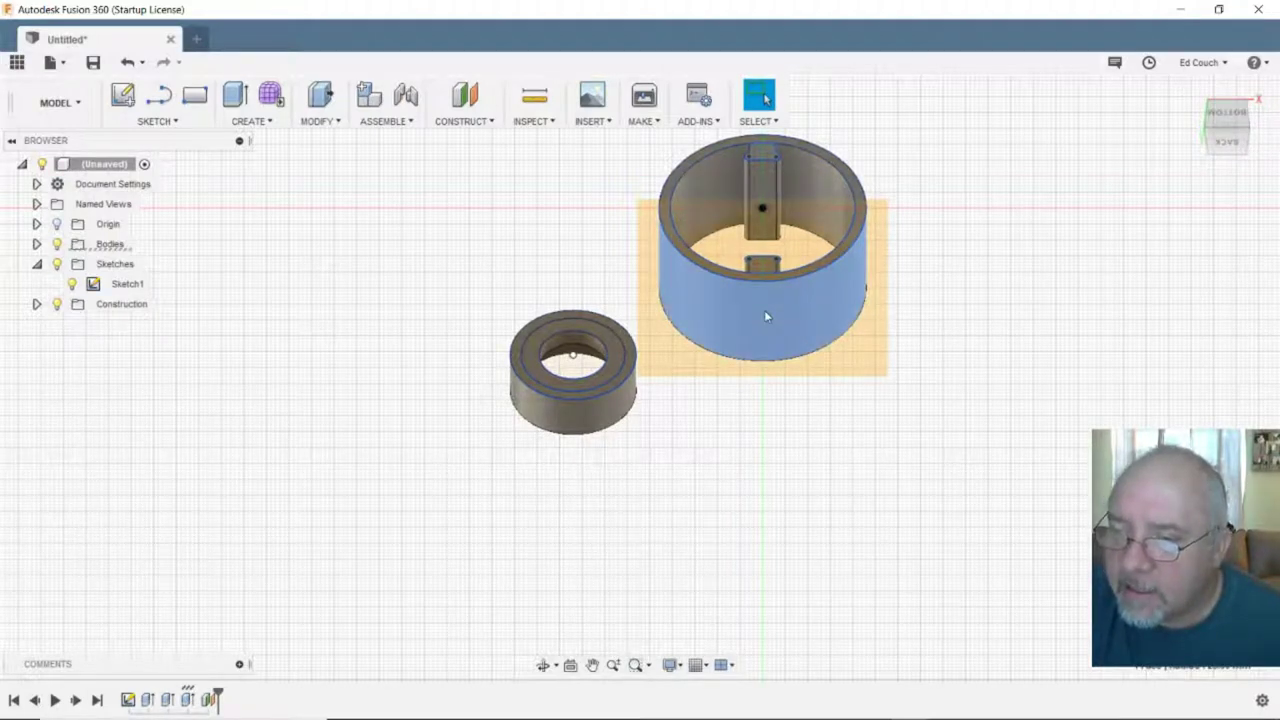
pyautogui.press('q')
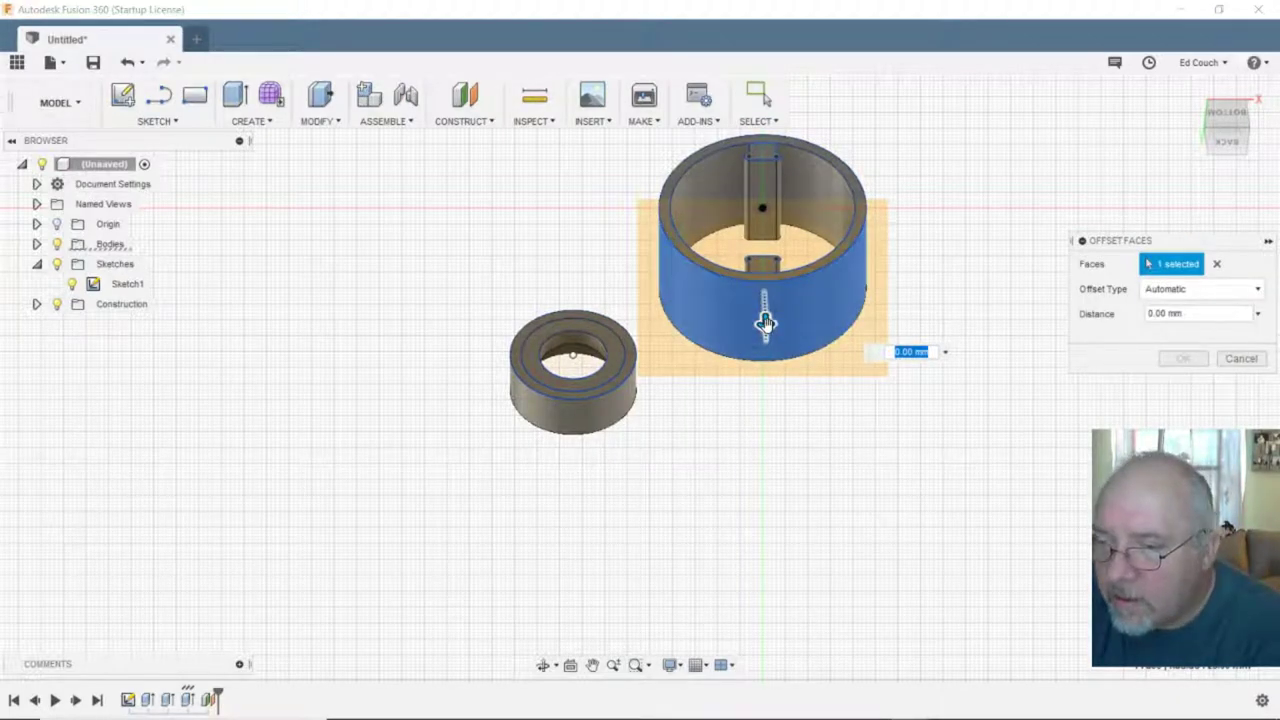
pyautogui.moveTo(765, 322)
pyautogui.mouseDown()
pyautogui.moveTo(767, 373)
pyautogui.moveTo(766, 320)
pyautogui.mouseUp()
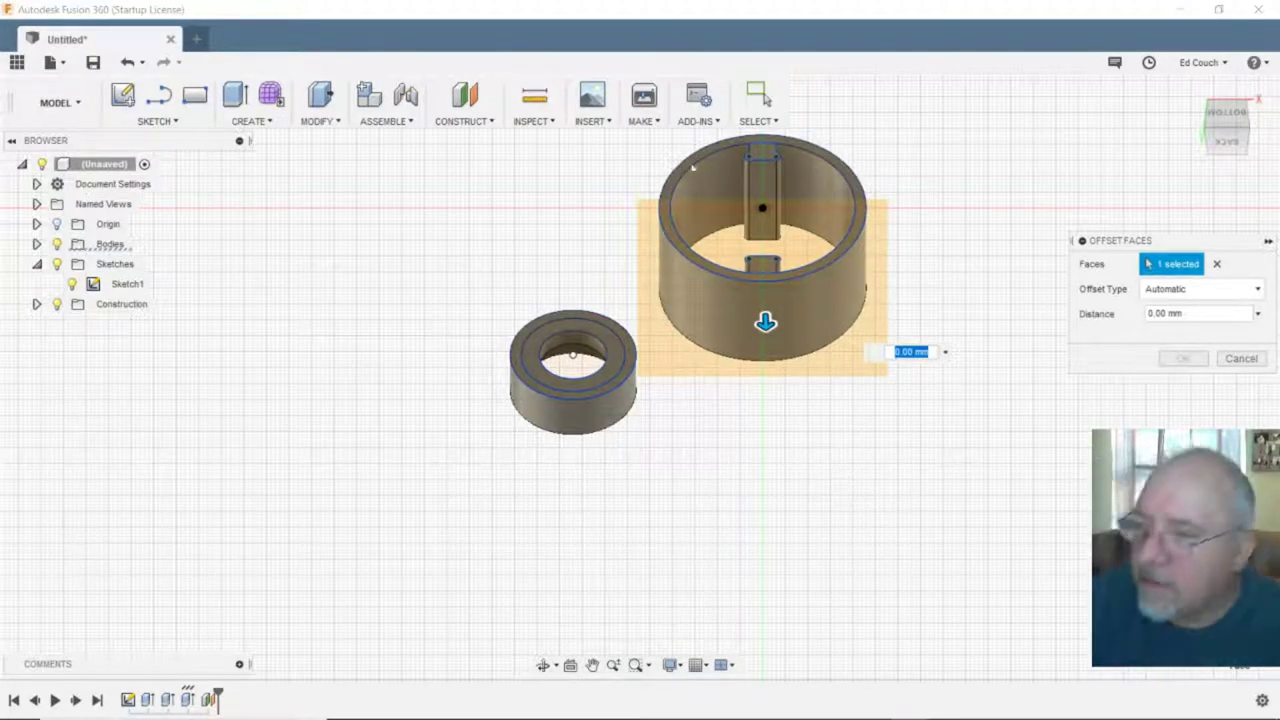
pyautogui.click(1226, 141)
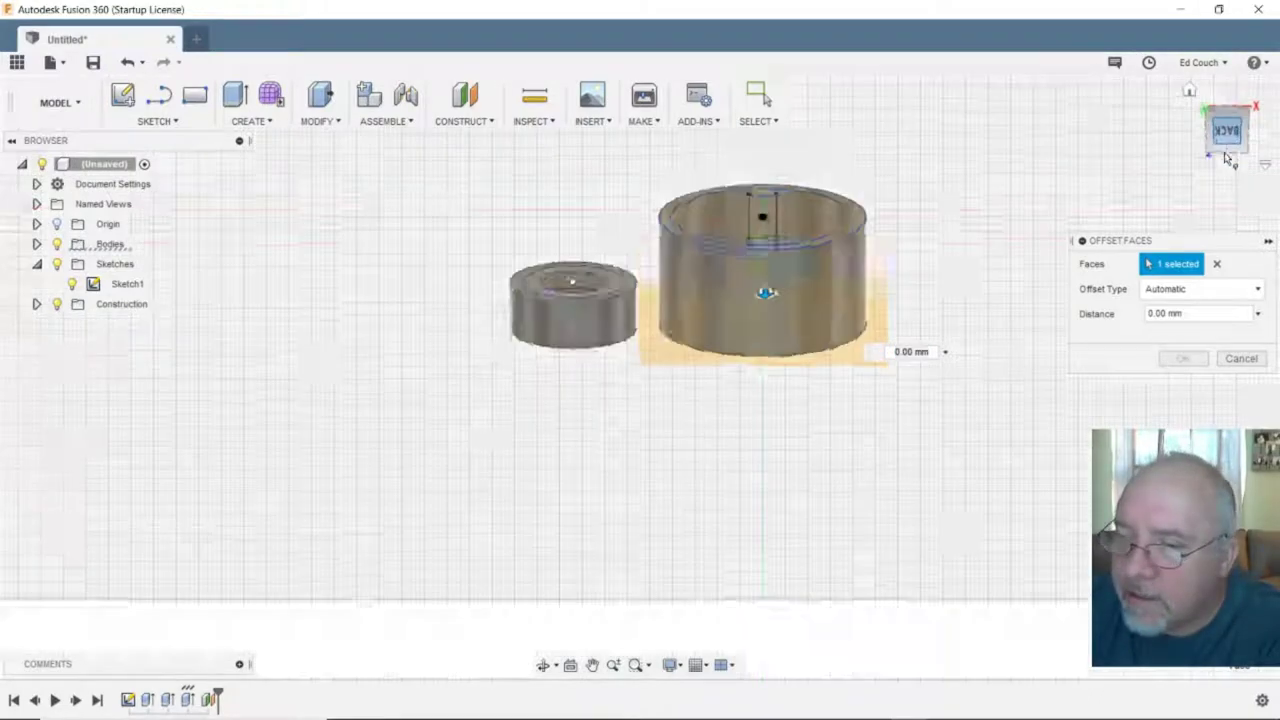
# - Reselect the outer cylinder face, retry Offset Faces, and cancel it each time without changes
pyautogui.click(766, 297)
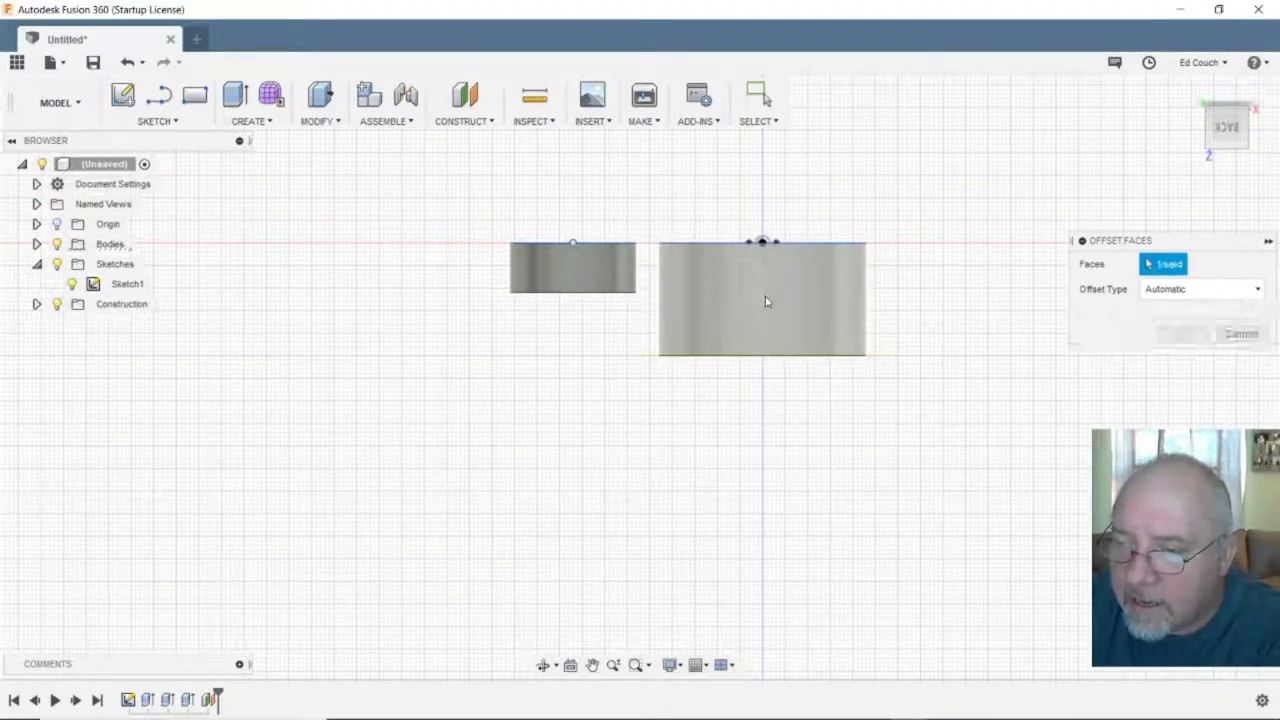
pyautogui.click(767, 299)
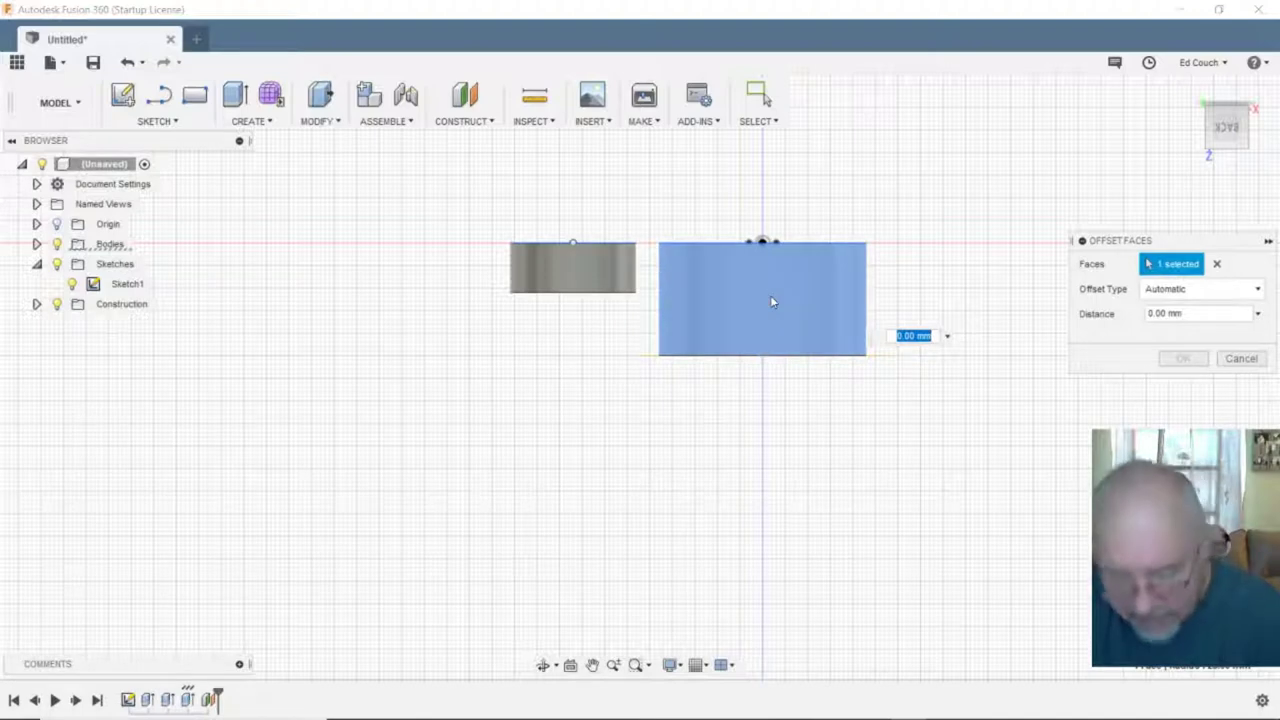
pyautogui.write('q')
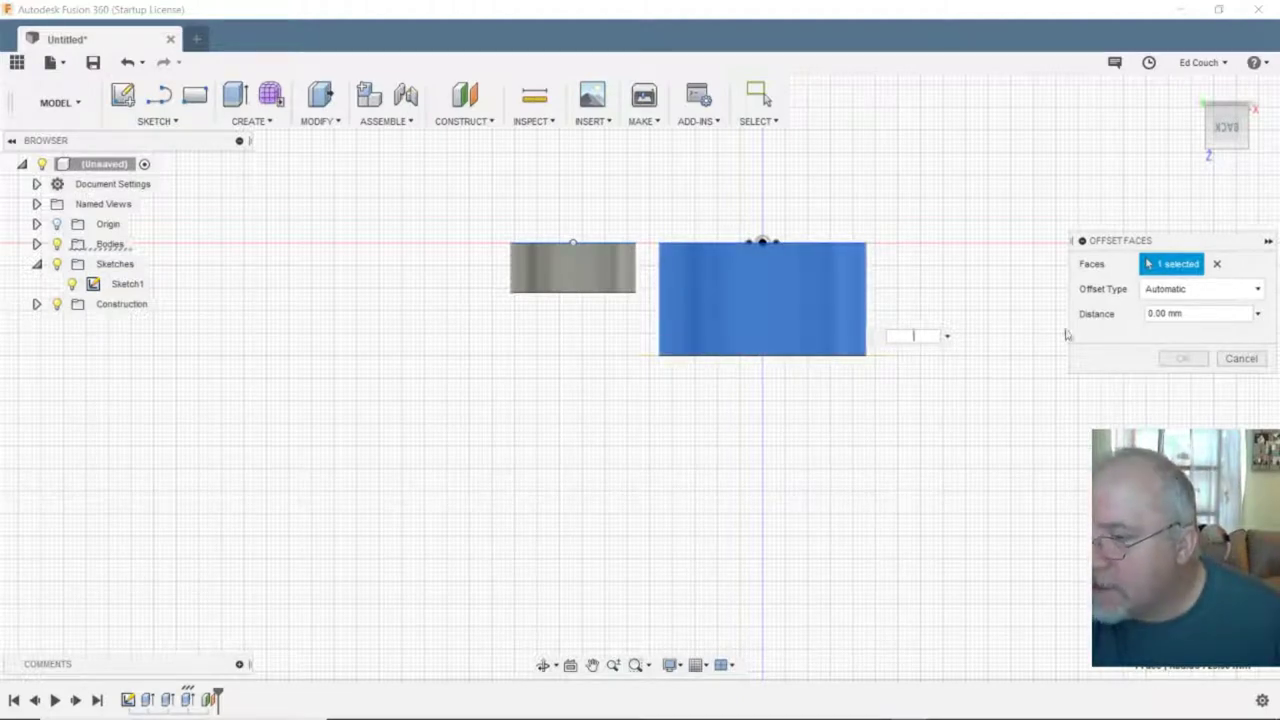
pyautogui.click(1232, 361)
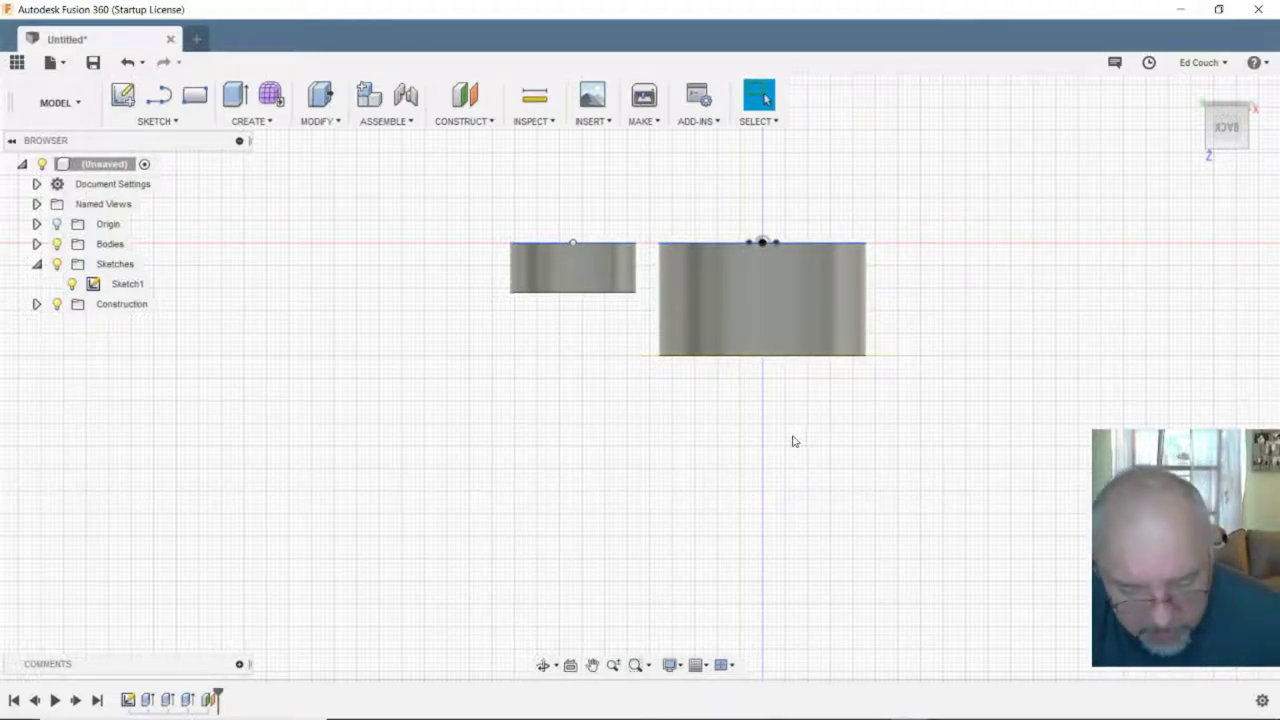
pyautogui.click(796, 316)
pyautogui.press('q')
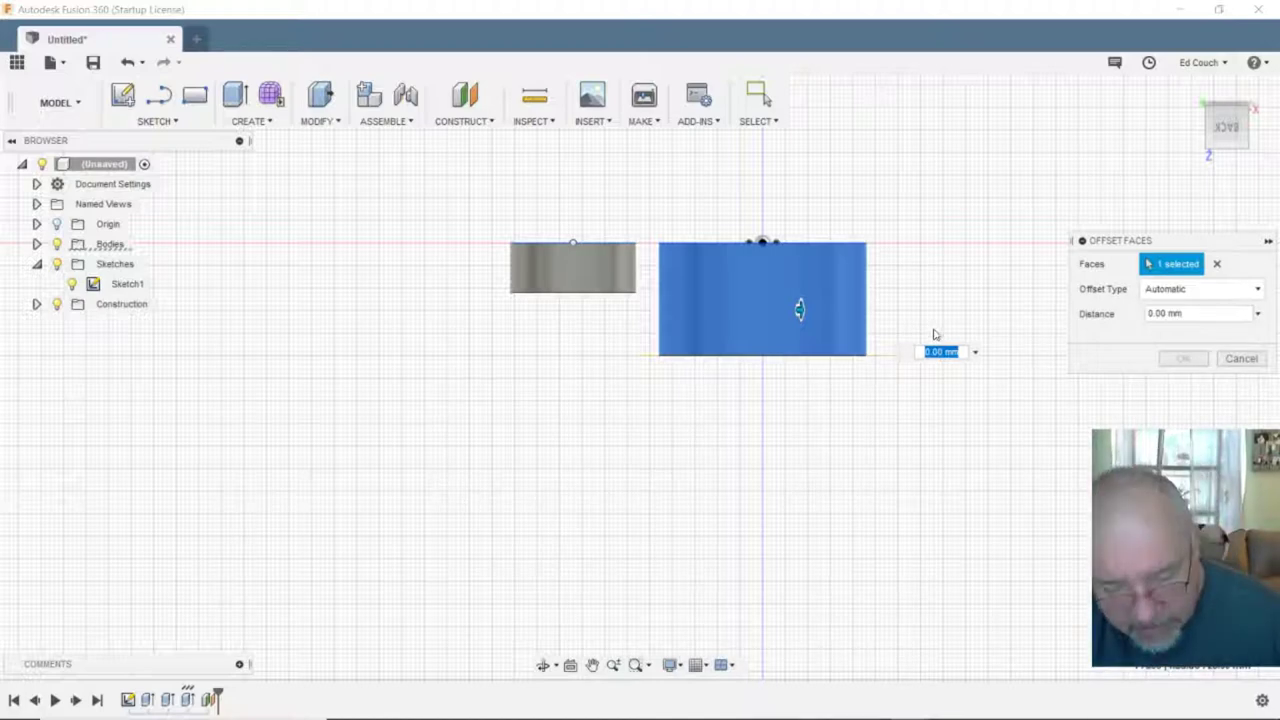
pyautogui.press('Escape')
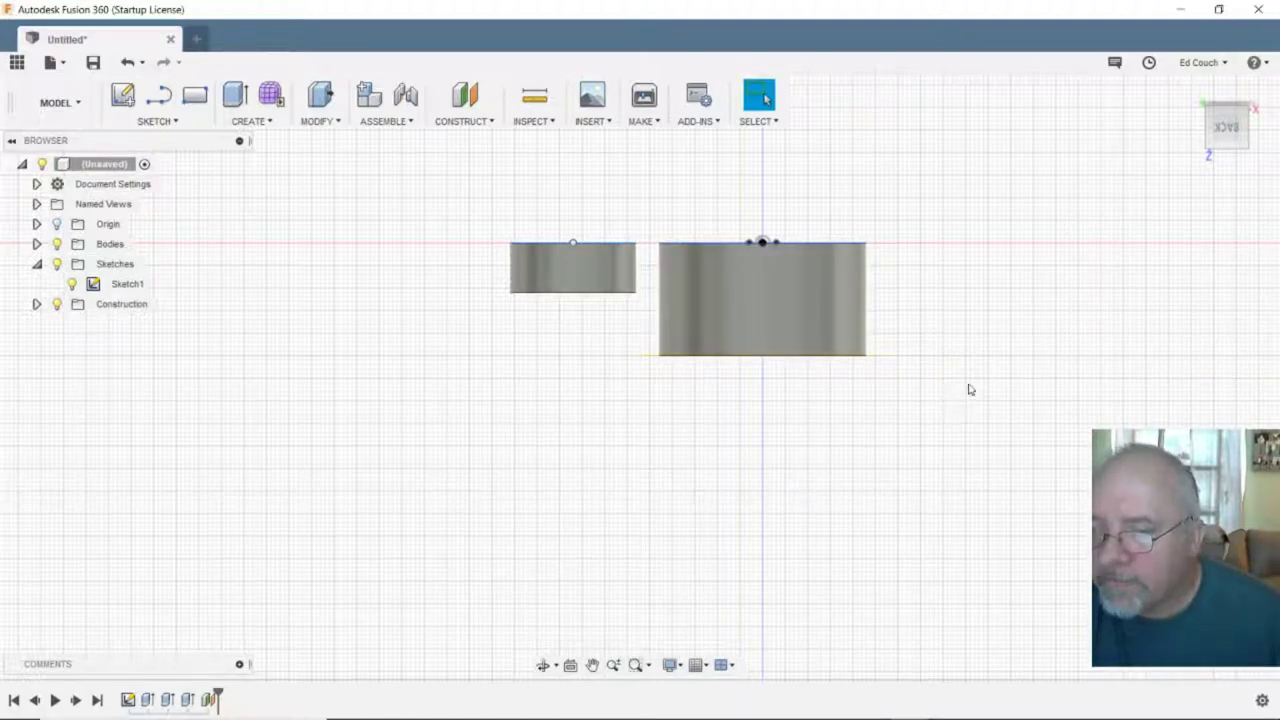
pyautogui.moveTo(968, 385); pyautogui.dragTo(991, 357, button='middle')
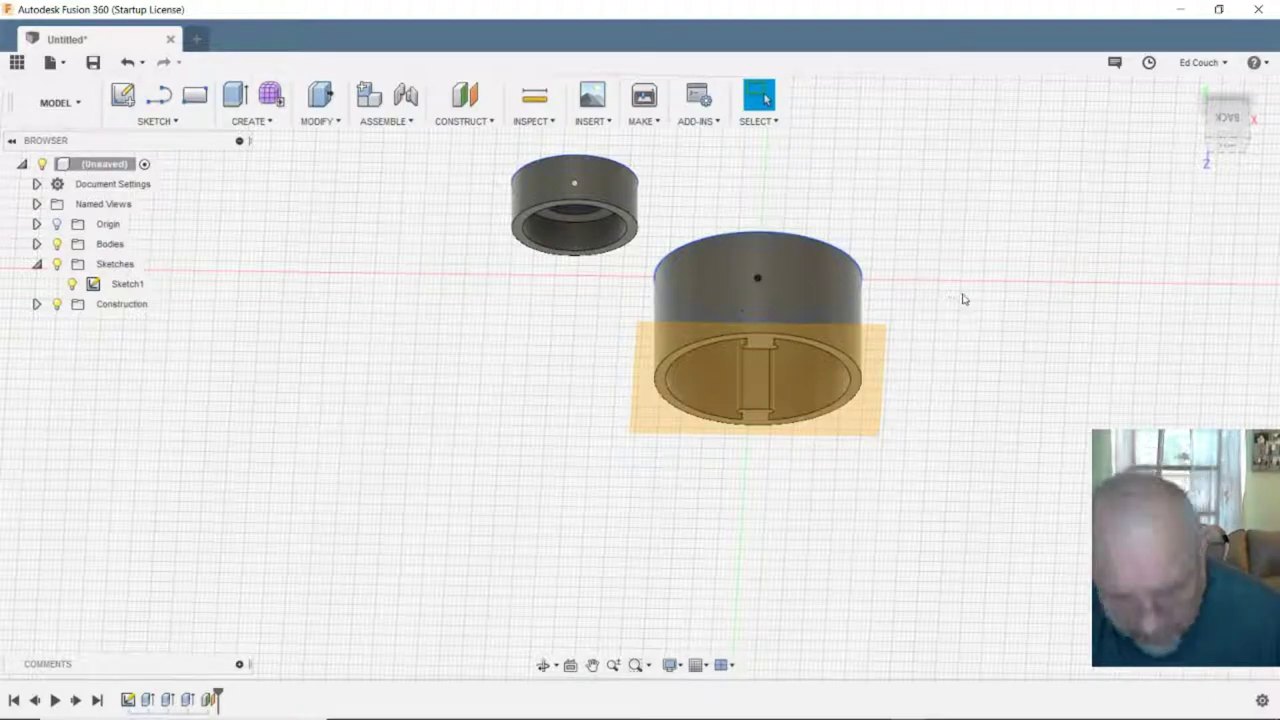
# - Zoom and pan close to the holder's slotted open top and pick its inner sketch profile
pyautogui.keyDown('shift'); pyautogui.moveTo(966, 298); pyautogui.dragTo(960, 377, button='middle'); pyautogui.keyUp('shift')
pyautogui.press('Escape')
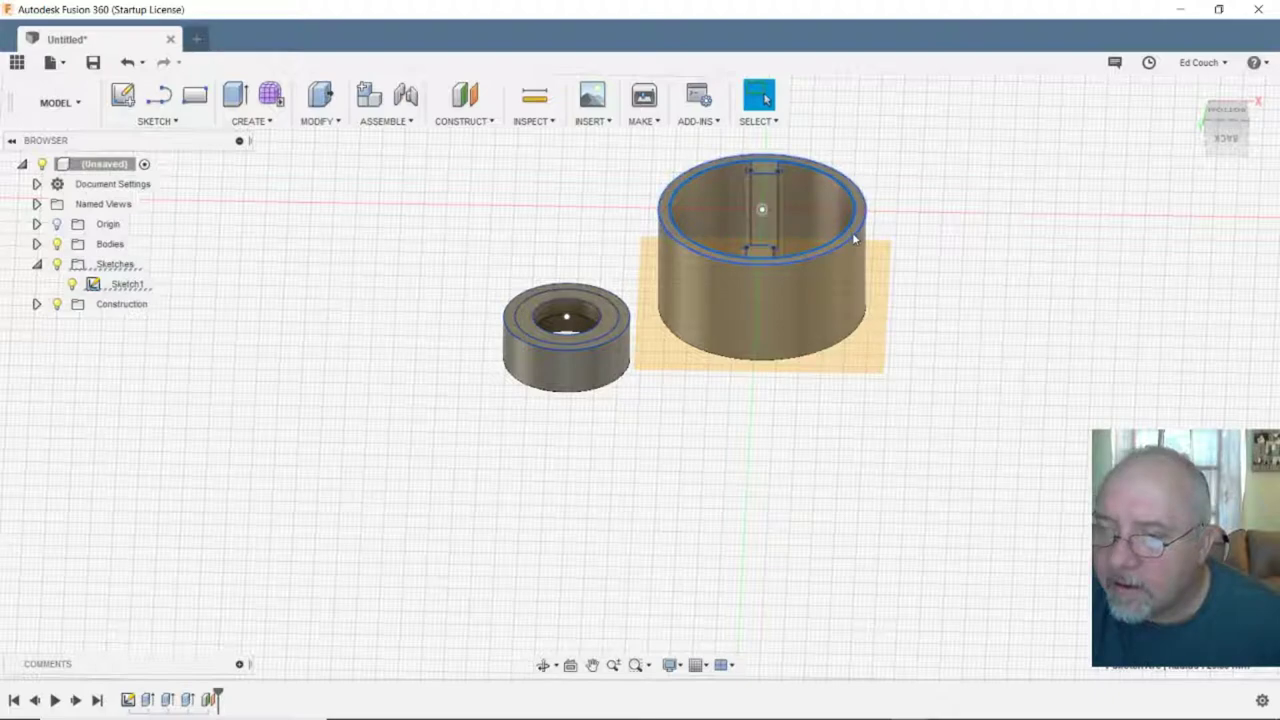
pyautogui.scroll(5, 906, 274)
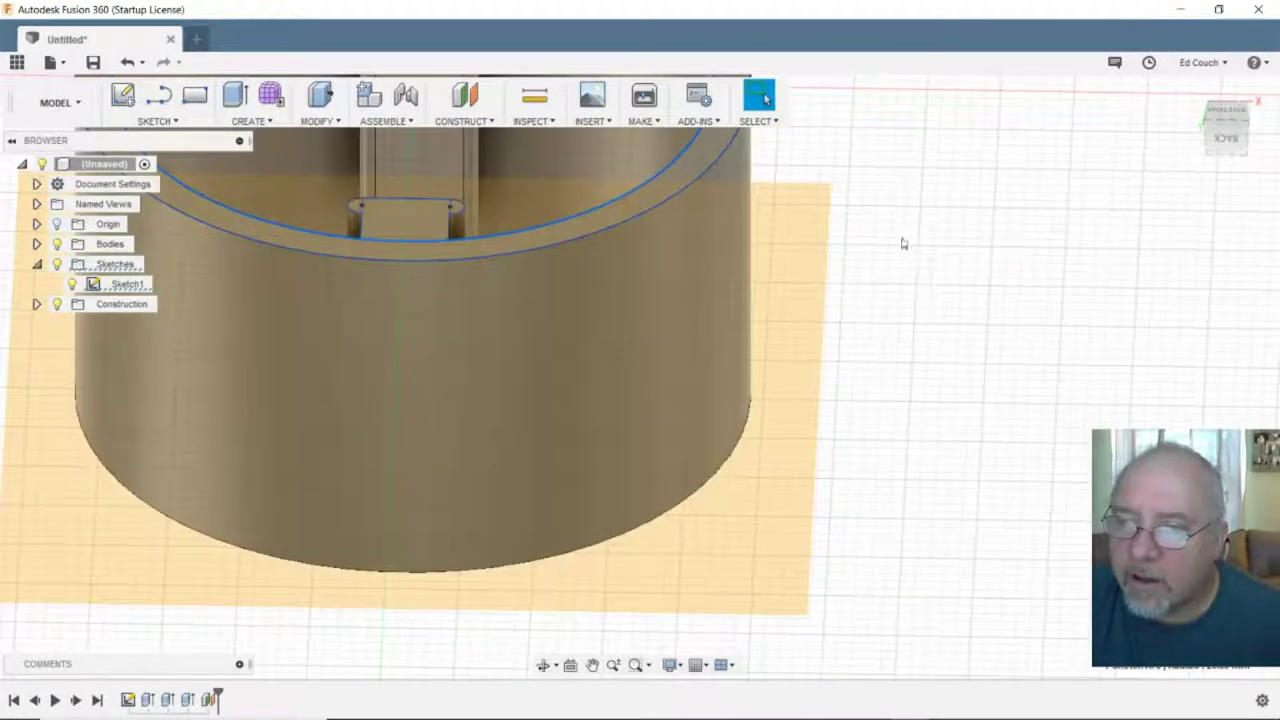
pyautogui.moveTo(903, 243)
pyautogui.mouseDown(button='middle')
pyautogui.moveTo(886, 186)
pyautogui.moveTo(923, 306)
pyautogui.moveTo(991, 440)
pyautogui.mouseUp(button='middle')
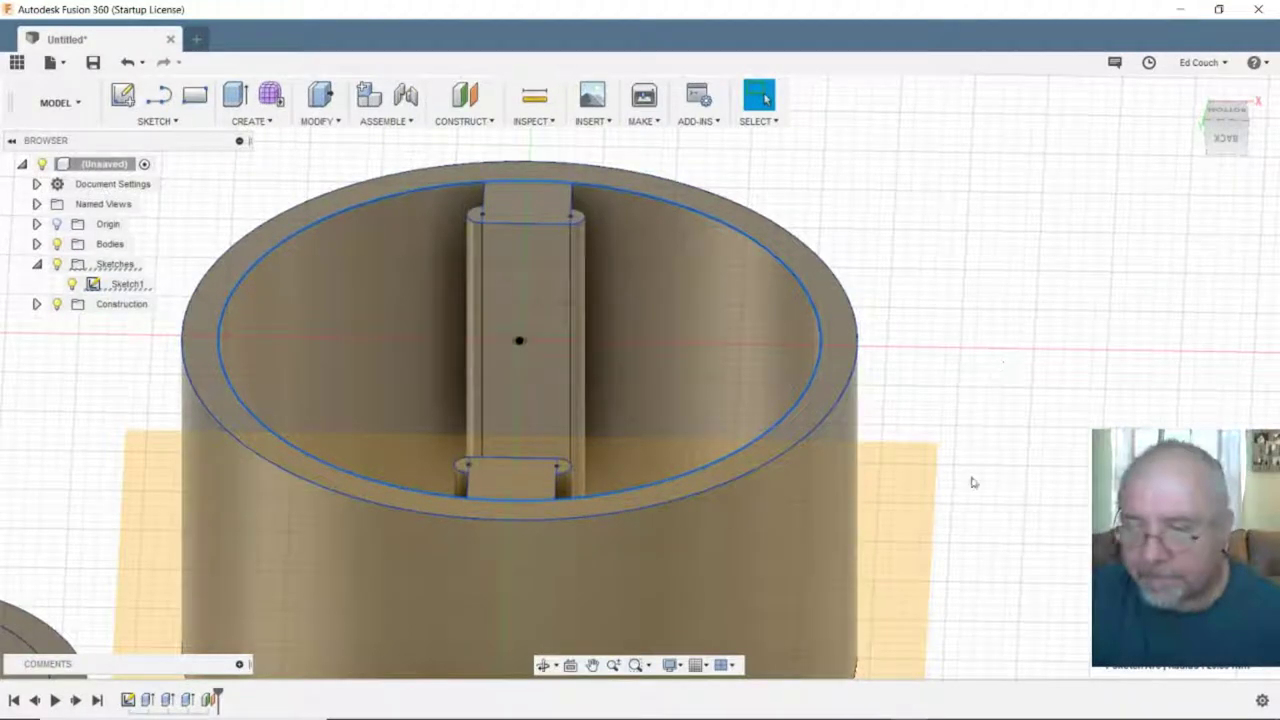
pyautogui.click(826, 437)
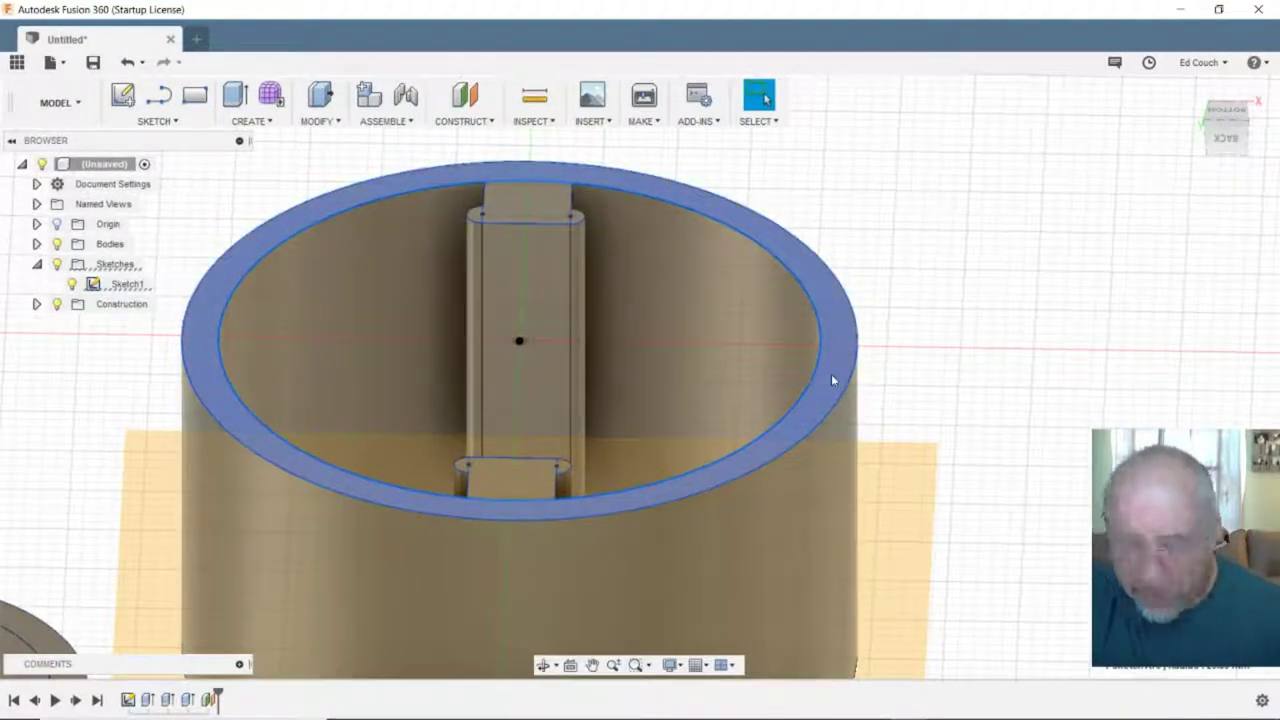
pyautogui.click(705, 462)
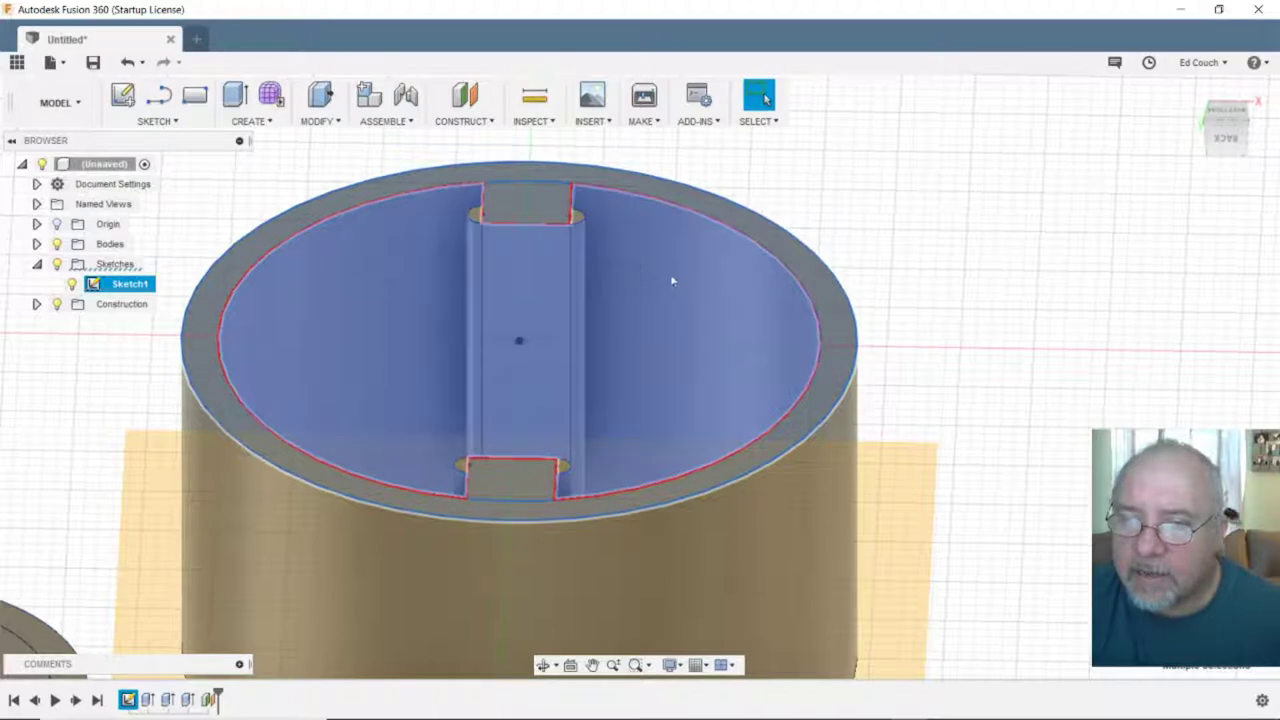
# - Select the holder's inner sketch profiles and open Extrude with seven profiles chosen
pyautogui.scroll(3, 670, 274)
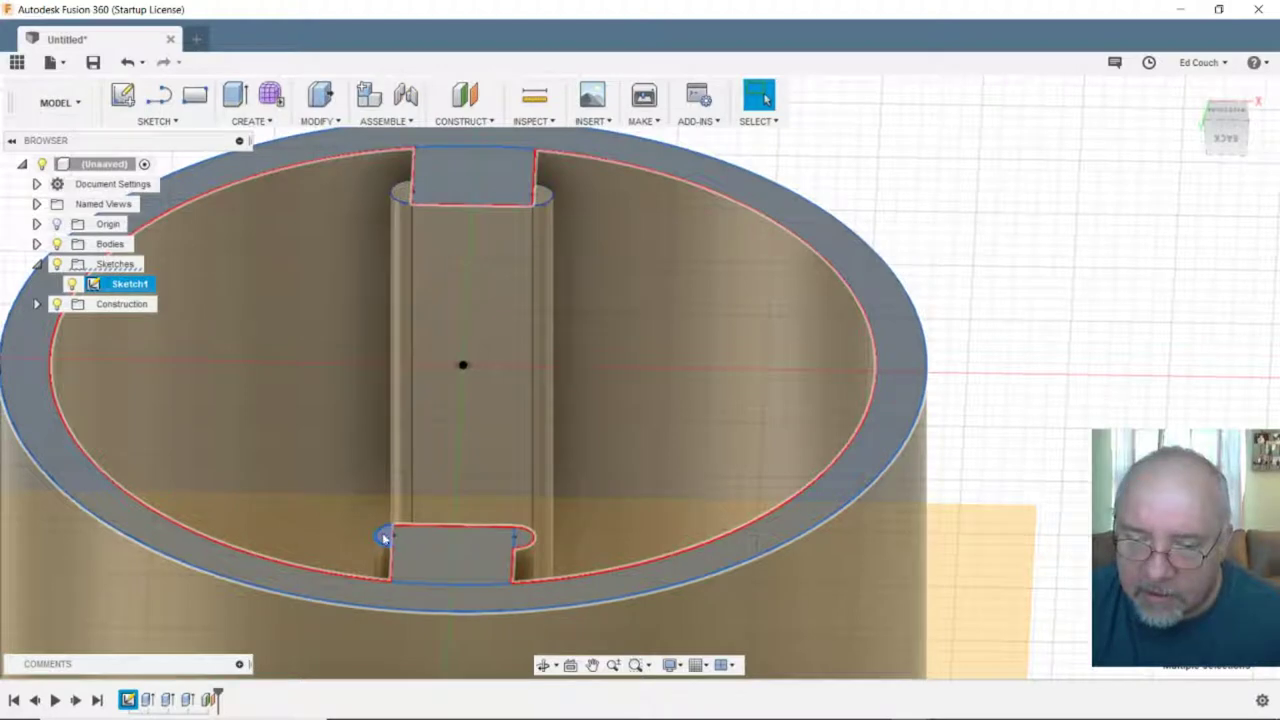
pyautogui.click(486, 249)
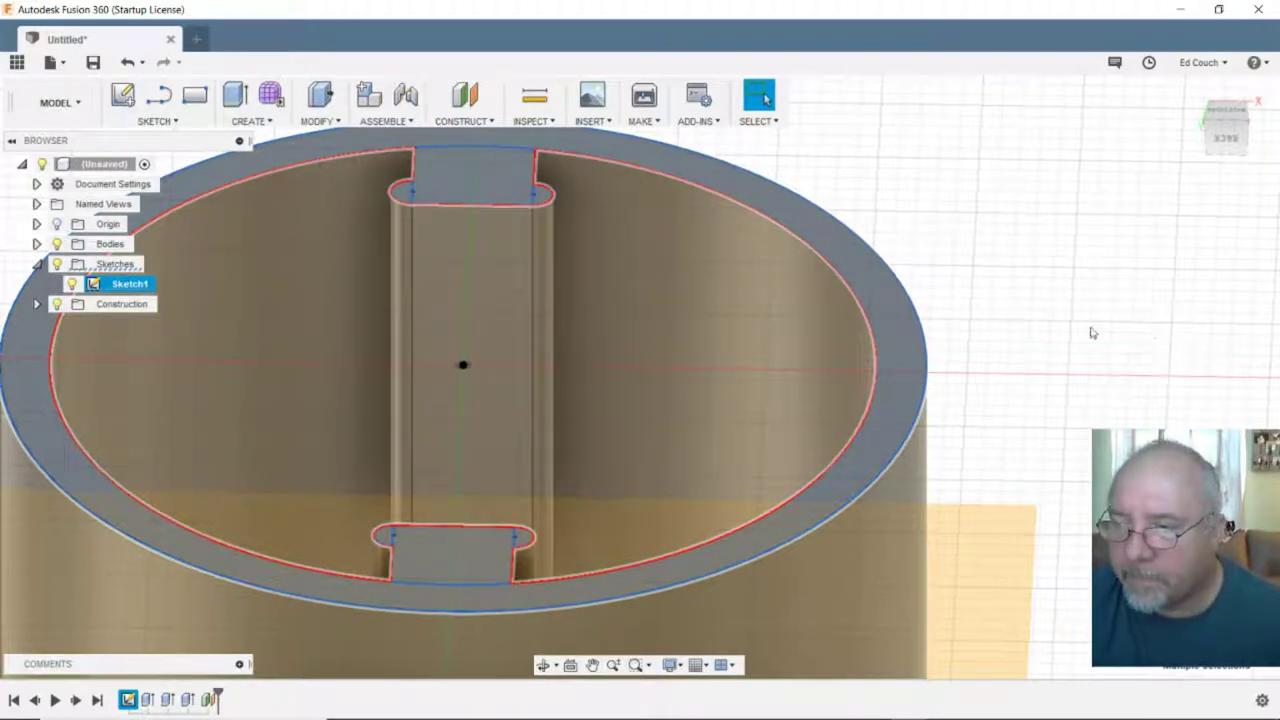
pyautogui.scroll(-5, 1100, 330)
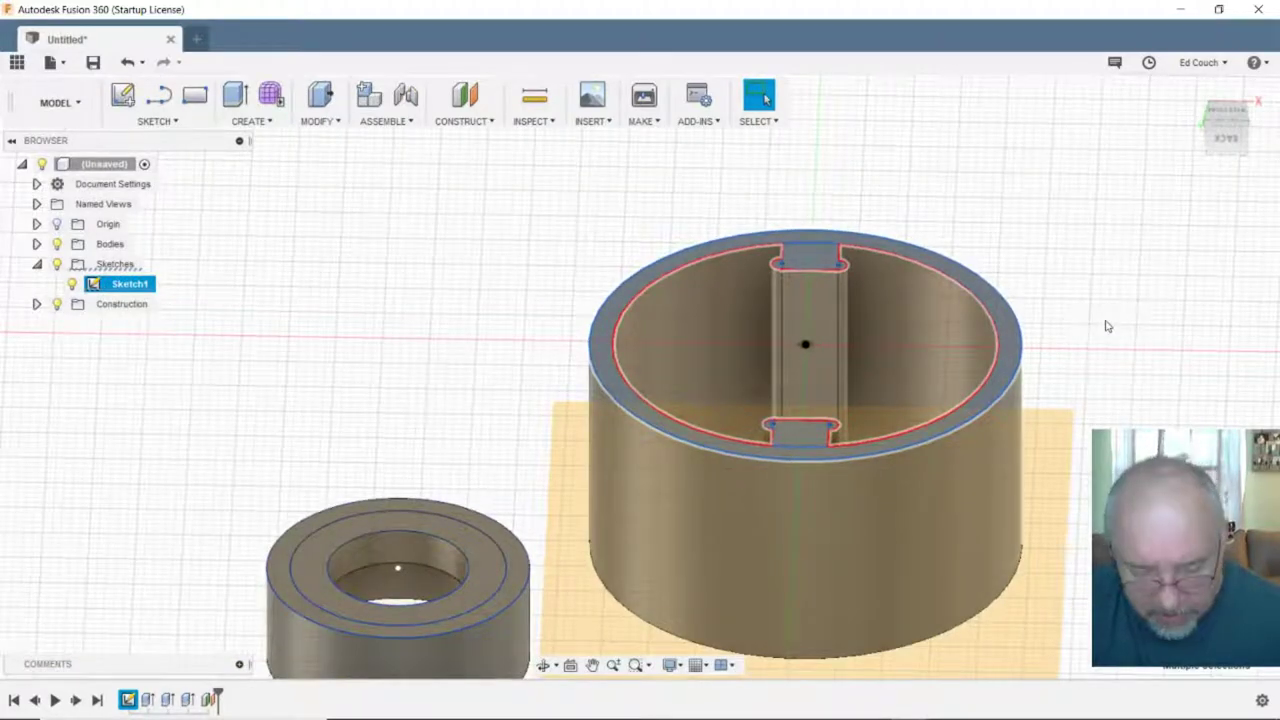
pyautogui.press('e')
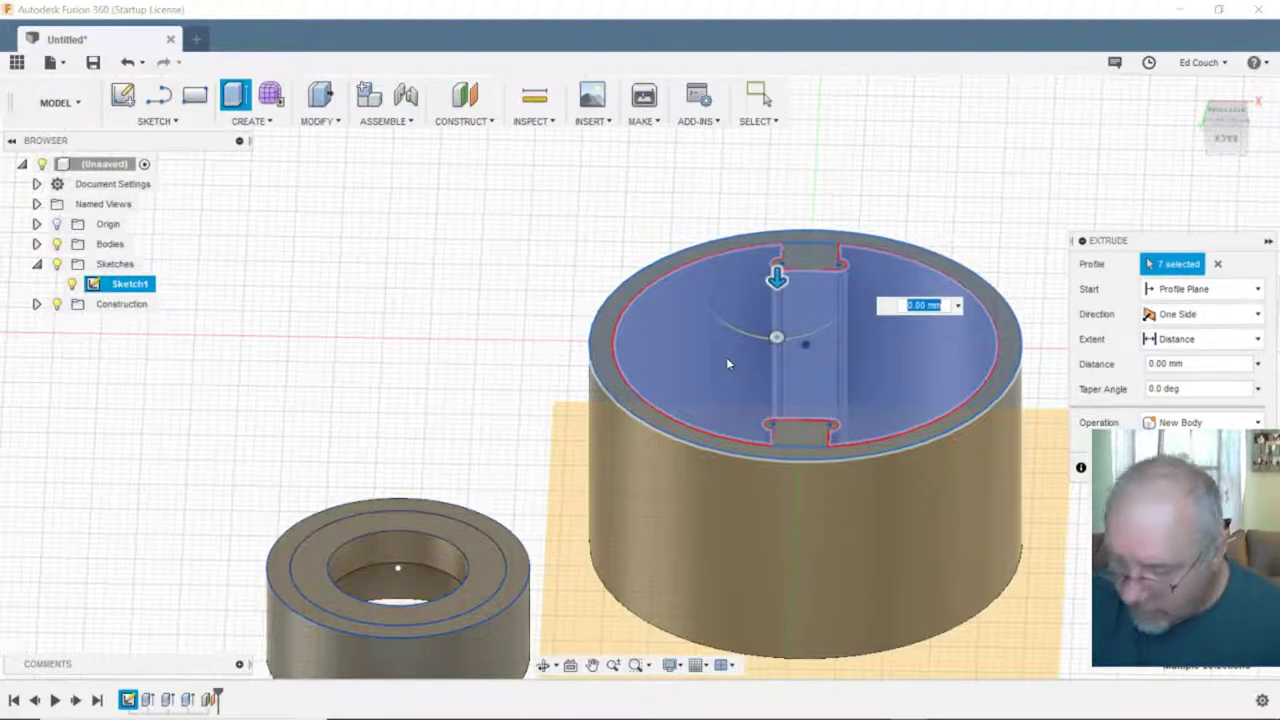
# - Extrude the seven inner profiles 50 mm as a Cut, checked from the side view
pyautogui.write('50')
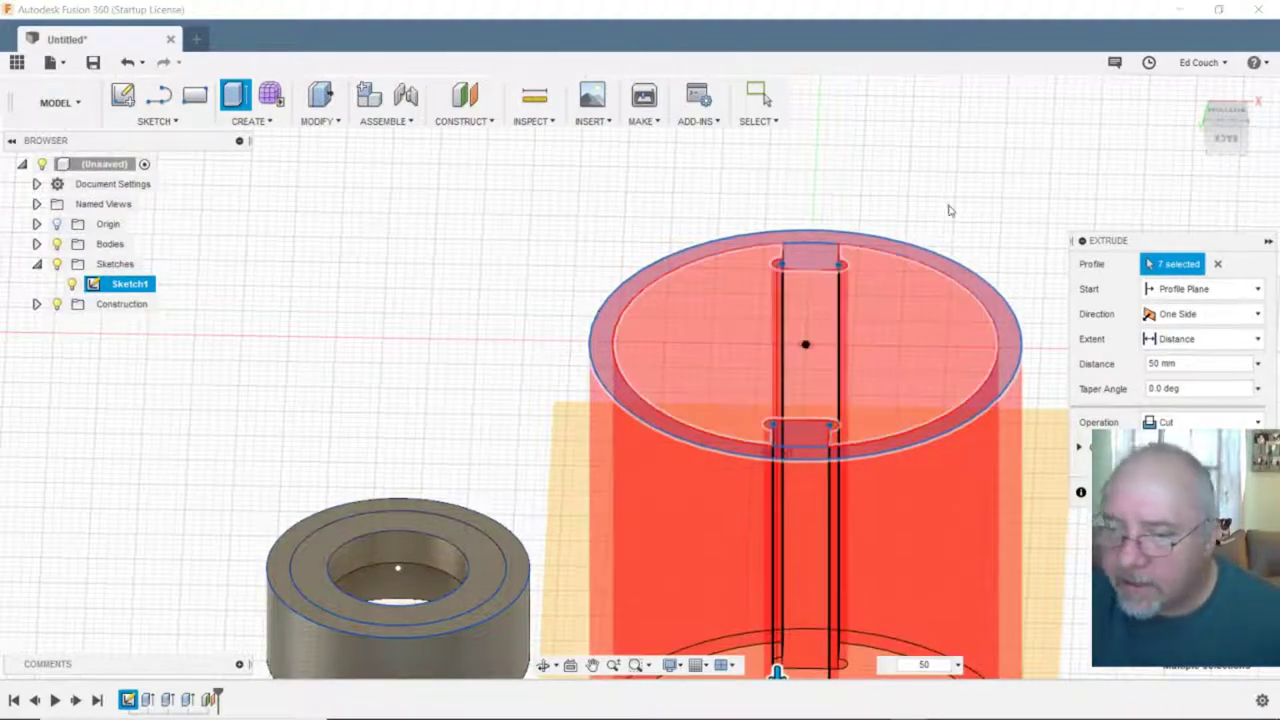
pyautogui.scroll(-3, 508, 305)
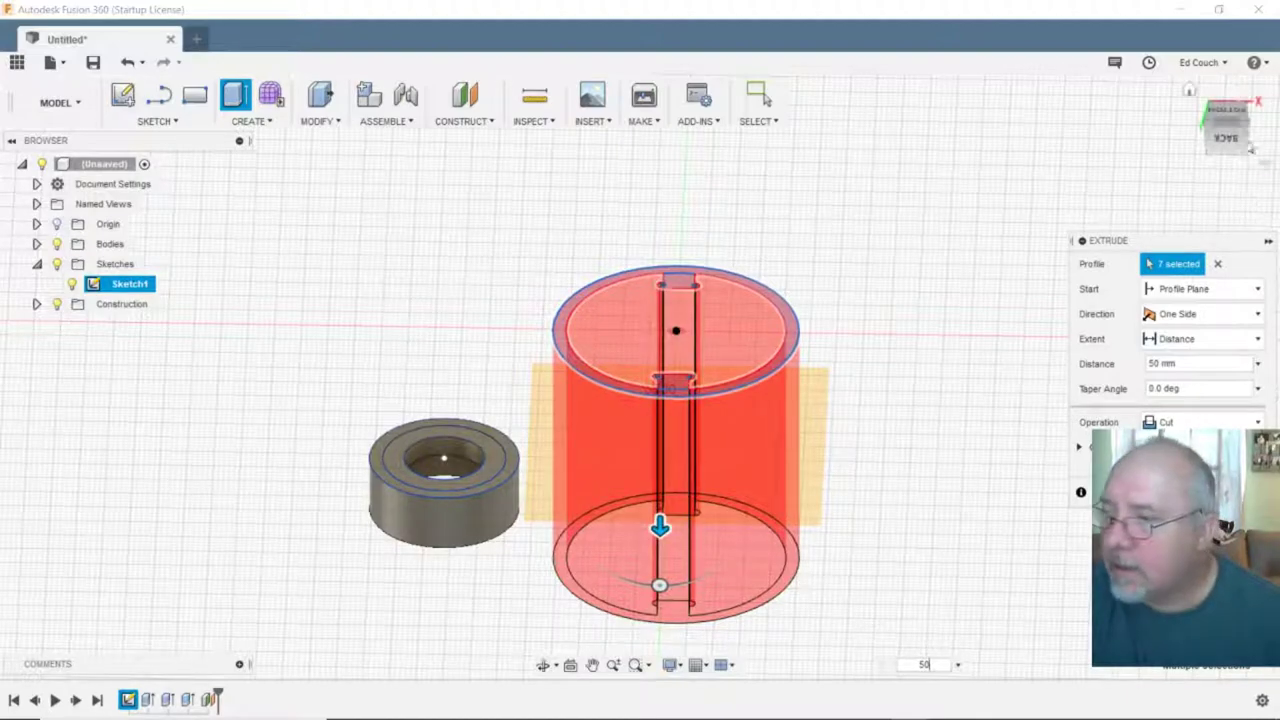
pyautogui.click(1229, 140)
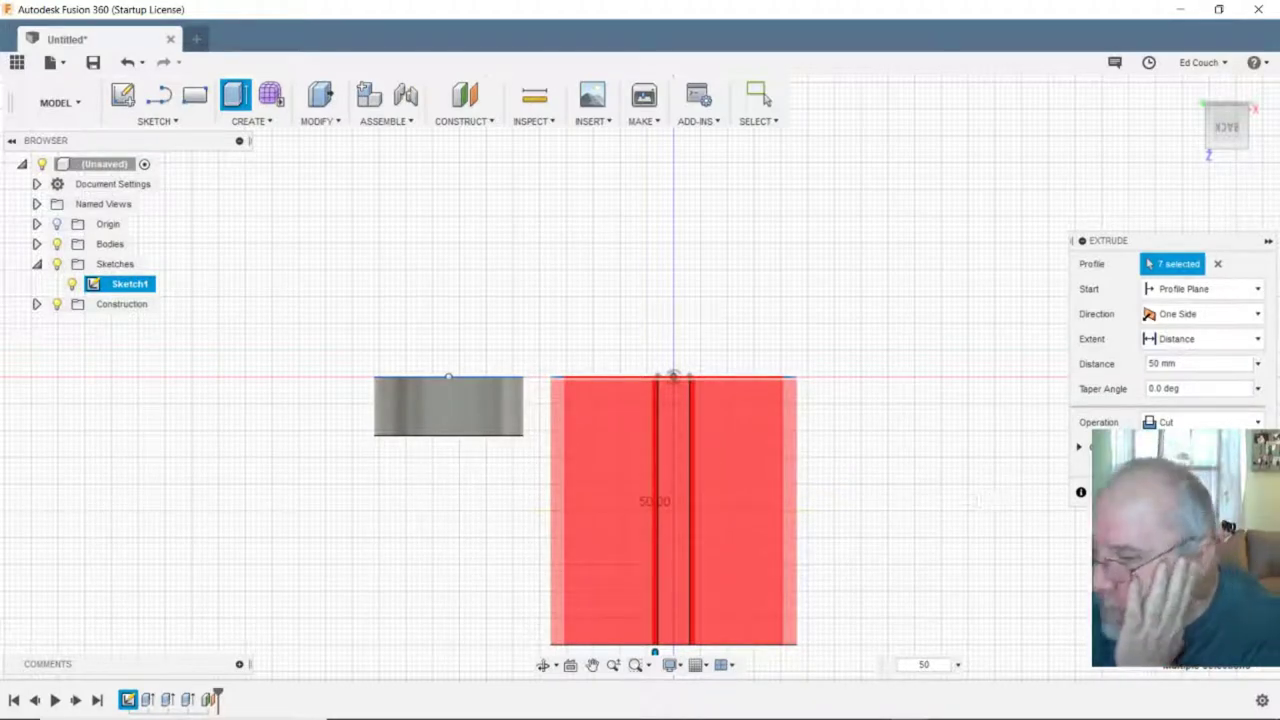
pyautogui.click(1230, 424)
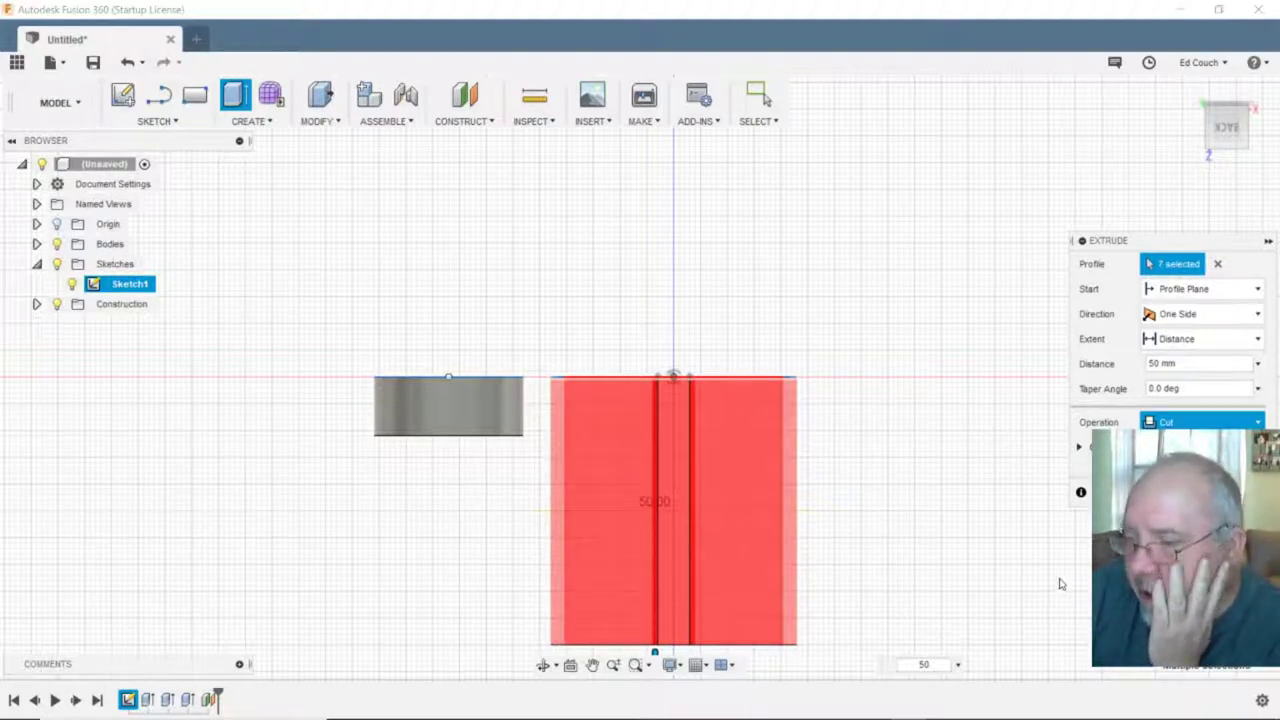
pyautogui.press('Return')
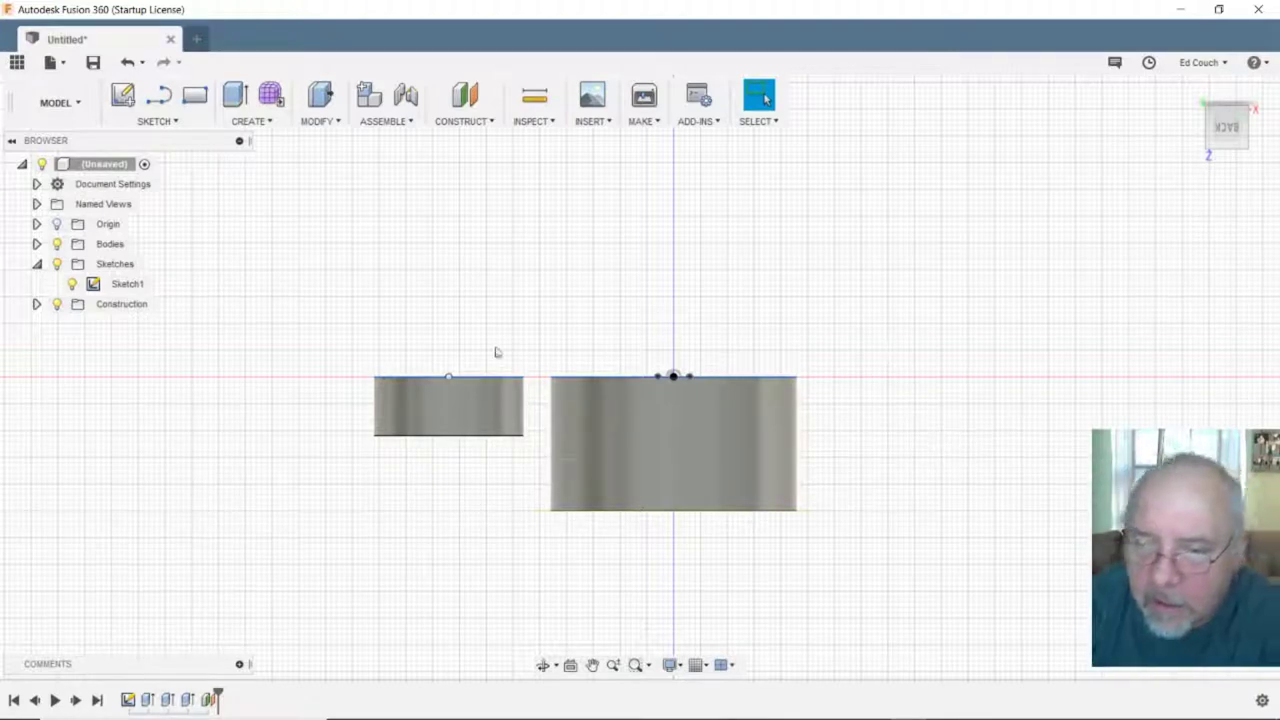
# - Expand the Bodies list and click Body1, Body2 and Body3 to identify each part
pyautogui.moveTo(536, 346)
pyautogui.mouseDown()
pyautogui.moveTo(548, 492)
pyautogui.moveTo(726, 569)
pyautogui.moveTo(829, 563)
pyautogui.mouseUp()
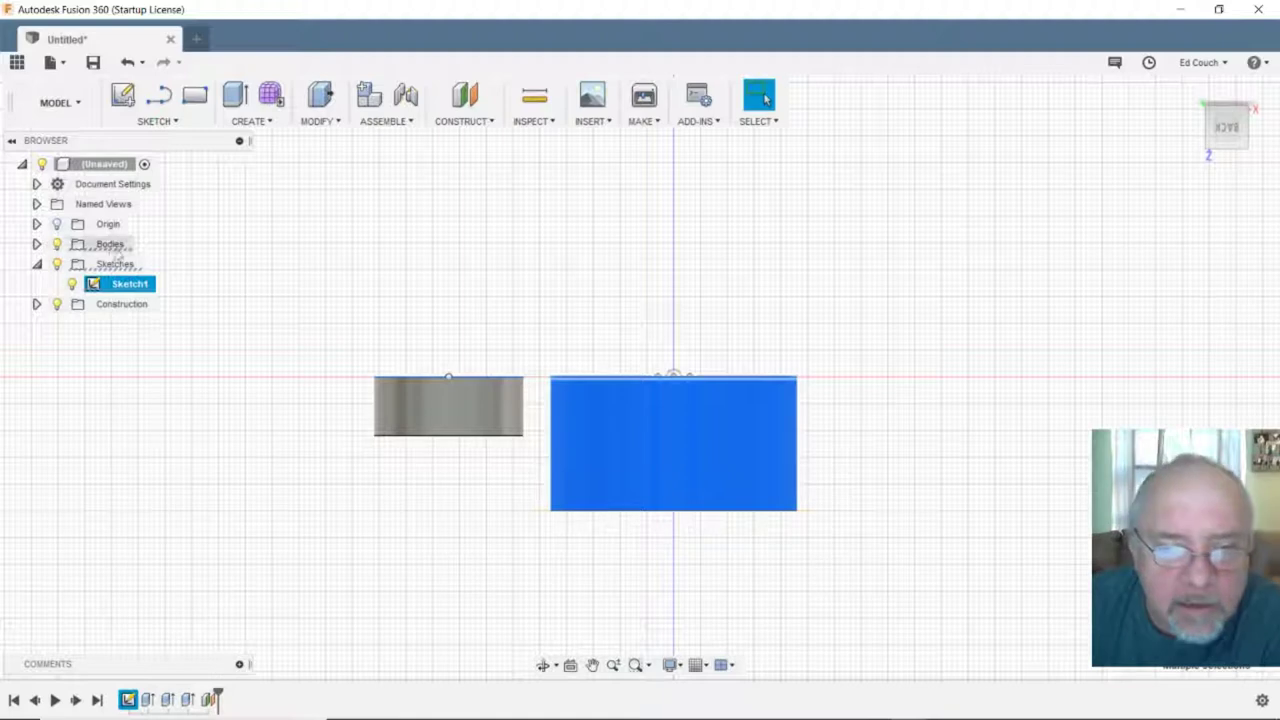
pyautogui.click(37, 244)
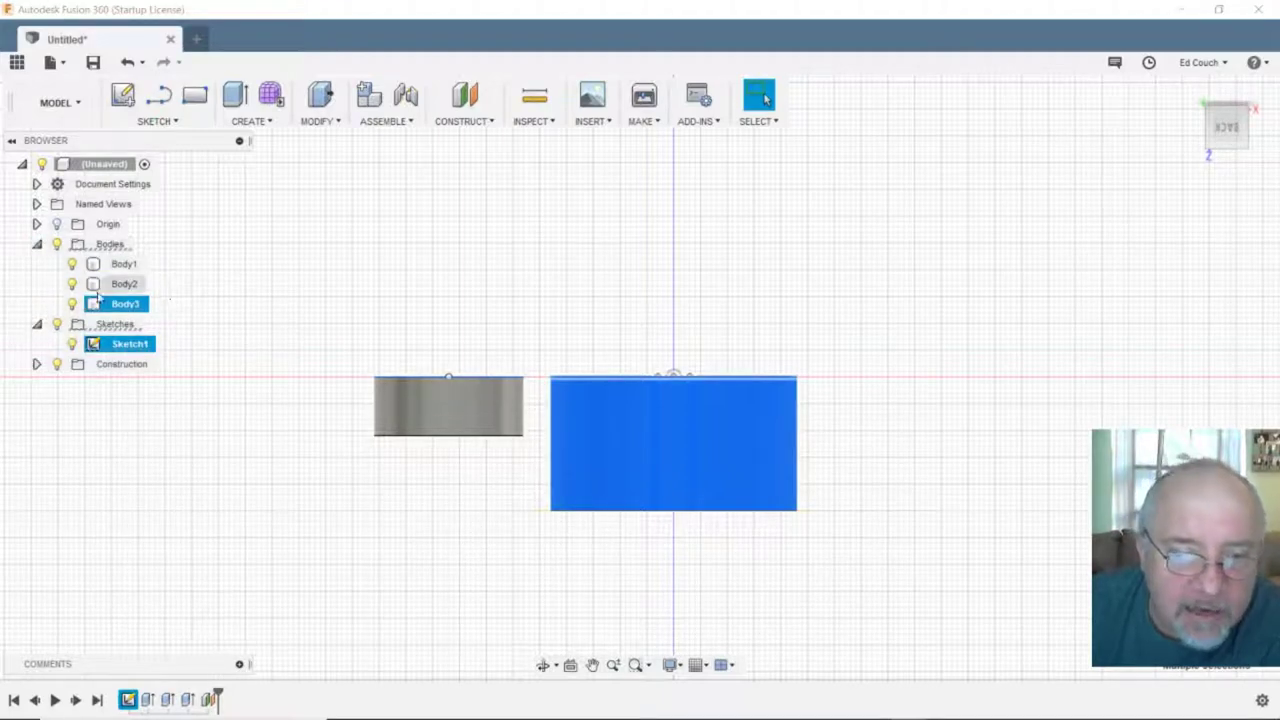
pyautogui.keyDown('ctrl'); pyautogui.click(127, 284); pyautogui.keyUp('ctrl')
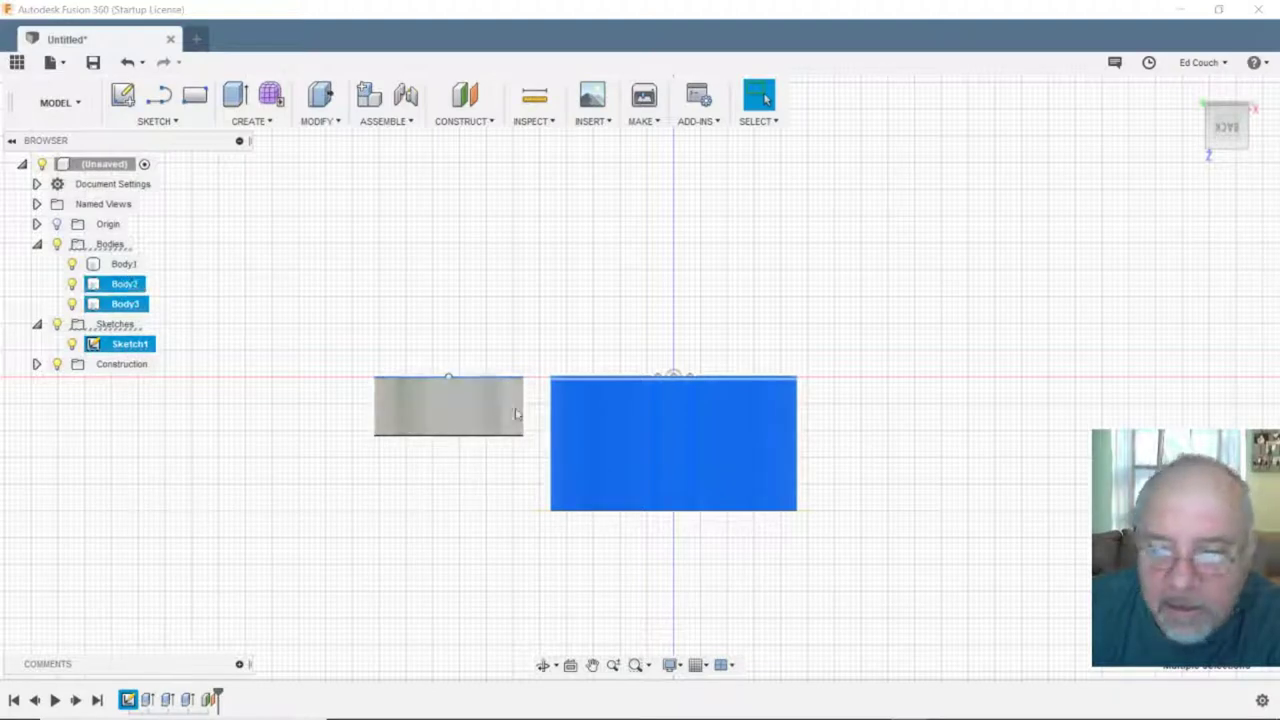
pyautogui.keyDown('ctrl'); pyautogui.click(127, 284); pyautogui.keyUp('ctrl')
pyautogui.click(124, 265)
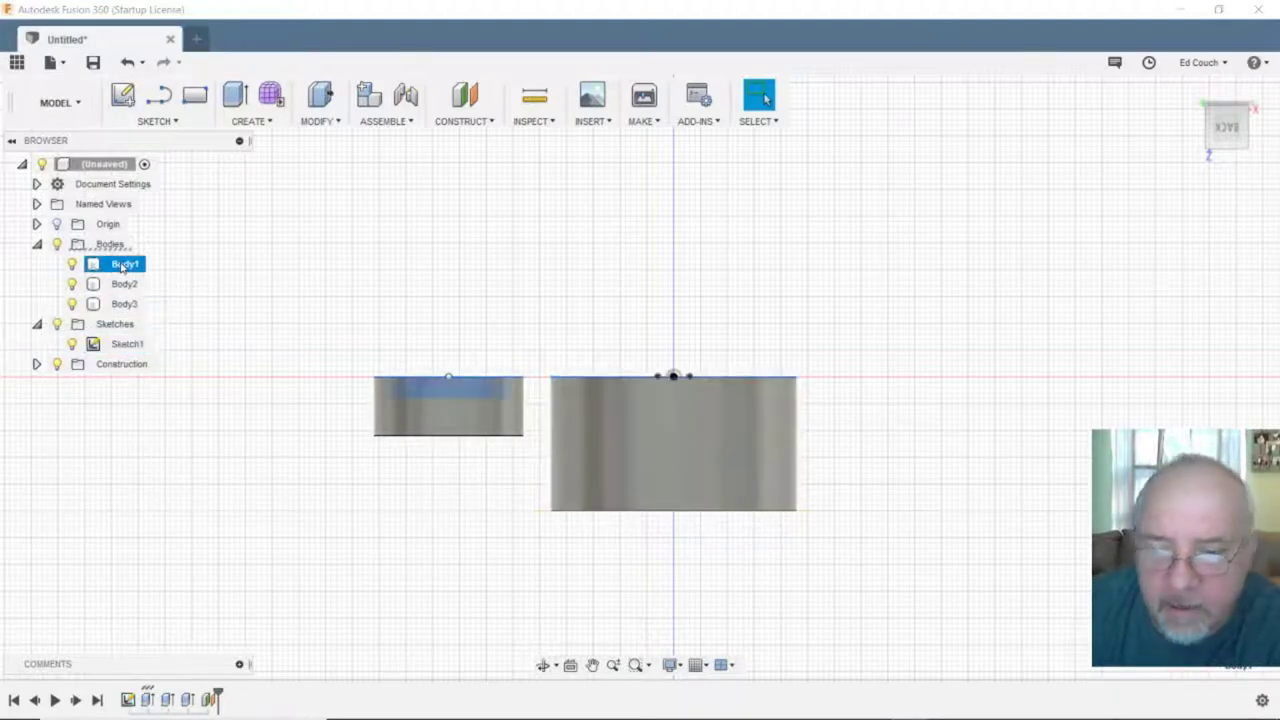
pyautogui.click(122, 288)
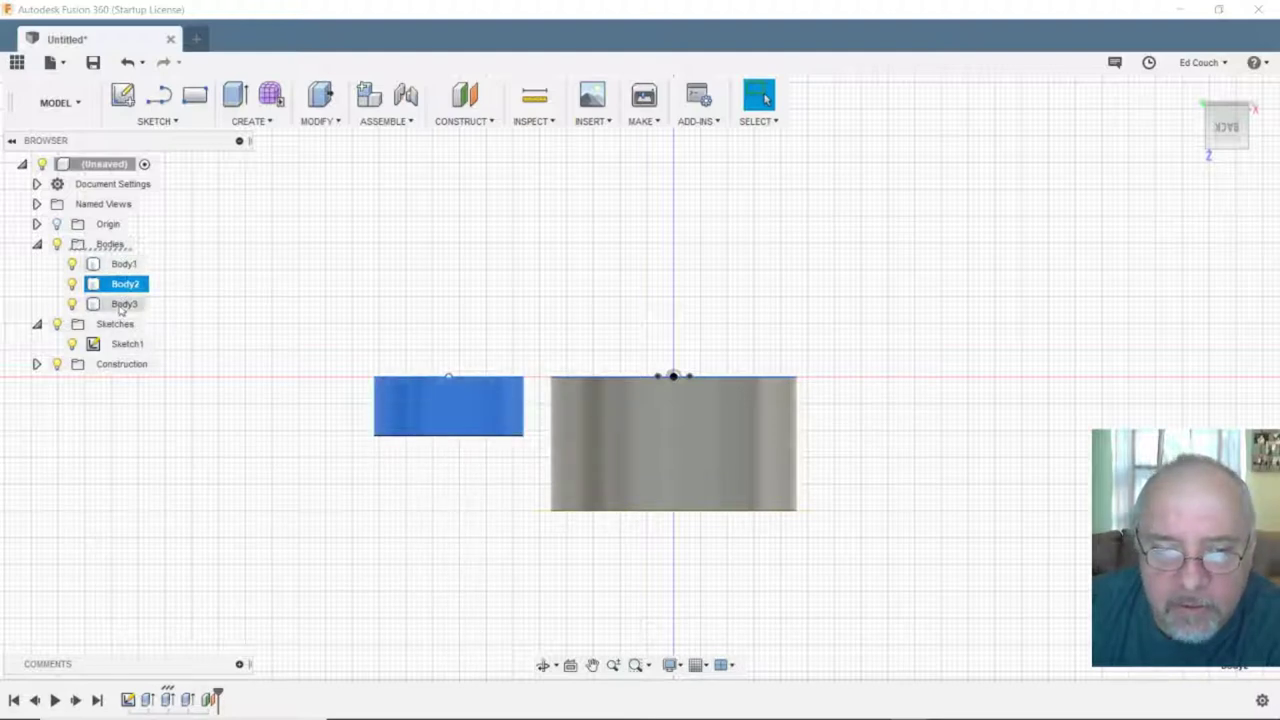
pyautogui.click(122, 304)
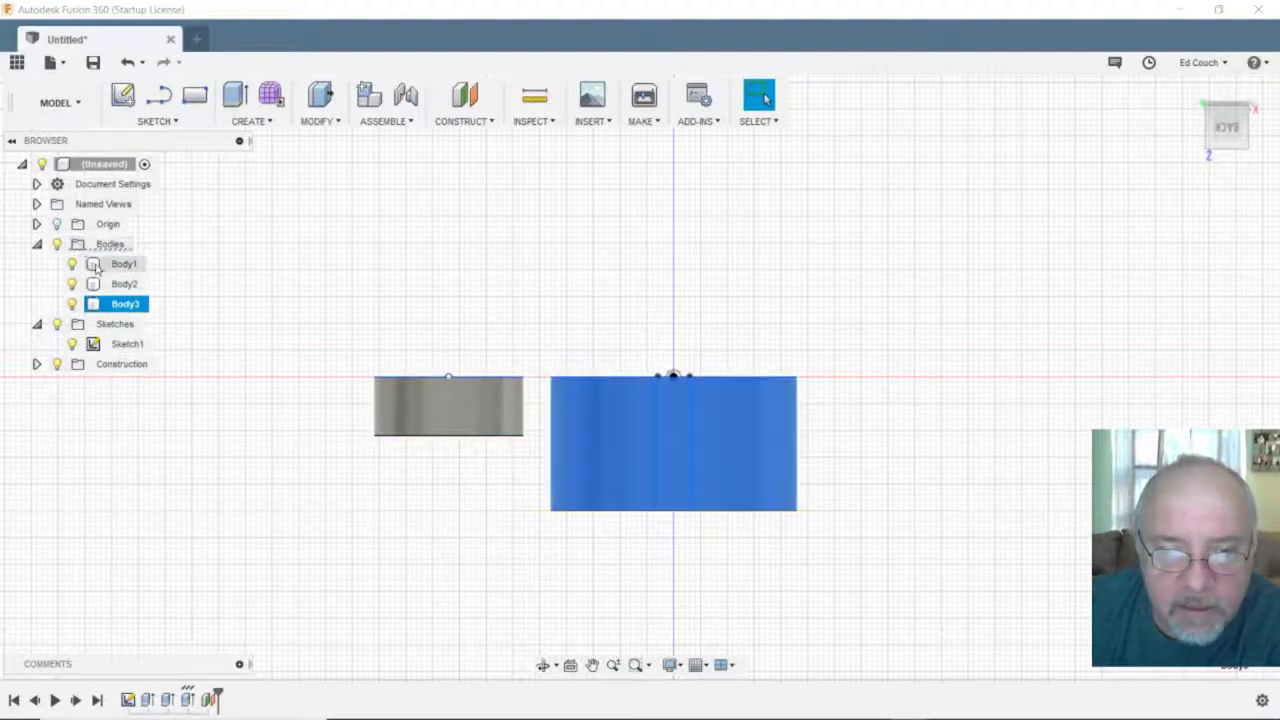
pyautogui.click(120, 265)
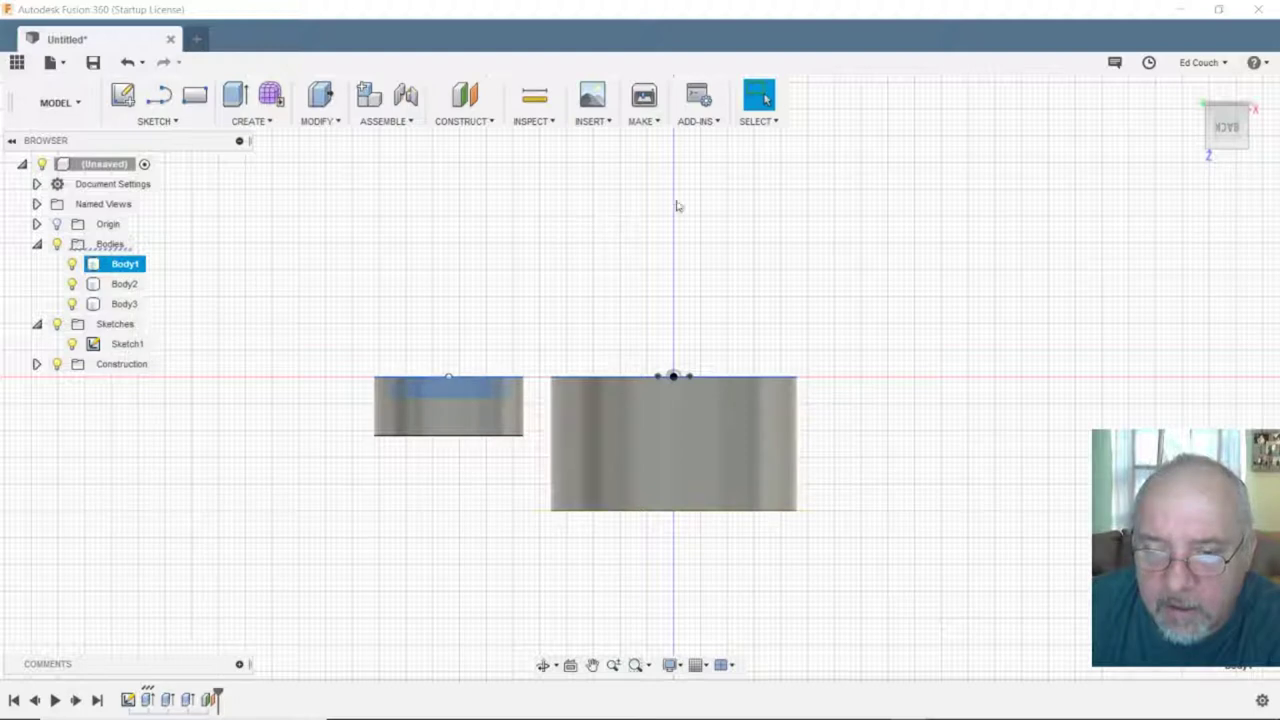
# - Orbit to a tilted 3D view and select the ring bodies Body2 and Body1
pyautogui.keyDown('shift'); pyautogui.moveTo(900, 317); pyautogui.dragTo(884, 366, button='middle'); pyautogui.keyUp('shift')
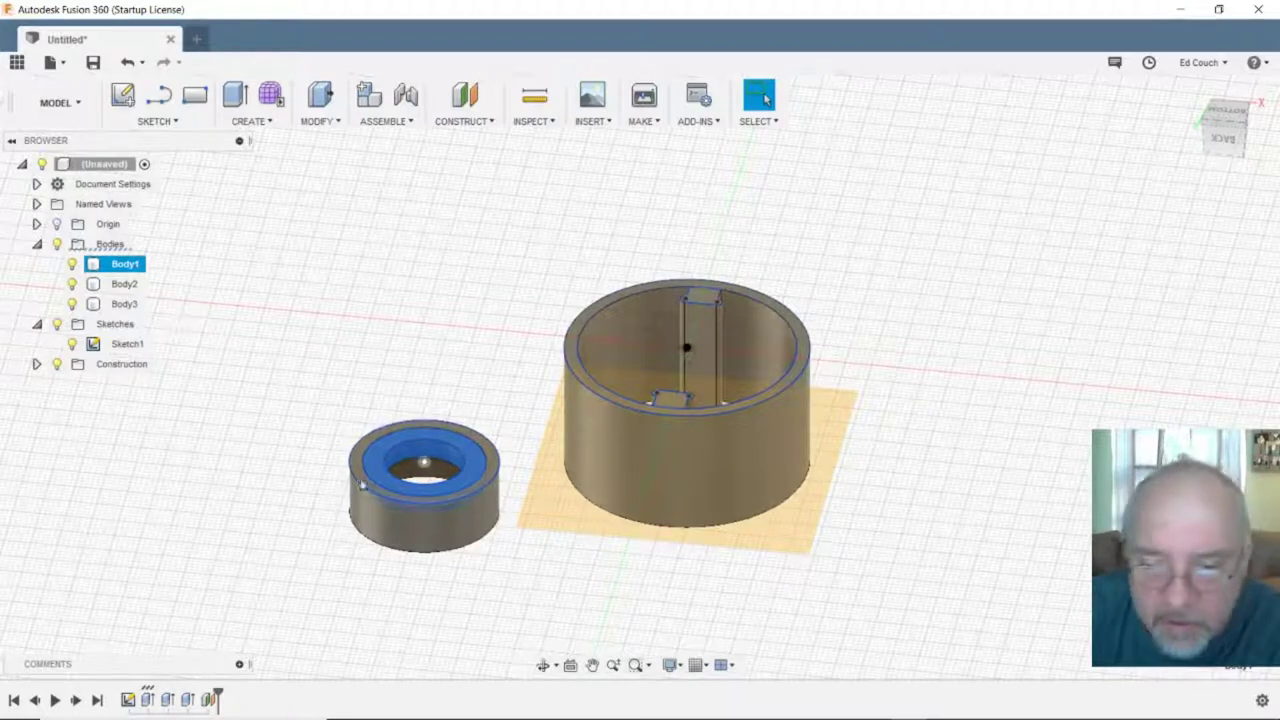
pyautogui.click(114, 285)
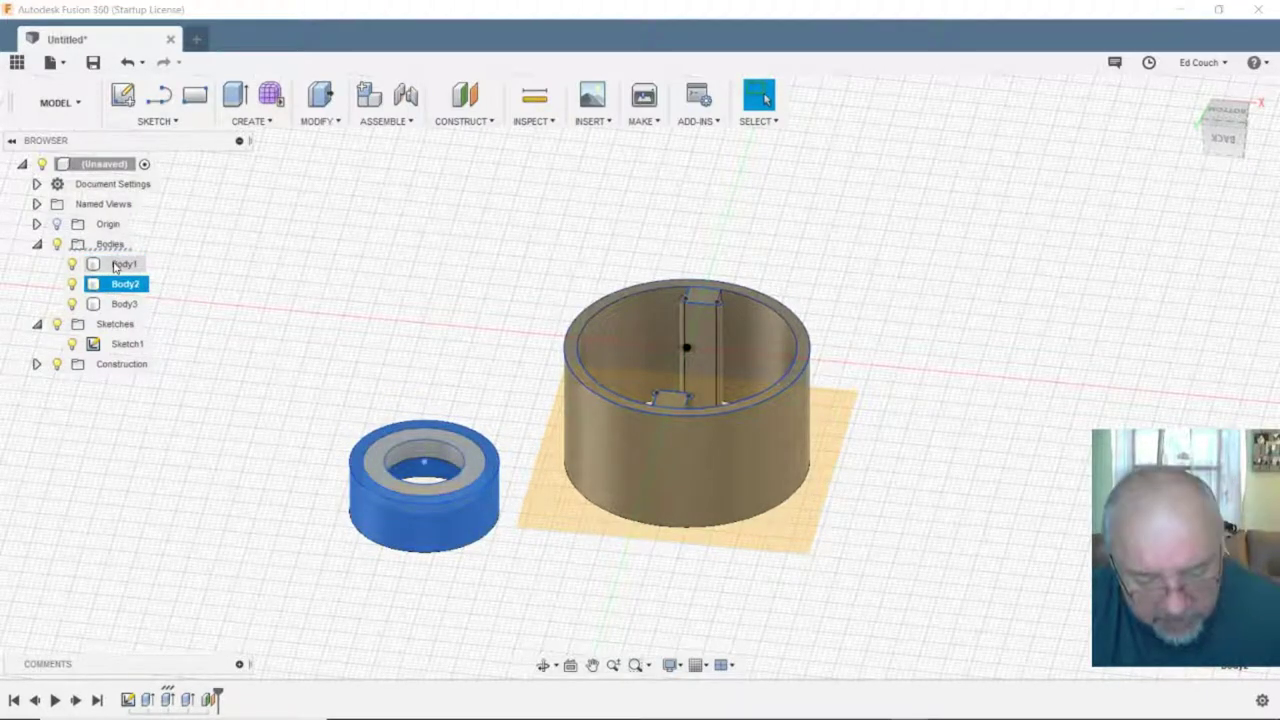
pyautogui.keyDown('ctrl'); pyautogui.click(115, 265); pyautogui.keyUp('ctrl')
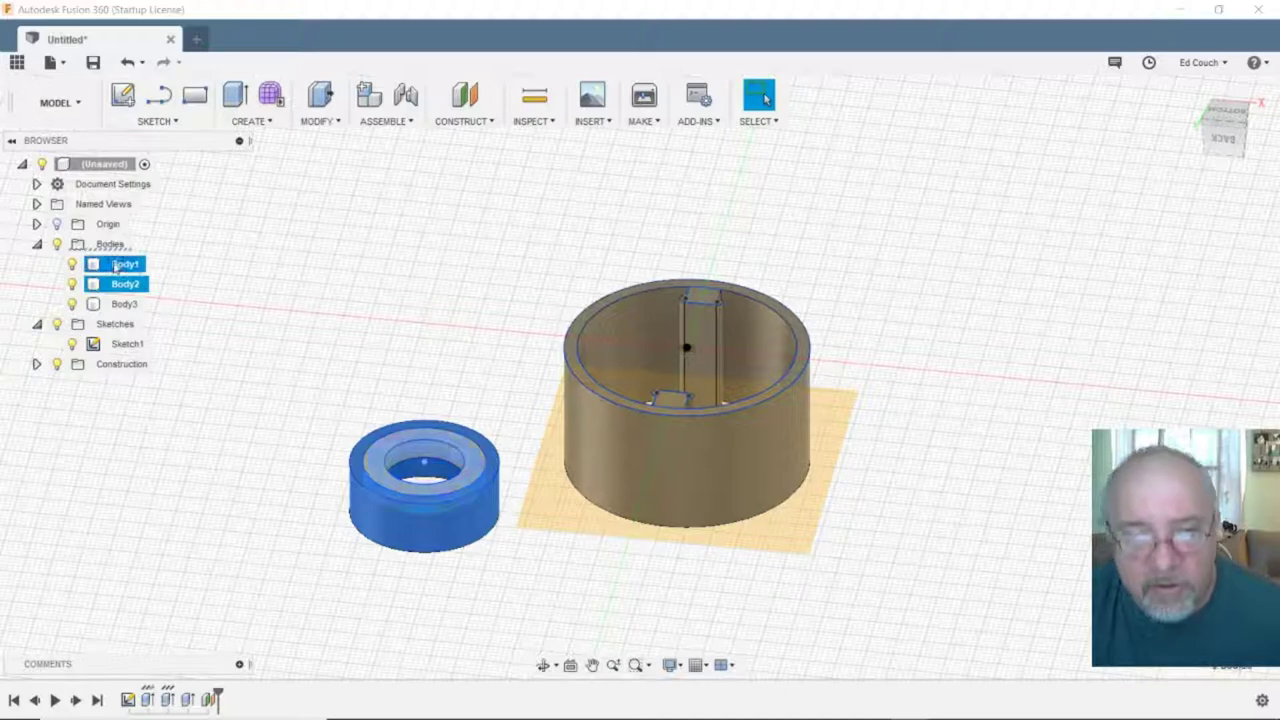
pyautogui.click(323, 121)
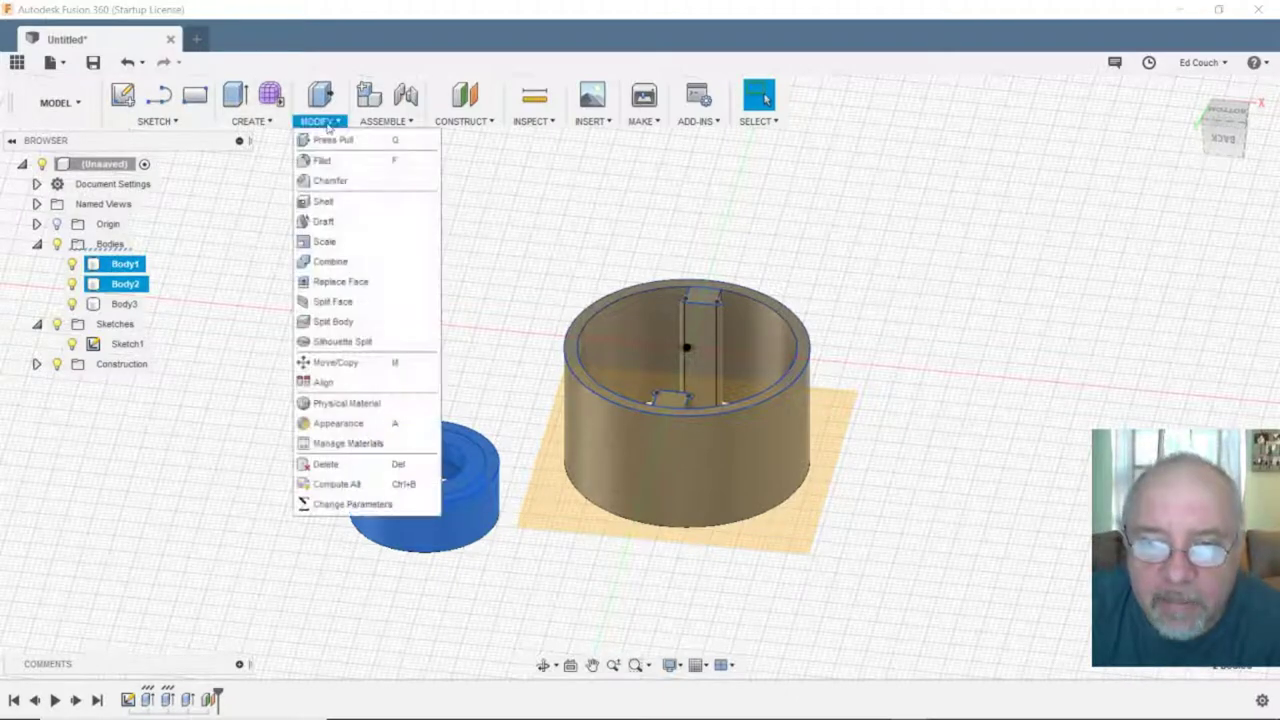
# - Combine Body2 and Body1 with a Join so the ring becomes one body
pyautogui.click(337, 266)
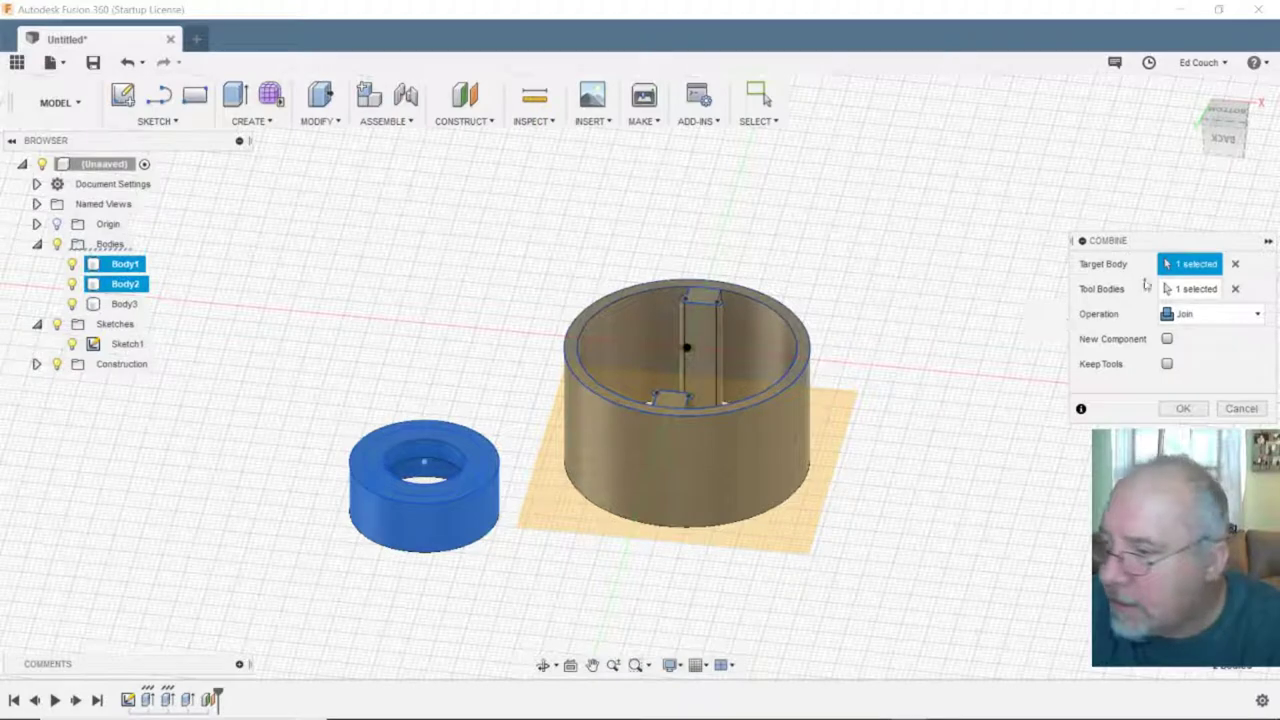
pyautogui.click(1183, 409)
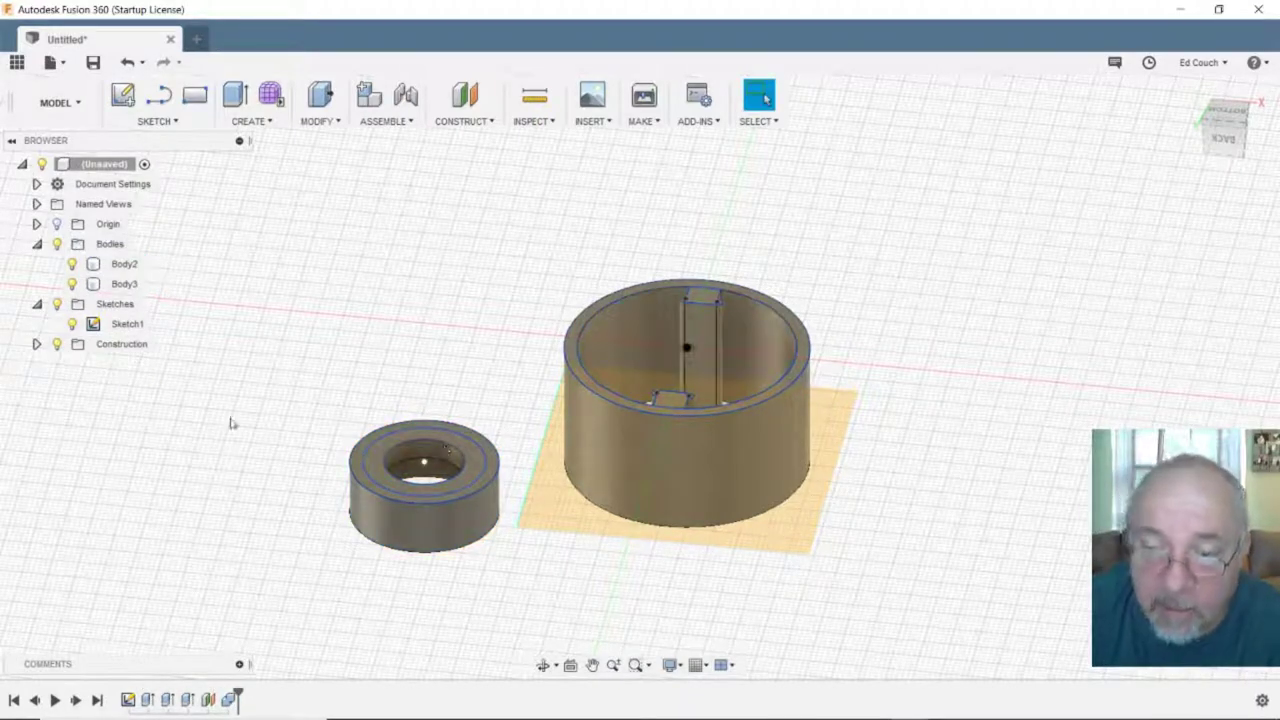
pyautogui.click(425, 505)
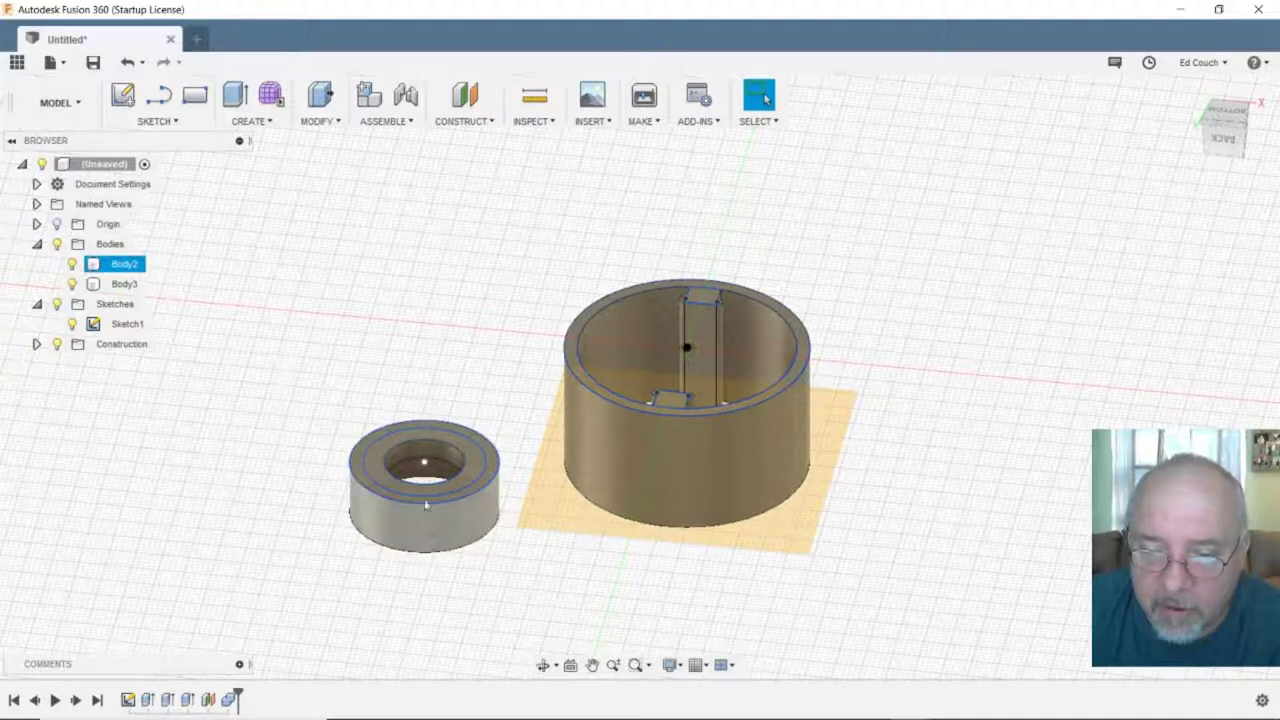
# - Copy the large cup Body3 in the browser and paste it as a new Body4
pyautogui.click(425, 505)
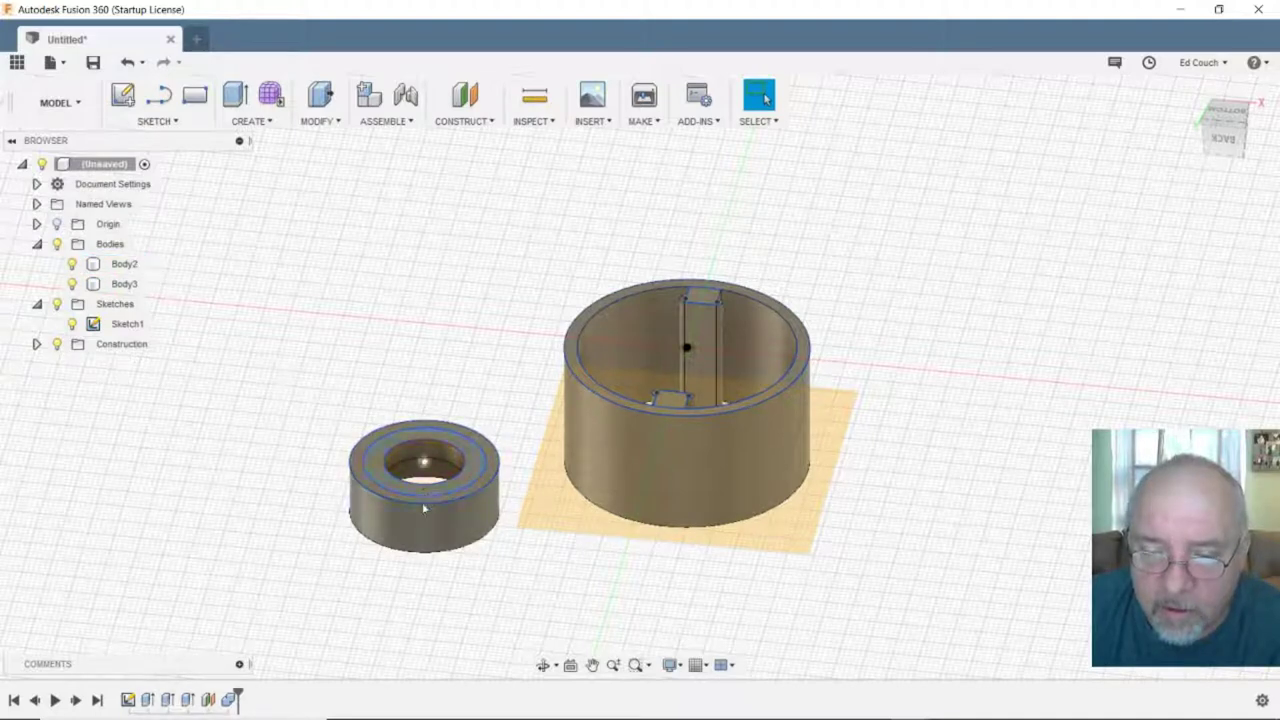
pyautogui.click(126, 265)
pyautogui.click(126, 285)
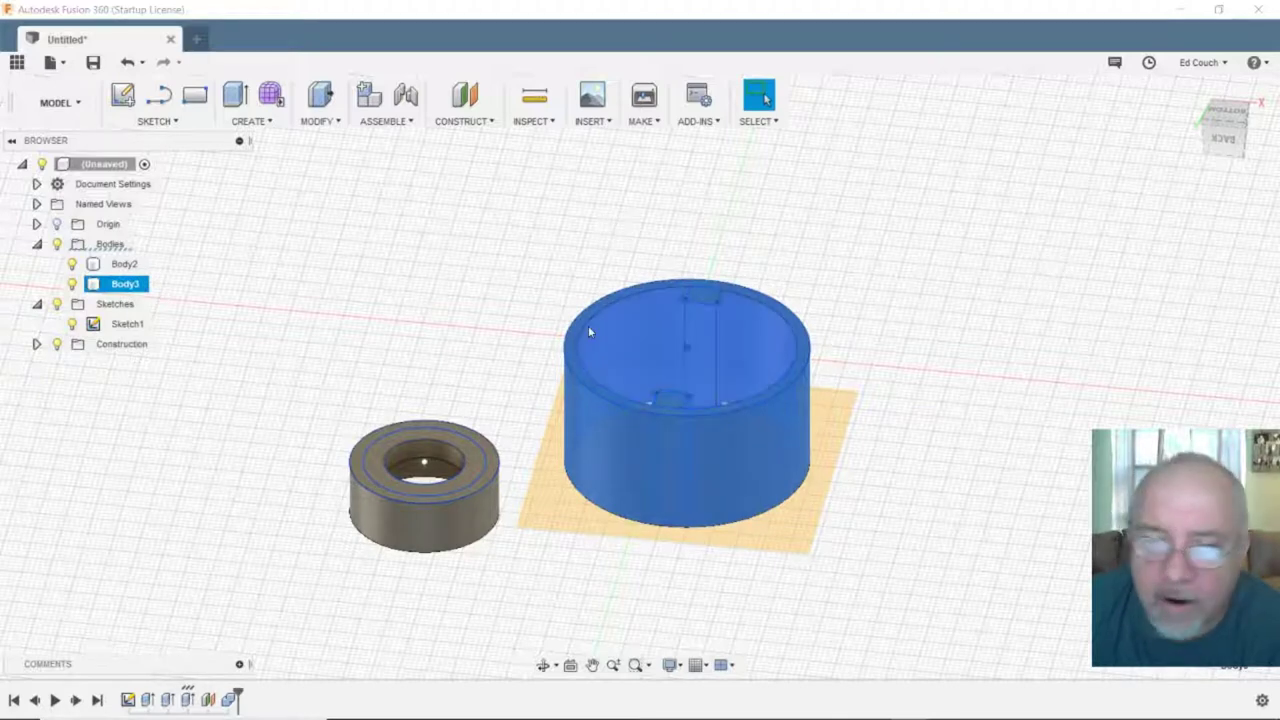
pyautogui.rightClick(127, 286)
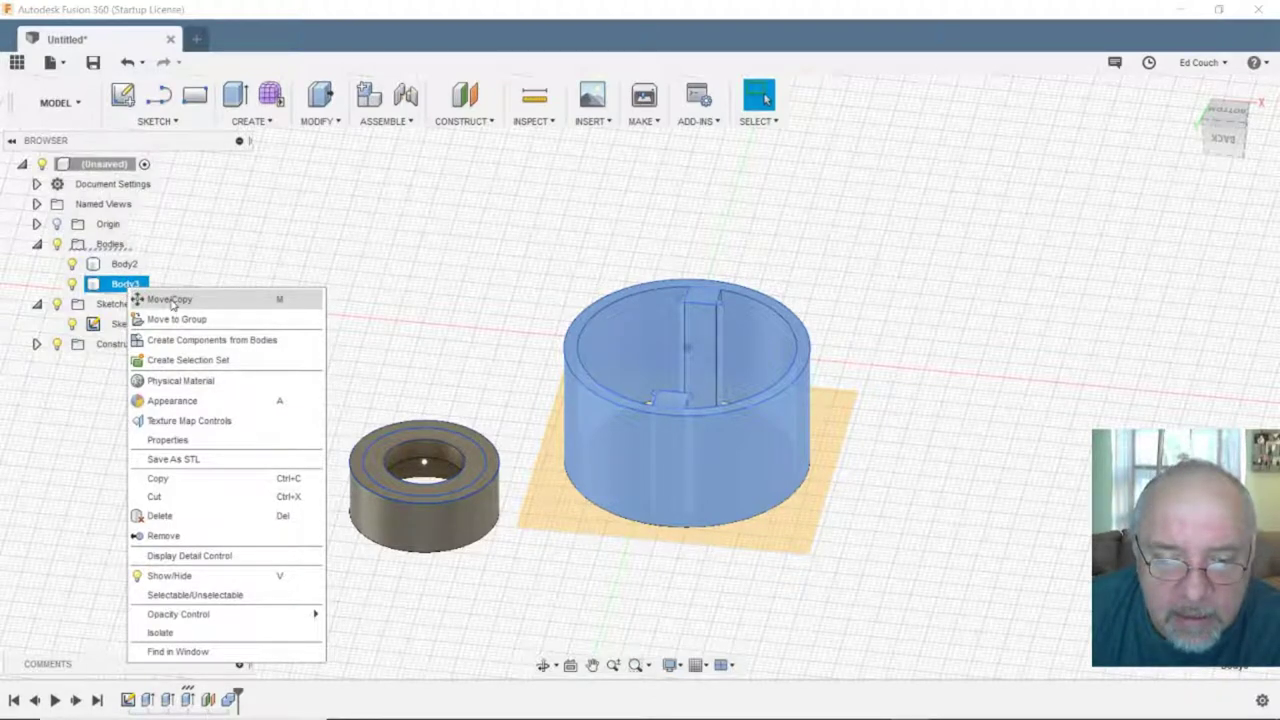
pyautogui.click(201, 481)
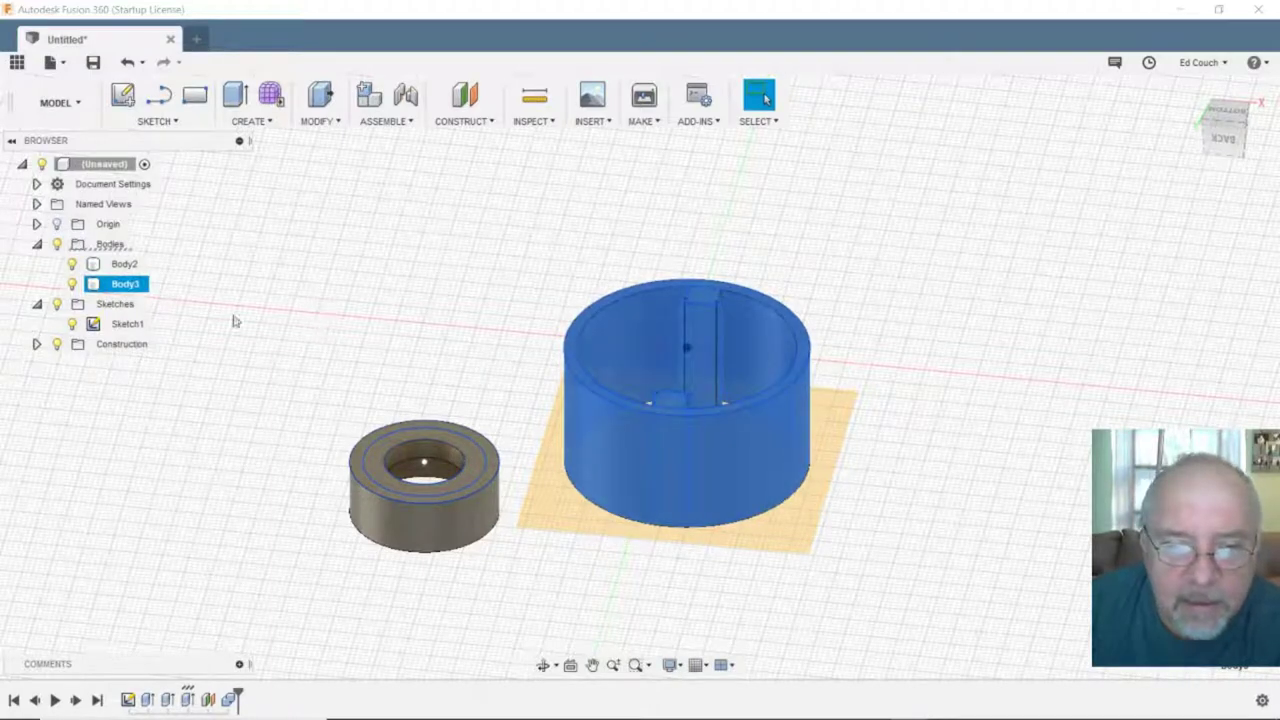
pyautogui.rightClick(118, 286)
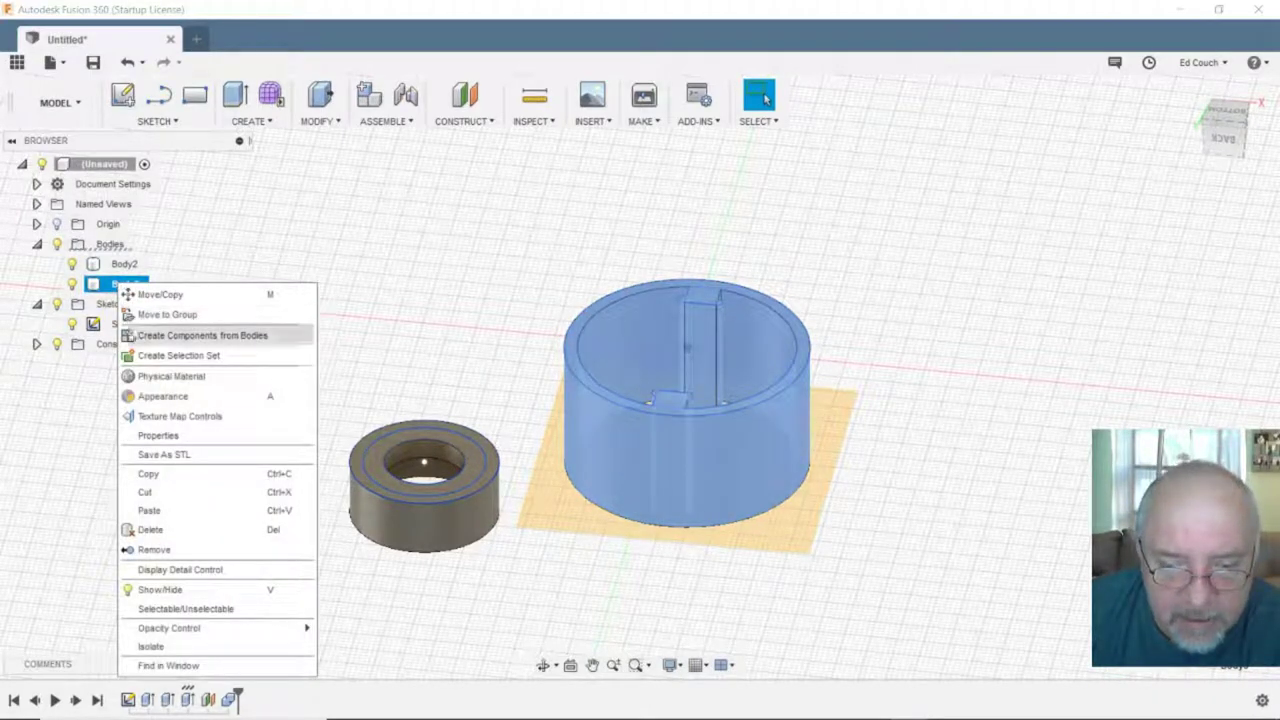
pyautogui.click(158, 511)
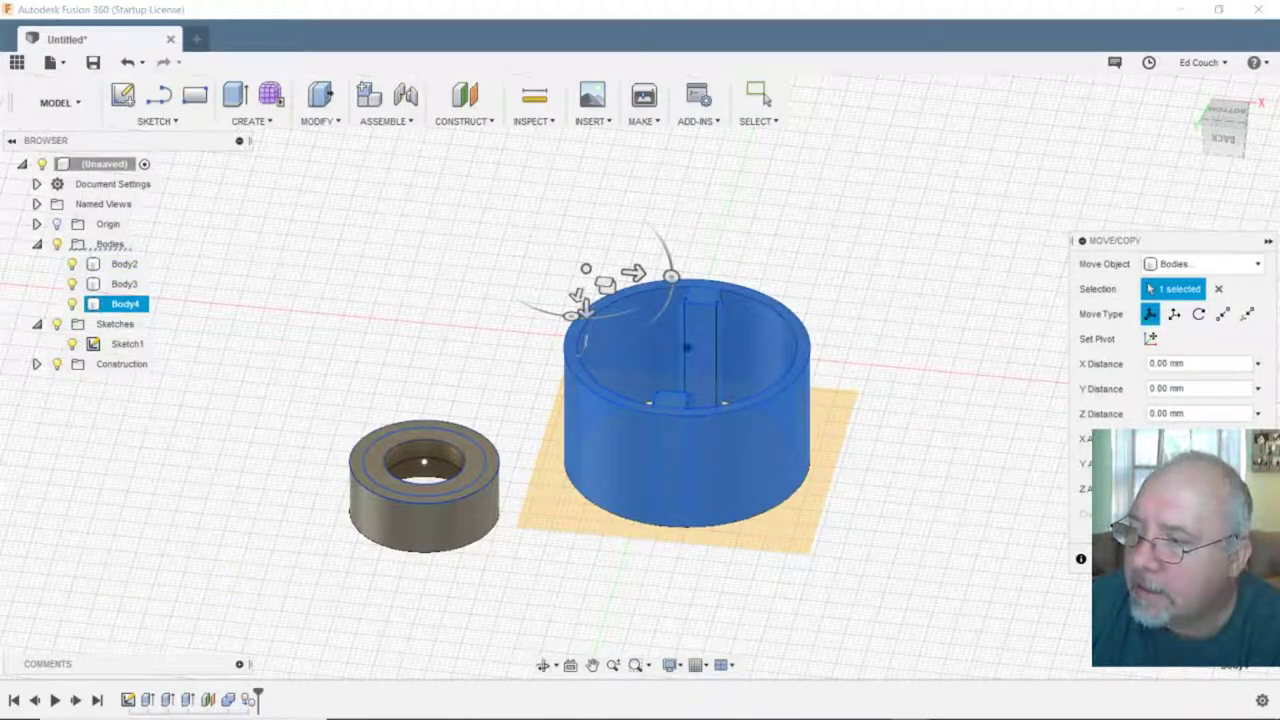
# - From the front view, move the copied cup 25 mm down along Z beneath the original, then select Body3
pyautogui.click(1222, 135)
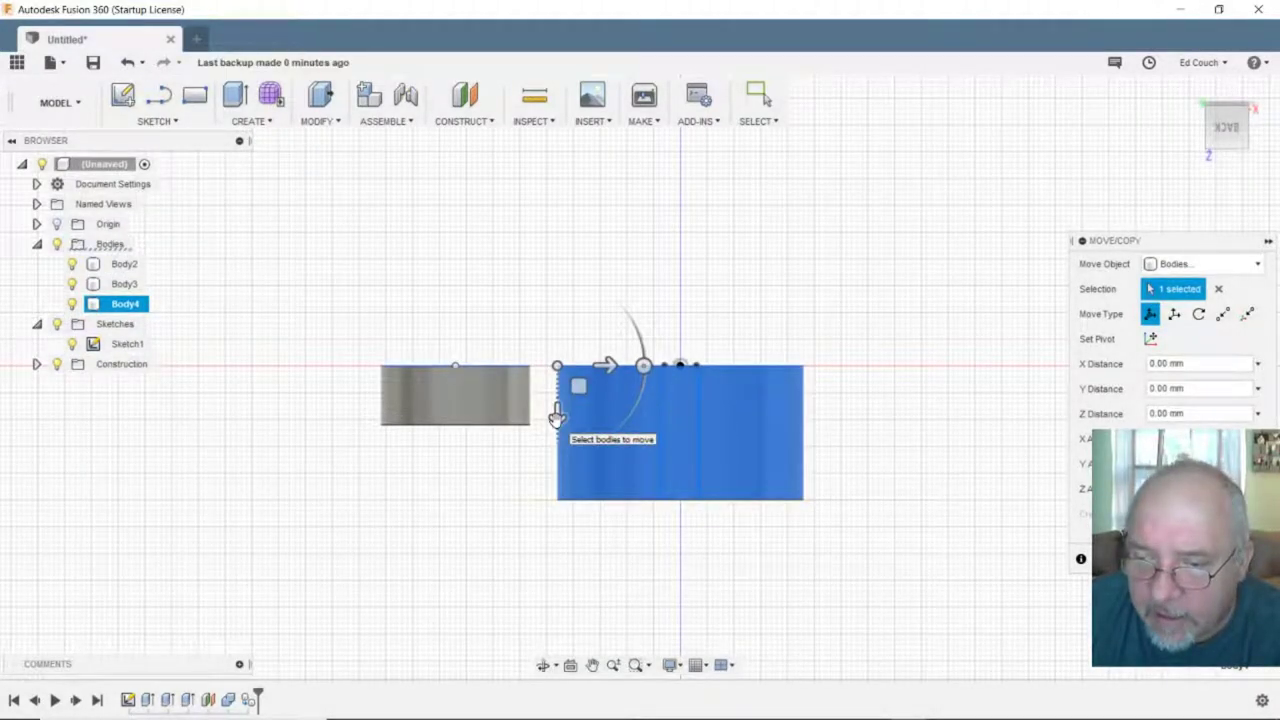
pyautogui.moveTo(556, 416); pyautogui.dragTo(561, 477)
pyautogui.write('25')
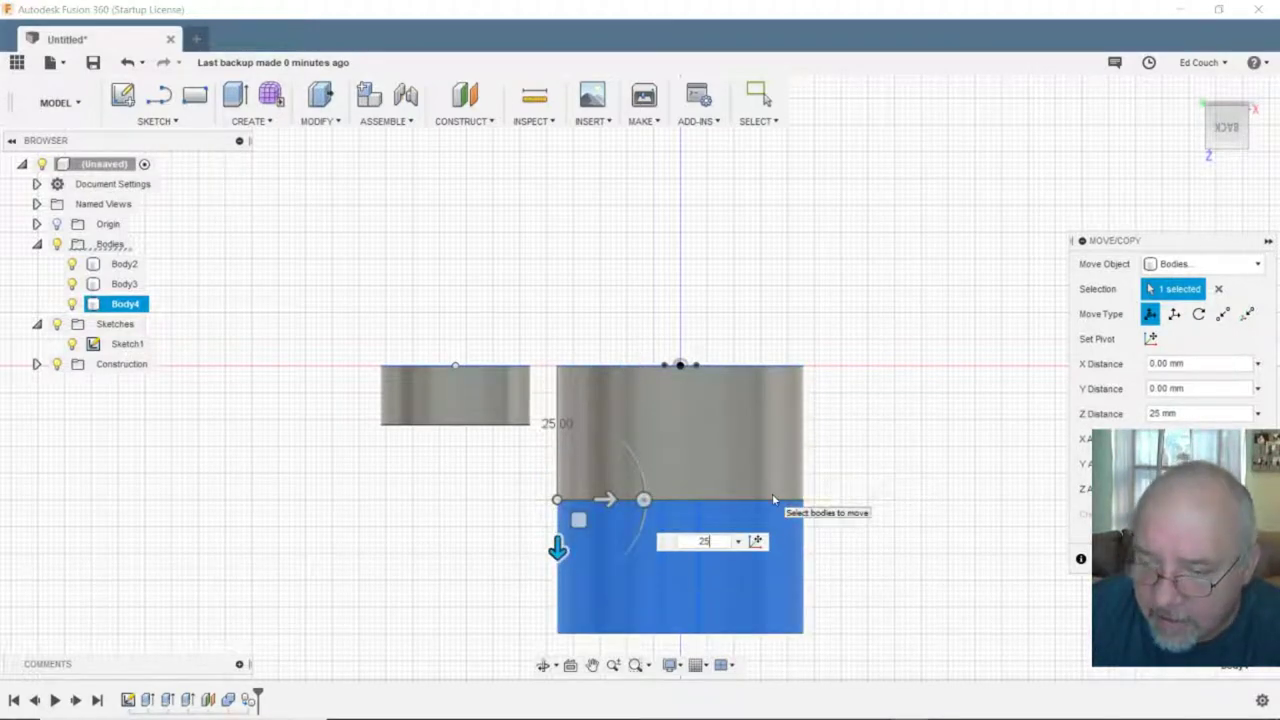
pyautogui.press('Return')
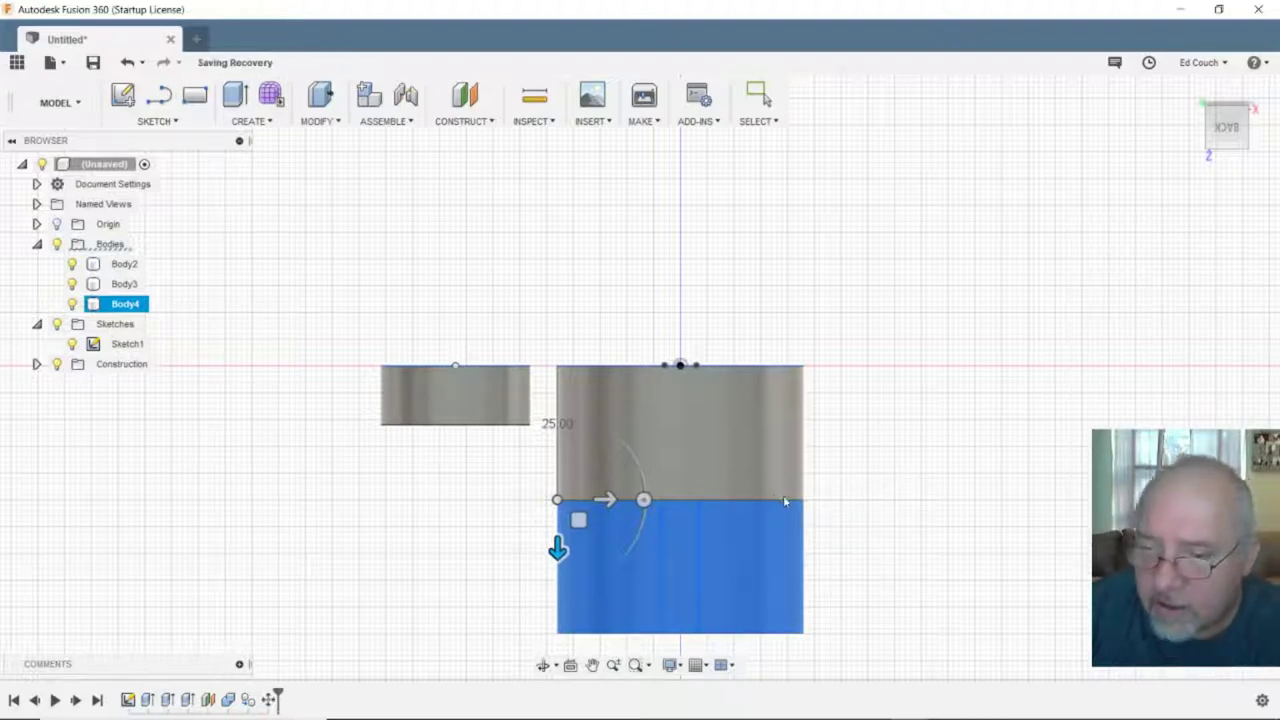
pyautogui.press('Escape')
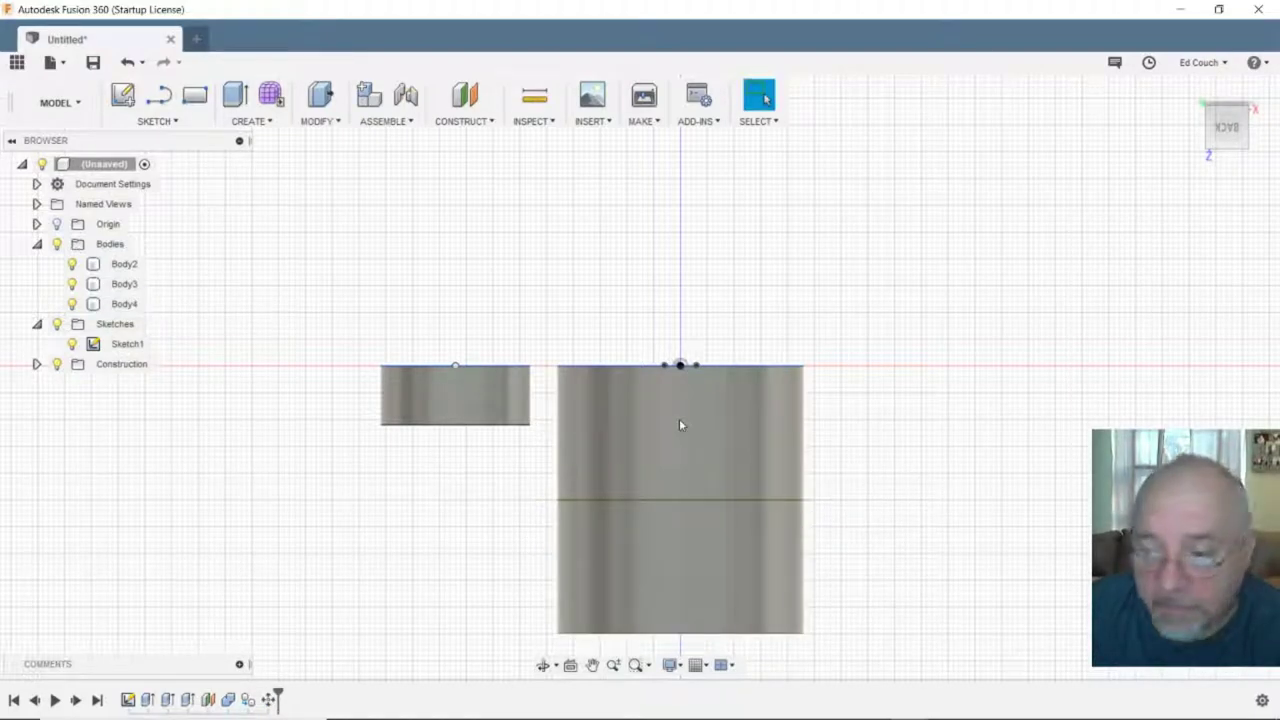
pyautogui.click(128, 285)
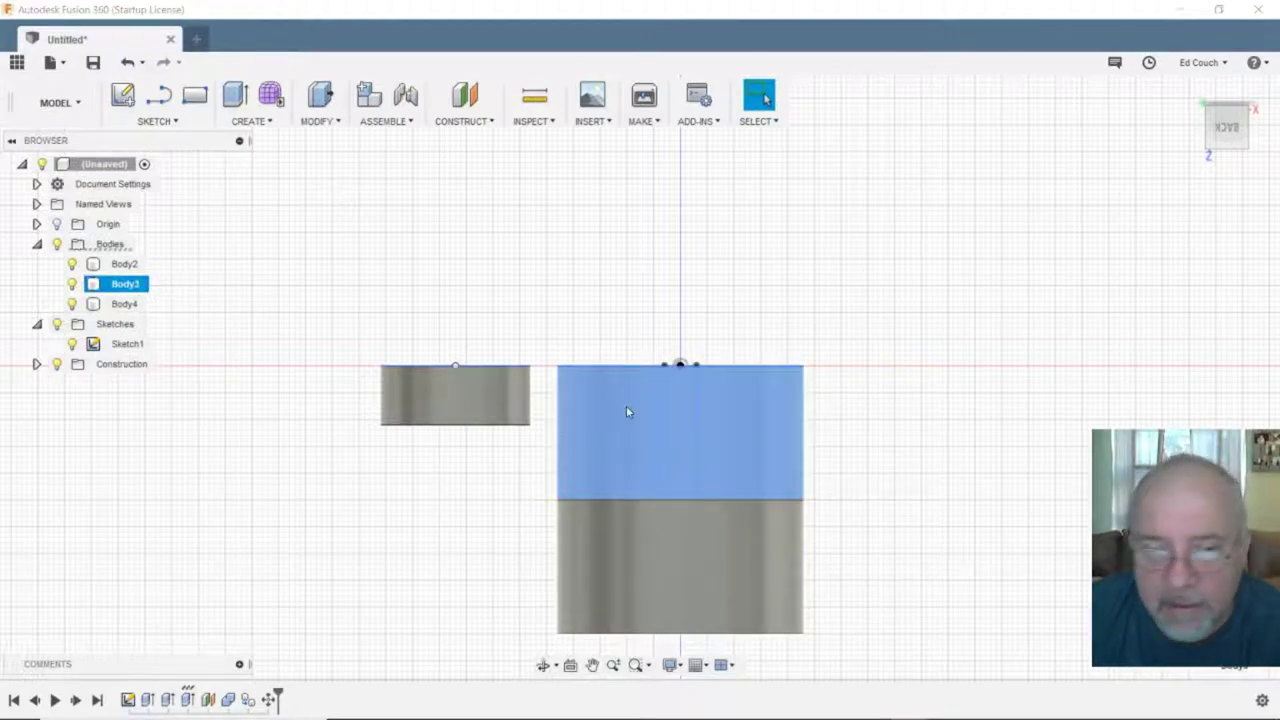
# - Try deleting Body3 and then Body4, cancelling both delete warnings
pyautogui.rightClick(140, 285)
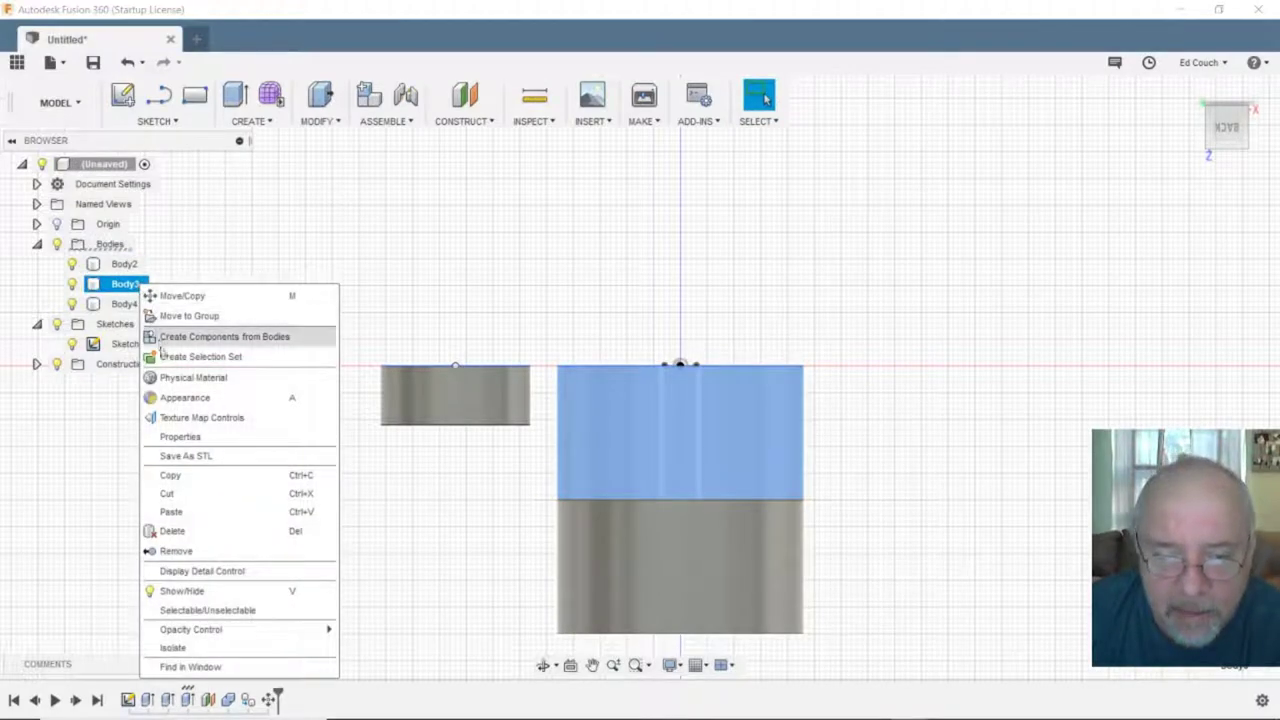
pyautogui.click(174, 533)
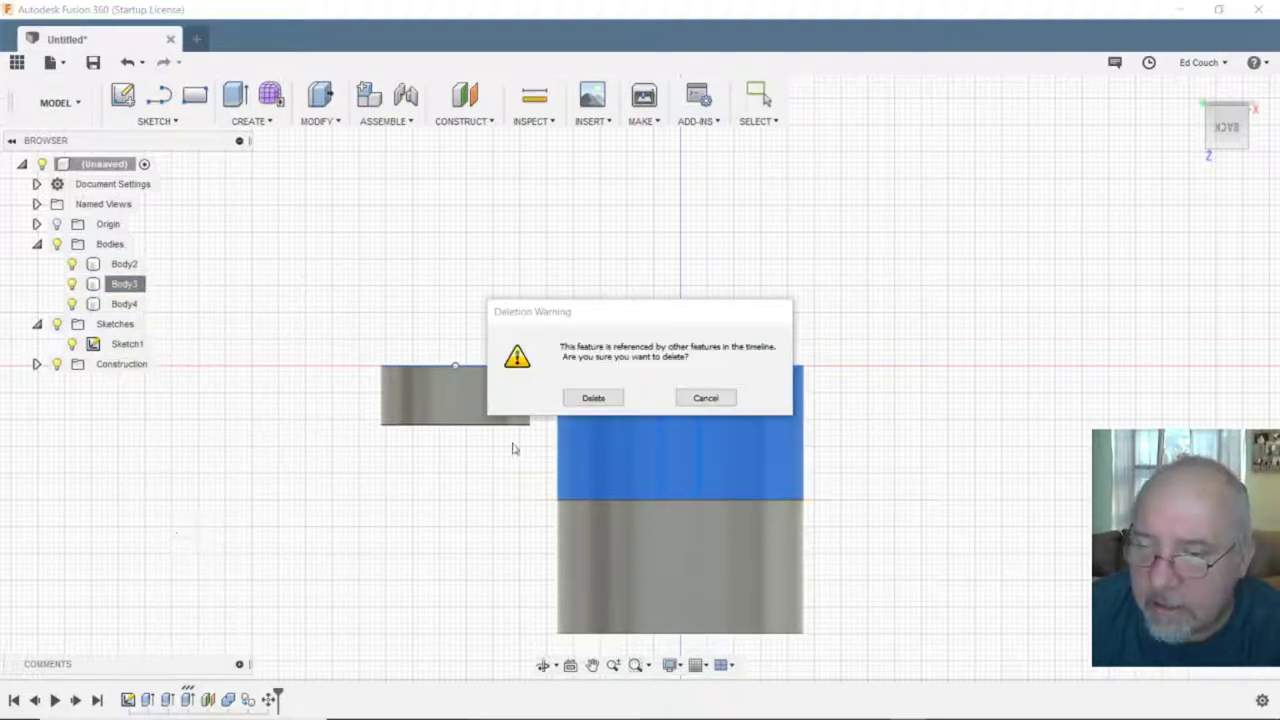
pyautogui.click(705, 399)
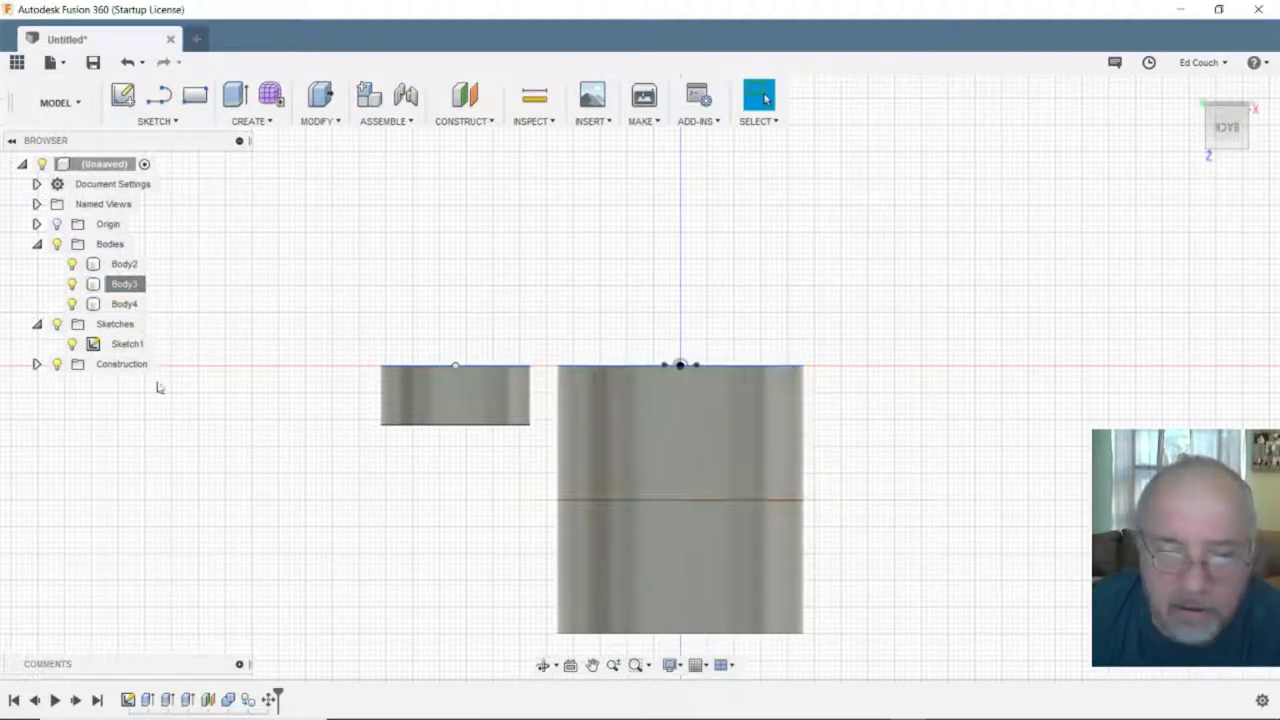
pyautogui.rightClick(128, 306)
pyautogui.click(174, 533)
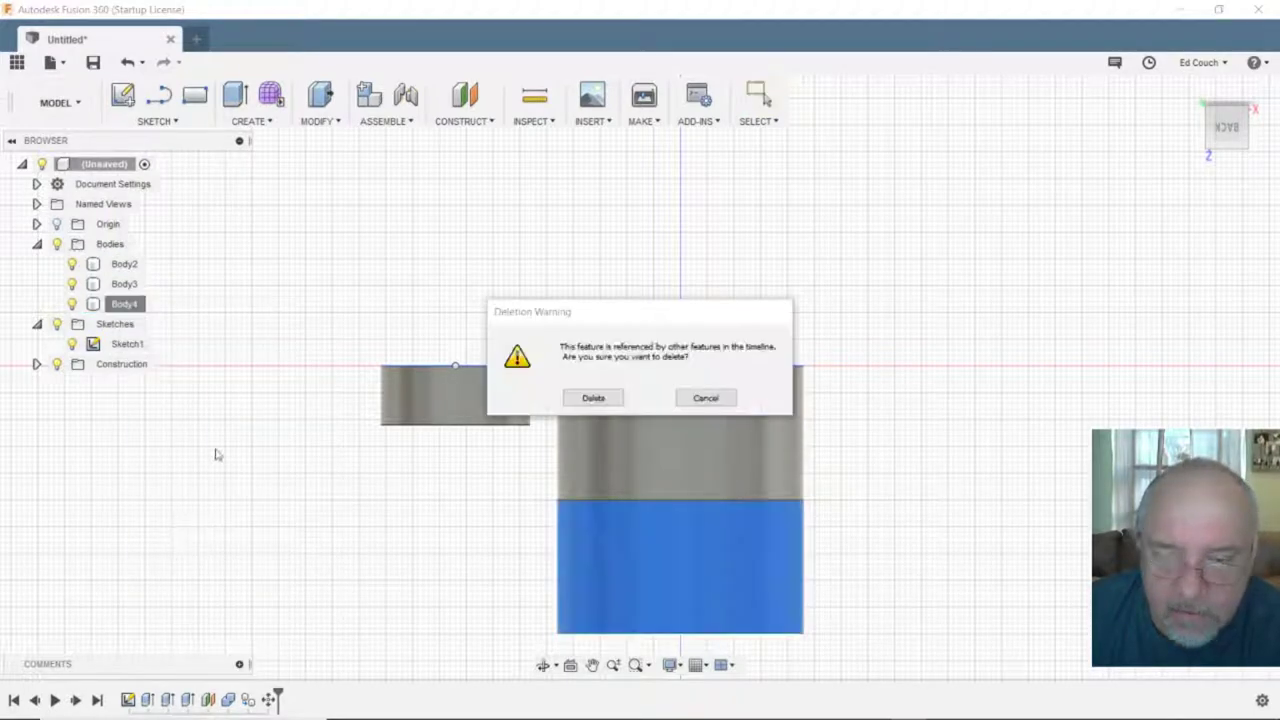
pyautogui.click(724, 399)
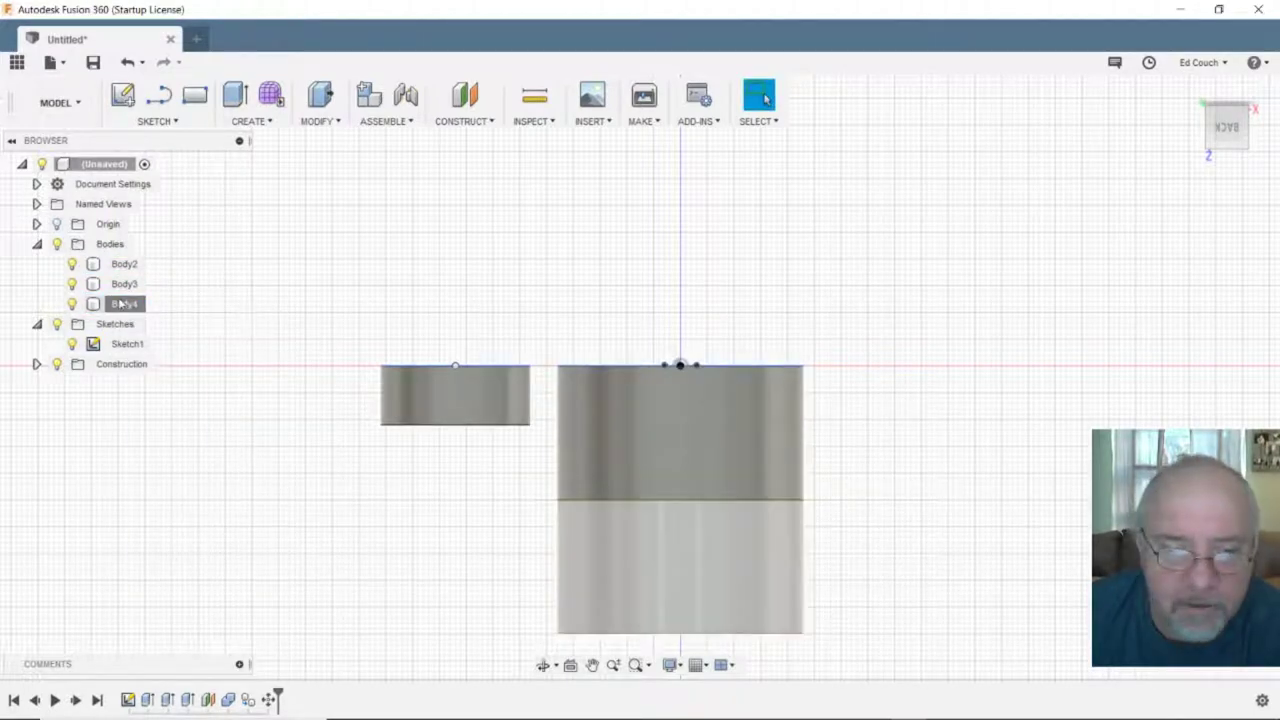
# - Undo an accidental removal of Body4, then remove Body3 from the model
pyautogui.rightClick(121, 304)
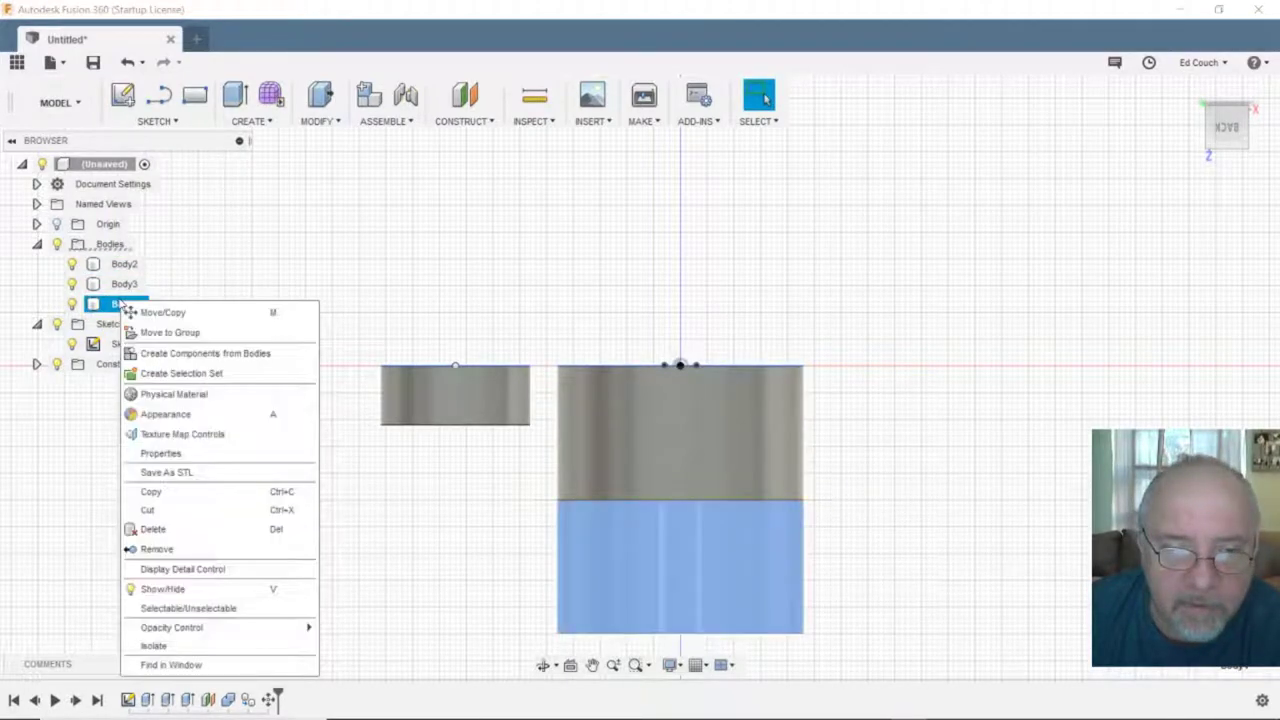
pyautogui.click(168, 550)
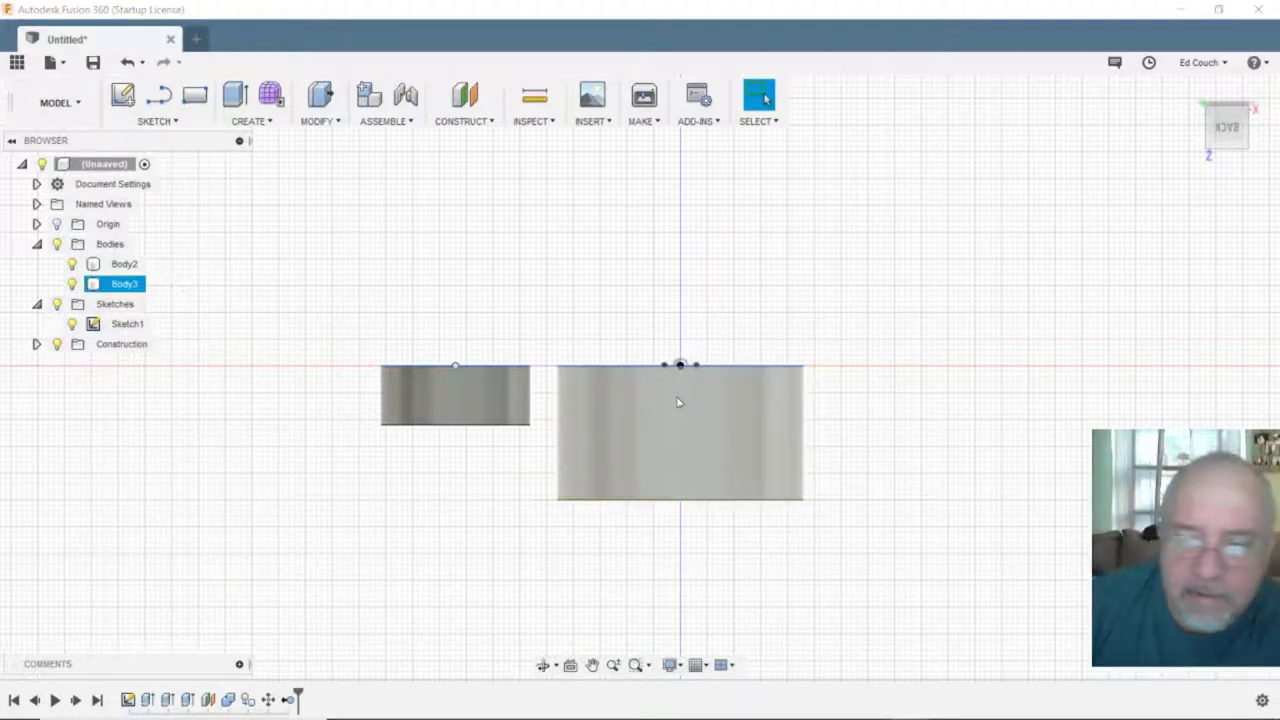
pyautogui.click(128, 63)
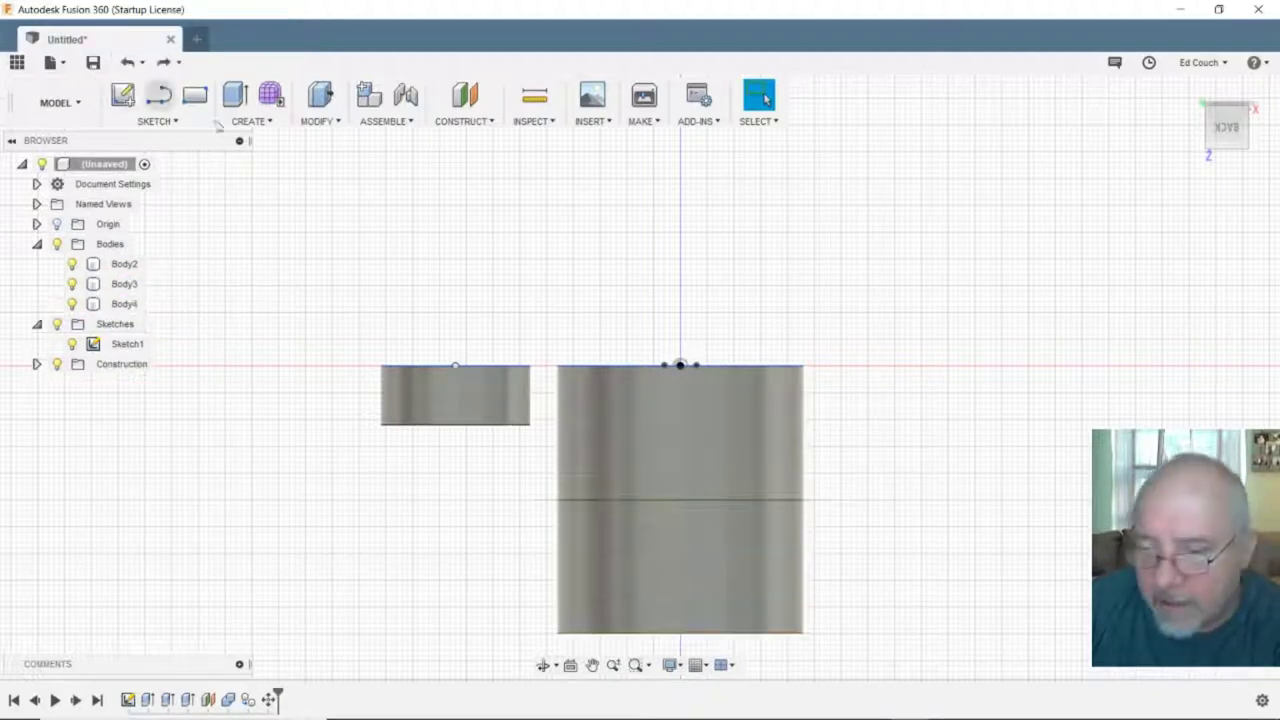
pyautogui.rightClick(126, 285)
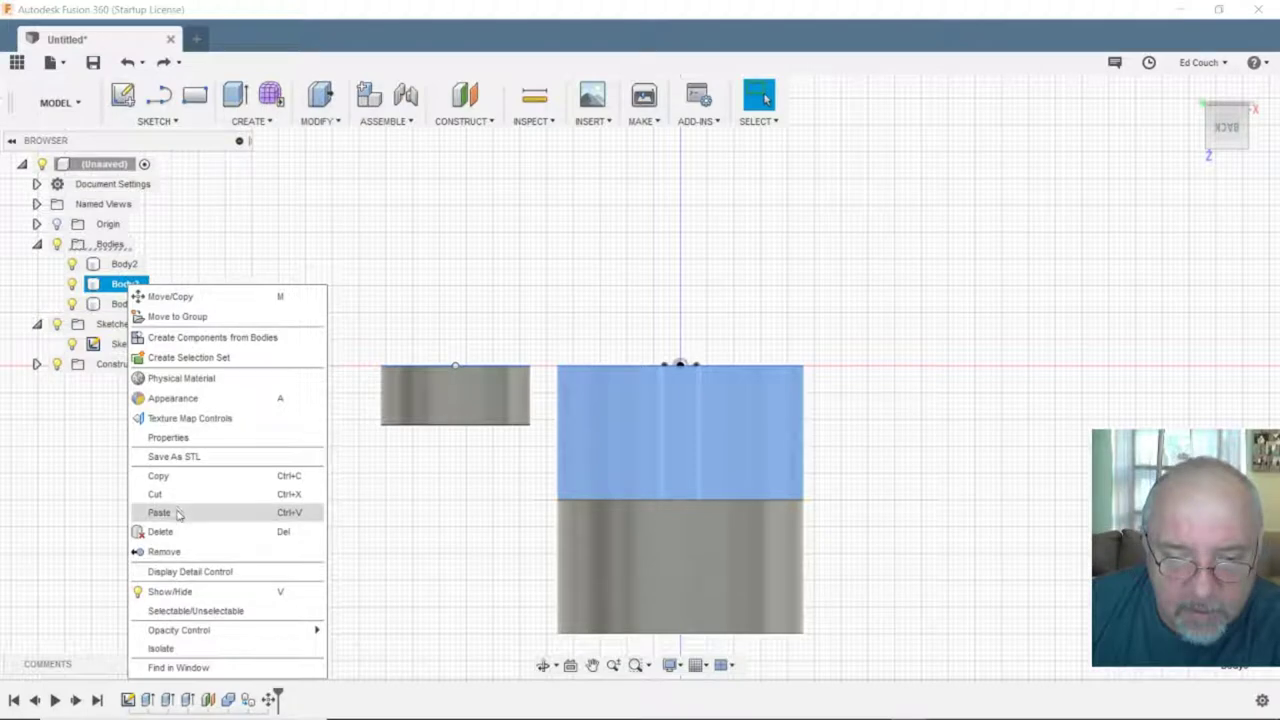
pyautogui.click(164, 551)
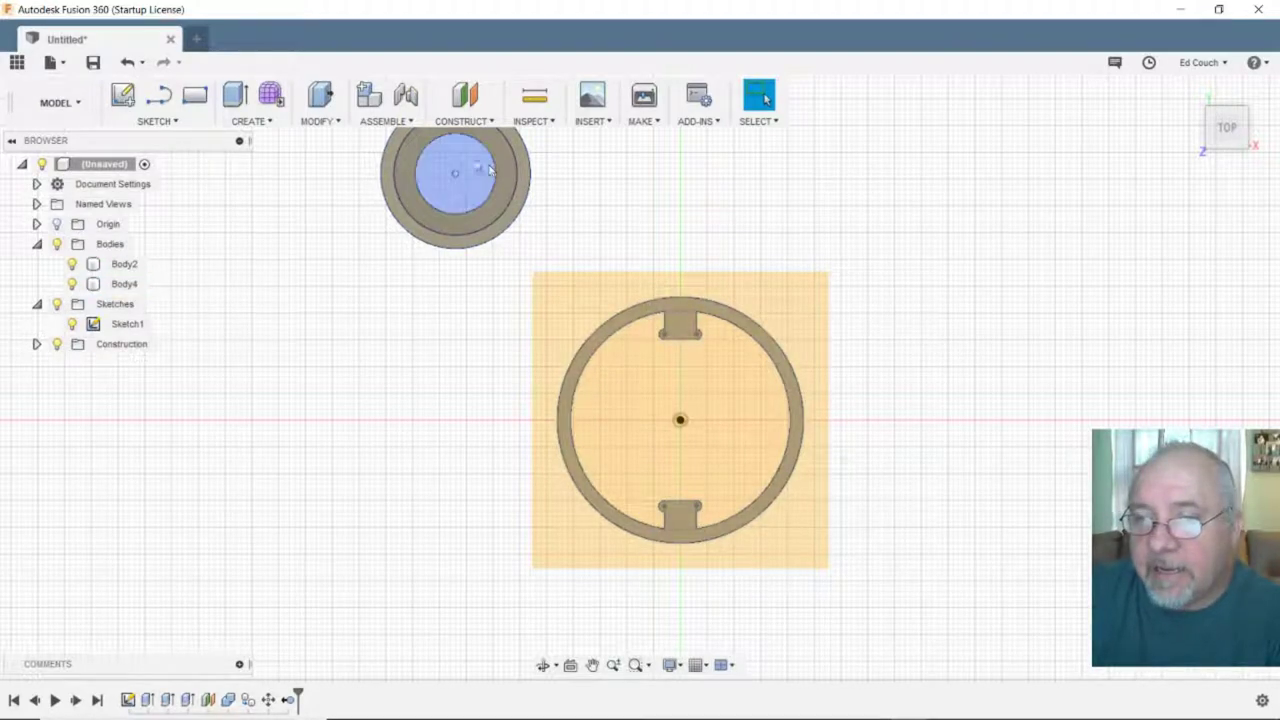
pyautogui.moveTo(1227, 147)
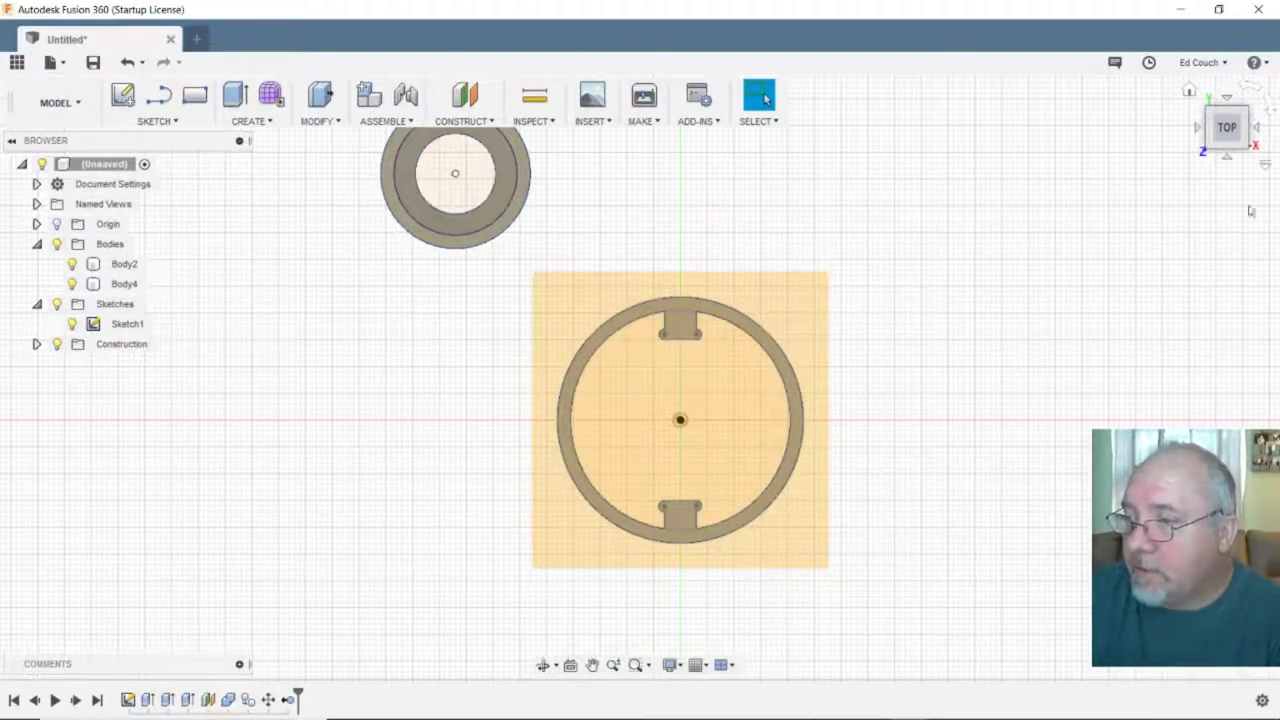
pyautogui.click(1227, 147)
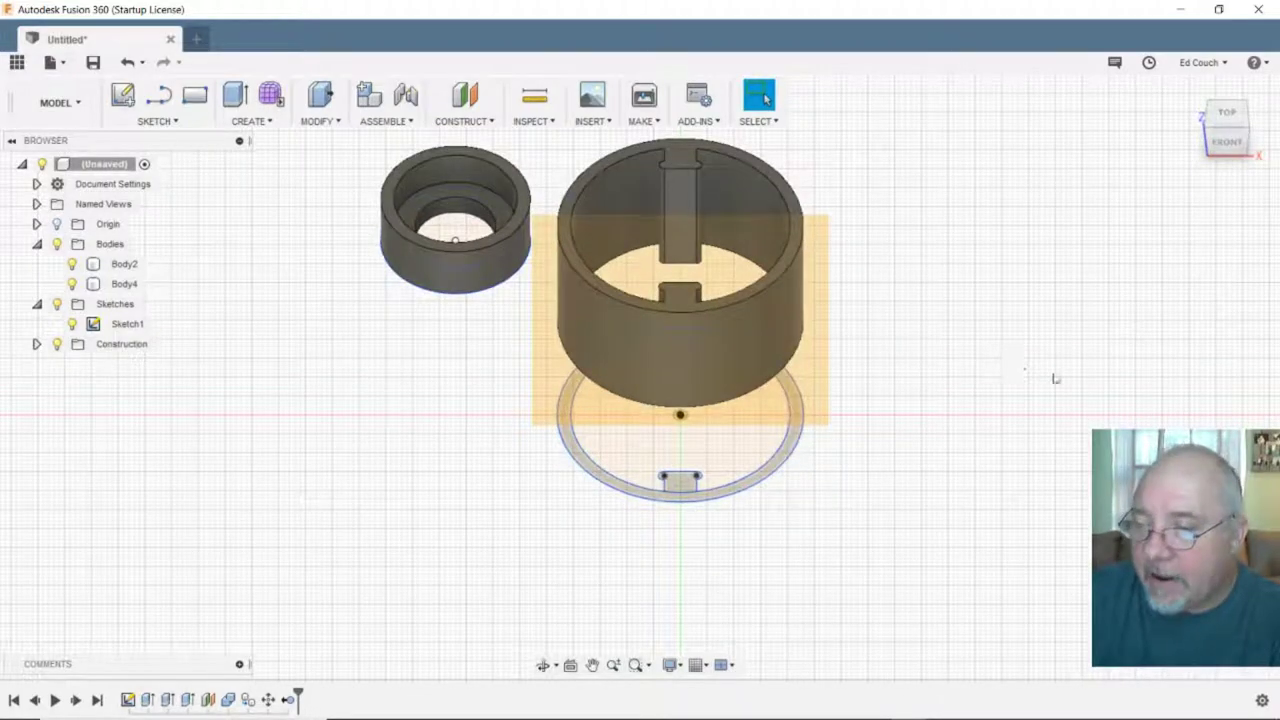
pyautogui.click(1227, 140)
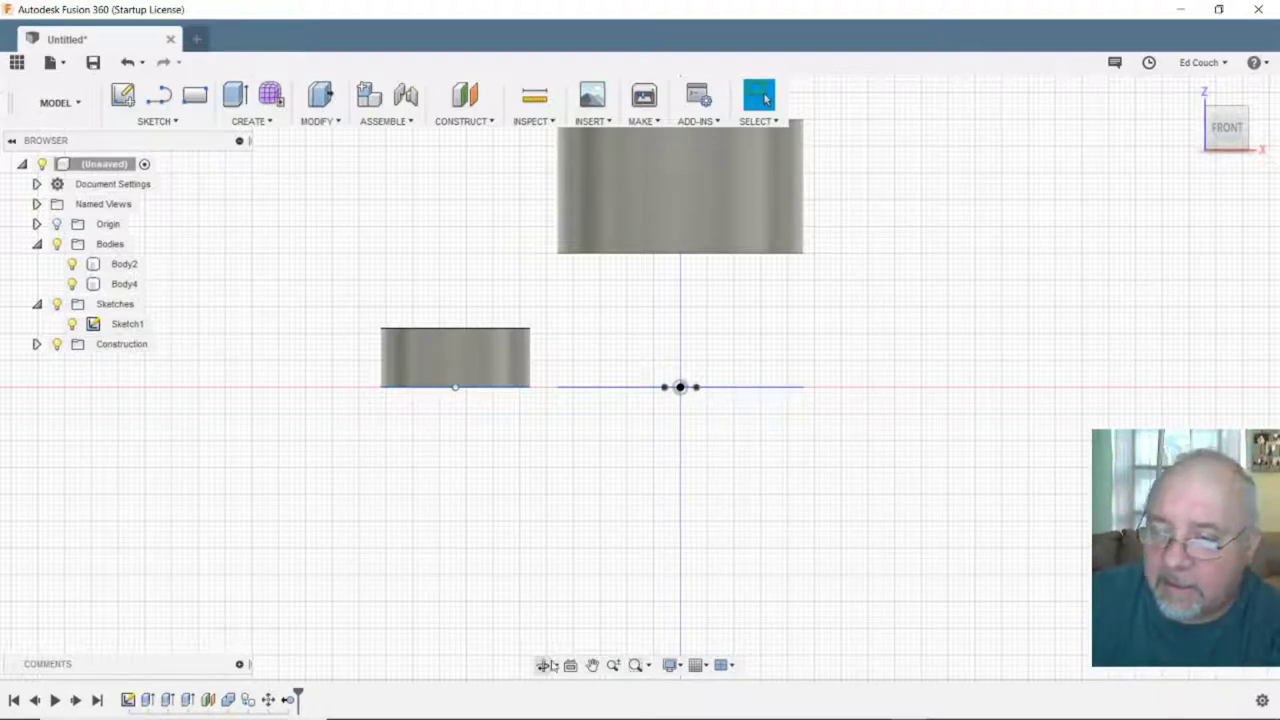
pyautogui.keyDown('shift'); pyautogui.moveTo(627, 514); pyautogui.dragTo(697, 506, button='middle'); pyautogui.keyUp('shift')
pyautogui.moveTo(658, 508); pyautogui.dragTo(691, 503)
pyautogui.press('Escape')
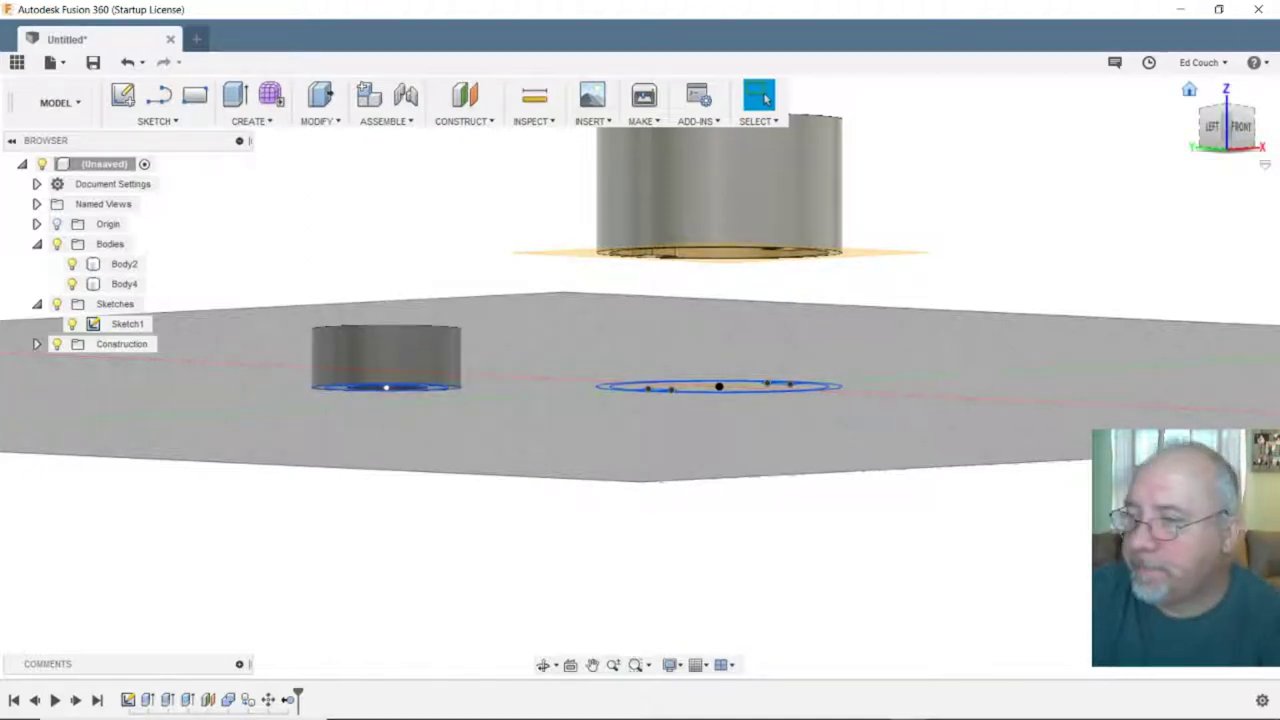
pyautogui.keyDown('shift'); pyautogui.moveTo(963, 194); pyautogui.dragTo(975, 289, button='middle'); pyautogui.keyUp('shift')
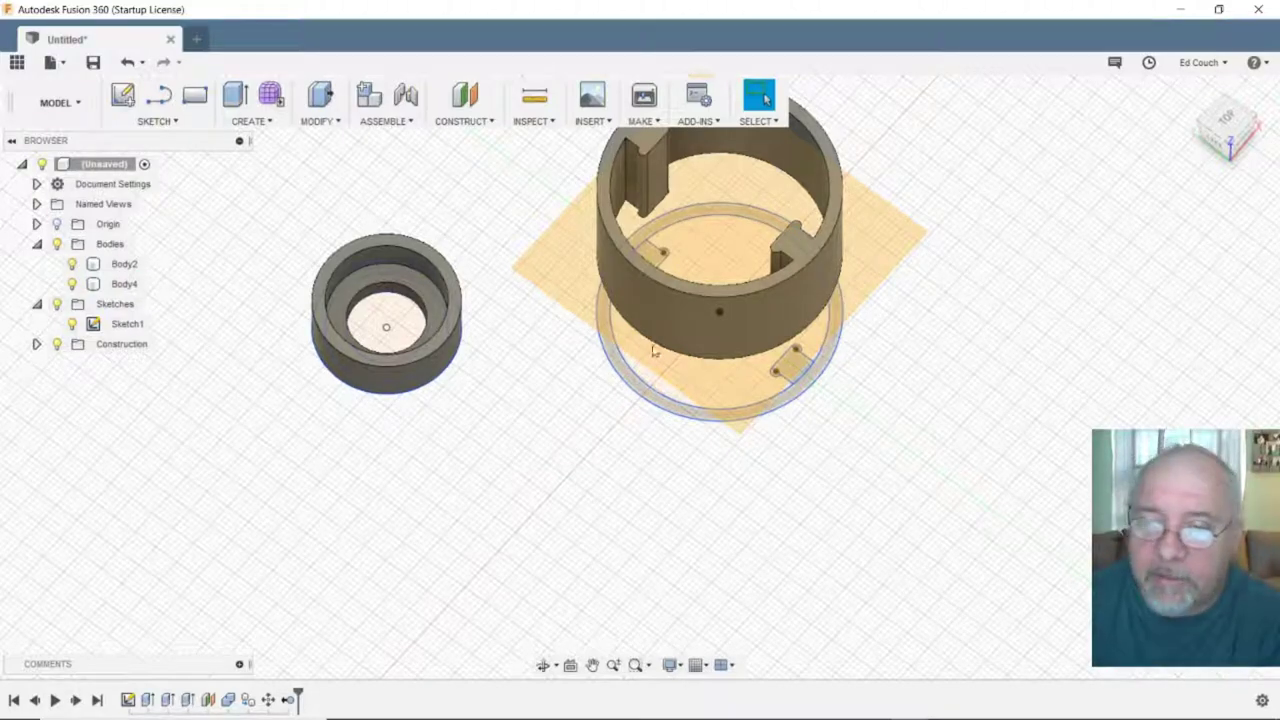
pyautogui.click(1226, 120)
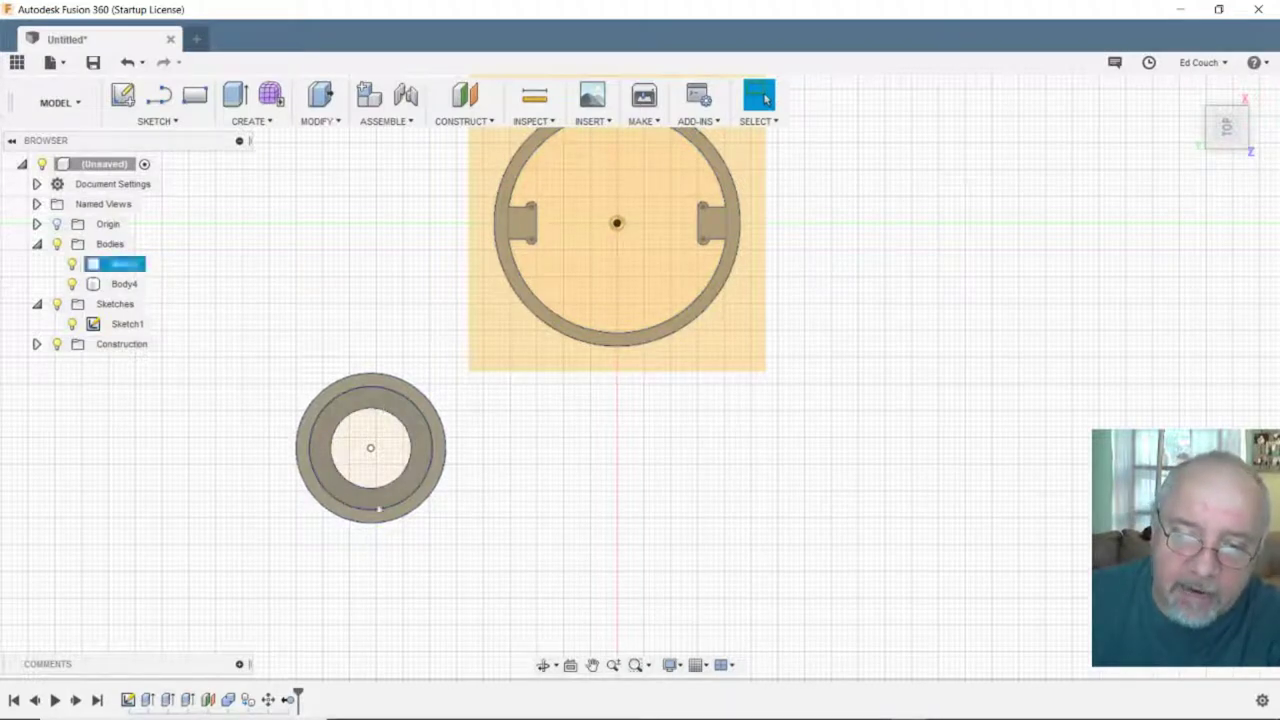
pyautogui.click(356, 448)
pyautogui.click(362, 448)
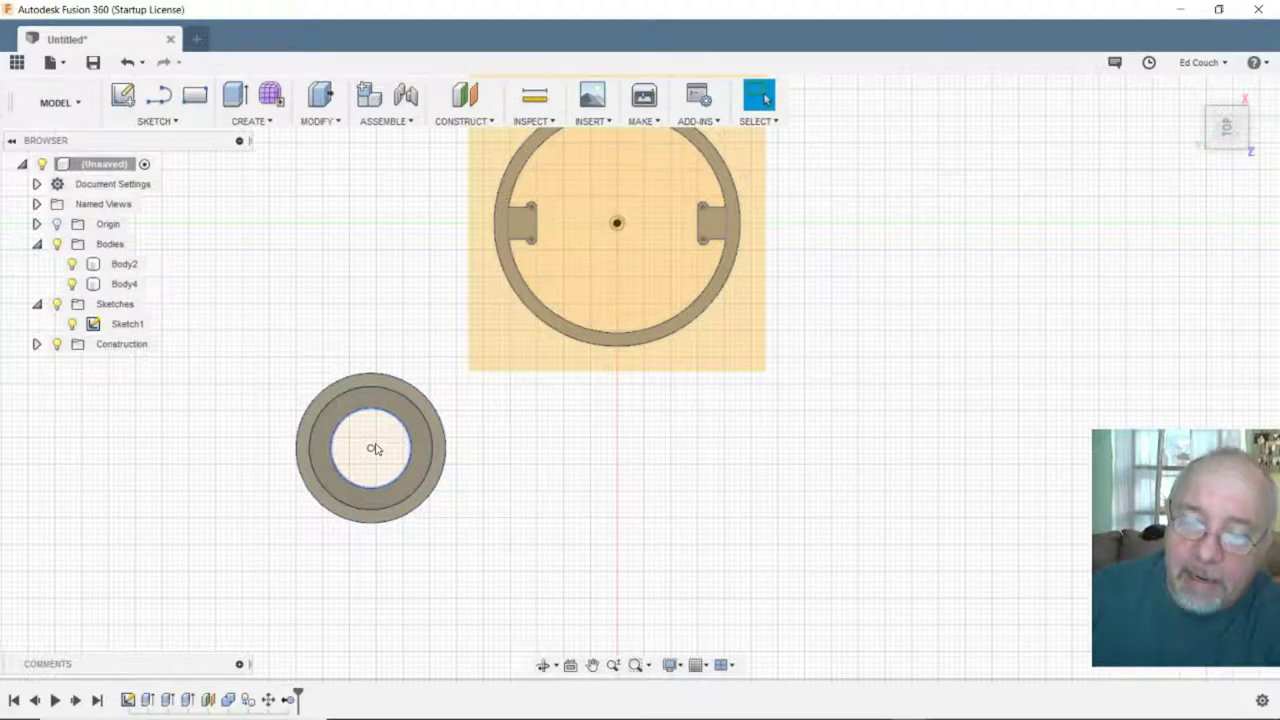
pyautogui.moveTo(868, 507)
pyautogui.keyDown('shift'); pyautogui.mouseDown(button='middle')
pyautogui.moveTo(885, 363)
pyautogui.moveTo(803, 354)
pyautogui.mouseUp(button='middle'); pyautogui.keyUp('shift')
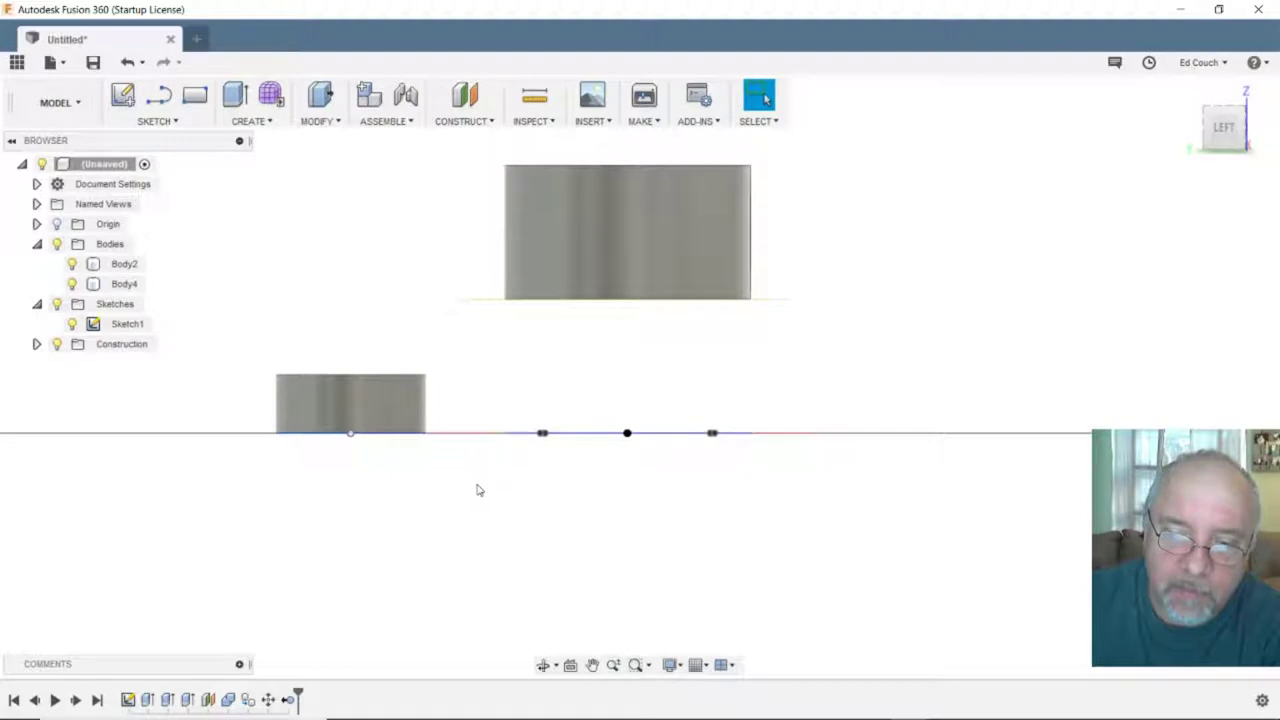
pyautogui.click(352, 400)
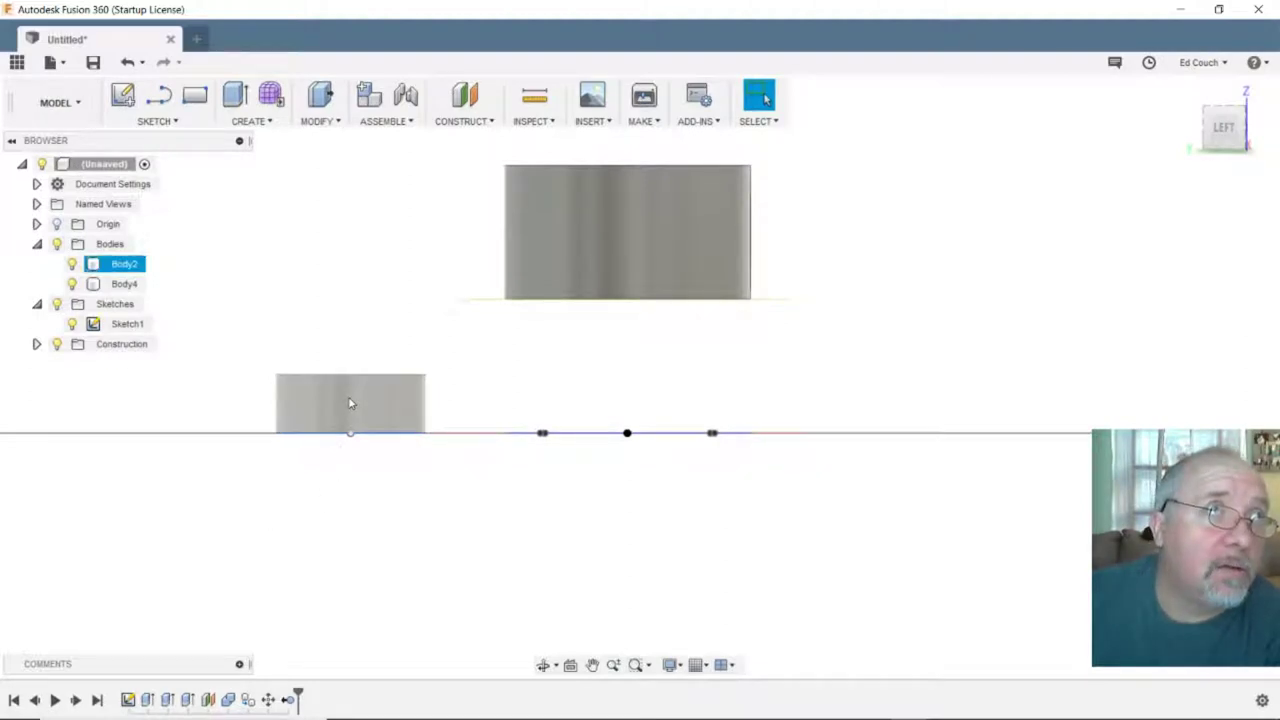
pyautogui.click(402, 594)
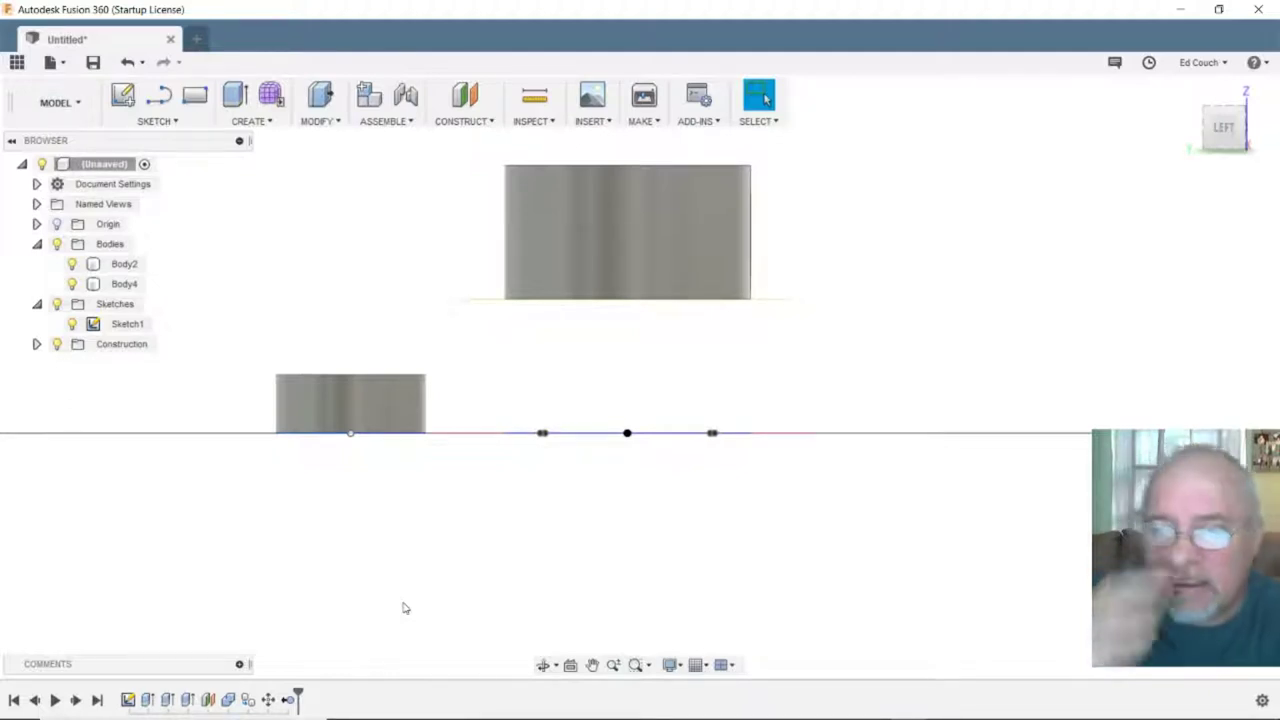
pyautogui.click(401, 123)
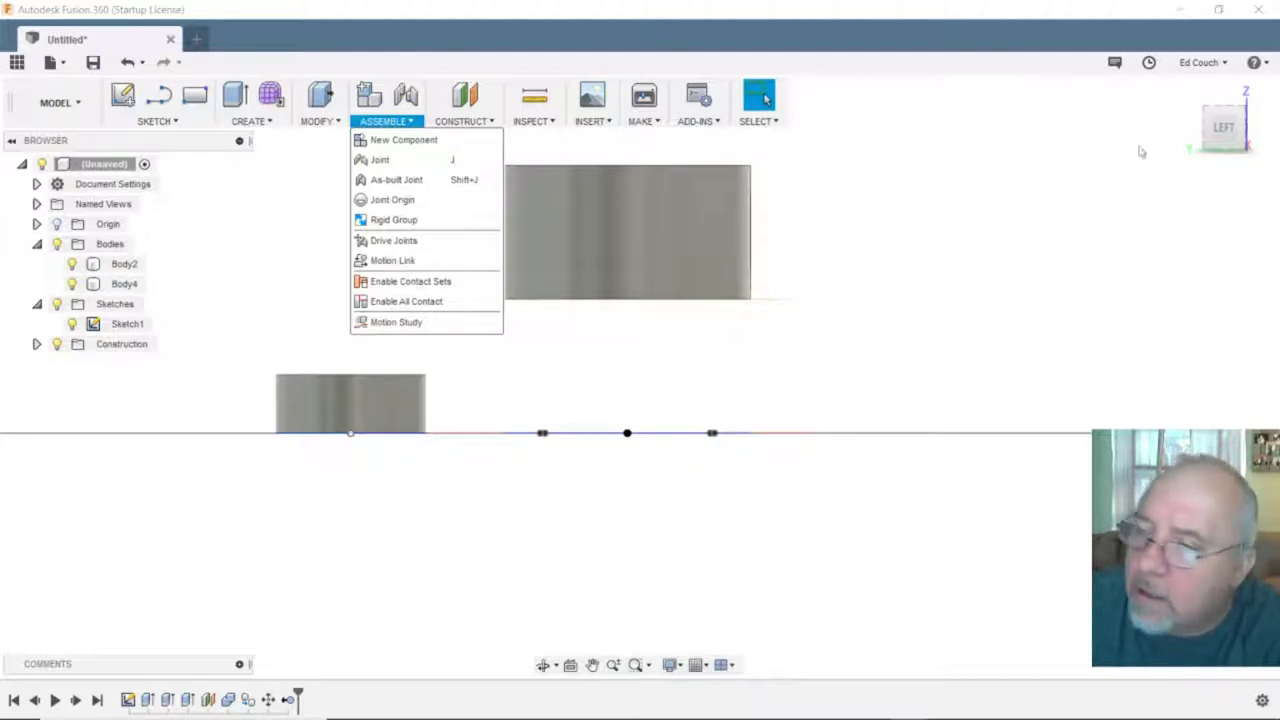
pyautogui.click(916, 282)
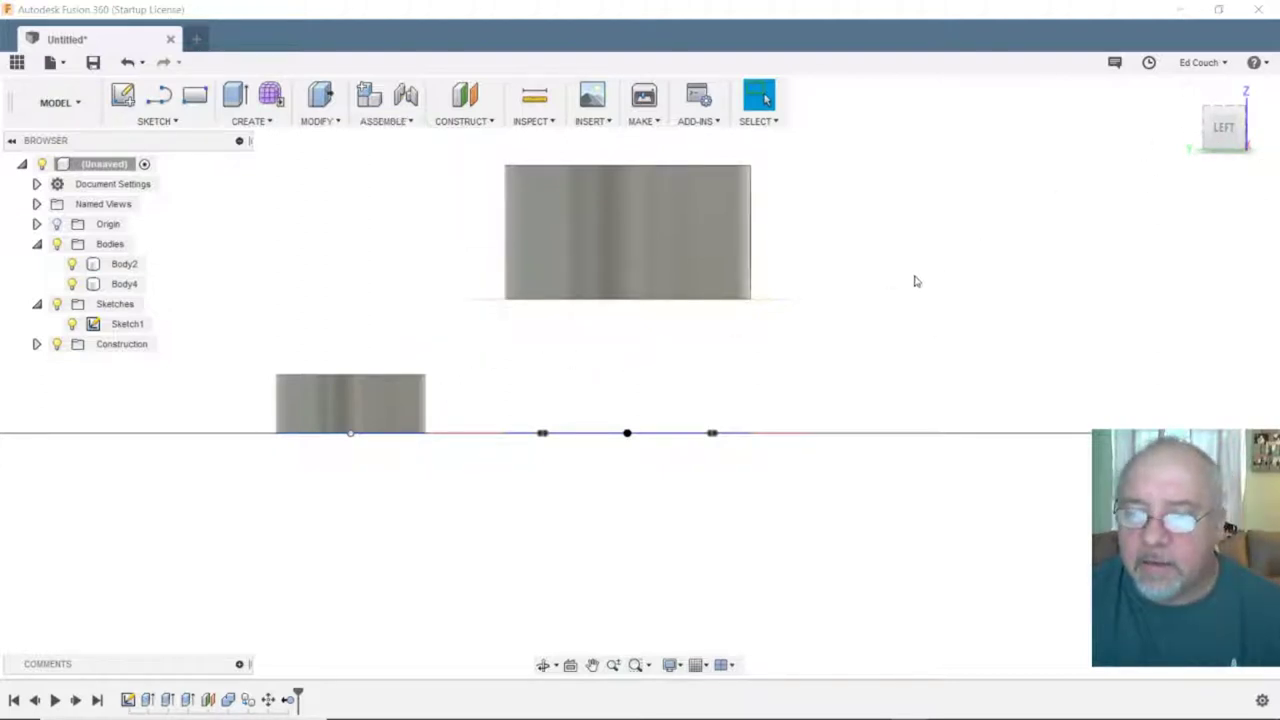
pyautogui.keyDown('shift'); pyautogui.moveTo(920, 285); pyautogui.dragTo(911, 412, button='middle'); pyautogui.keyUp('shift')
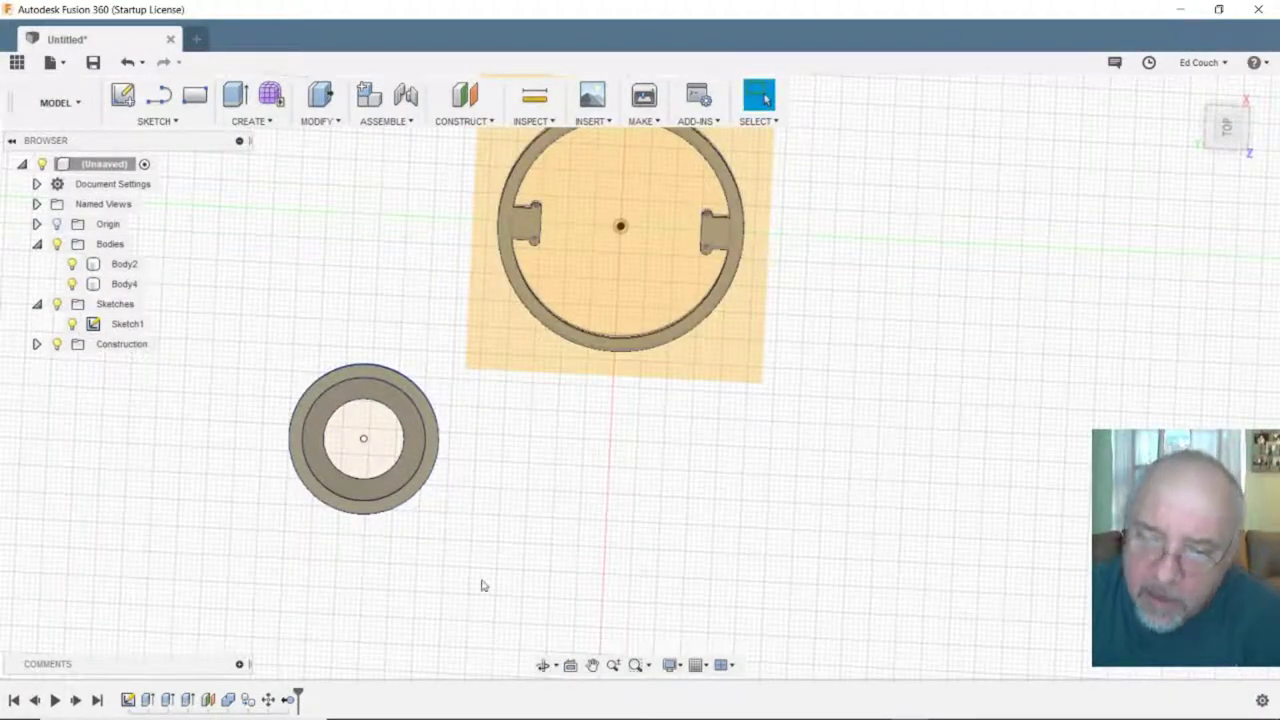
pyautogui.click(156, 122)
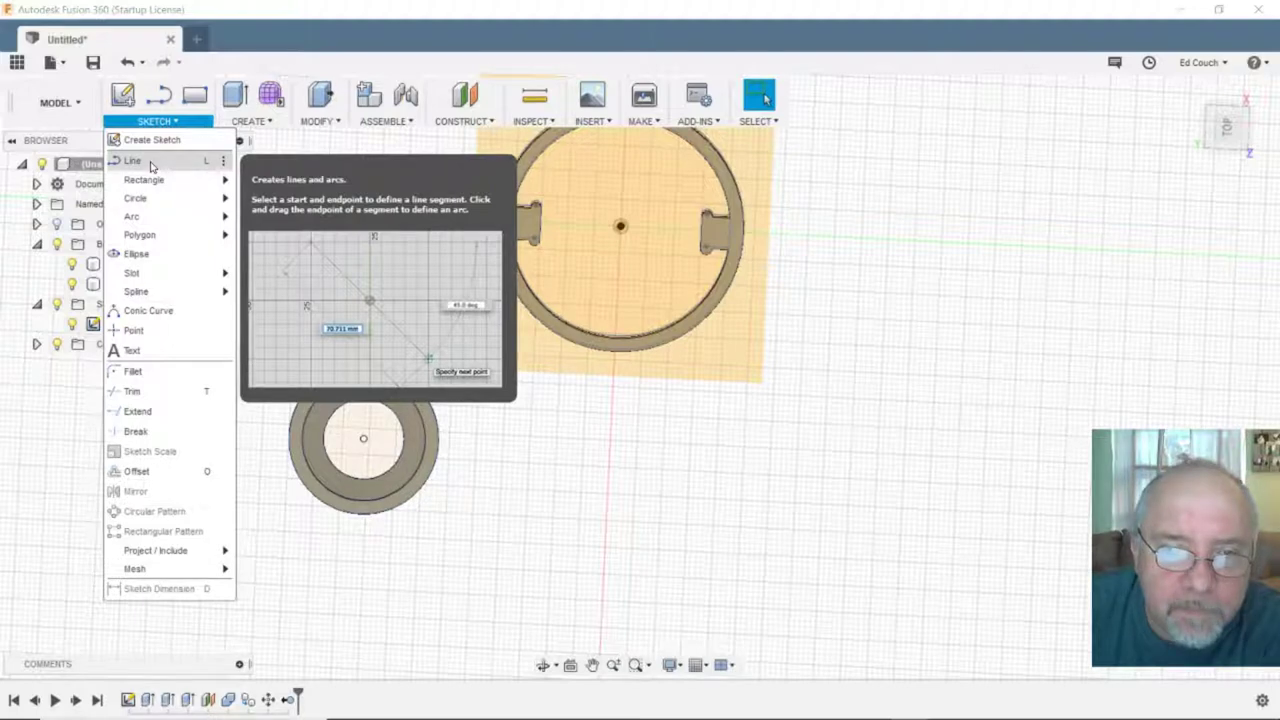
pyautogui.click(151, 165)
pyautogui.click(405, 513)
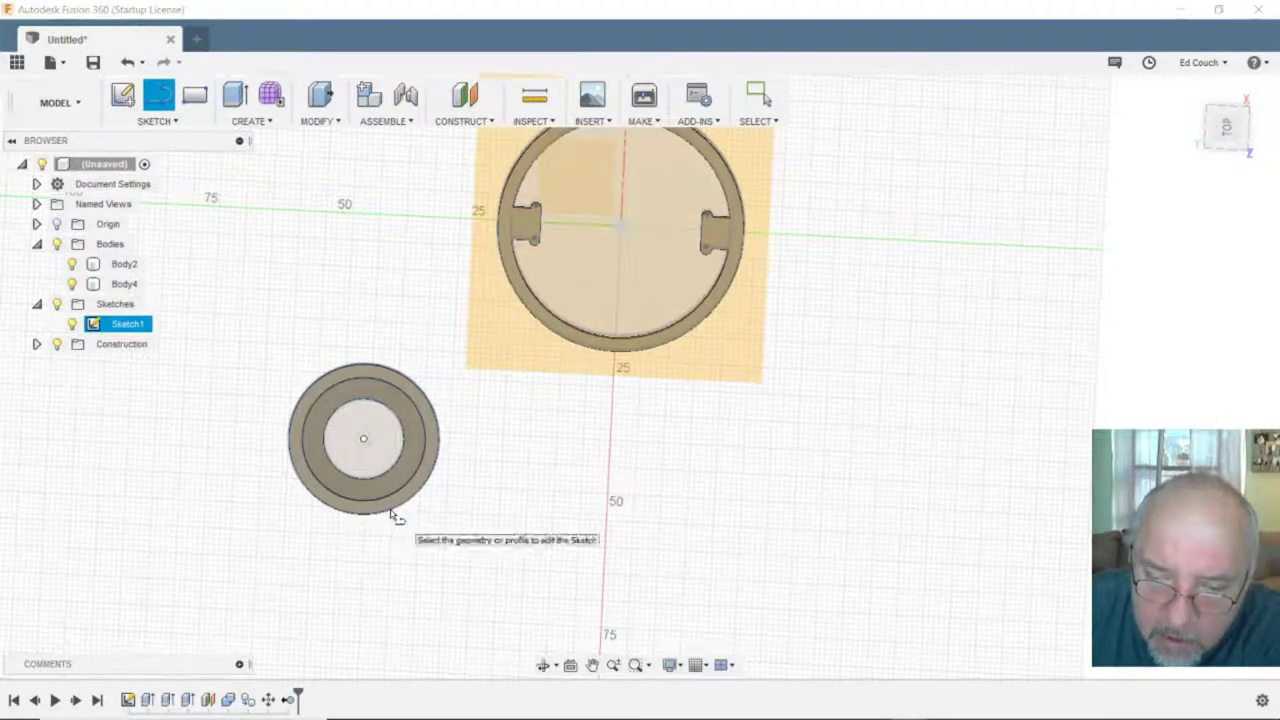
pyautogui.click(393, 514)
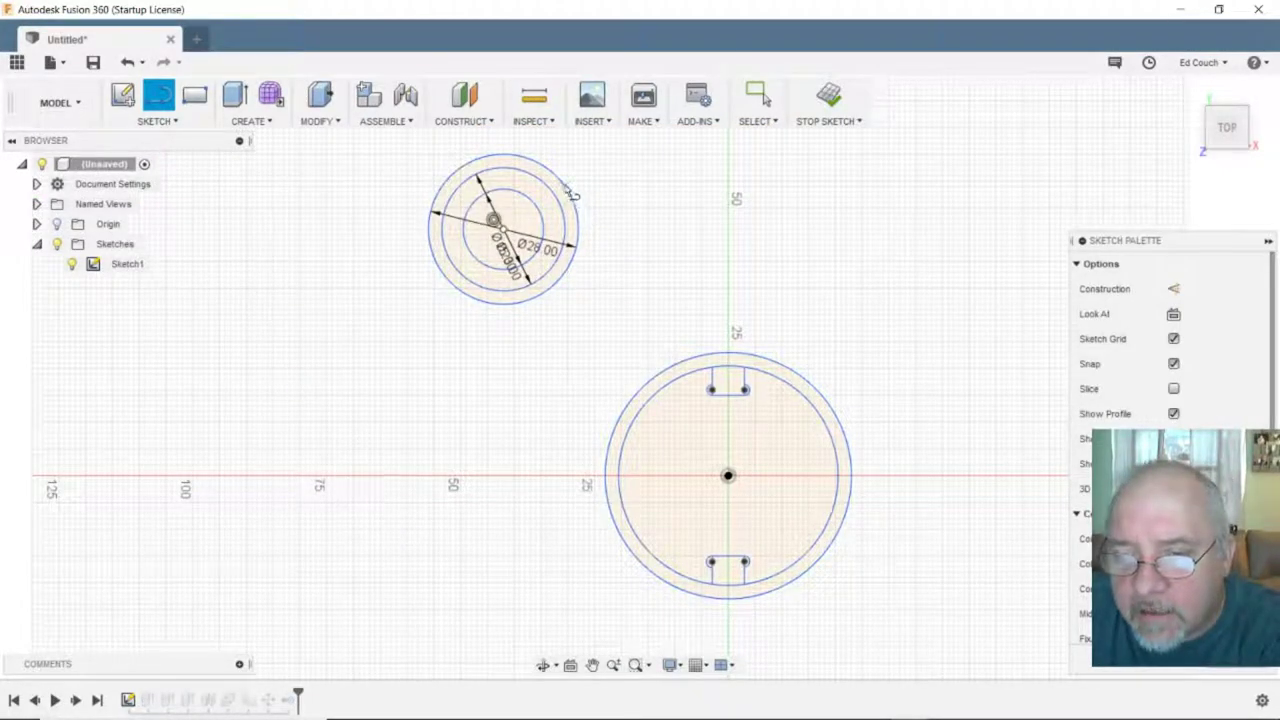
pyautogui.click(556, 176)
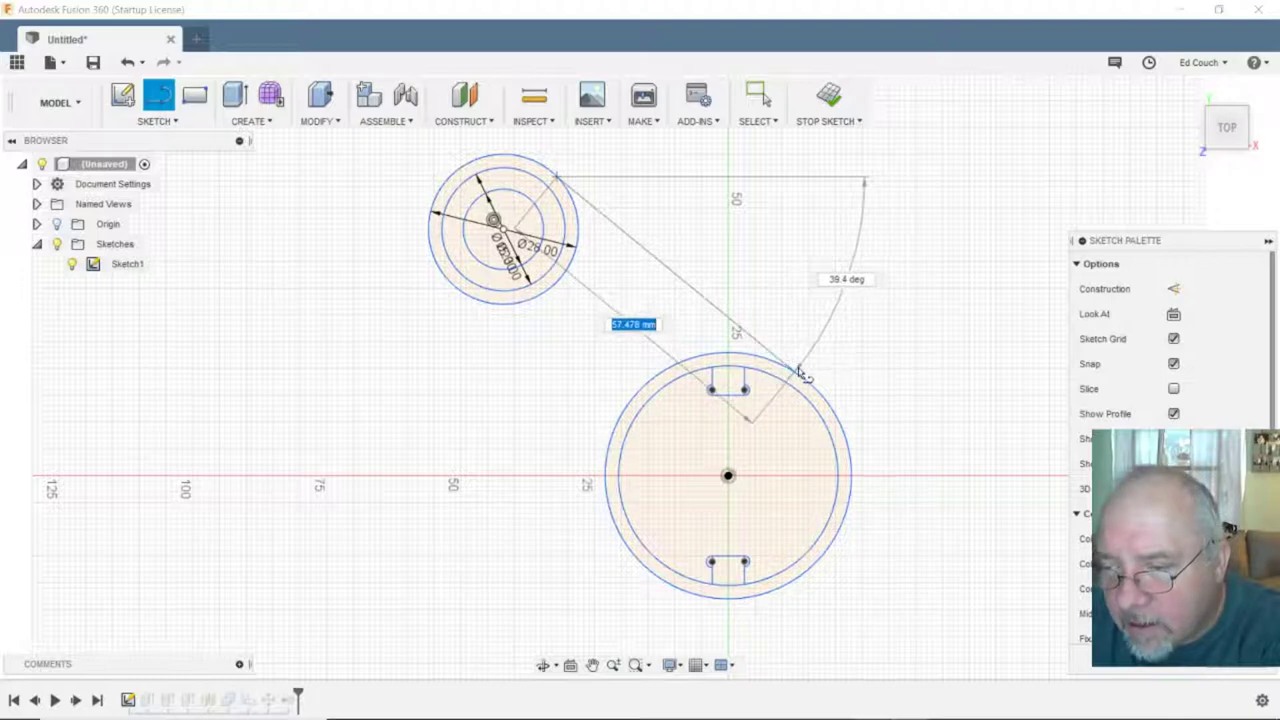
pyautogui.doubleClick(806, 375)
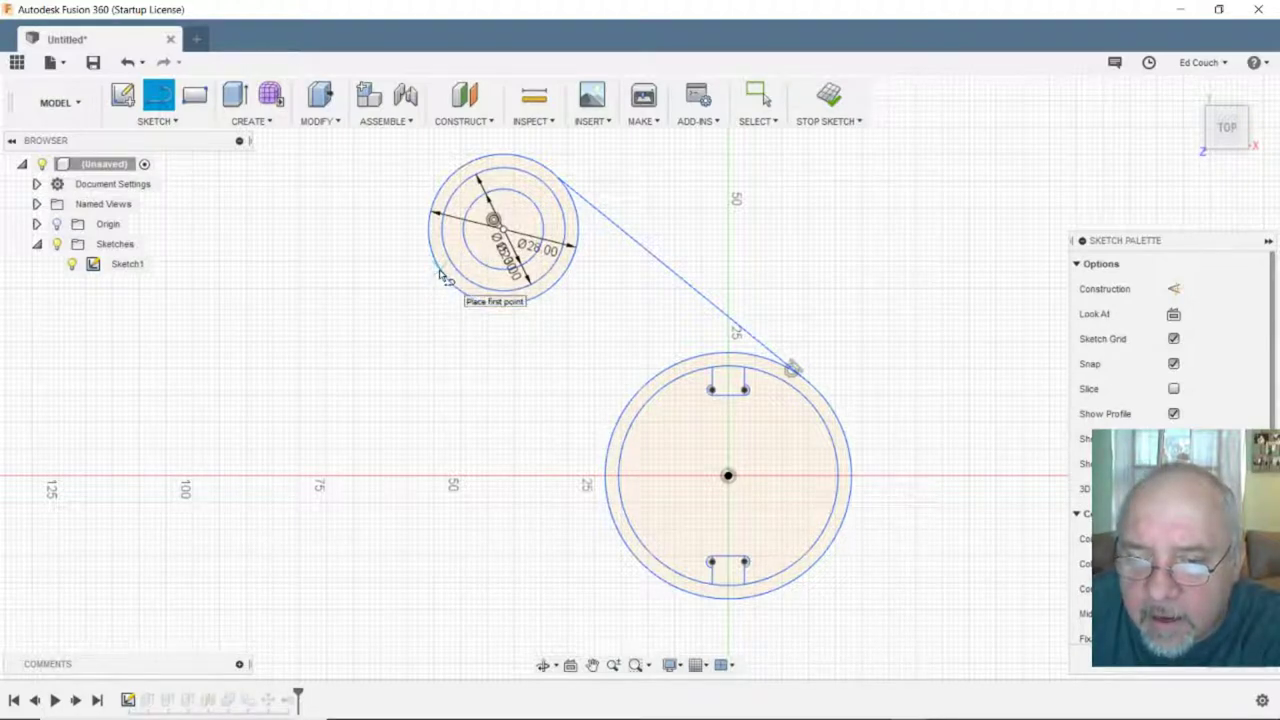
pyautogui.click(438, 270)
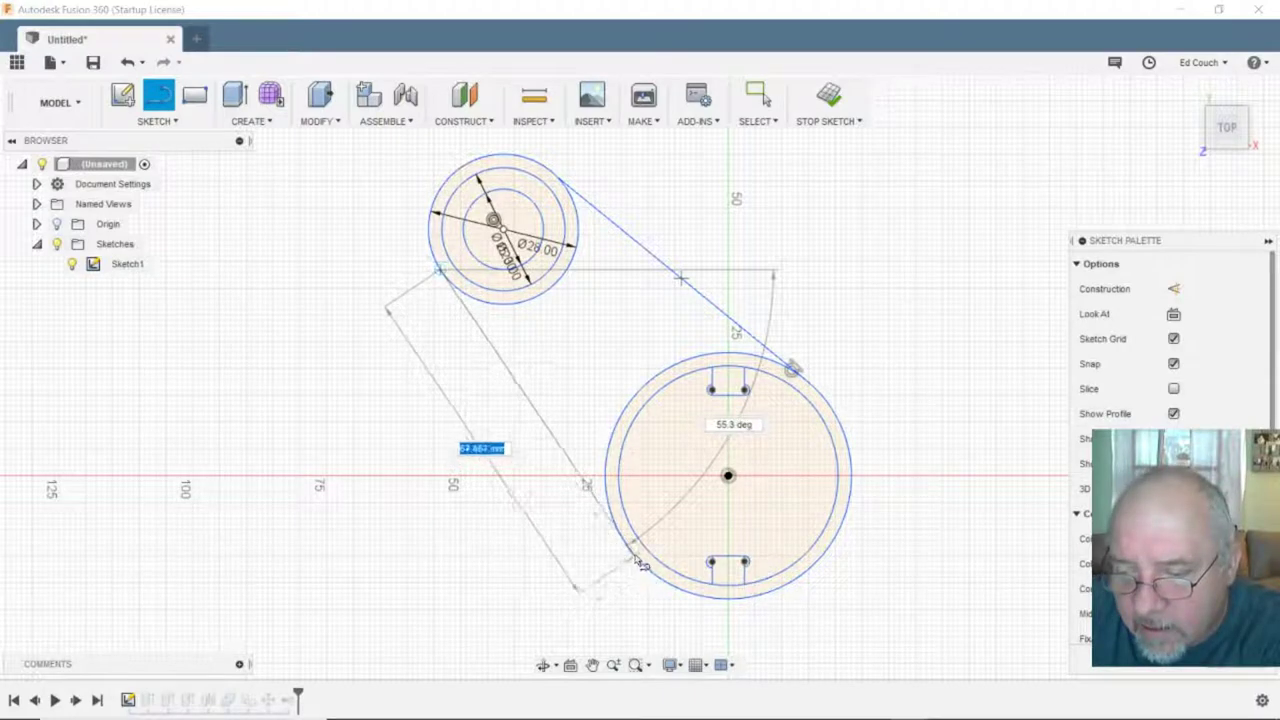
pyautogui.doubleClick(616, 537)
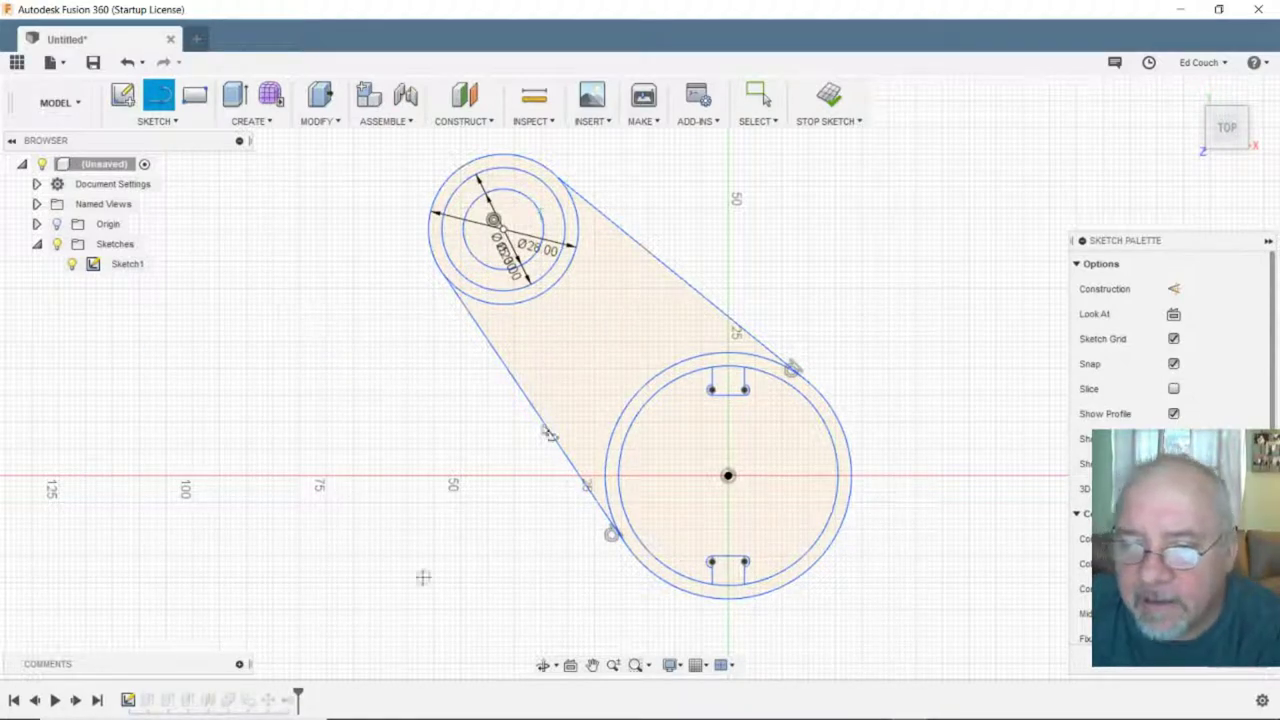
pyautogui.click(1228, 160)
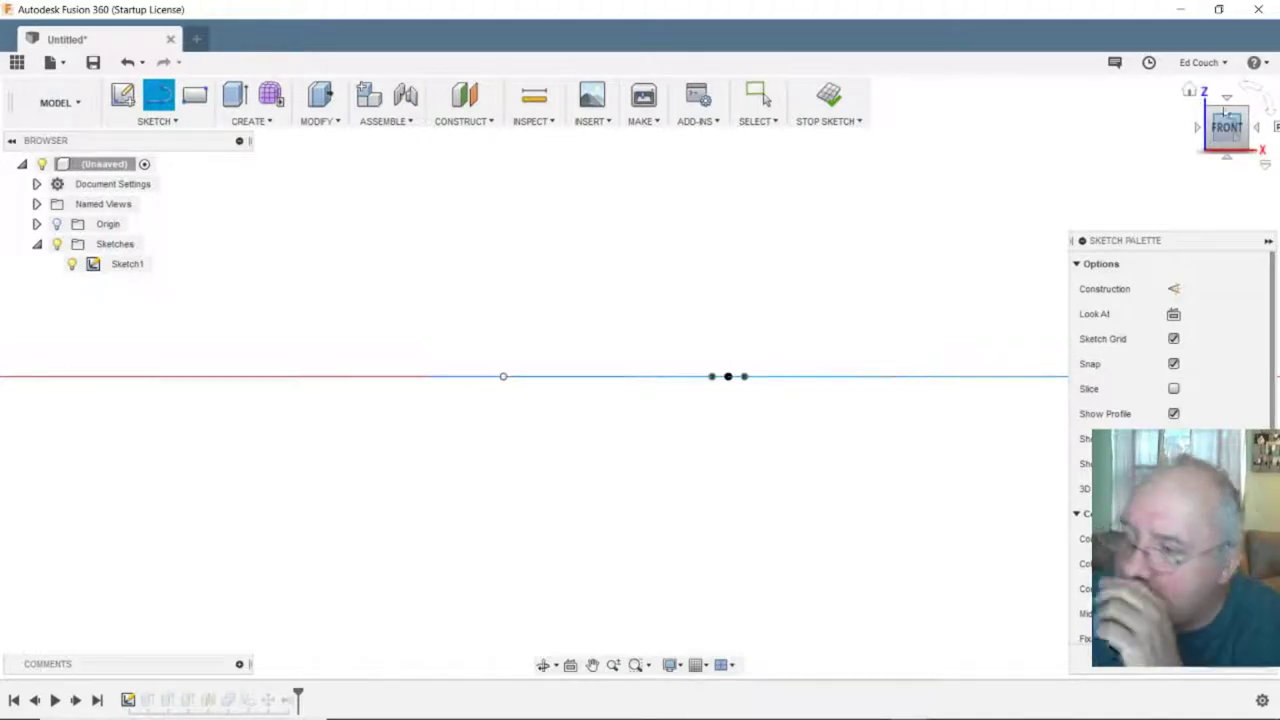
pyautogui.click(1227, 100)
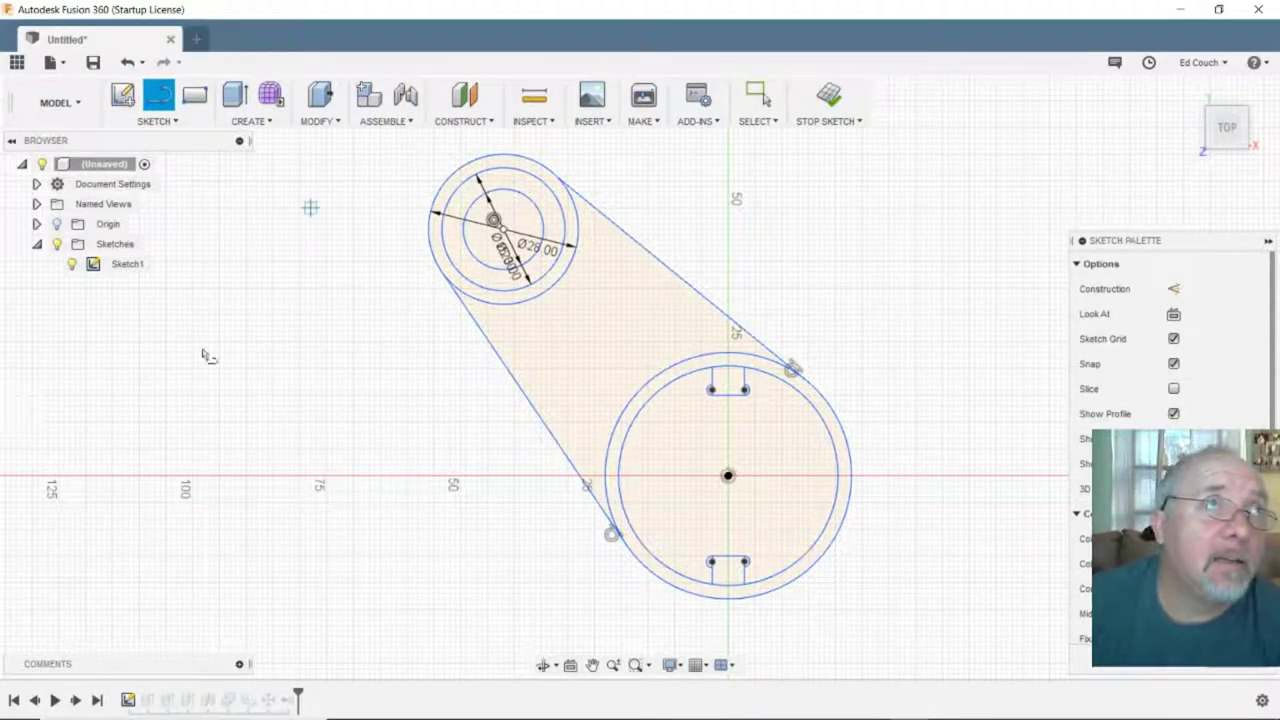
pyautogui.click(562, 352)
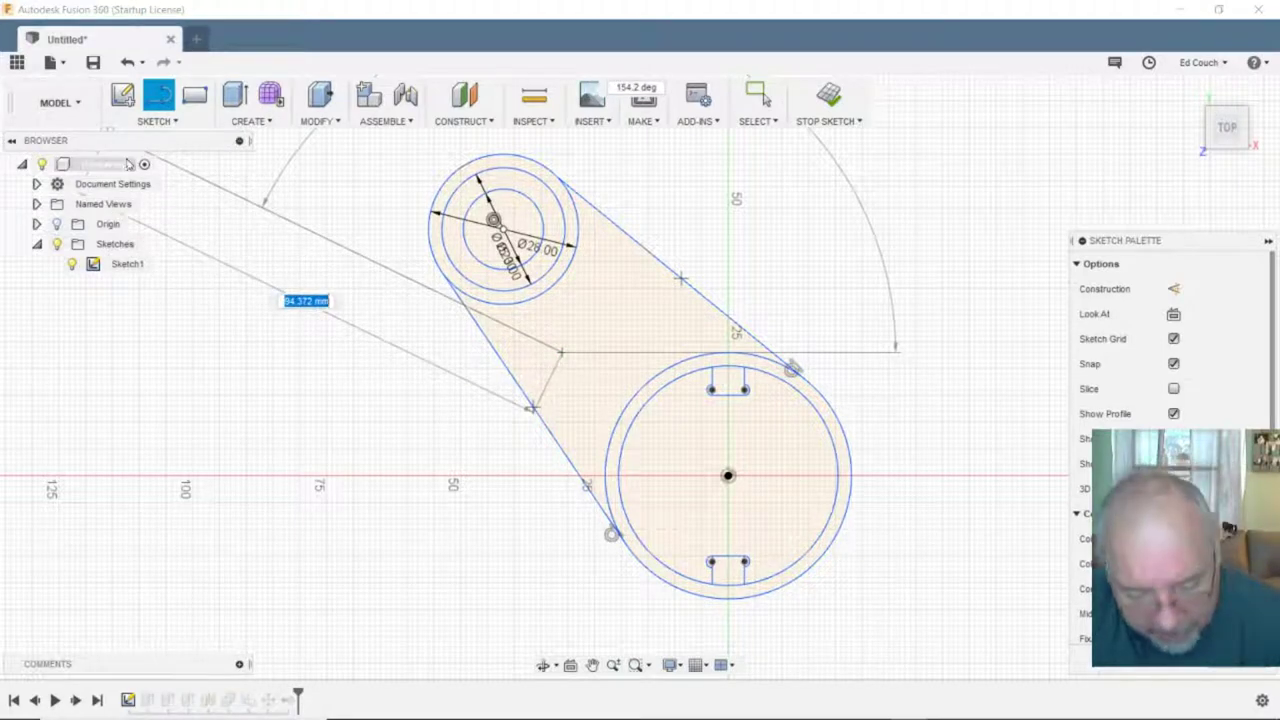
pyautogui.press('Escape')
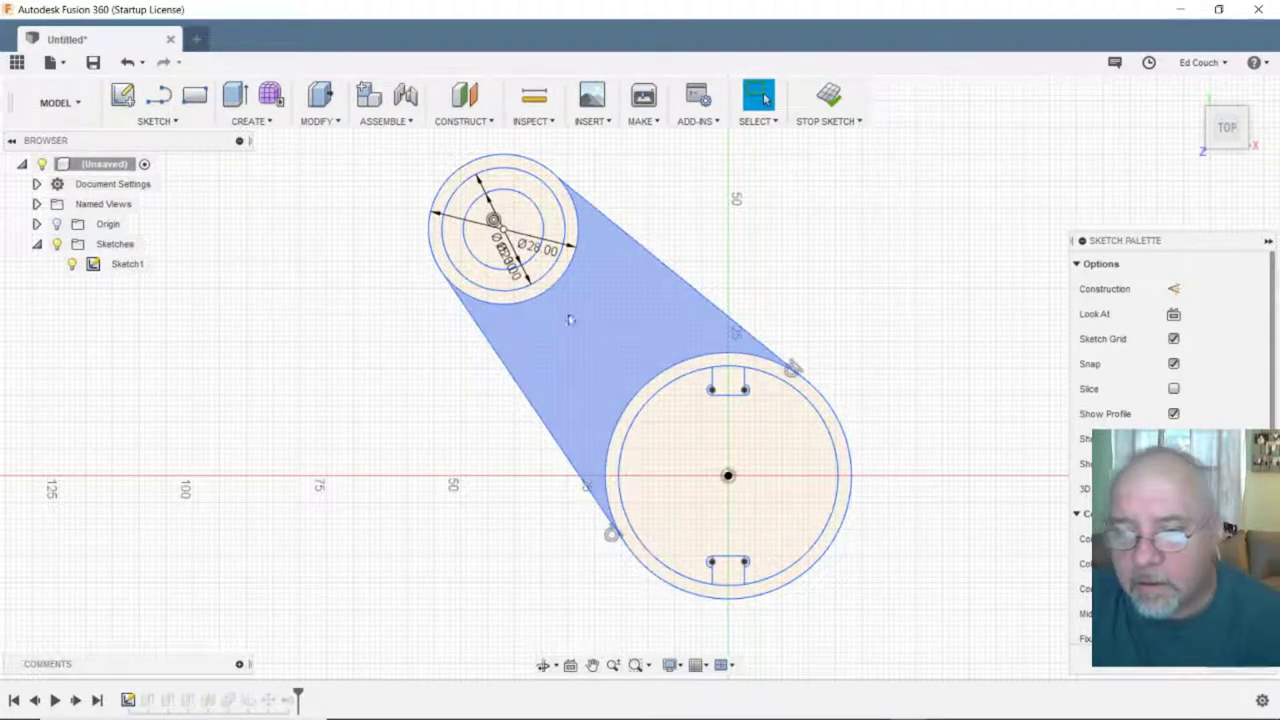
# - Extrude the profile between the two circles by 10 mm, then check it from angled and left views
pyautogui.click(587, 352)
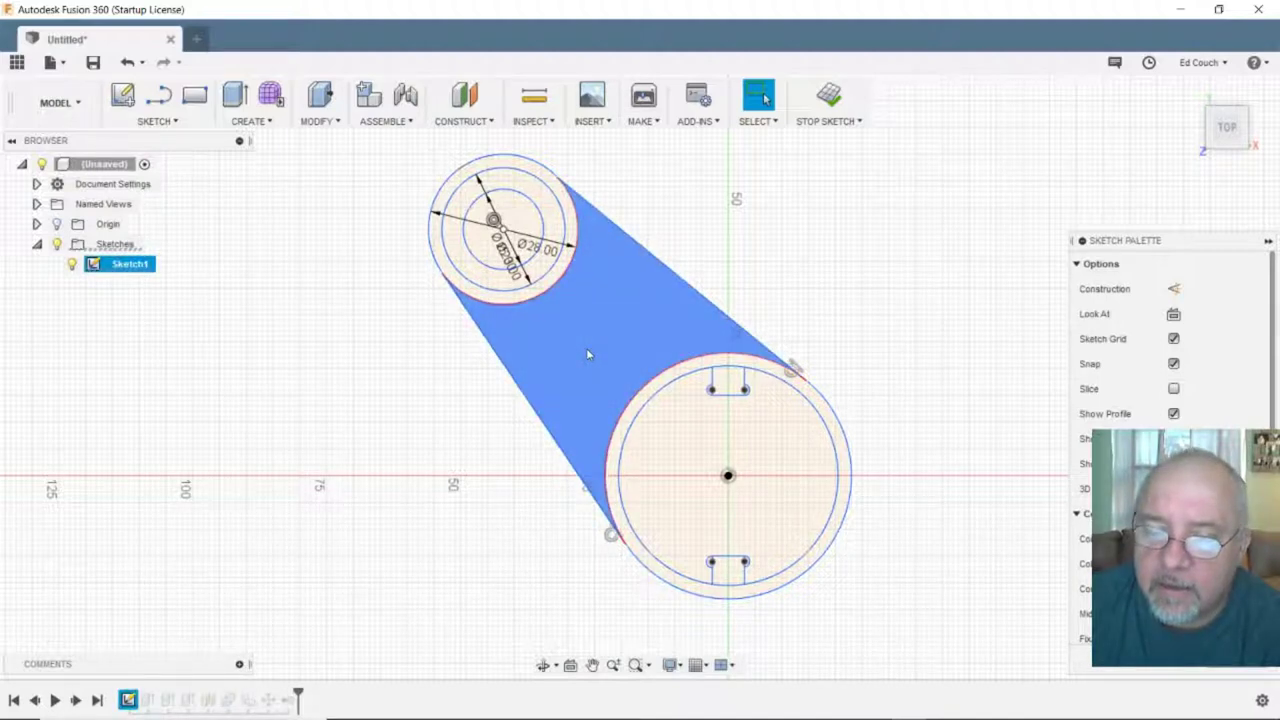
pyautogui.click(236, 95)
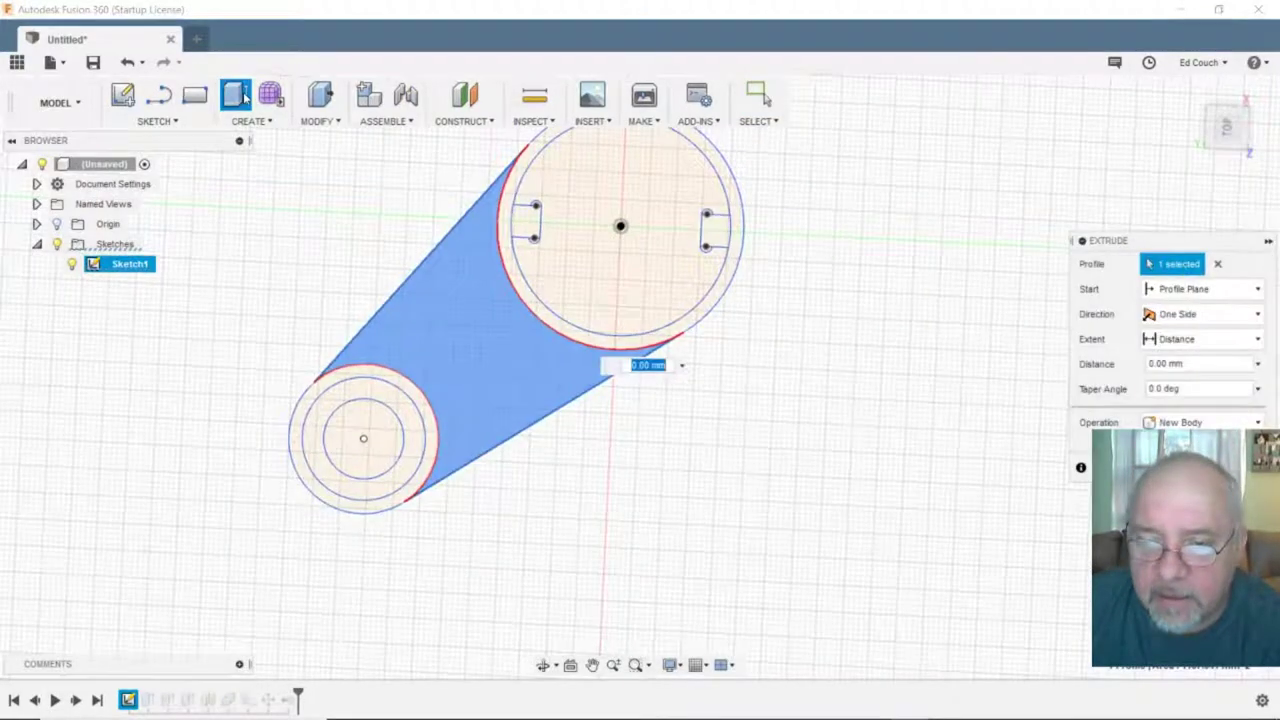
pyautogui.write('10')
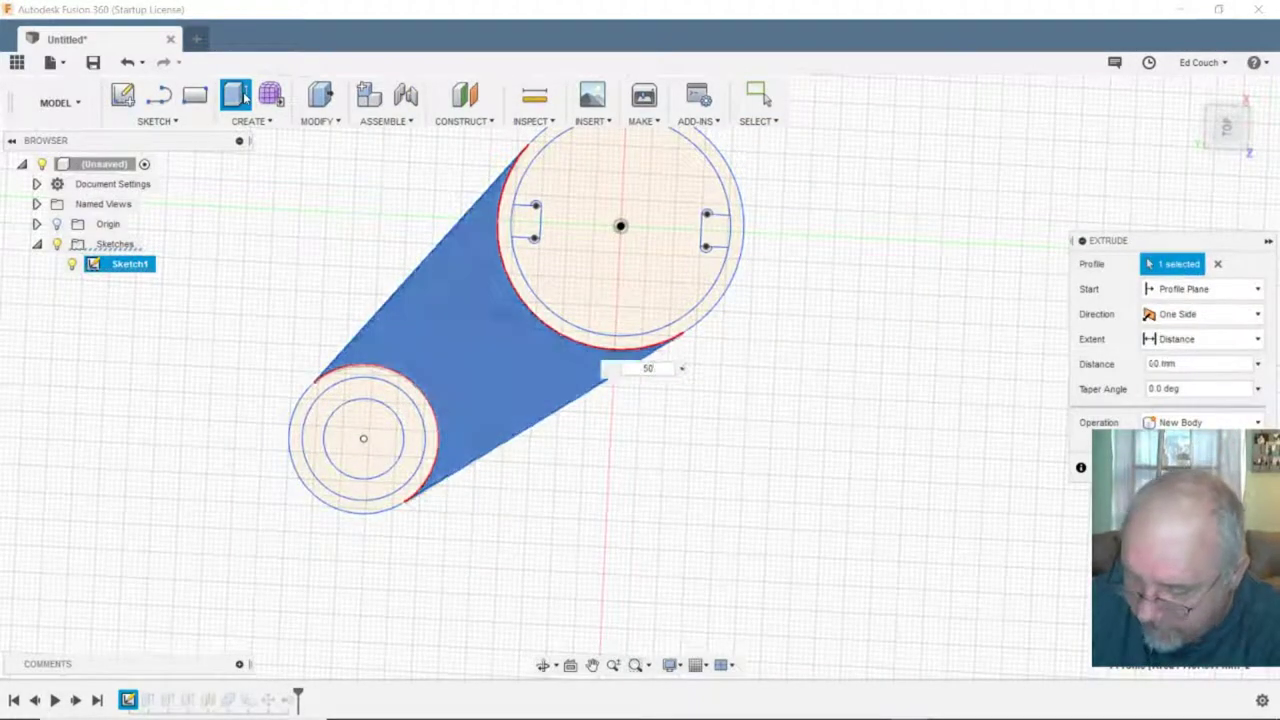
pyautogui.press('Return')
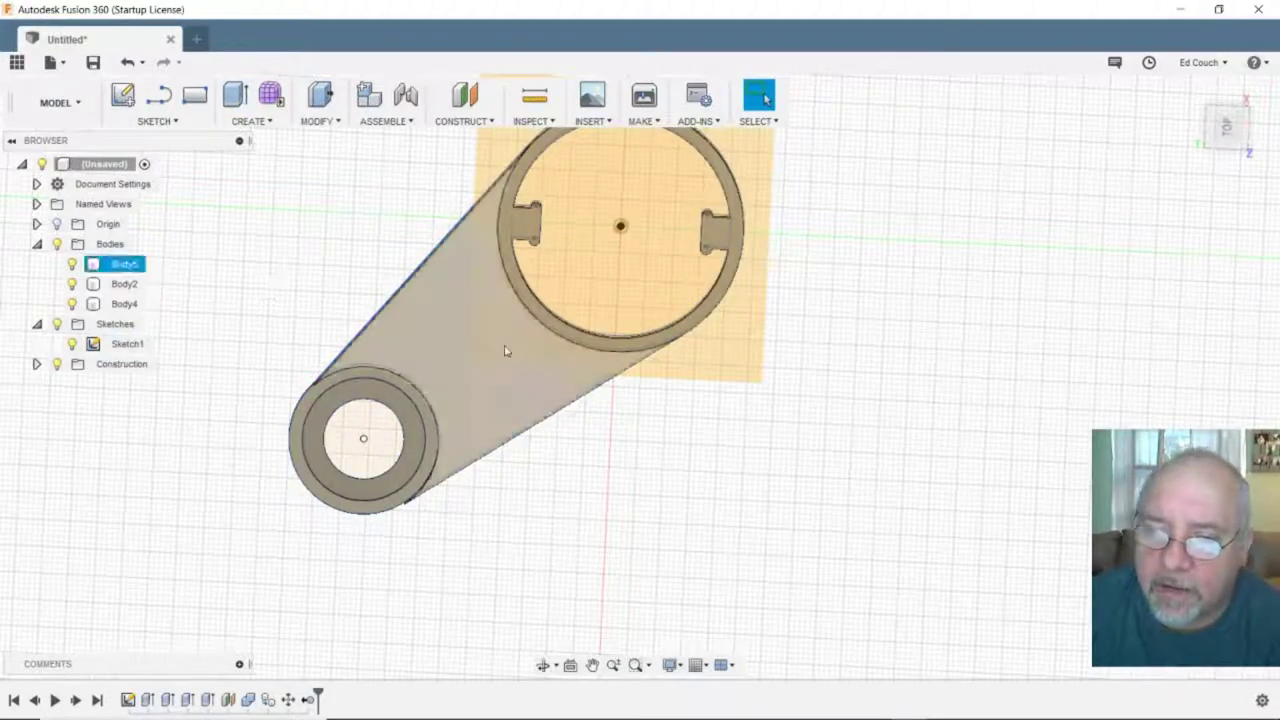
pyautogui.moveTo(1232, 145)
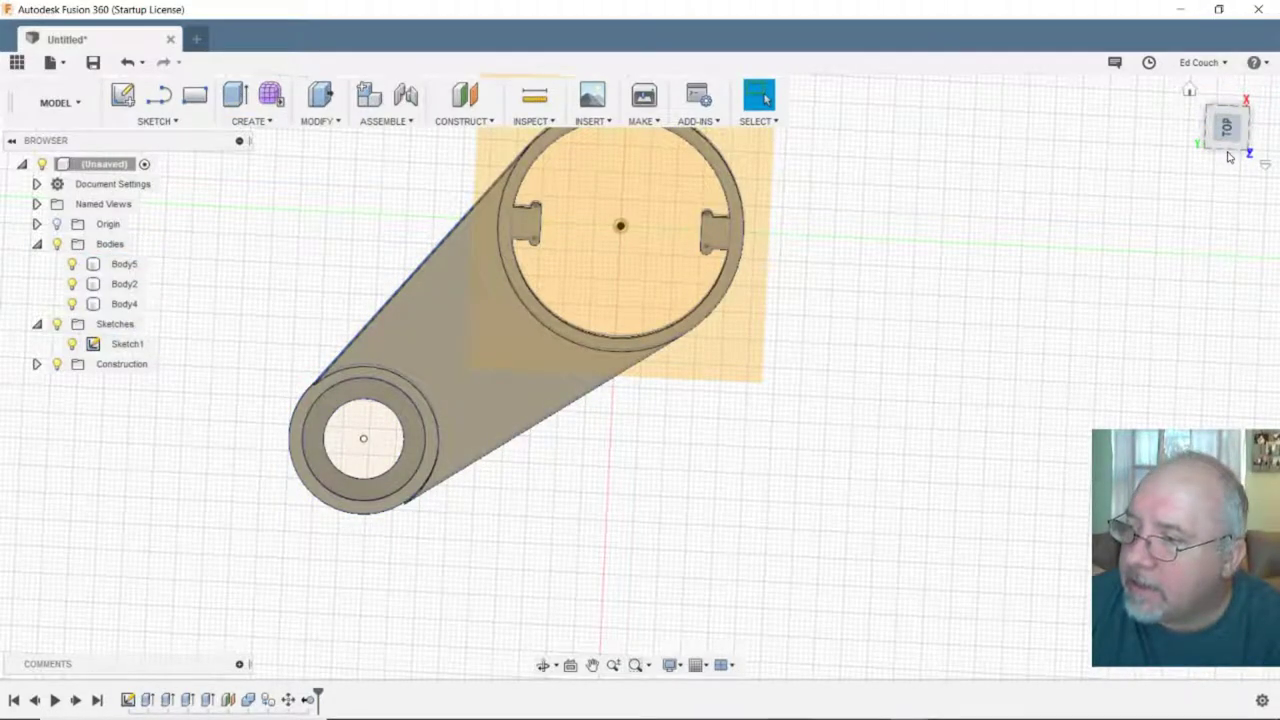
pyautogui.click(1231, 148)
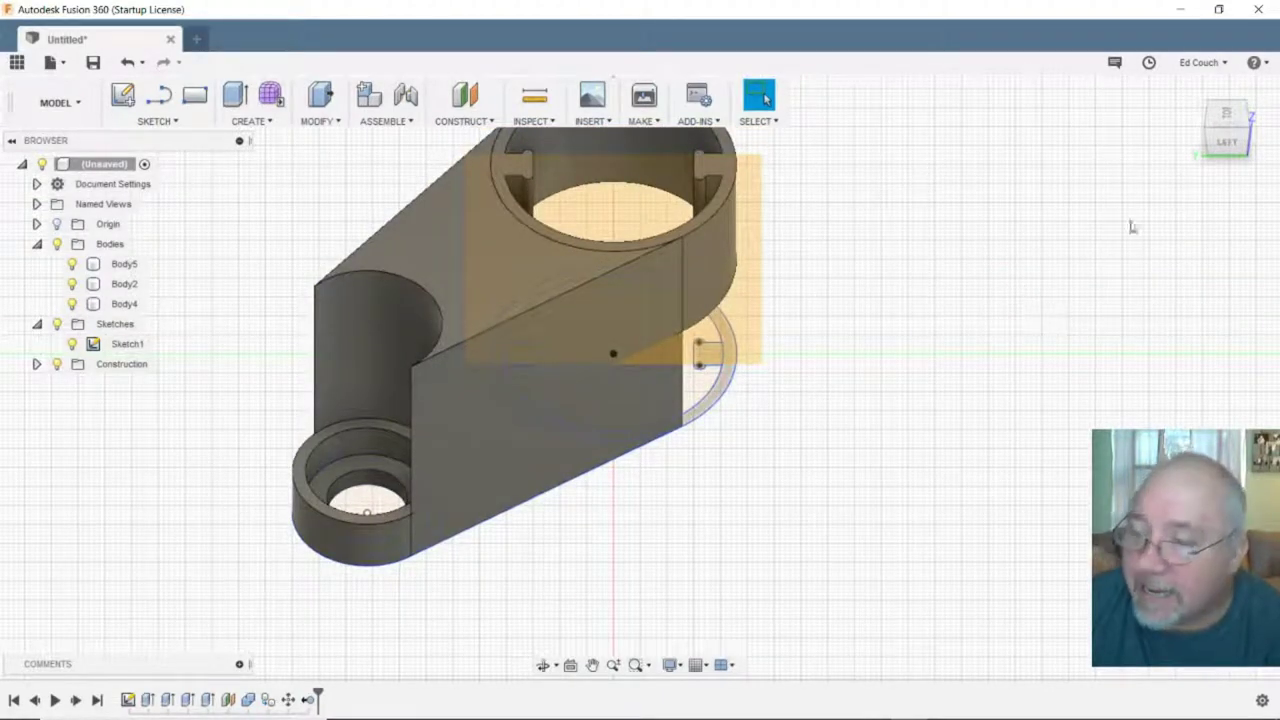
pyautogui.moveTo(1240, 152)
pyautogui.click(1236, 150)
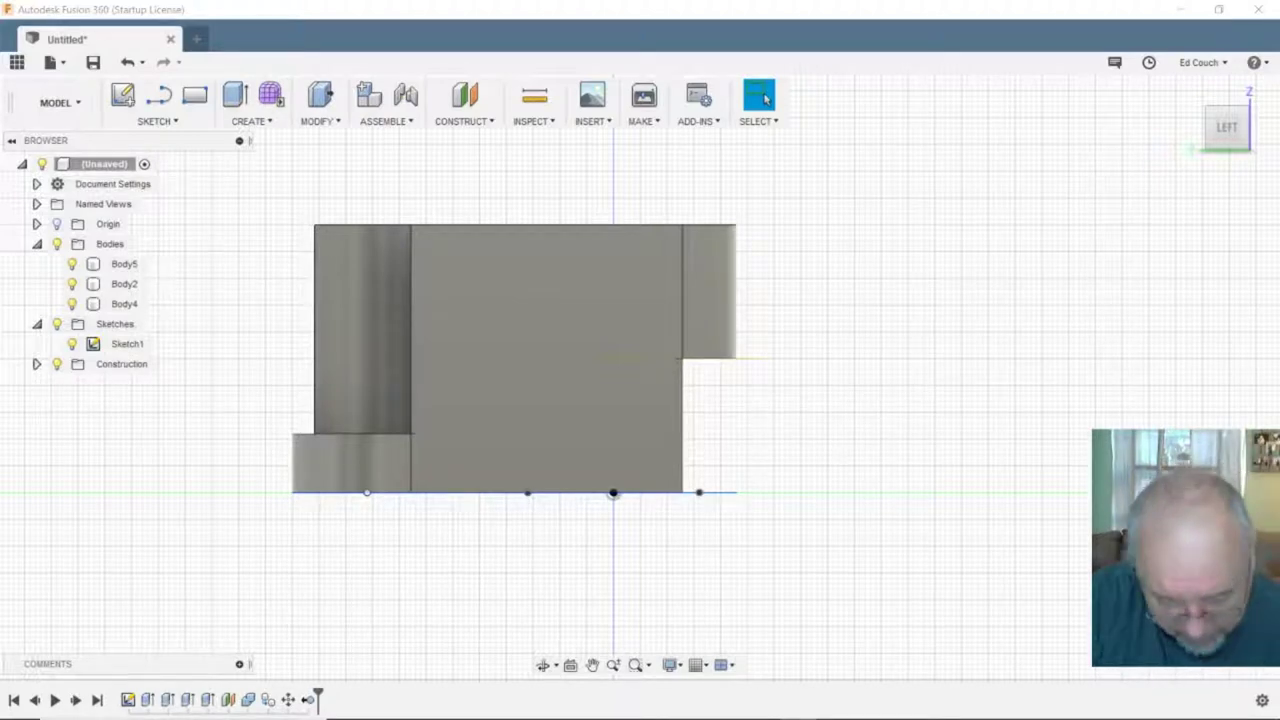
pyautogui.press('capslock')
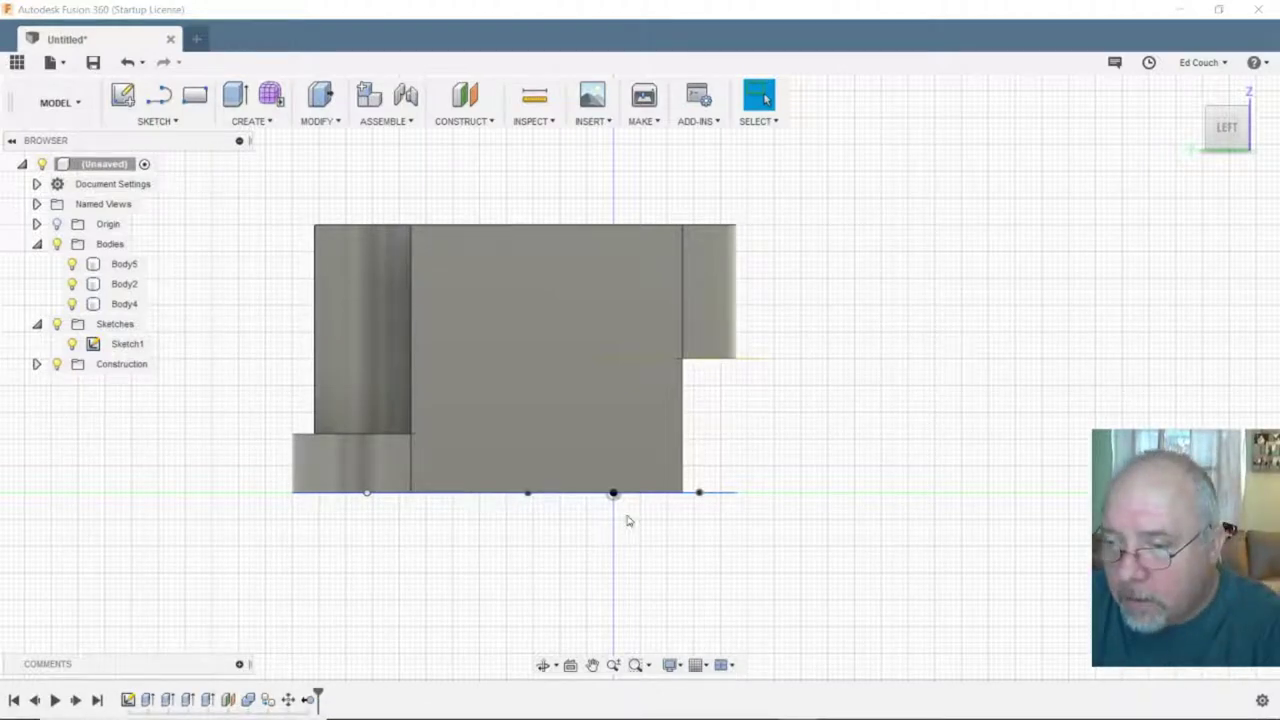
pyautogui.moveTo(971, 440)
pyautogui.keyDown('shift'); pyautogui.mouseDown(button='middle')
pyautogui.moveTo(931, 451)
pyautogui.moveTo(821, 433)
pyautogui.moveTo(811, 357)
pyautogui.mouseUp(button='middle'); pyautogui.keyUp('shift')
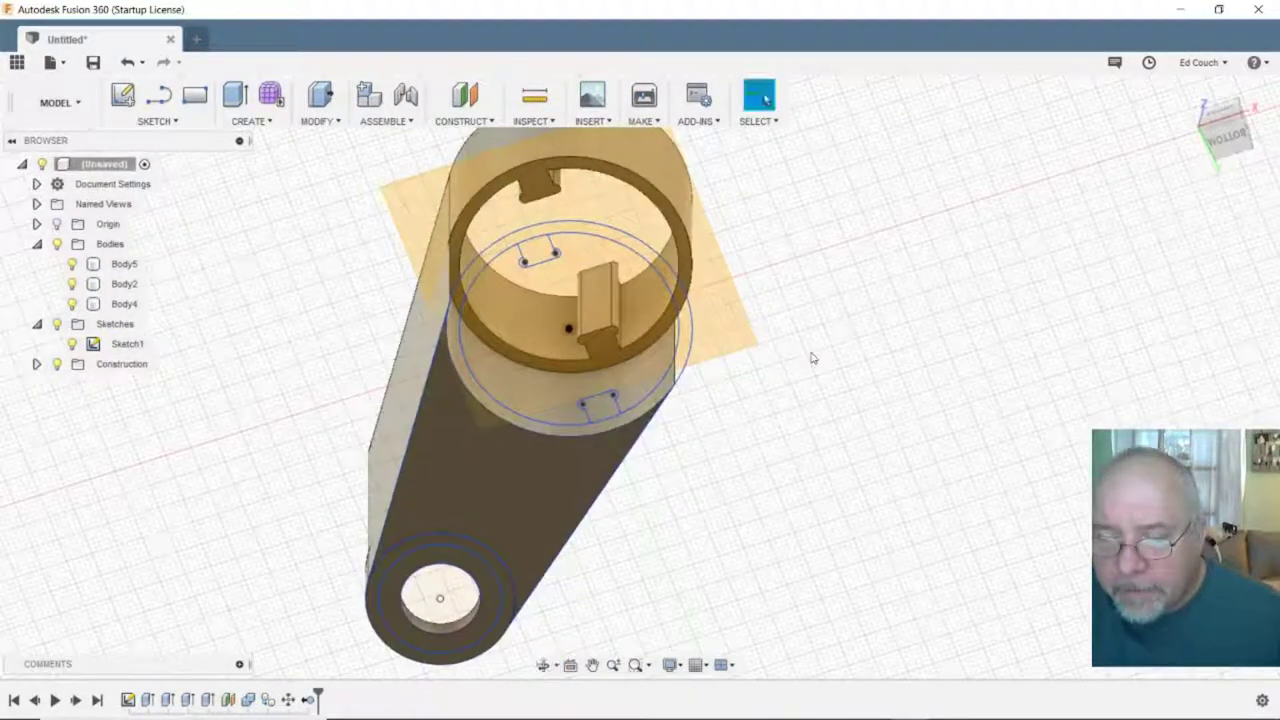
pyautogui.click(537, 437)
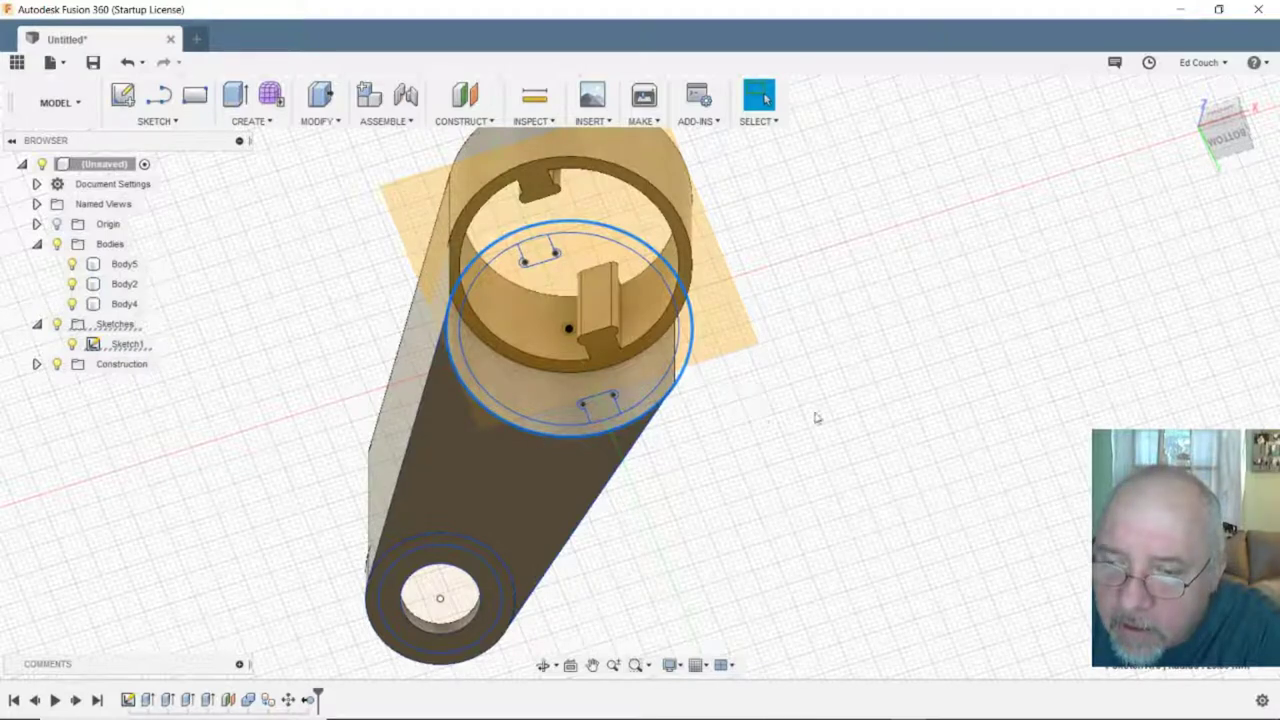
# - Turn off Sketch1's light bulb to hide its circles, then clear the Body5 selection
pyautogui.click(112, 346)
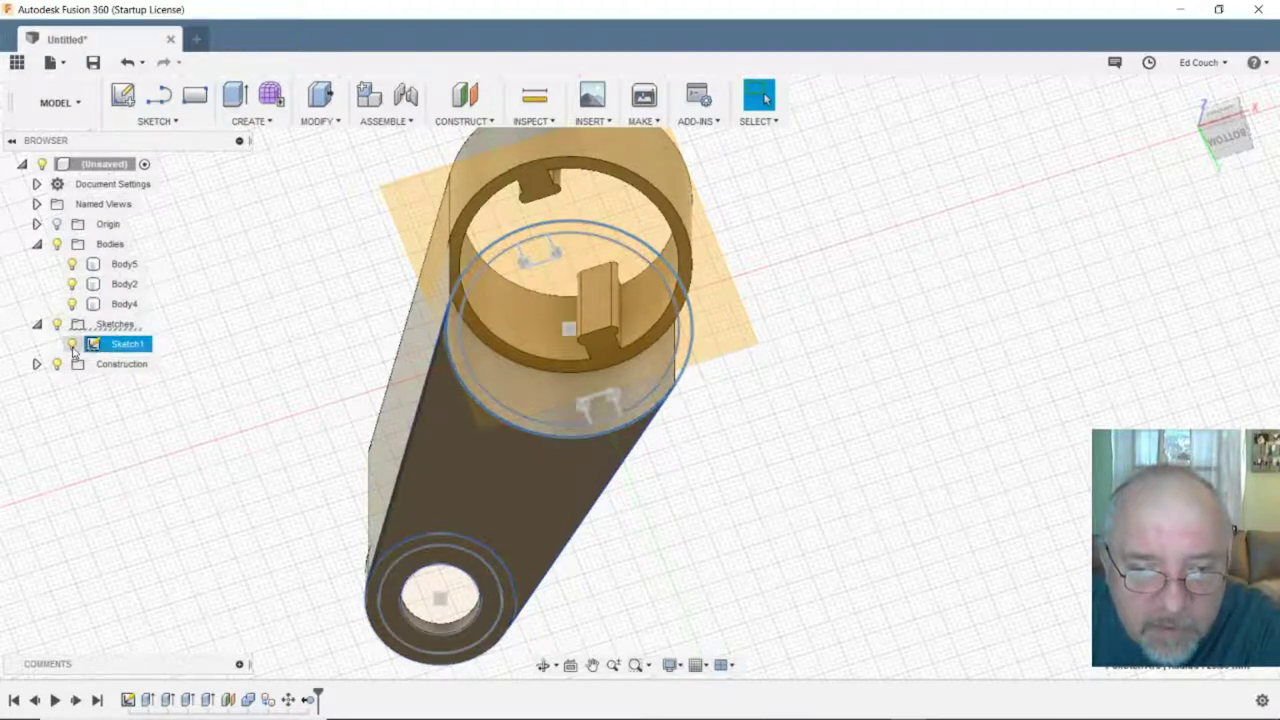
pyautogui.click(73, 344)
pyautogui.click(515, 418)
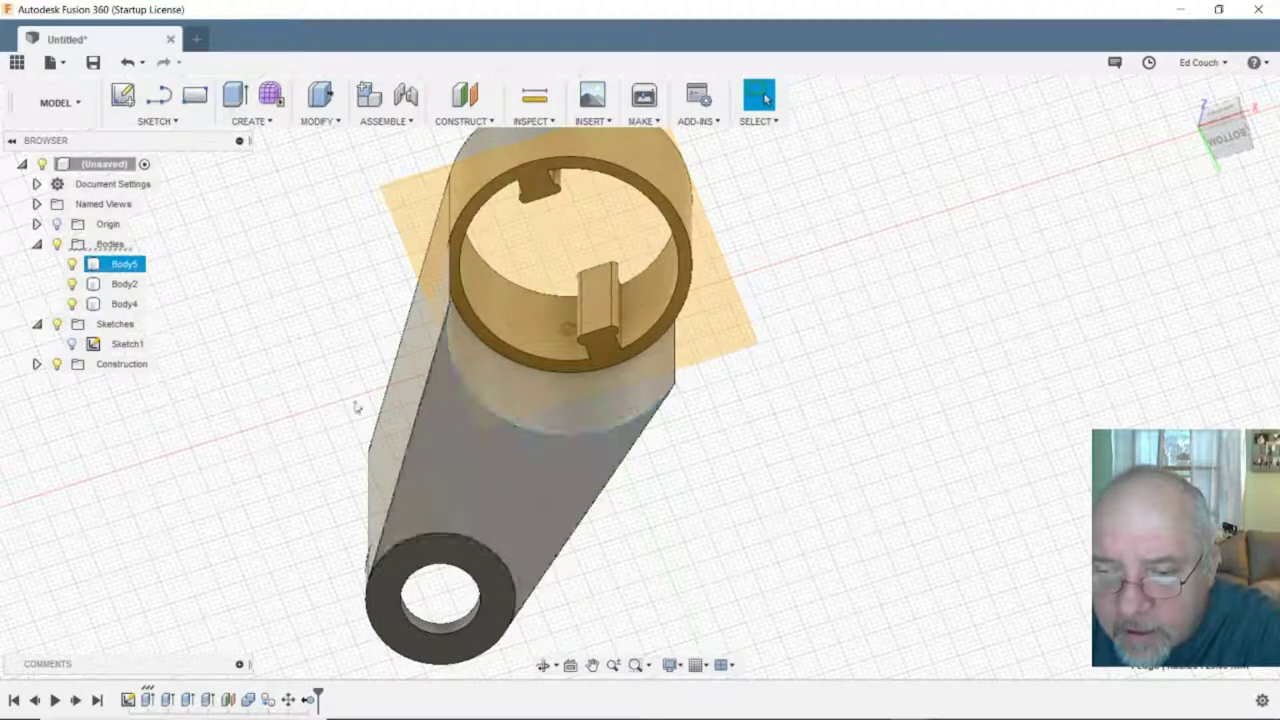
pyautogui.click(355, 405)
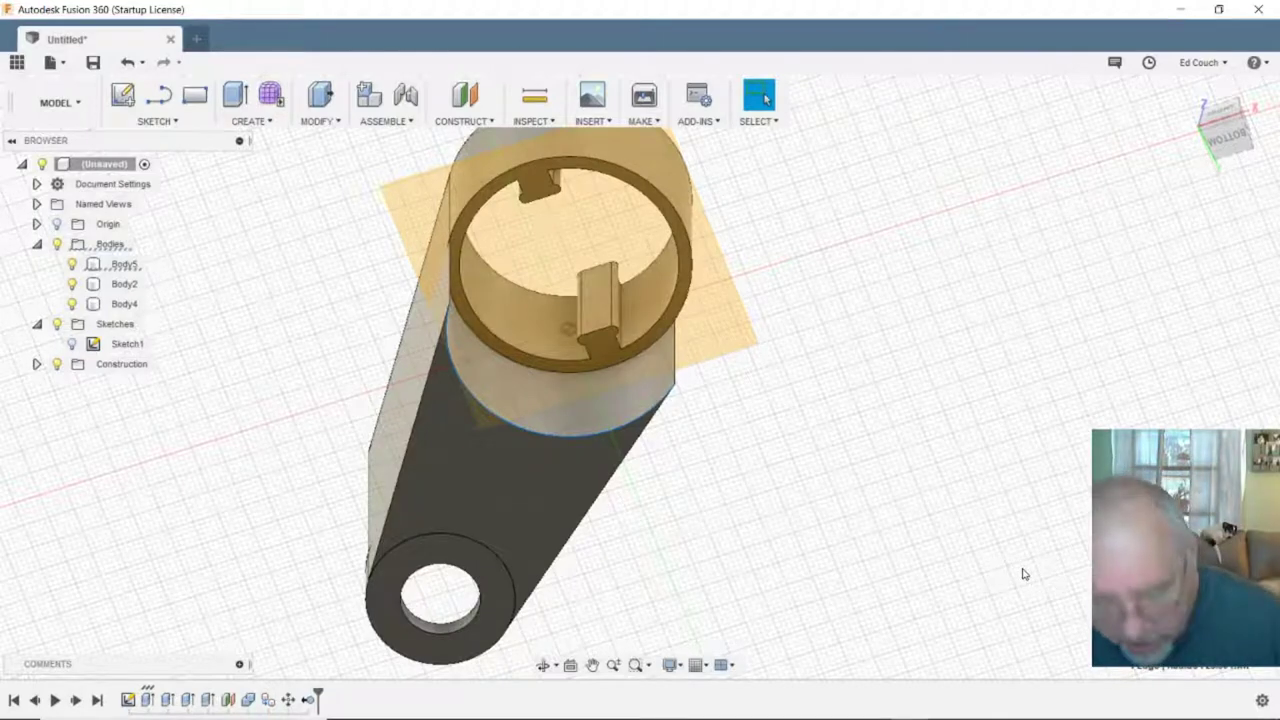
# - Fillet the arm-to-holder cylinder edge at 25 mm, then orbit to a near-front side view
pyautogui.press('f')
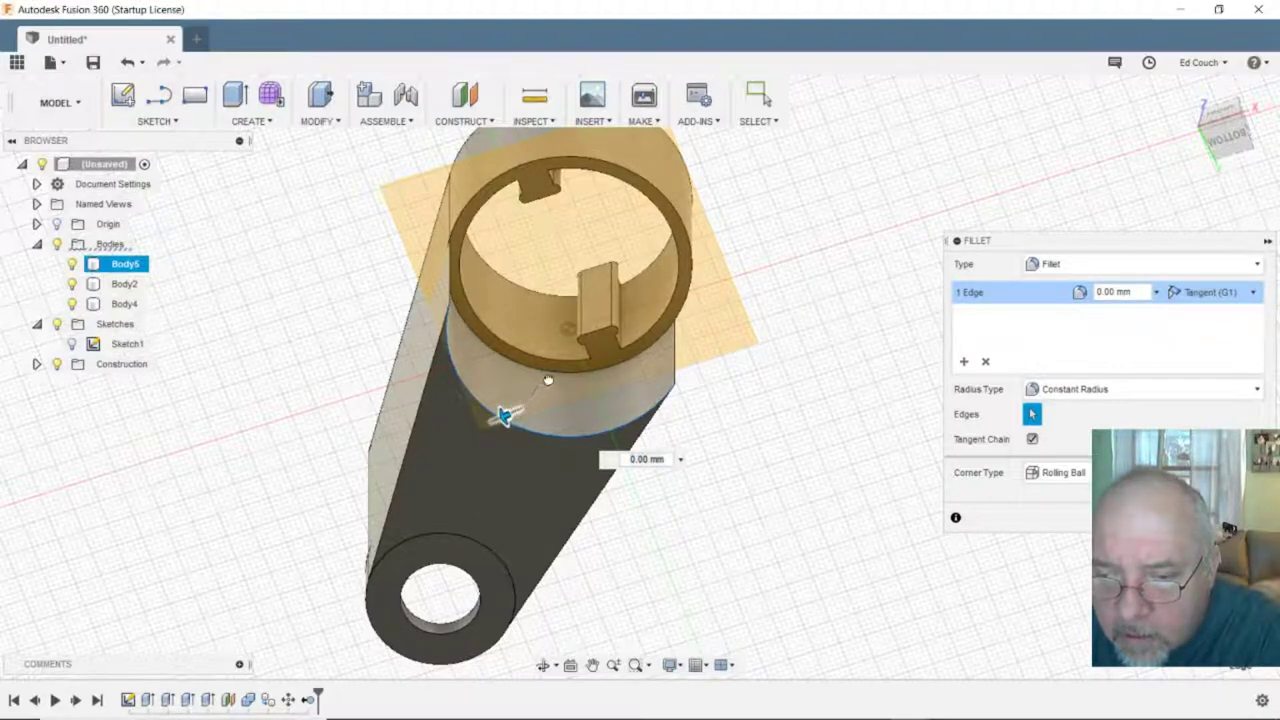
pyautogui.moveTo(505, 415); pyautogui.dragTo(481, 424)
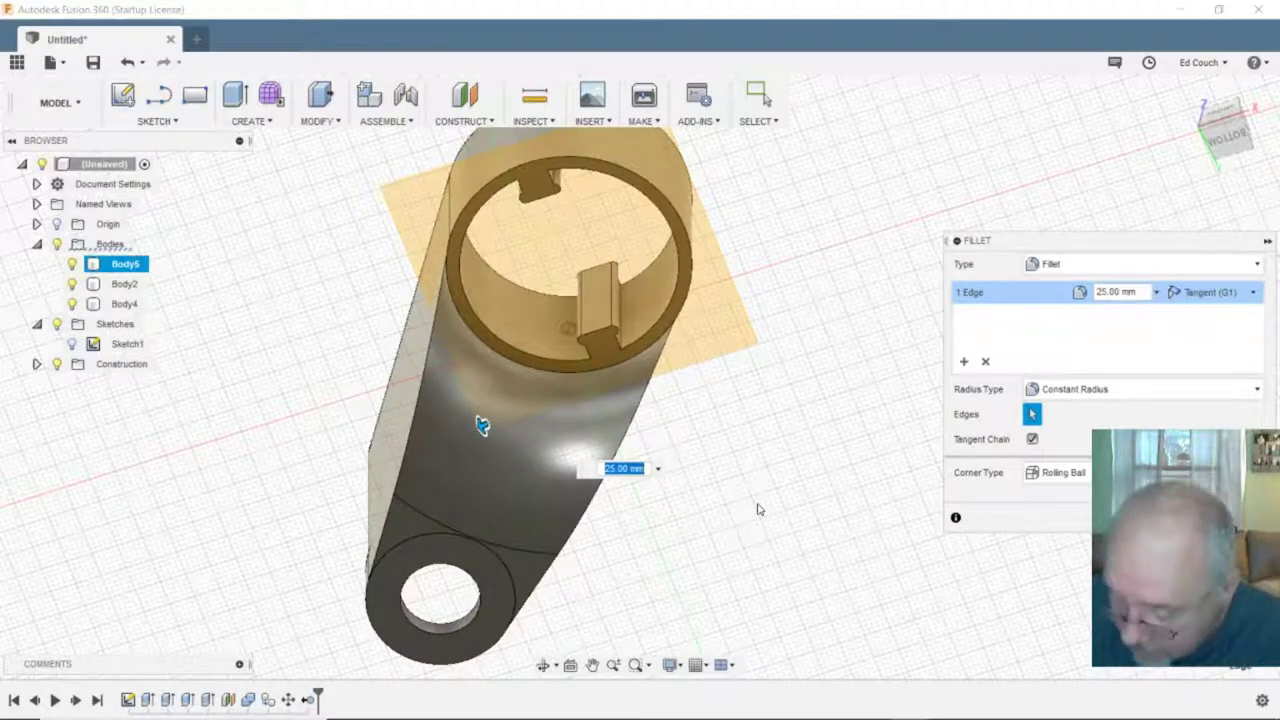
pyautogui.press('Return')
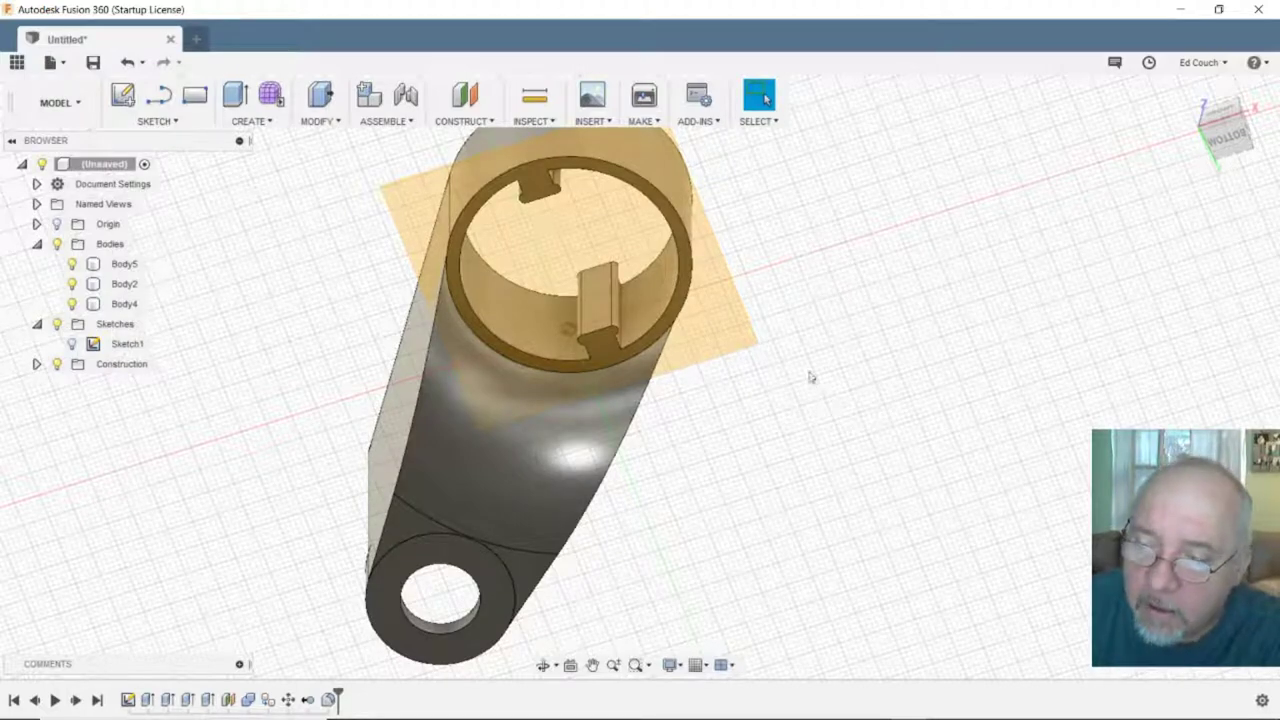
pyautogui.press('F4')
pyautogui.moveTo(812, 360); pyautogui.dragTo(1003, 494)
pyautogui.press('Escape')
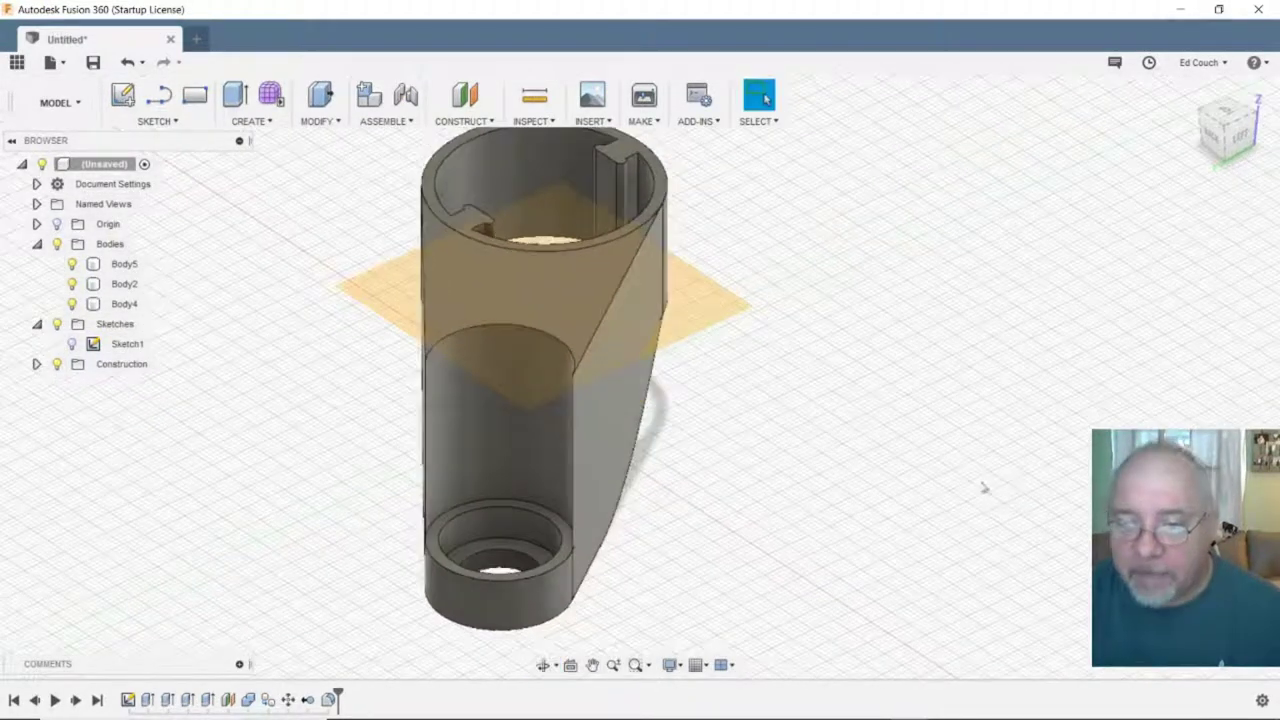
# - Fillet the opposite arm-to-cylinder edge at 47 mm, then orbit the model onto its side
pyautogui.press('f')
pyautogui.click(512, 322)
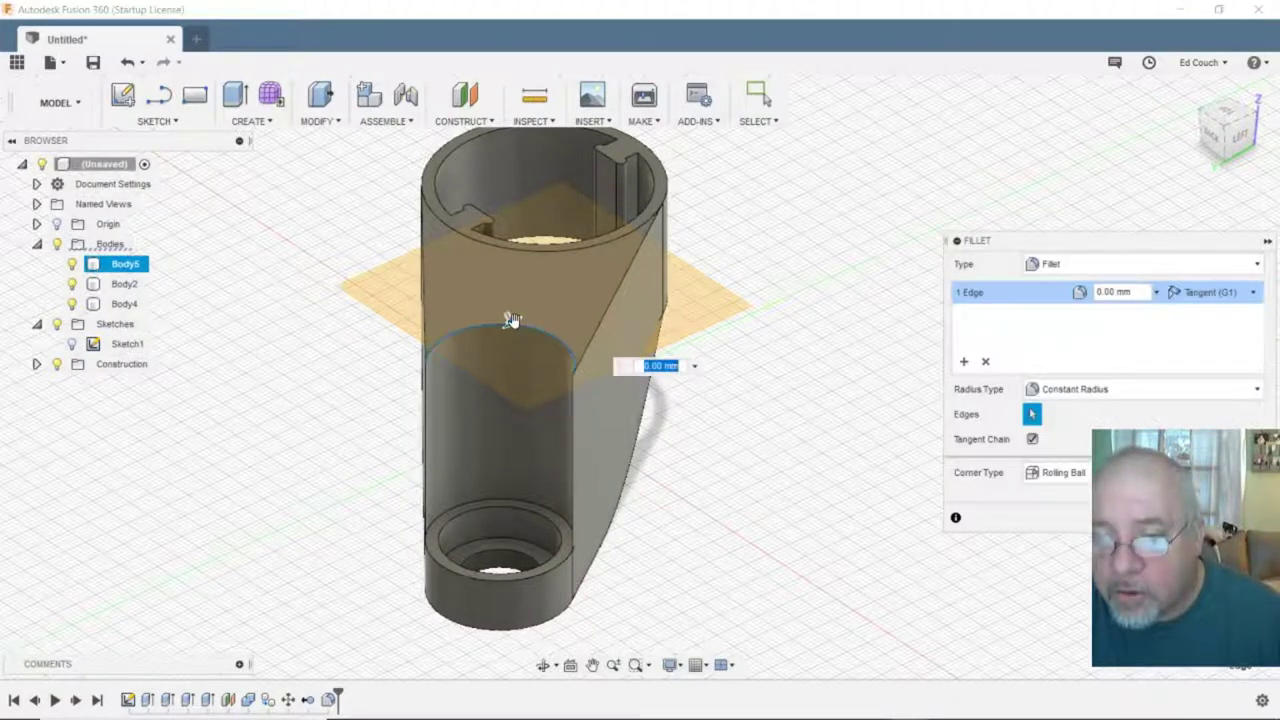
pyautogui.moveTo(511, 320); pyautogui.dragTo(511, 336)
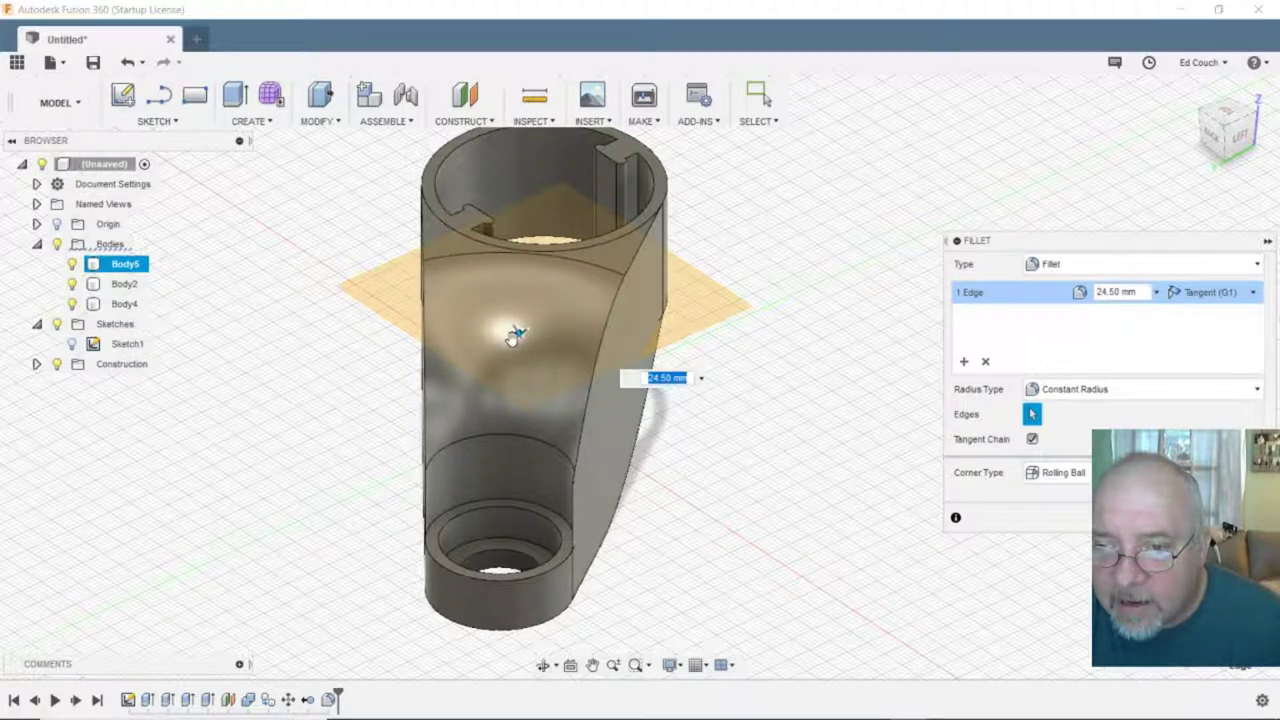
pyautogui.moveTo(513, 333); pyautogui.dragTo(521, 344)
pyautogui.moveTo(520, 346); pyautogui.dragTo(522, 345)
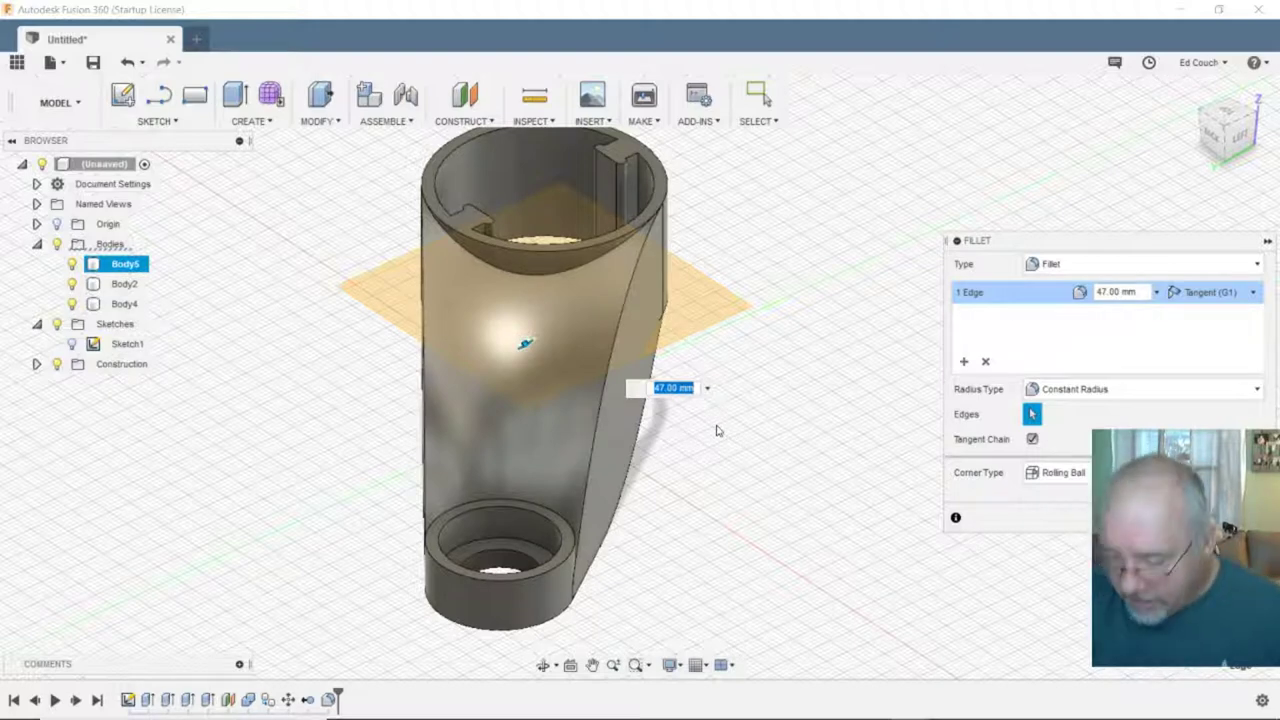
pyautogui.press('Return')
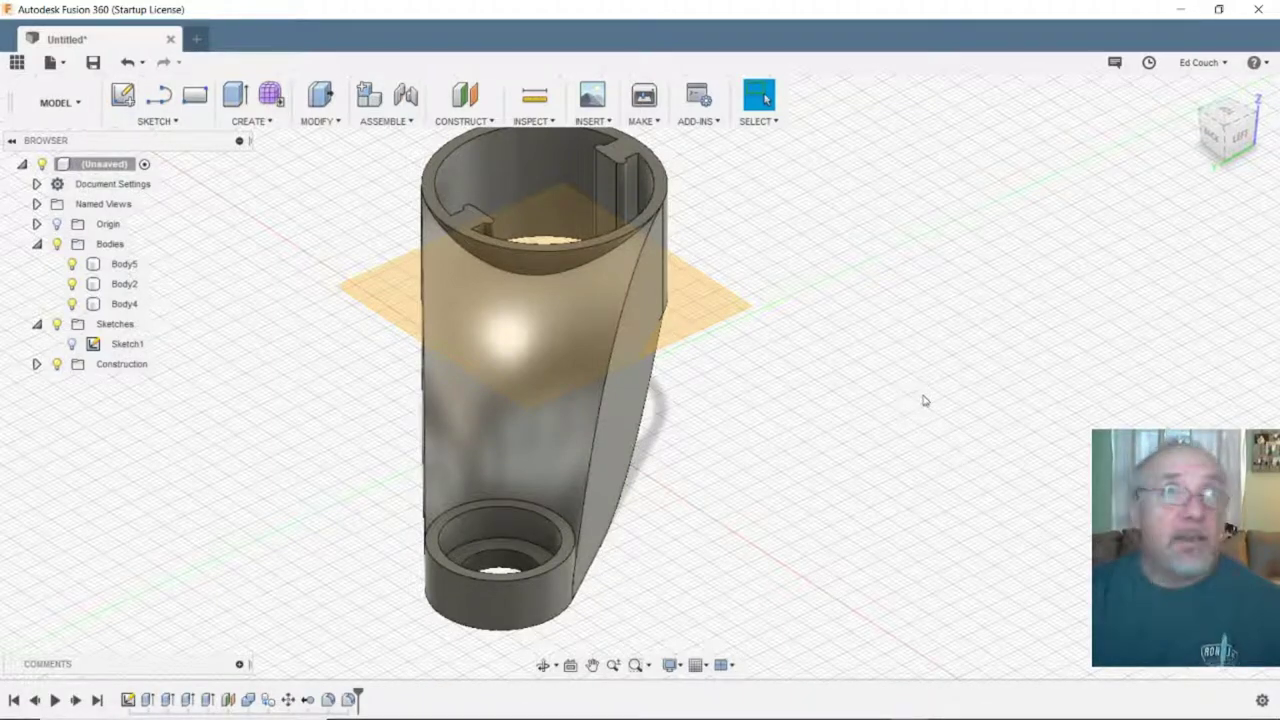
pyautogui.press('F4')
pyautogui.moveTo(915, 395); pyautogui.dragTo(756, 318)
pyautogui.press('Escape')
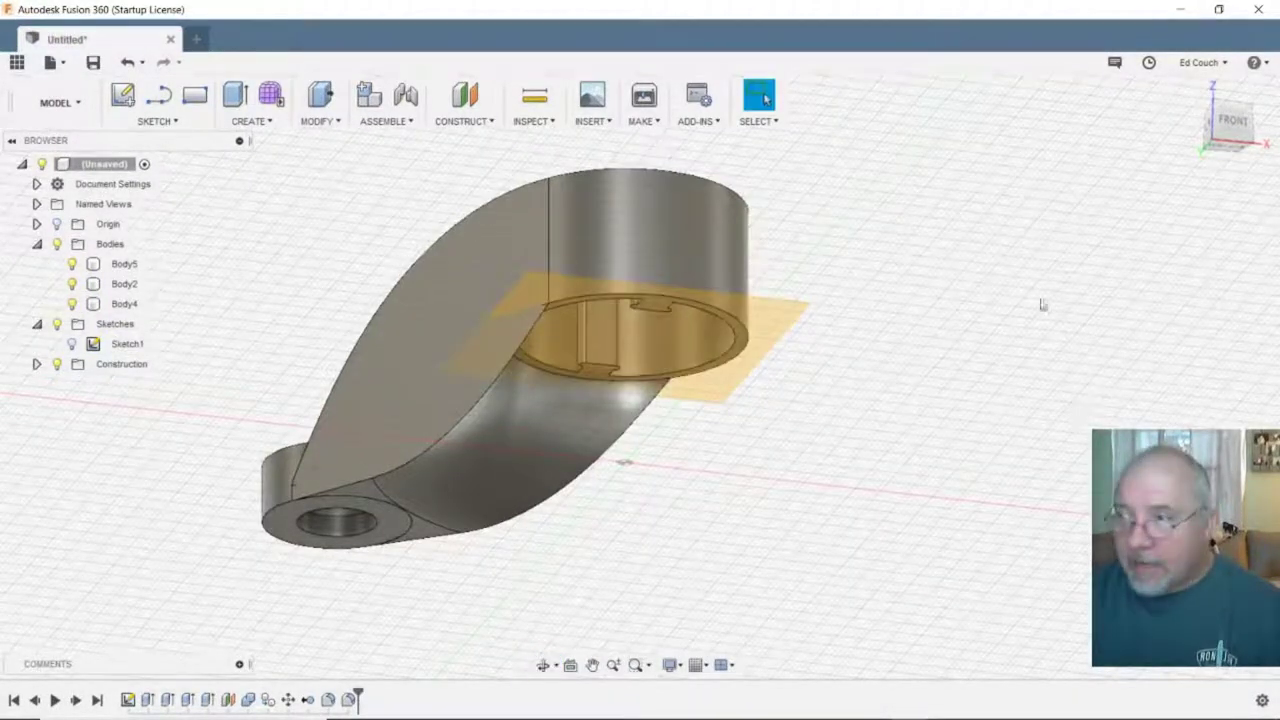
pyautogui.click(1229, 124)
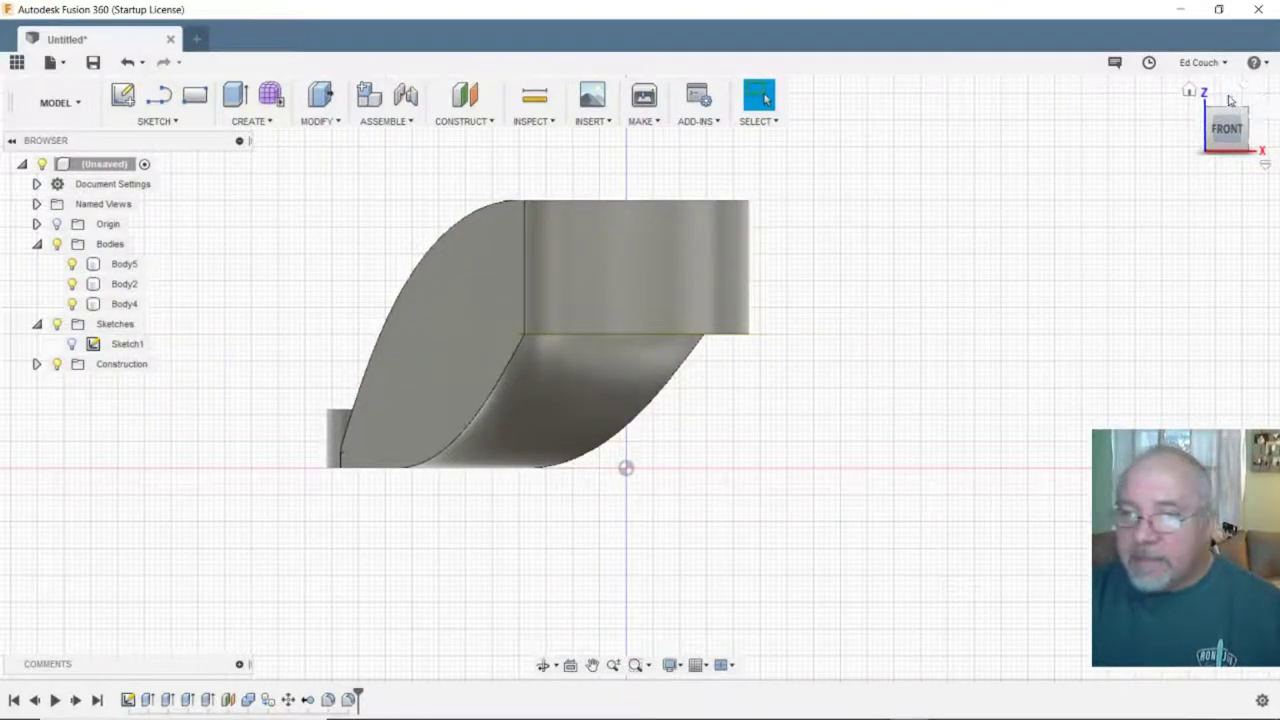
pyautogui.click(1228, 97)
pyautogui.moveTo(849, 327); pyautogui.dragTo(889, 420, button='middle')
pyautogui.press('Escape')
pyautogui.click(771, 490)
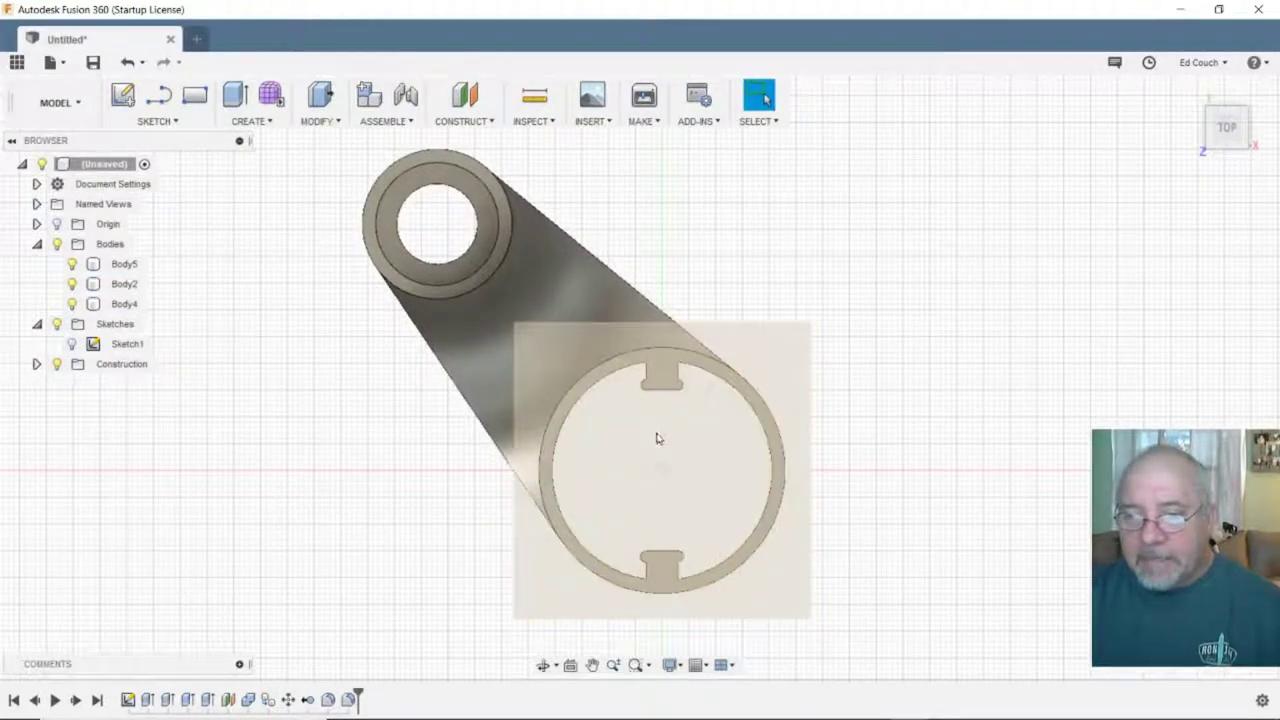
pyautogui.click(471, 240)
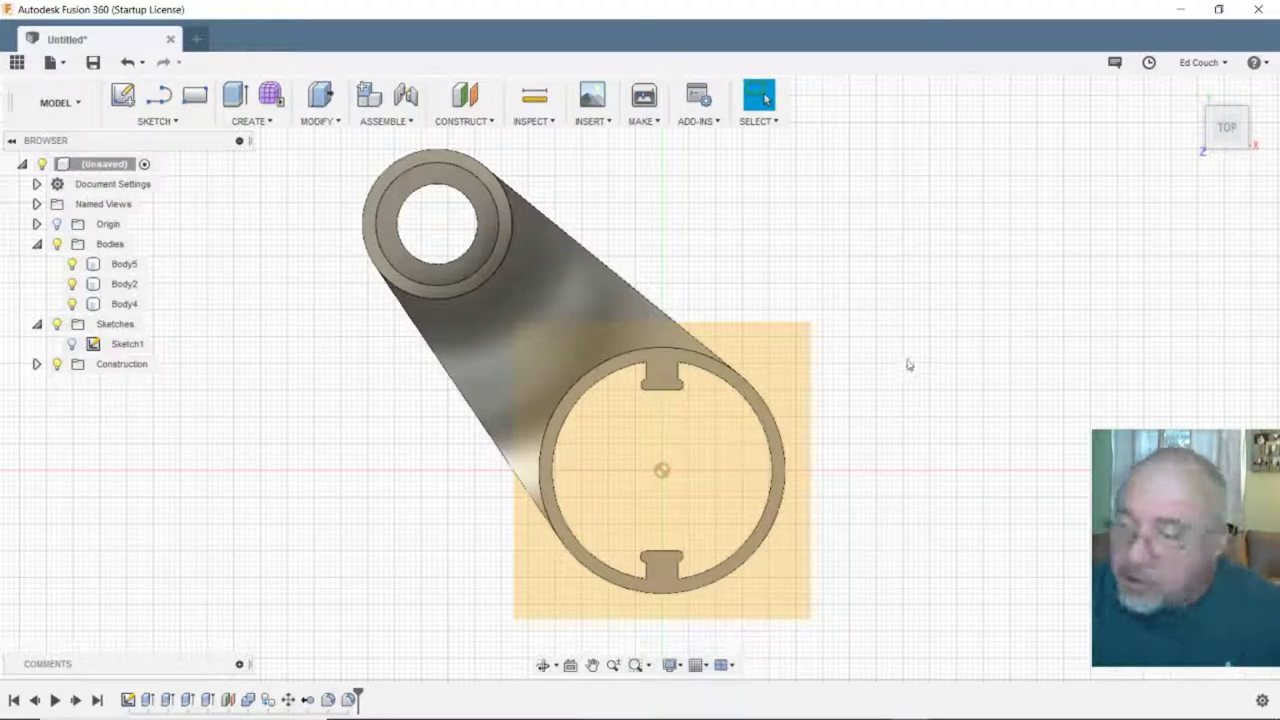
pyautogui.press('F4')
pyautogui.moveTo(918, 340); pyautogui.dragTo(988, 276)
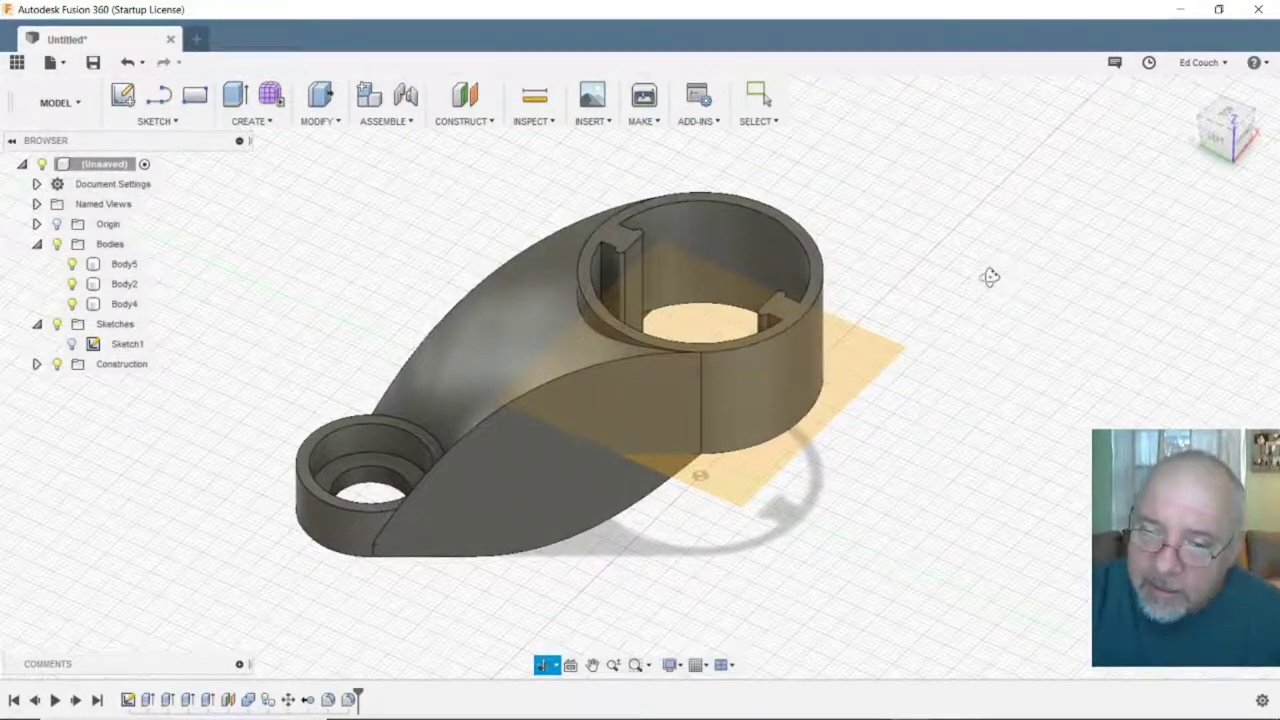
pyautogui.press('Escape')
pyautogui.click(745, 365)
pyautogui.click(593, 368)
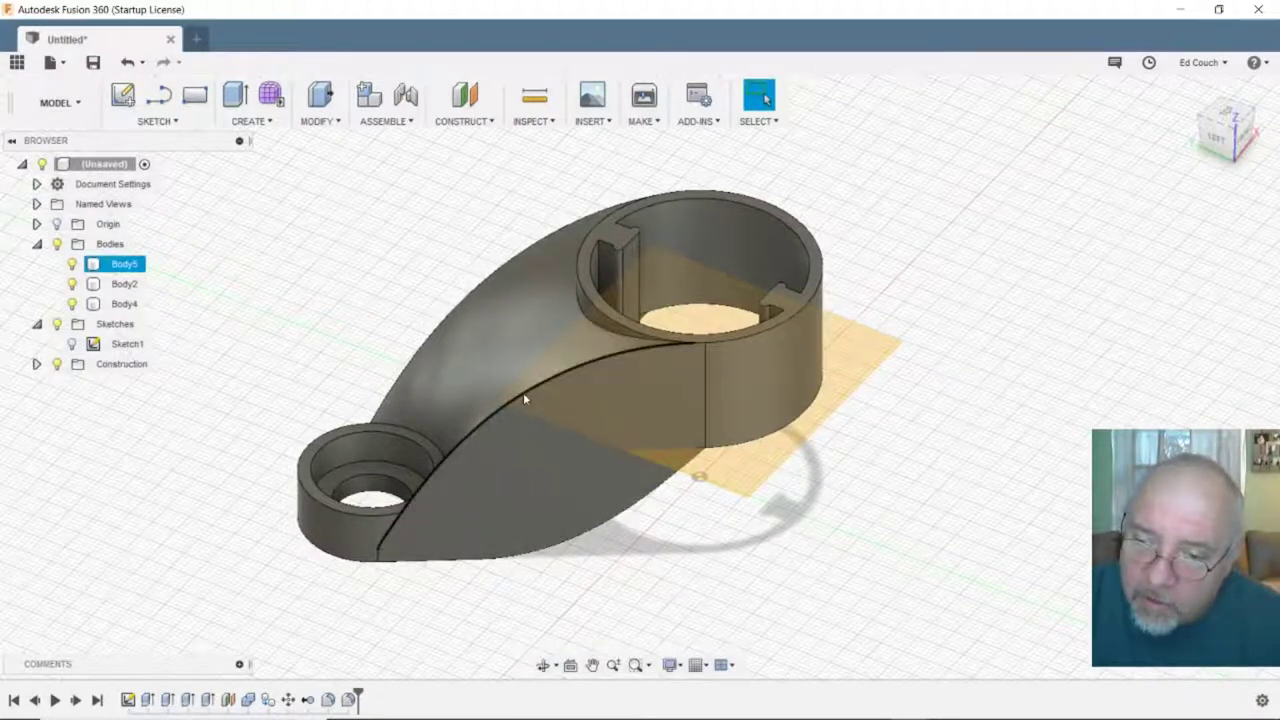
pyautogui.press('Escape')
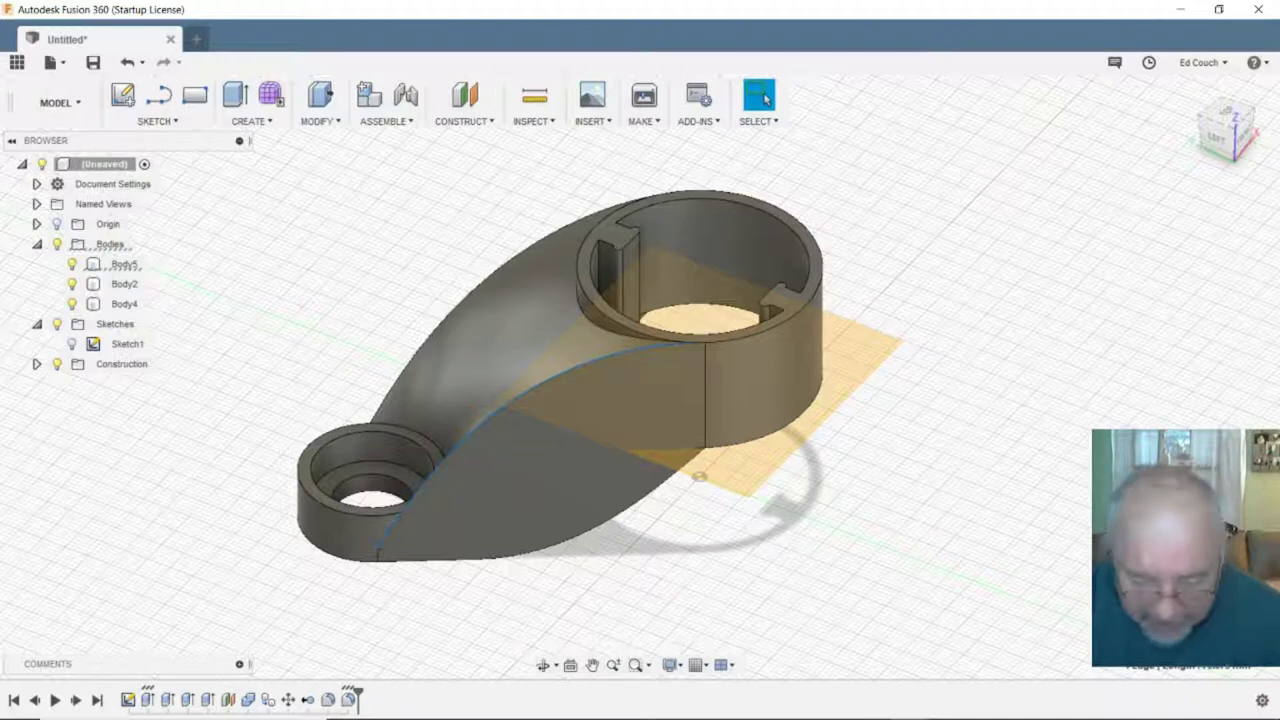
pyautogui.click(503, 399)
pyautogui.press('f')
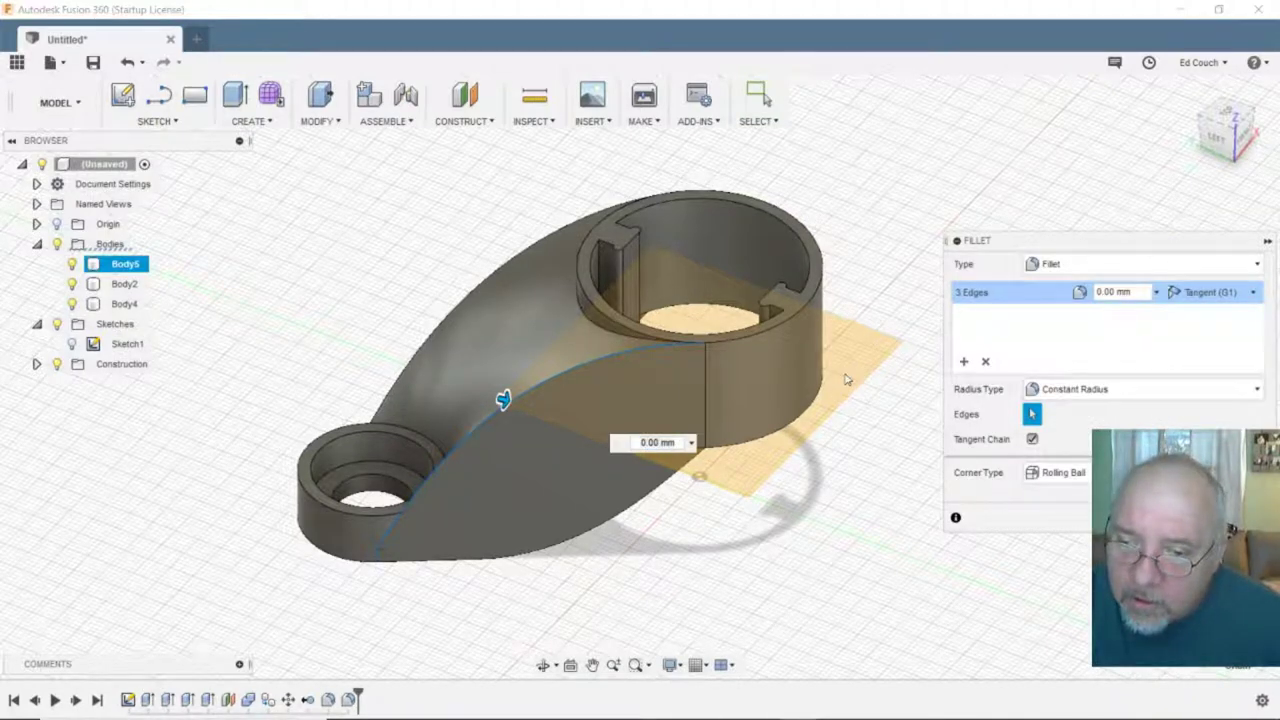
pyautogui.moveTo(503, 399)
pyautogui.mouseDown()
pyautogui.moveTo(569, 416)
pyautogui.moveTo(503, 399)
pyautogui.mouseUp()
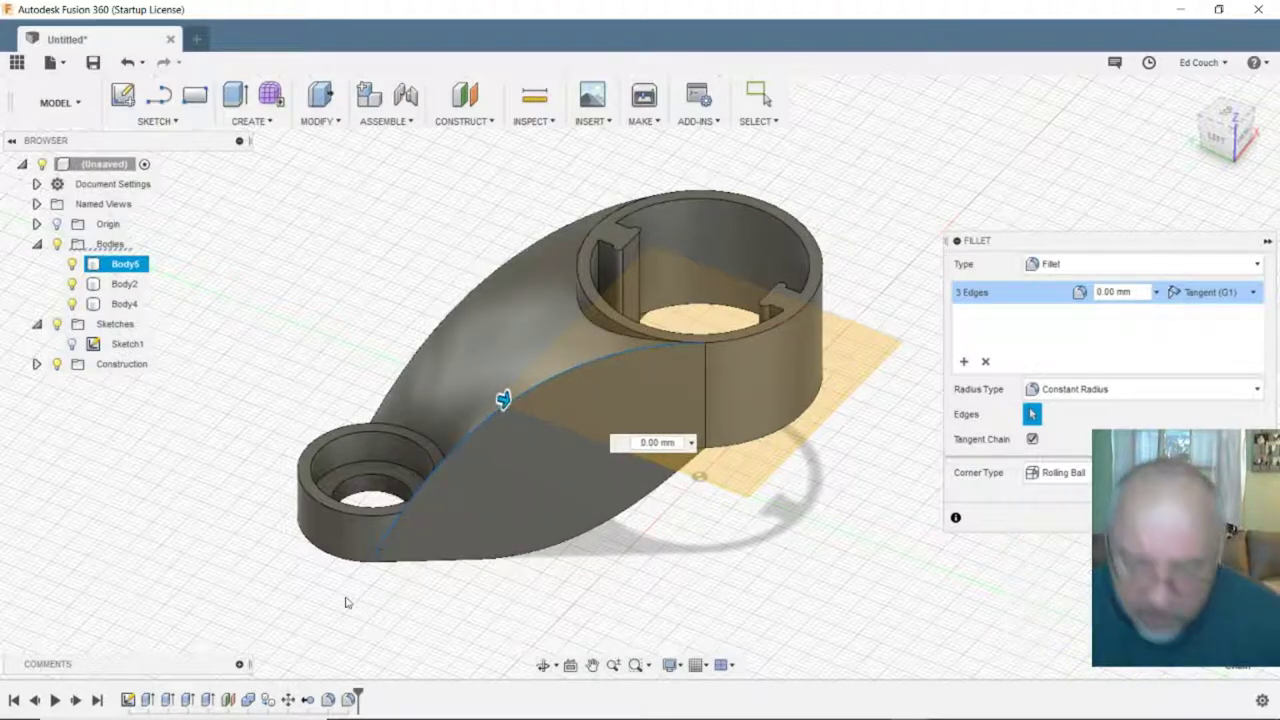
pyautogui.press('Escape')
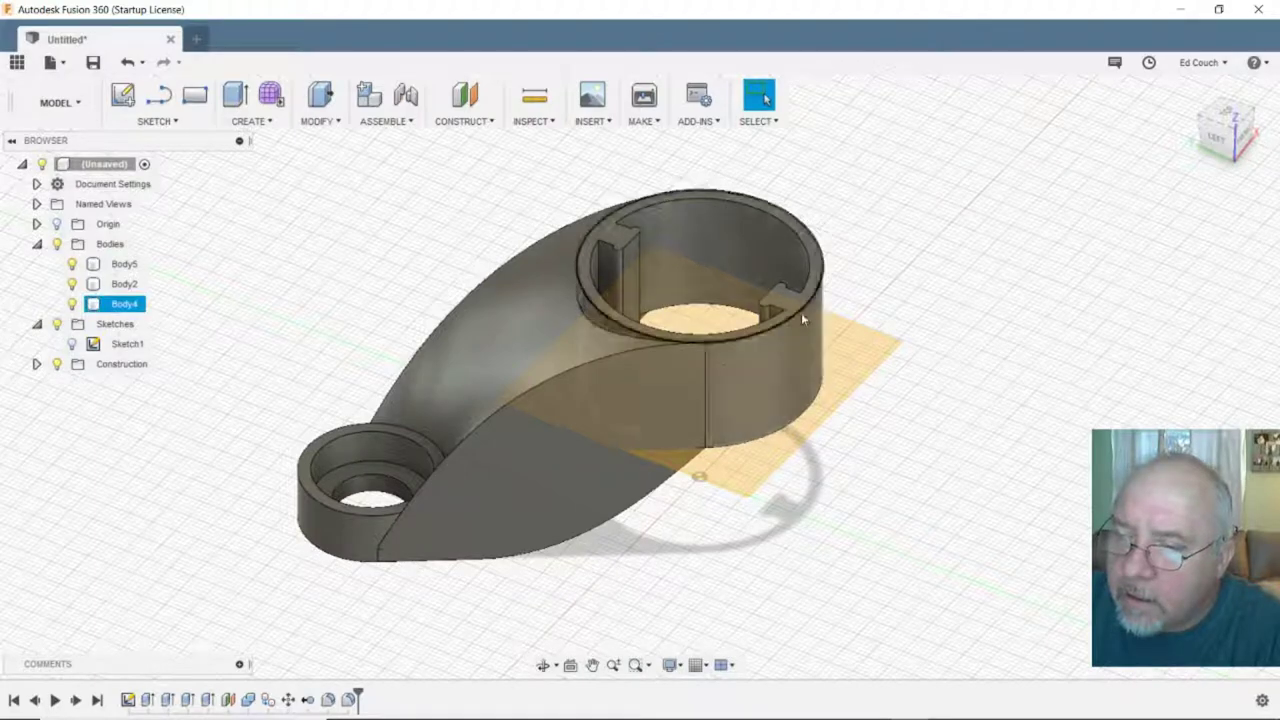
# - Orbit to a level side-on view and briefly select the arm Body5
pyautogui.moveTo(896, 428); pyautogui.dragTo(1021, 381, button='middle')
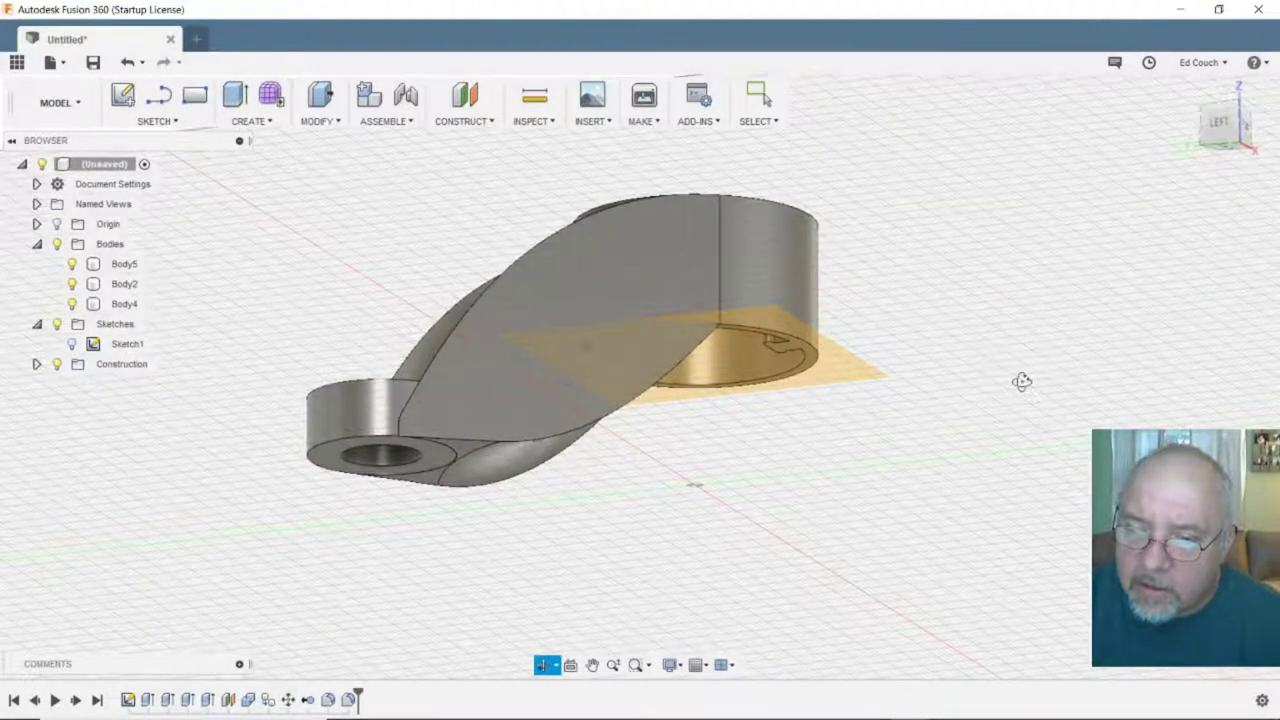
pyautogui.keyDown('shift'); pyautogui.moveTo(1020, 386); pyautogui.dragTo(1180, 380, button='middle'); pyautogui.keyUp('shift')
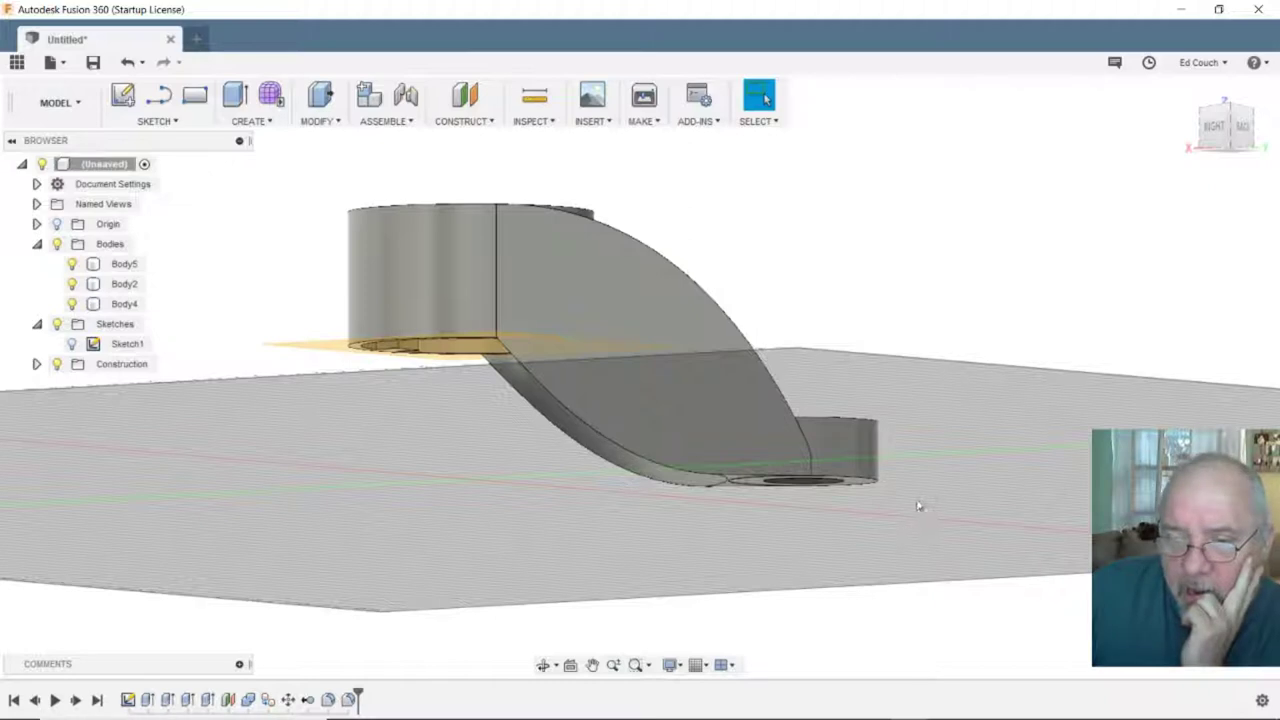
pyautogui.click(543, 402)
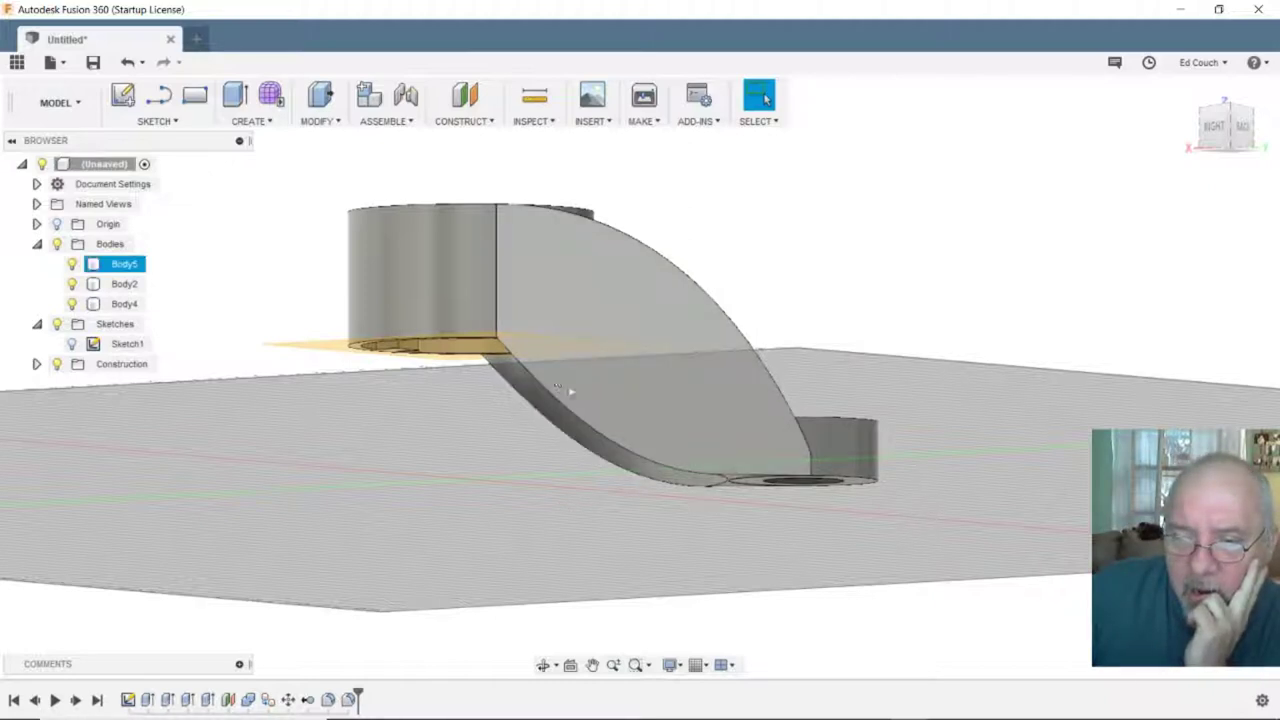
pyautogui.press('Escape')
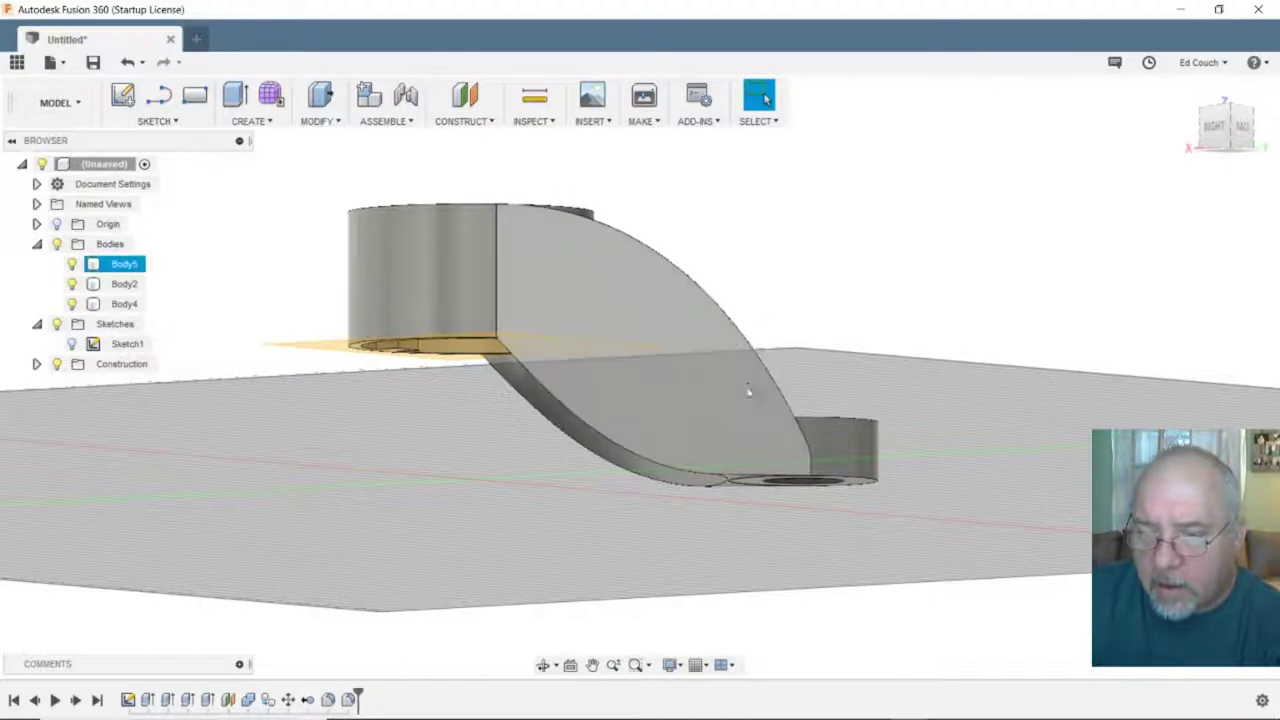
# - Cycle through the Back, Left, Front and Left views, ending at the Top view
pyautogui.click(1240, 140)
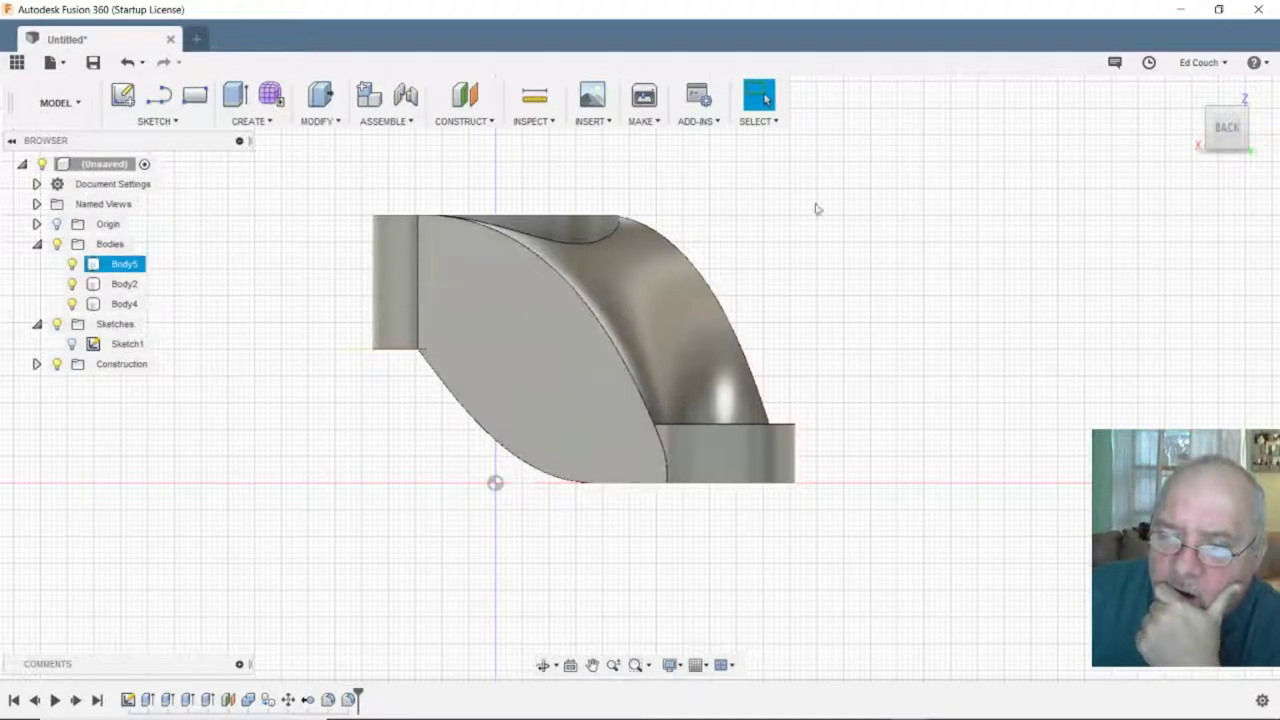
pyautogui.click(1258, 129)
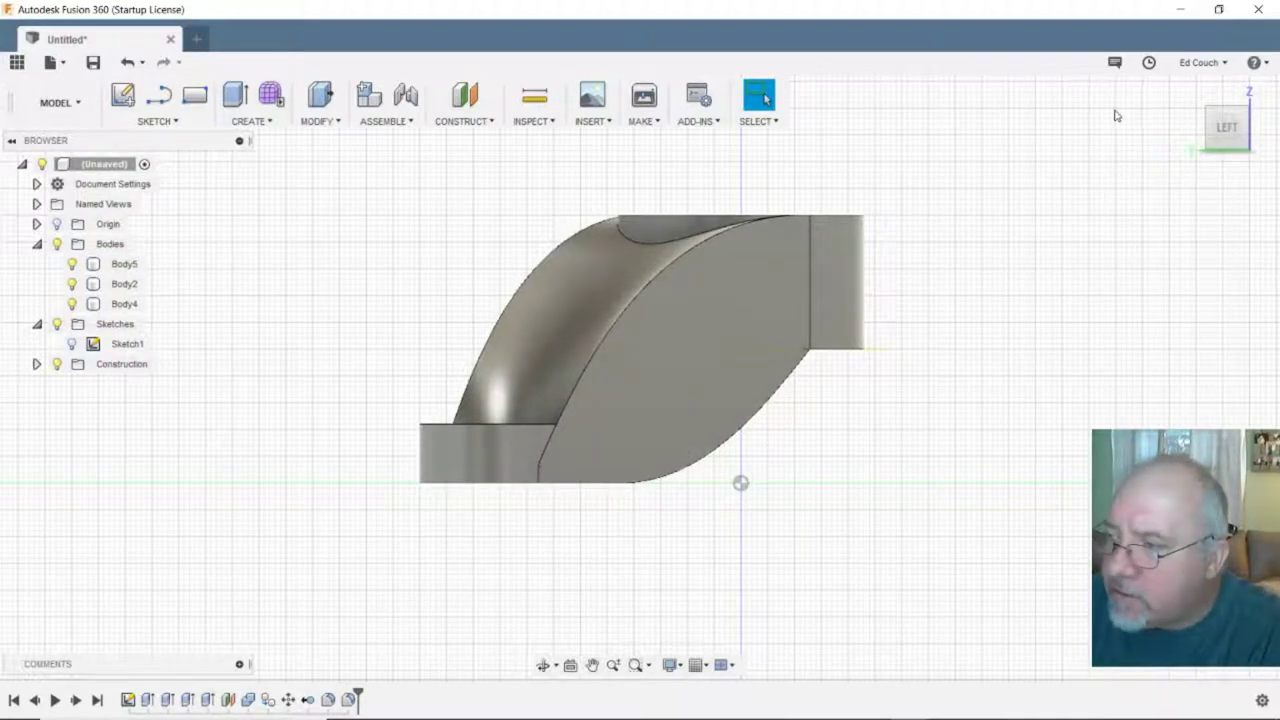
pyautogui.click(1262, 134)
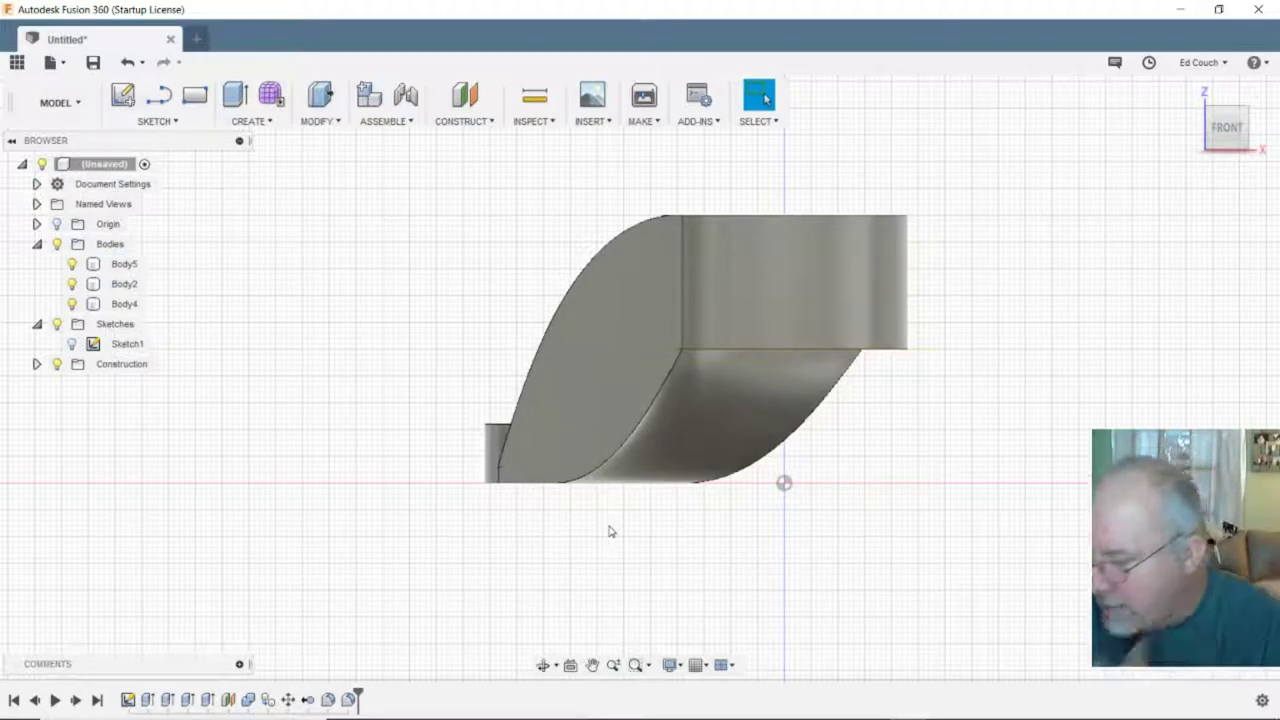
pyautogui.moveTo(1068, 708)
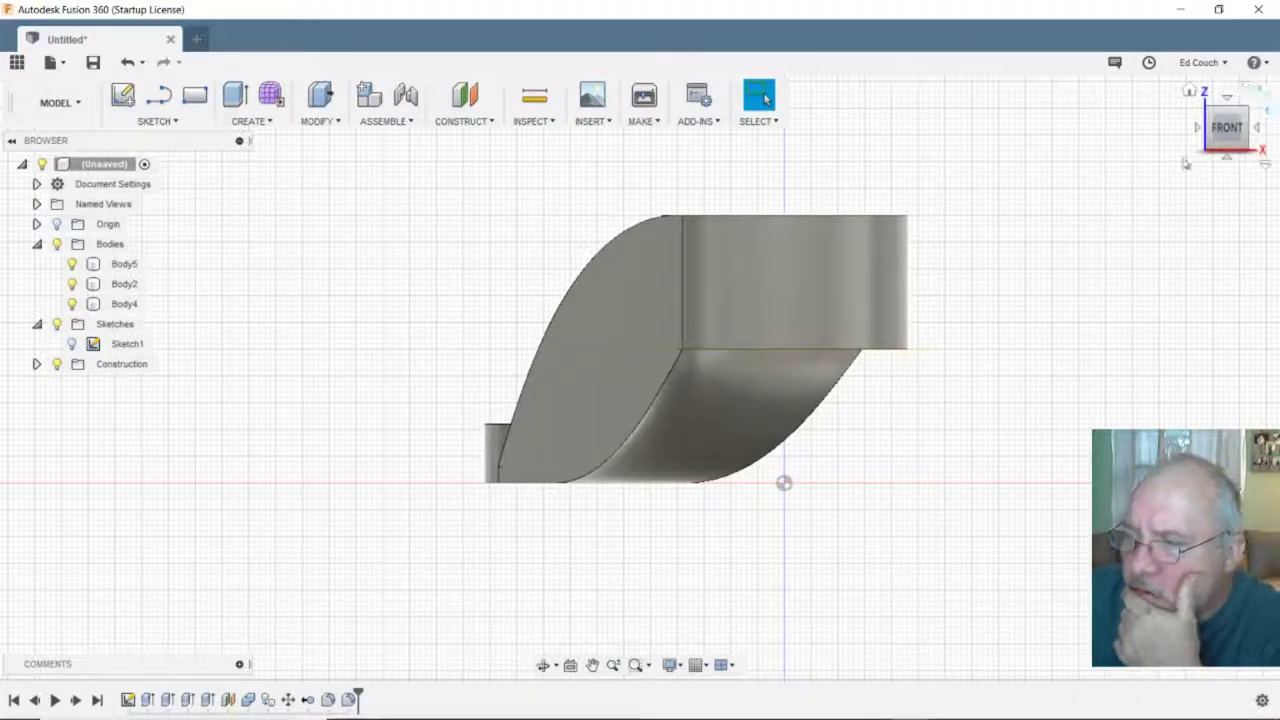
pyautogui.click(1196, 130)
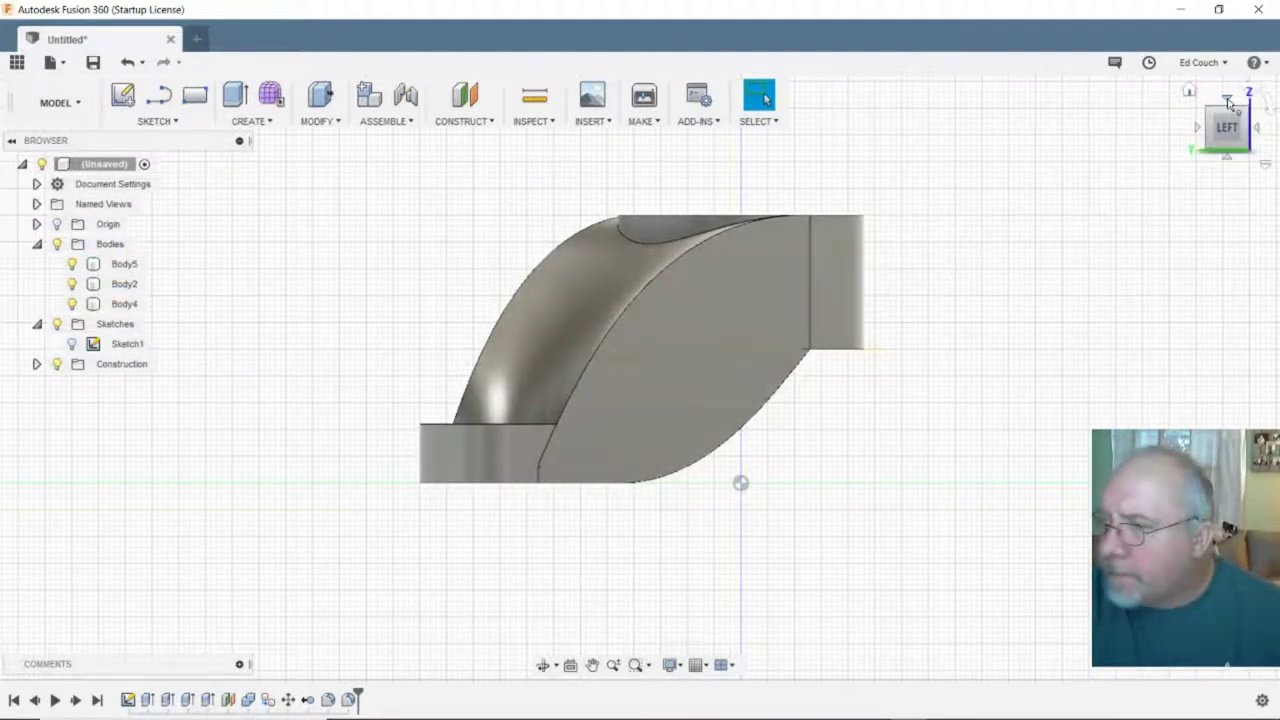
pyautogui.click(1228, 101)
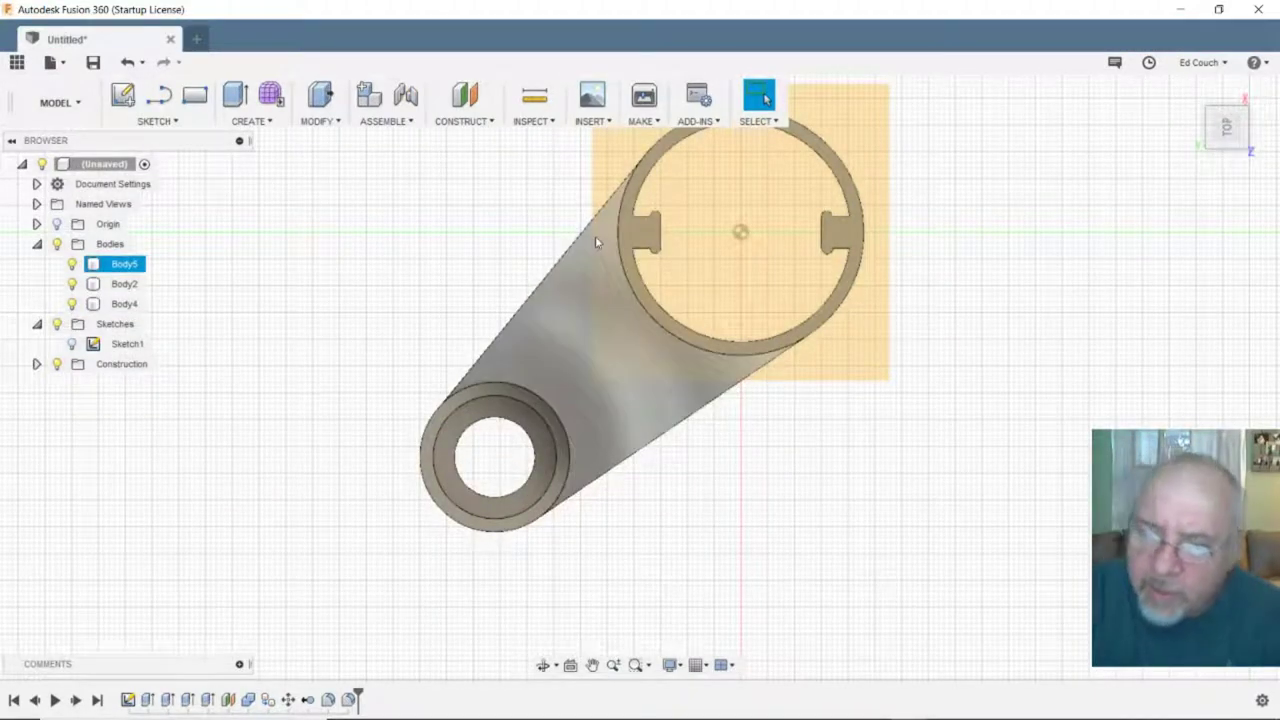
# - Select Body4 and the square plane around the ring, then switch from Top to Left view
pyautogui.click(857, 239)
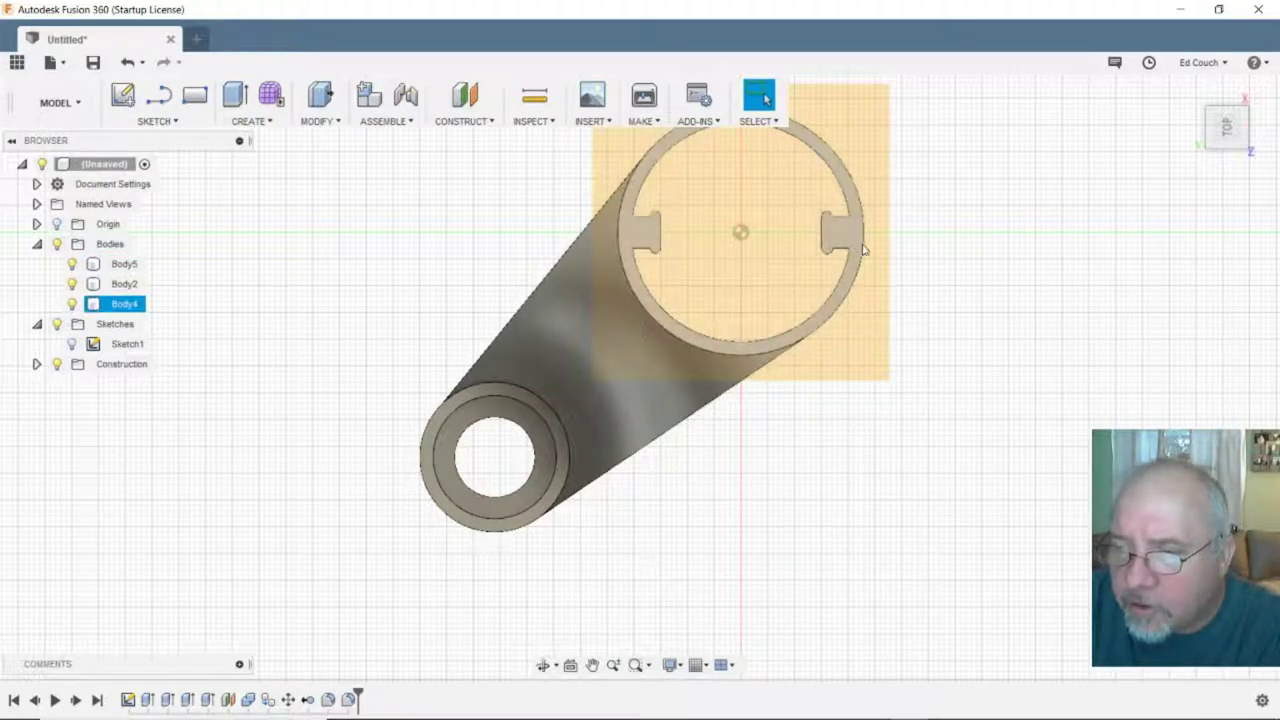
pyautogui.click(866, 341)
pyautogui.click(866, 341)
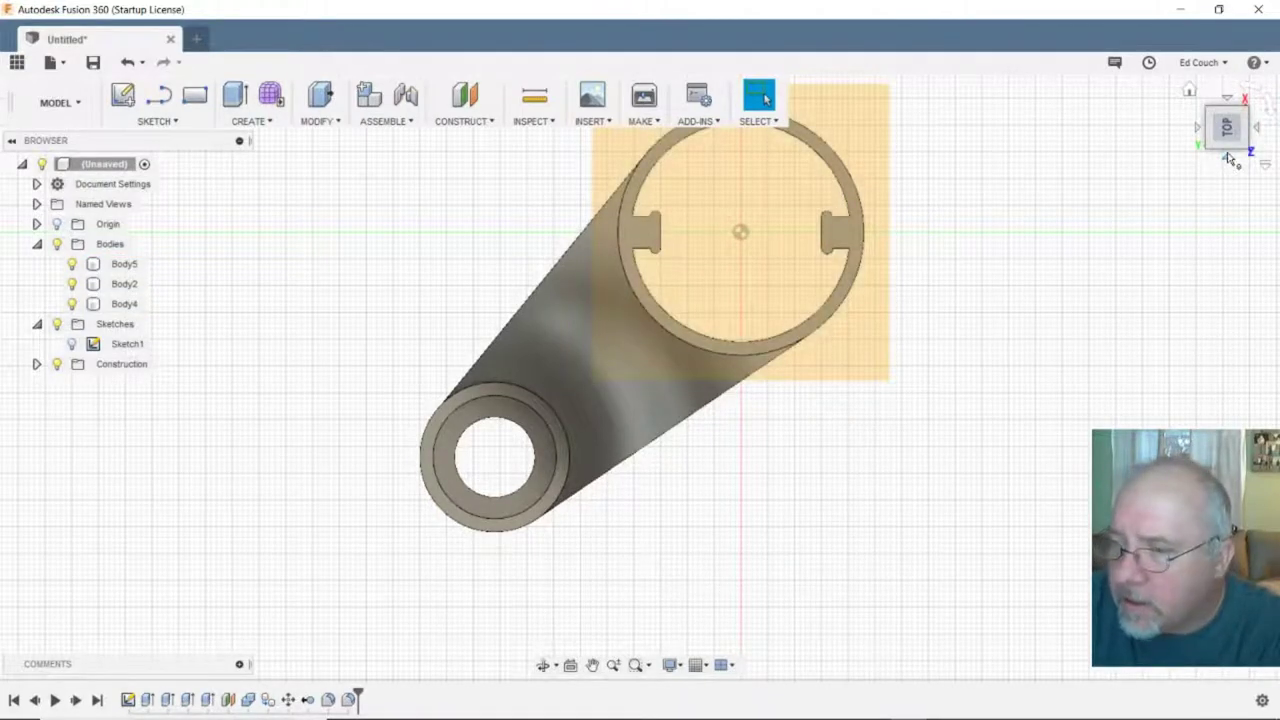
pyautogui.click(1230, 160)
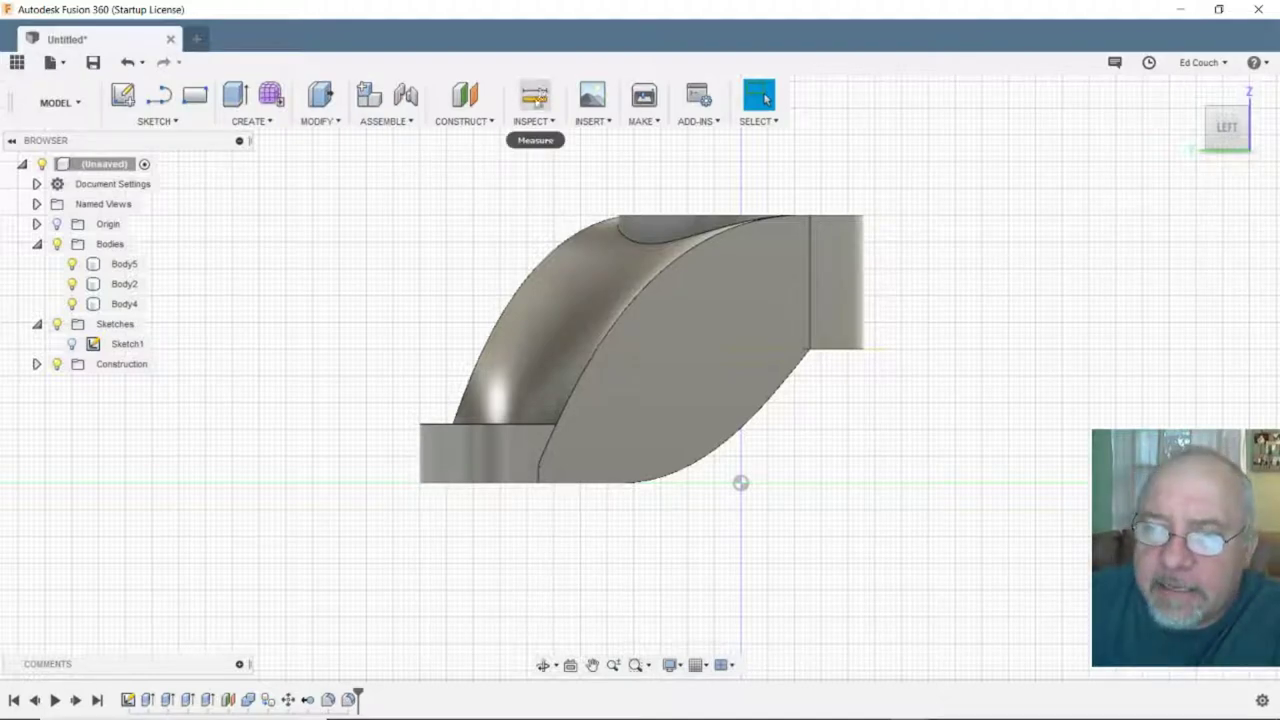
# - Measure the side profile's top edge at 144.513 mm, then clear the measurement
pyautogui.click(536, 98)
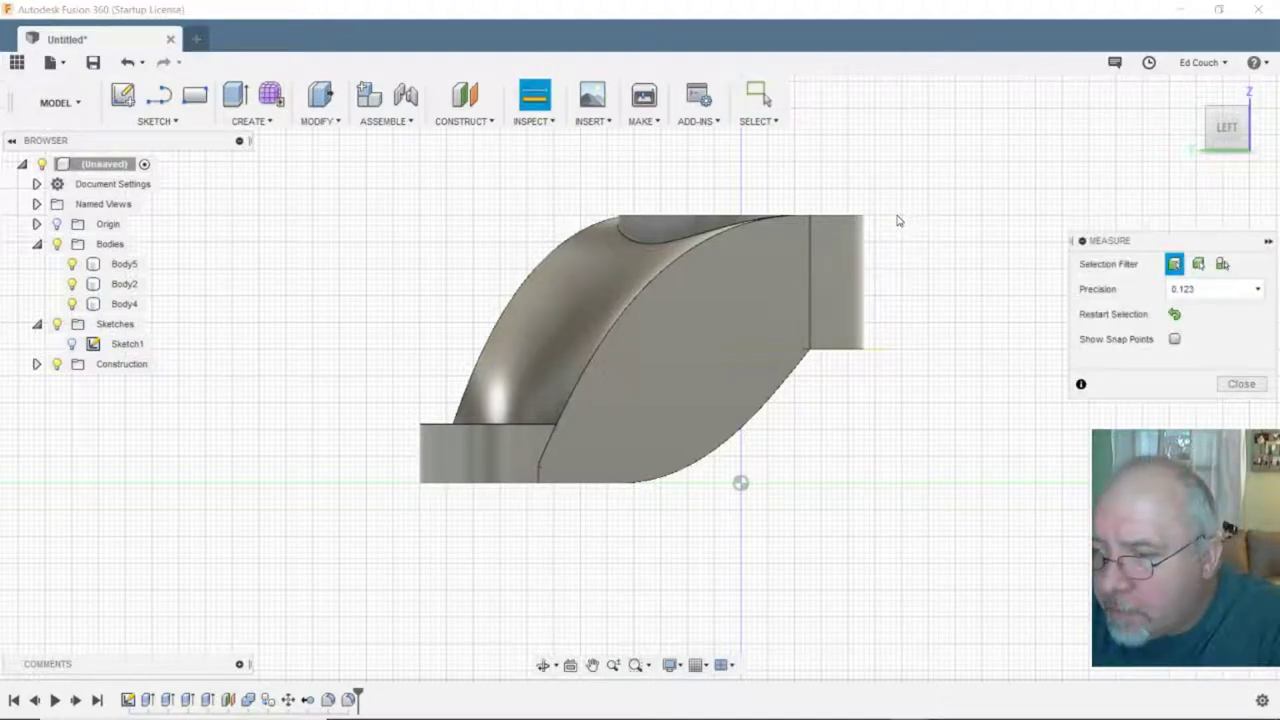
pyautogui.click(846, 219)
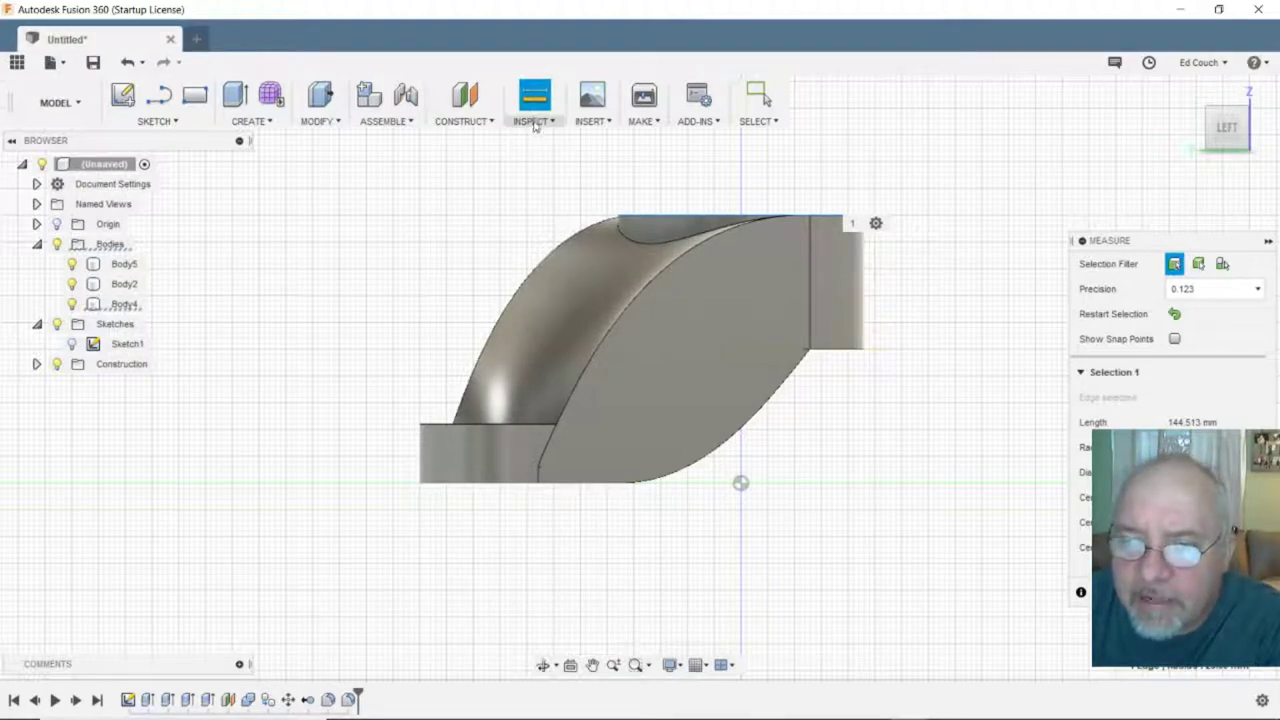
pyautogui.click(330, 230)
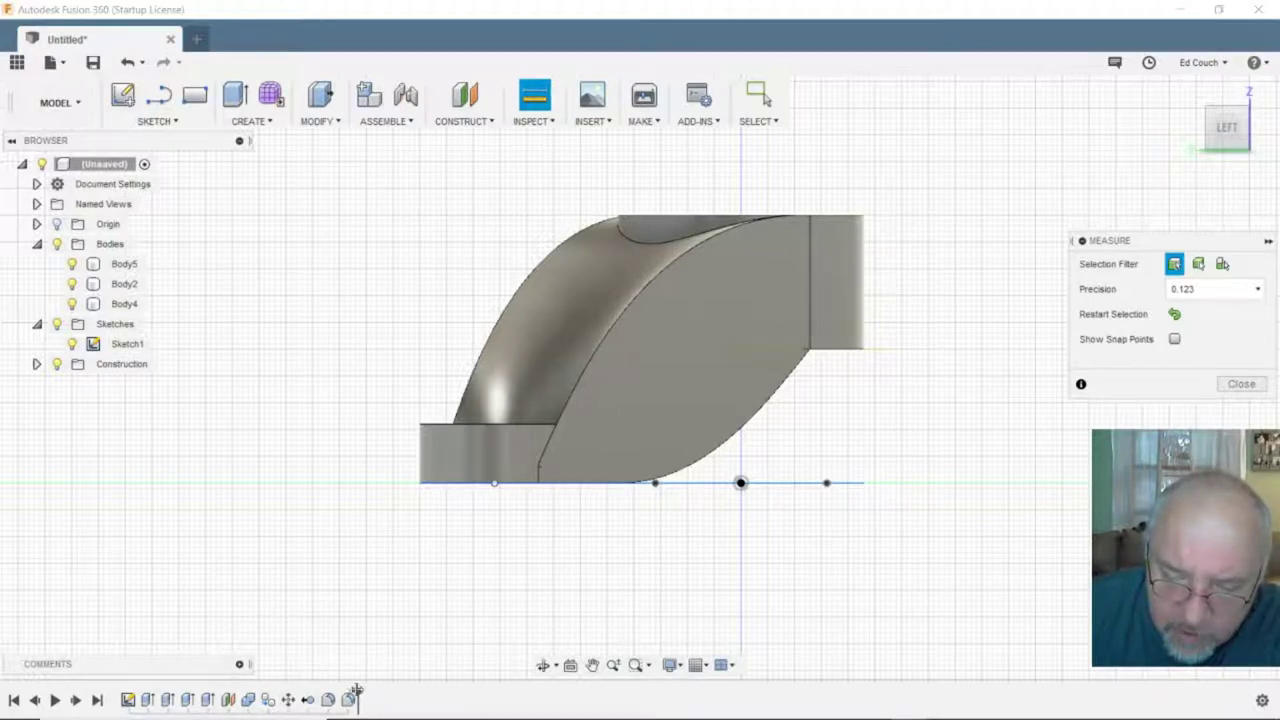
# - Roll the timeline back and raise the block's upper-right face 25 mm
pyautogui.moveTo(358, 694); pyautogui.dragTo(282, 697)
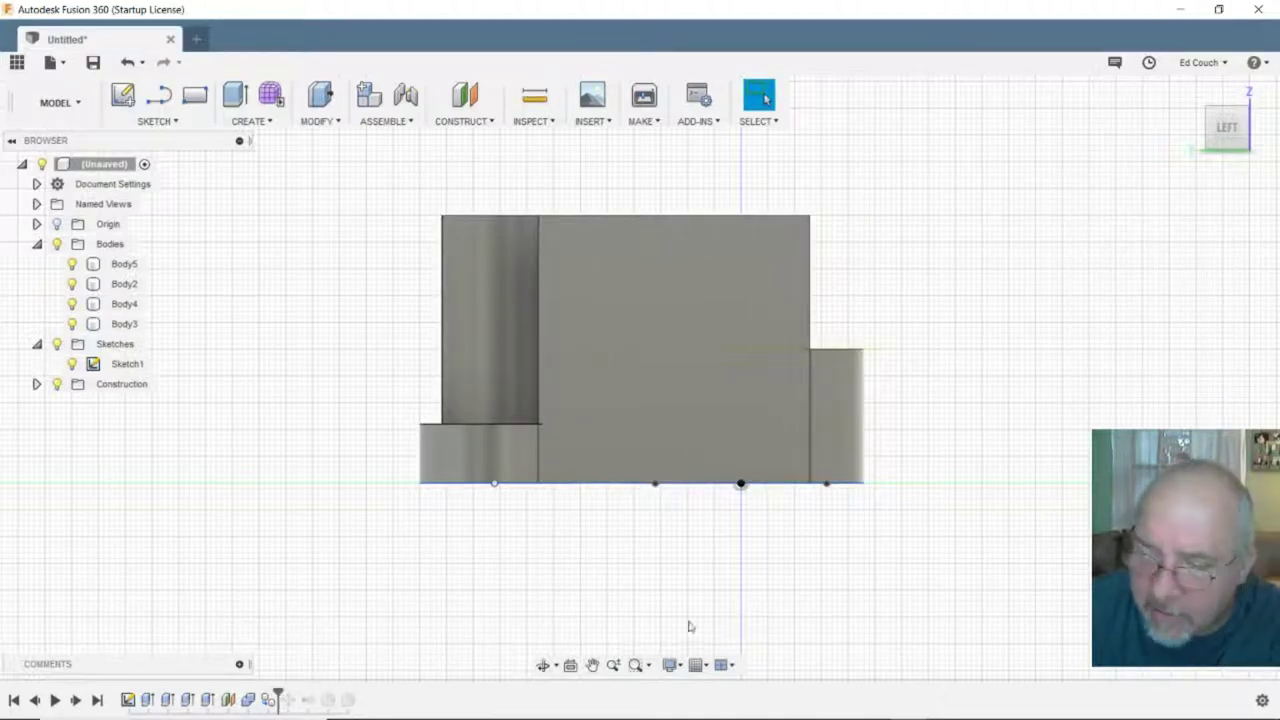
pyautogui.moveTo(277, 694); pyautogui.dragTo(297, 695)
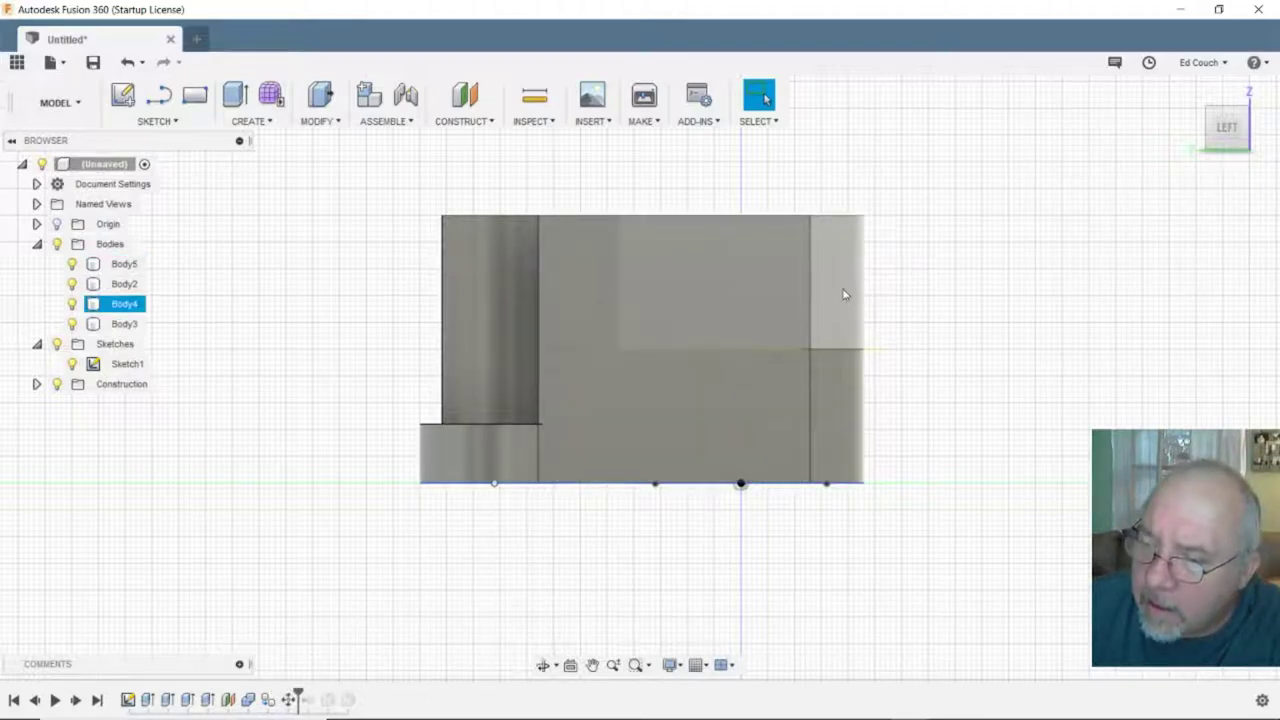
pyautogui.click(843, 294)
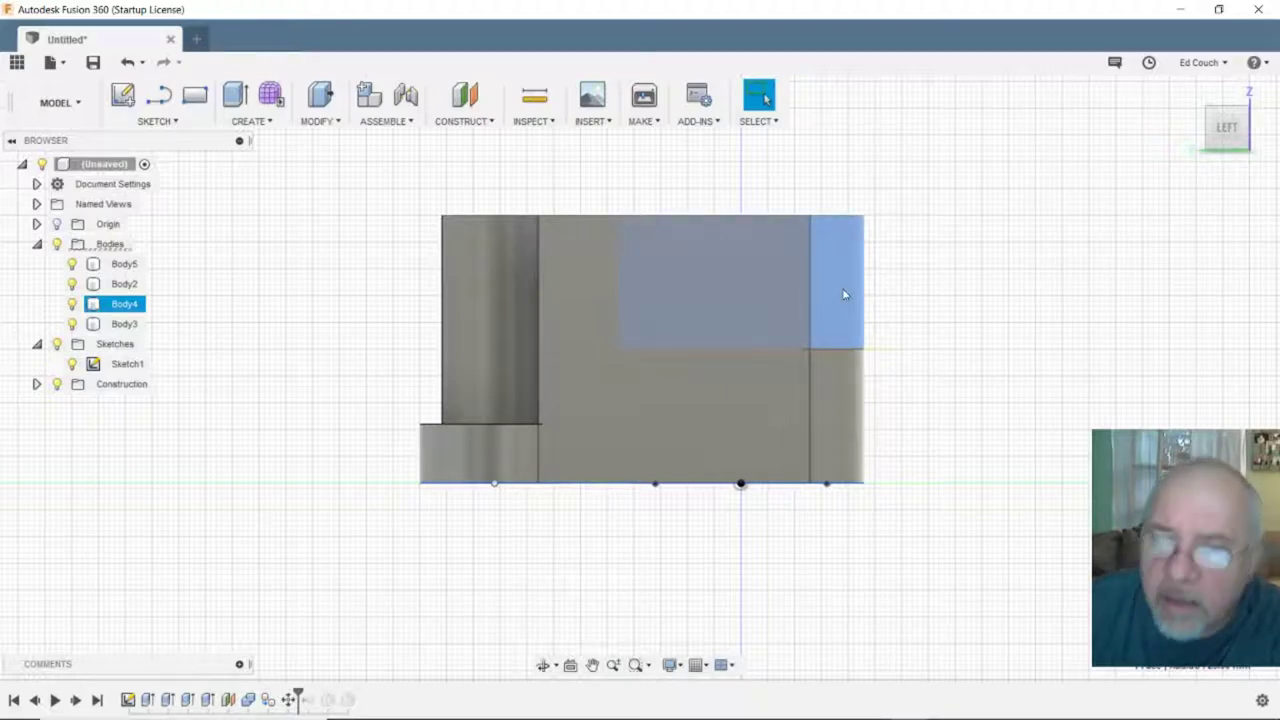
pyautogui.click(318, 121)
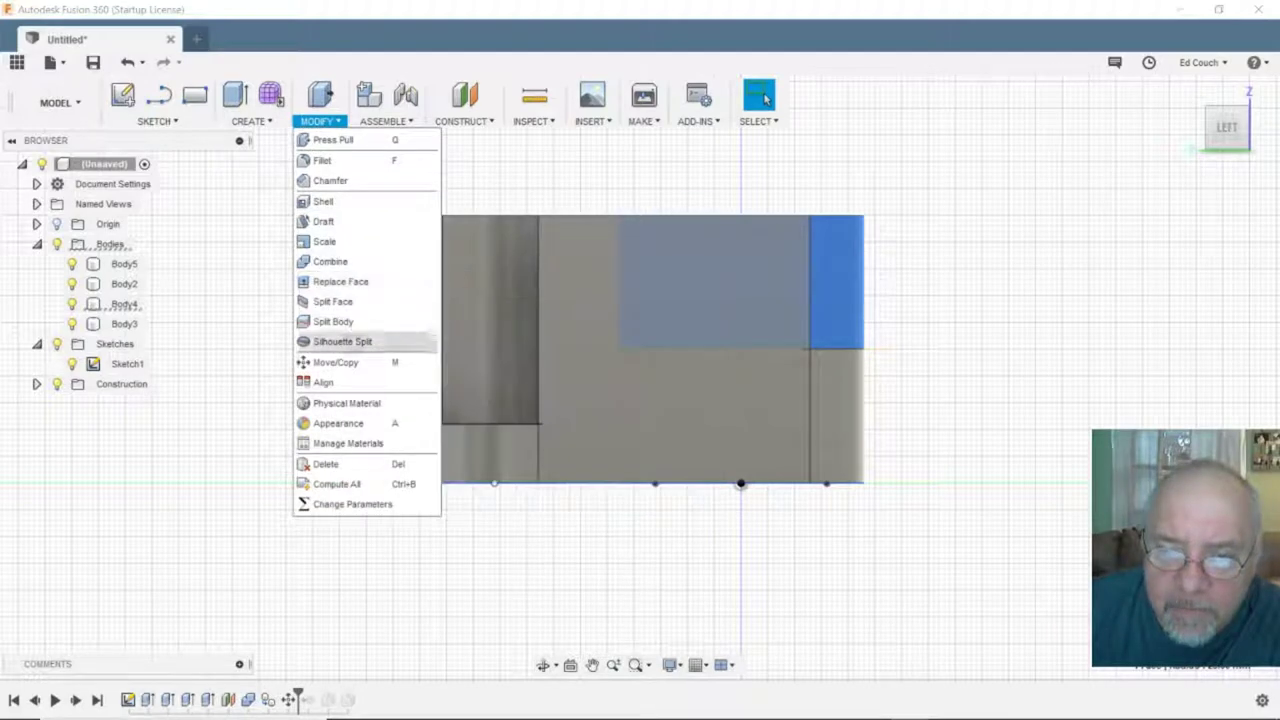
pyautogui.click(352, 363)
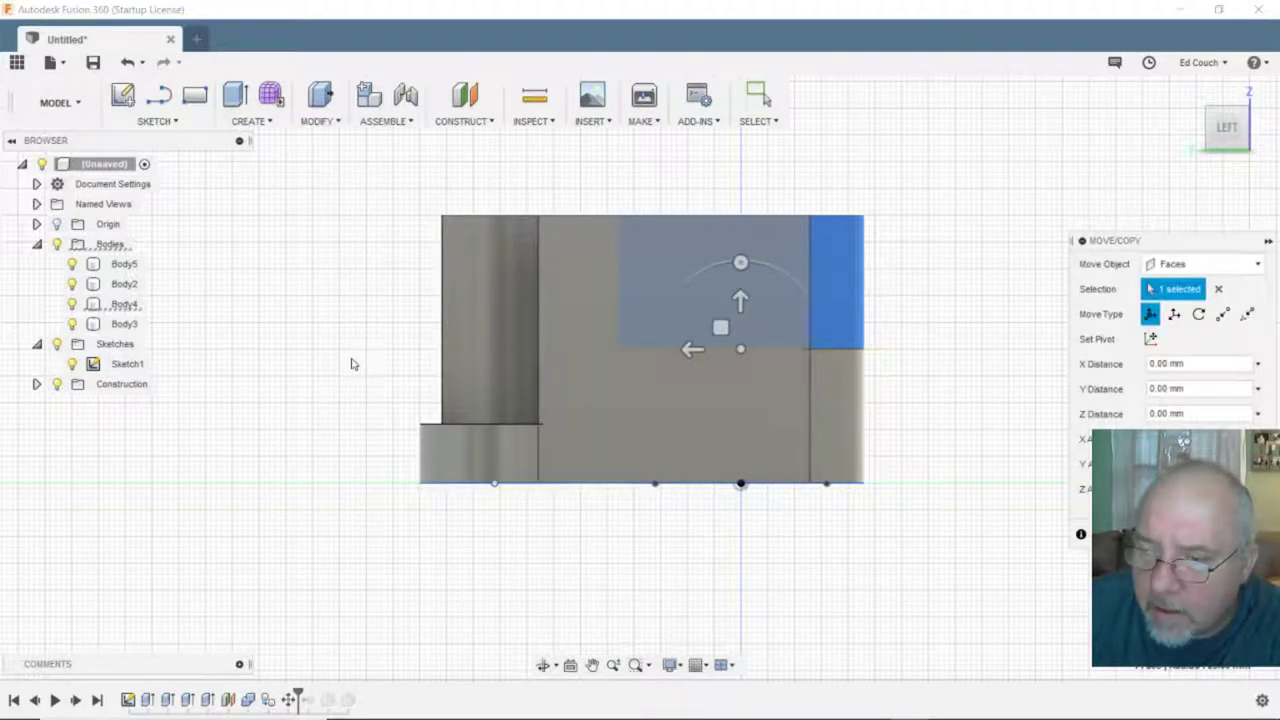
pyautogui.moveTo(738, 298); pyautogui.dragTo(760, 174)
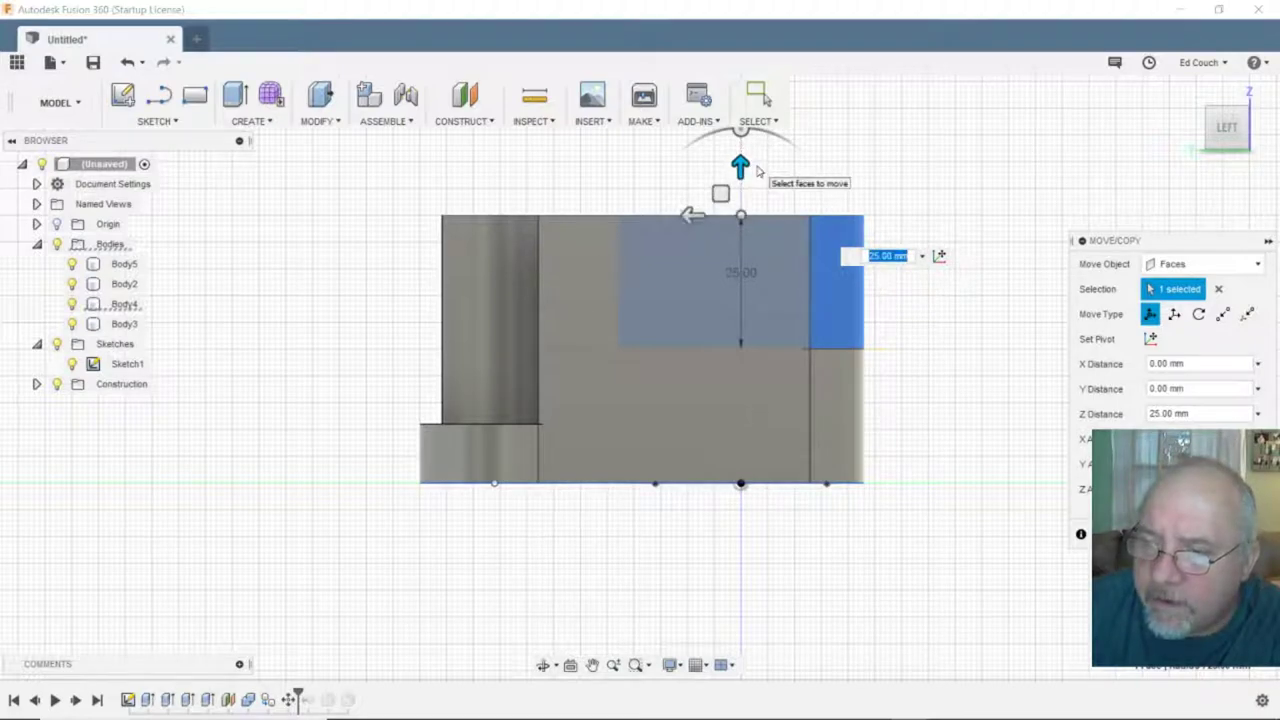
pyautogui.press('Return')
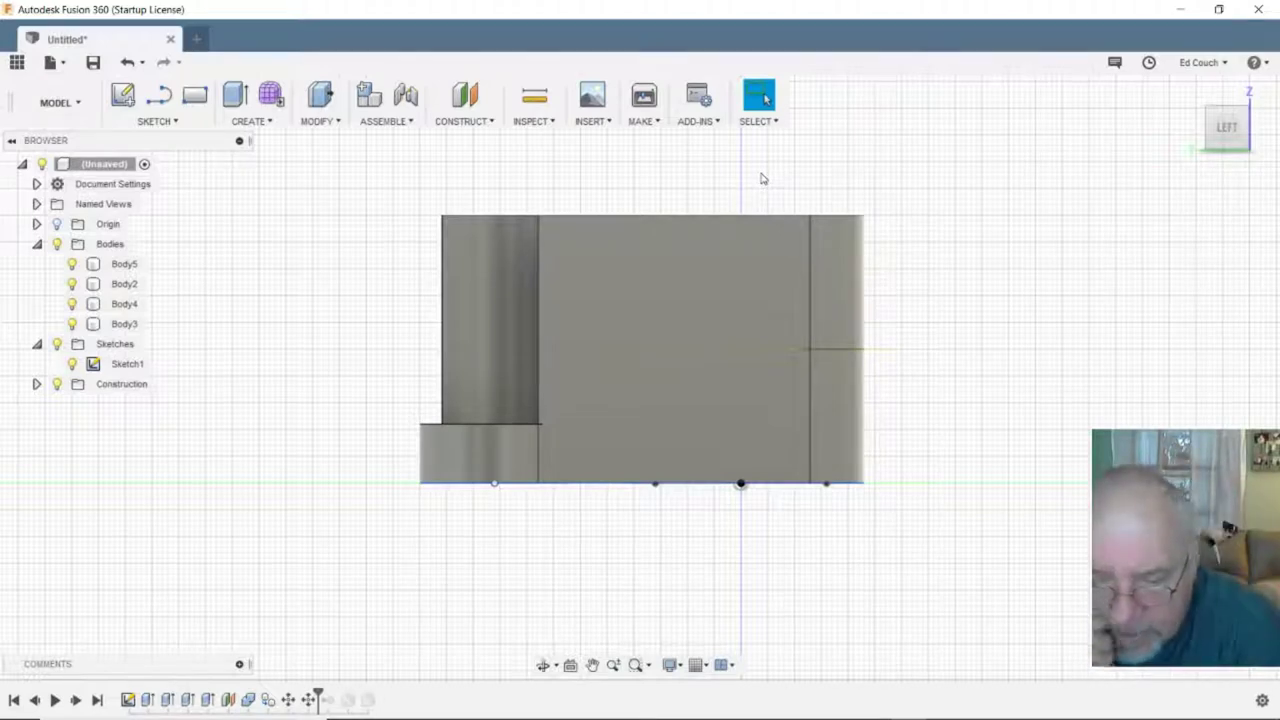
# - Delete the last history feature and roll the timeline forward to restore all features
pyautogui.moveTo(303, 686)
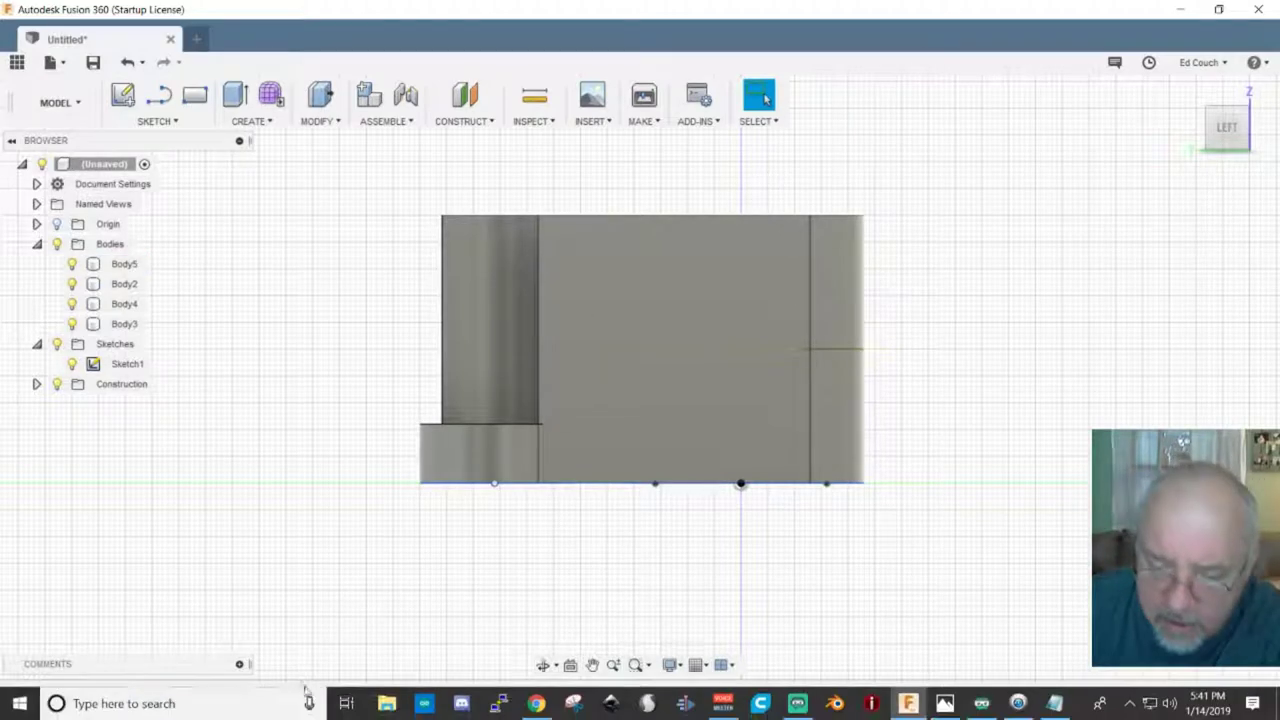
pyautogui.click(310, 700)
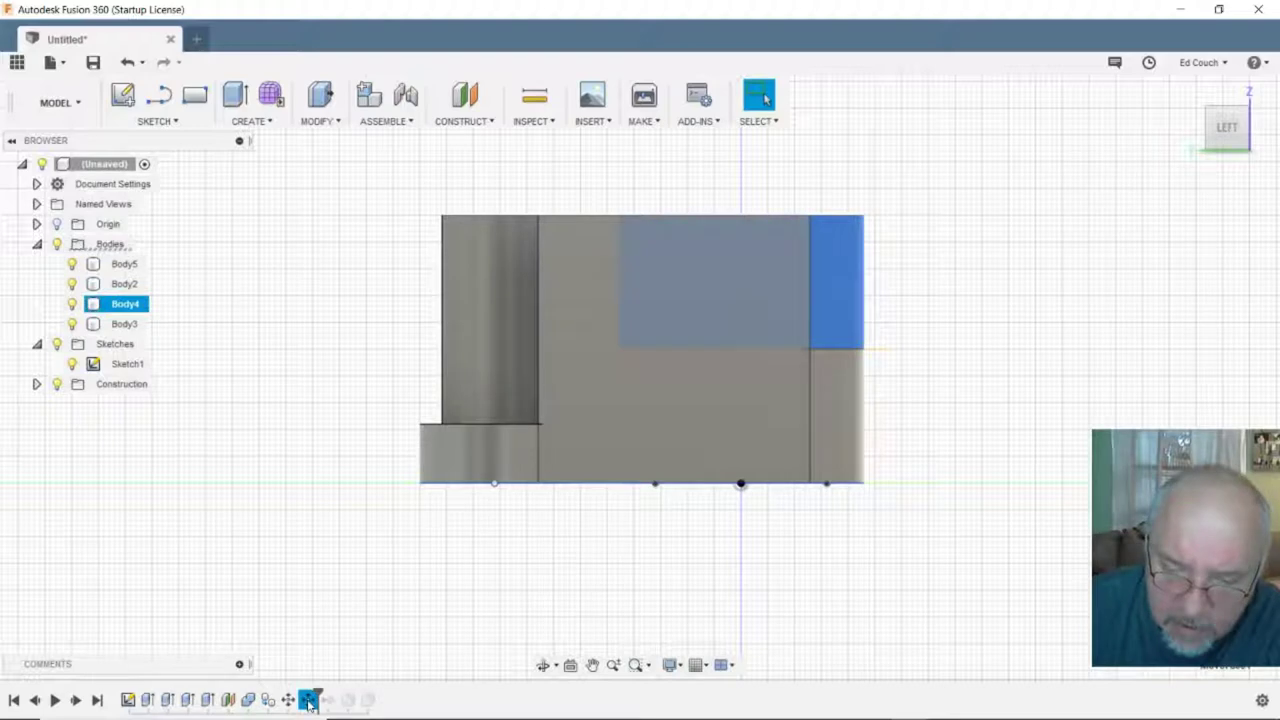
pyautogui.rightClick(310, 700)
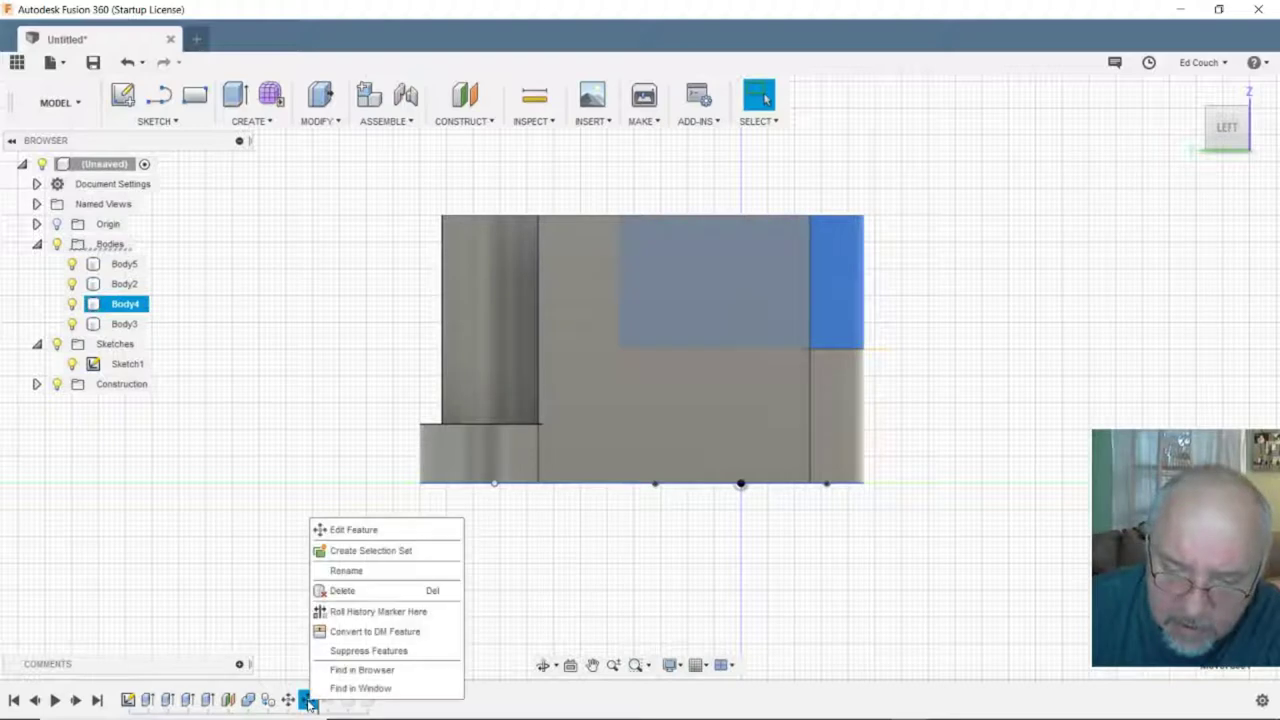
pyautogui.click(380, 590)
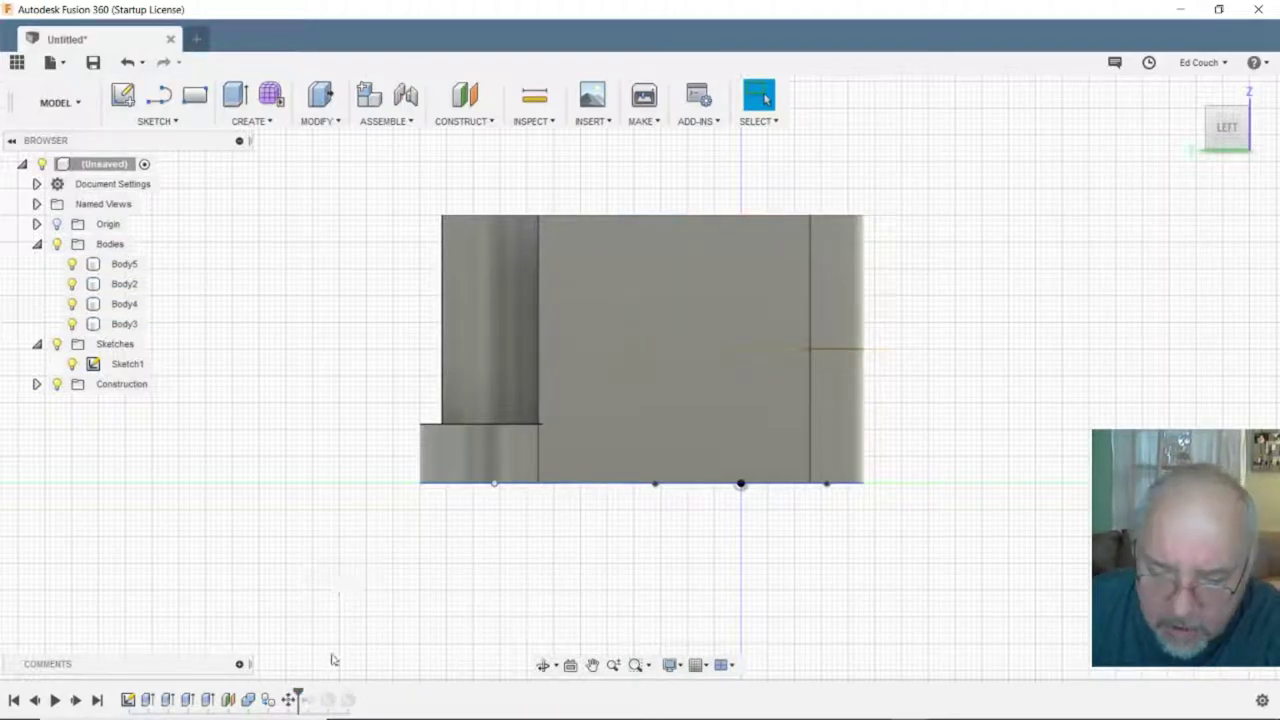
pyautogui.moveTo(300, 693); pyautogui.dragTo(400, 690)
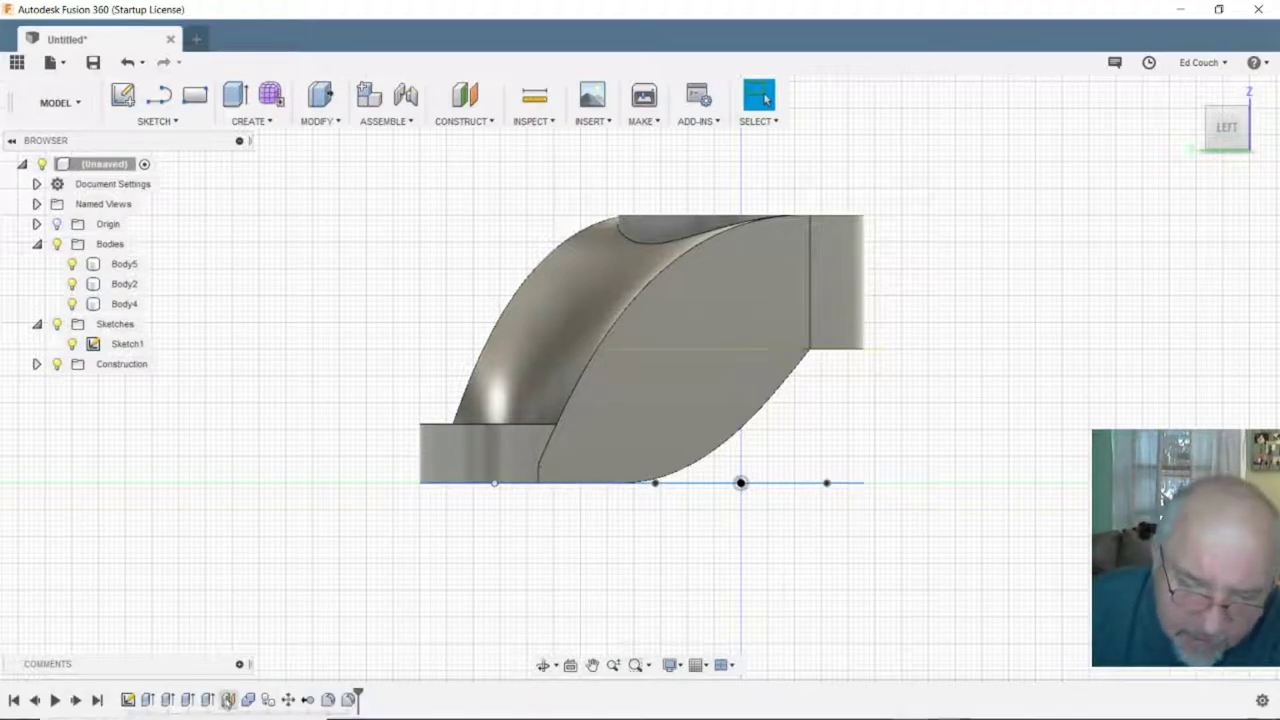
pyautogui.rightClick(228, 701)
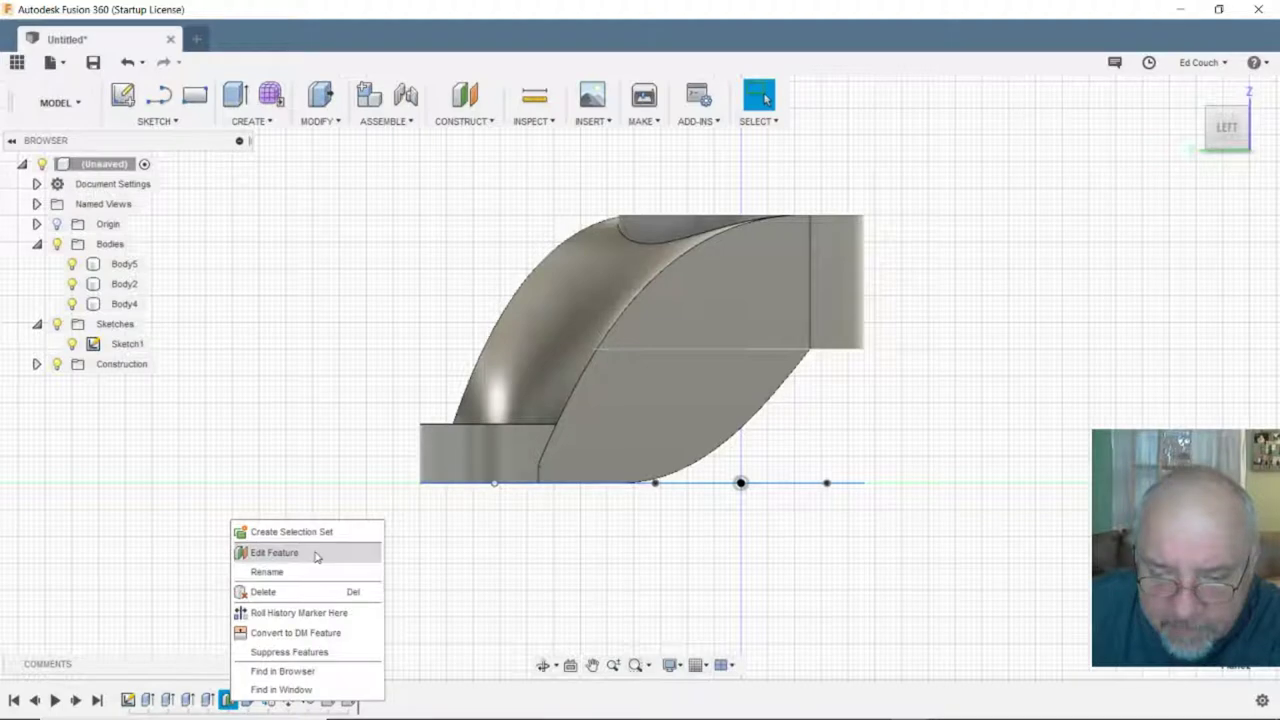
# - Change the extrusion distance from 25 mm to 50 mm
pyautogui.click(278, 552)
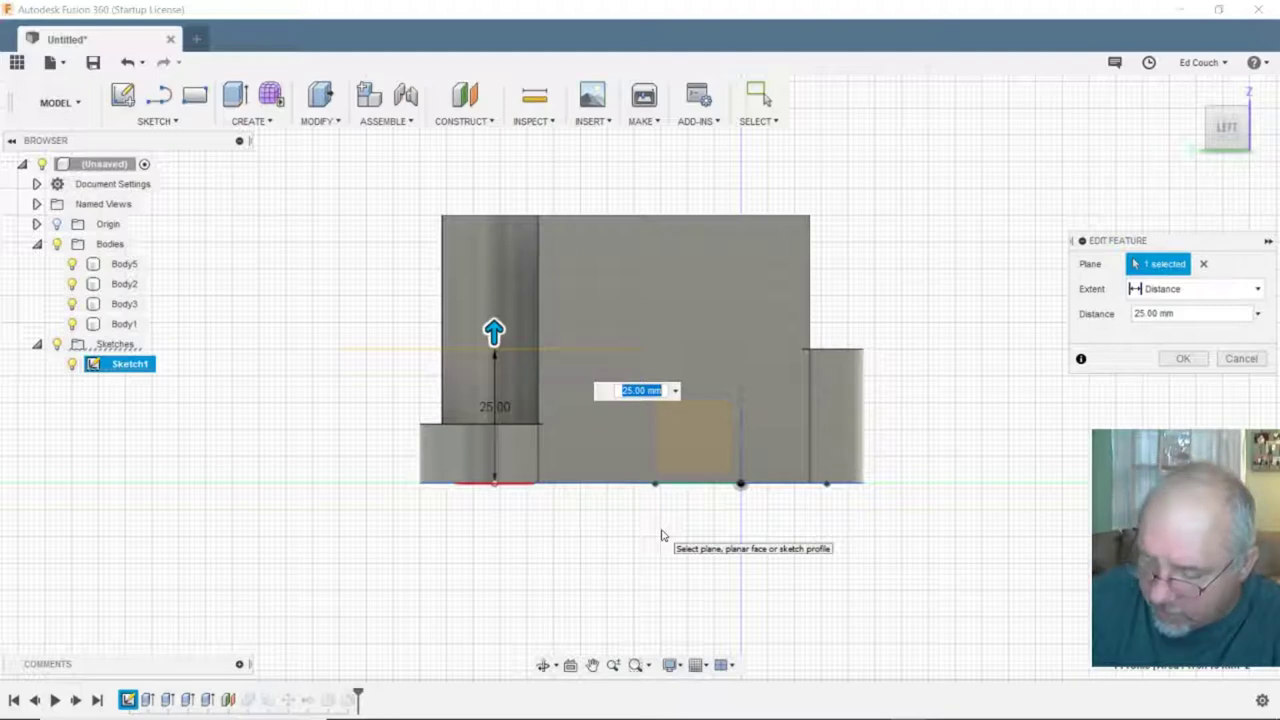
pyautogui.write('50')
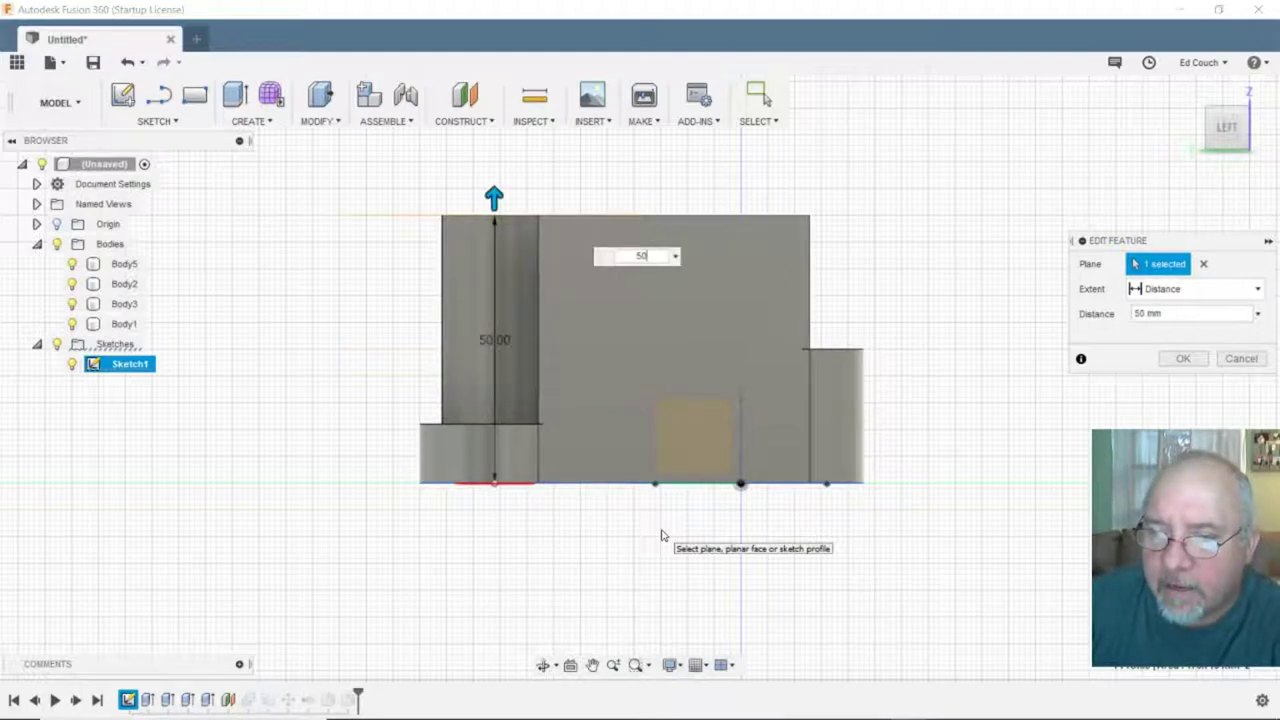
pyautogui.press('Return')
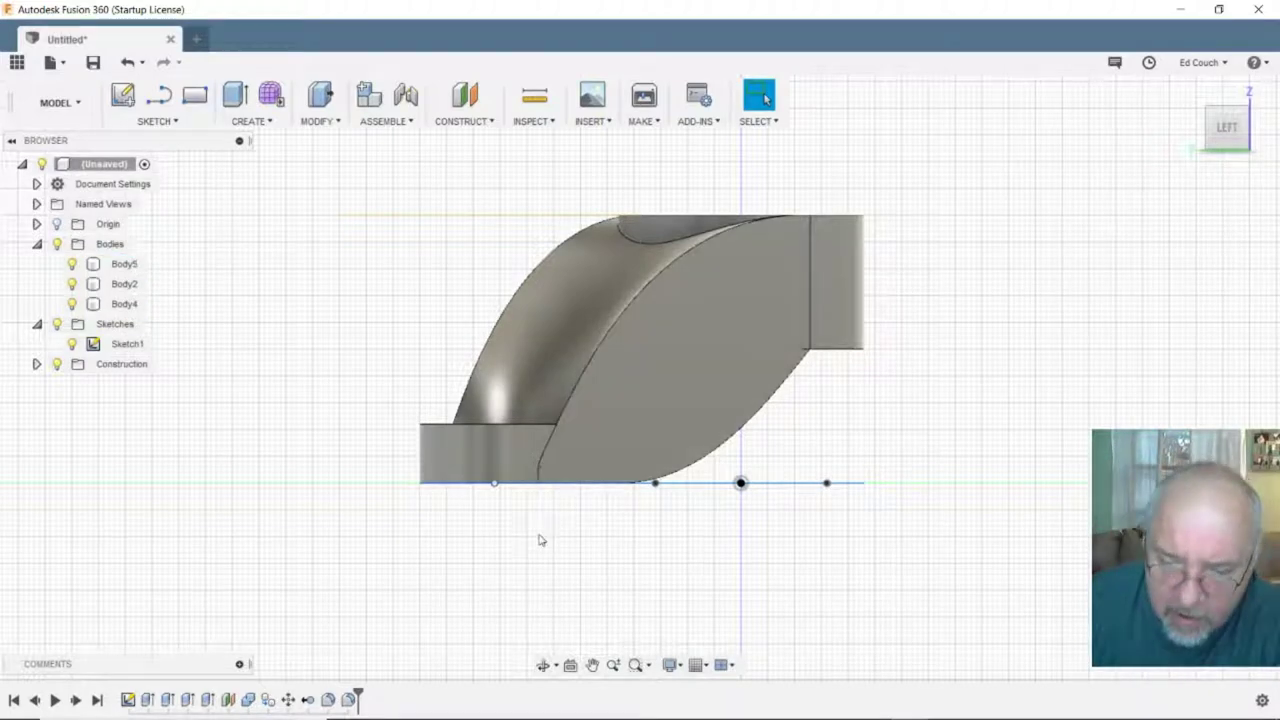
# - Roll the history back past Move1 and Combine1 by one more feature
pyautogui.moveTo(358, 693)
pyautogui.mouseDown()
pyautogui.moveTo(218, 688)
pyautogui.moveTo(278, 693)
pyautogui.mouseUp()
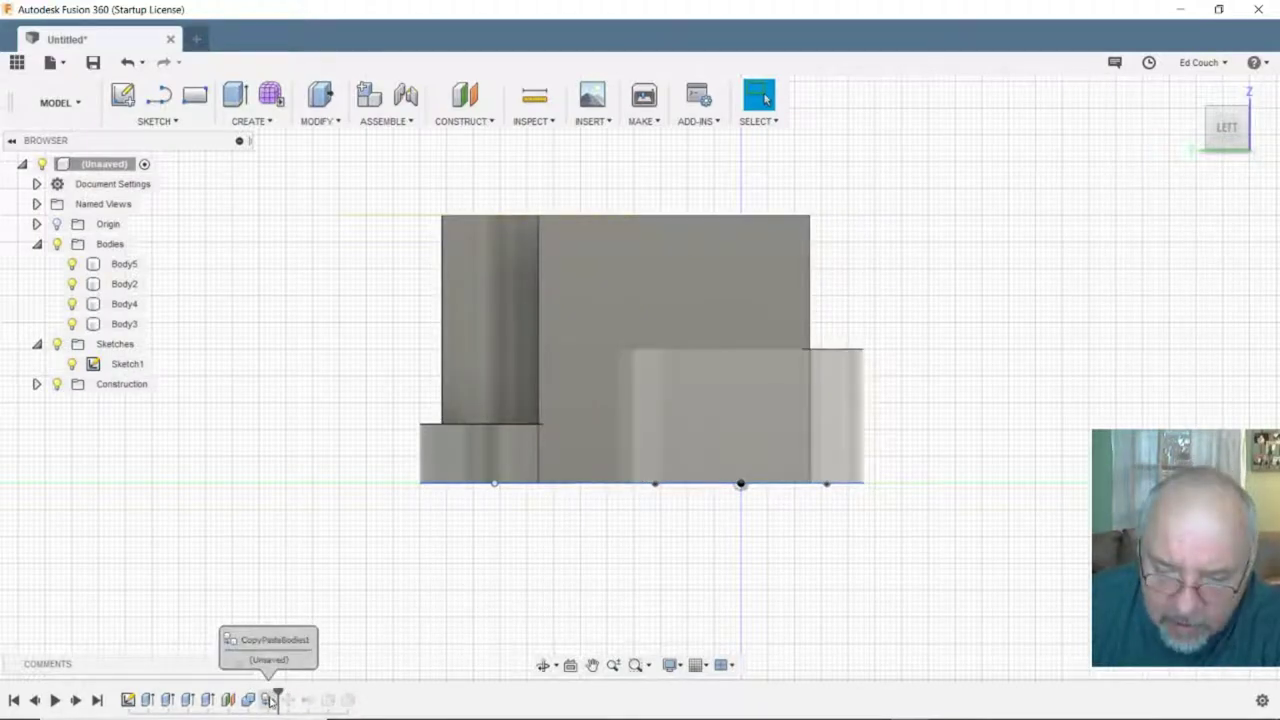
pyautogui.moveTo(280, 693); pyautogui.dragTo(257, 693)
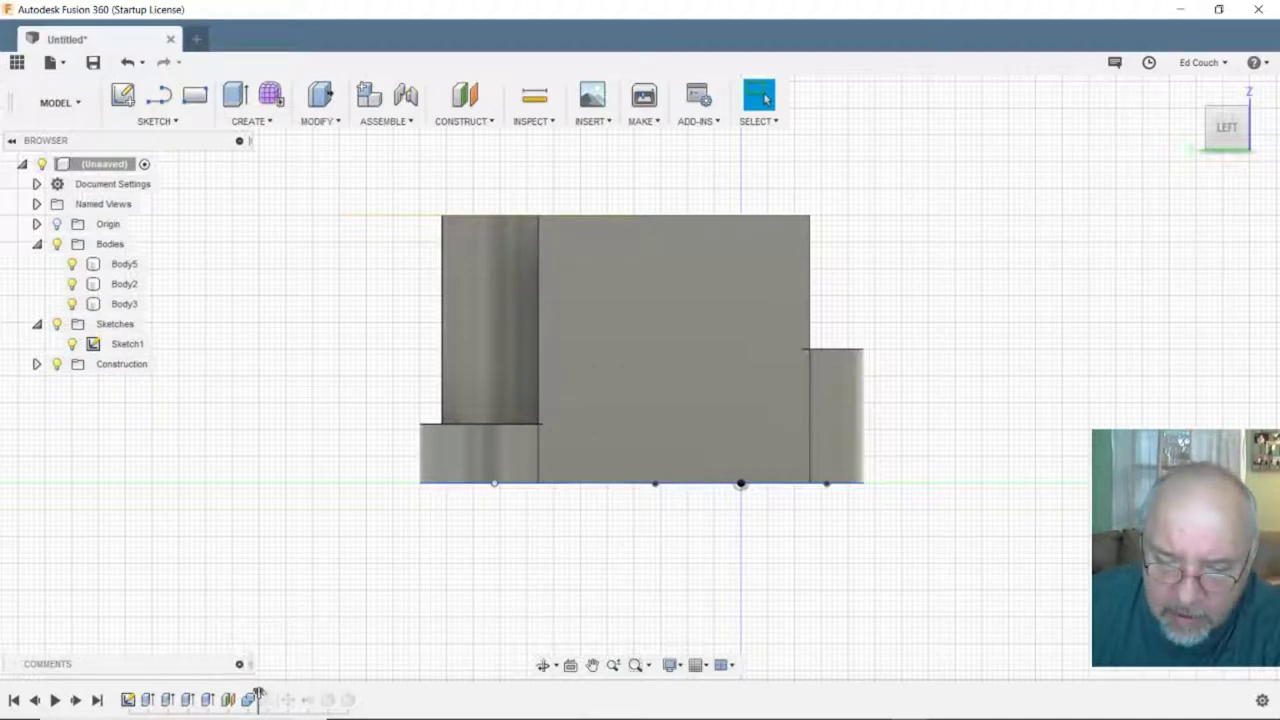
pyautogui.moveTo(244, 691); pyautogui.dragTo(237, 691)
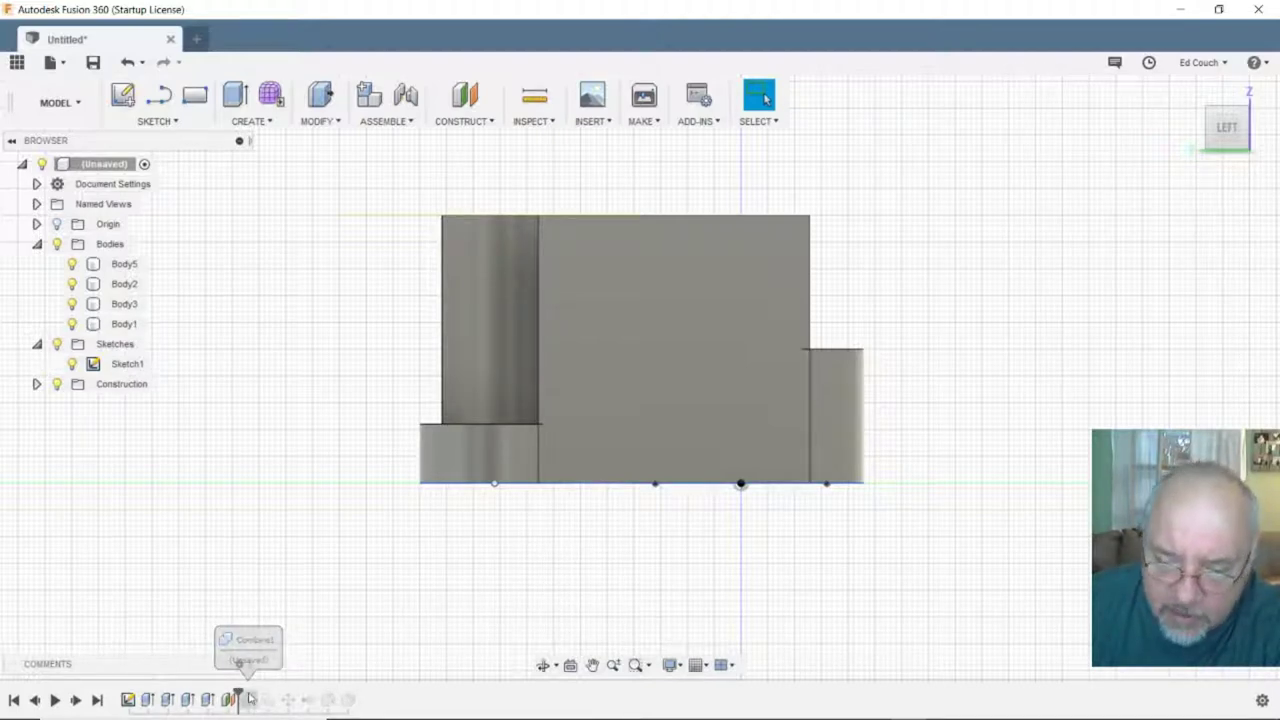
# - Roll the history back through Extrude4 to just after Sketch1
pyautogui.moveTo(237, 695); pyautogui.dragTo(215, 693)
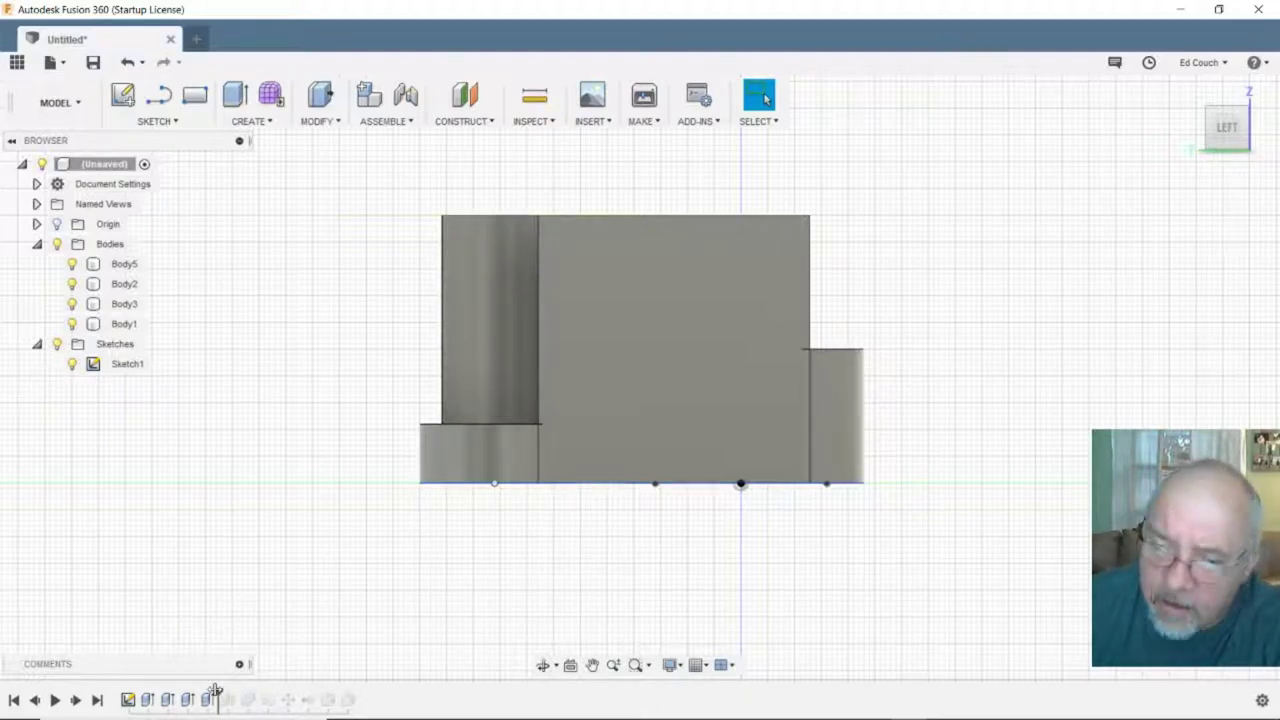
pyautogui.moveTo(215, 693)
pyautogui.mouseDown()
pyautogui.moveTo(131, 692)
pyautogui.moveTo(157, 693)
pyautogui.mouseUp()
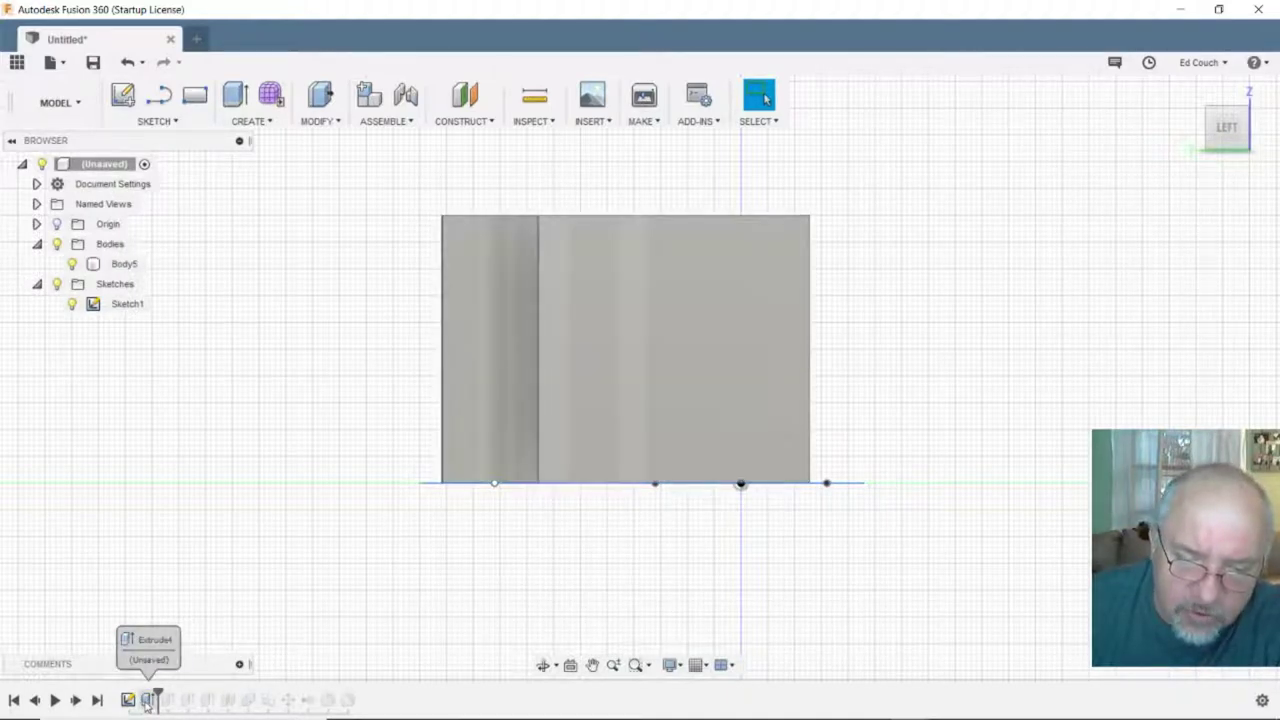
pyautogui.click(147, 701)
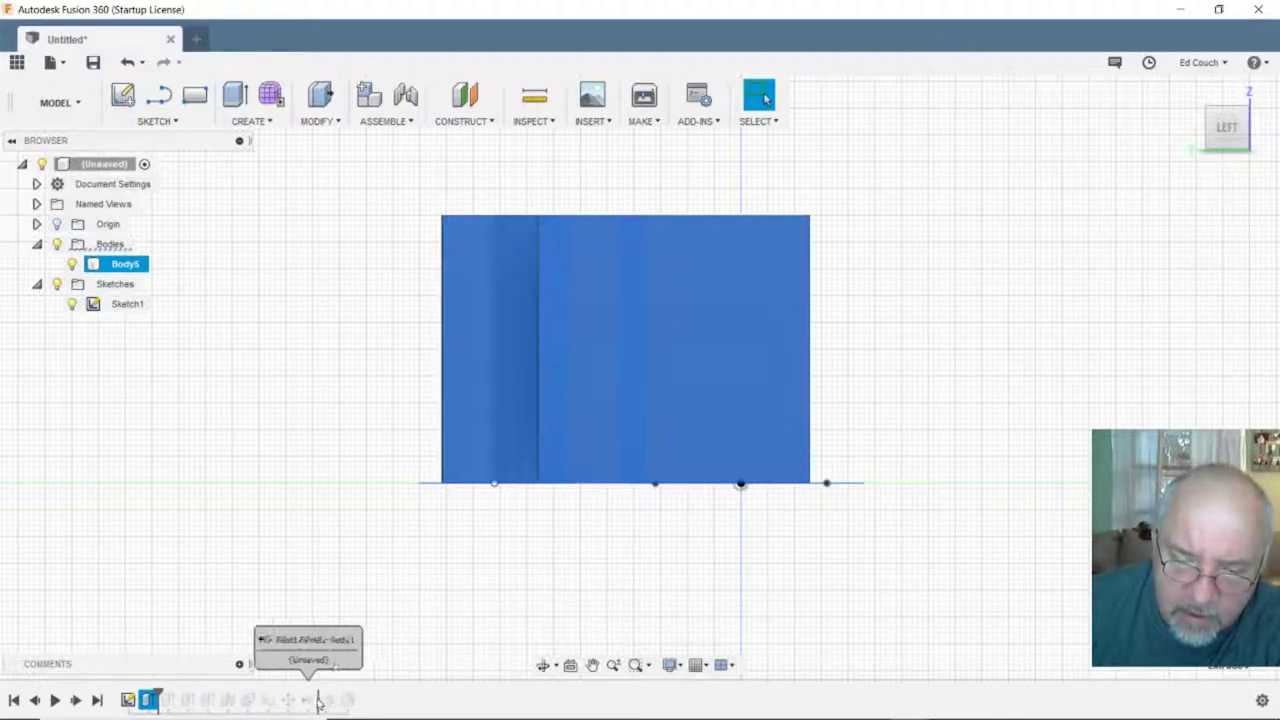
pyautogui.moveTo(318, 703); pyautogui.dragTo(137, 700)
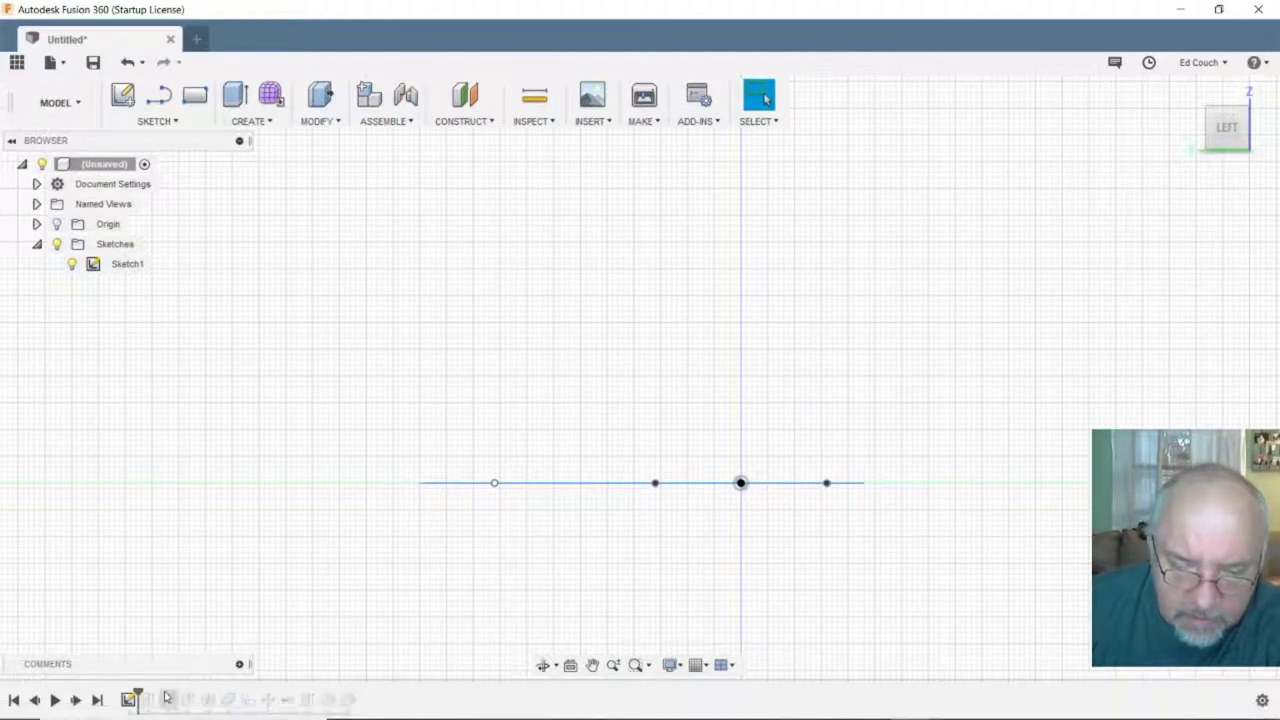
# - Replay the history step by step through Plane2 and Body4 up to Move1, and select Move1
pyautogui.moveTo(146, 692); pyautogui.dragTo(174, 690)
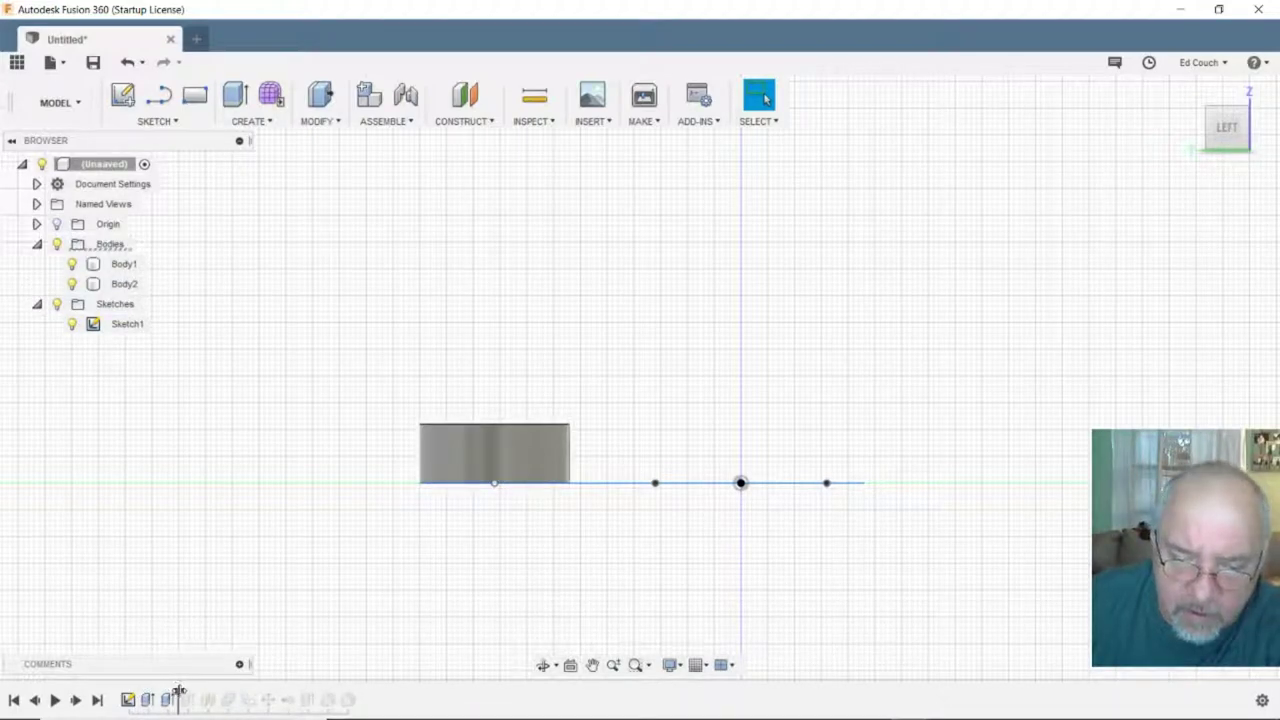
pyautogui.moveTo(192, 692); pyautogui.dragTo(197, 692)
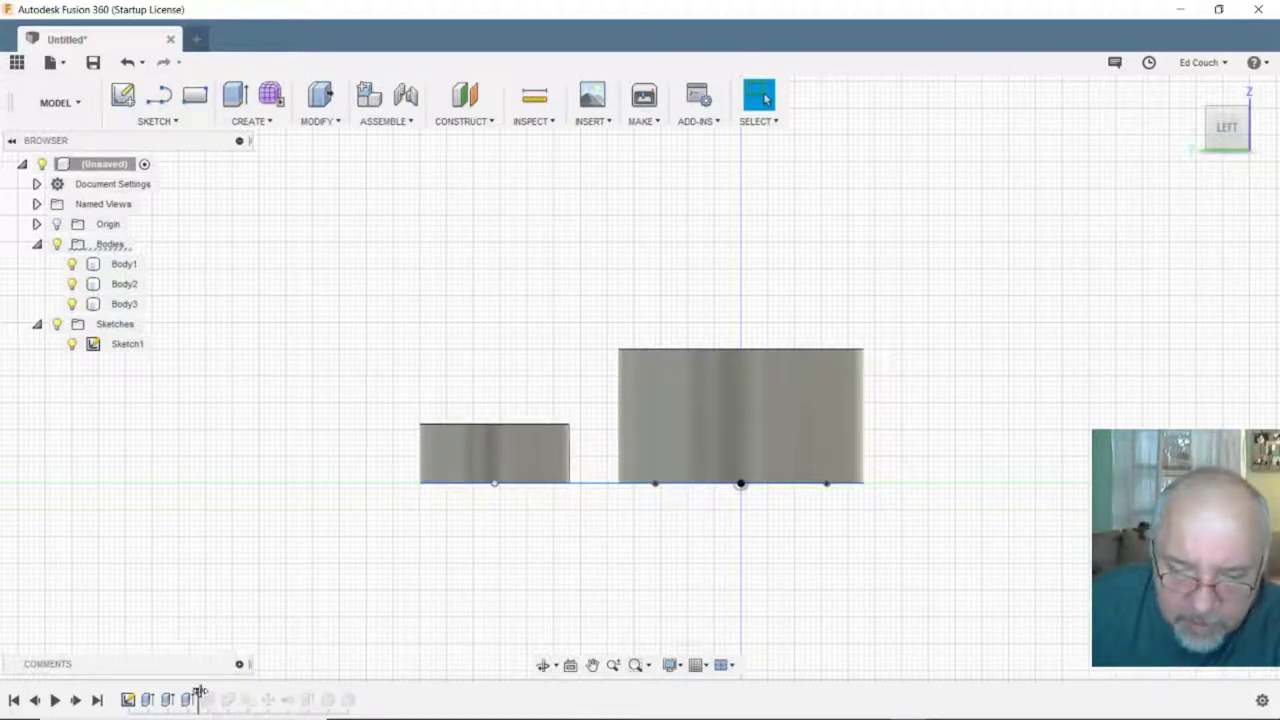
pyautogui.moveTo(218, 693); pyautogui.dragTo(236, 693)
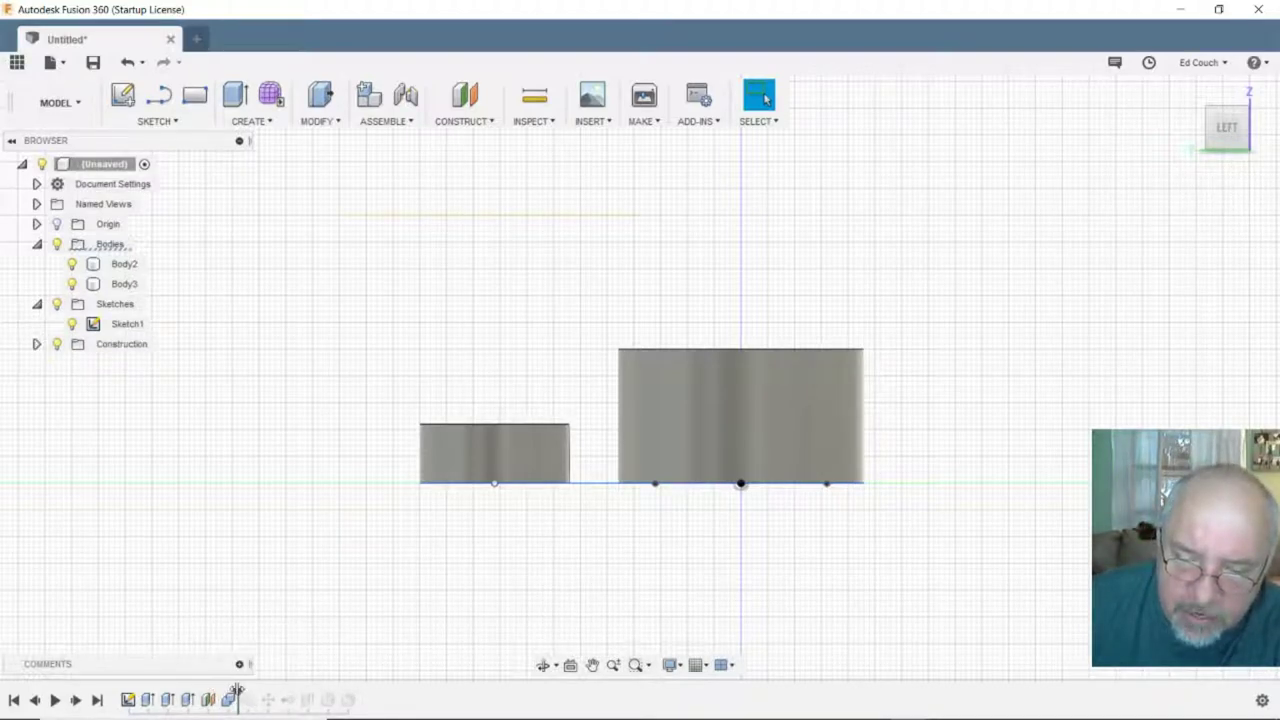
pyautogui.moveTo(238, 690); pyautogui.dragTo(257, 697)
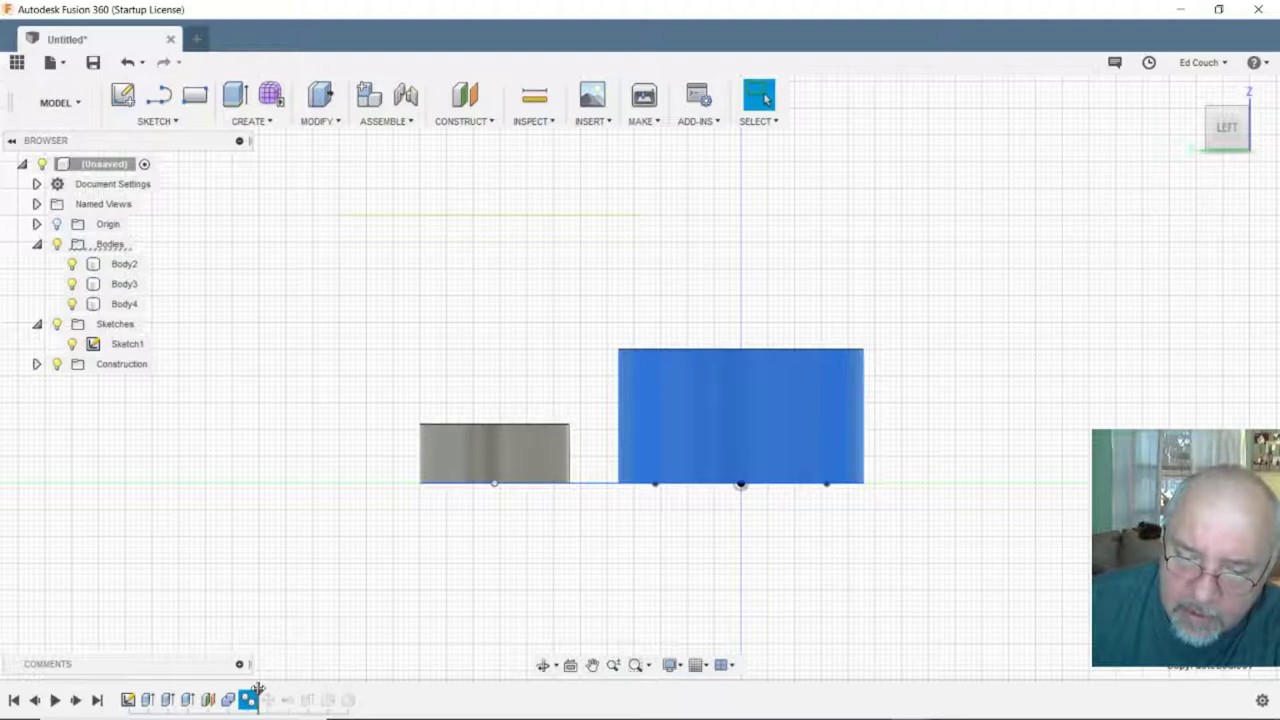
pyautogui.moveTo(271, 693); pyautogui.dragTo(274, 693)
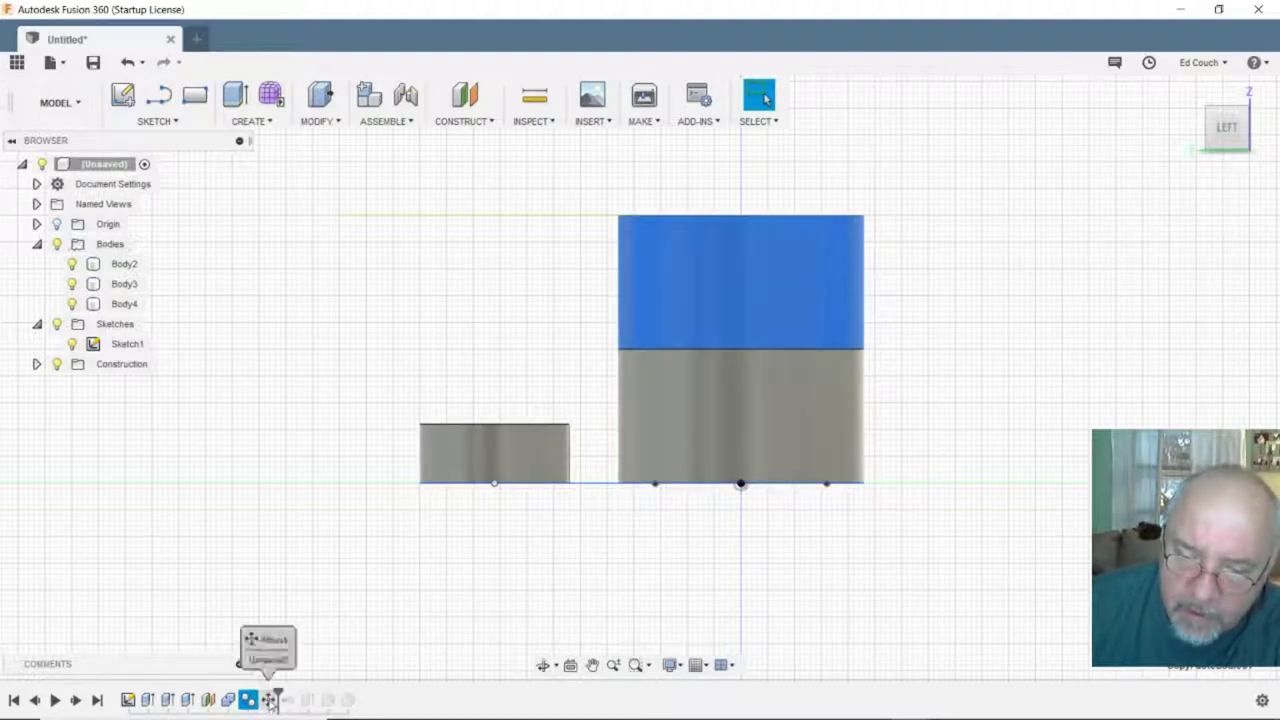
pyautogui.click(269, 700)
pyautogui.rightClick(270, 702)
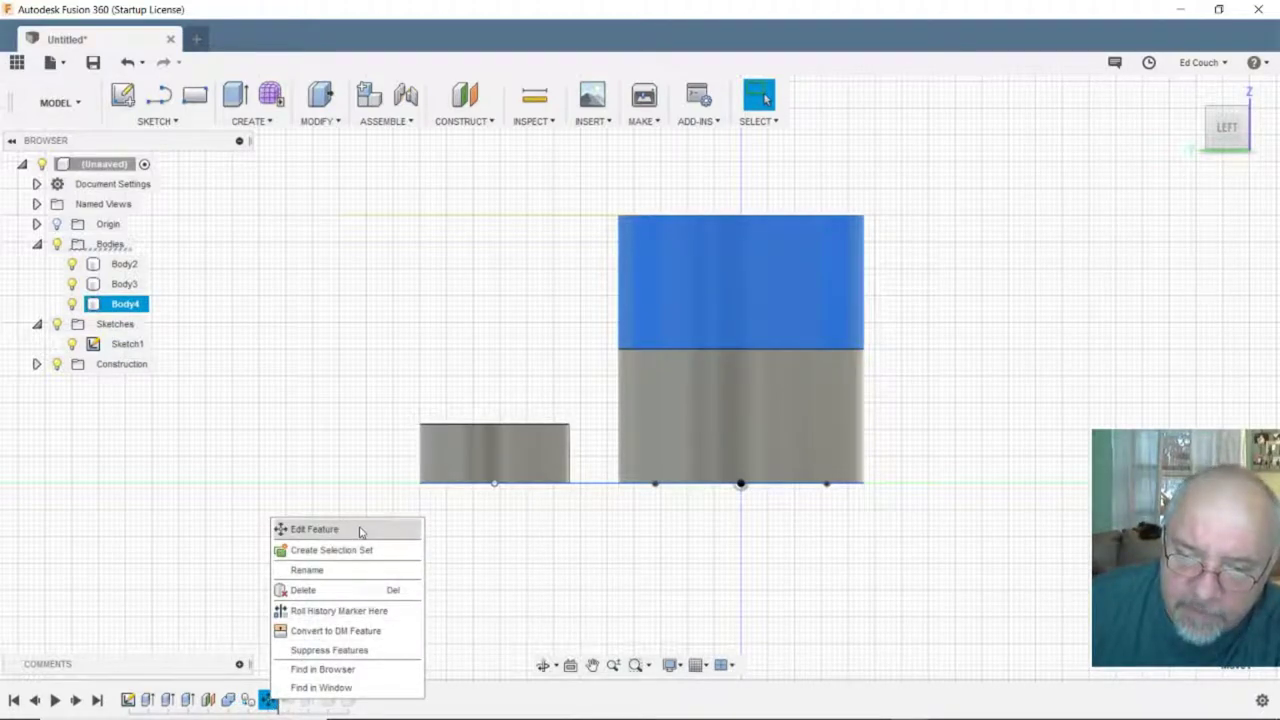
# - Edit Move1 to raise the copied body 25 mm, then roll history past the body removal
pyautogui.click(310, 529)
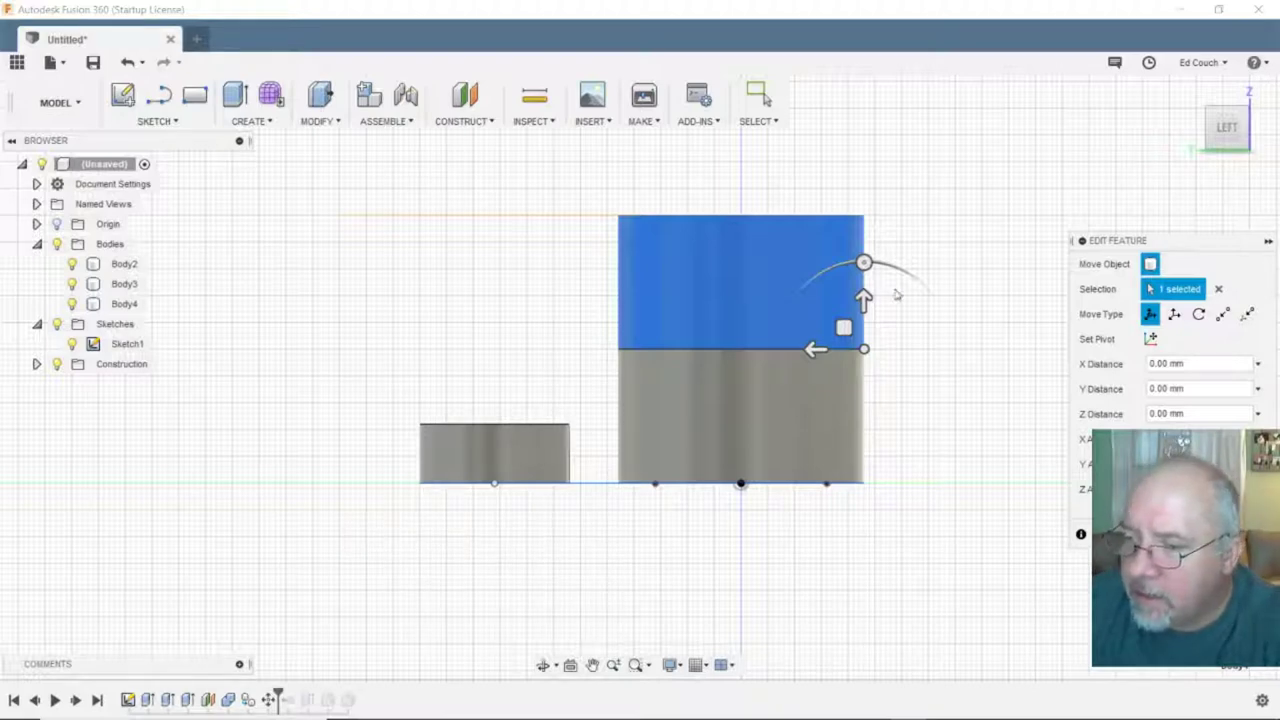
pyautogui.moveTo(864, 298); pyautogui.dragTo(862, 165)
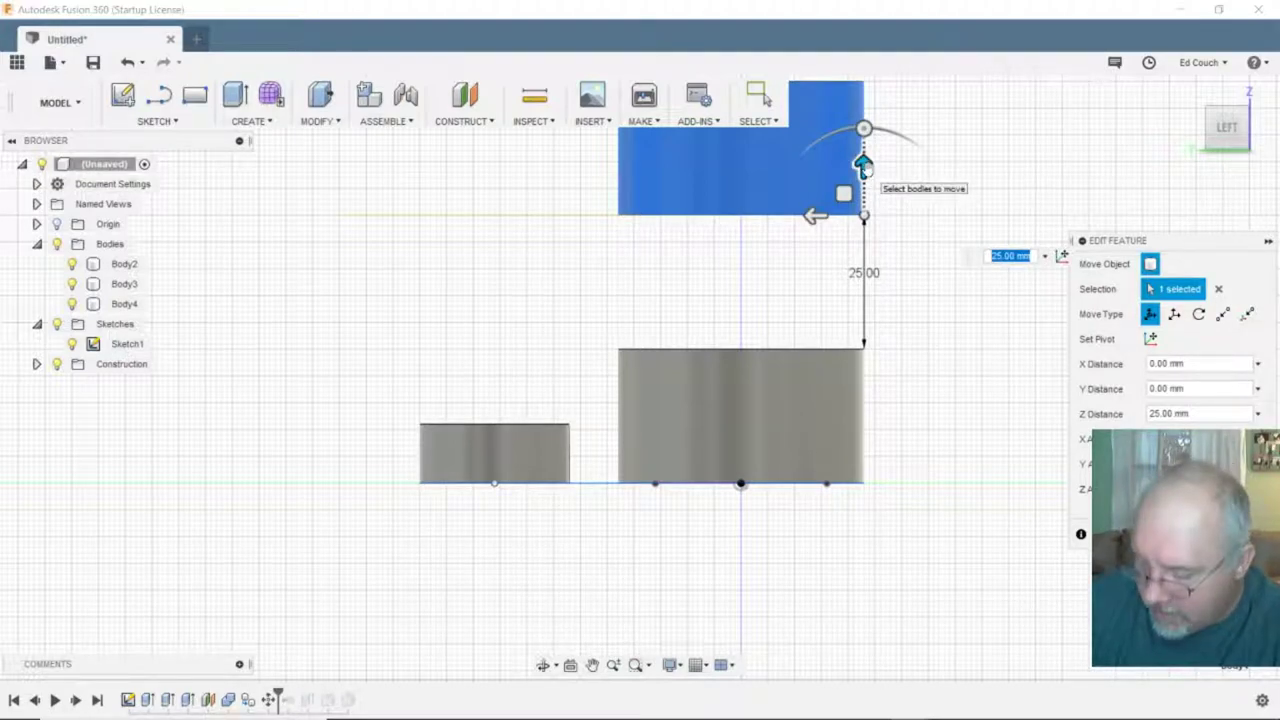
pyautogui.press('Return')
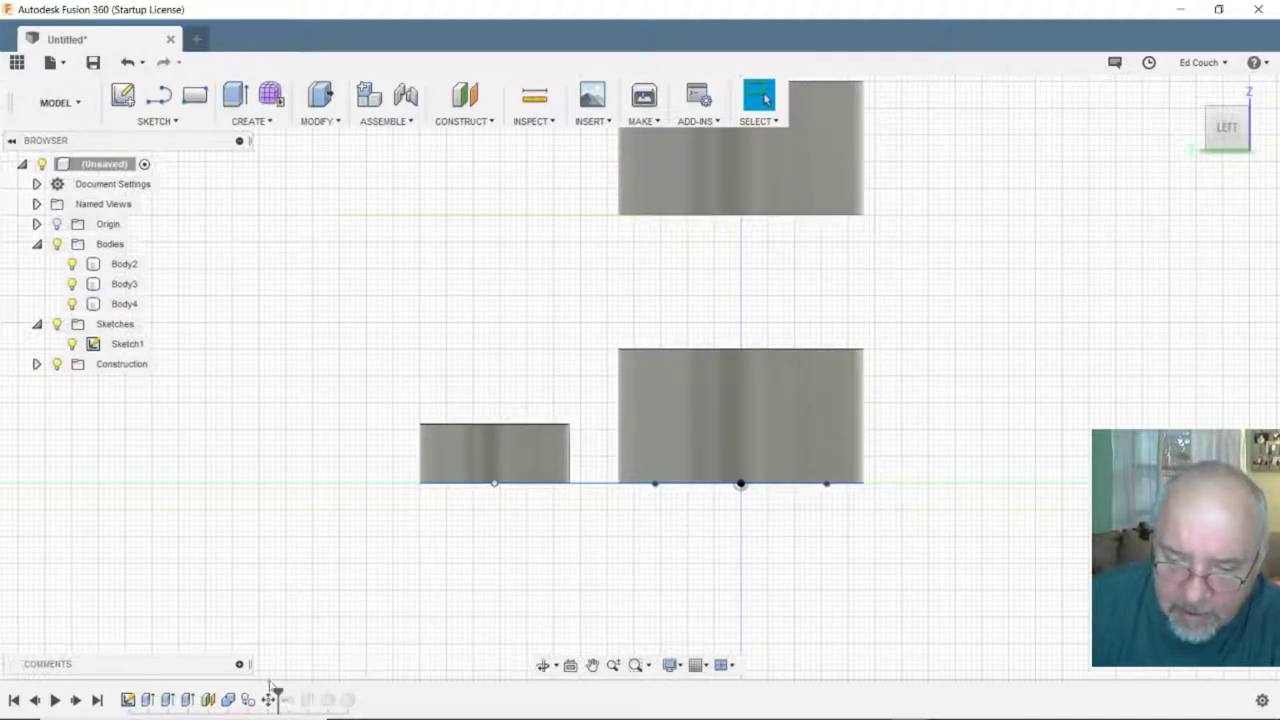
pyautogui.moveTo(276, 697); pyautogui.dragTo(311, 698)
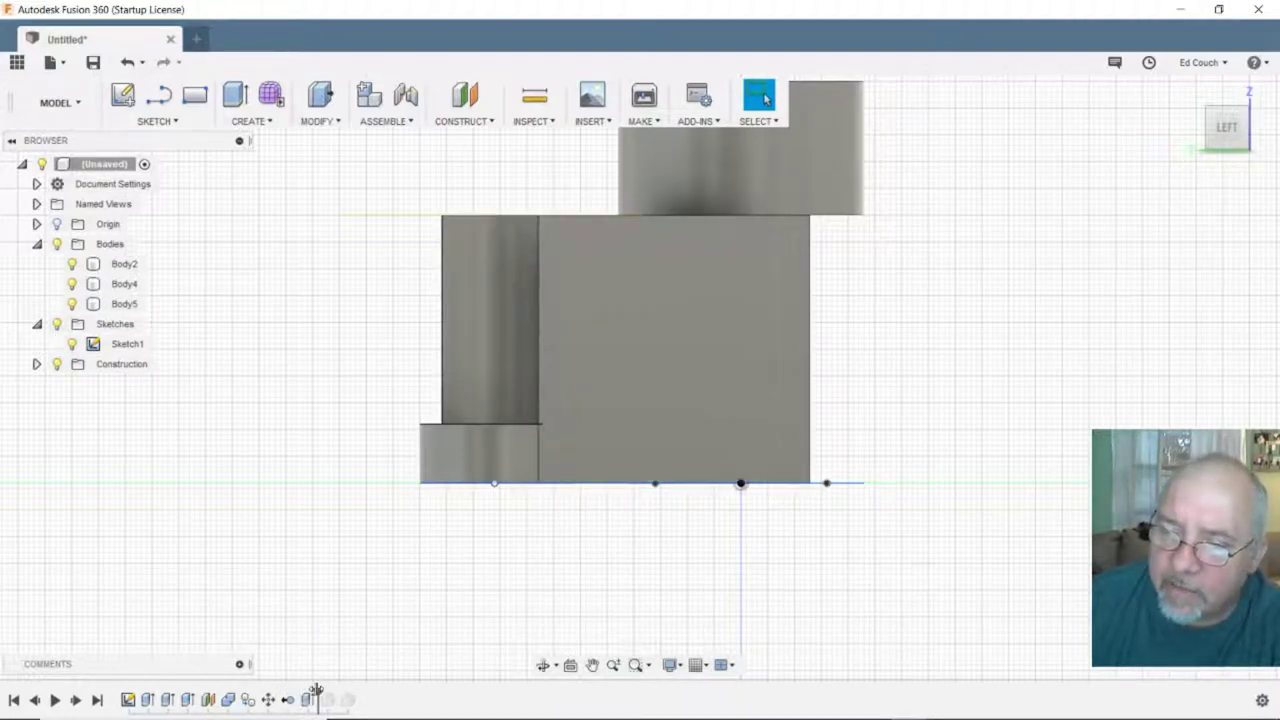
# - Change the extrusion distance to 75 mm
pyautogui.click(613, 409)
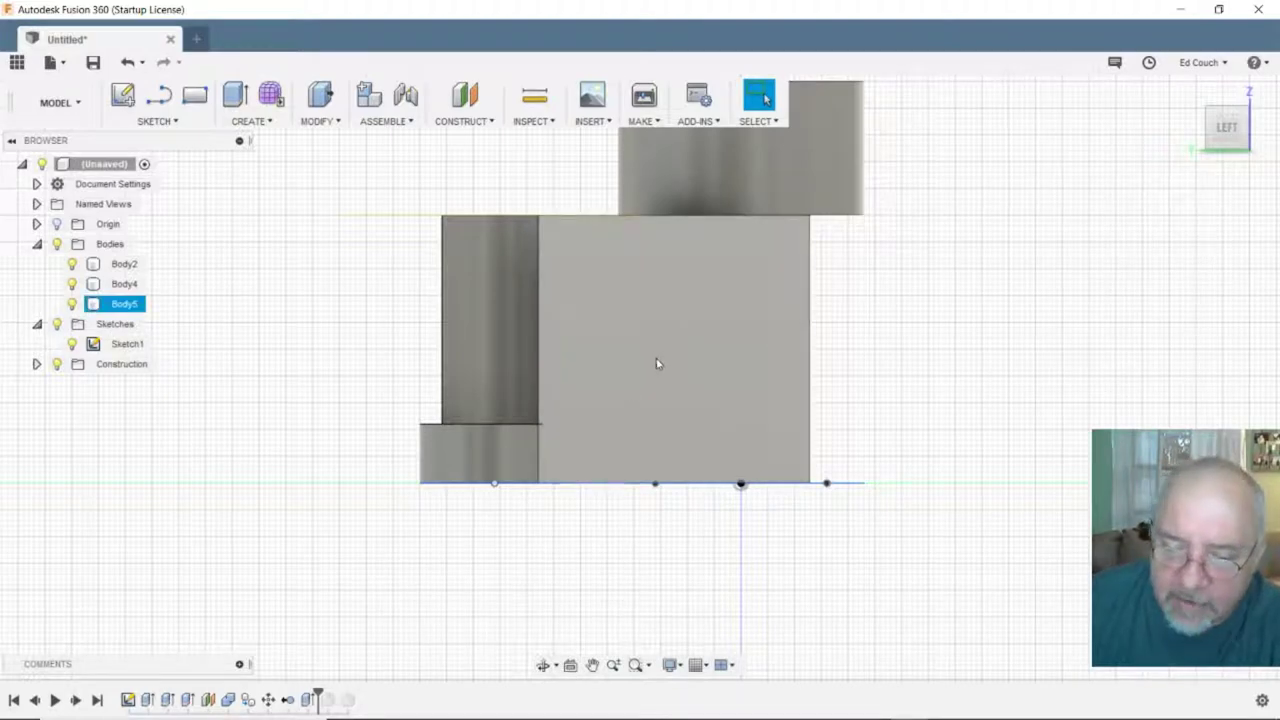
pyautogui.click(318, 651)
pyautogui.rightClick(308, 700)
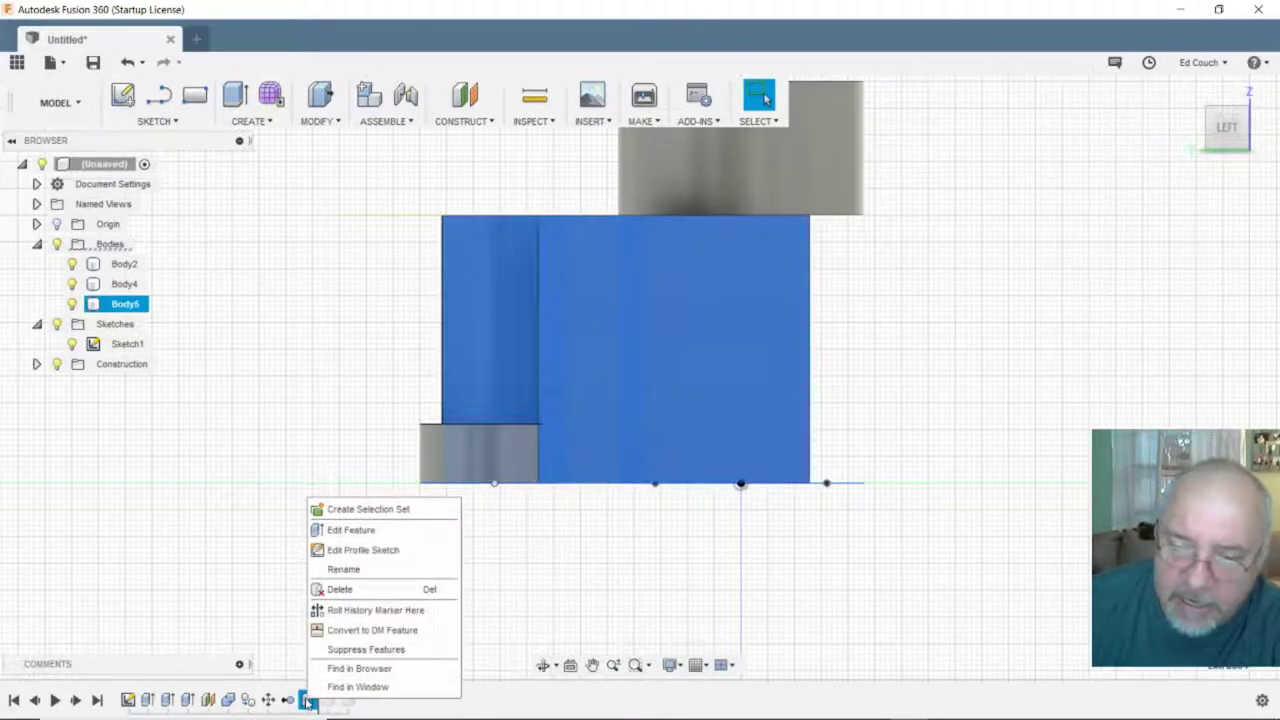
pyautogui.click(376, 531)
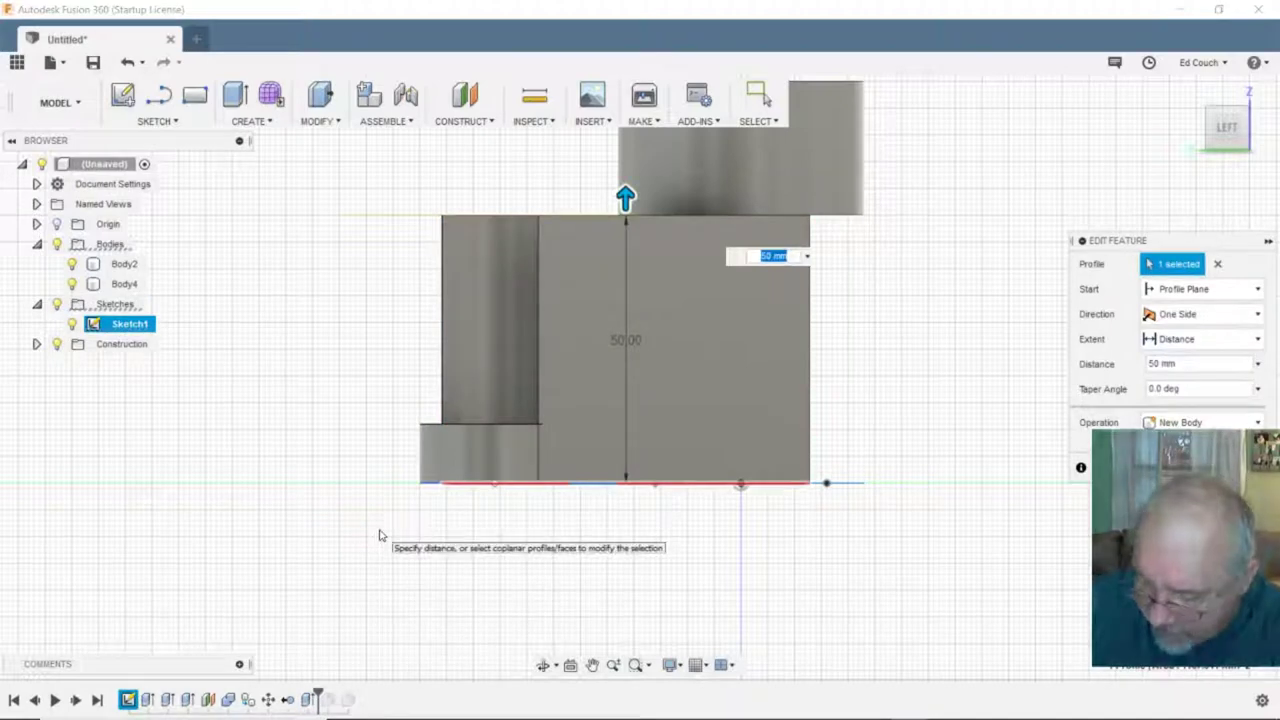
pyautogui.write('75')
pyautogui.press('Return')
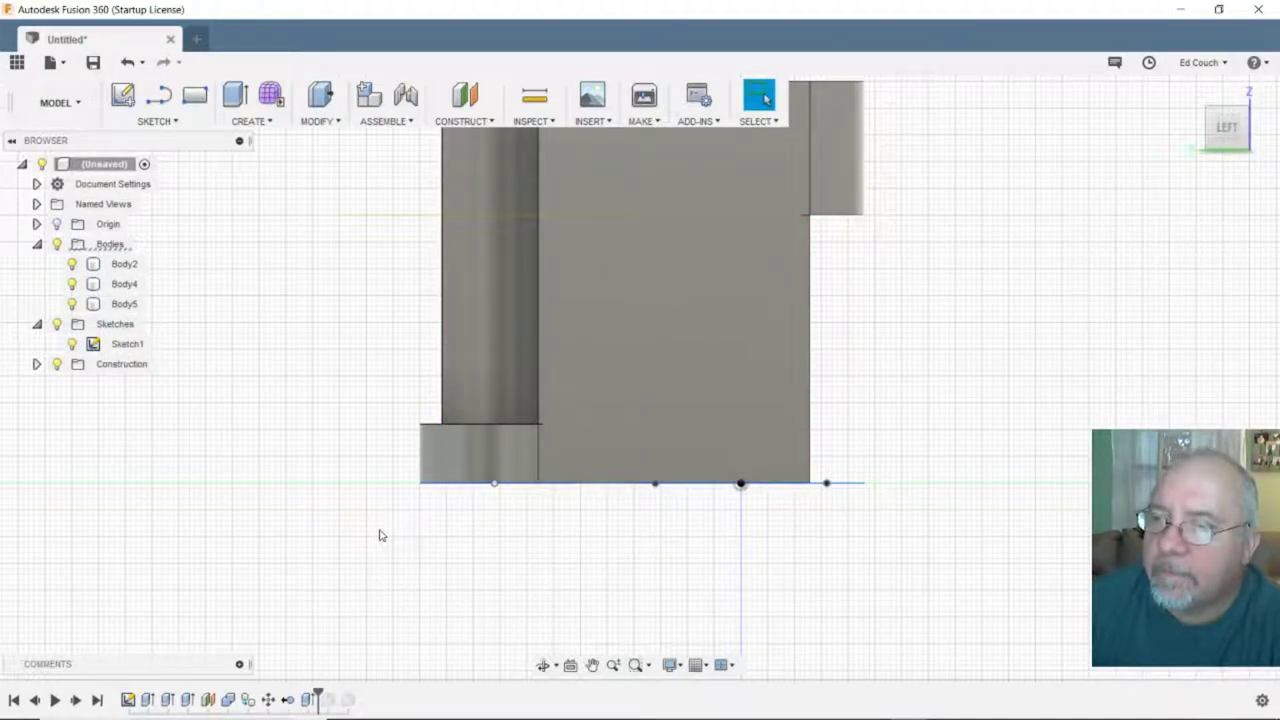
# - Roll the history forward past Fillet1 so the large curved fillet is reapplied
pyautogui.moveTo(378, 670)
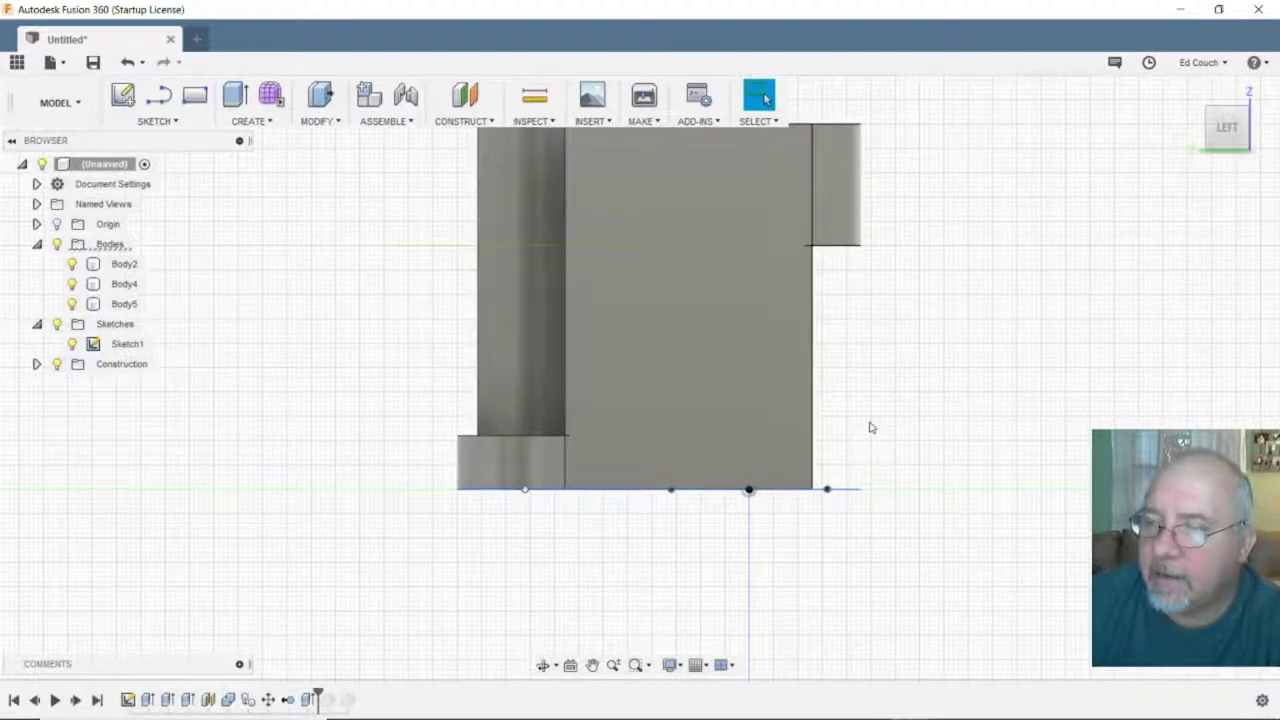
pyautogui.moveTo(922, 345); pyautogui.dragTo(891, 407, button='middle')
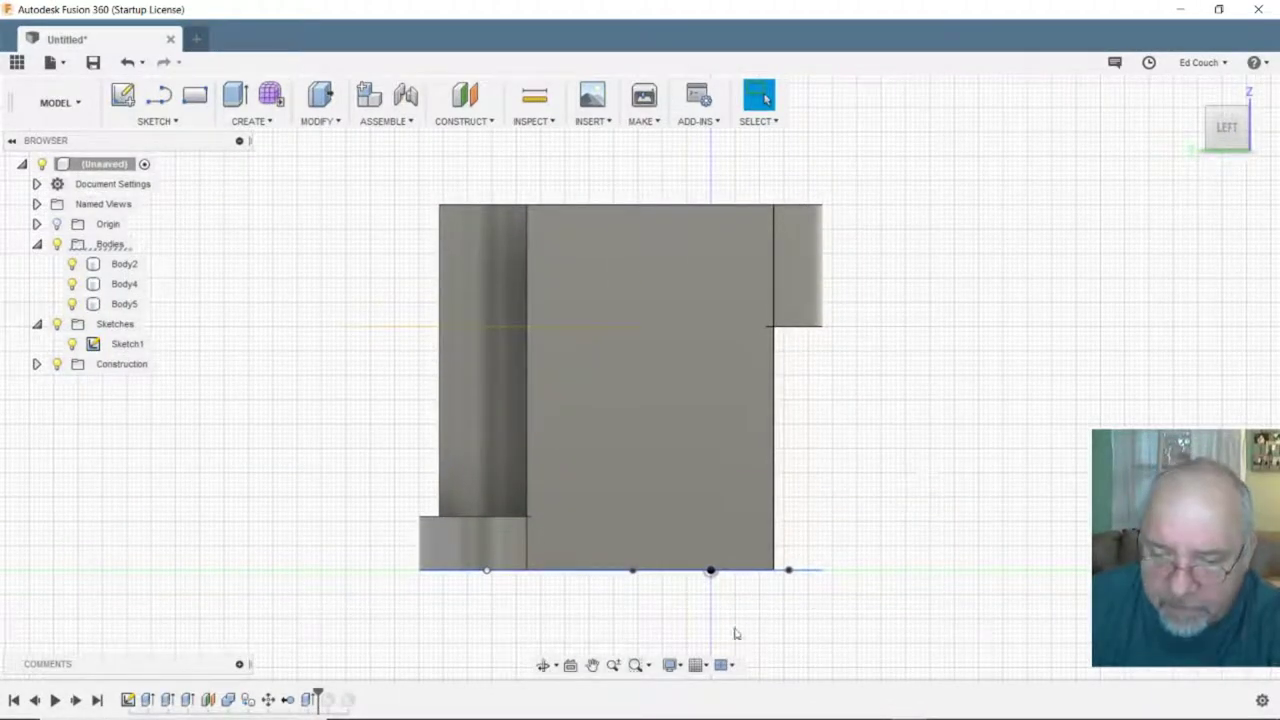
pyautogui.moveTo(318, 693); pyautogui.dragTo(357, 697)
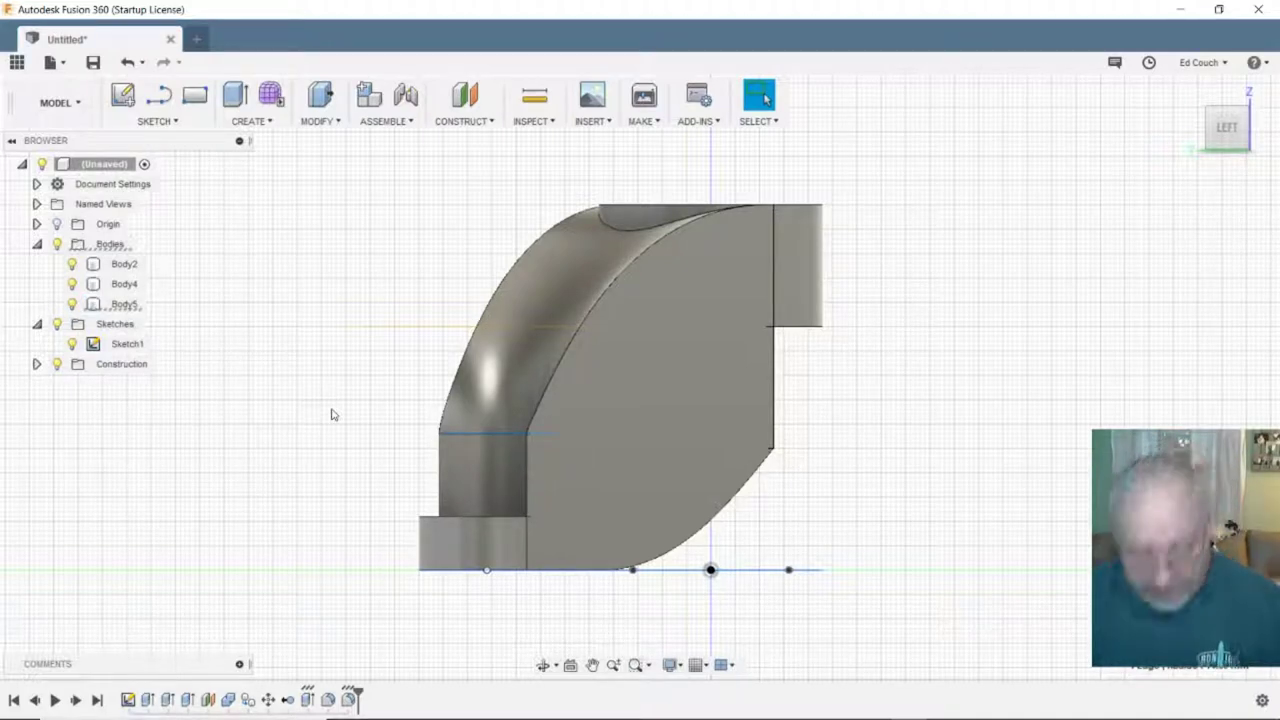
# - Roll the history back before both fillet features
pyautogui.press('q')
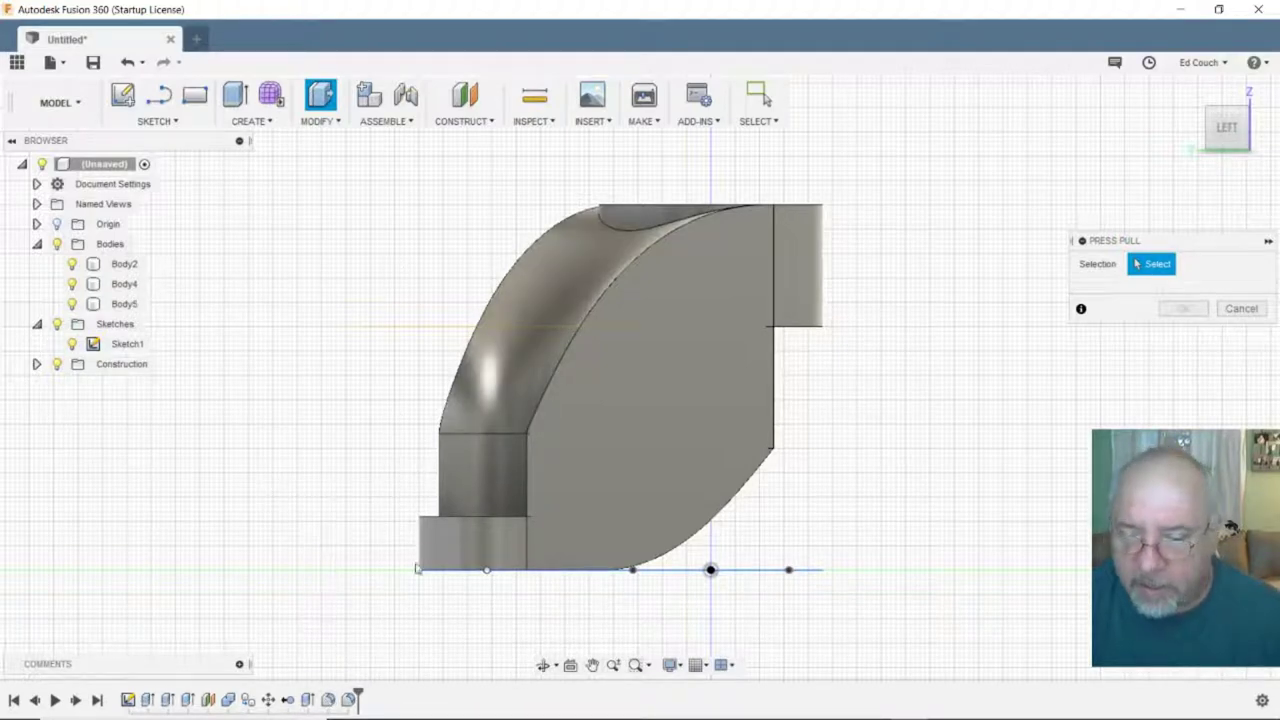
pyautogui.moveTo(360, 690); pyautogui.dragTo(333, 692)
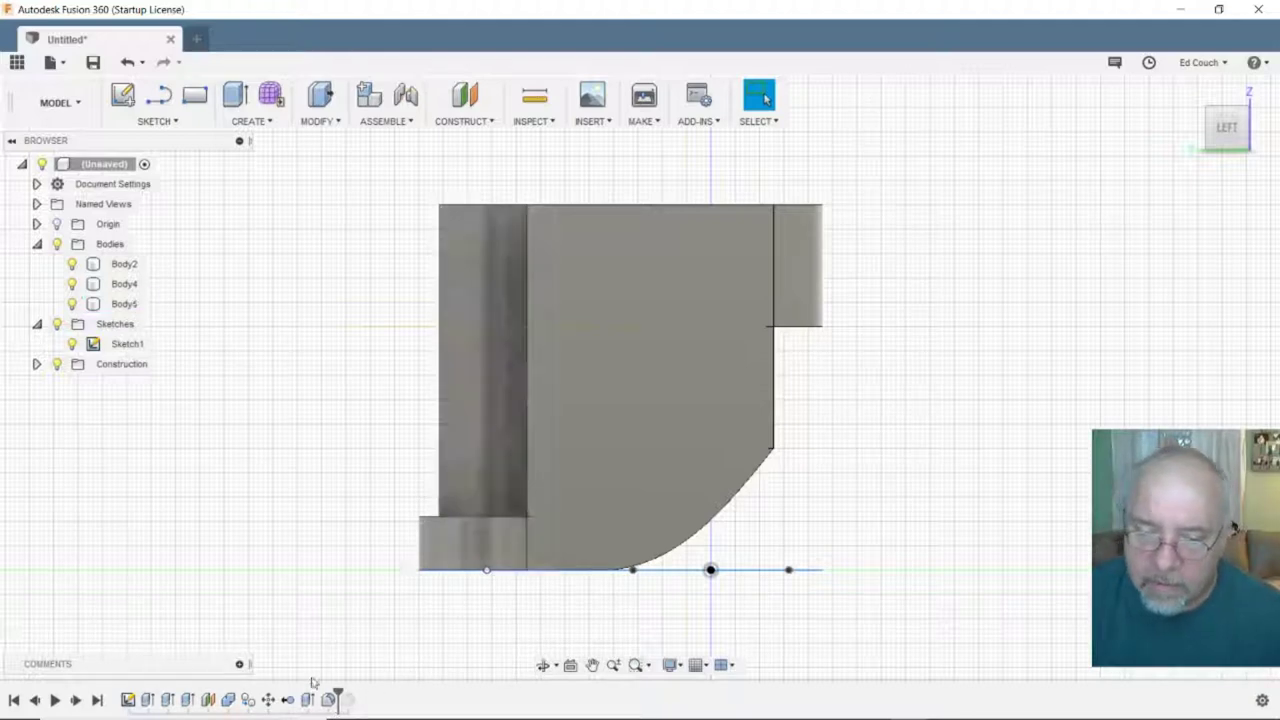
pyautogui.moveTo(336, 696); pyautogui.dragTo(318, 697)
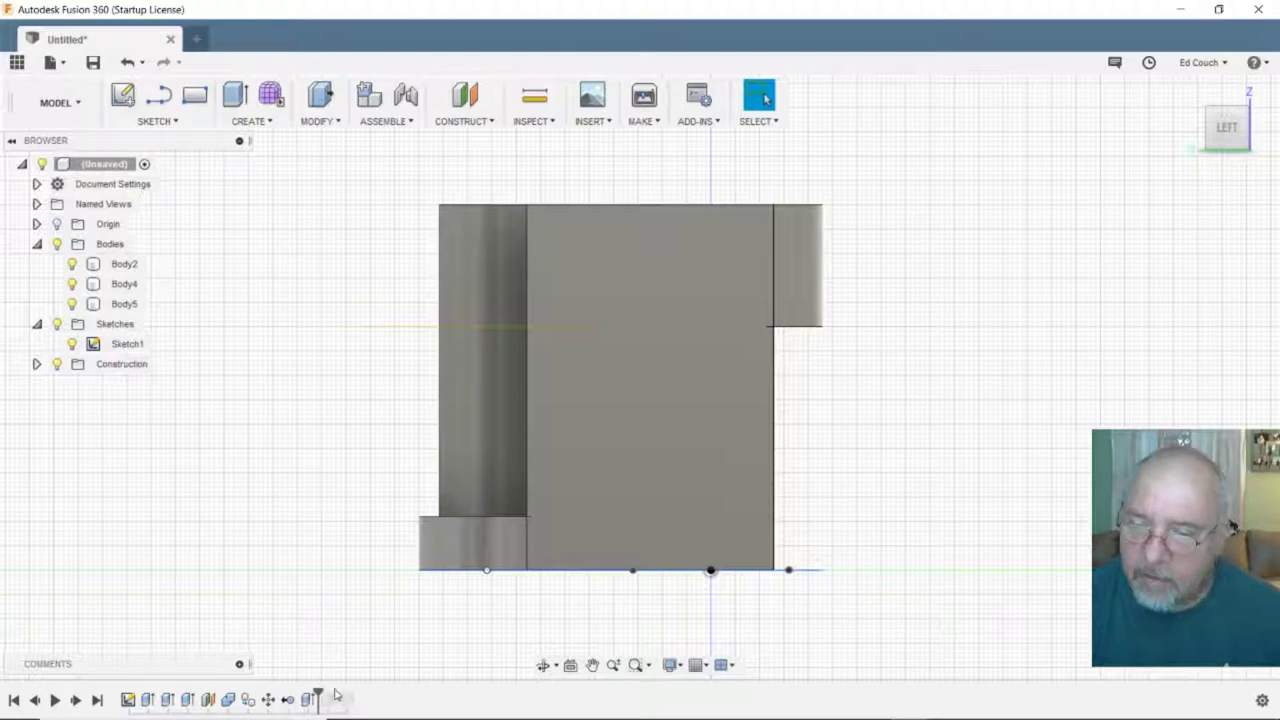
# - Delete the two trailing fillet features from the history
pyautogui.click(327, 700)
pyautogui.rightClick(328, 700)
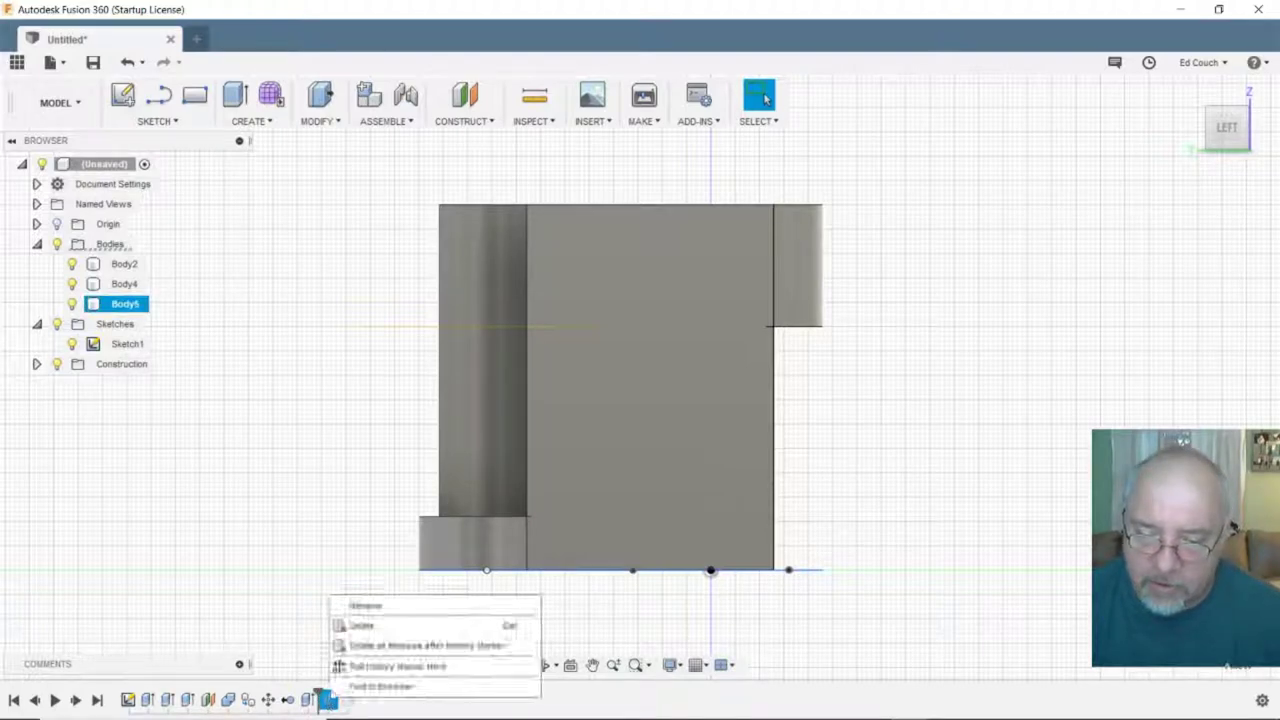
pyautogui.click(364, 630)
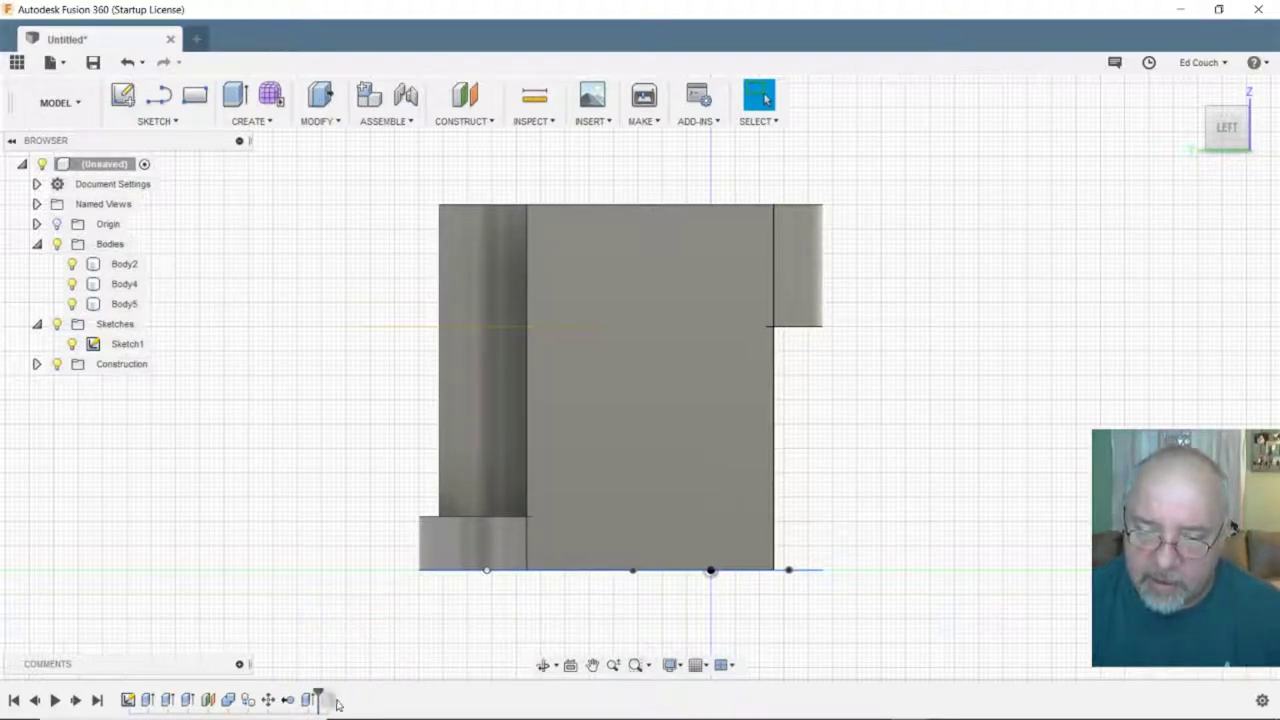
pyautogui.click(328, 700)
pyautogui.rightClick(328, 700)
pyautogui.click(366, 627)
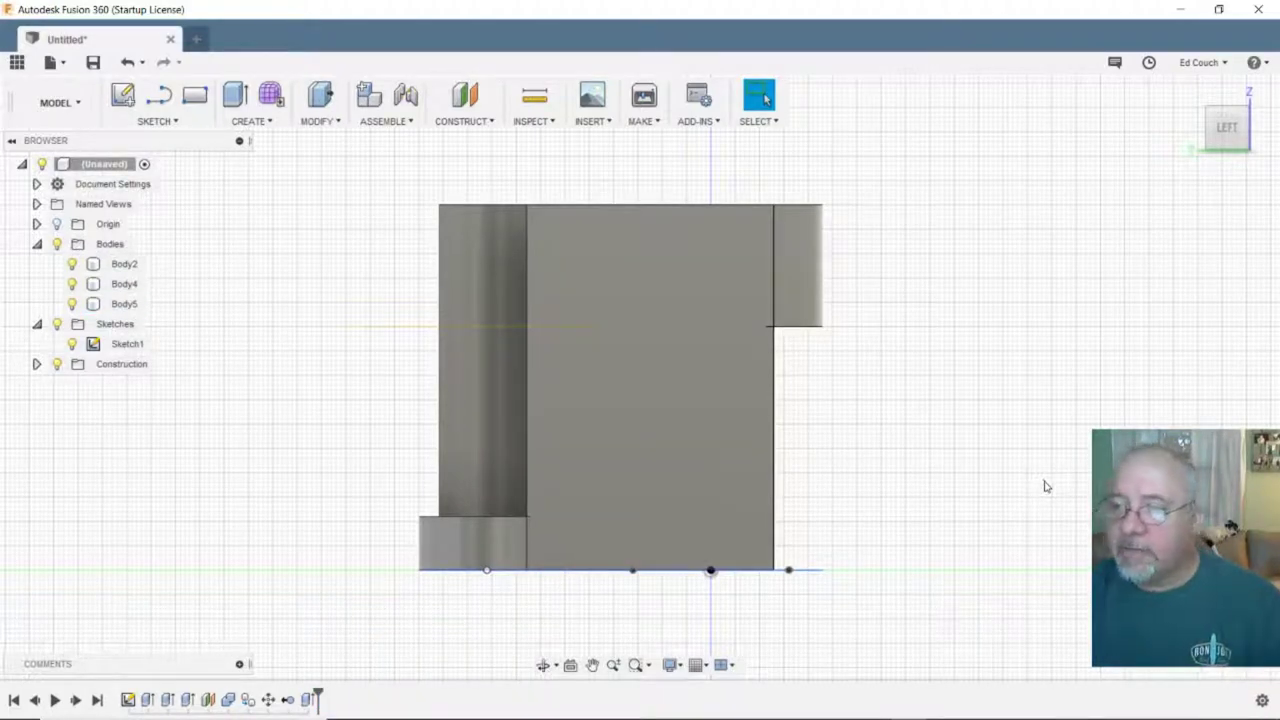
pyautogui.moveTo(1047, 492)
pyautogui.keyDown('shift'); pyautogui.mouseDown(button='middle')
pyautogui.moveTo(914, 437)
pyautogui.moveTo(886, 371)
pyautogui.moveTo(865, 405)
pyautogui.moveTo(857, 374)
pyautogui.mouseUp(button='middle'); pyautogui.keyUp('shift')
# - Hide the sketches and select the edge where the holder cylinder meets the arm
pyautogui.click(57, 324)
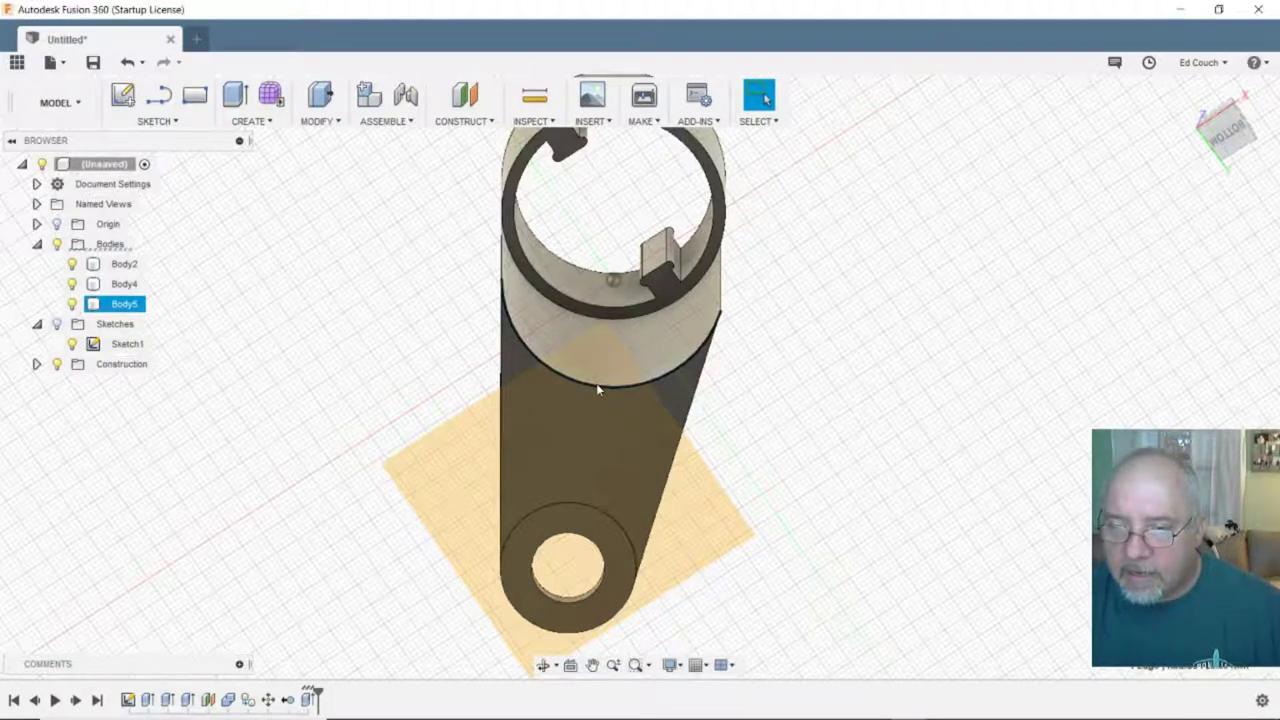
pyautogui.click(597, 388)
pyautogui.click(943, 494)
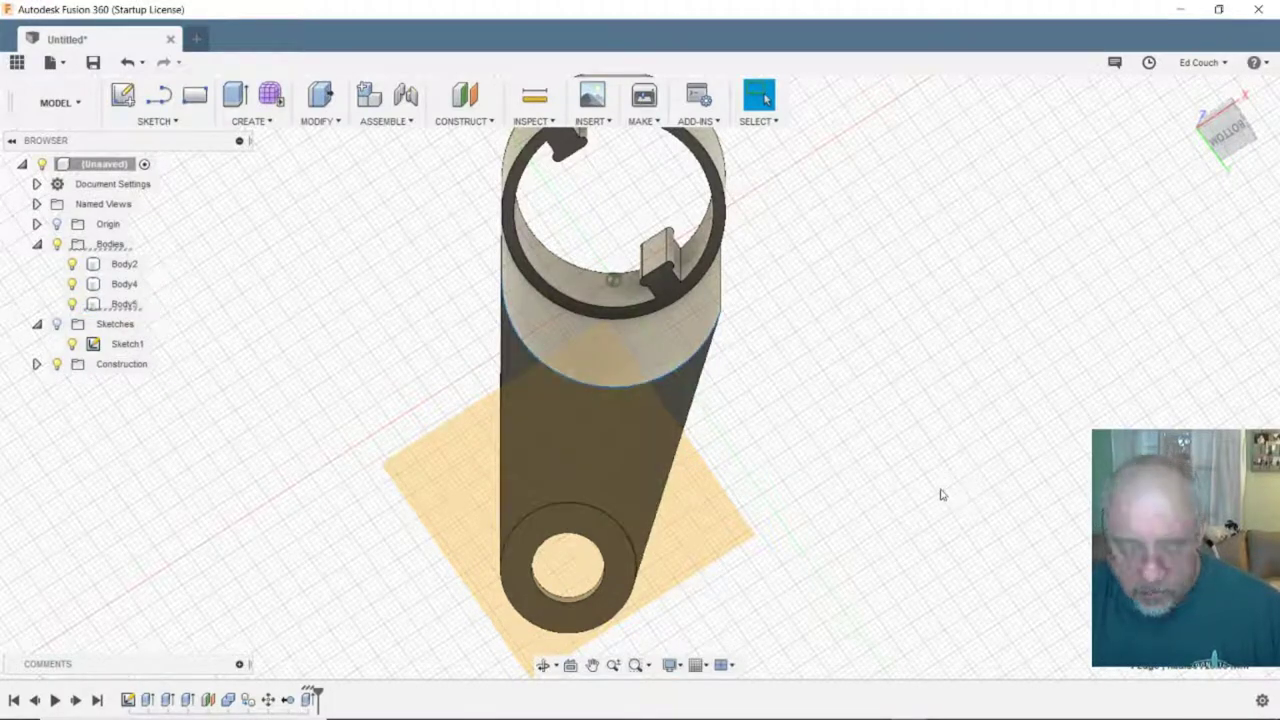
pyautogui.click(597, 380)
# - Fillet that edge with a 25.50 mm radius
pyautogui.press('f')
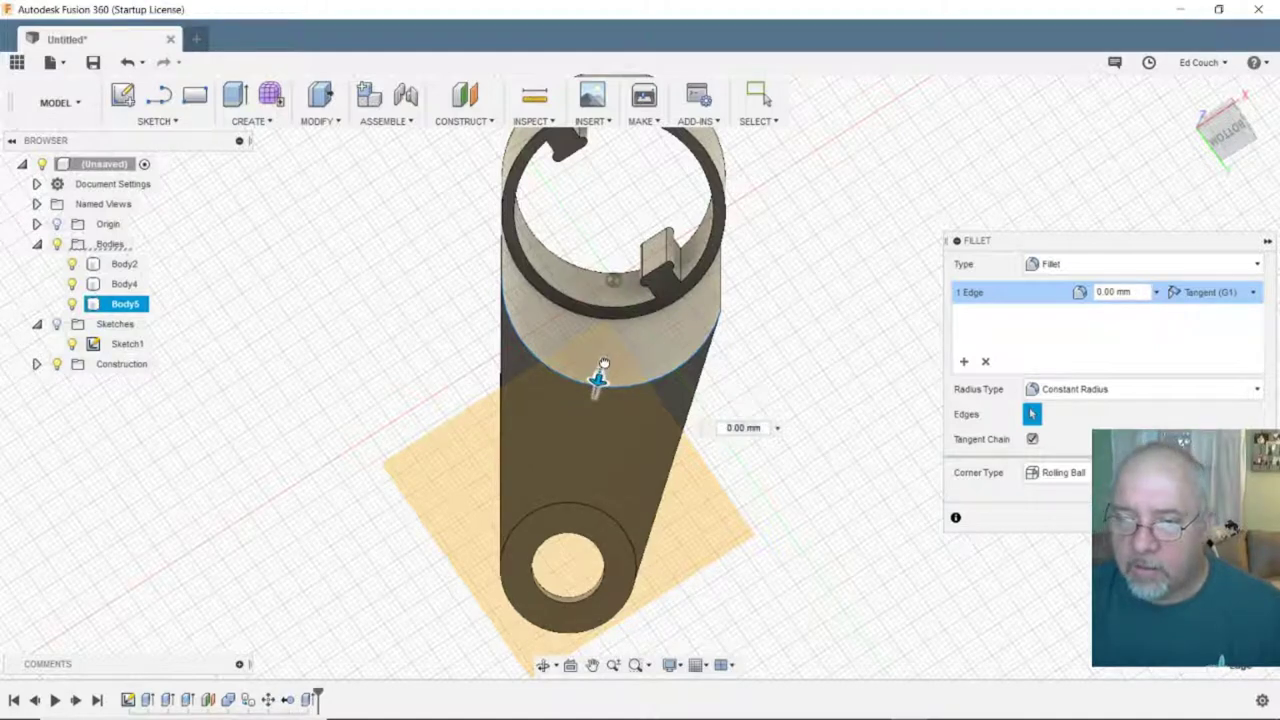
pyautogui.moveTo(597, 380)
pyautogui.mouseDown()
pyautogui.moveTo(586, 431)
pyautogui.moveTo(593, 403)
pyautogui.mouseUp()
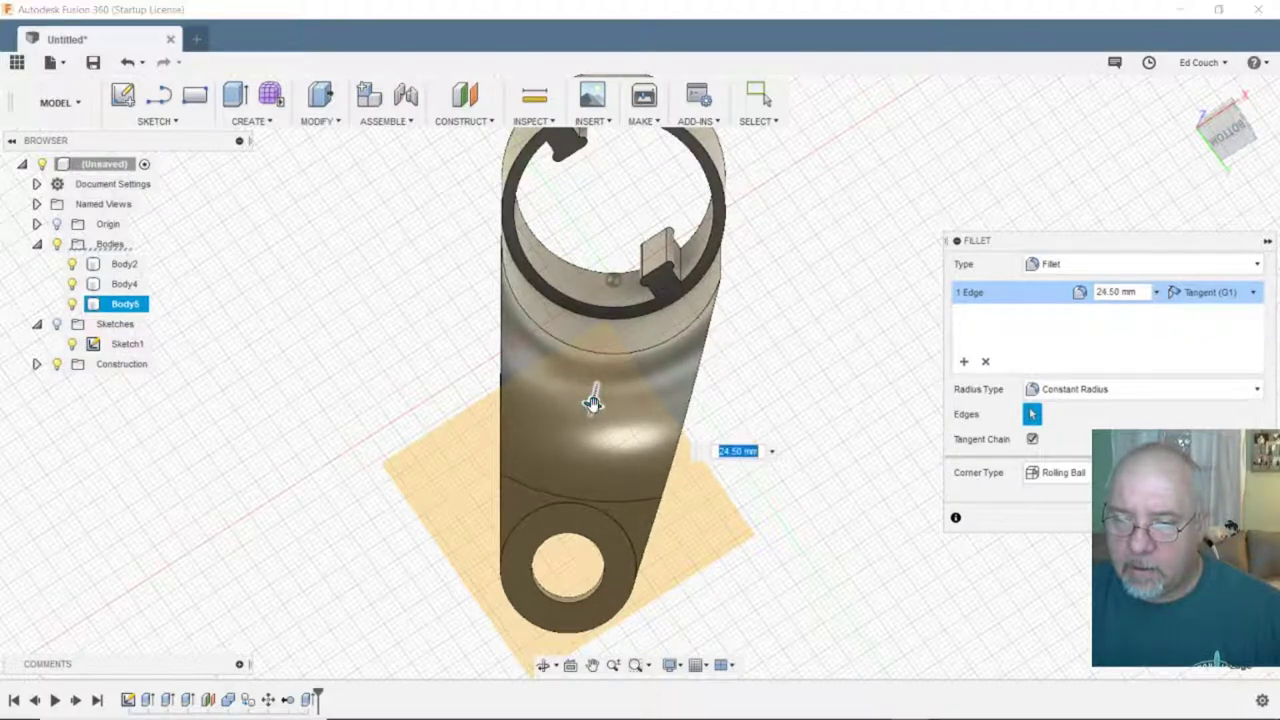
pyautogui.moveTo(593, 403); pyautogui.dragTo(593, 404)
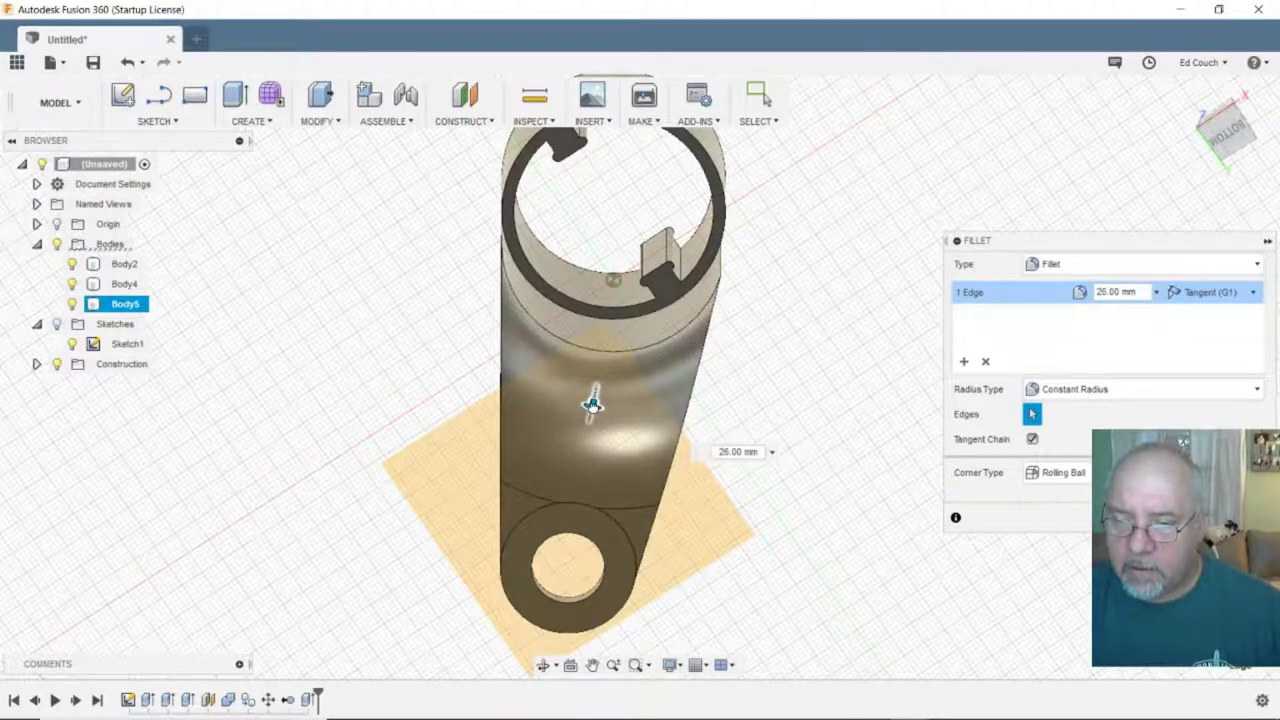
pyautogui.moveTo(593, 403); pyautogui.dragTo(592, 401)
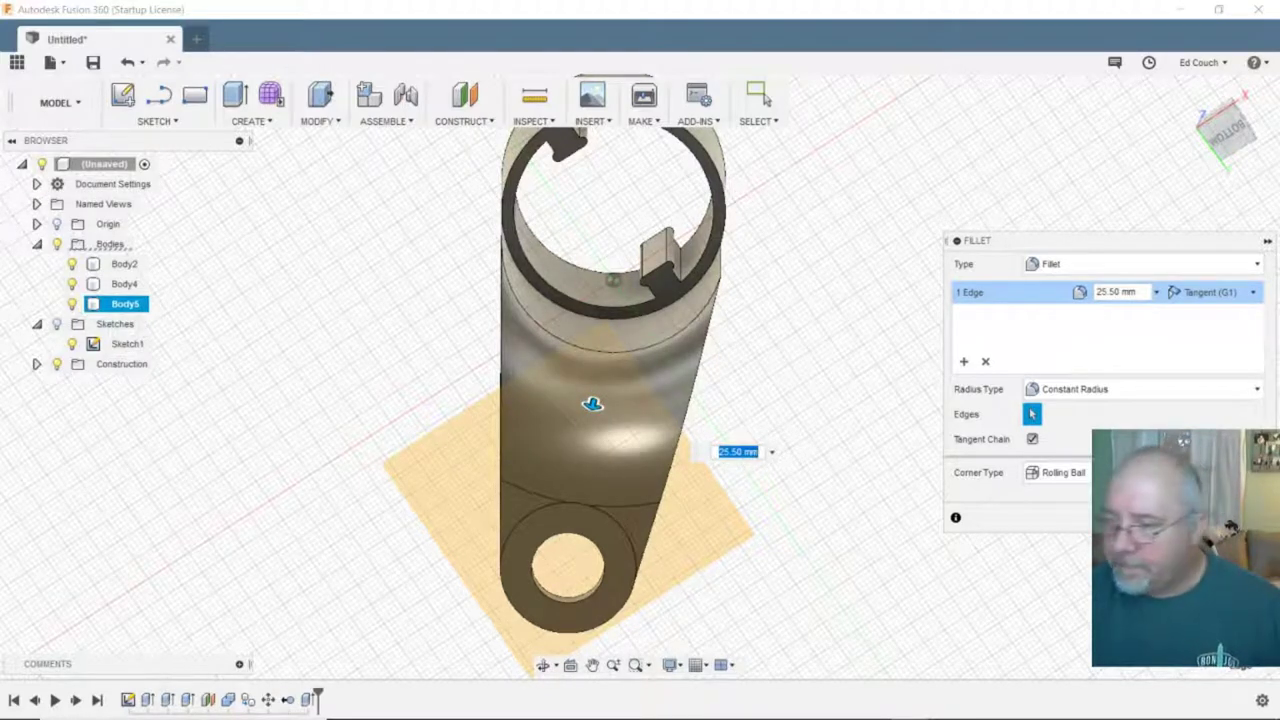
pyautogui.press('Return')
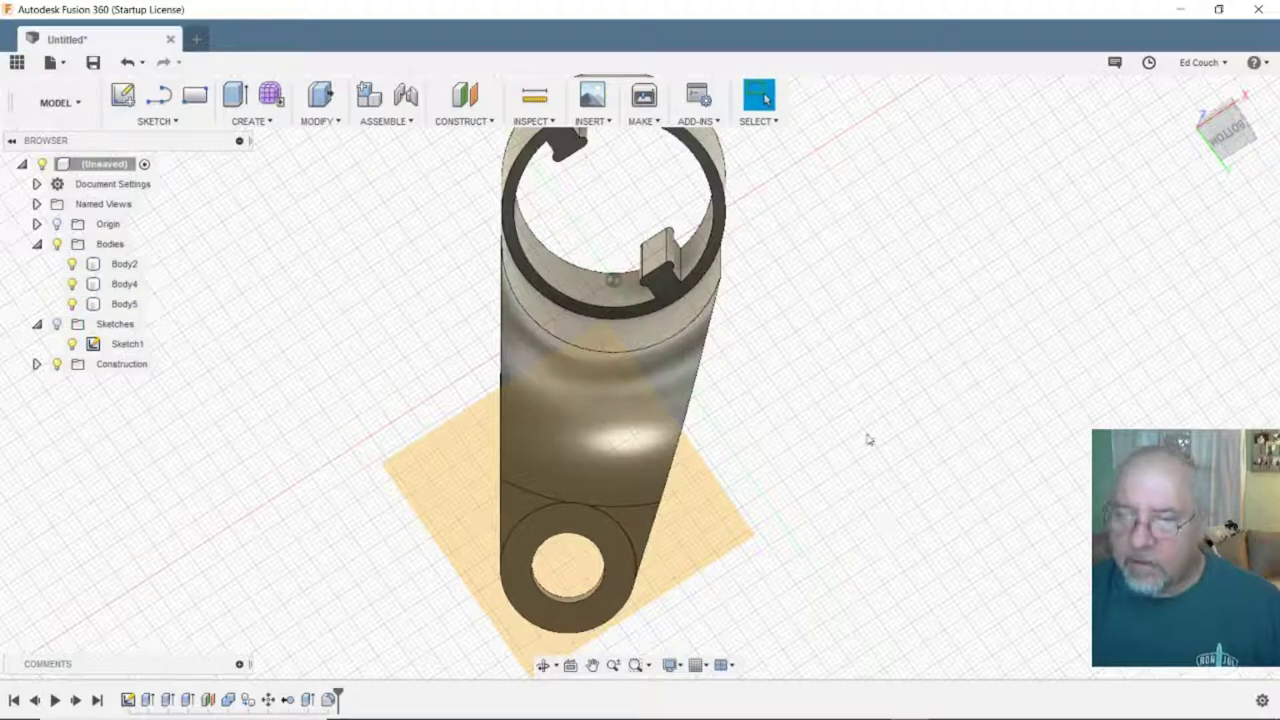
pyautogui.keyDown('shift'); pyautogui.moveTo(858, 428); pyautogui.dragTo(1180, 540, button='middle'); pyautogui.keyUp('shift')
pyautogui.click(762, 97)
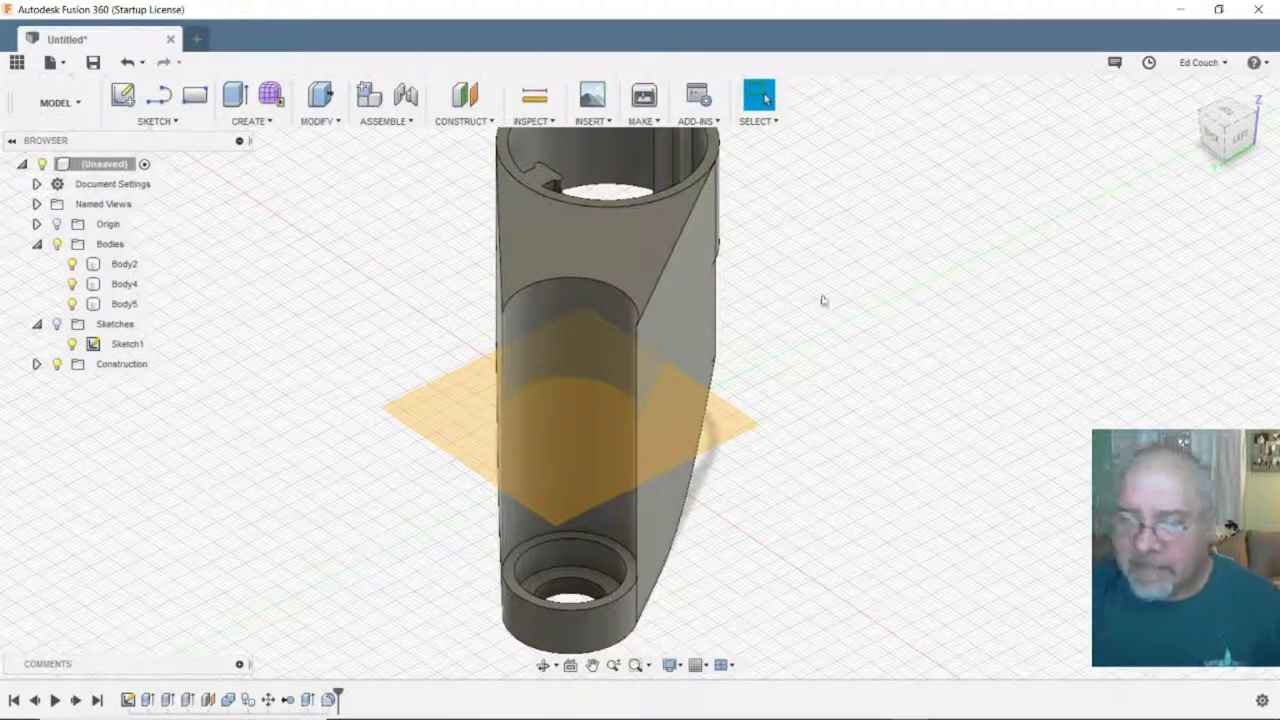
# - Fillet the lower cylinder's top edge into the arm with a 49.00 mm radius
pyautogui.click(578, 298)
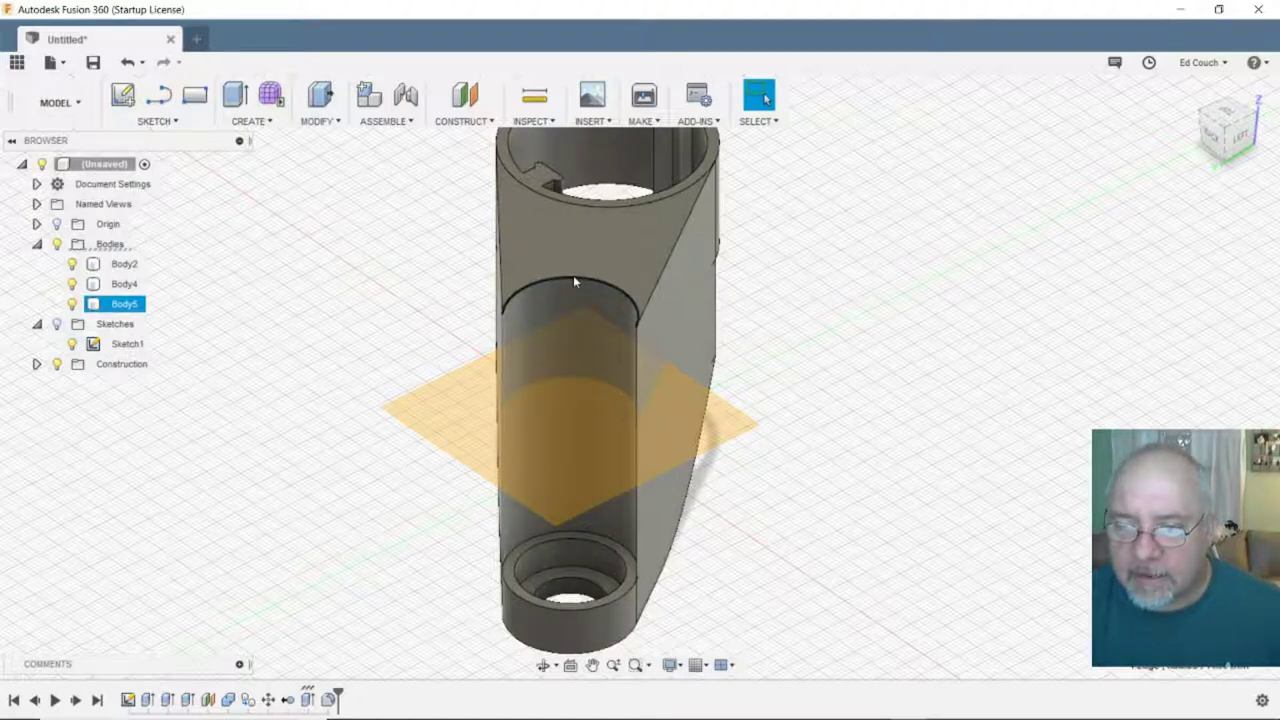
pyautogui.click(573, 278)
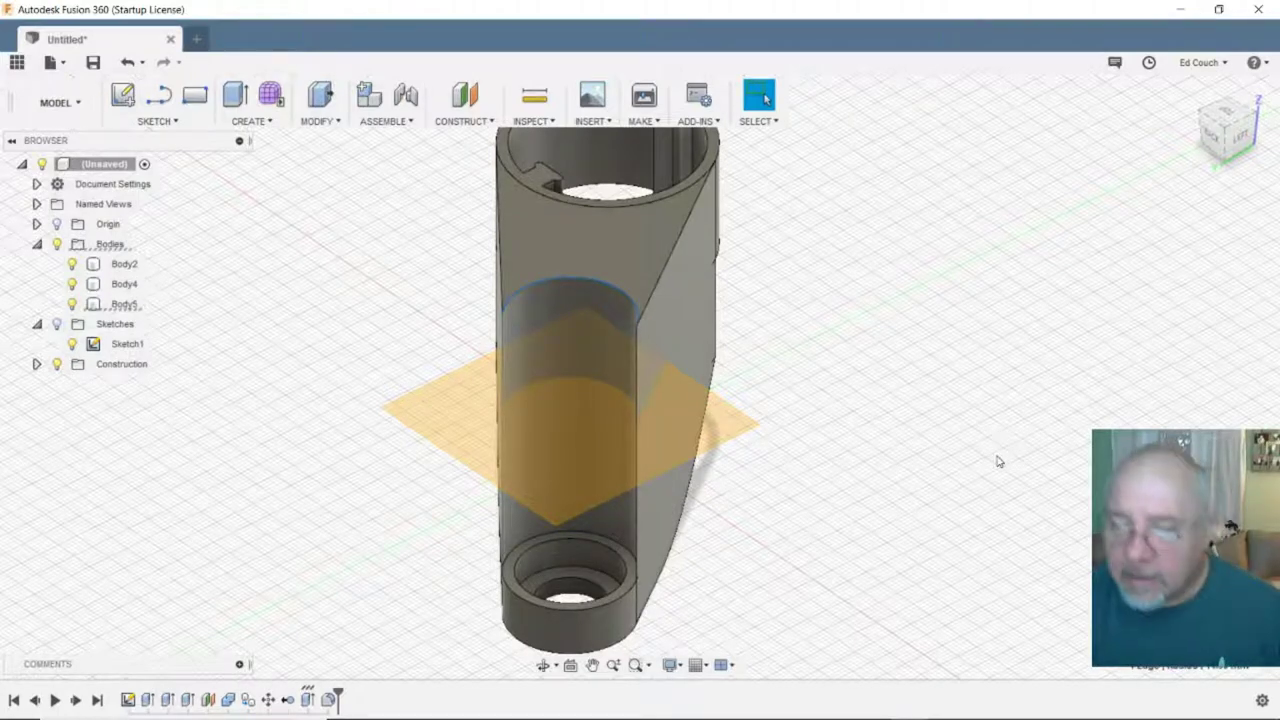
pyautogui.press('q')
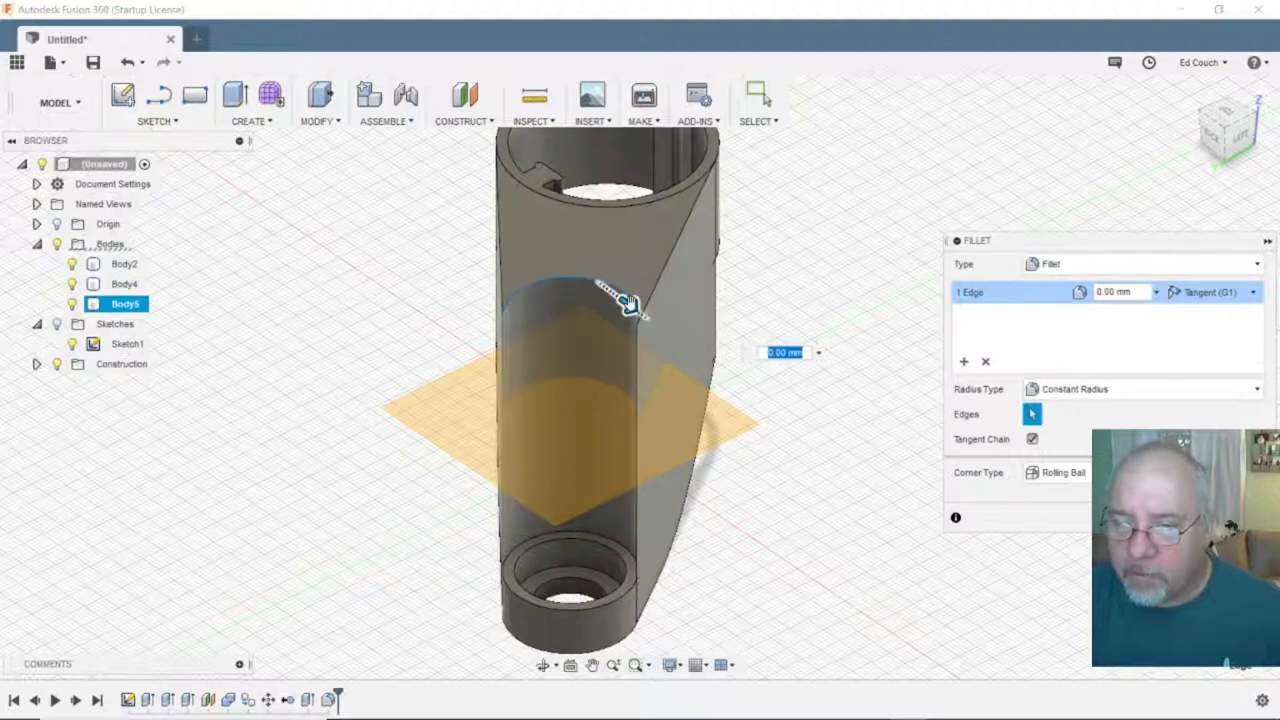
pyautogui.moveTo(617, 294); pyautogui.dragTo(671, 402)
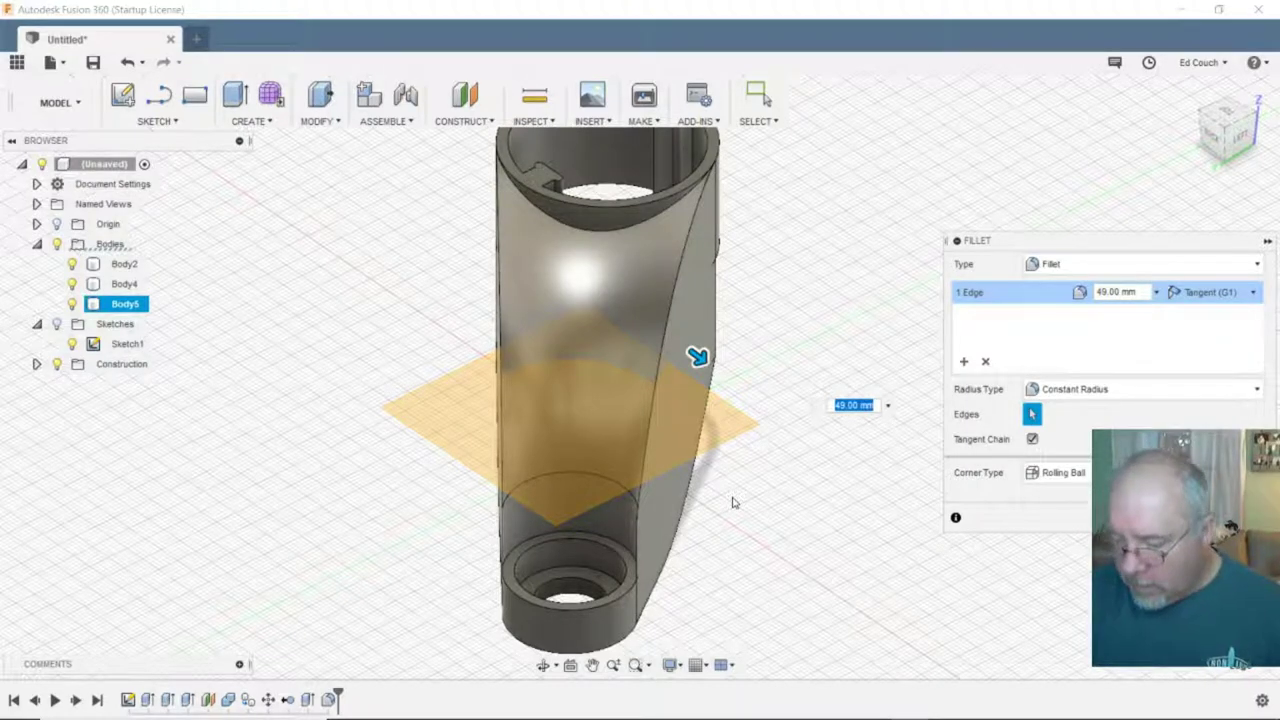
pyautogui.press('Return')
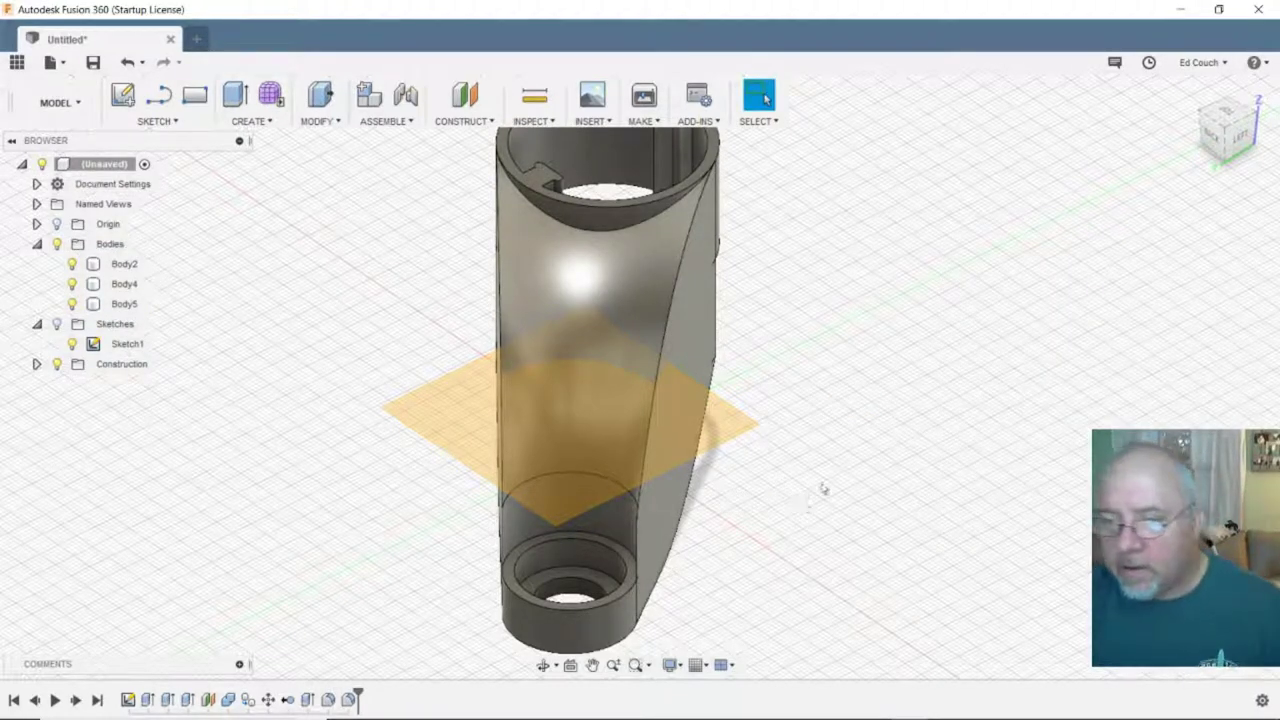
# - Orbit to a tilted front view, select the cylinder's lower edge and show the Modify tools
pyautogui.keyDown('shift'); pyautogui.moveTo(960, 510); pyautogui.dragTo(820, 255, button='middle'); pyautogui.keyUp('shift')
pyautogui.keyDown('shift'); pyautogui.moveTo(714, 417); pyautogui.dragTo(640, 420, button='middle'); pyautogui.keyUp('shift')
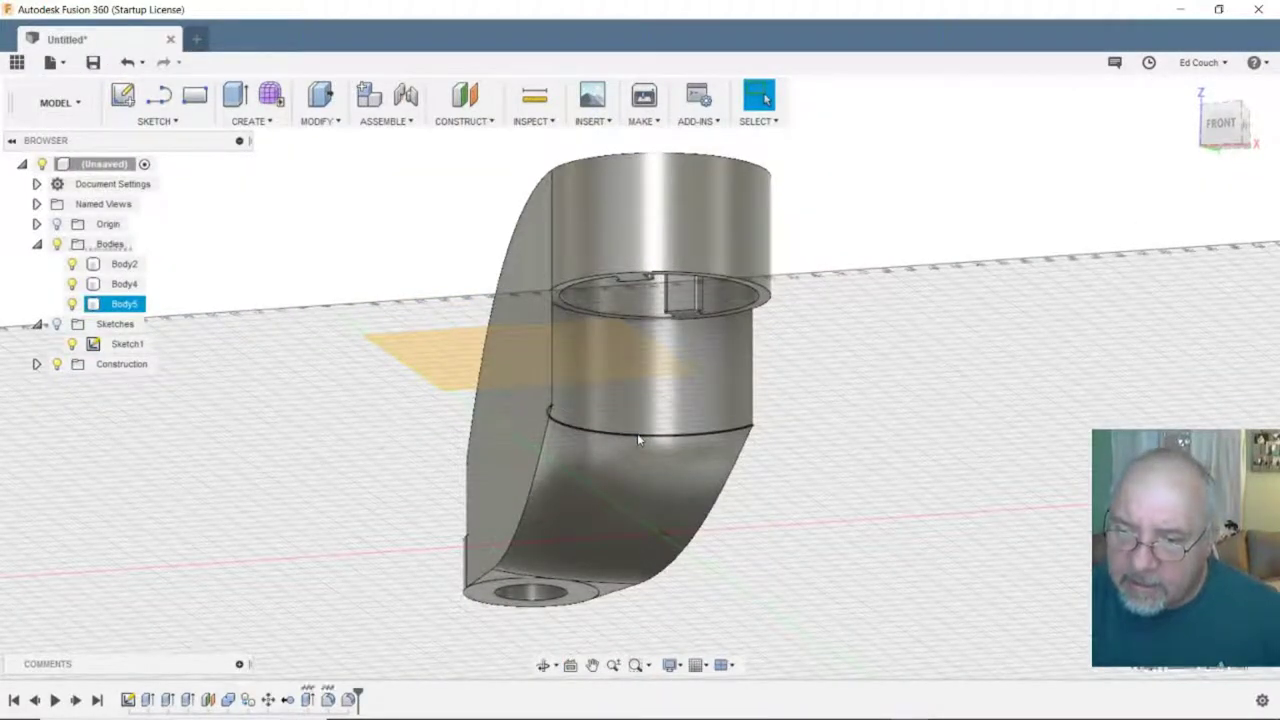
pyautogui.click(637, 433)
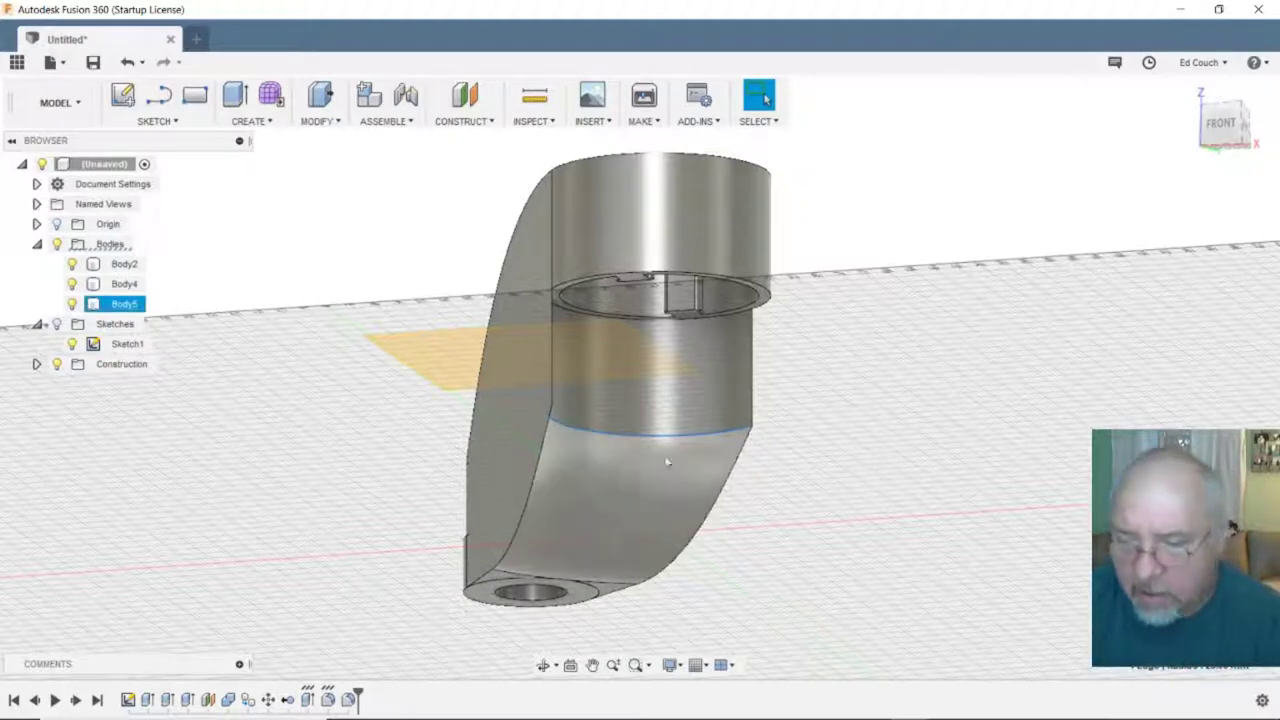
pyautogui.click(316, 120)
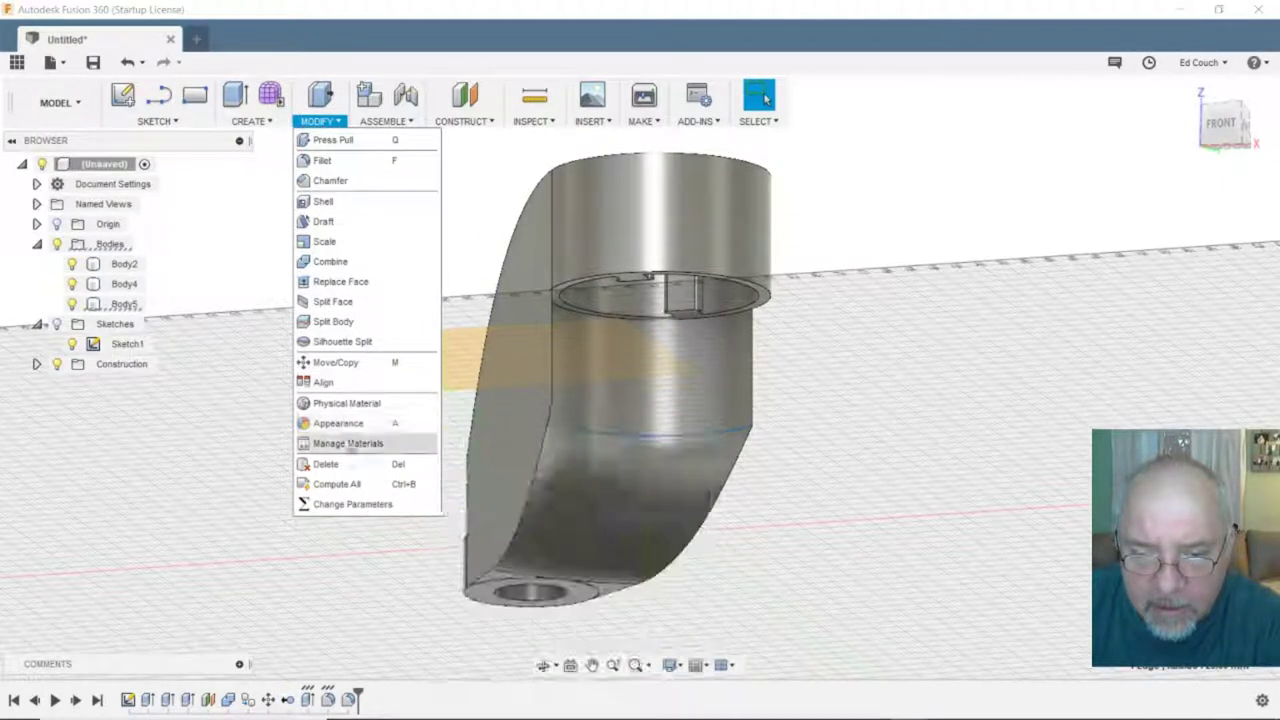
# - Move the holder's cylindrical face with Move/Copy set to individual faces
pyautogui.click(349, 364)
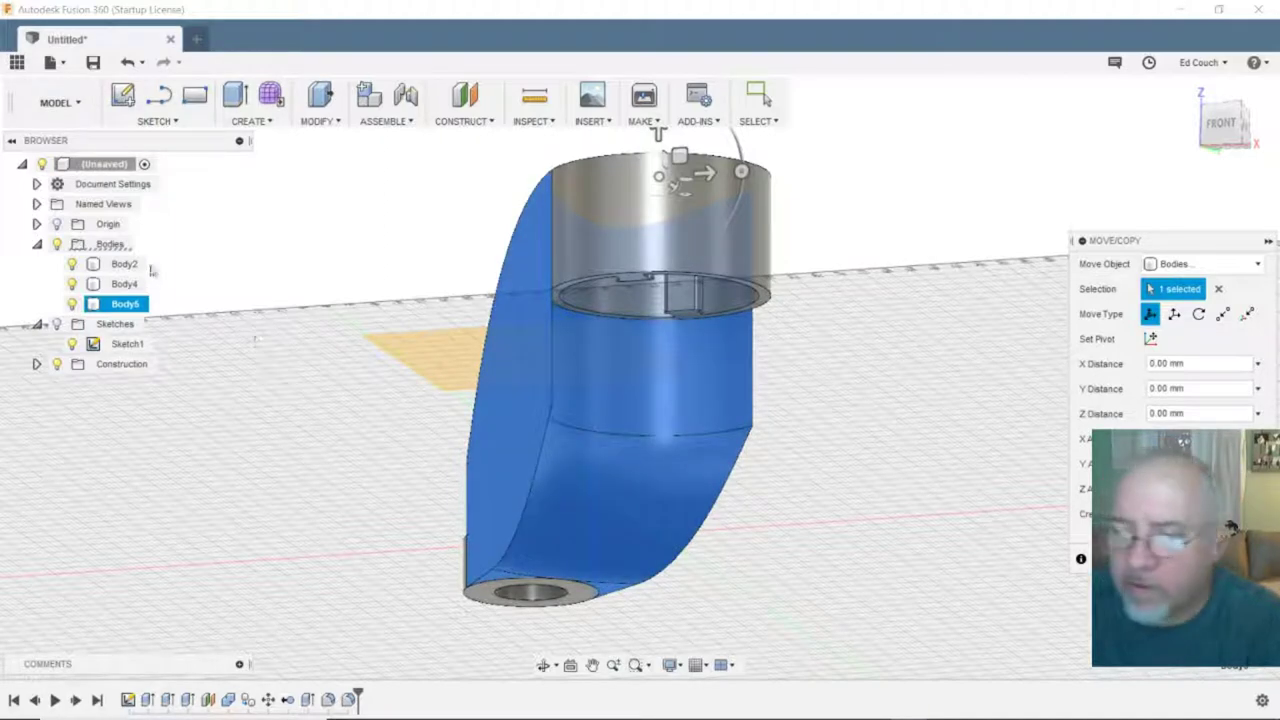
pyautogui.click(1190, 265)
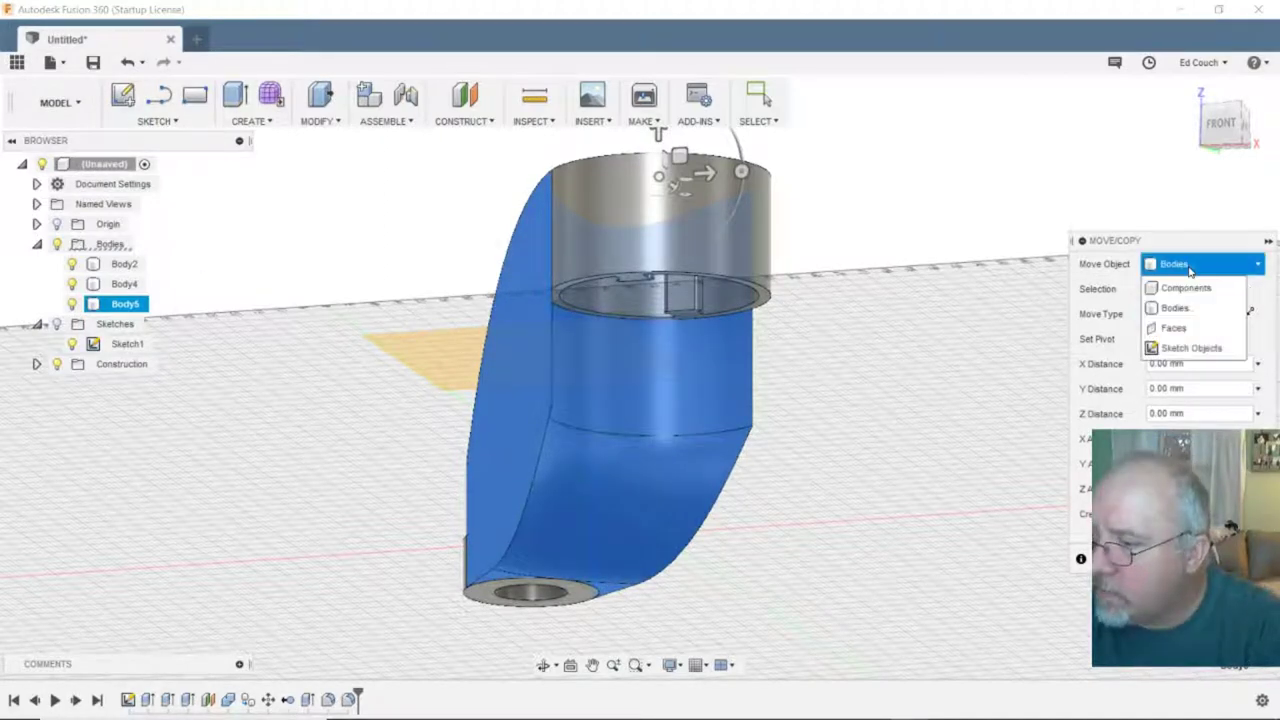
pyautogui.click(1174, 329)
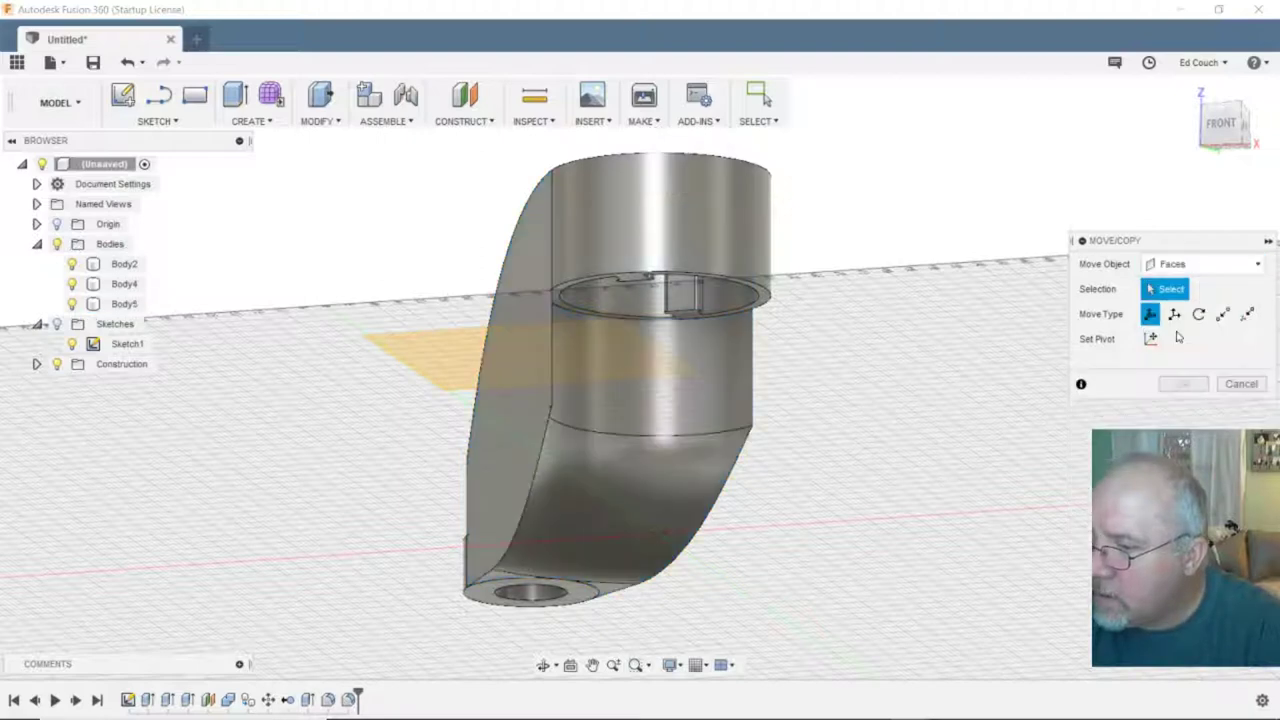
pyautogui.click(646, 438)
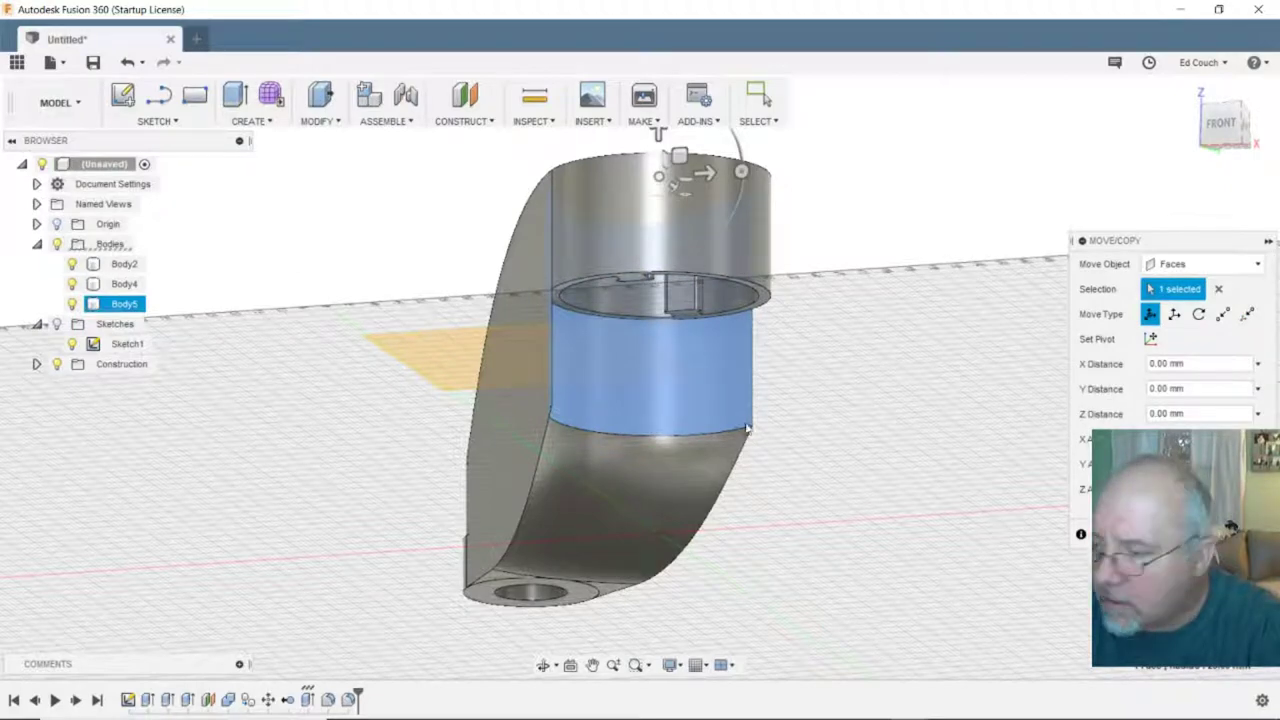
pyautogui.doubleClick(1153, 413)
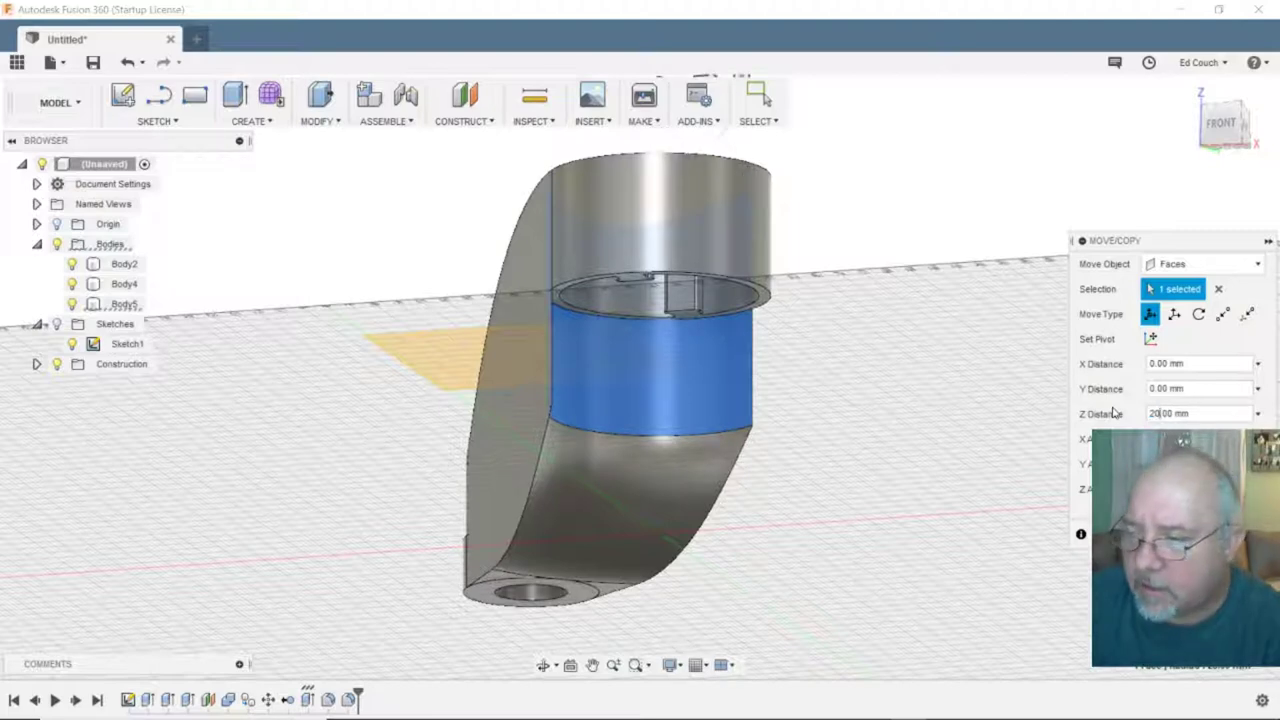
pyautogui.press('Return')
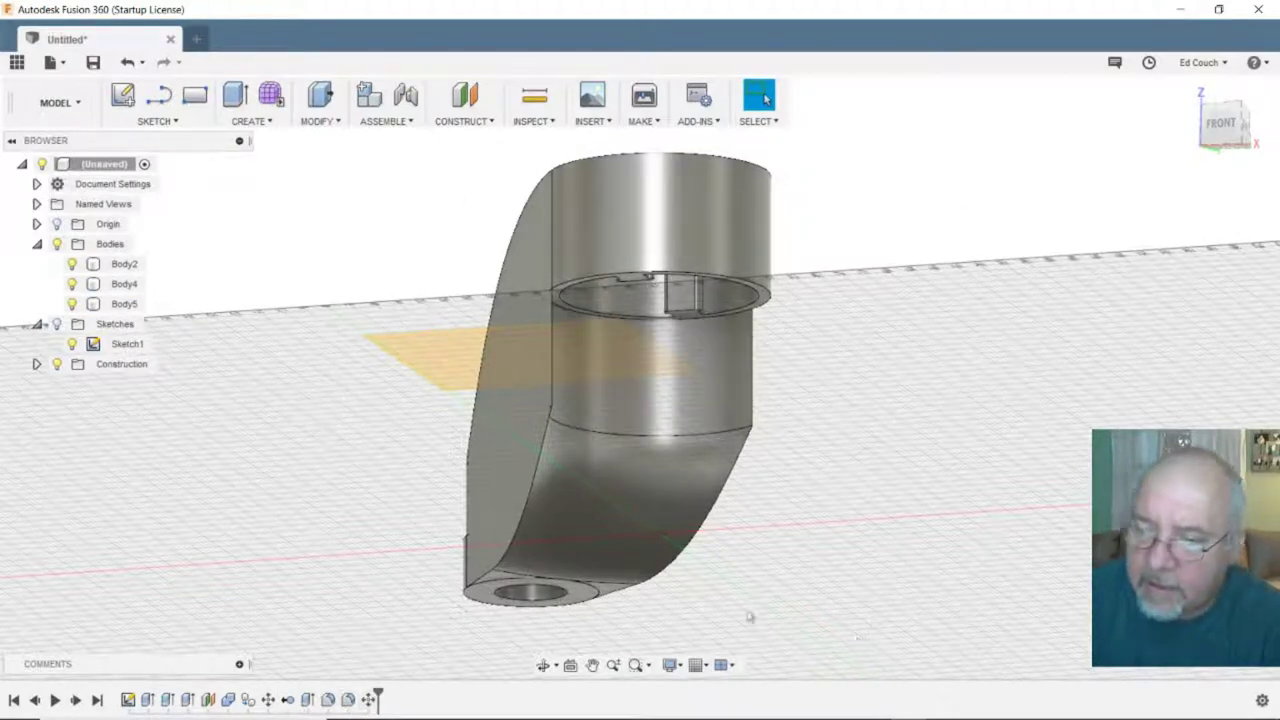
# - Roll the history back before the last feature and bring up its options
pyautogui.keyDown('shift'); pyautogui.moveTo(826, 428); pyautogui.dragTo(694, 508, button='middle'); pyautogui.keyUp('shift')
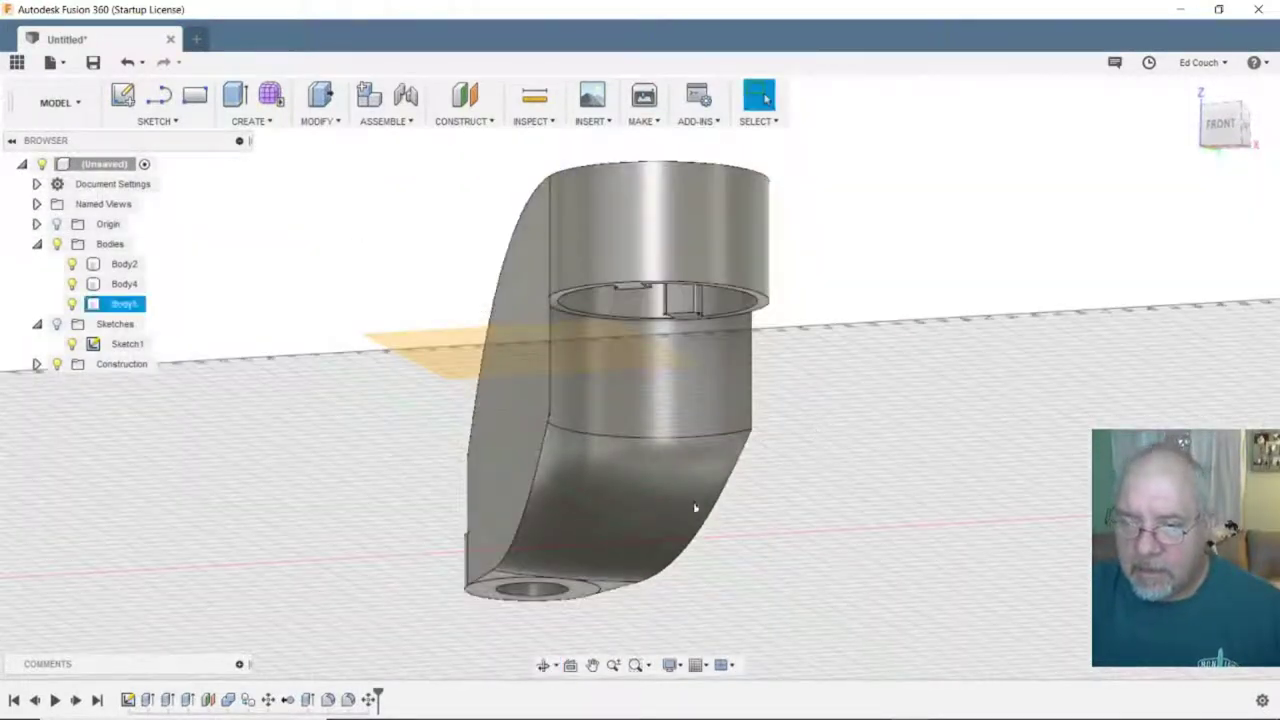
pyautogui.moveTo(377, 697)
pyautogui.mouseDown()
pyautogui.moveTo(357, 697)
pyautogui.moveTo(368, 705)
pyautogui.mouseUp()
pyautogui.rightClick(368, 705)
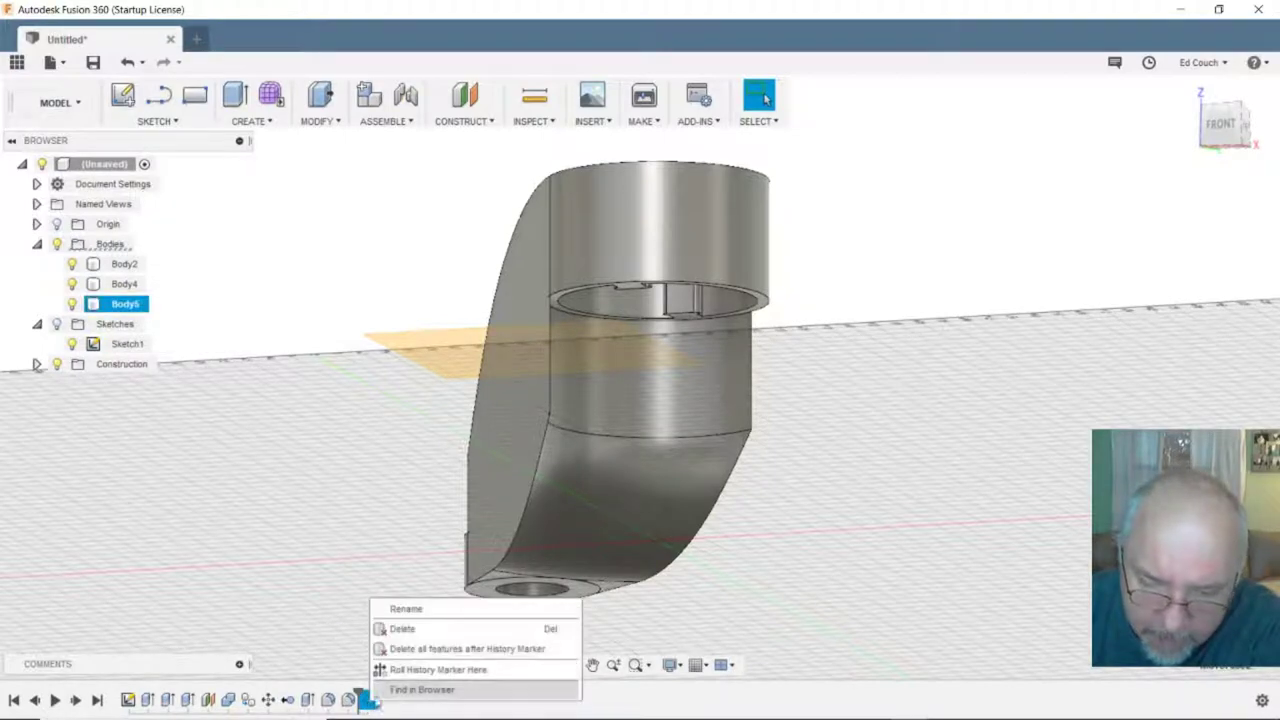
# - Delete the rolled-back feature, re-inspect the model from front and angled views, and select Body5
pyautogui.click(403, 629)
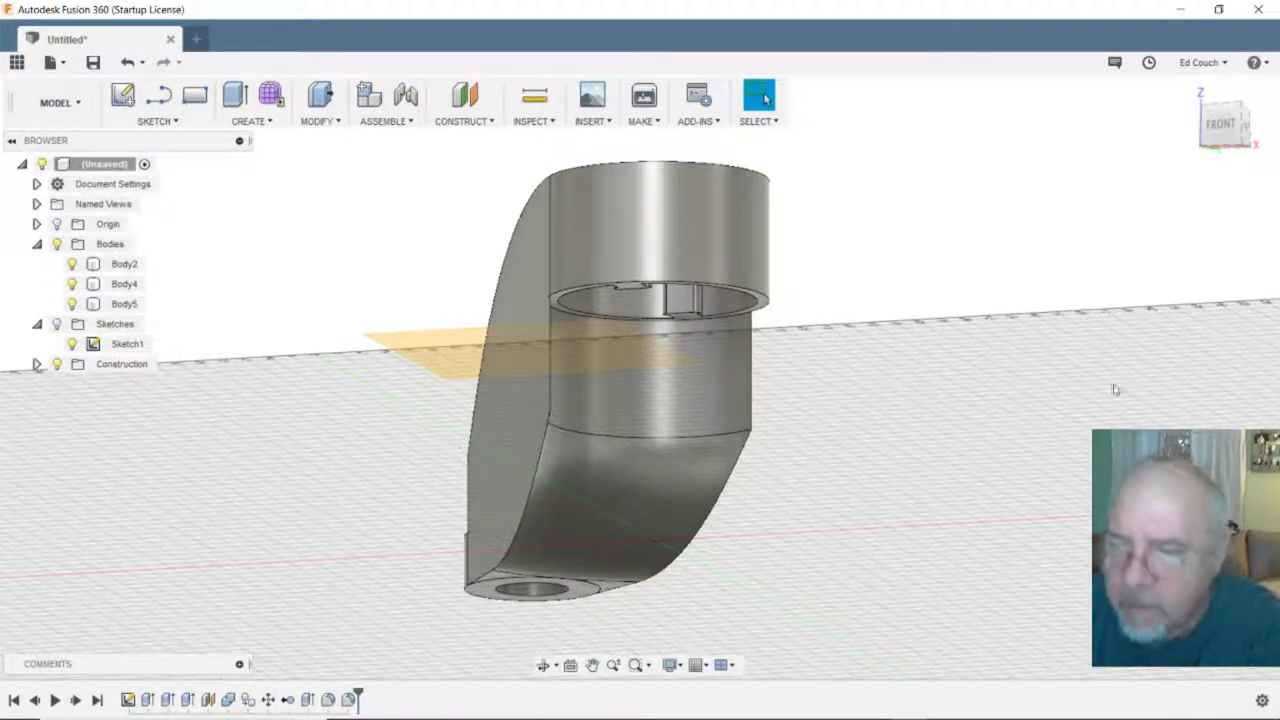
pyautogui.click(1222, 124)
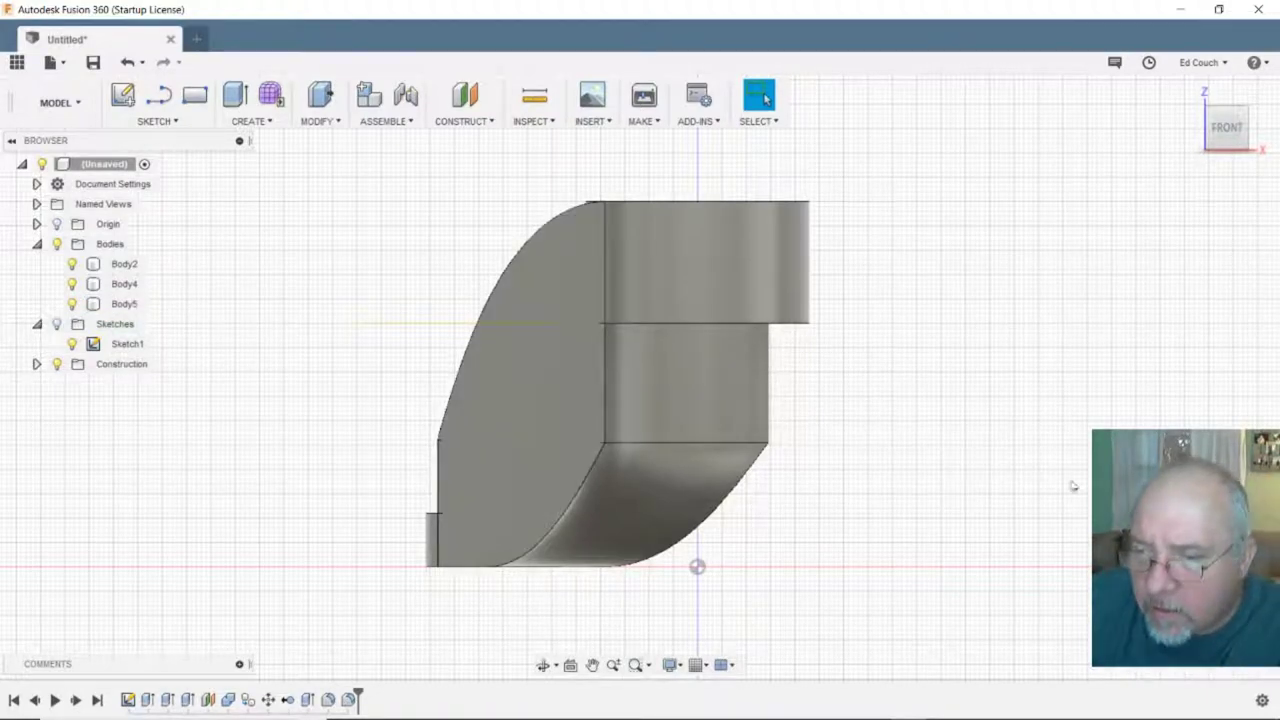
pyautogui.press('F2')
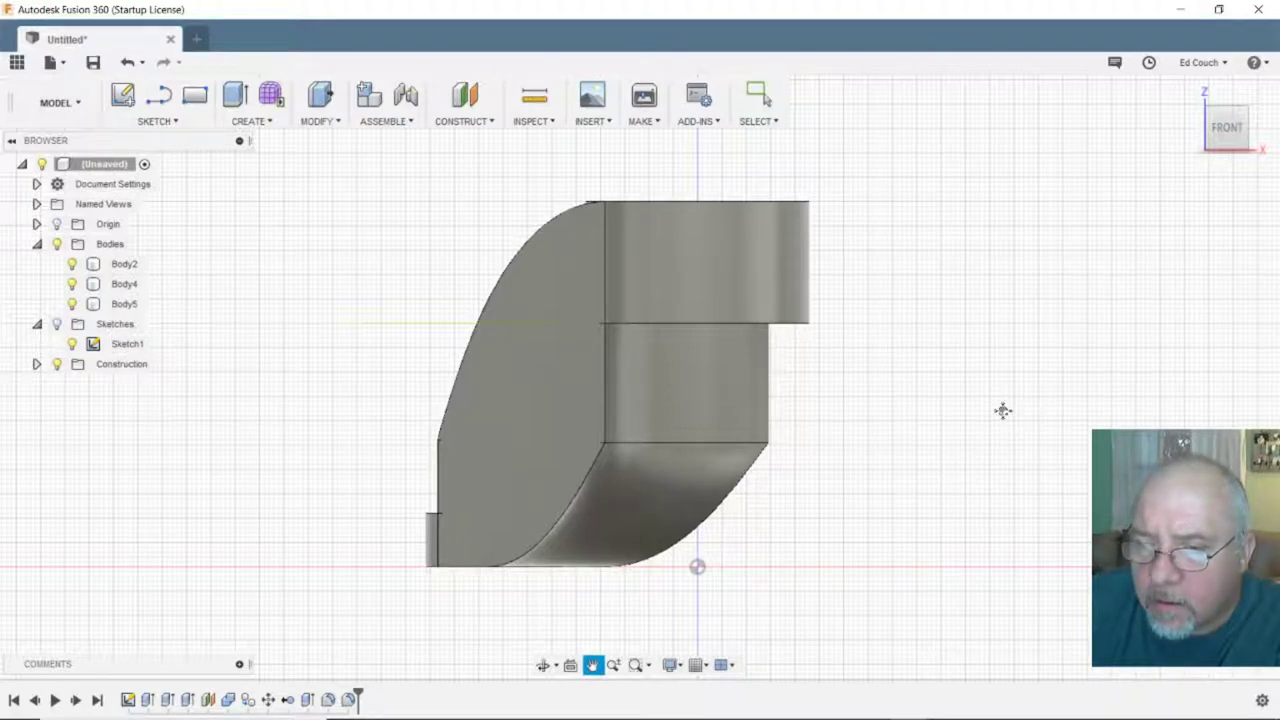
pyautogui.moveTo(1003, 410); pyautogui.dragTo(980, 409)
pyautogui.press('Escape')
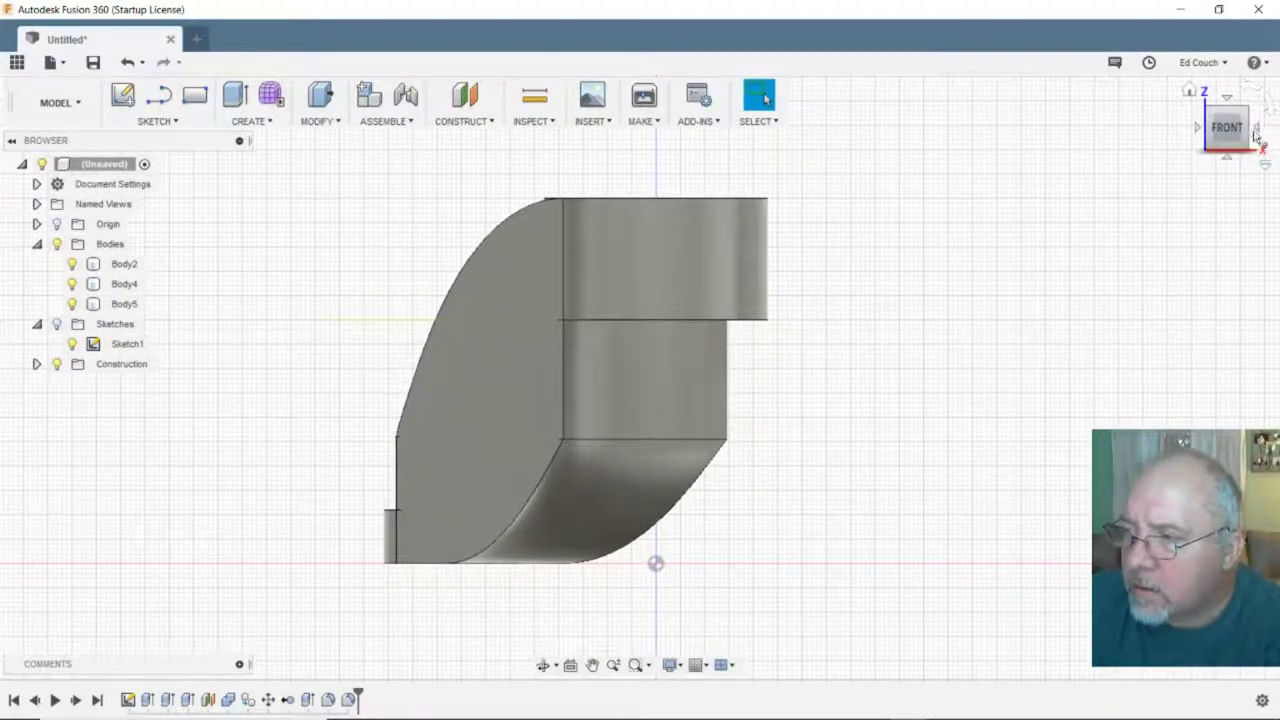
pyautogui.press('F4')
pyautogui.moveTo(1143, 334); pyautogui.dragTo(924, 346)
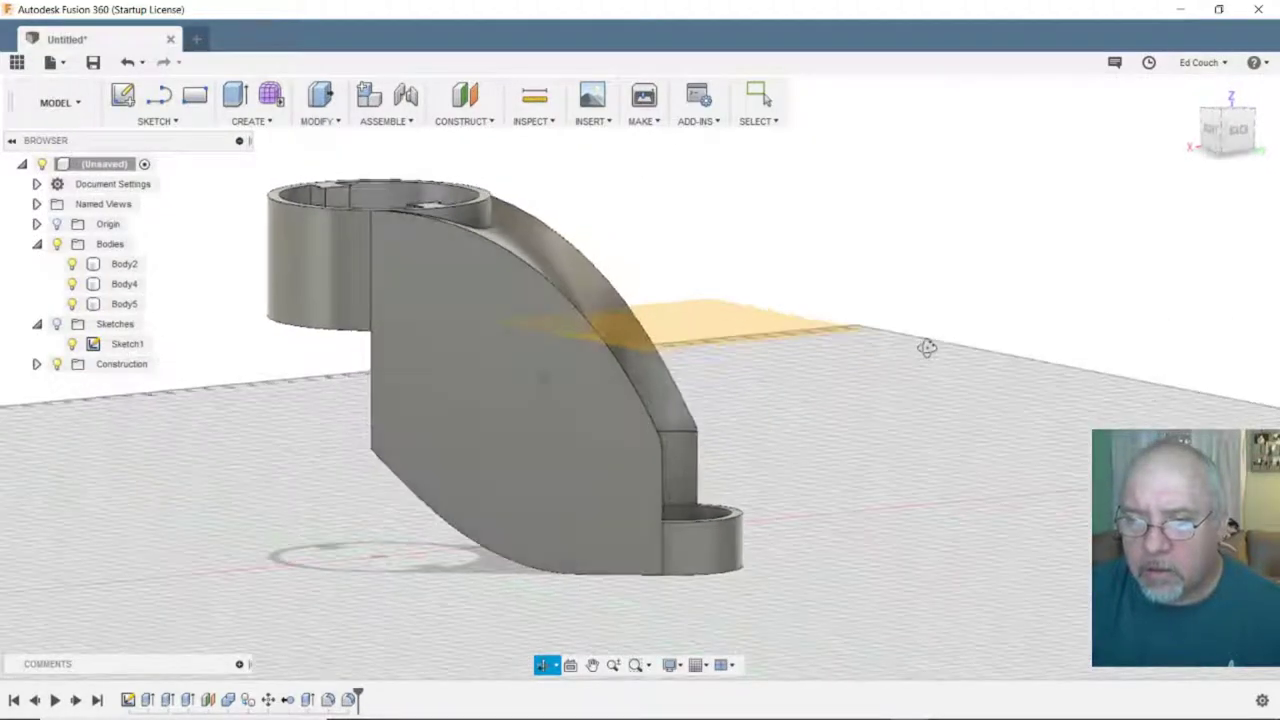
pyautogui.press('Escape')
pyautogui.click(420, 226)
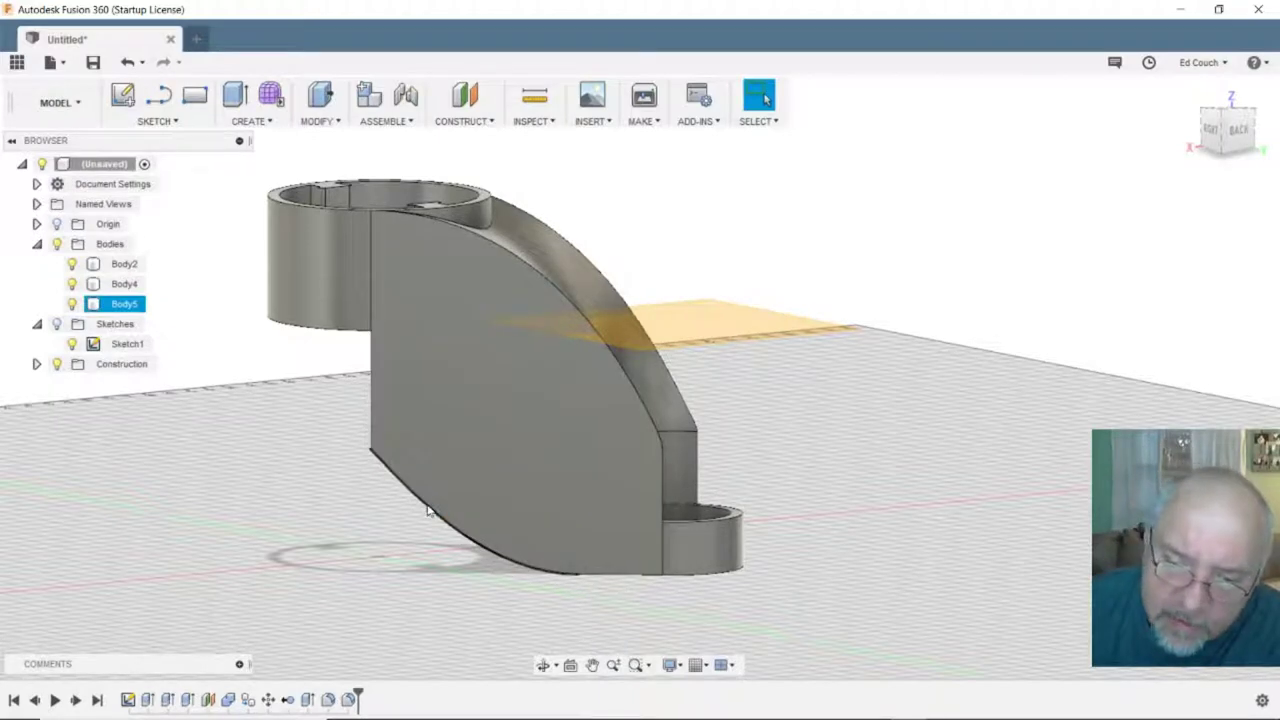
pyautogui.click(428, 510)
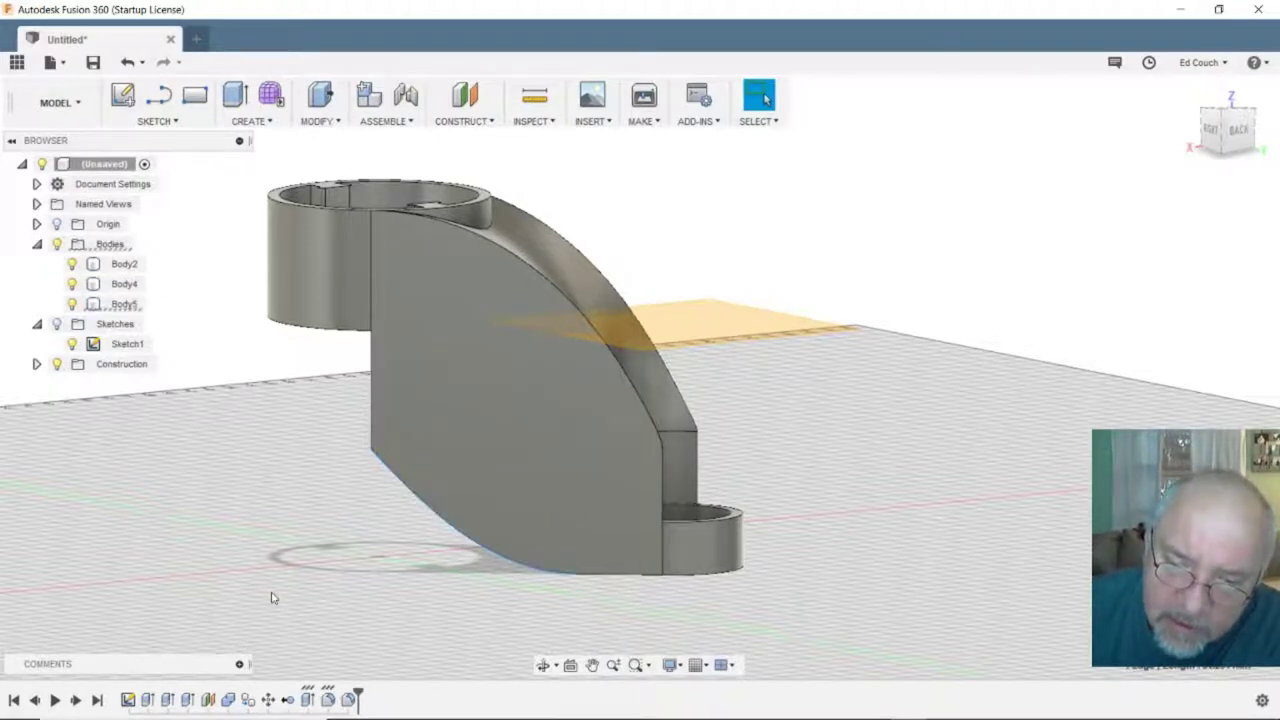
pyautogui.press('f')
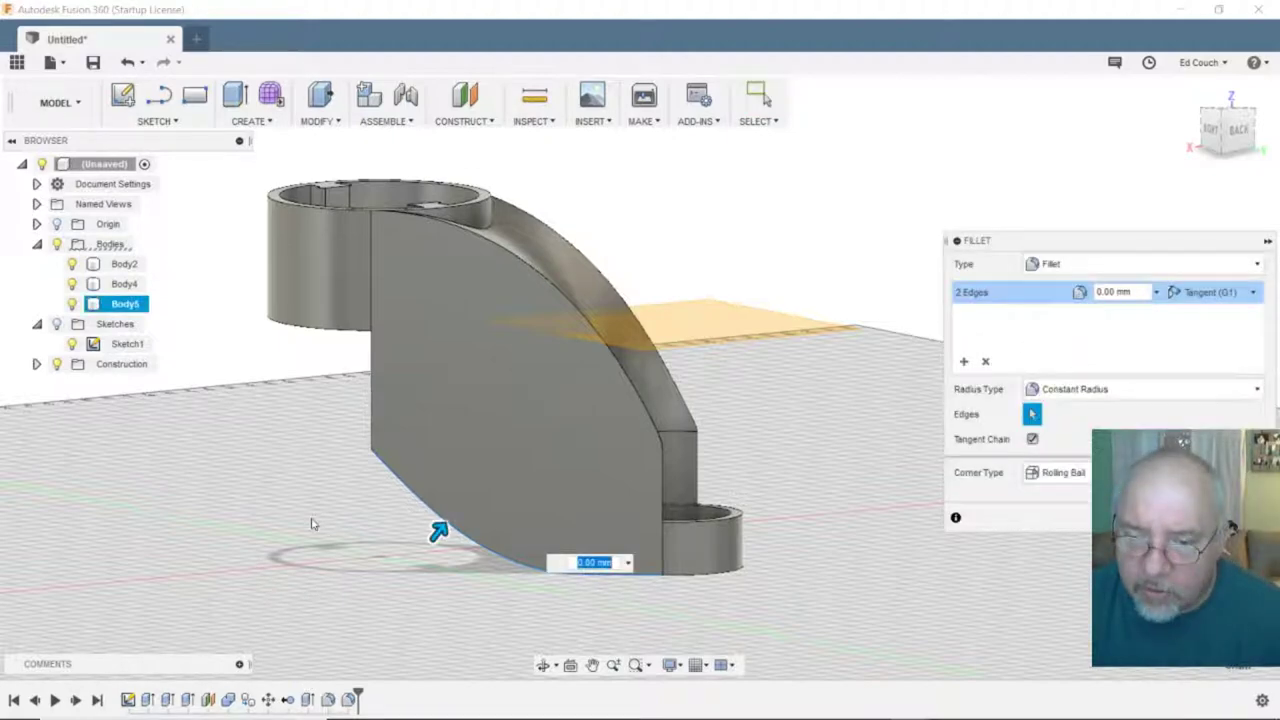
pyautogui.moveTo(440, 530); pyautogui.dragTo(491, 460)
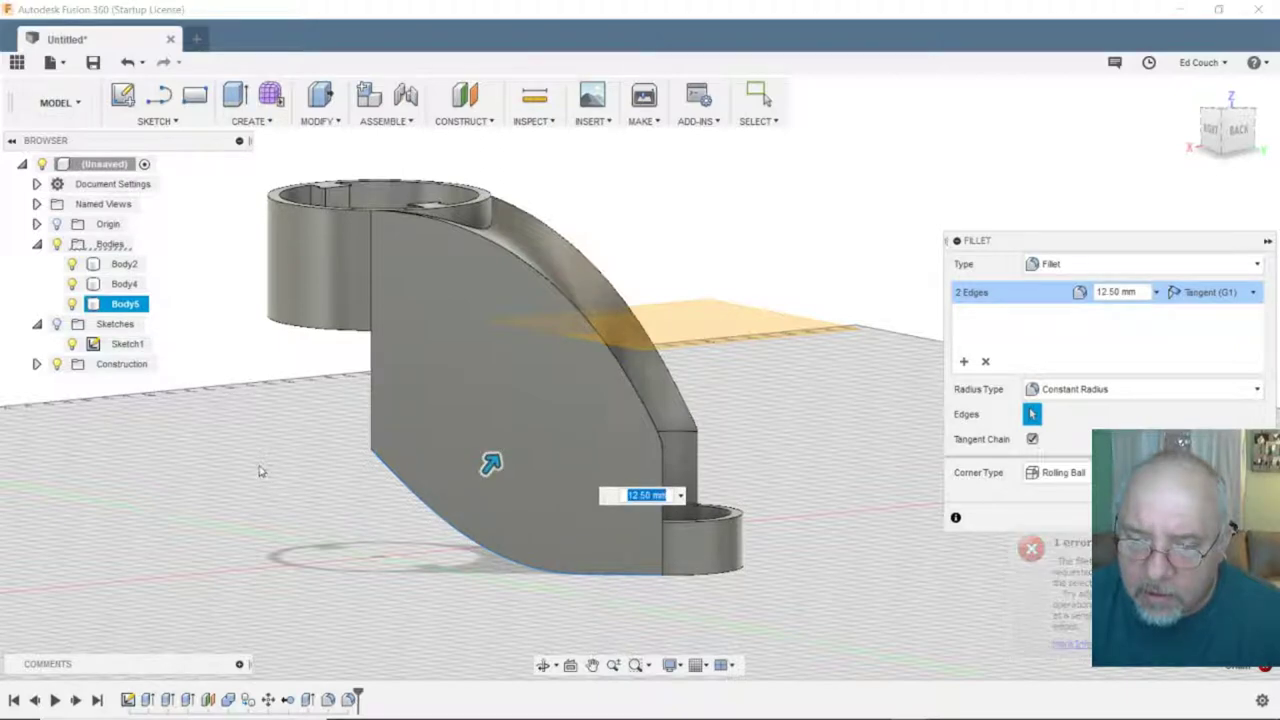
pyautogui.keyDown('shift'); pyautogui.moveTo(280, 466); pyautogui.dragTo(380, 429, button='middle'); pyautogui.keyUp('shift')
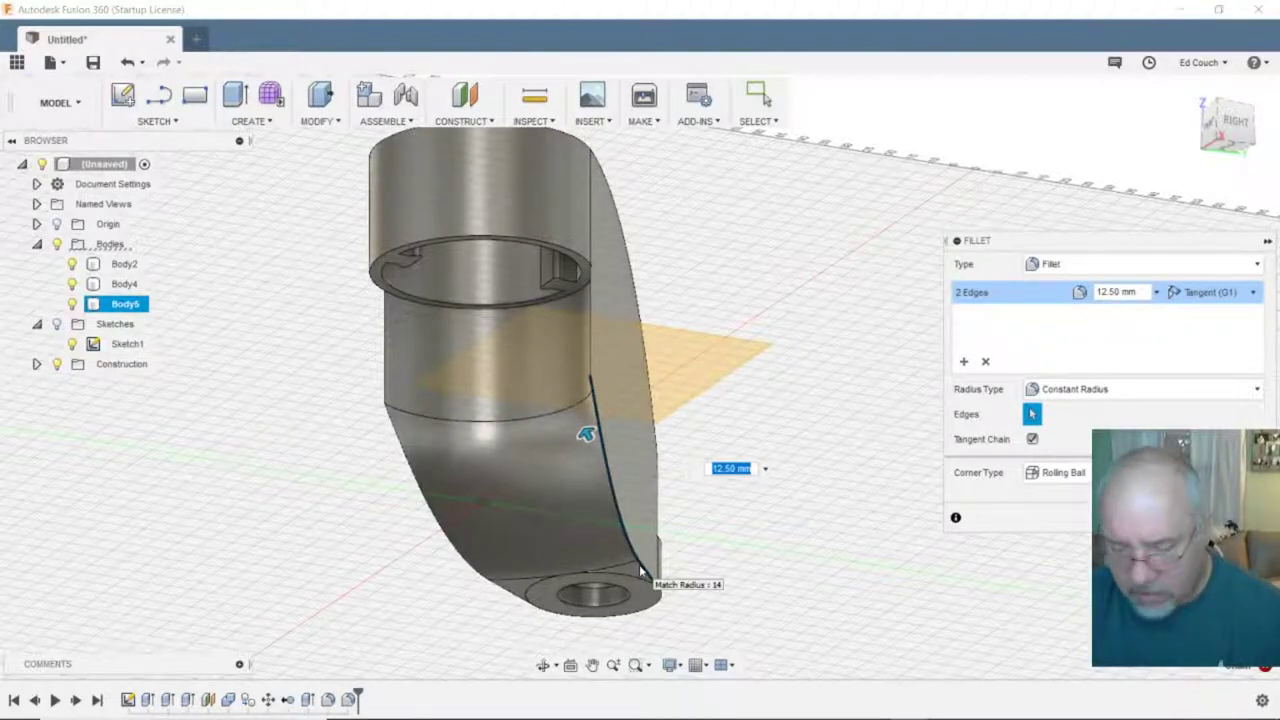
pyautogui.press('Return')
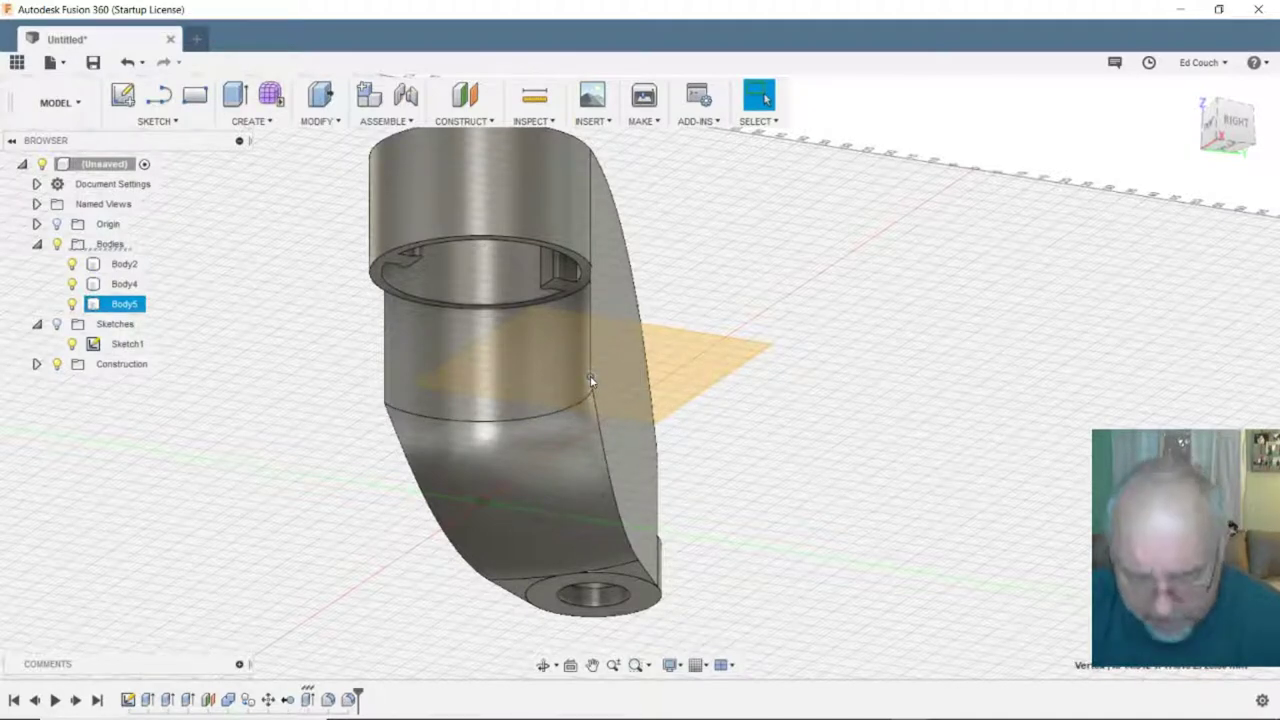
pyautogui.press('f')
pyautogui.moveTo(587, 381); pyautogui.dragTo(554, 406)
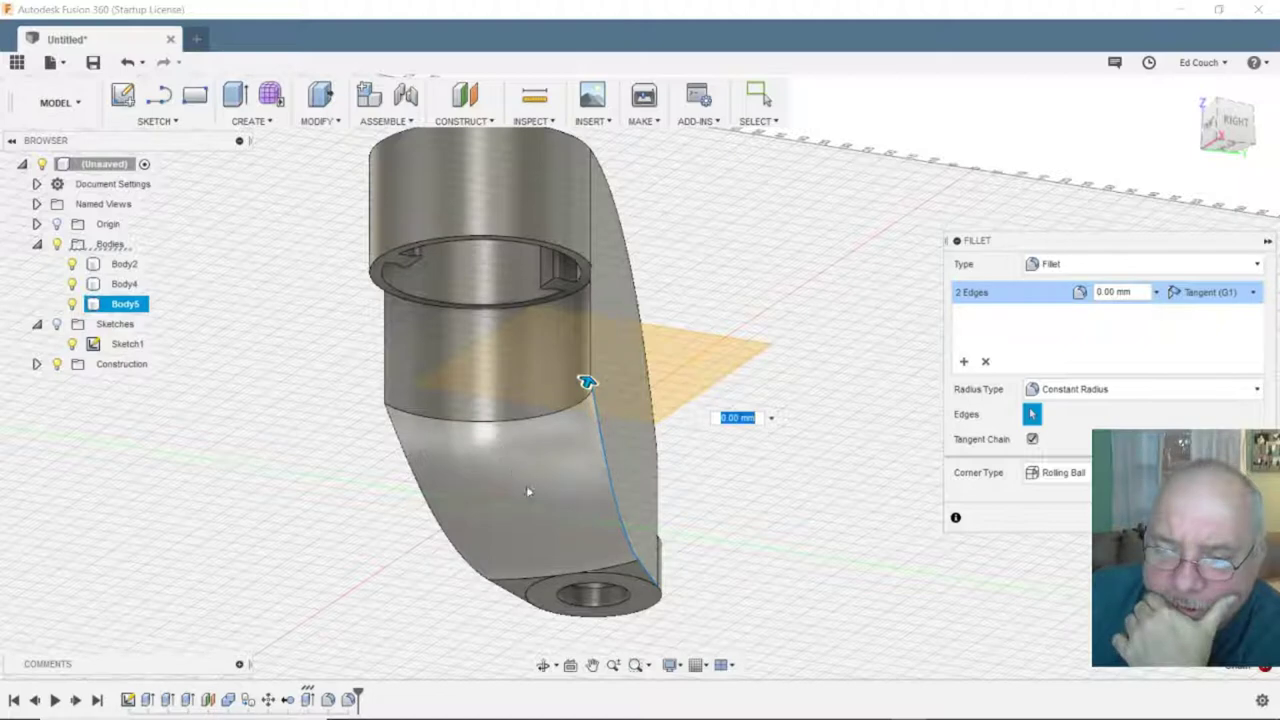
pyautogui.write('25.5')
pyautogui.press('Return')
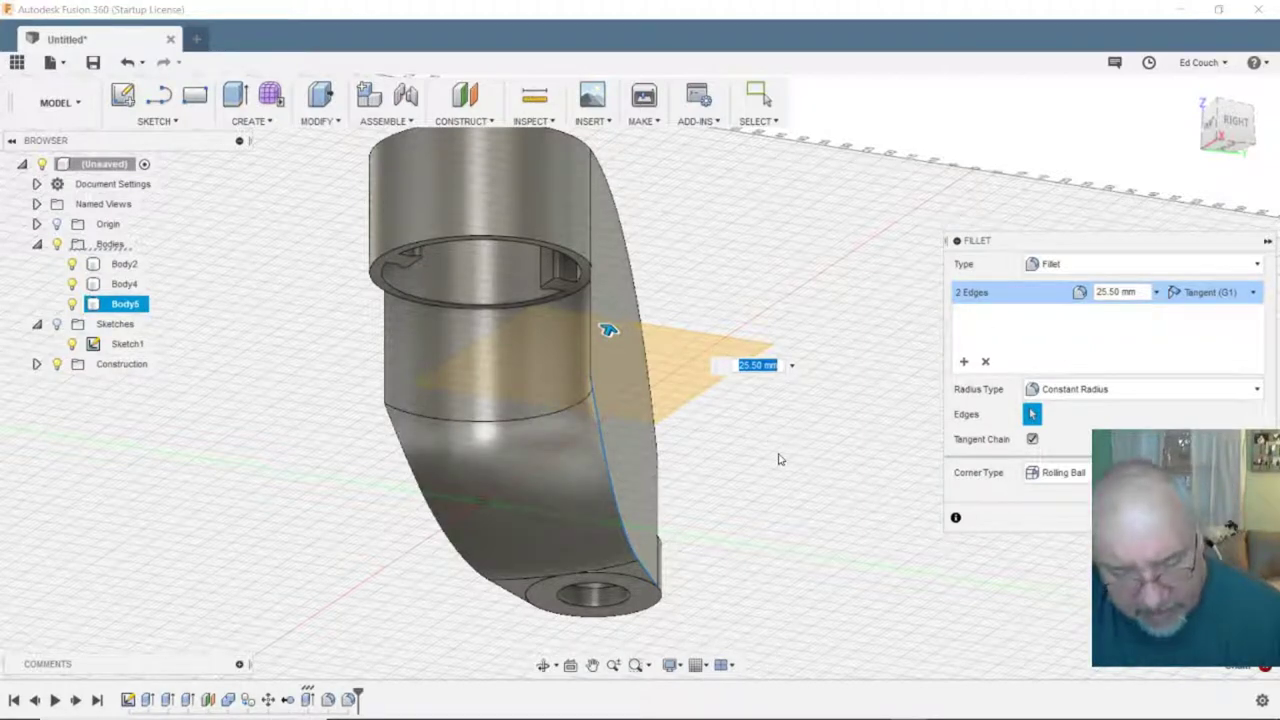
pyautogui.press('Escape')
pyautogui.click(506, 489)
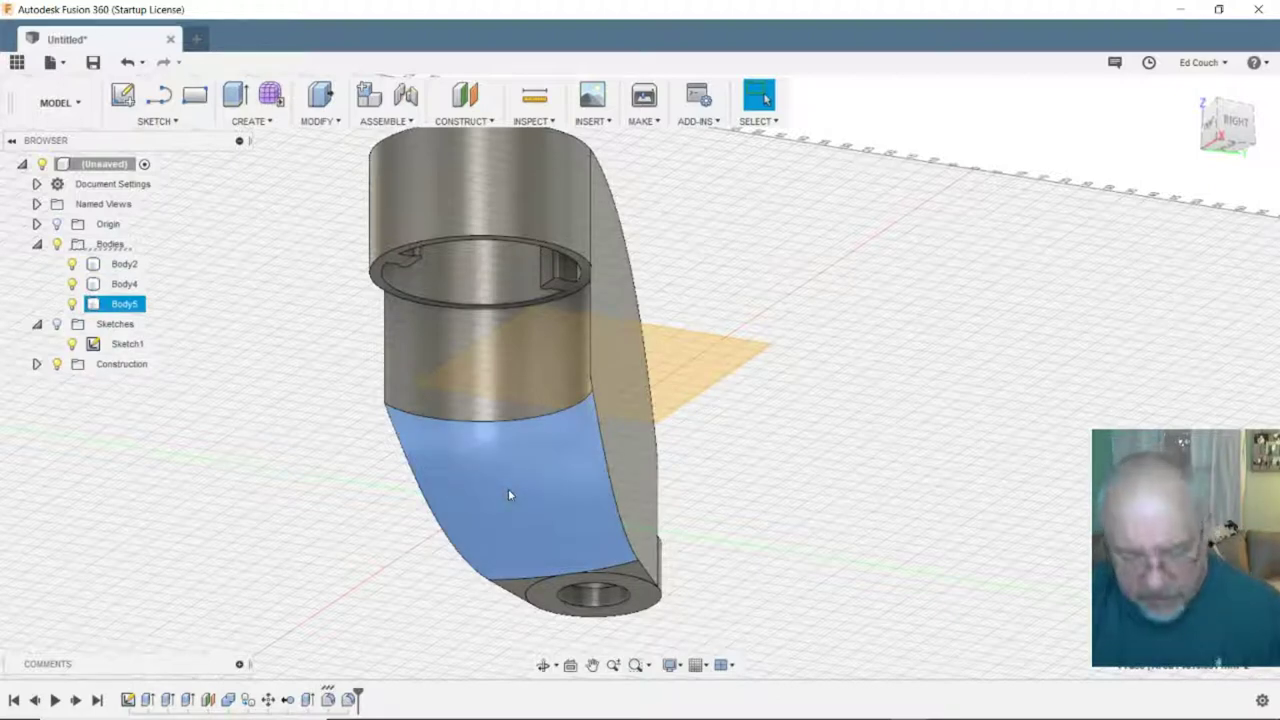
# - Offset the arm's lower curved face with Press Pull, trying 38.5 mm and settling on a 42 mm radius
pyautogui.press('q')
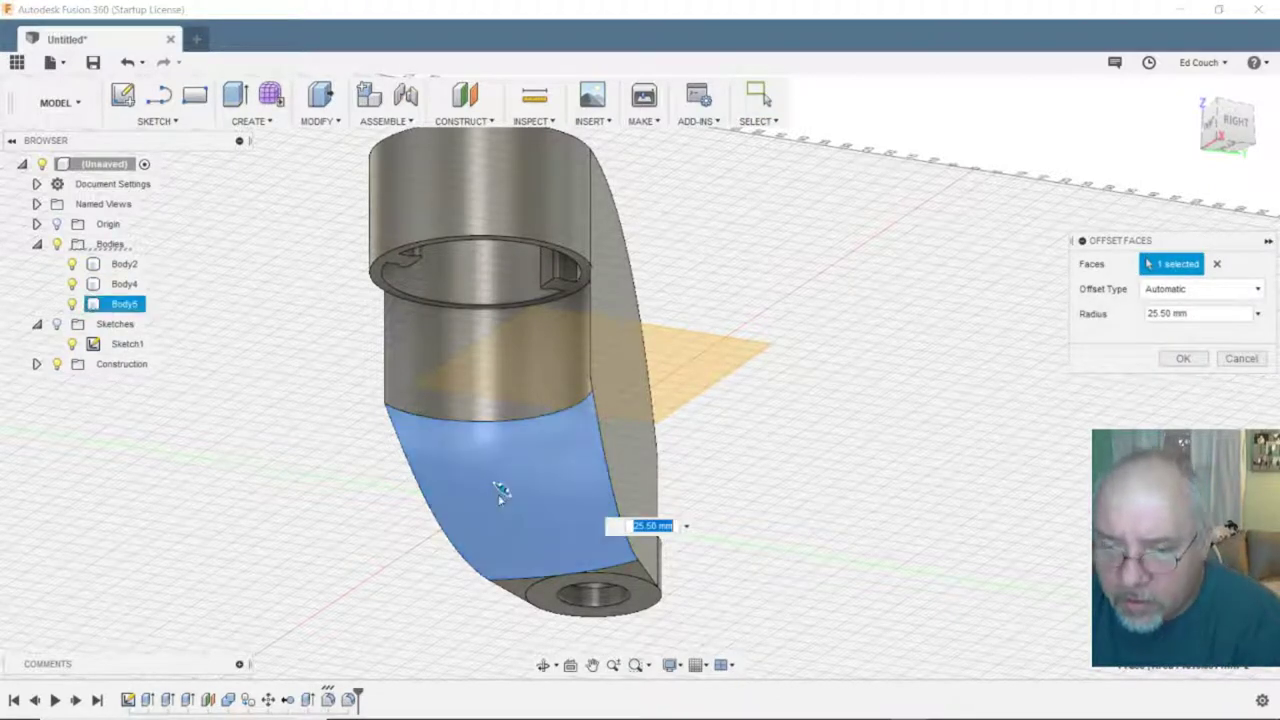
pyautogui.moveTo(502, 487)
pyautogui.mouseDown()
pyautogui.moveTo(503, 452)
pyautogui.moveTo(500, 491)
pyautogui.mouseUp()
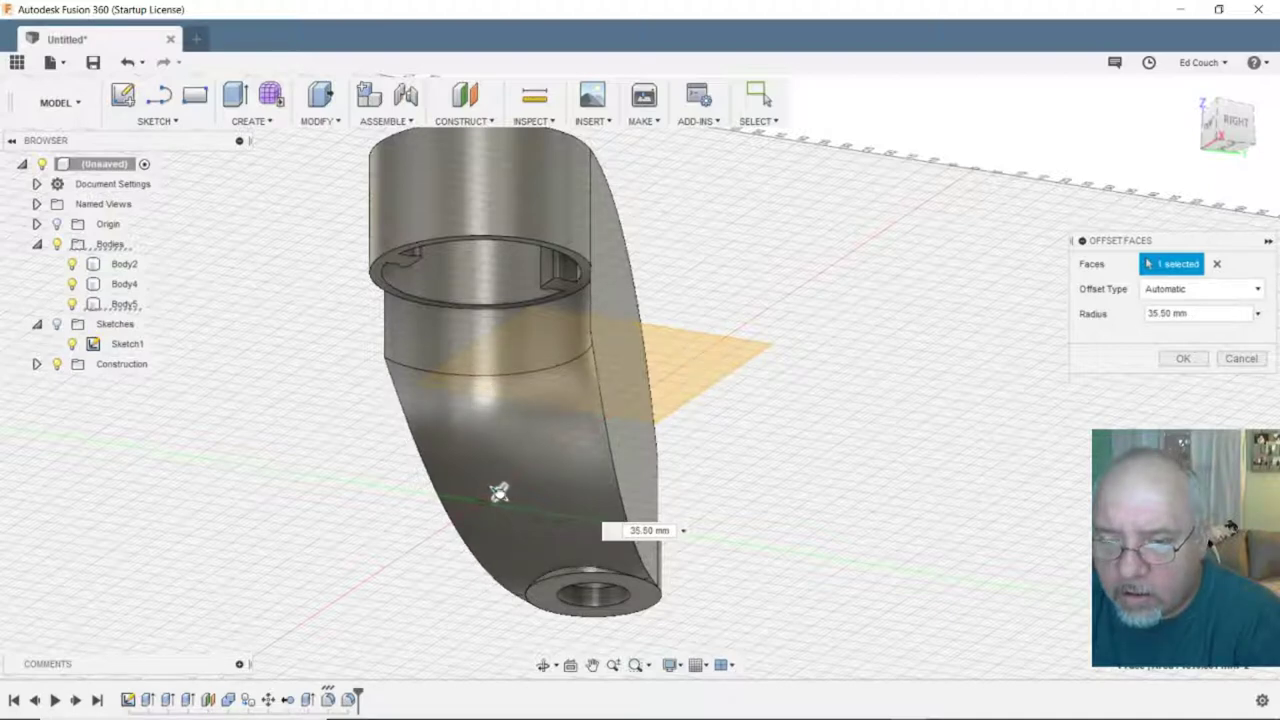
pyautogui.moveTo(499, 492); pyautogui.dragTo(499, 492)
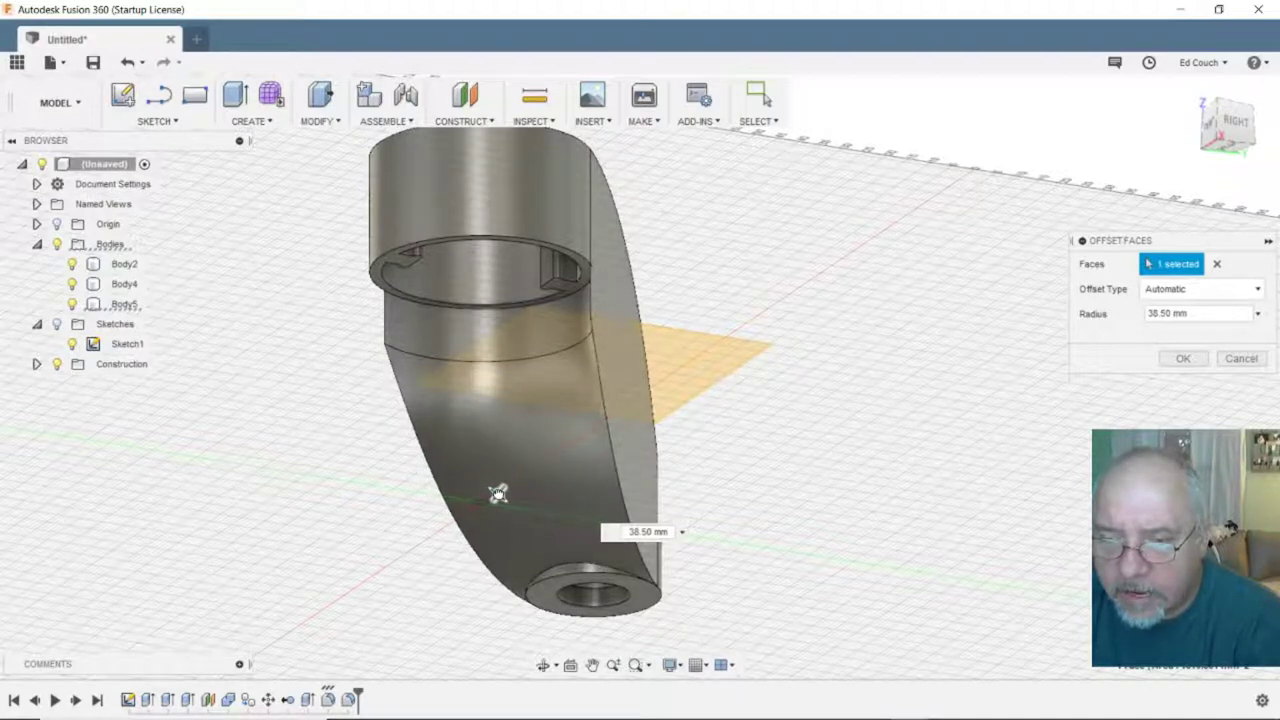
pyautogui.moveTo(499, 492); pyautogui.dragTo(499, 492)
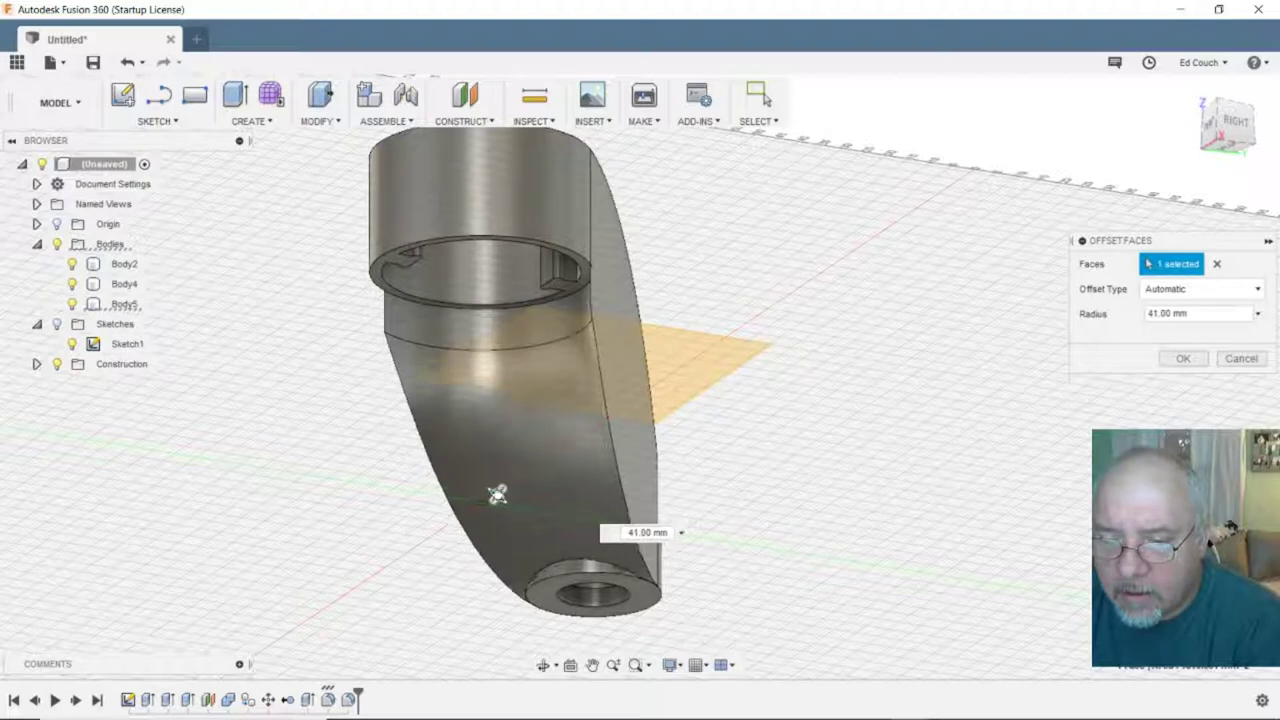
pyautogui.press('Up')
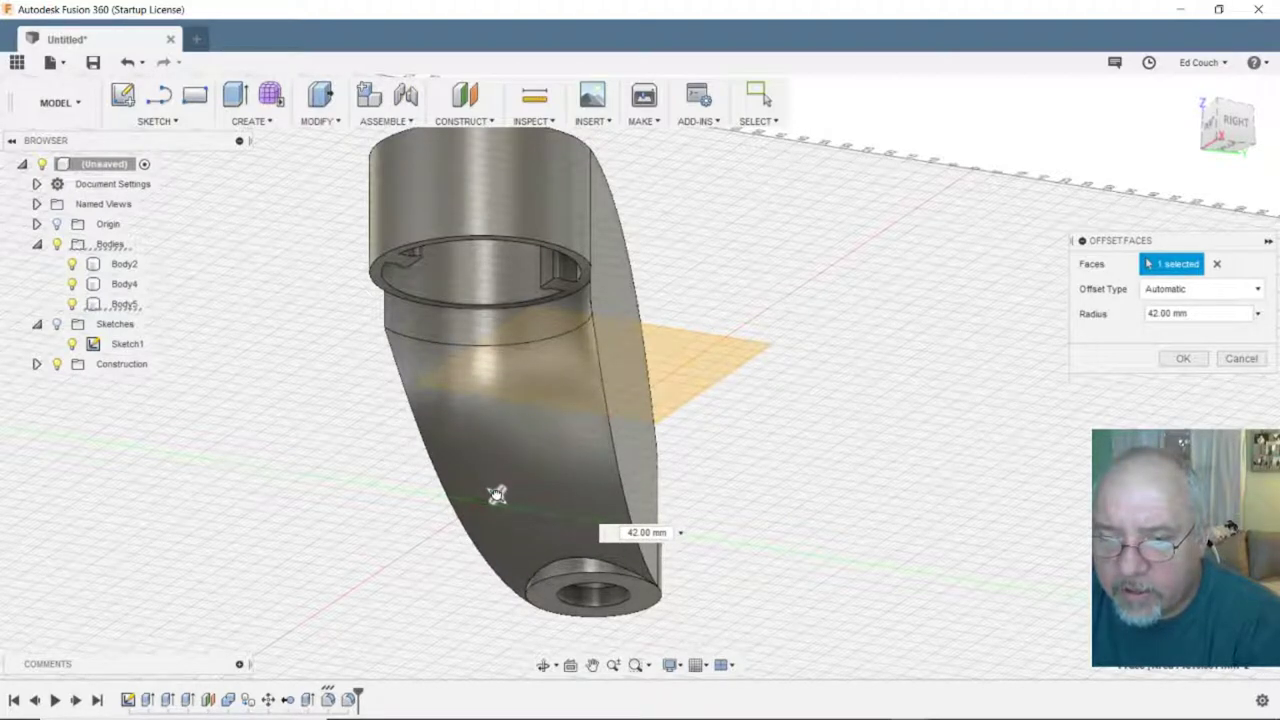
pyautogui.write('38.5')
pyautogui.press('Tab')
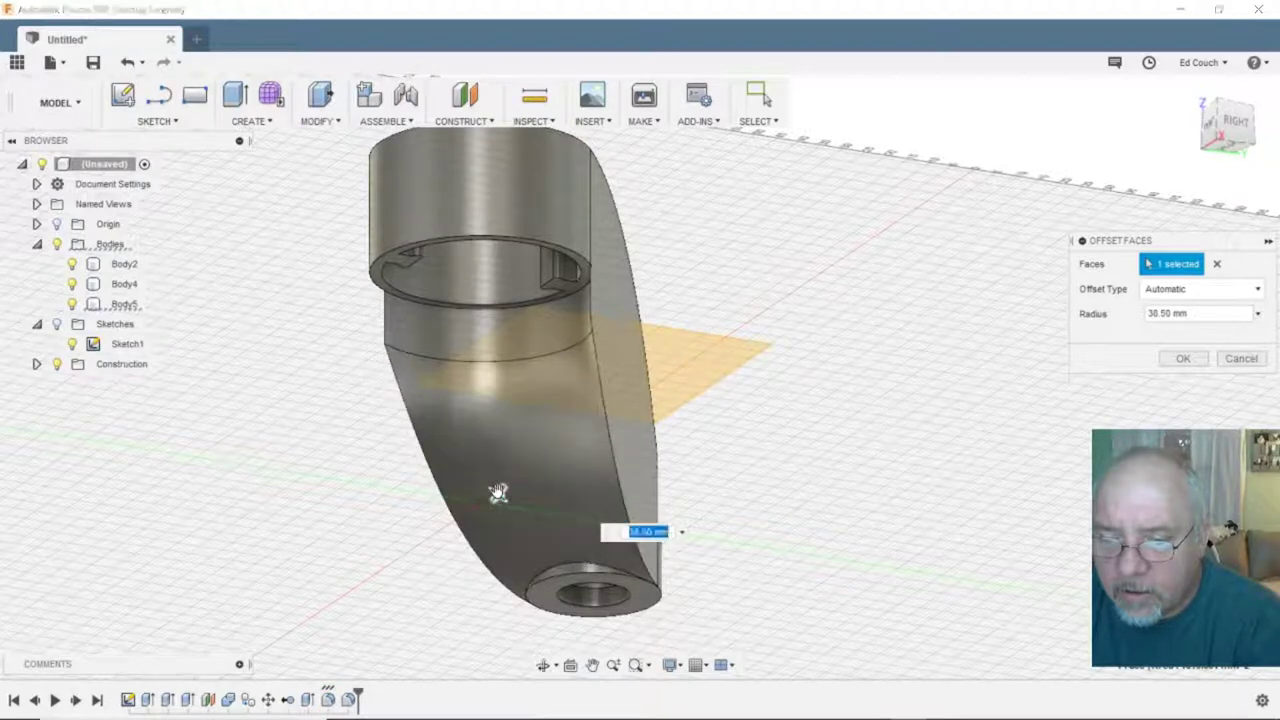
pyautogui.write('42.5')
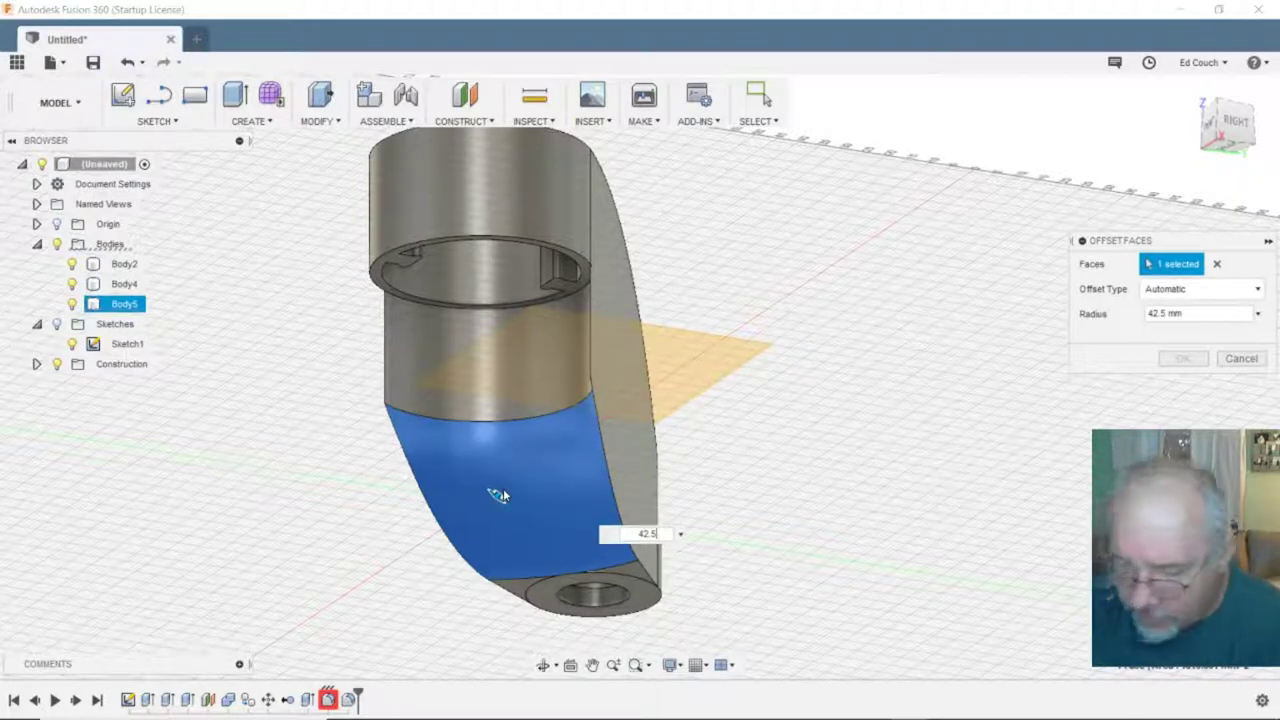
pyautogui.press('BackSpace')
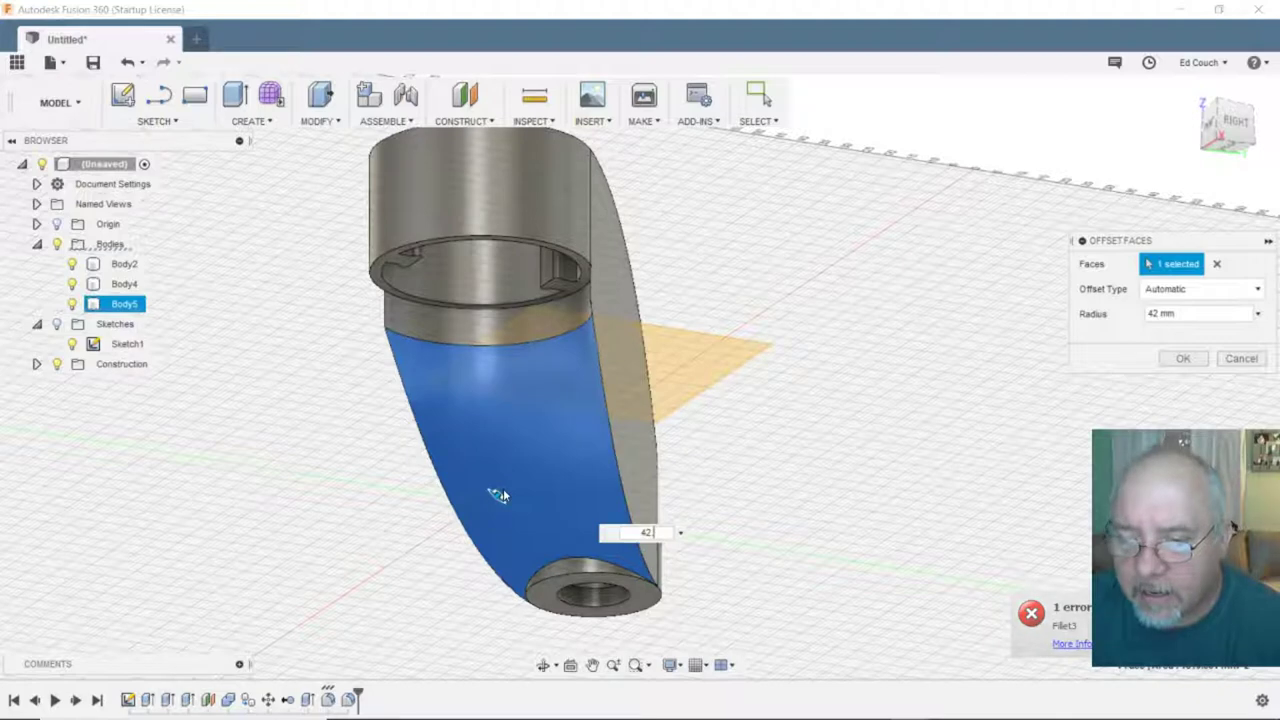
pyautogui.press('Escape')
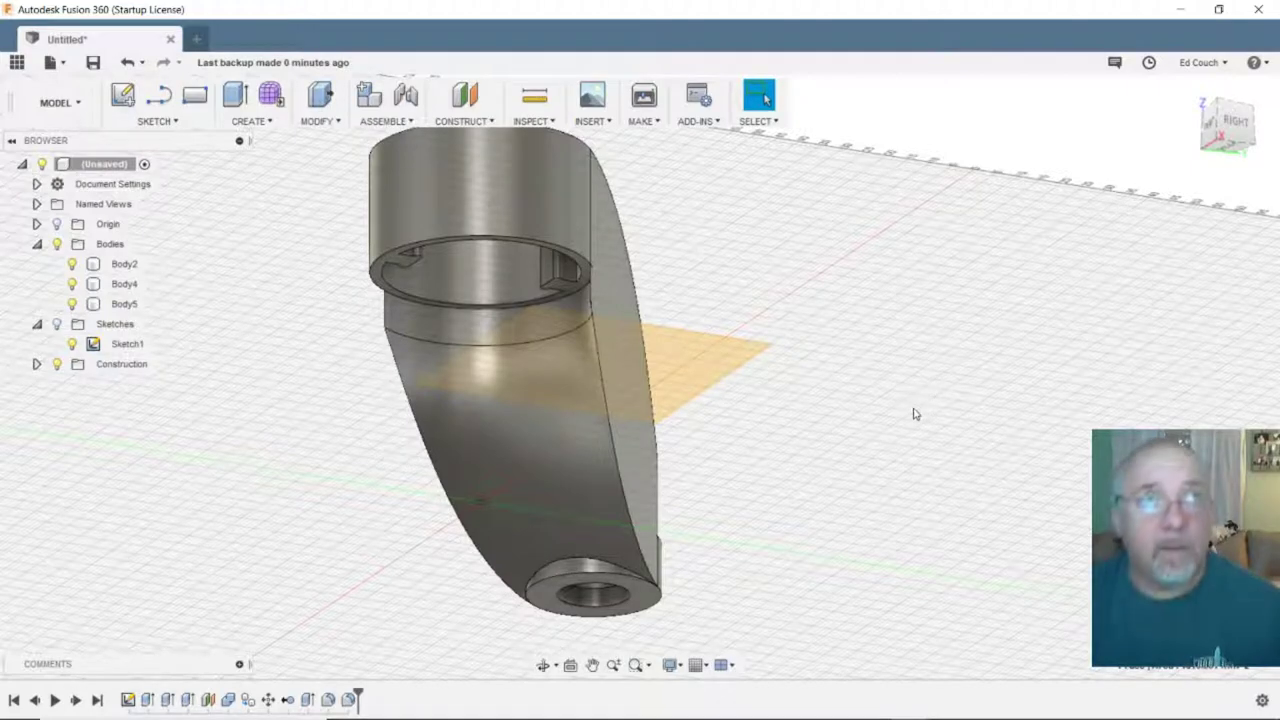
pyautogui.keyDown('shift'); pyautogui.moveTo(908, 414); pyautogui.dragTo(734, 557, button='middle'); pyautogui.keyUp('shift')
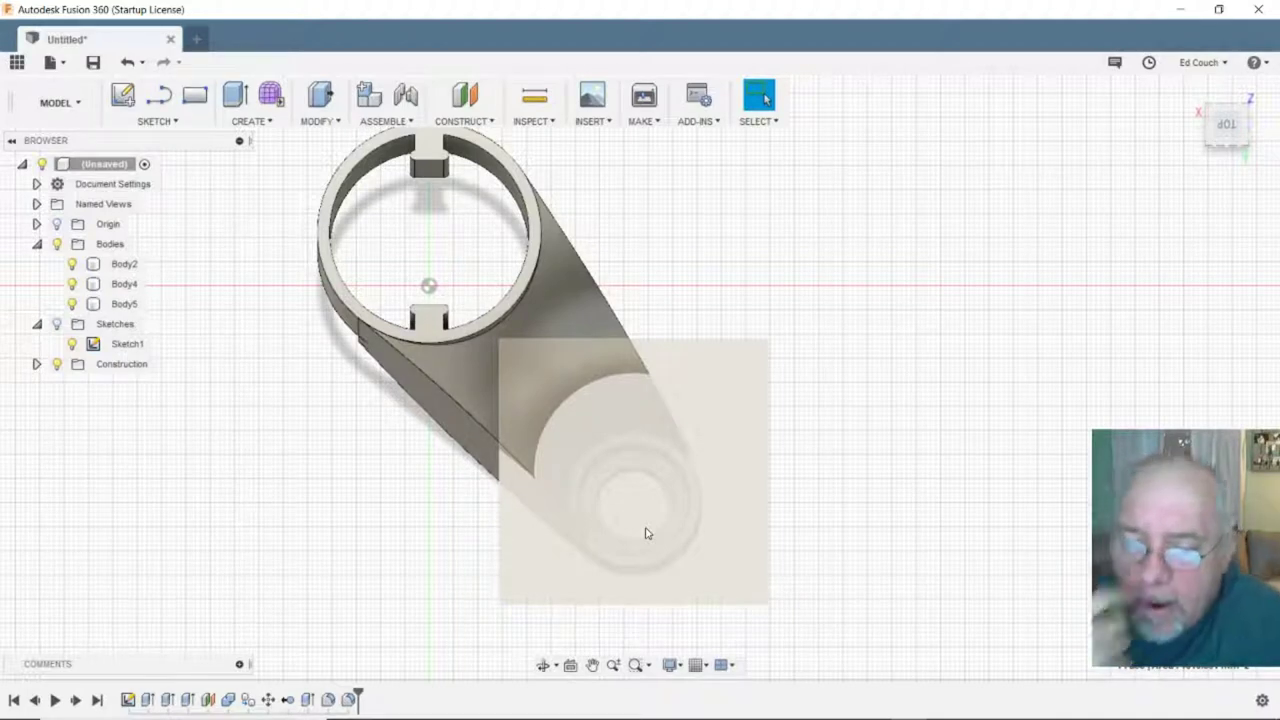
pyautogui.moveTo(929, 503); pyautogui.dragTo(918, 379, button='middle')
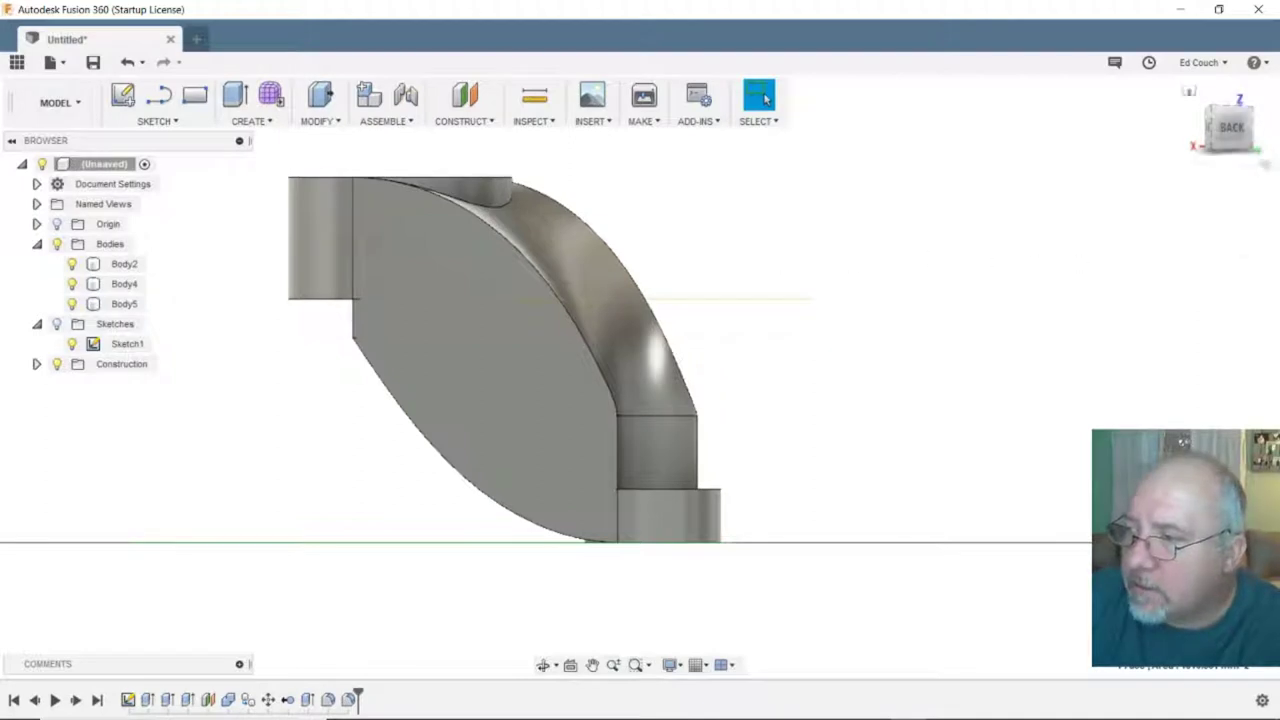
pyautogui.click(1232, 130)
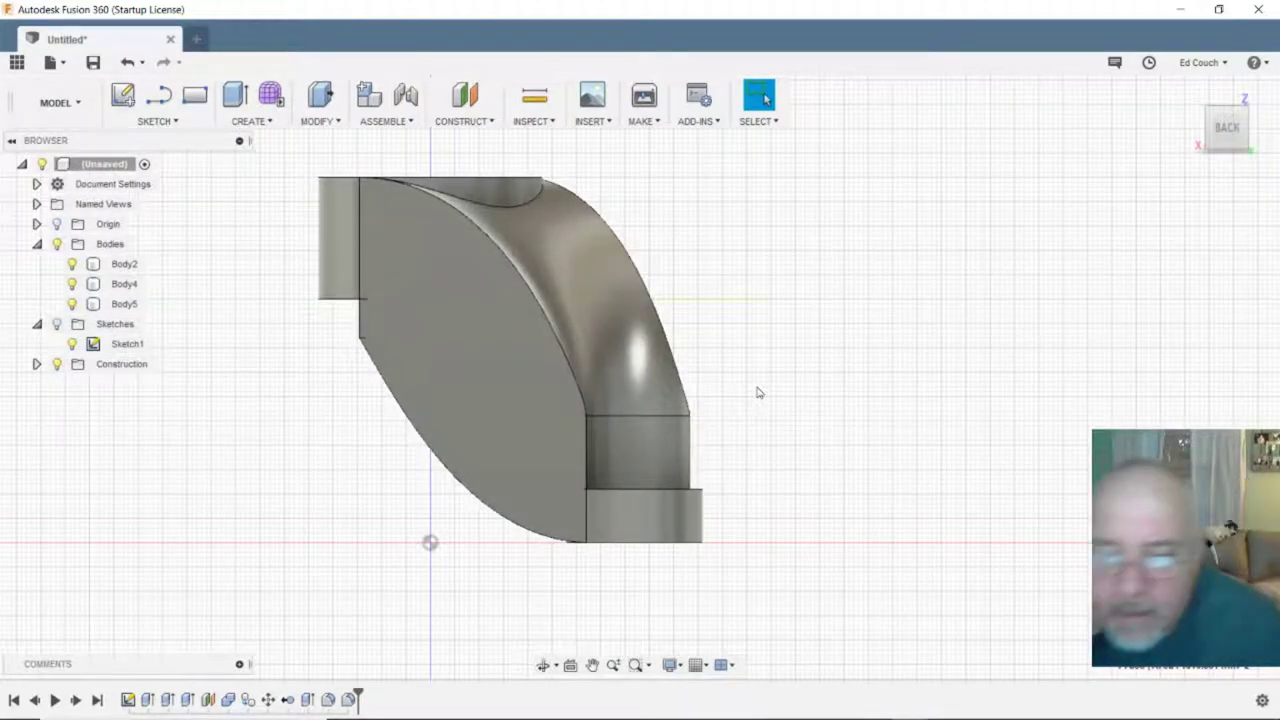
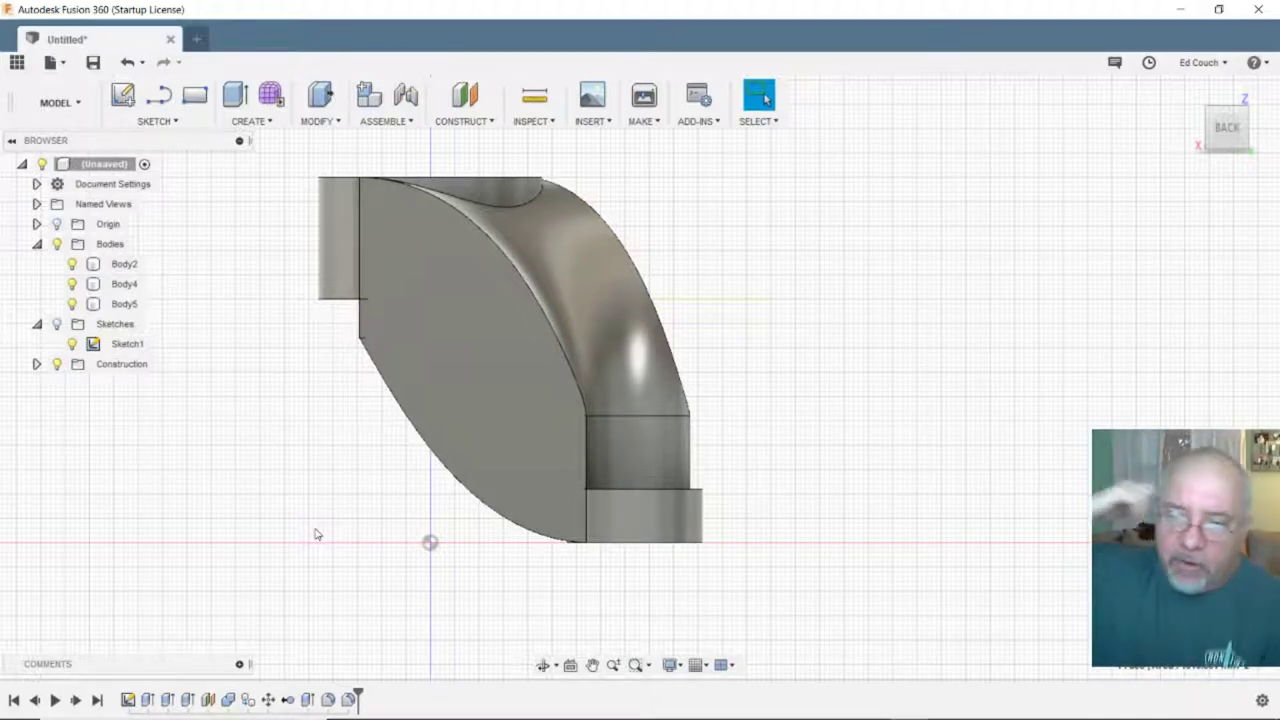
# - View the curved body from the ViewCube's Top face, then from the Back face
pyautogui.click(471, 260)
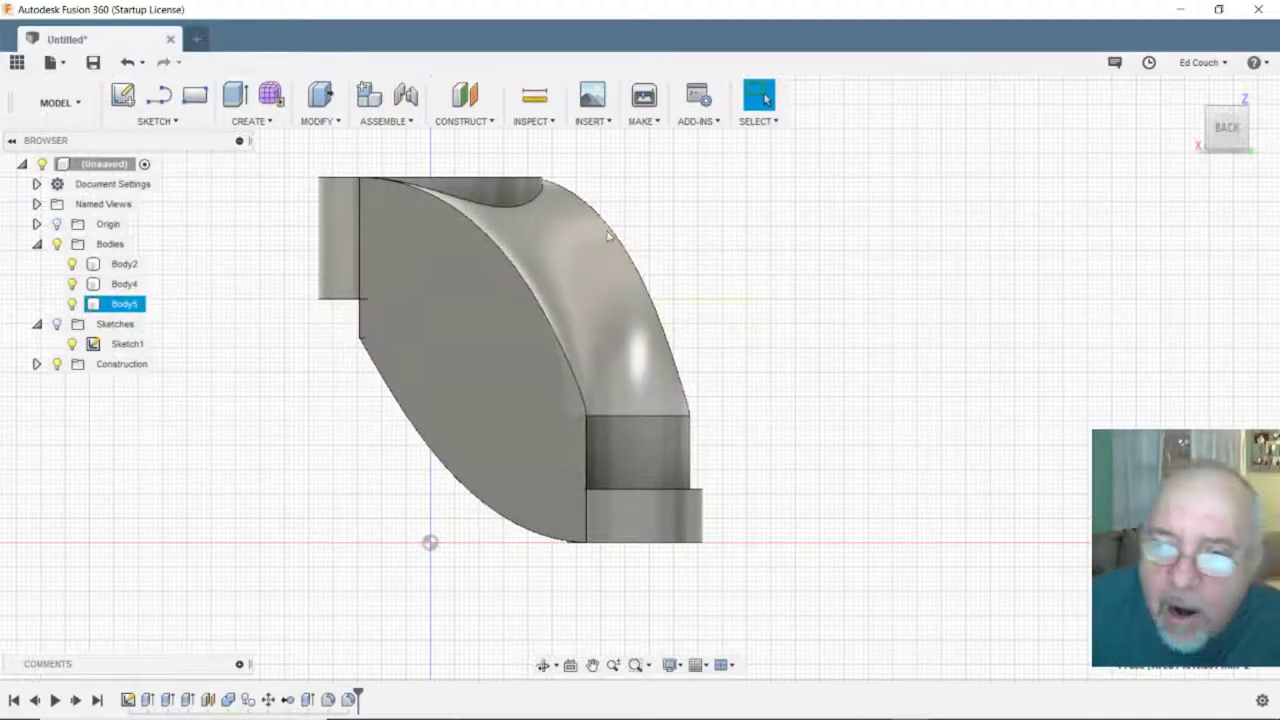
pyautogui.press('Escape')
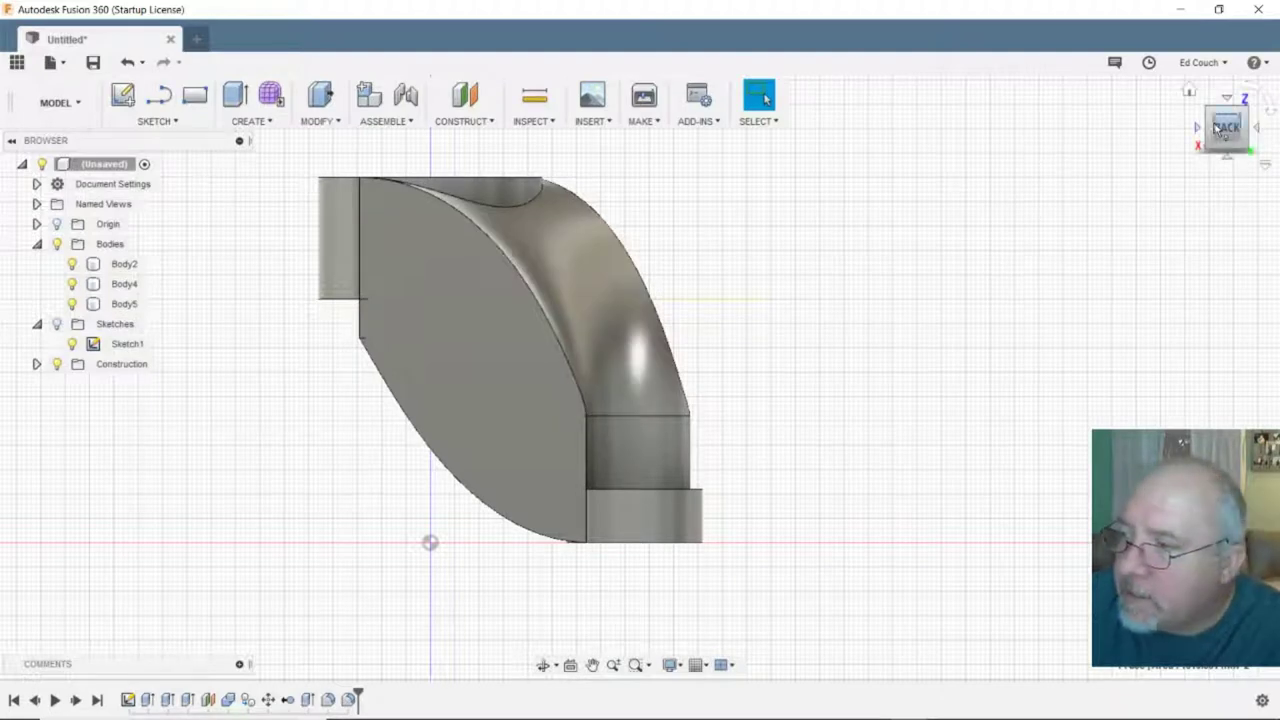
pyautogui.click(1230, 103)
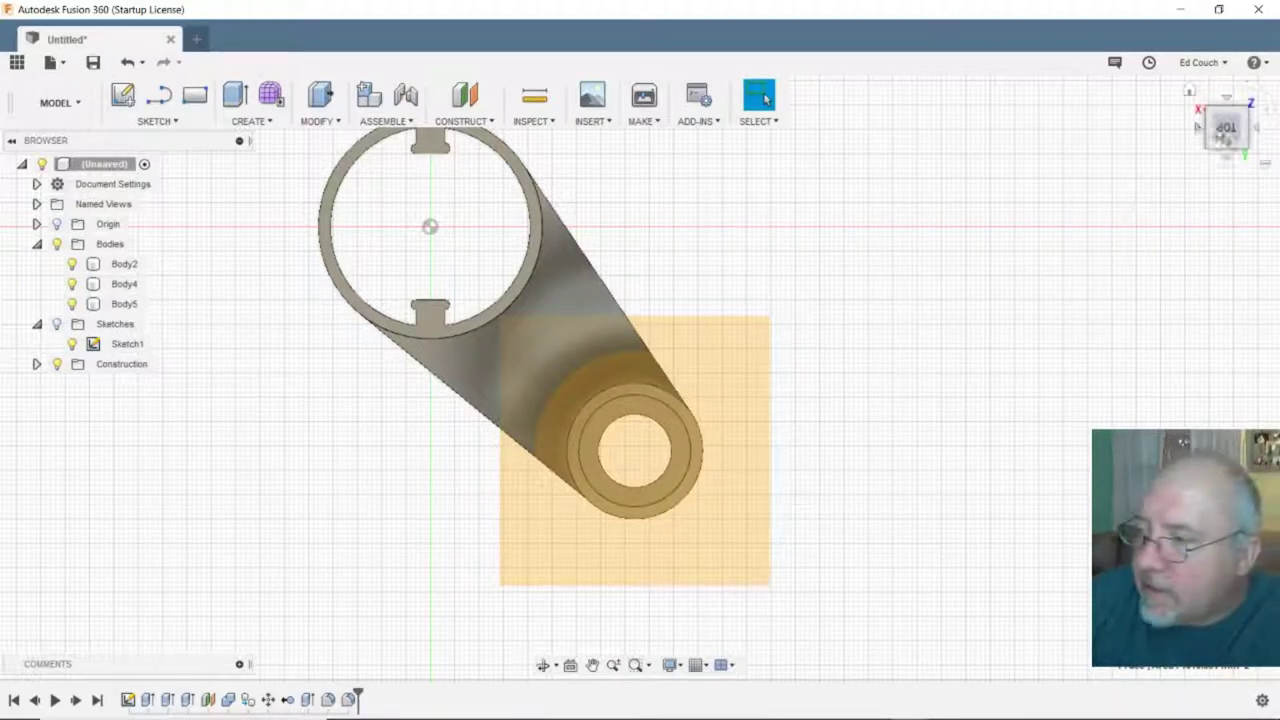
pyautogui.click(1233, 163)
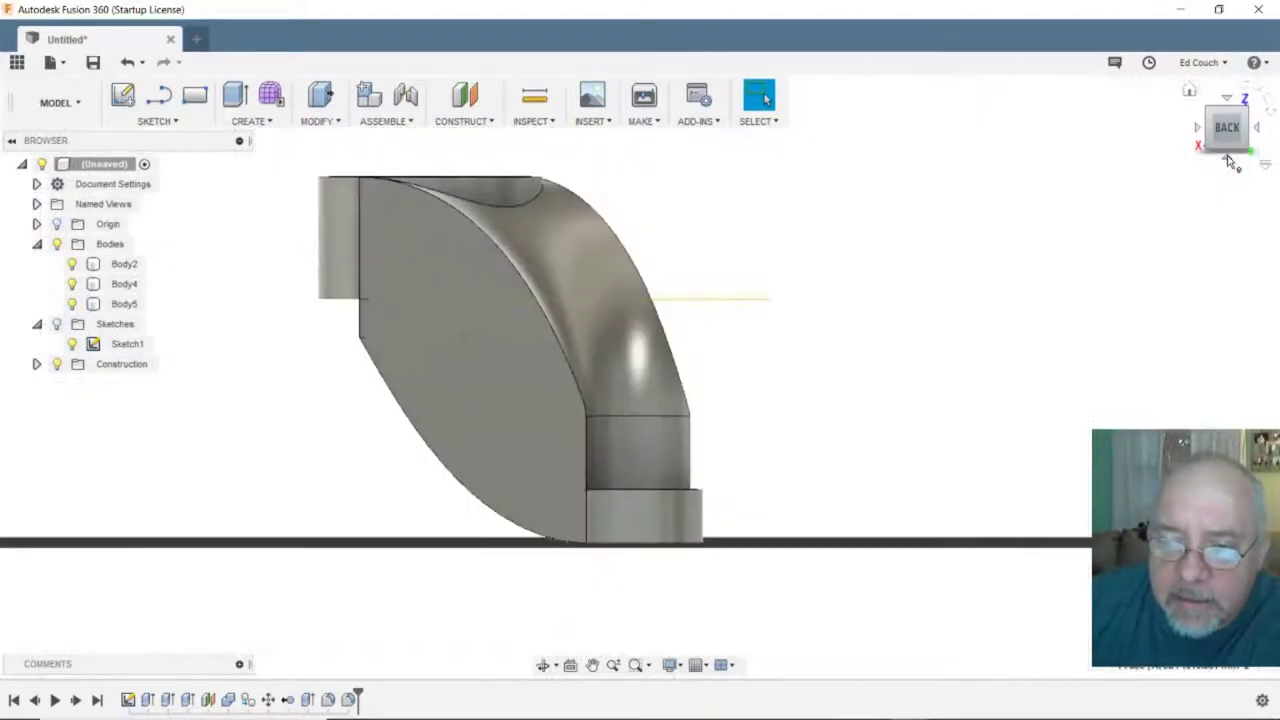
# - Turn the model to the Right view and select the lower body
pyautogui.click(363, 342)
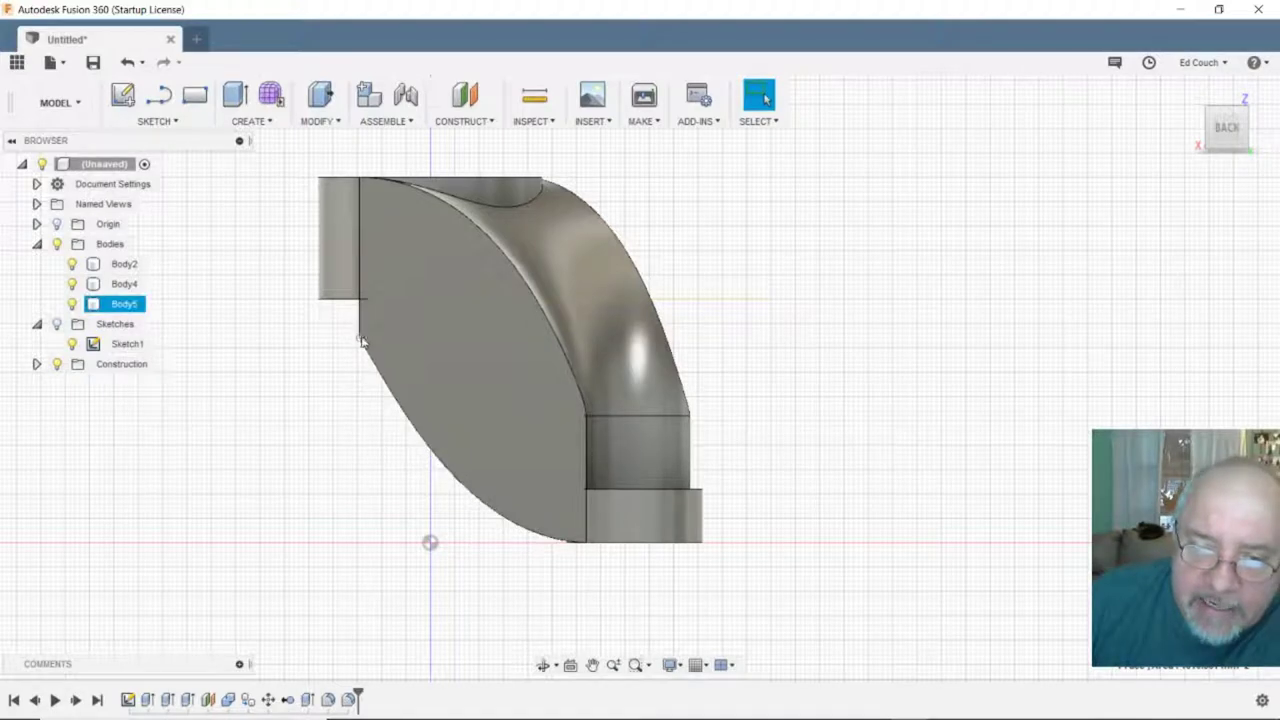
pyautogui.press('Escape')
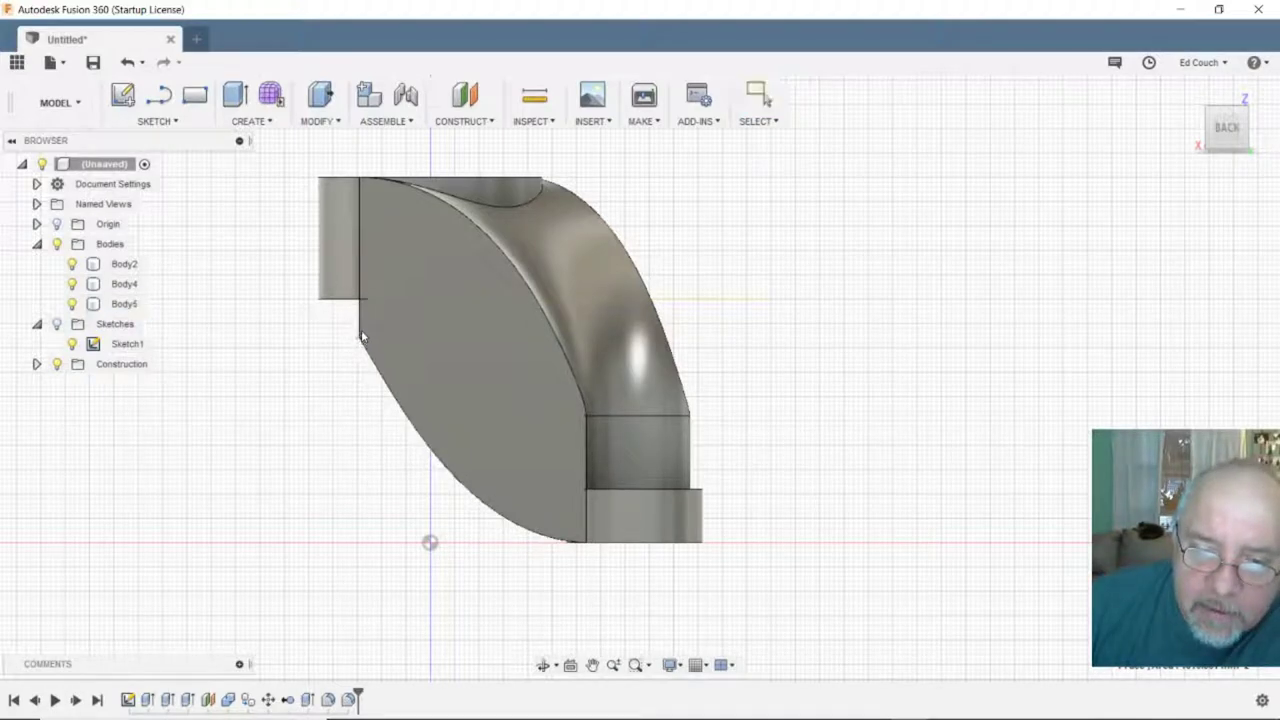
pyautogui.click(363, 300)
pyautogui.click(332, 384)
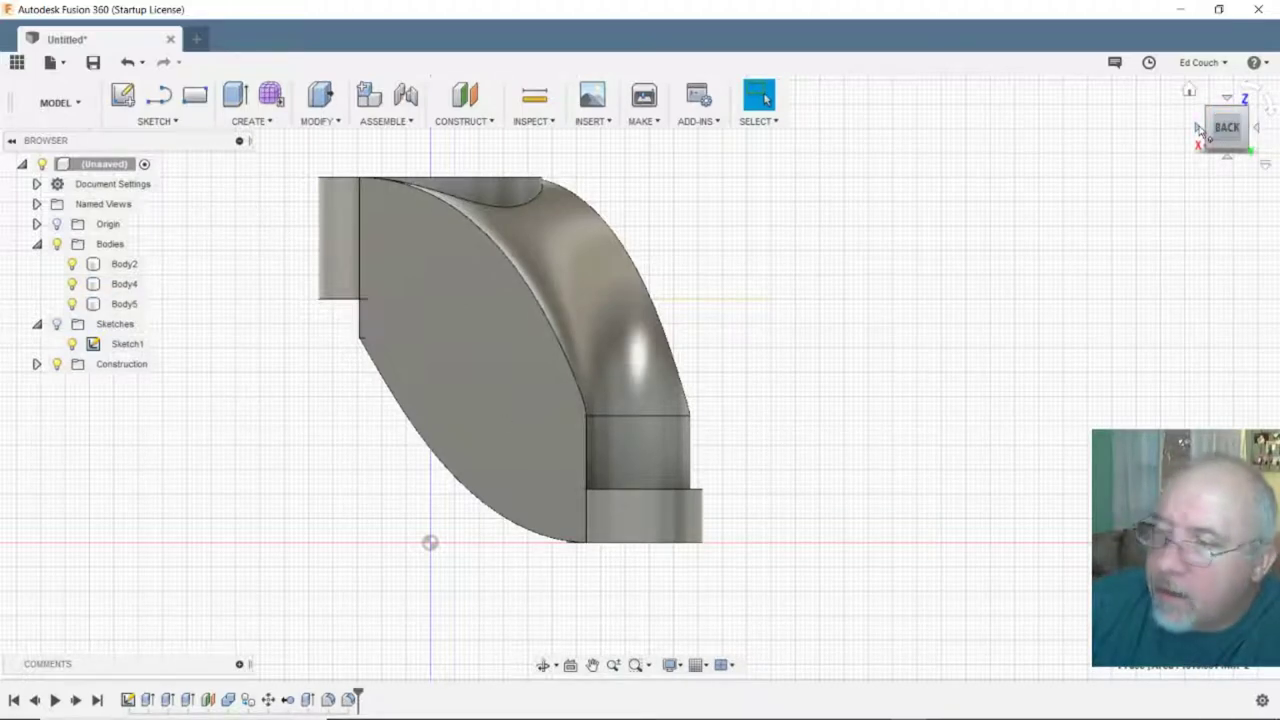
pyautogui.click(1254, 127)
pyautogui.click(558, 338)
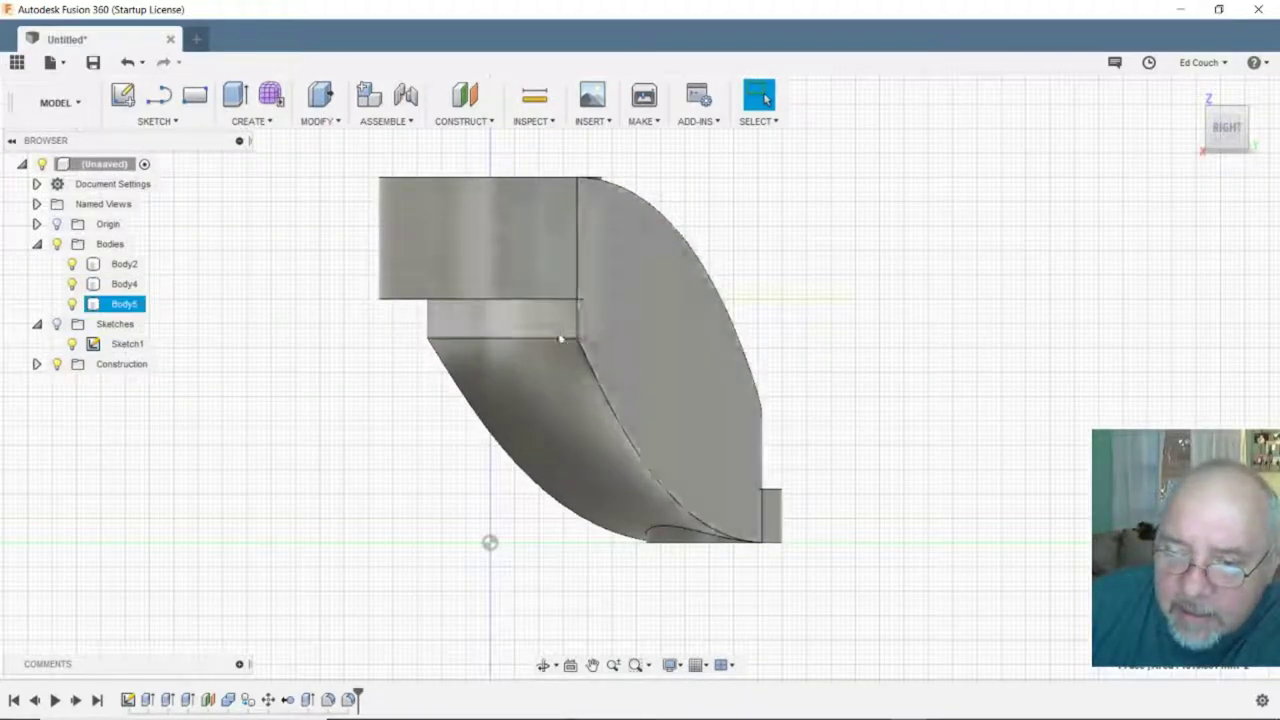
# - Pick the edges and narrow face where the step meets the curve
pyautogui.click(371, 357)
pyautogui.click(522, 343)
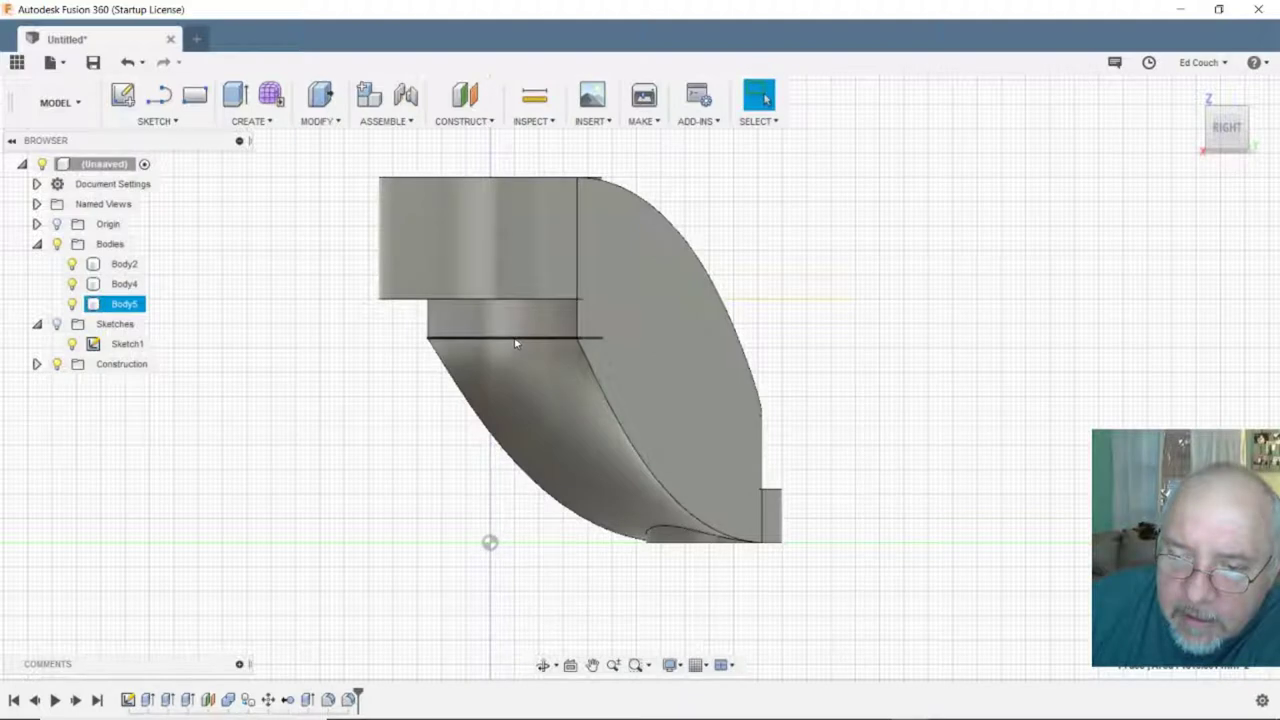
pyautogui.click(80, 103)
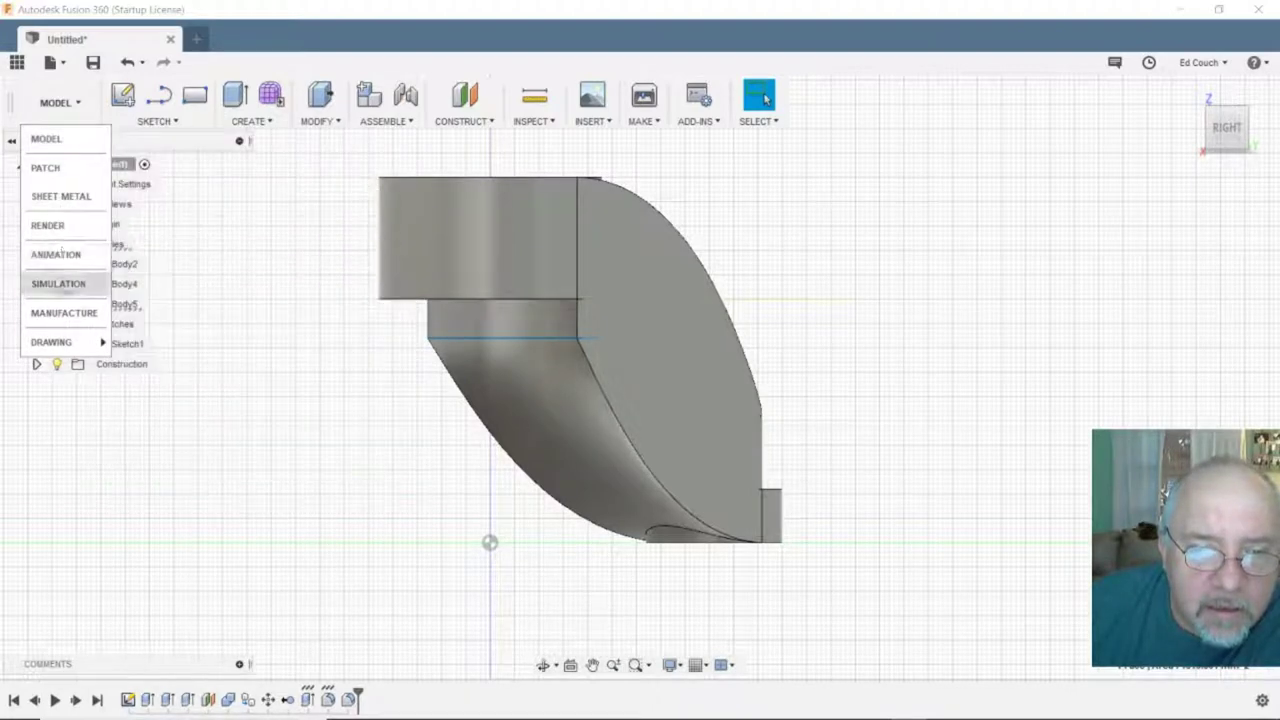
pyautogui.moveTo(83, 345)
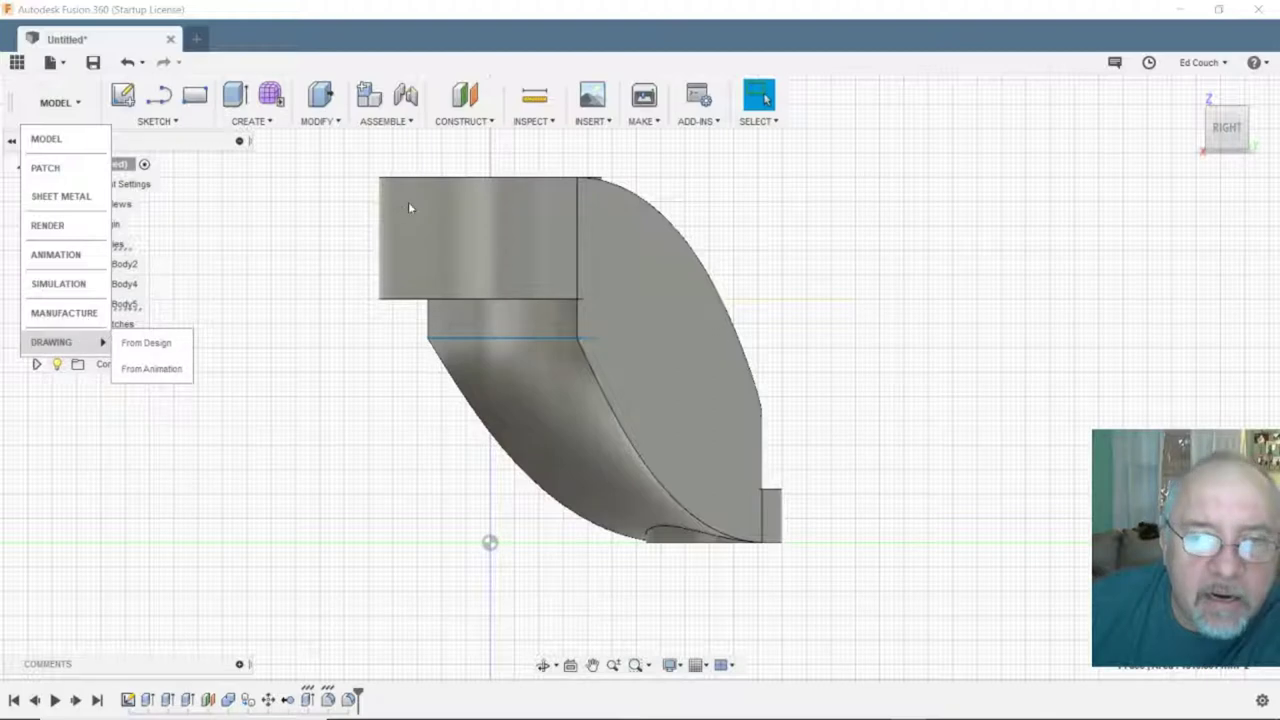
pyautogui.click(513, 322)
pyautogui.click(511, 339)
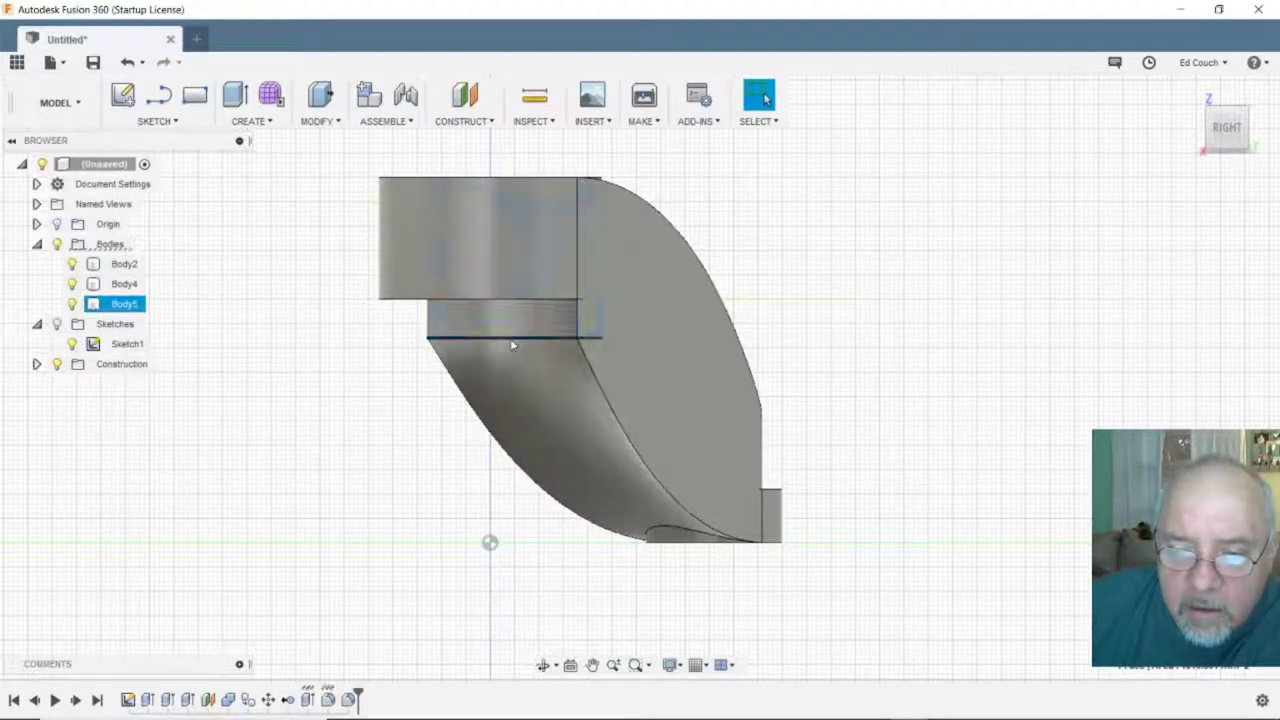
# - Start a Modify > Chamfer set to Equal distance with tangent chain
pyautogui.click(86, 106)
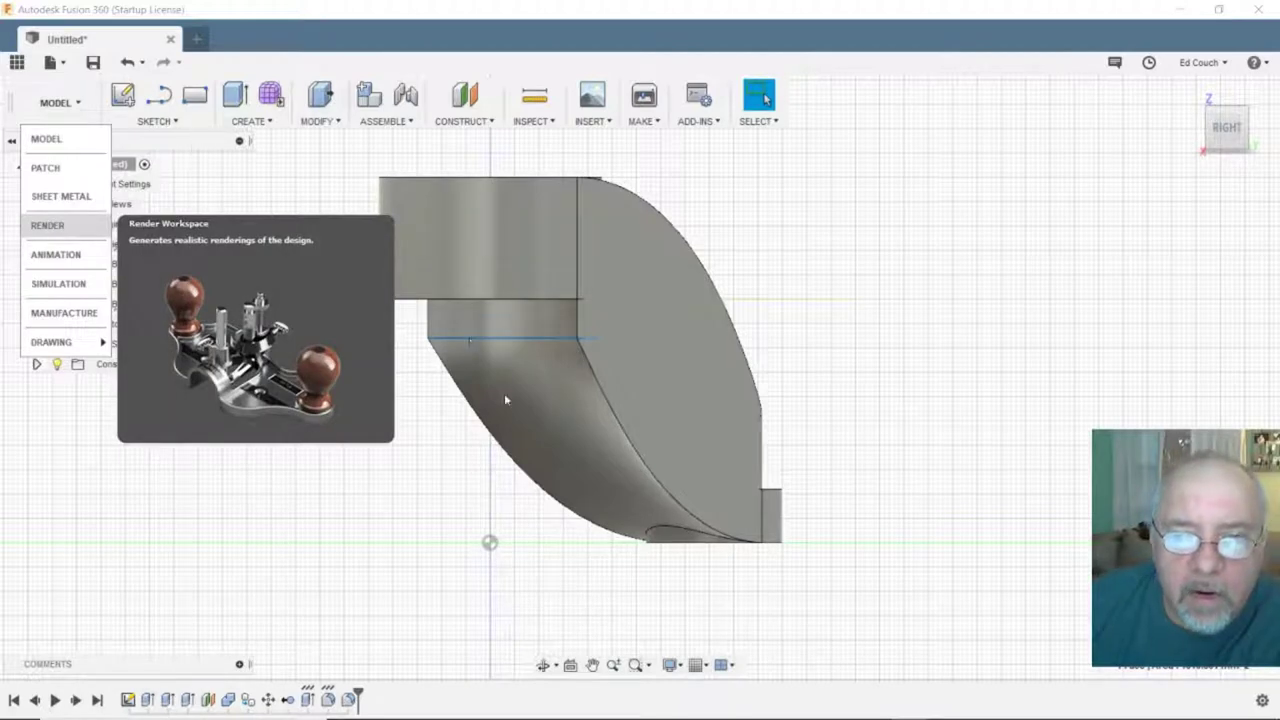
pyautogui.click(270, 122)
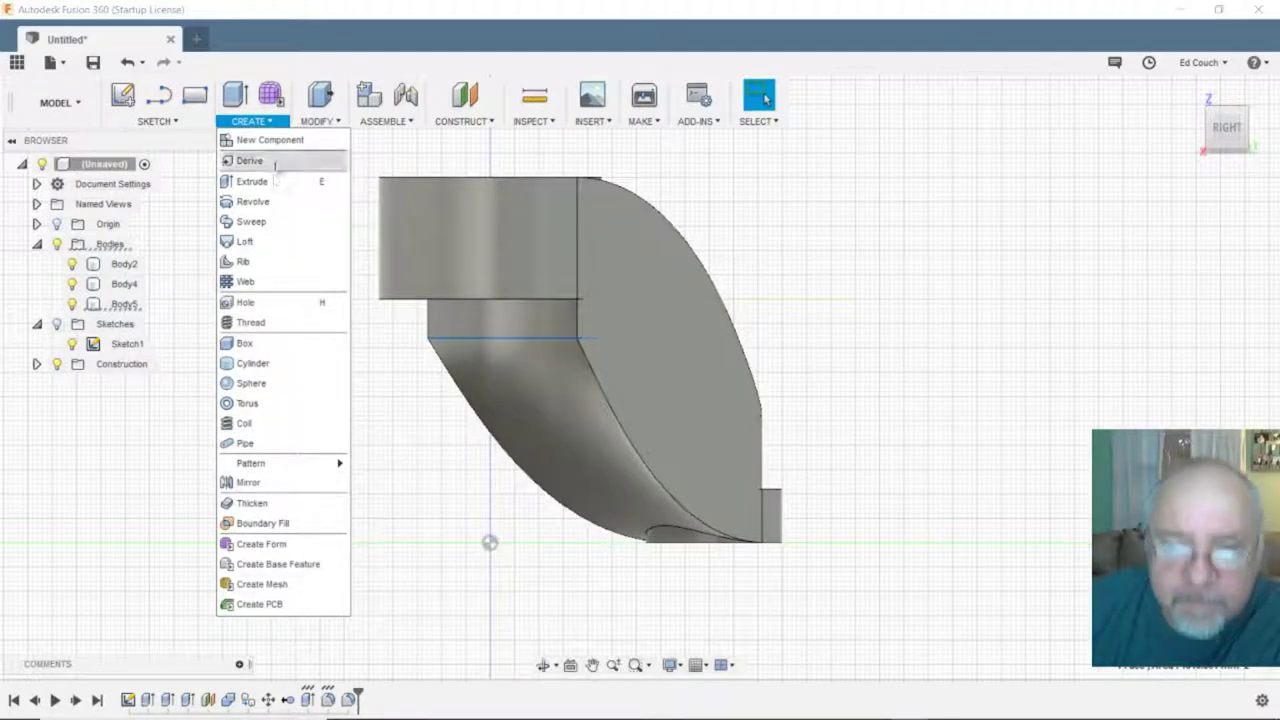
pyautogui.click(308, 123)
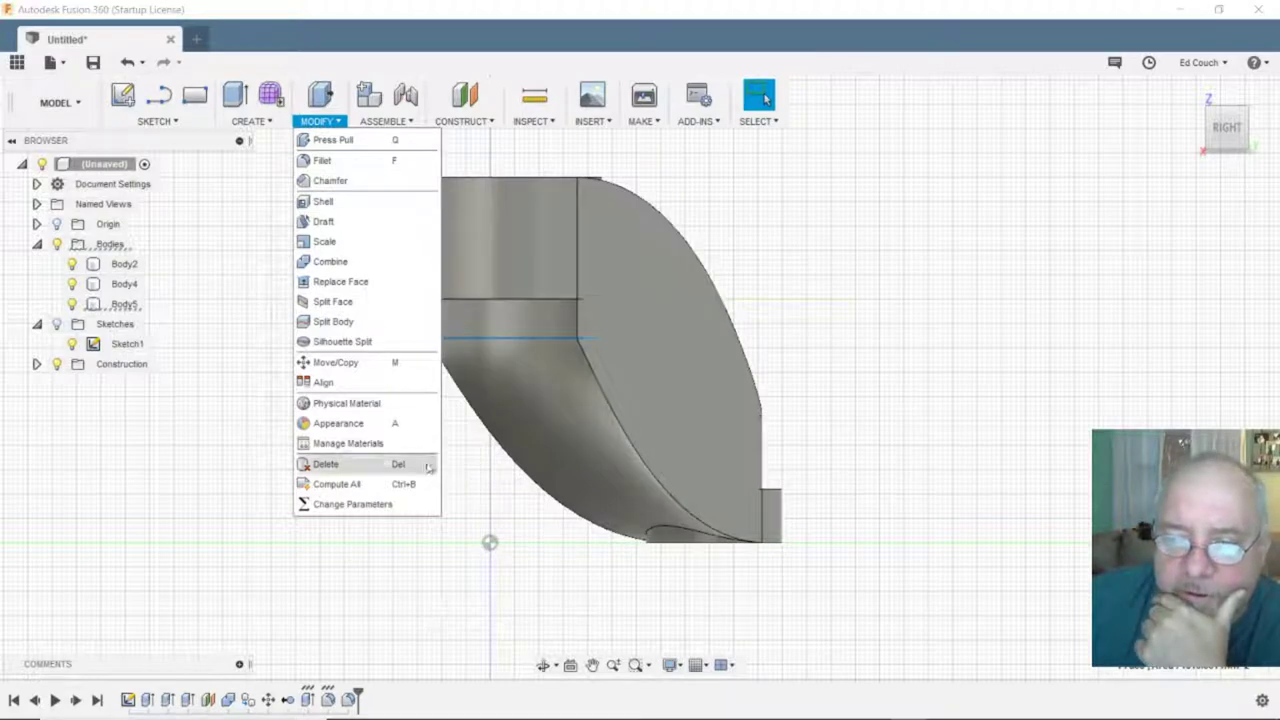
pyautogui.click(342, 182)
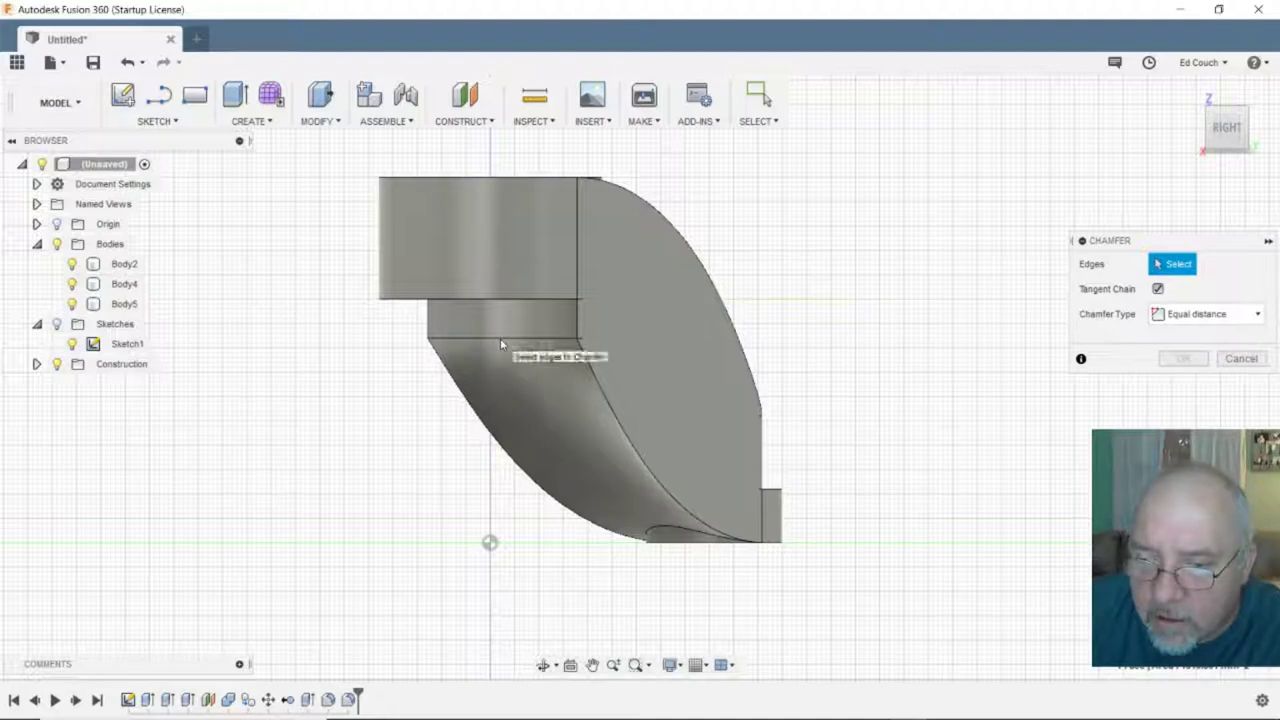
# - Bring the step edge closer, review the chamfer types, and cancel the chamfer
pyautogui.scroll(-3, 558, 465)
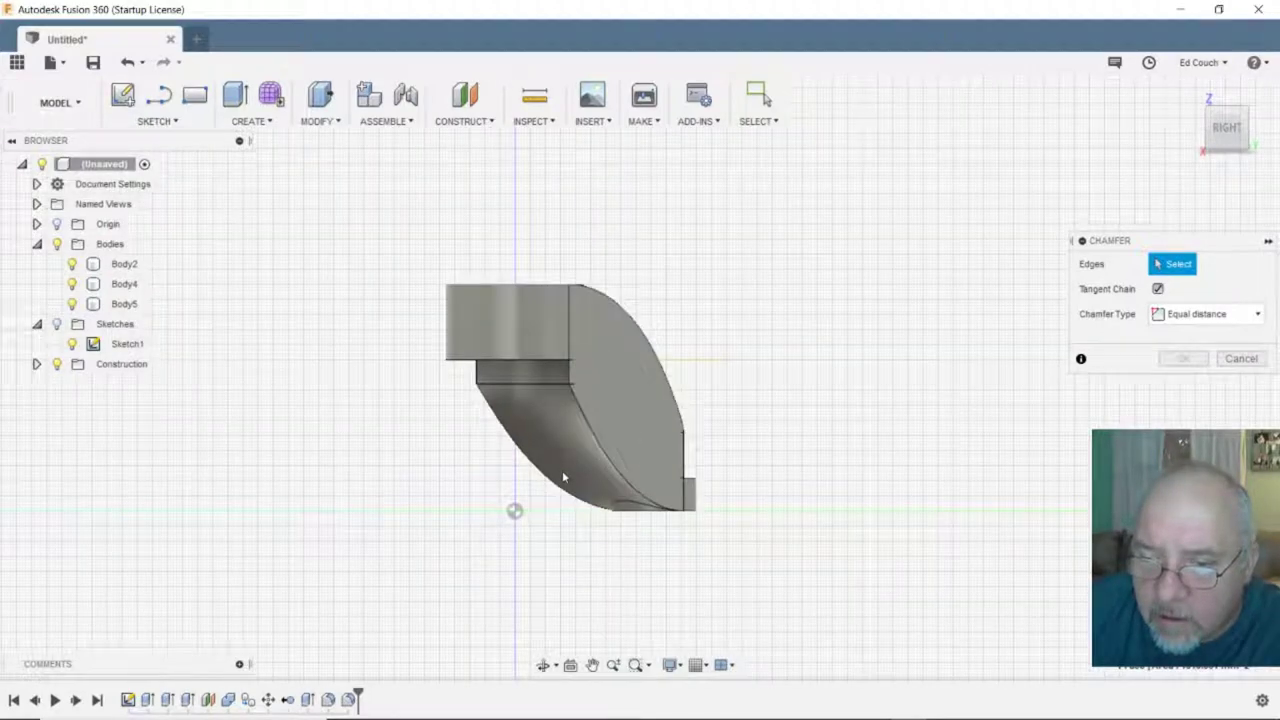
pyautogui.scroll(10, 562, 470)
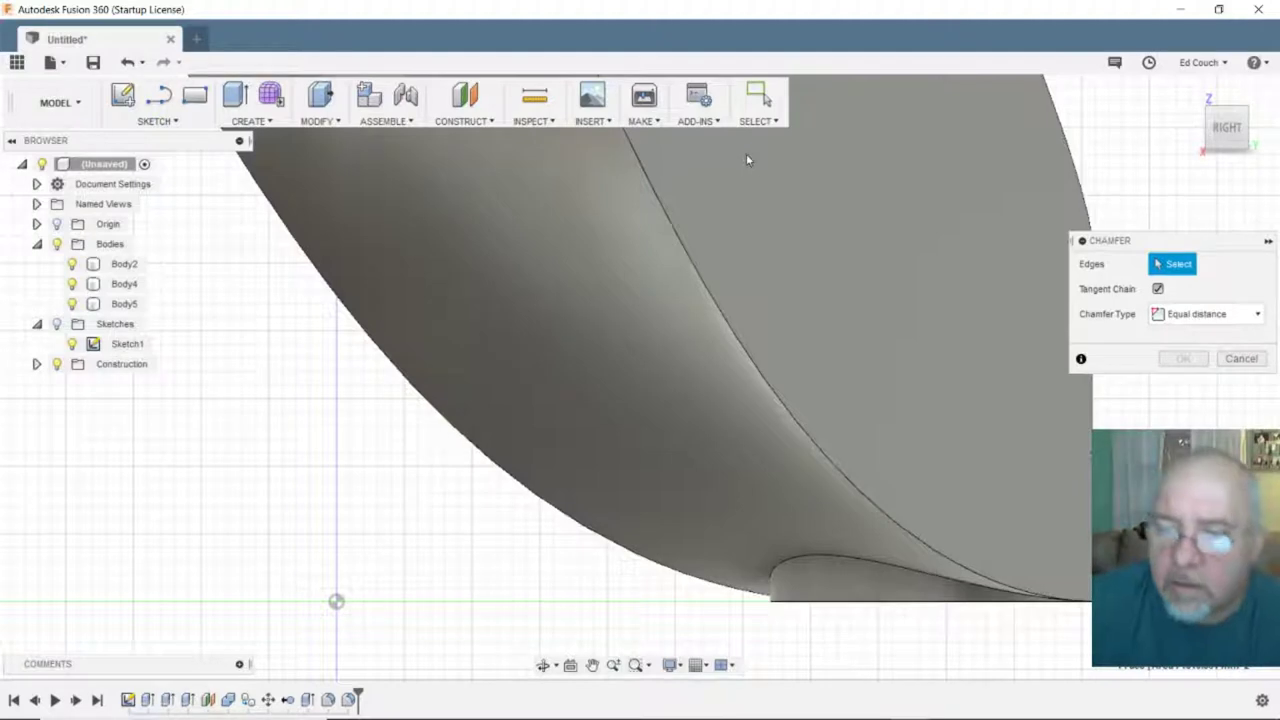
pyautogui.moveTo(751, 195); pyautogui.dragTo(643, 437, button='middle')
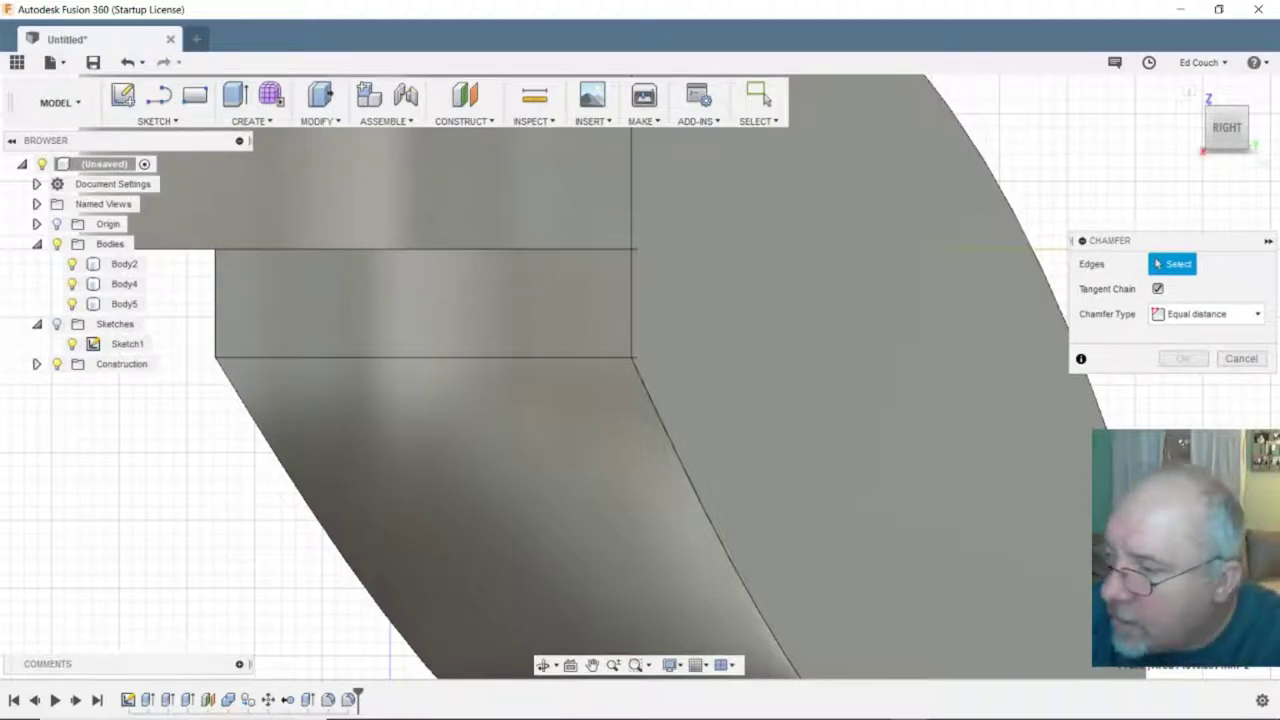
pyautogui.click(1262, 316)
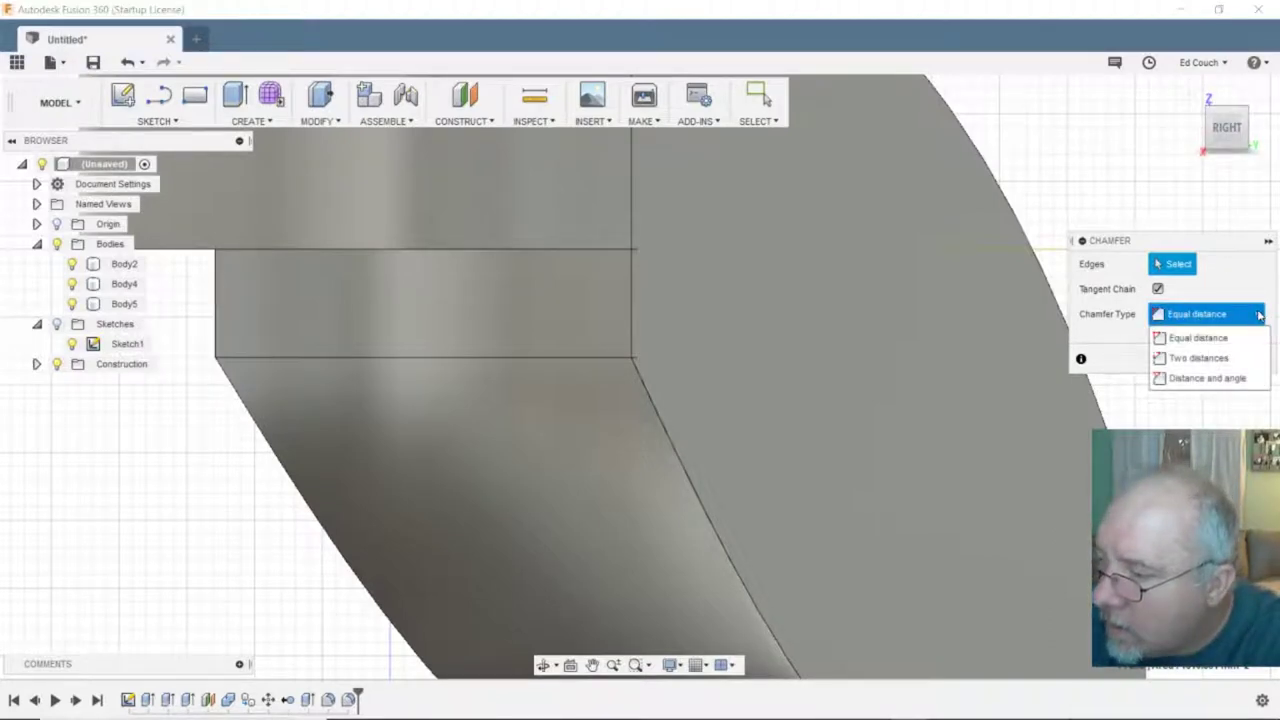
pyautogui.click(1126, 172)
pyautogui.click(1240, 358)
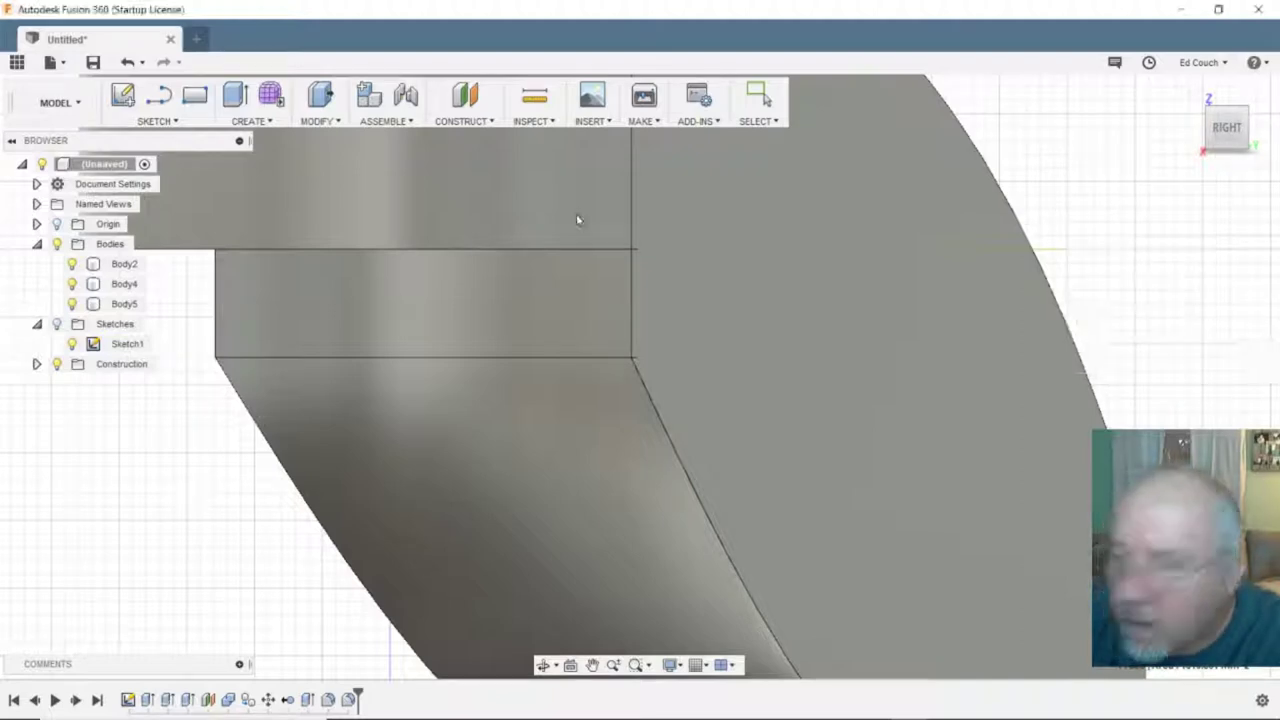
# - Reselect and clear the lower body, then browse the Modify commands list
pyautogui.click(438, 362)
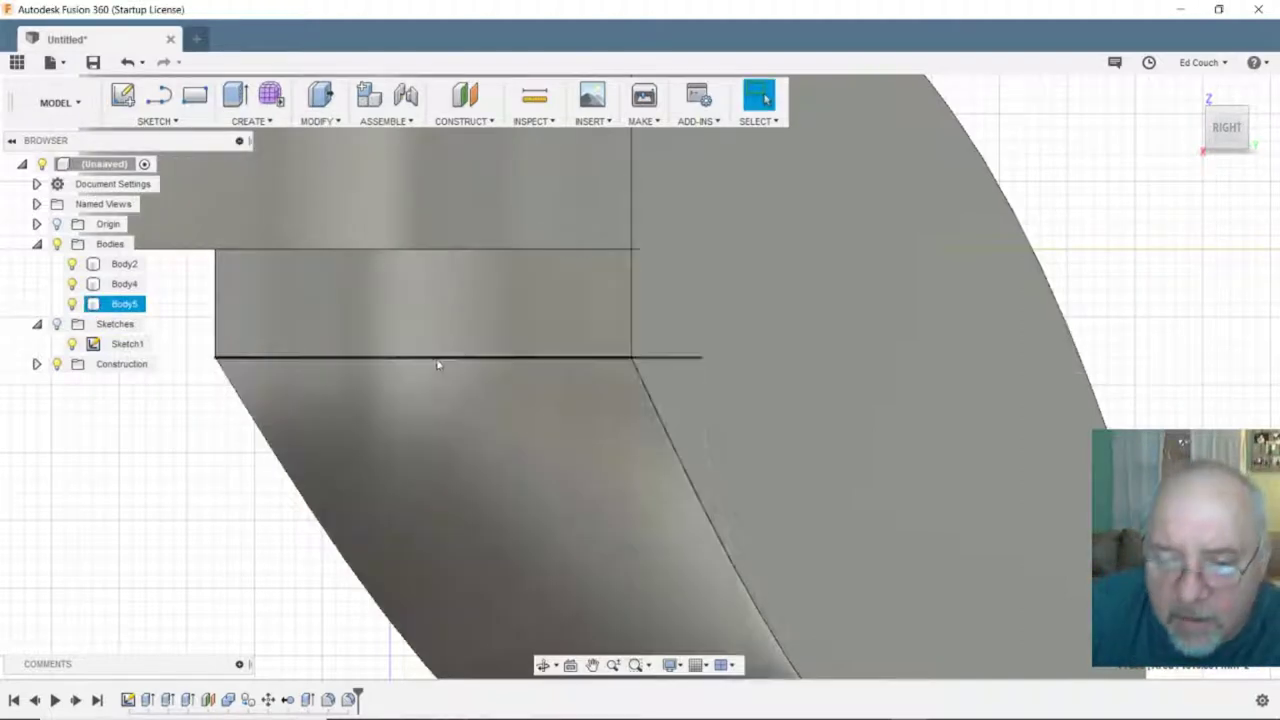
pyautogui.click(174, 411)
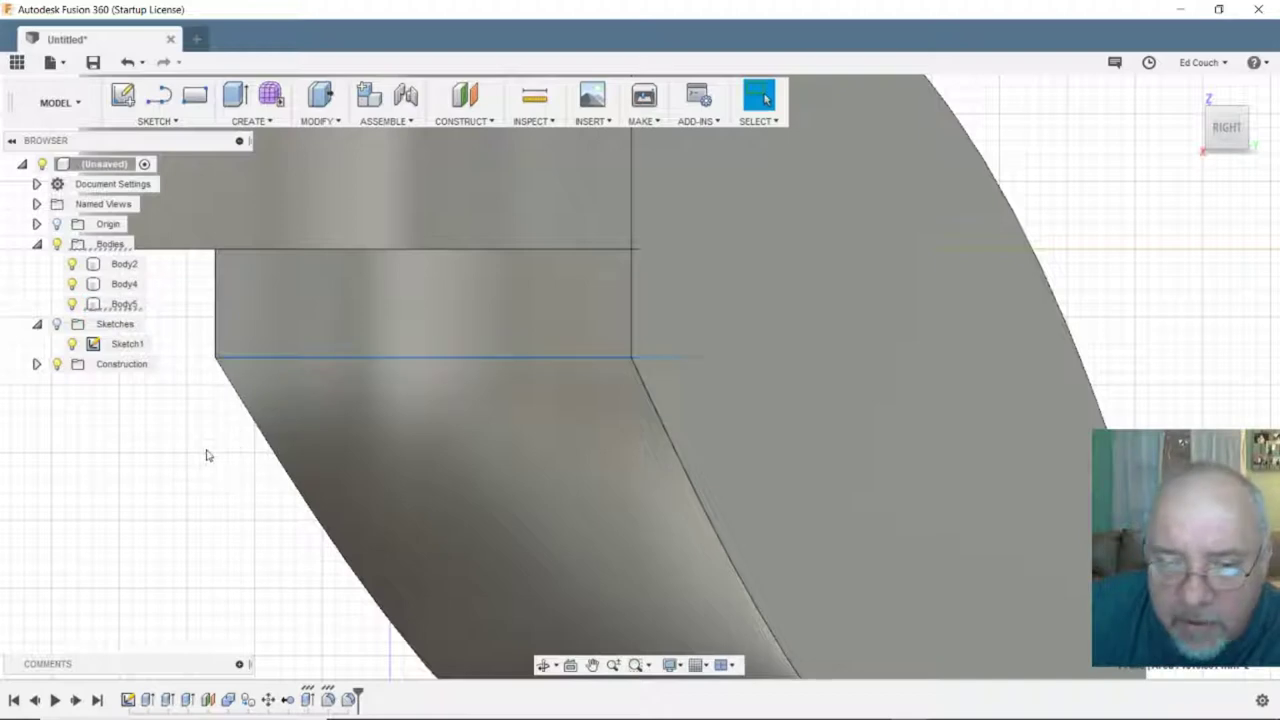
pyautogui.click(262, 429)
pyautogui.click(116, 421)
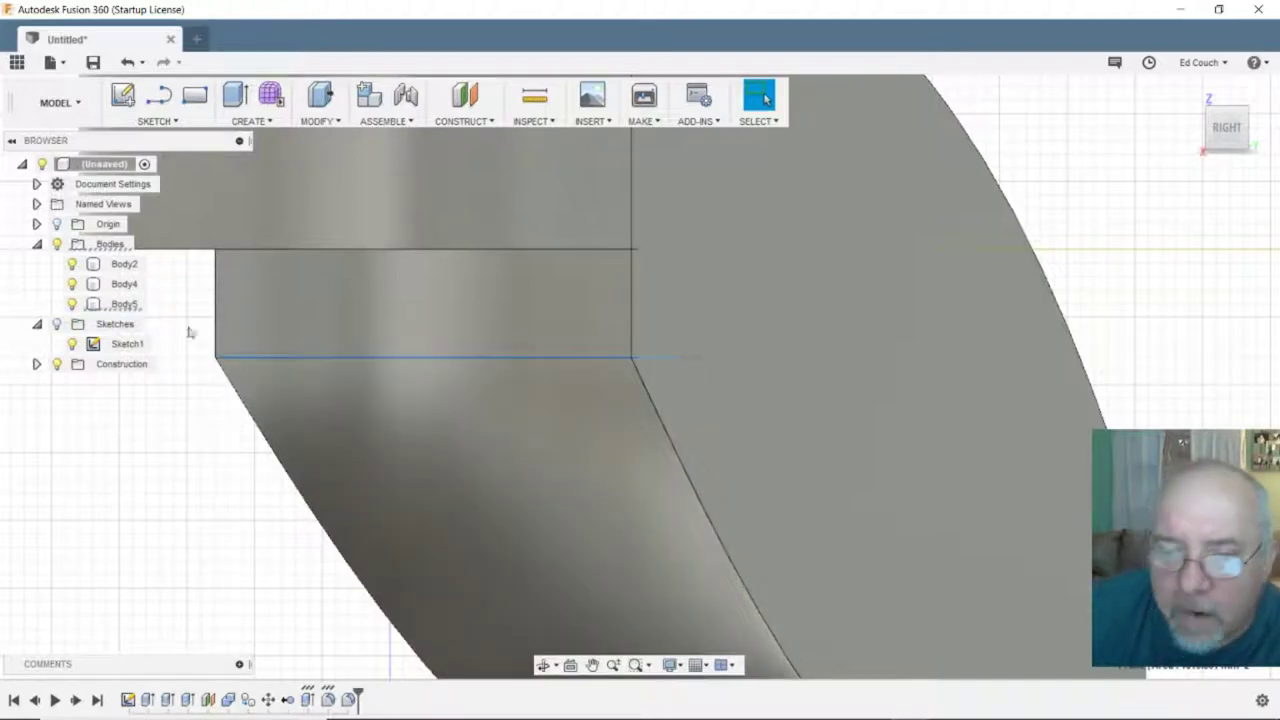
pyautogui.click(318, 121)
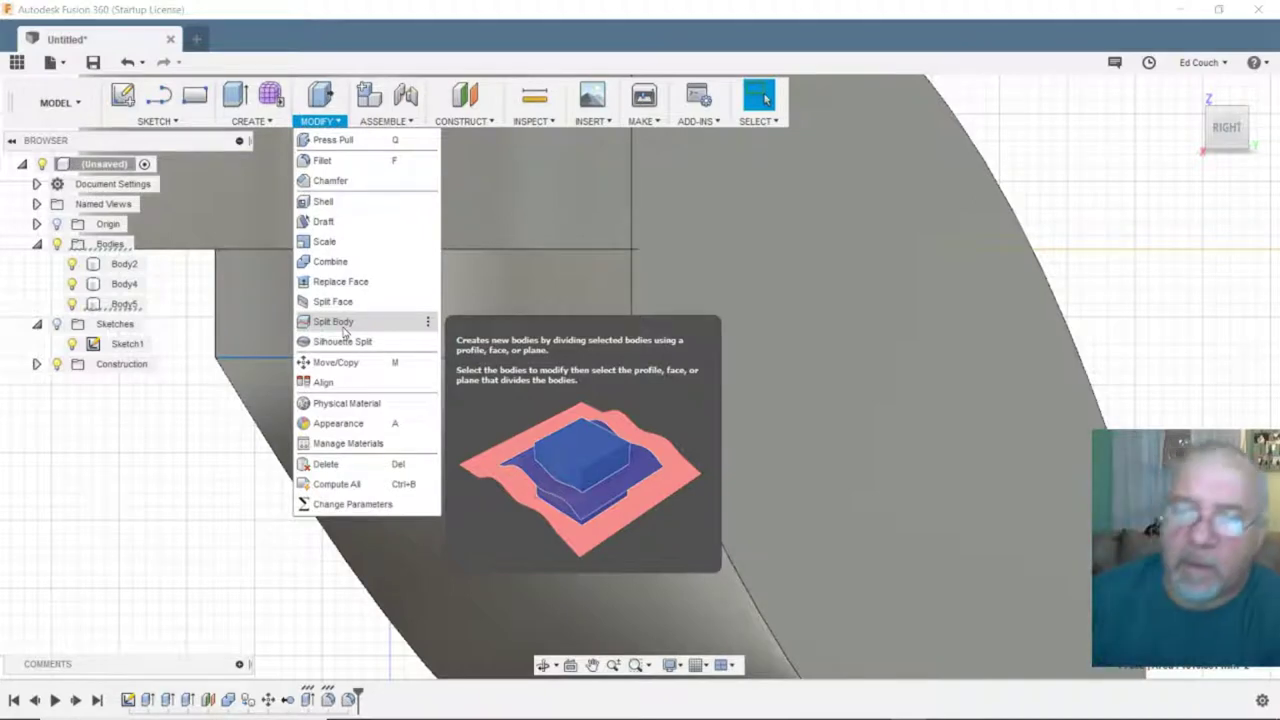
pyautogui.moveTo(592, 121)
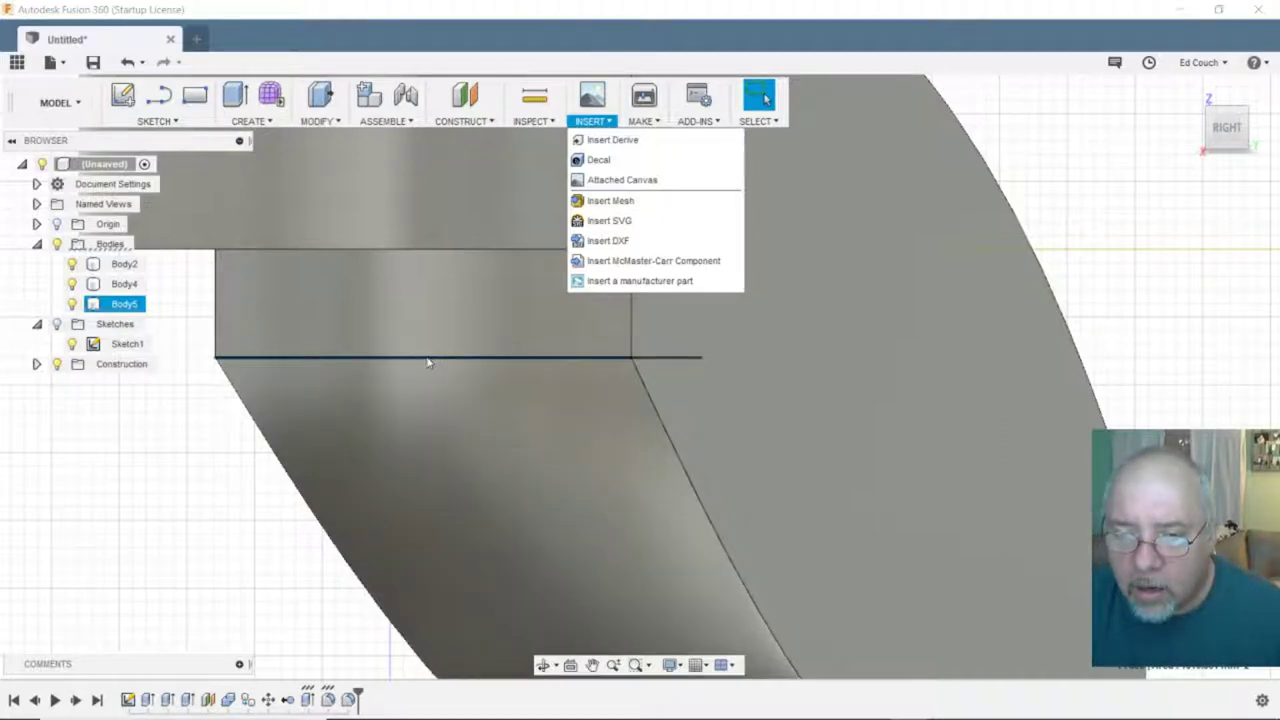
pyautogui.click(427, 362)
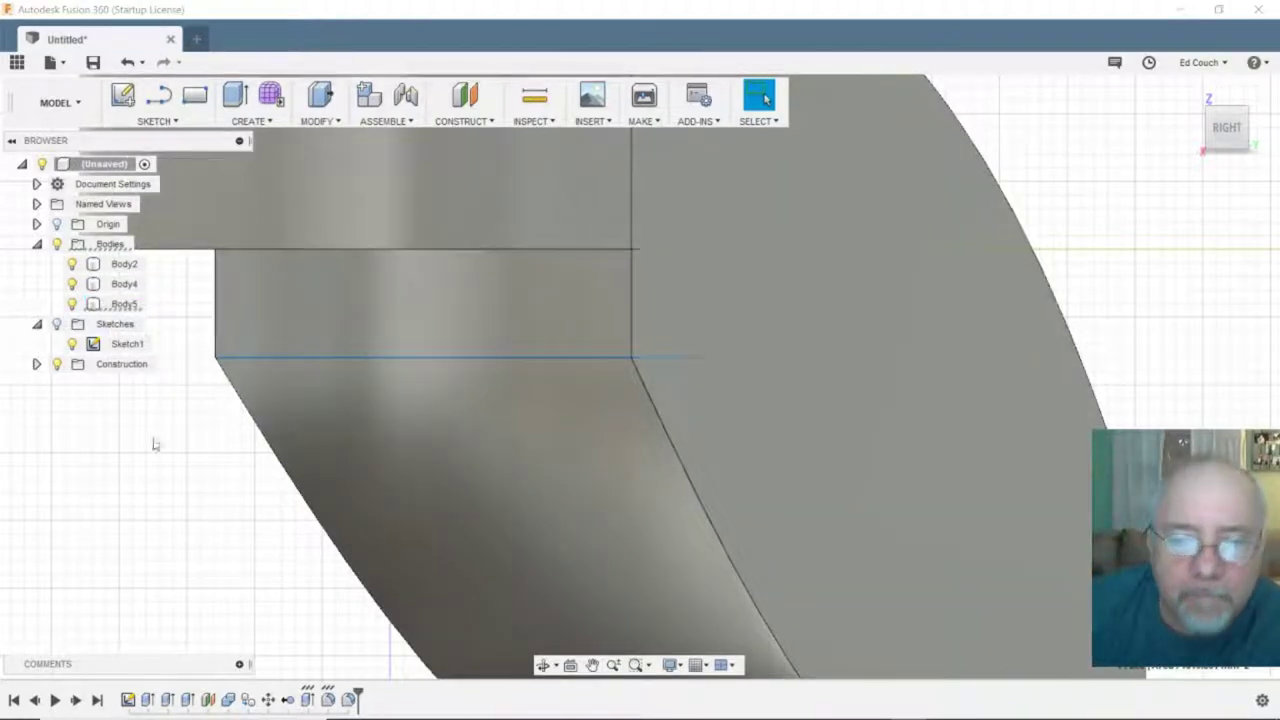
pyautogui.scroll(-2, 171, 438)
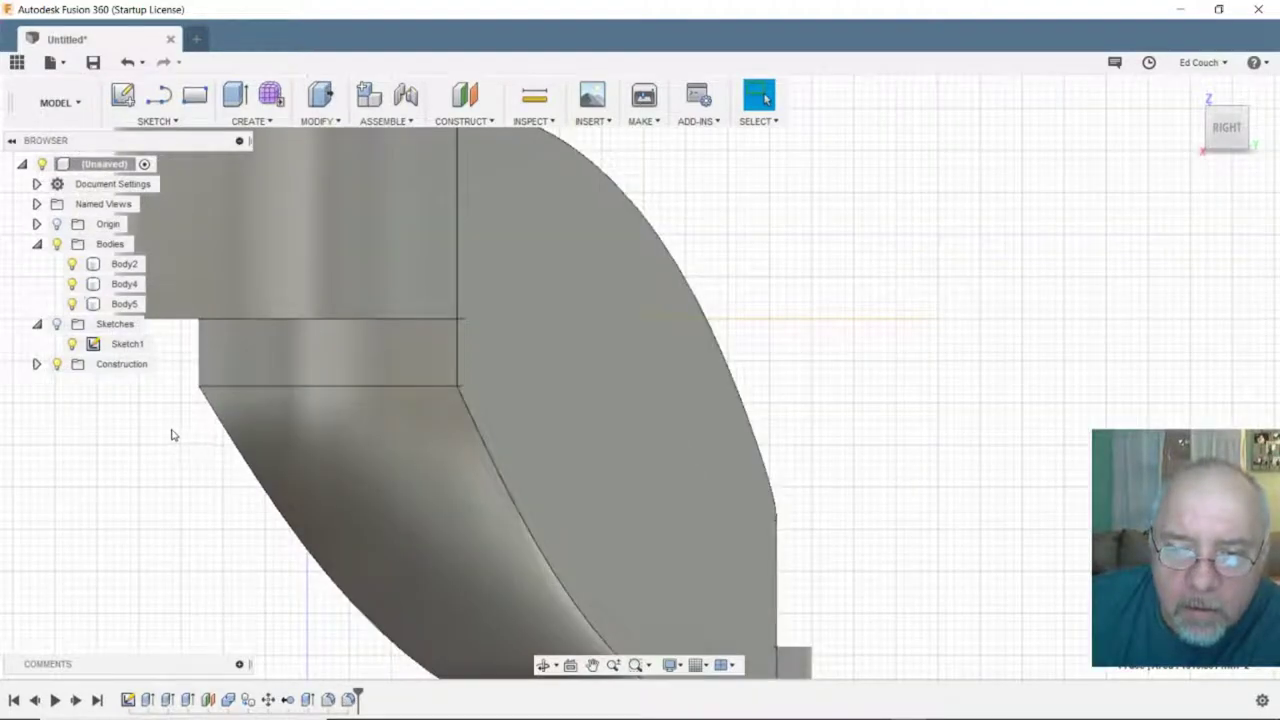
# - Recentre the model and look over the Modify tools without choosing one
pyautogui.moveTo(114, 434); pyautogui.dragTo(234, 449, button='middle')
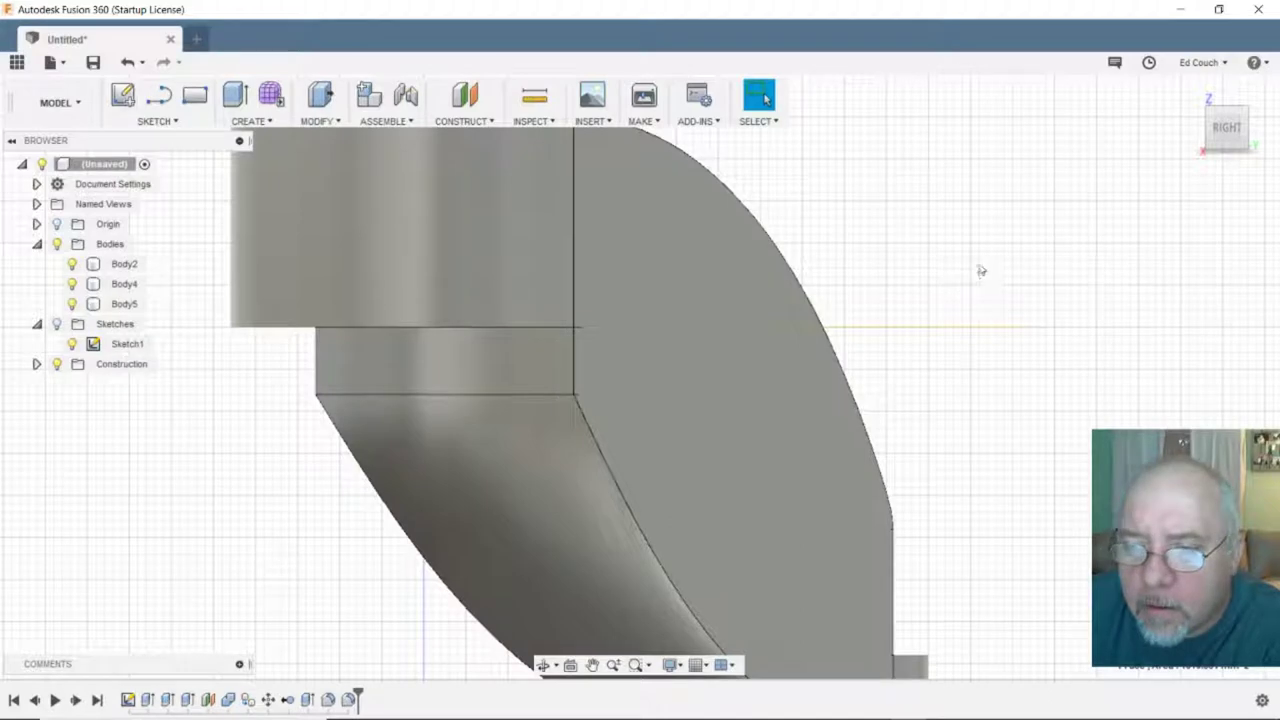
pyautogui.moveTo(942, 201); pyautogui.dragTo(983, 205, button='middle')
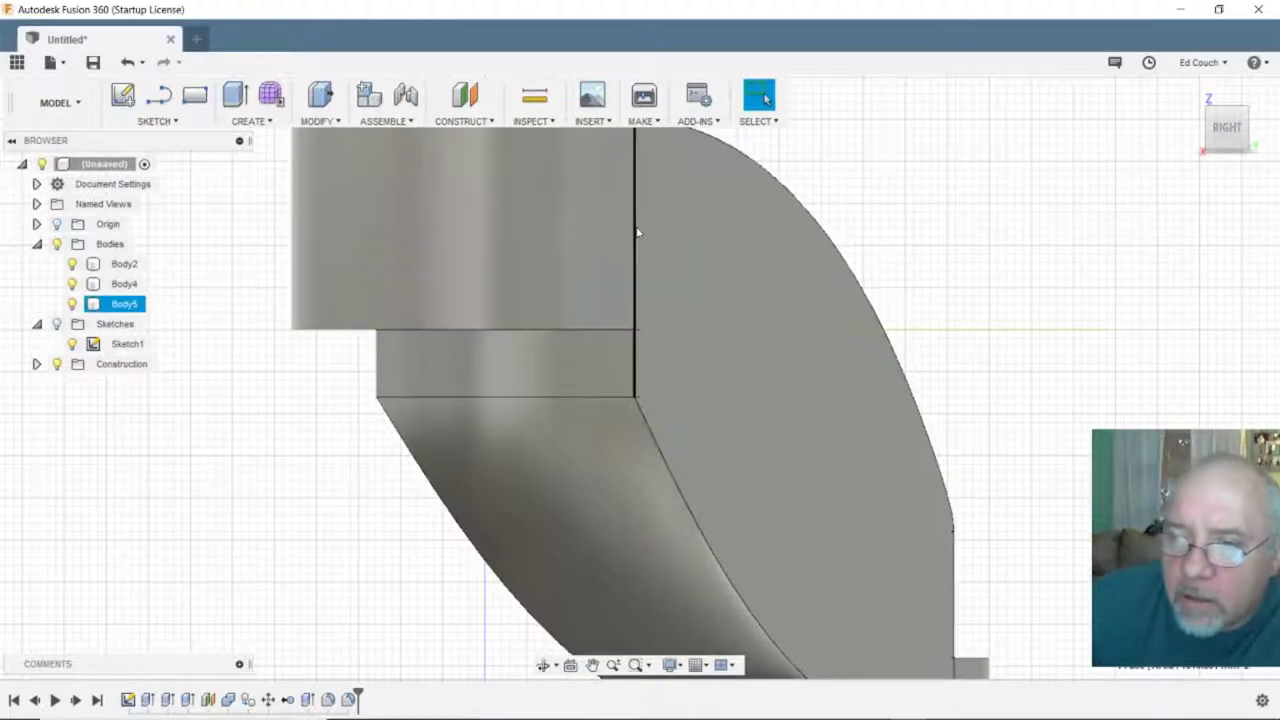
pyautogui.click(332, 121)
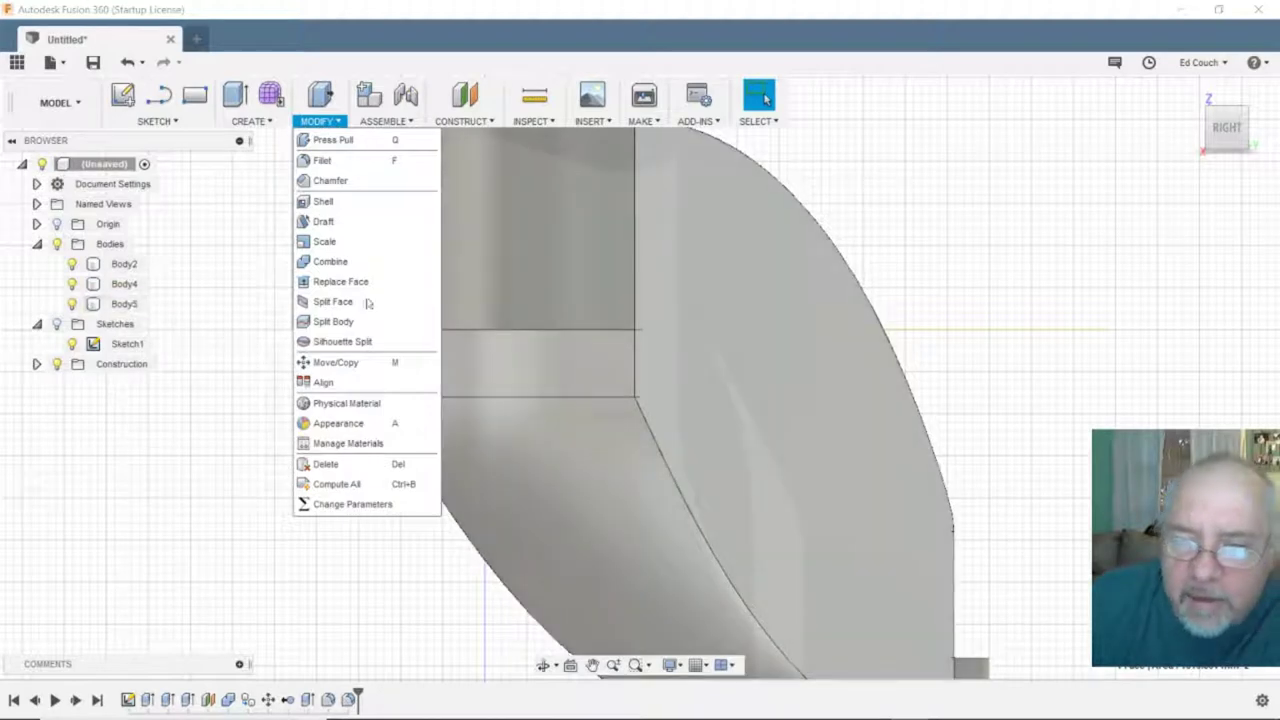
pyautogui.click(1022, 240)
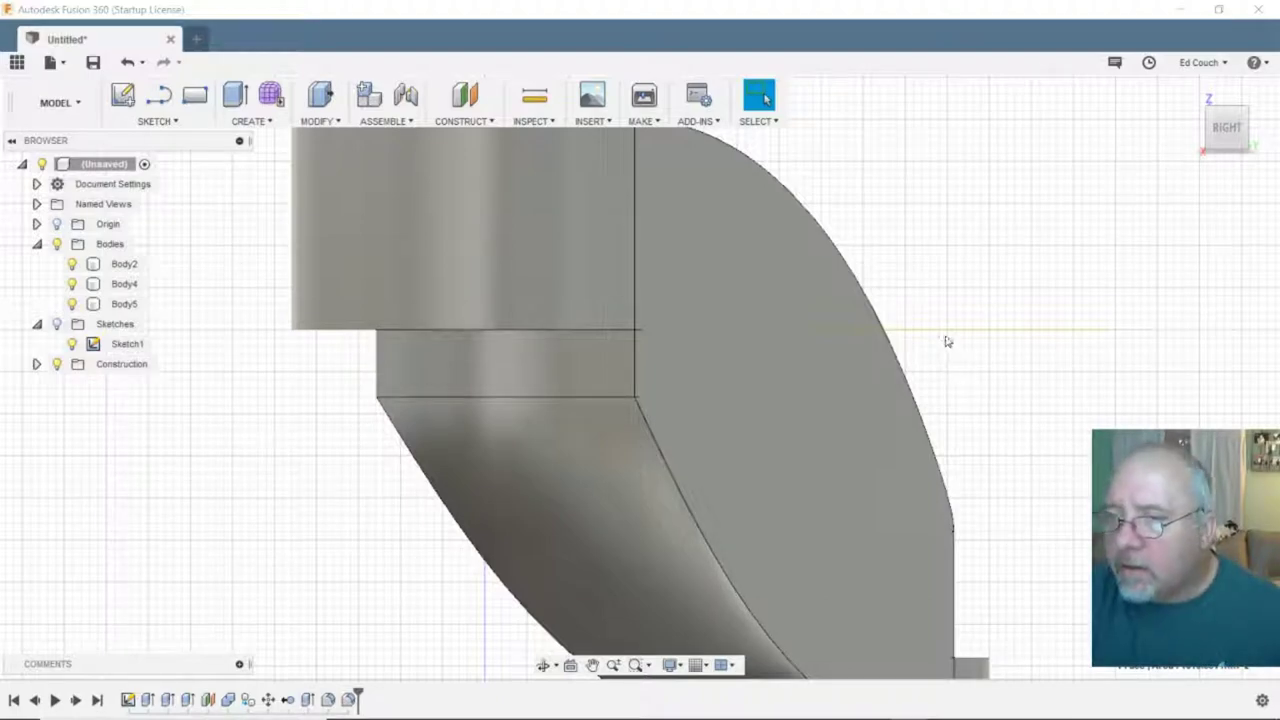
# - Orbit to a side view and select Body5, Body4 and Body2 in the Browser
pyautogui.scroll(1, 948, 336)
pyautogui.scroll(-5, 955, 335)
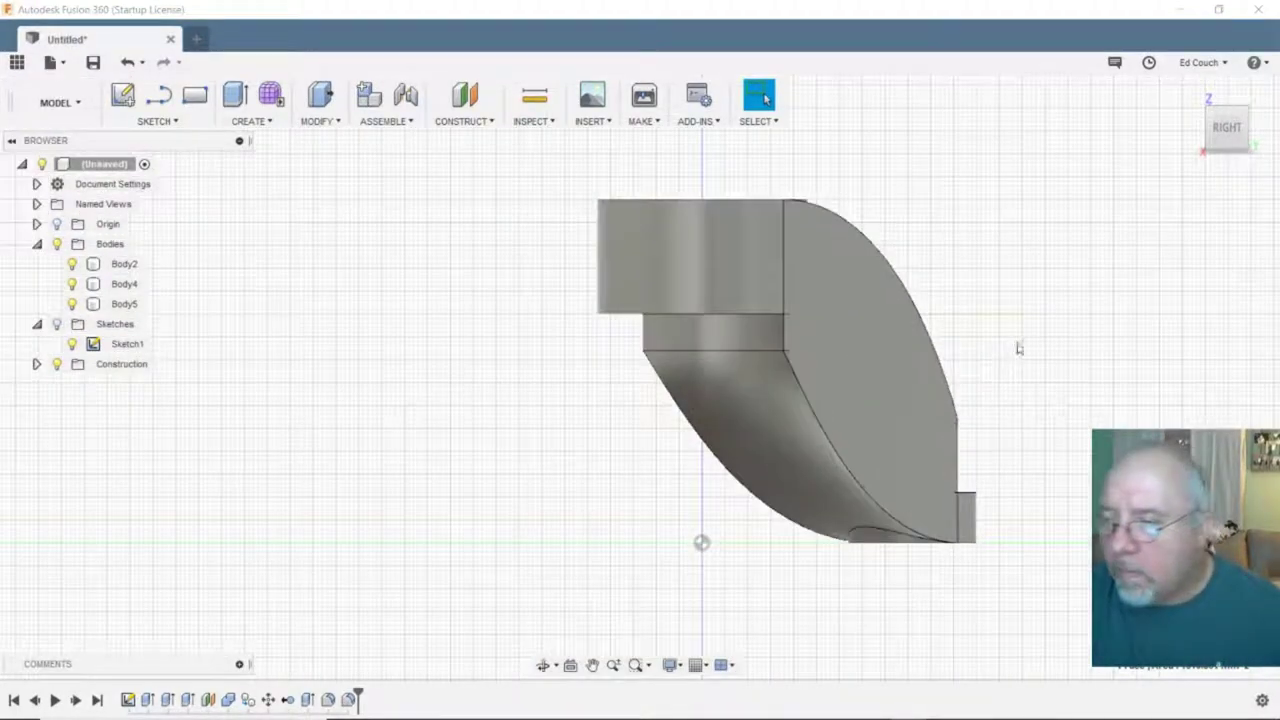
pyautogui.keyDown('shift'); pyautogui.moveTo(1024, 345); pyautogui.dragTo(918, 342, button='middle'); pyautogui.keyUp('shift')
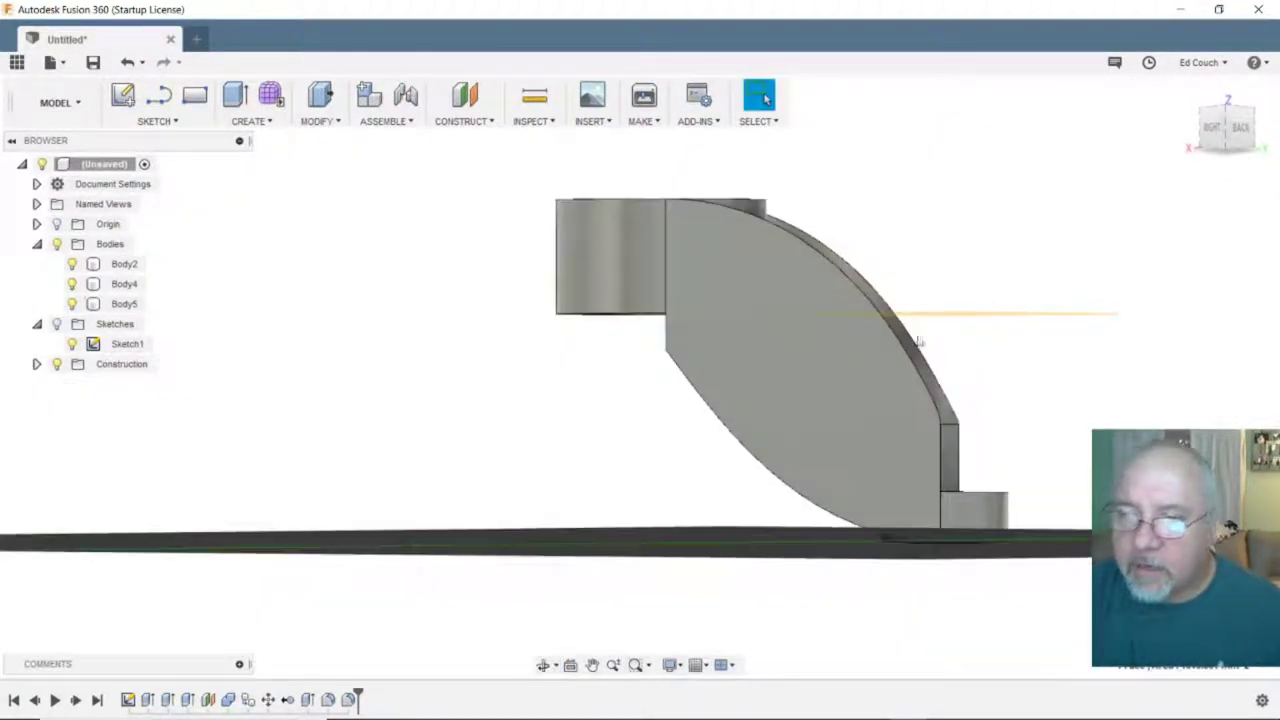
pyautogui.click(124, 304)
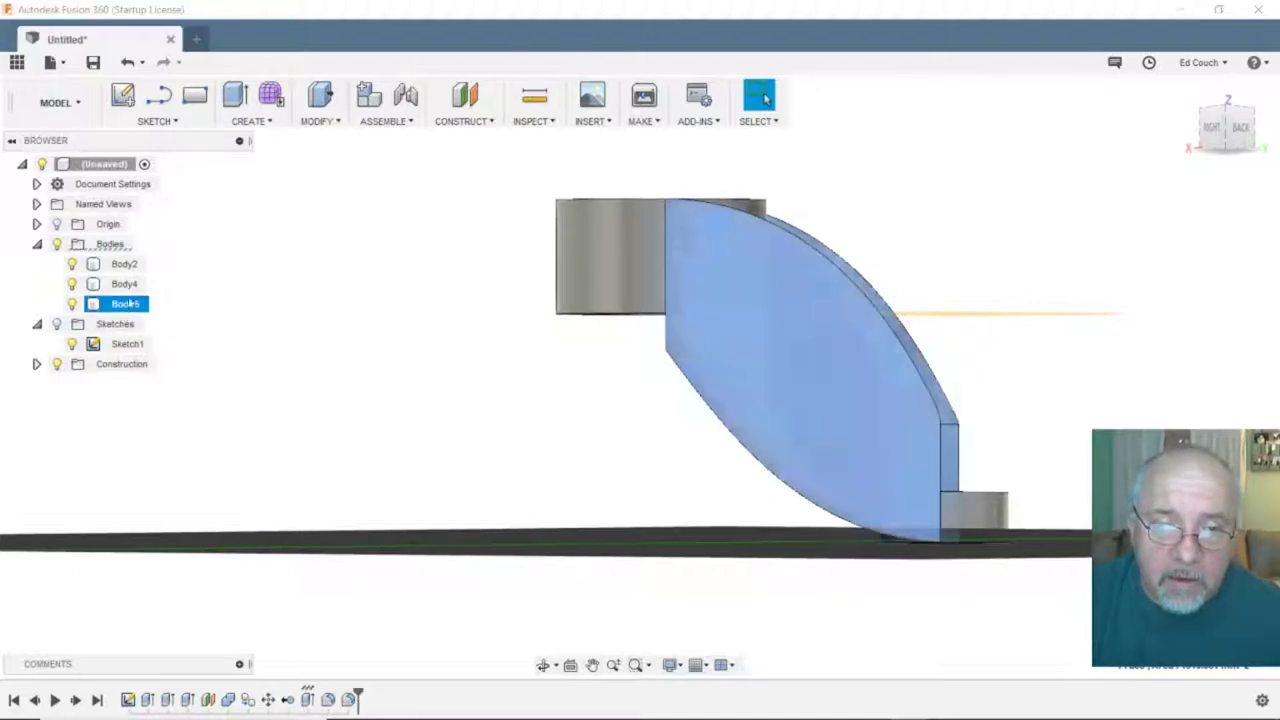
pyautogui.keyDown('ctrl'); pyautogui.click(124, 284); pyautogui.keyUp('ctrl')
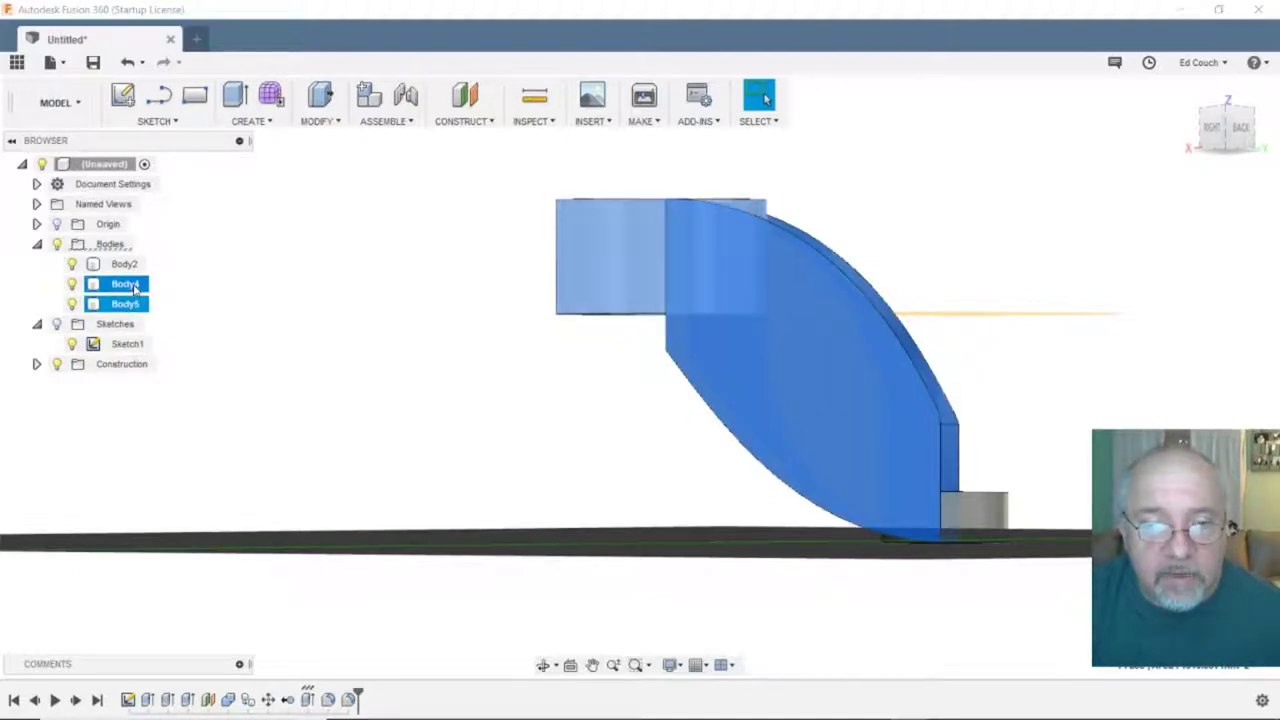
pyautogui.keyDown('ctrl'); pyautogui.click(126, 265); pyautogui.keyUp('ctrl')
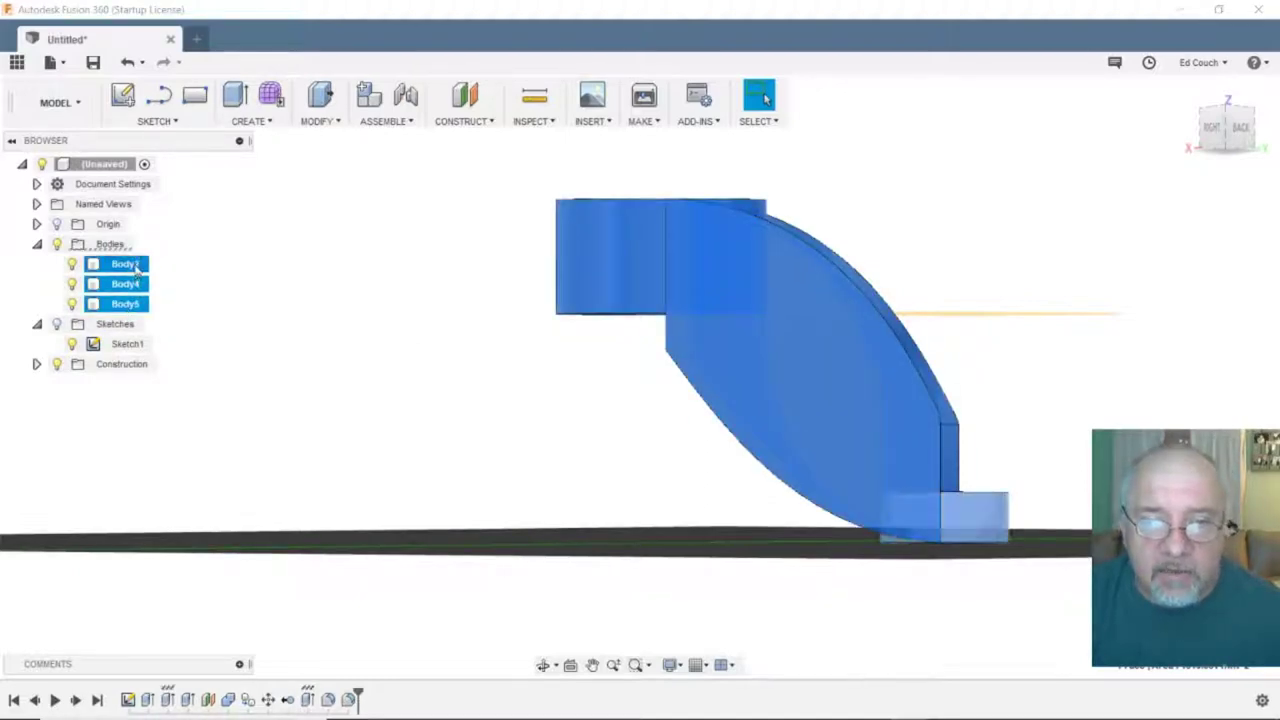
# - Combine Body2 and Body4 into target Body5 using a Join operation
pyautogui.click(335, 122)
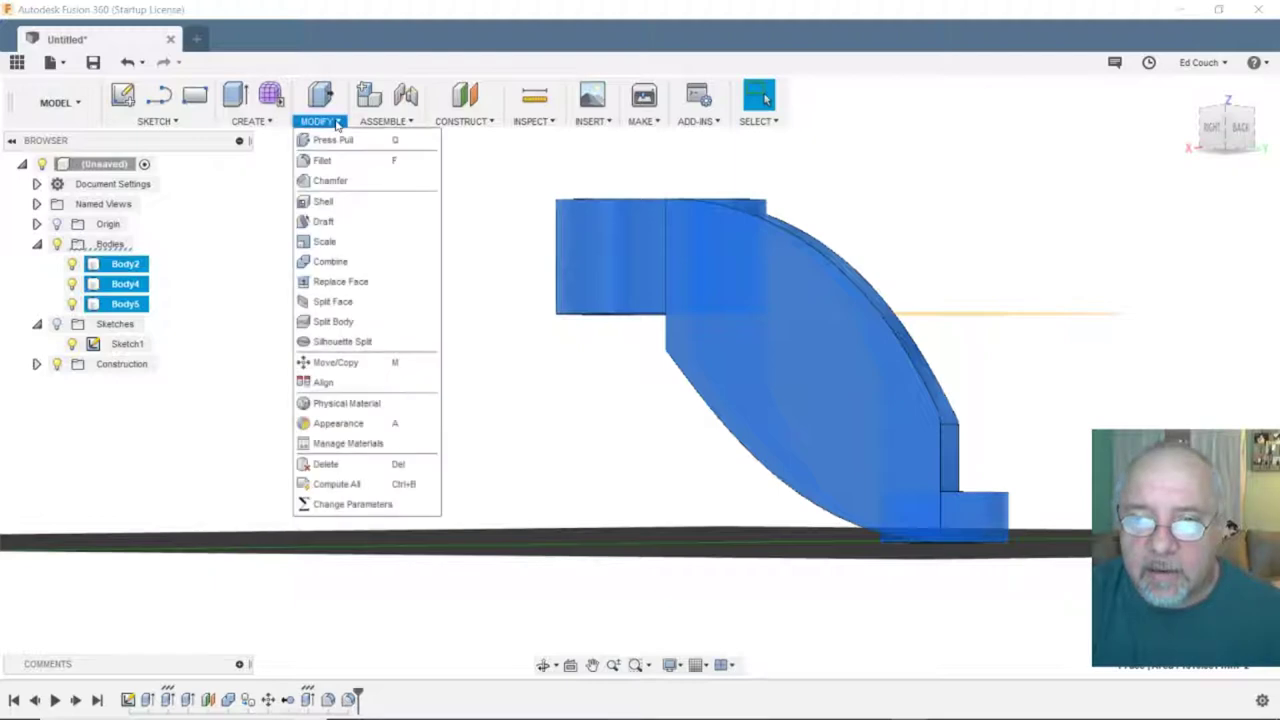
pyautogui.click(332, 261)
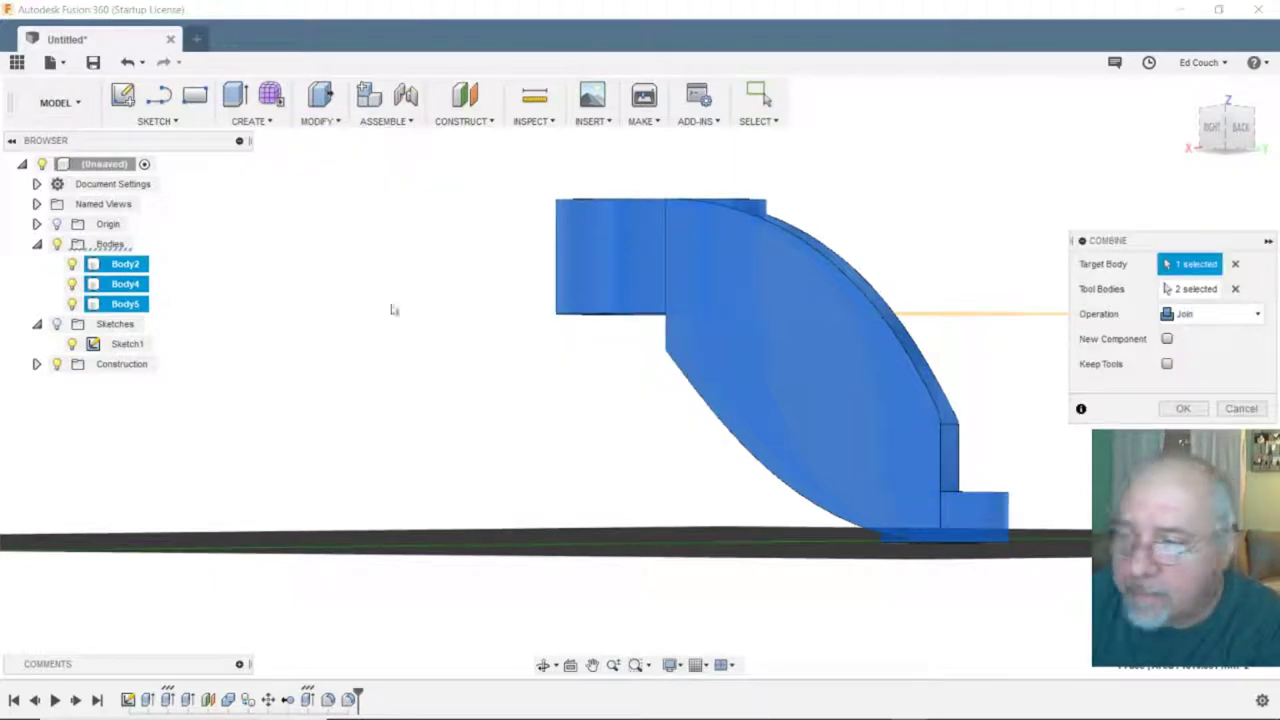
pyautogui.click(1184, 409)
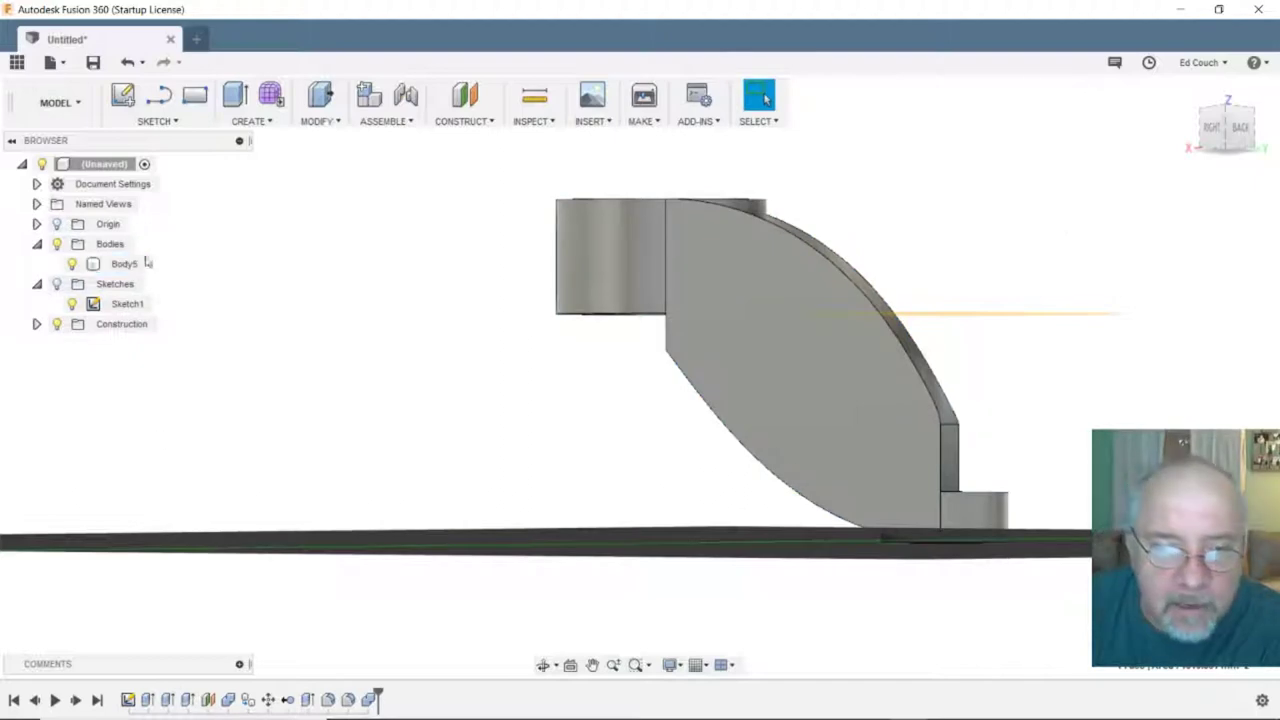
pyautogui.click(125, 264)
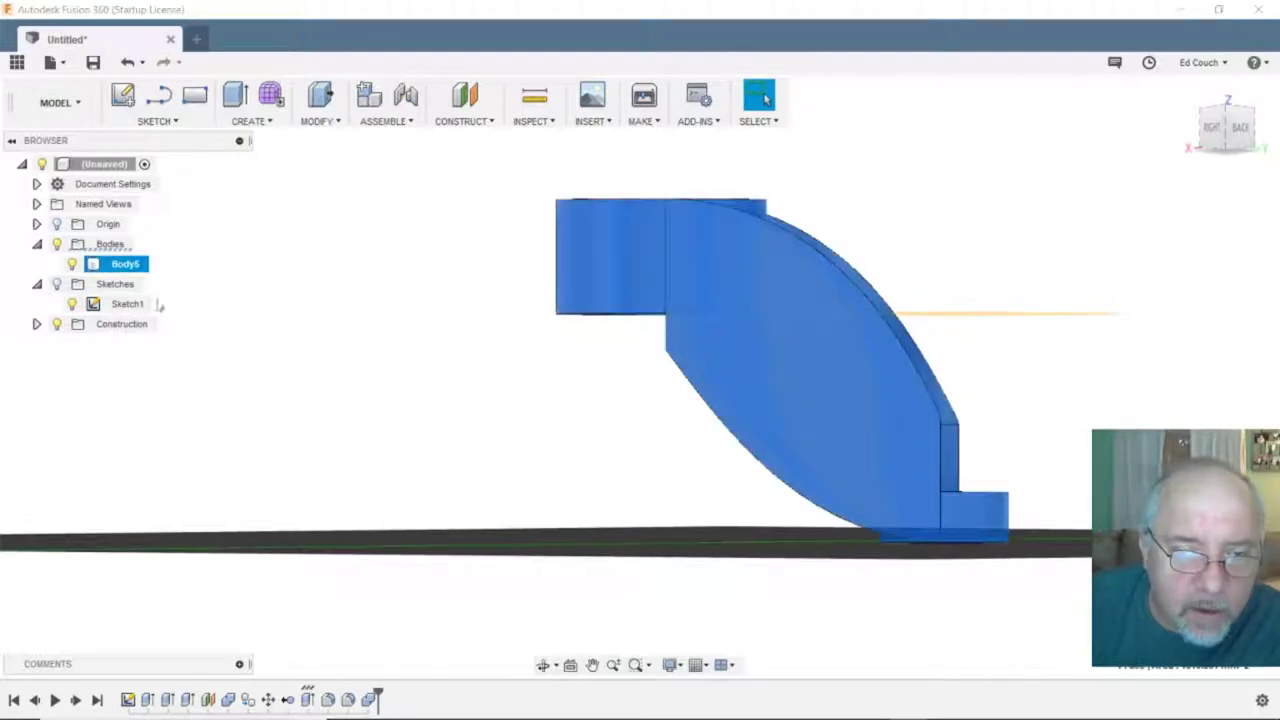
# - Rename Body5 in the Browser to RHLeadscrewSupport
pyautogui.doubleClick(130, 266)
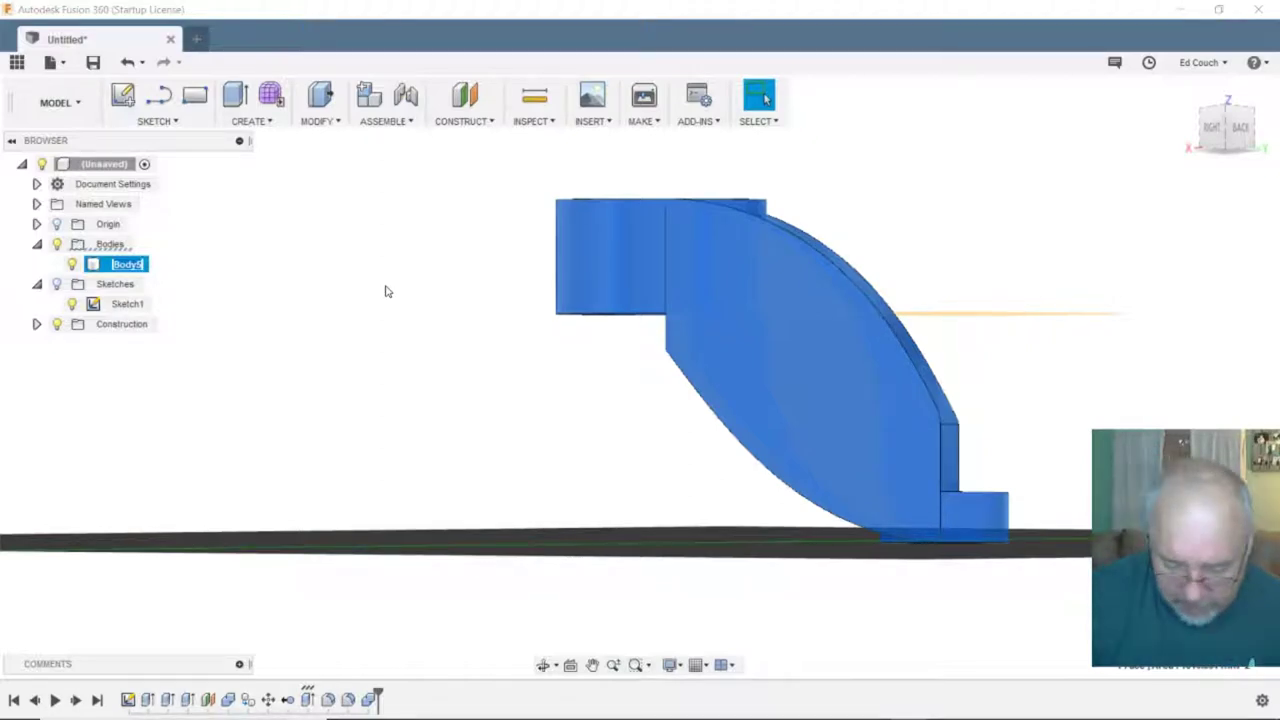
pyautogui.write('rHEADsCREWsUPPORT')
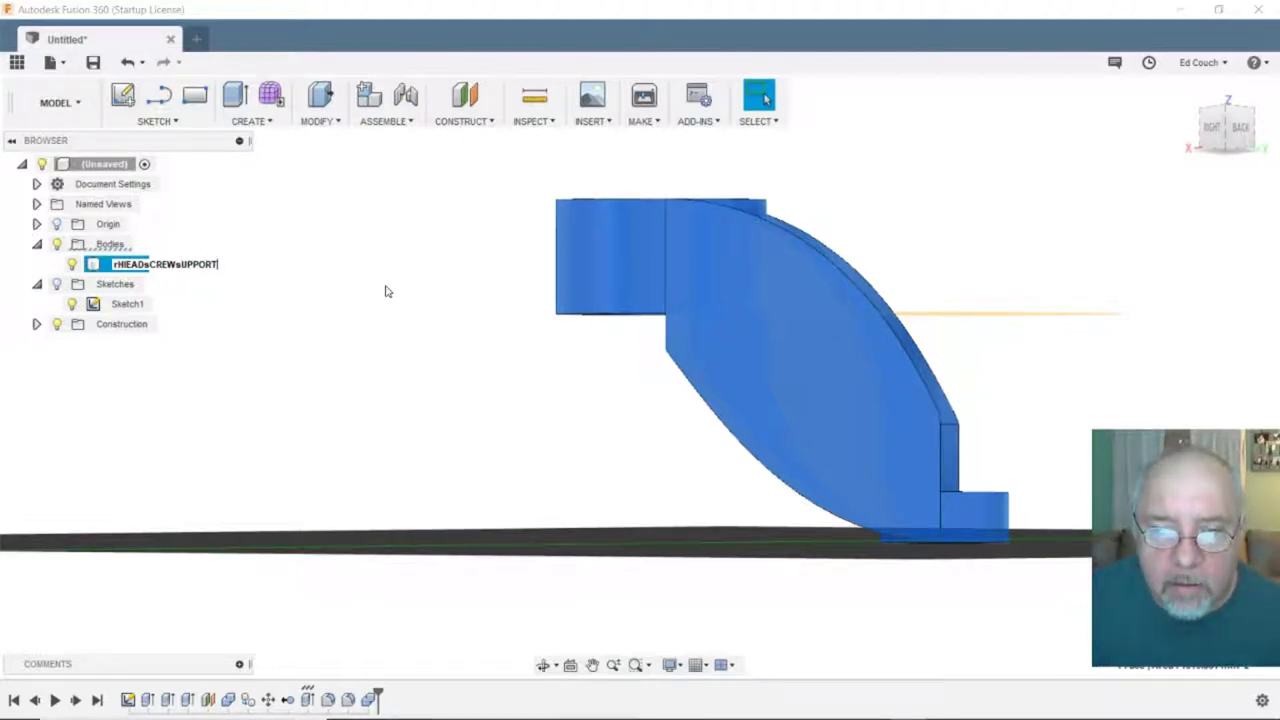
pyautogui.press('BackSpace')
pyautogui.press('BackSpace')
pyautogui.press('BackSpace')
pyautogui.press('BackSpace')
pyautogui.press('BackSpace')
pyautogui.press('BackSpace')
pyautogui.press('BackSpace')
pyautogui.press('BackSpace')
pyautogui.press('BackSpace')
pyautogui.press('BackSpace')
pyautogui.press('BackSpace')
pyautogui.press('BackSpace')
pyautogui.press('BackSpace')
pyautogui.press('BackSpace')
pyautogui.press('BackSpace')
pyautogui.press('BackSpace')
pyautogui.press('BackSpace')
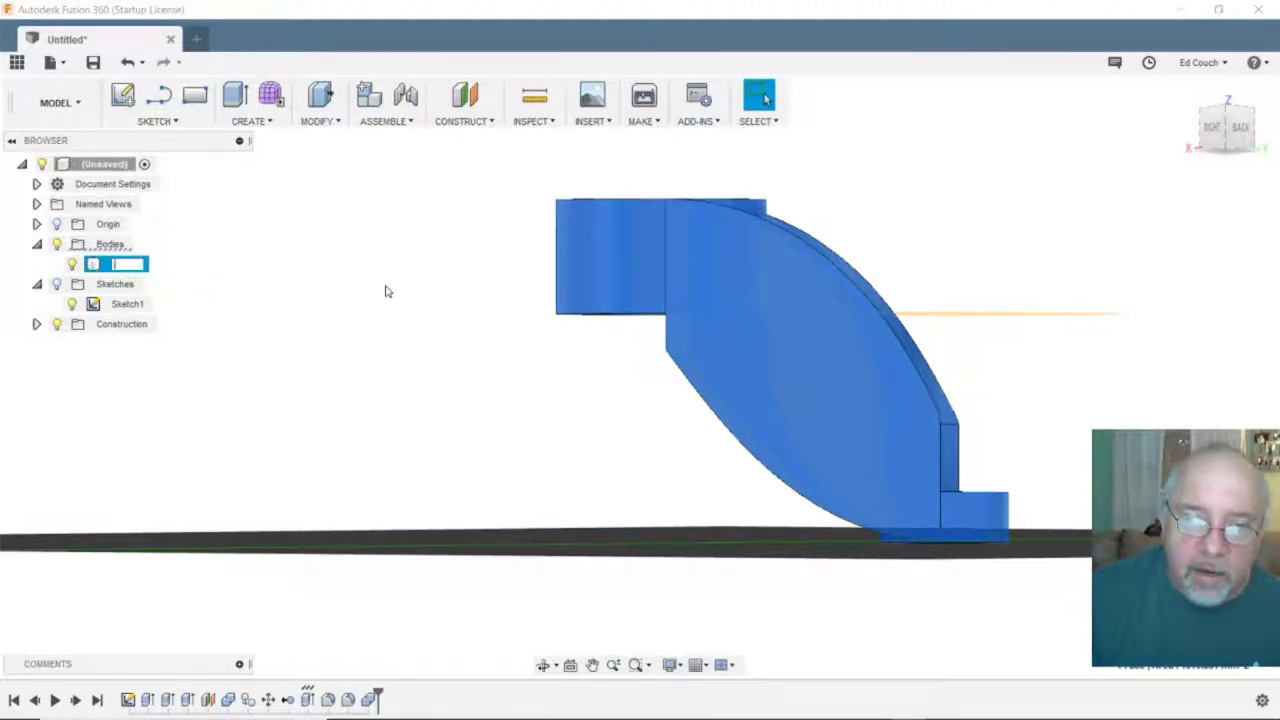
pyautogui.press('capslock')
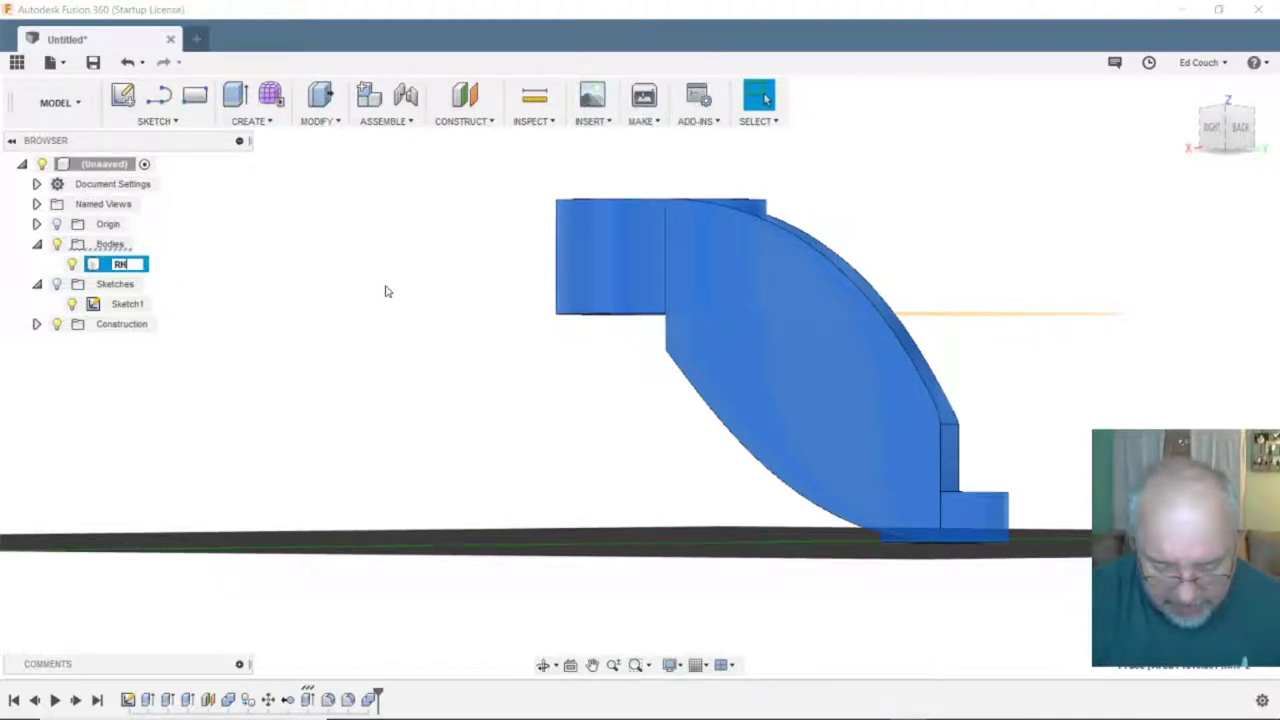
pyautogui.write('RHLeadscrewSupport')
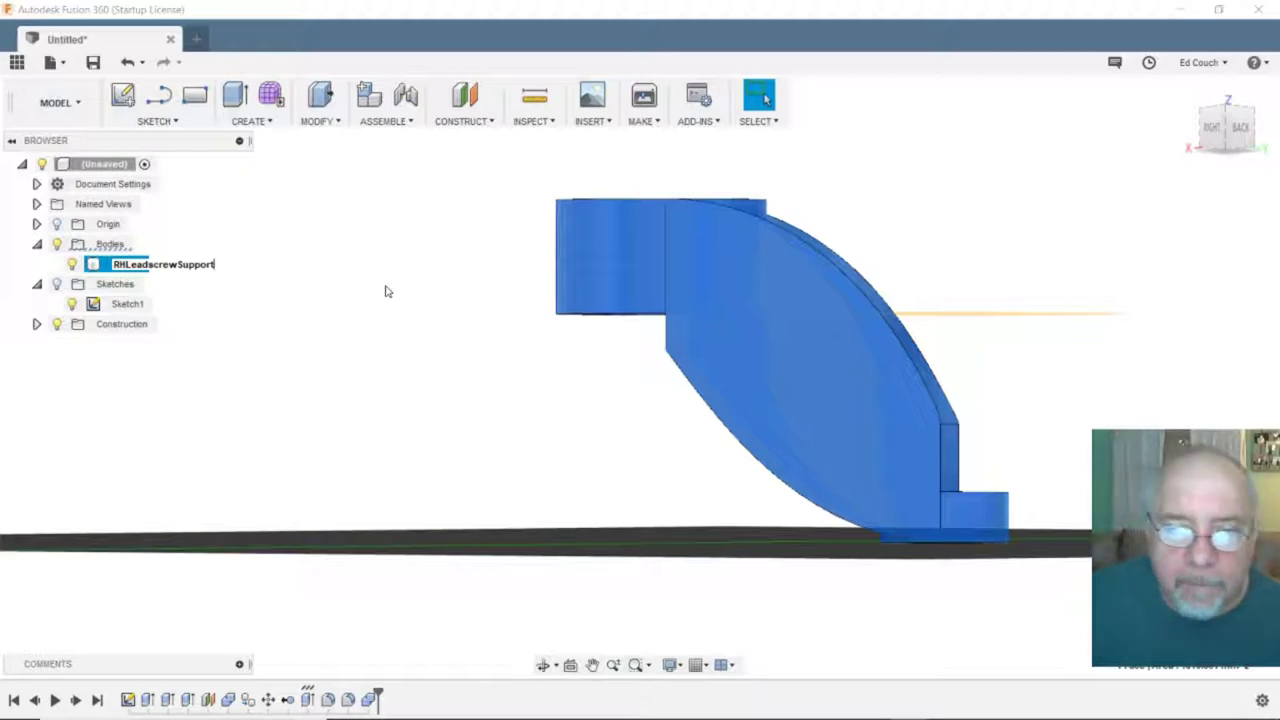
pyautogui.press('Return')
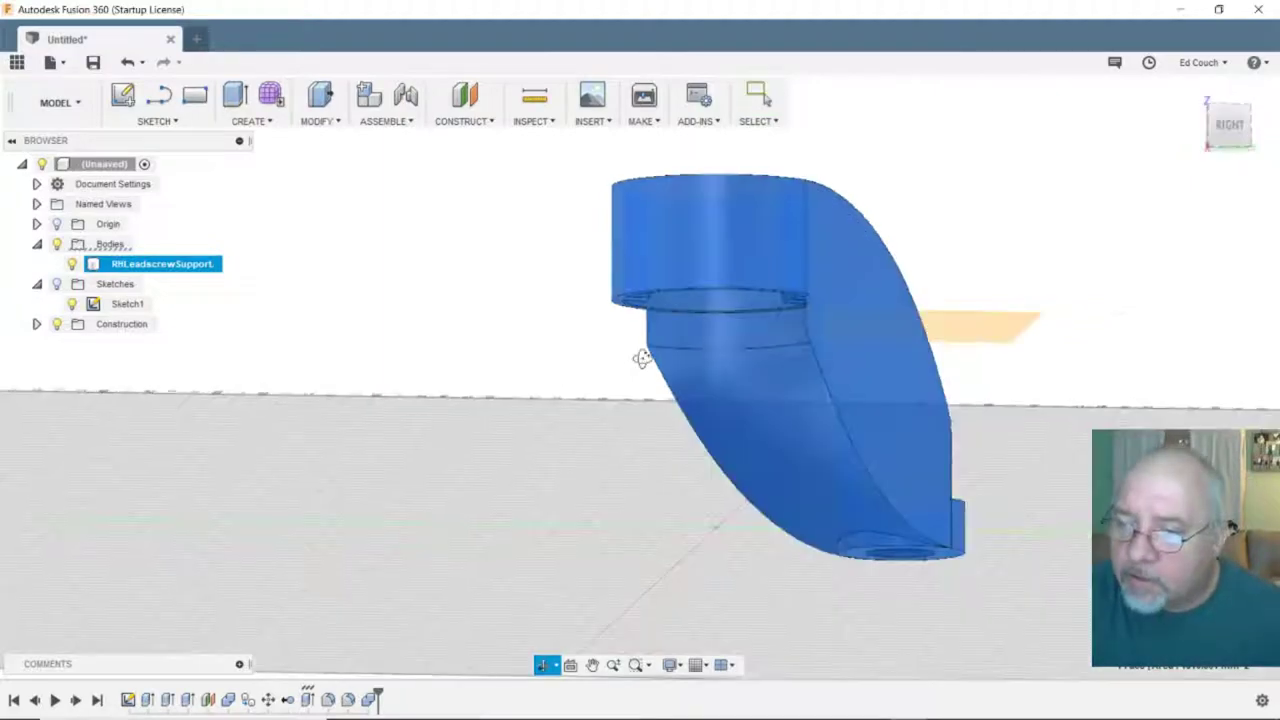
# - Press Pull the curved lower face, dragging its offset to a 43.50 mm radius
pyautogui.keyDown('shift'); pyautogui.moveTo(640, 357); pyautogui.dragTo(683, 349, button='middle'); pyautogui.keyUp('shift')
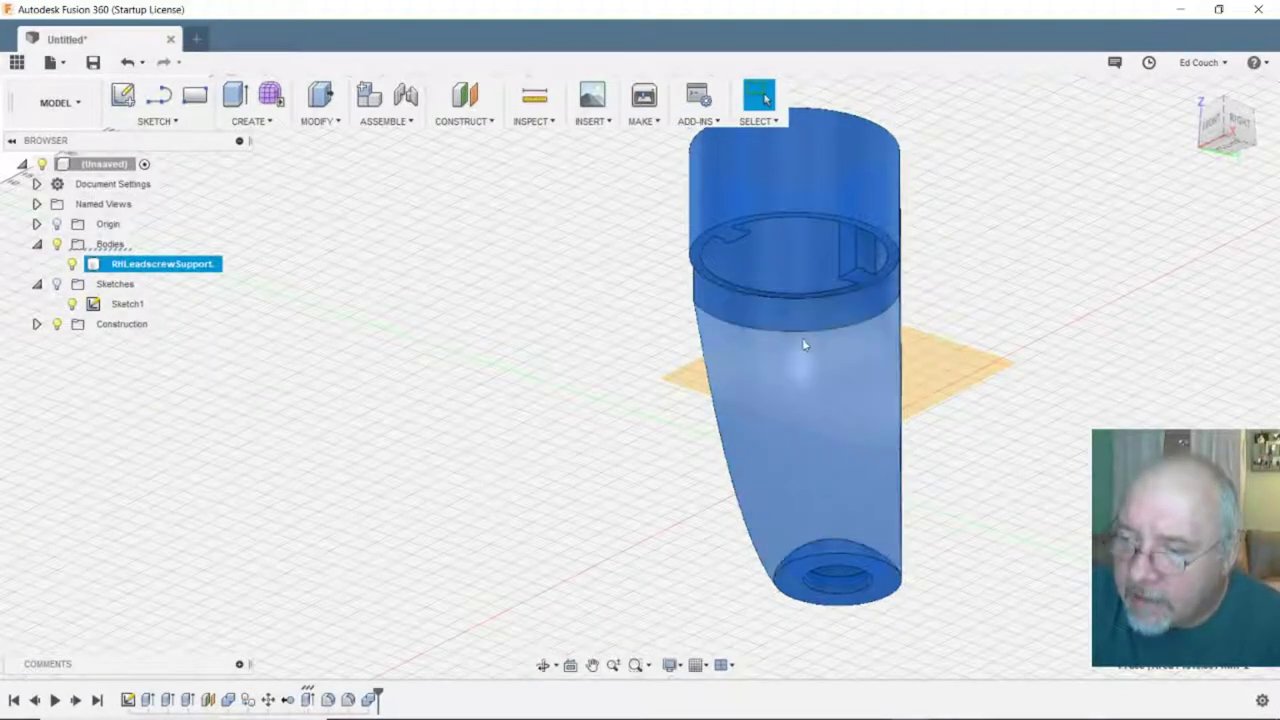
pyautogui.press('Return')
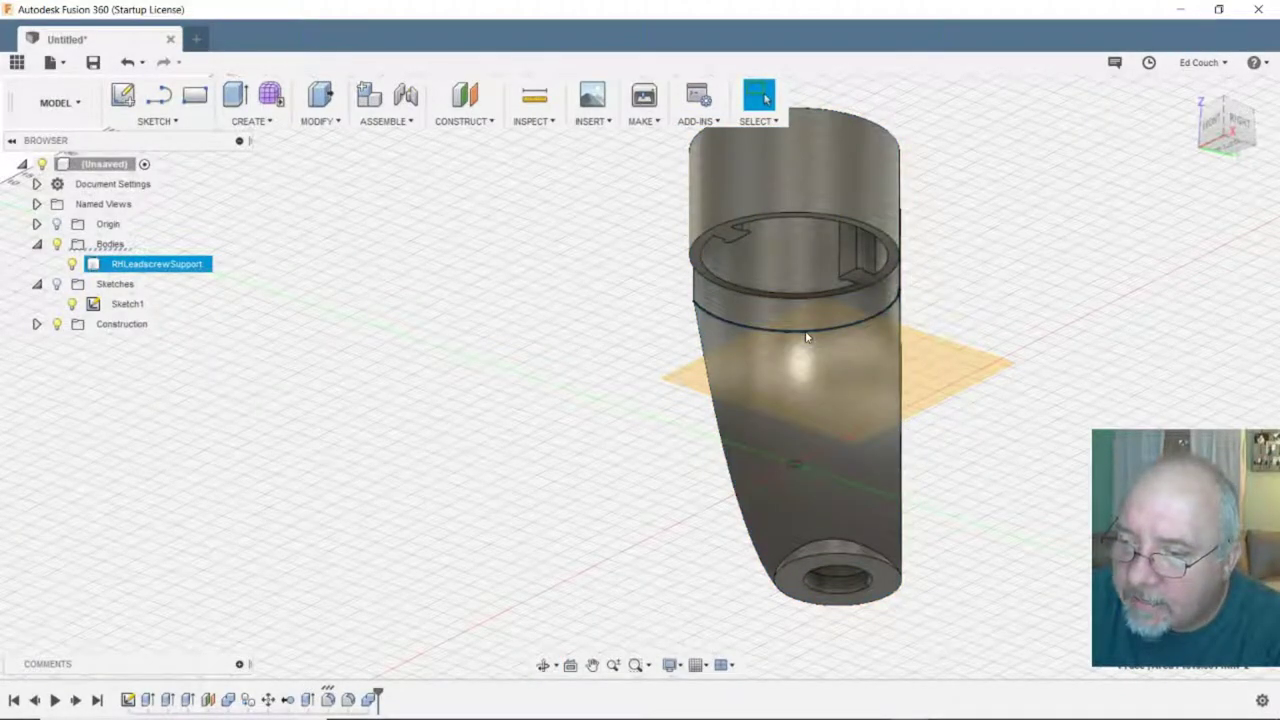
pyautogui.click(808, 337)
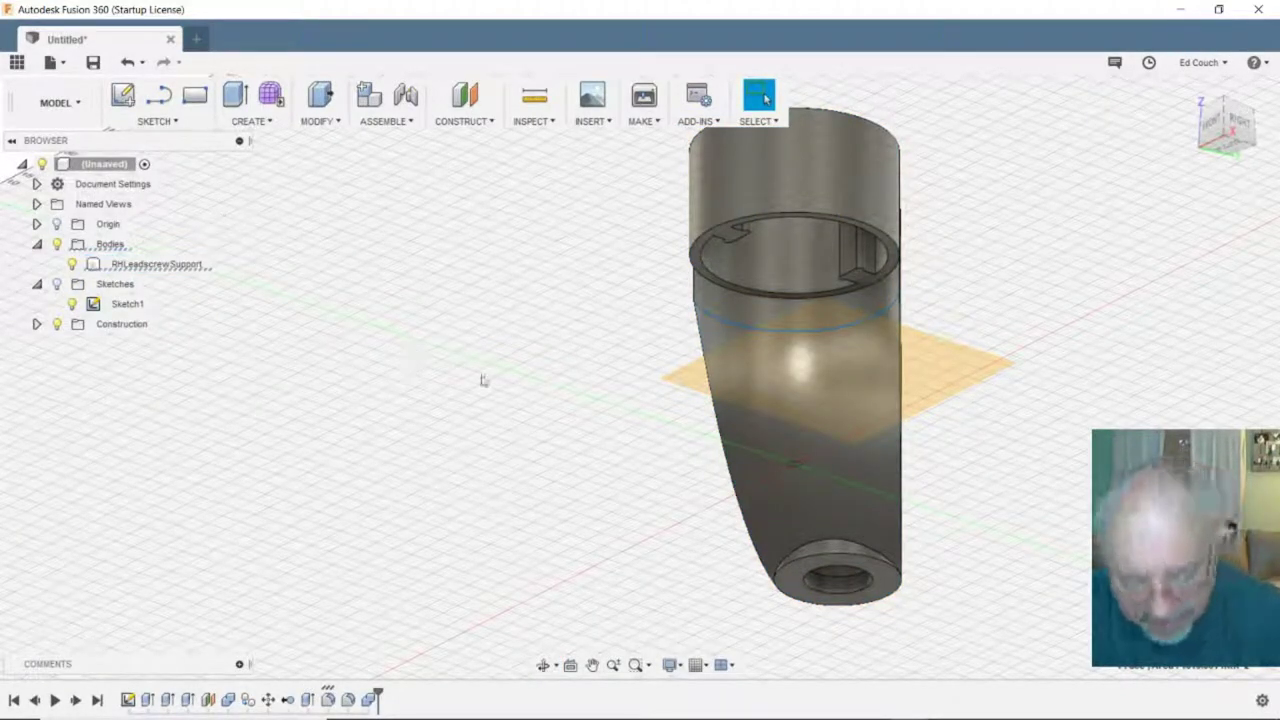
pyautogui.press('q')
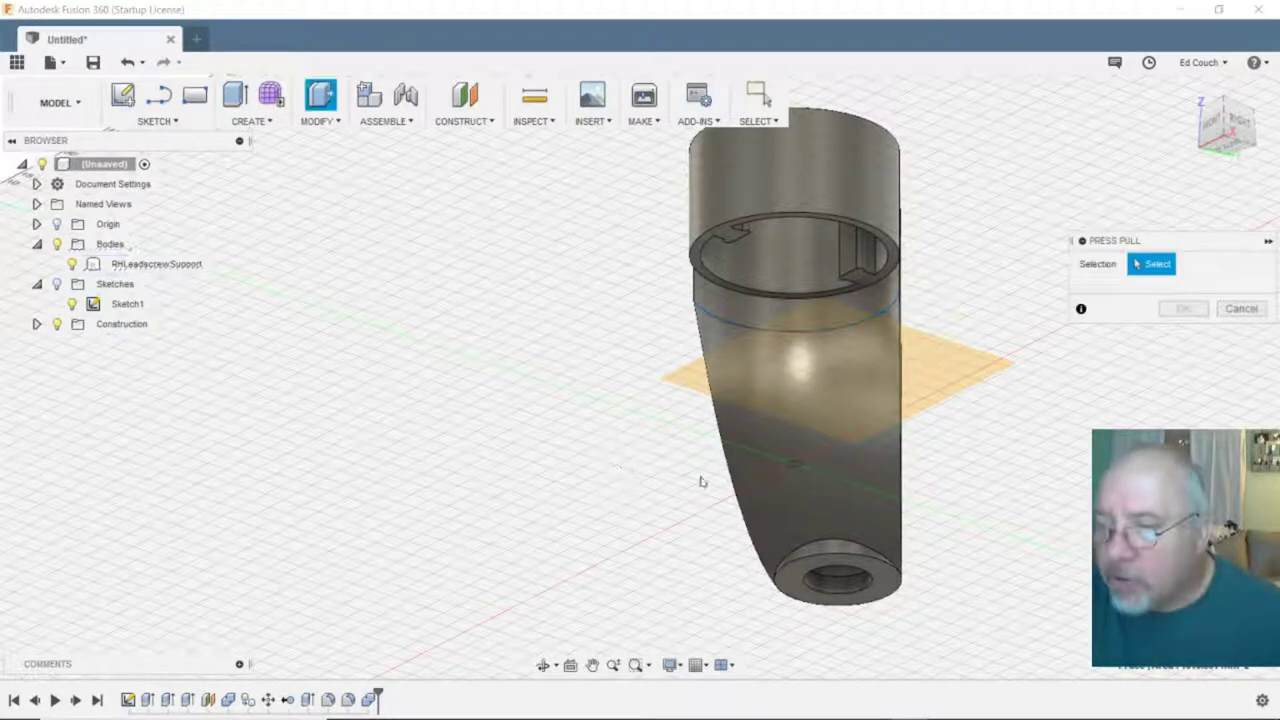
pyautogui.click(797, 331)
pyautogui.moveTo(797, 327); pyautogui.dragTo(797, 323)
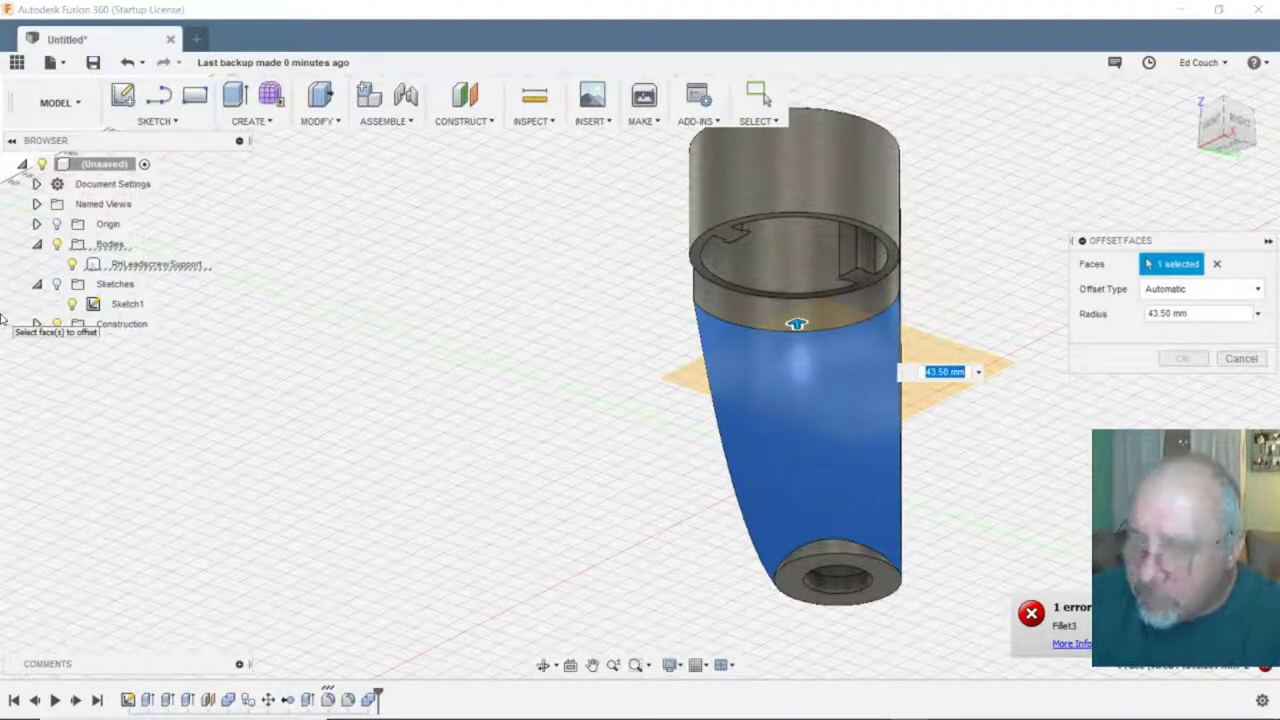
# - Try Offset Faces radii of 44, 44.5 and 45 mm on the curved face
pyautogui.write('44')
pyautogui.press('Return')
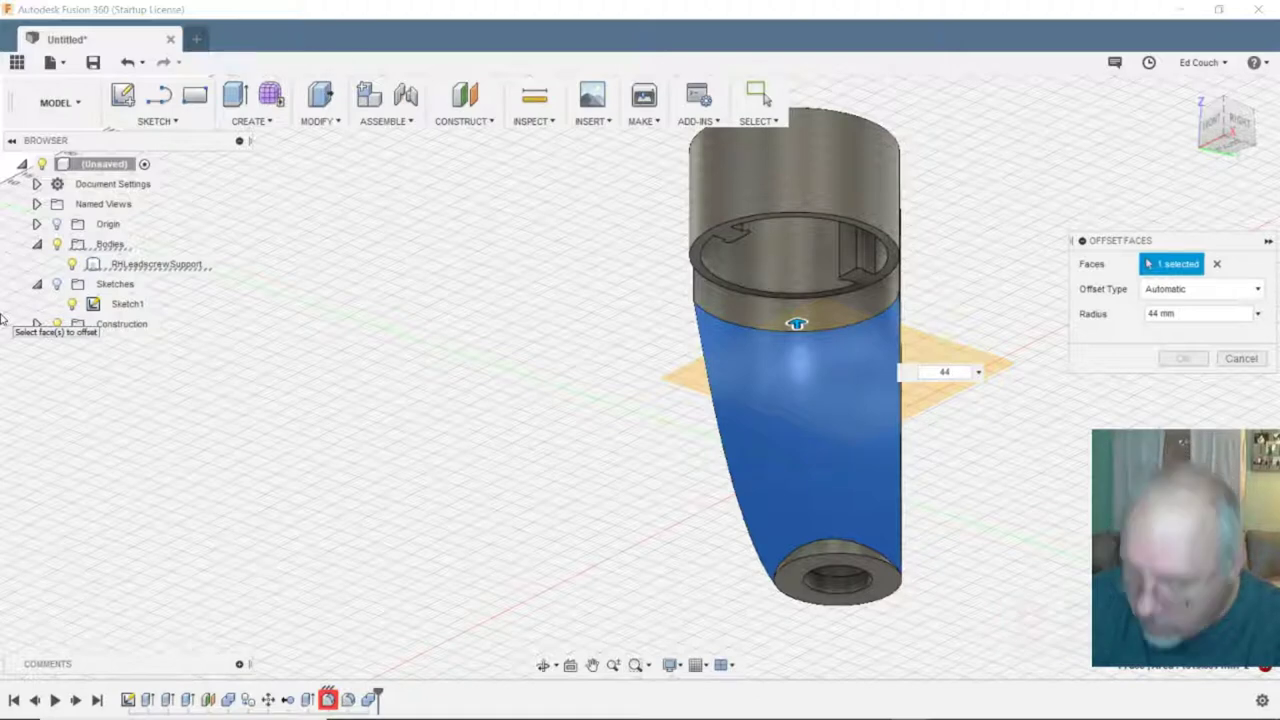
pyautogui.write('.5')
pyautogui.press('Return')
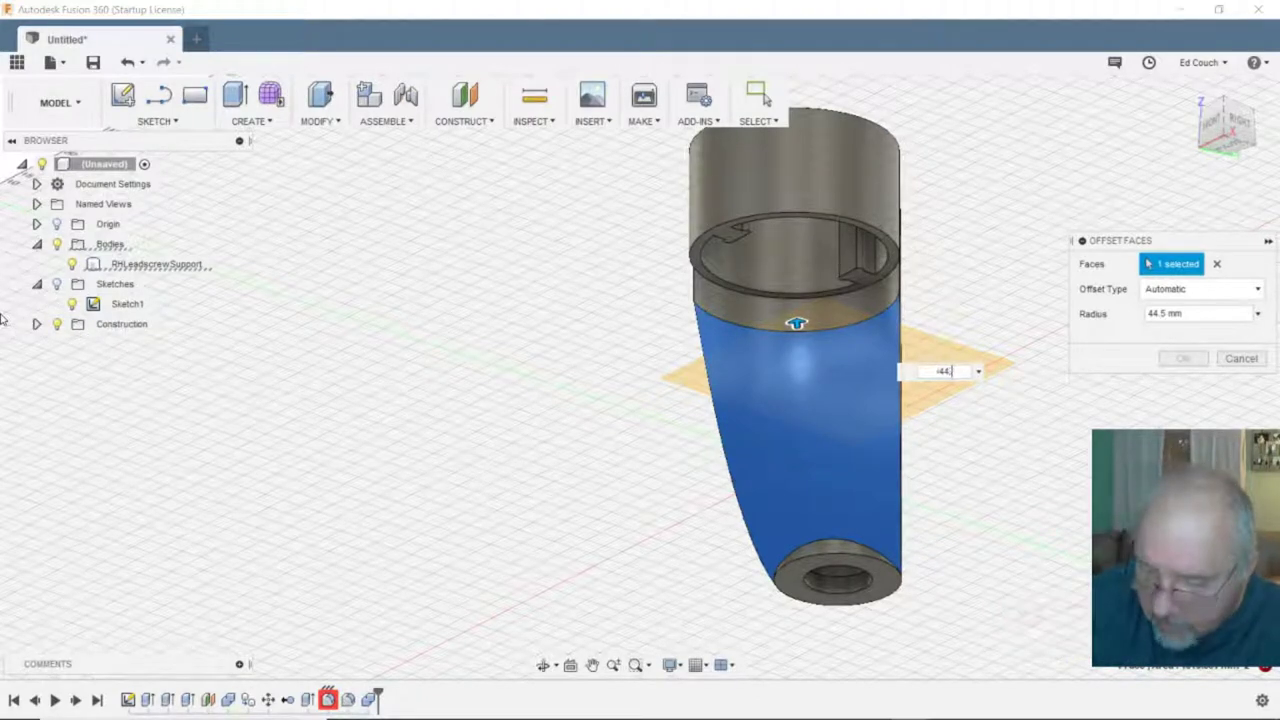
pyautogui.press('BackSpace')
pyautogui.press('BackSpace')
pyautogui.press('Return')
pyautogui.press('BackSpace')
pyautogui.write('5')
pyautogui.press('Return')
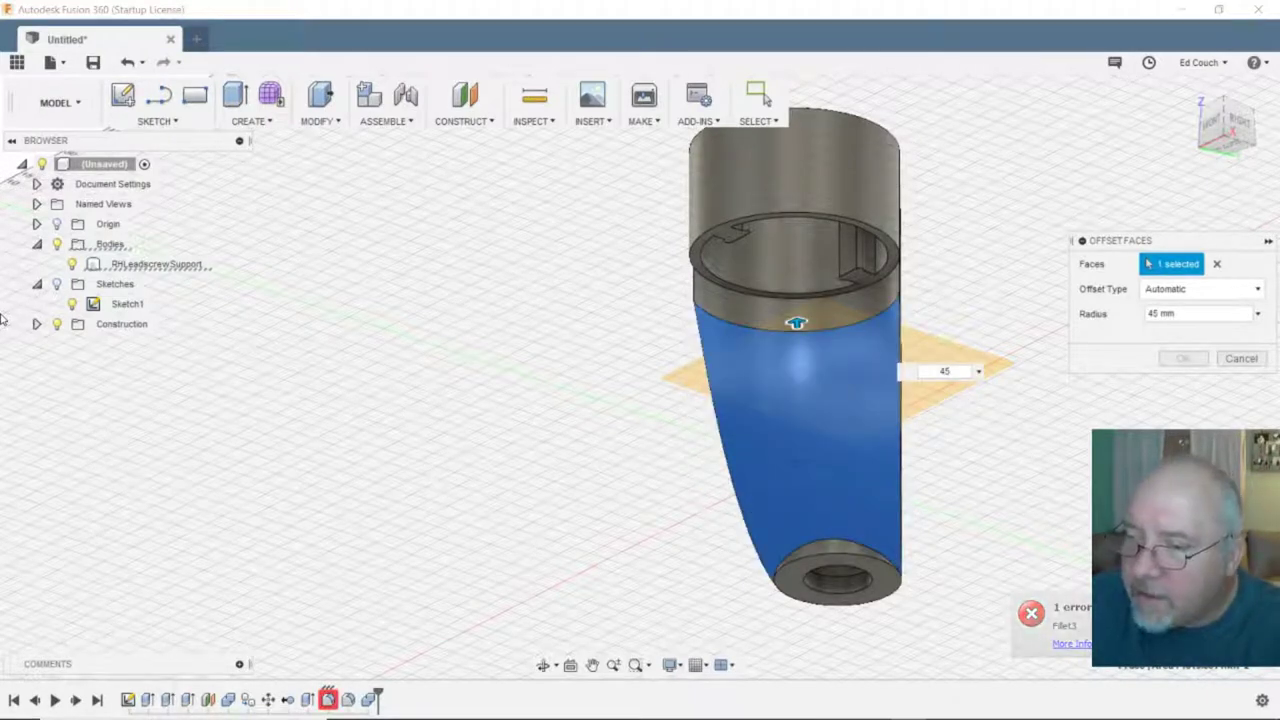
# - Raise the trial radius through 46, 47 and 48 mm to 49 mm
pyautogui.press('BackSpace')
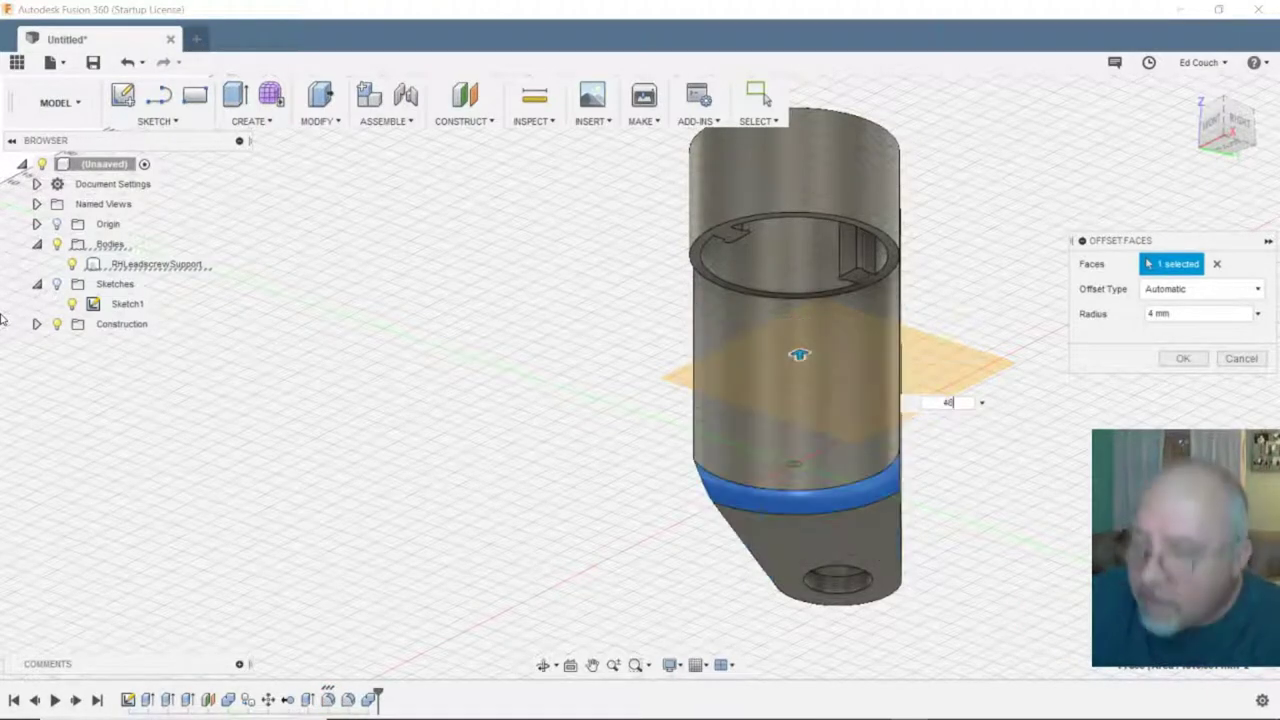
pyautogui.write('6')
pyautogui.press('Return')
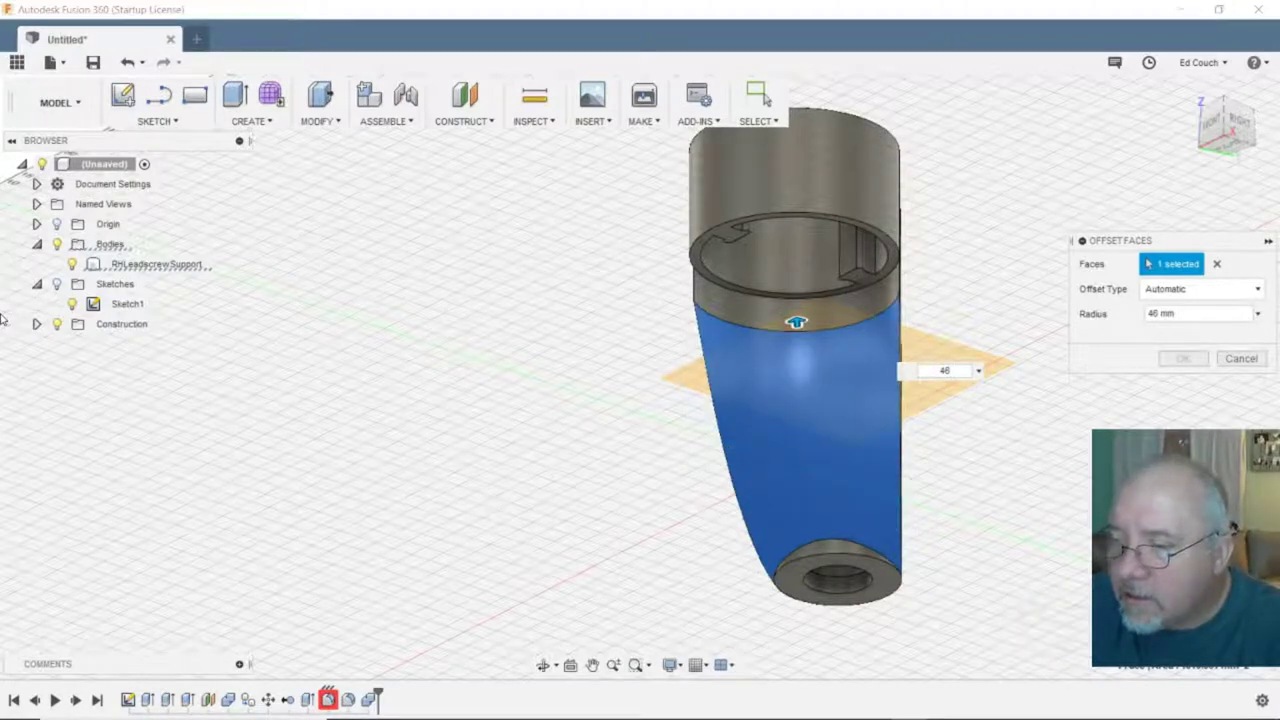
pyautogui.press('BackSpace')
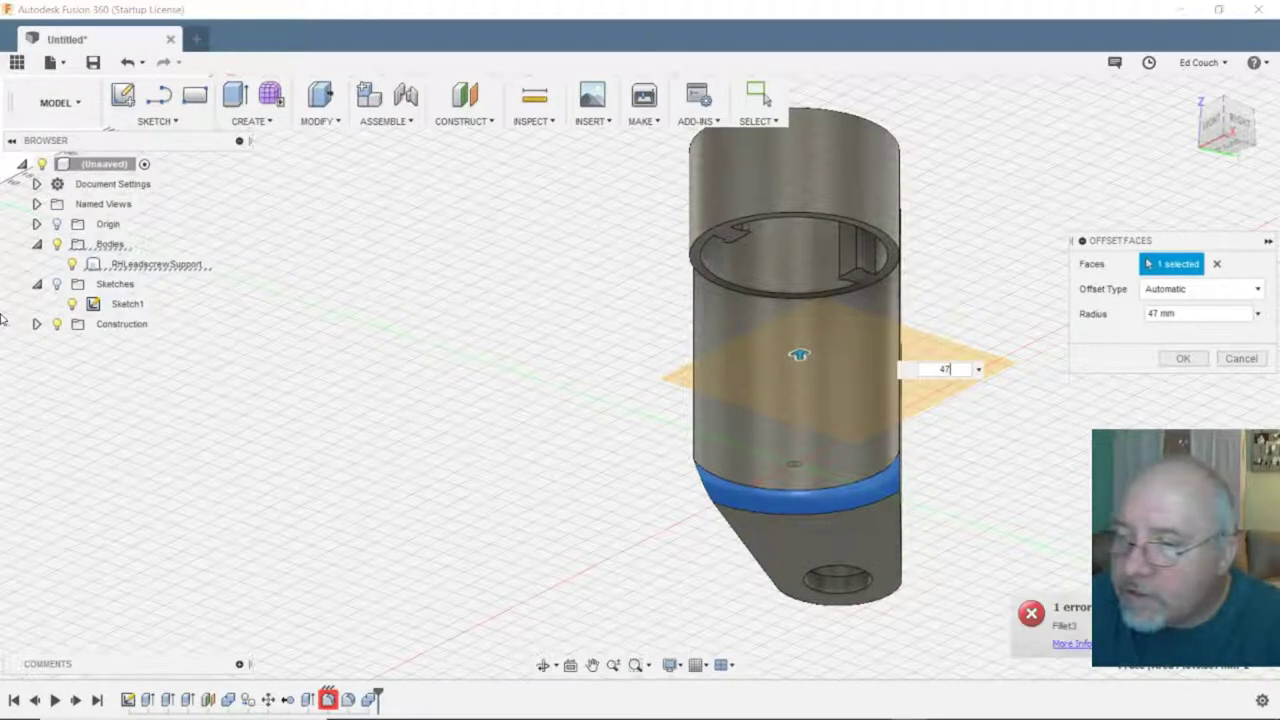
pyautogui.write('7')
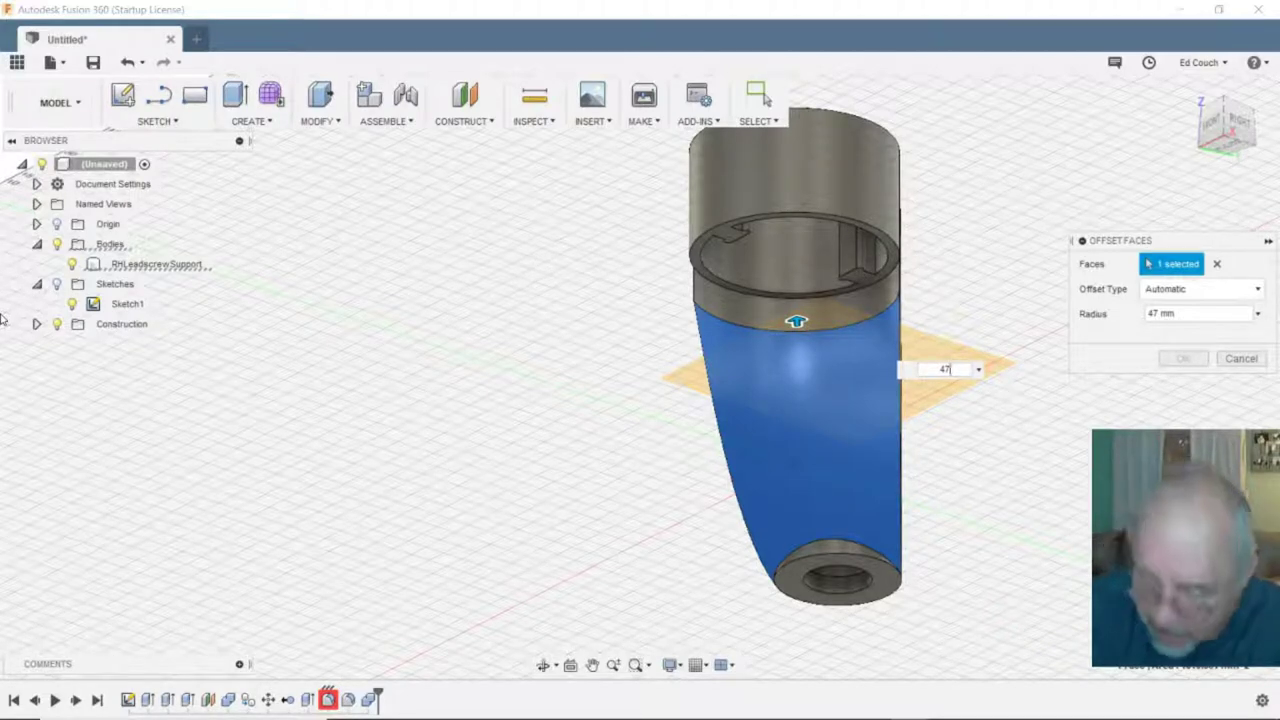
pyautogui.write('8')
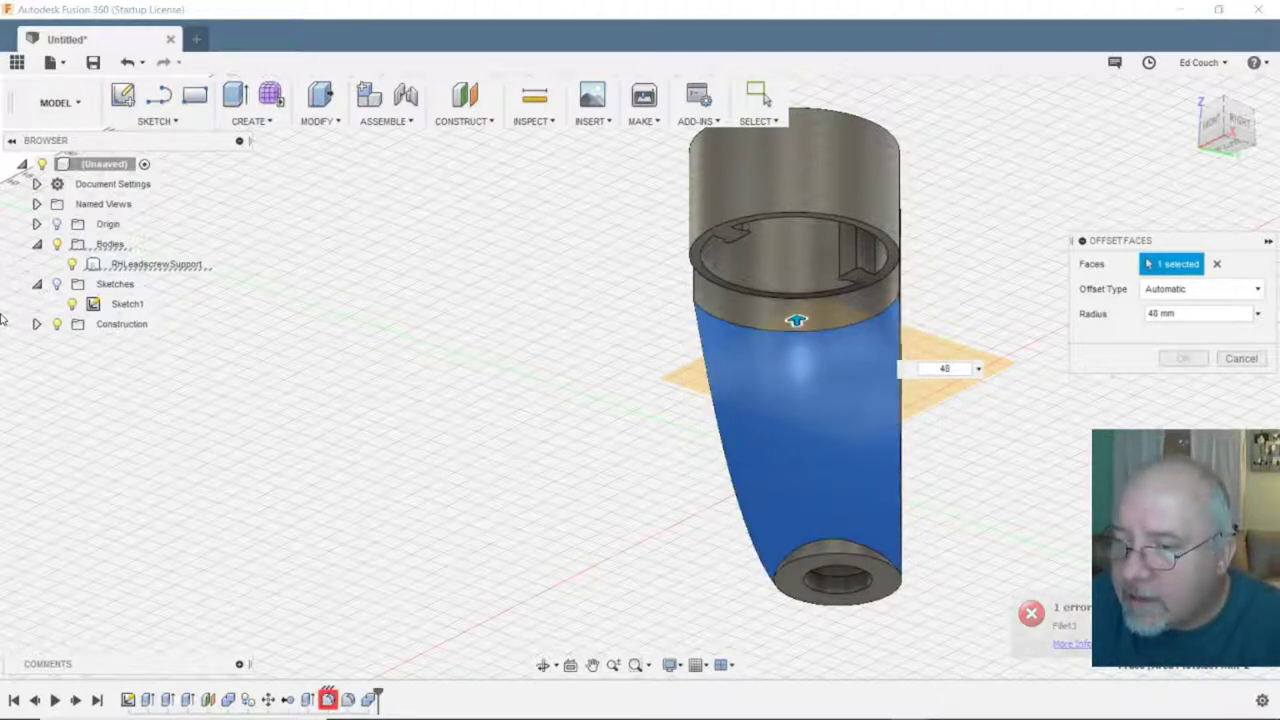
pyautogui.press('BackSpace')
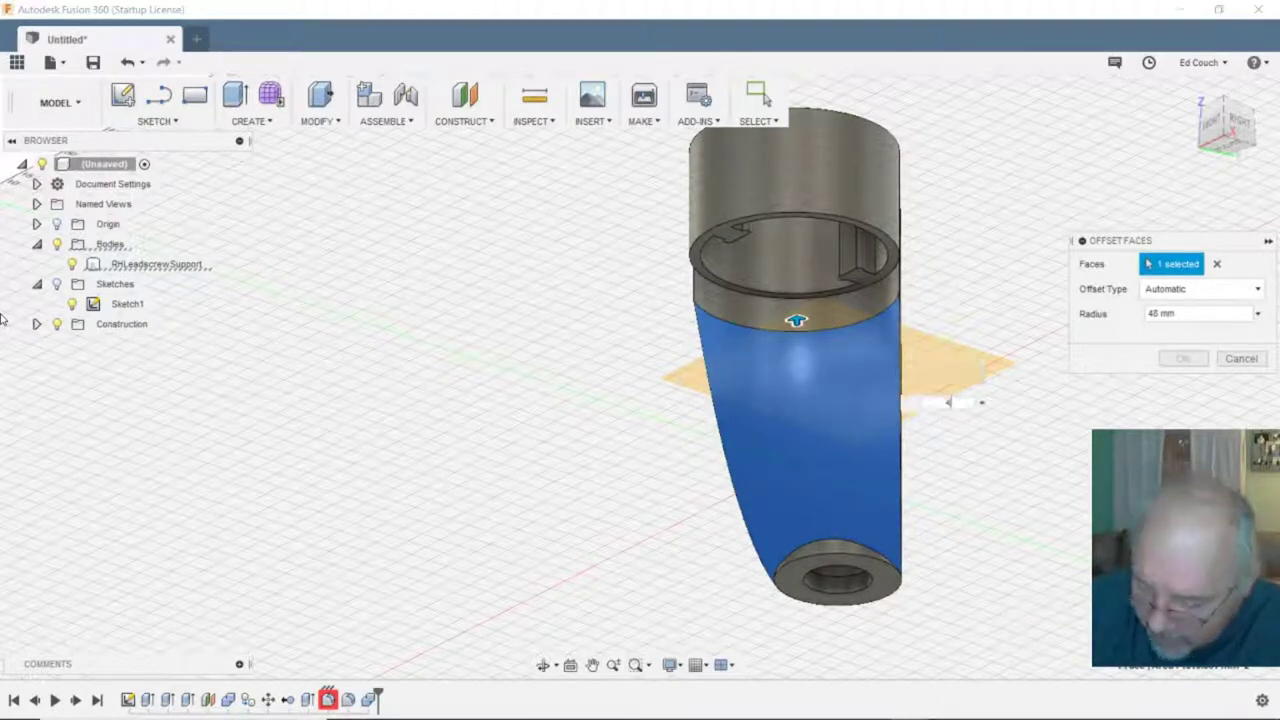
pyautogui.write('9')
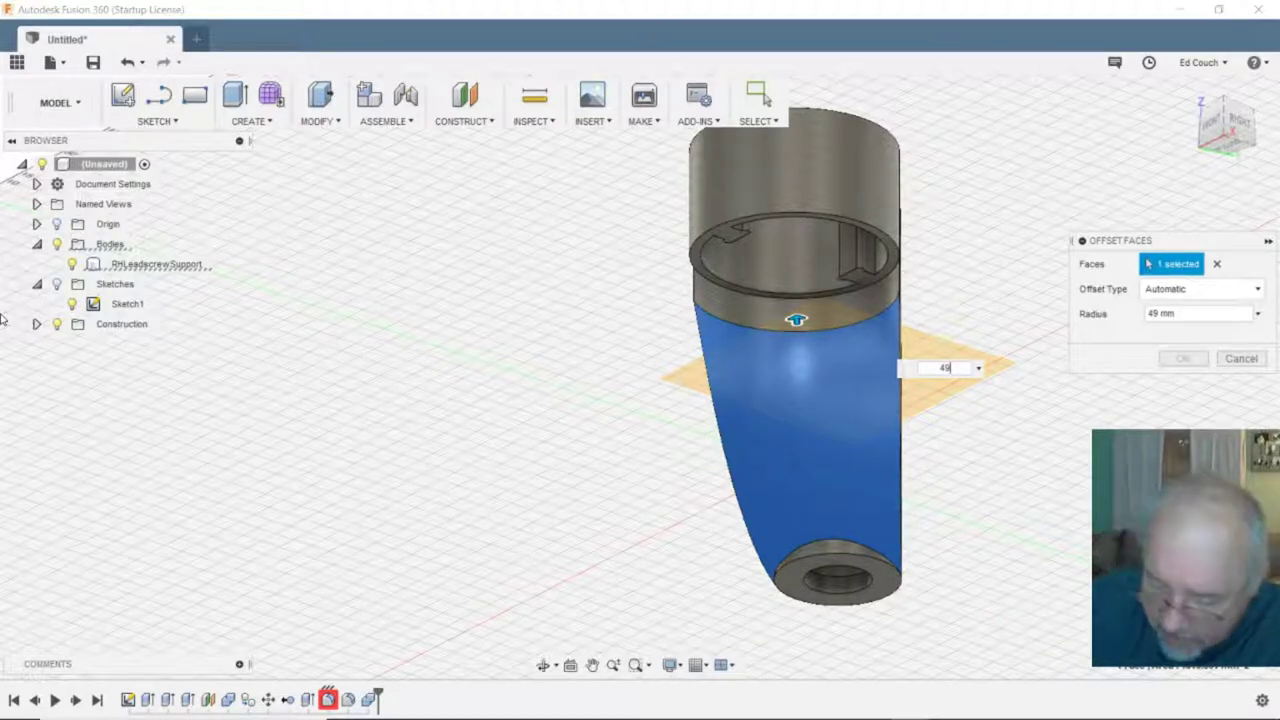
pyautogui.write('0')
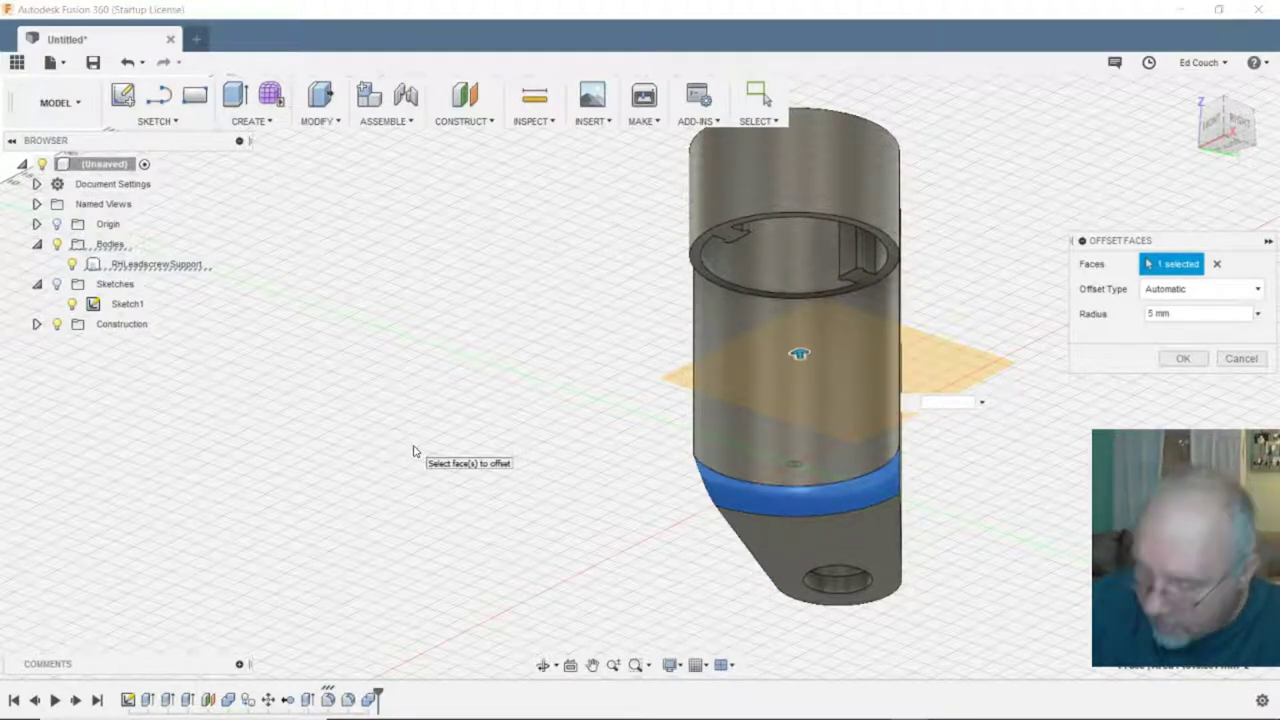
# - Step the offset radius down through 49, 48, 47 and 46 mm
pyautogui.write('49')
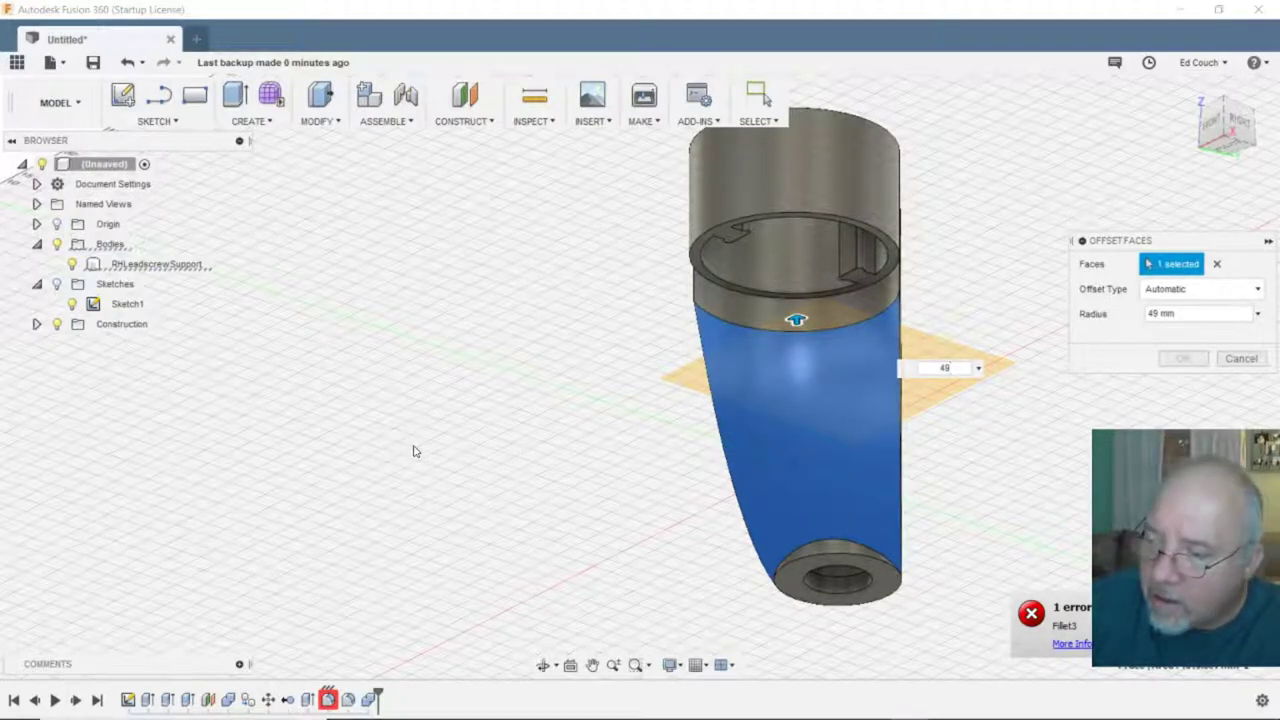
pyautogui.write('0')
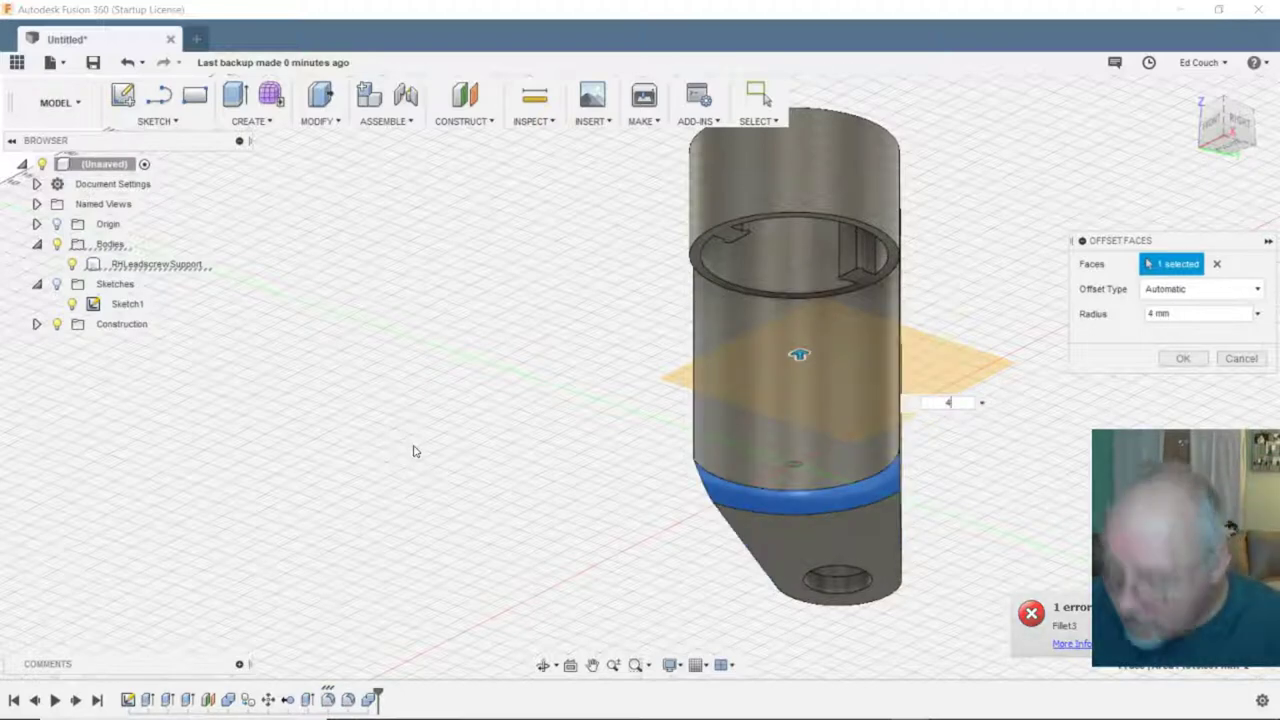
pyautogui.press('BackSpace')
pyautogui.write('8')
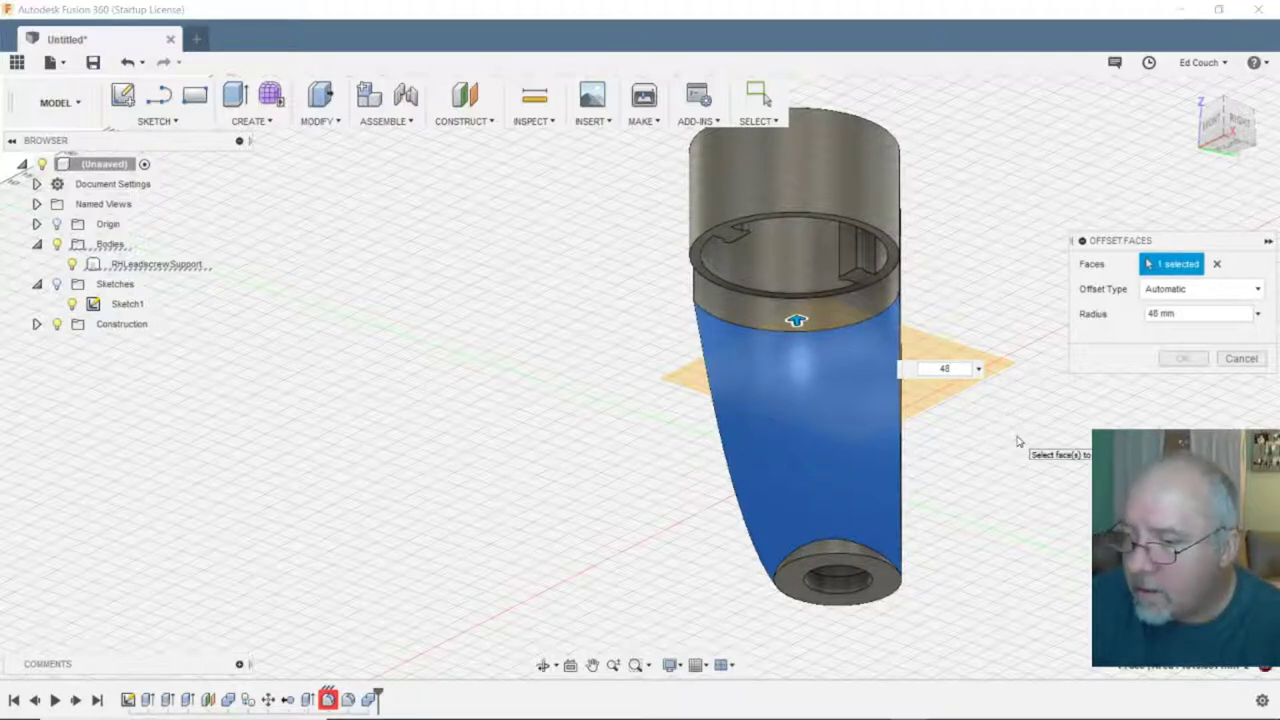
pyautogui.press('BackSpace')
pyautogui.write('7')
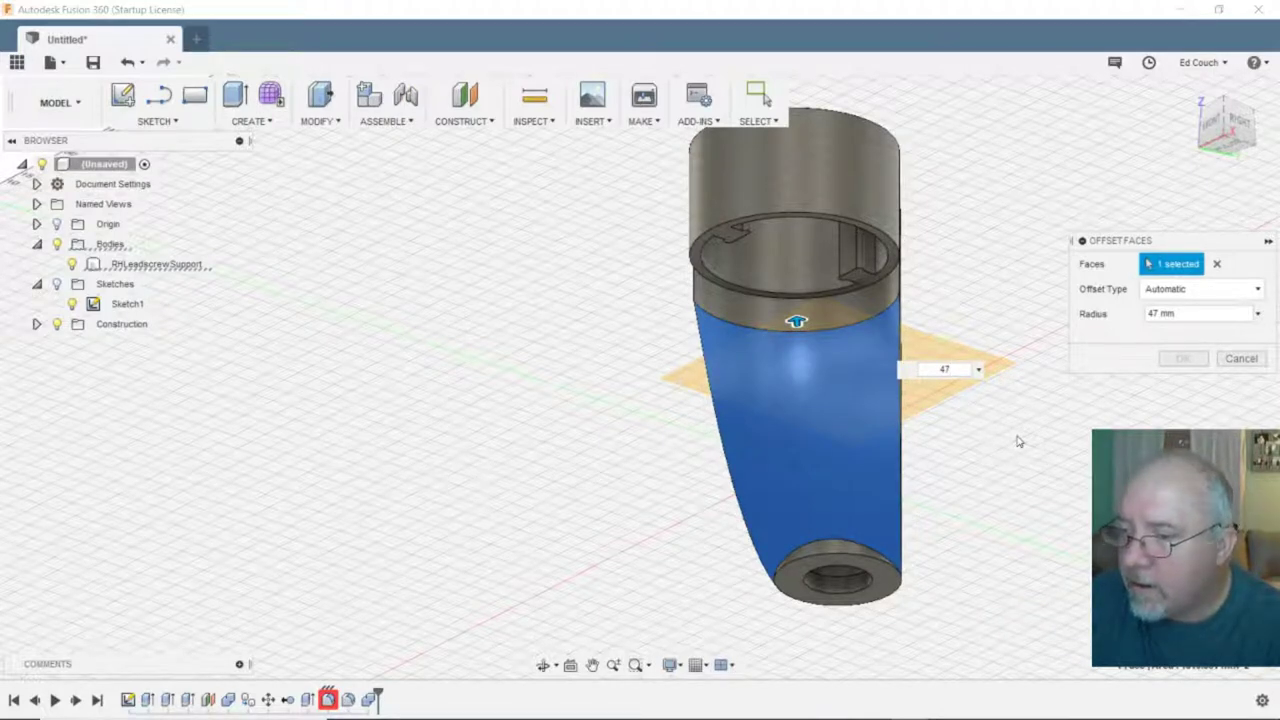
pyautogui.press('BackSpace')
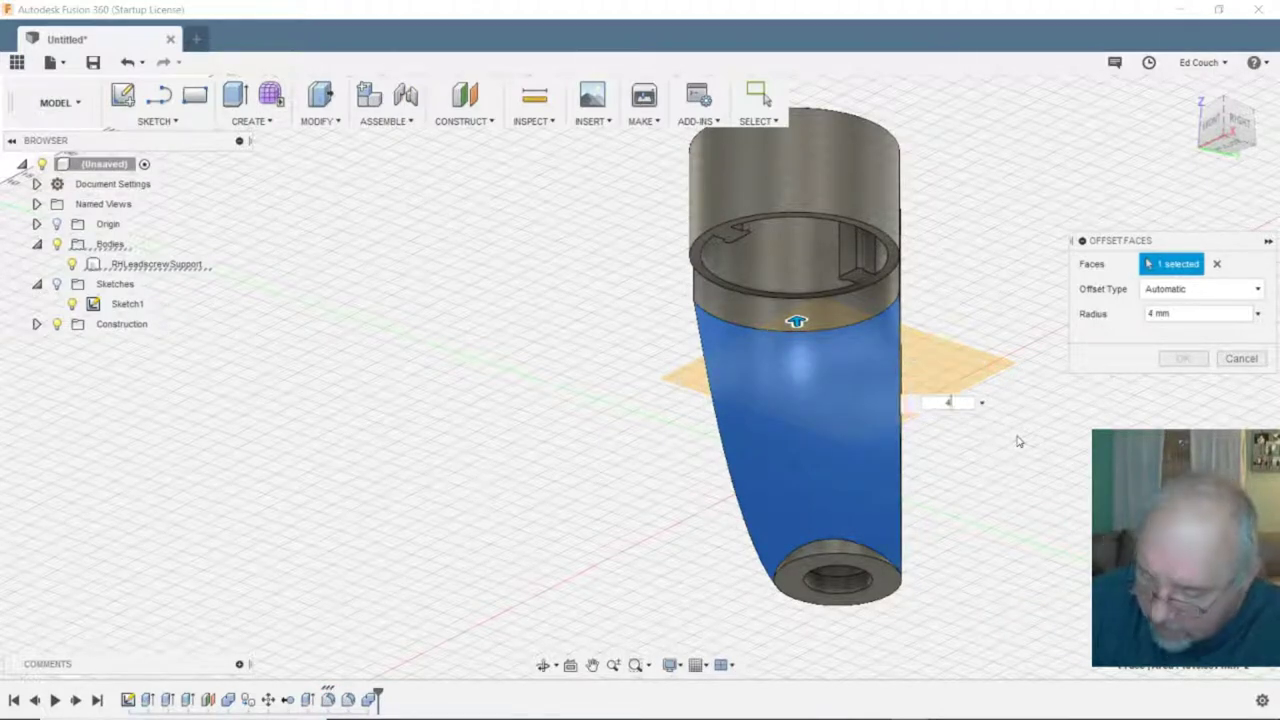
pyautogui.write('8')
pyautogui.press('BackSpace')
pyautogui.write('6')
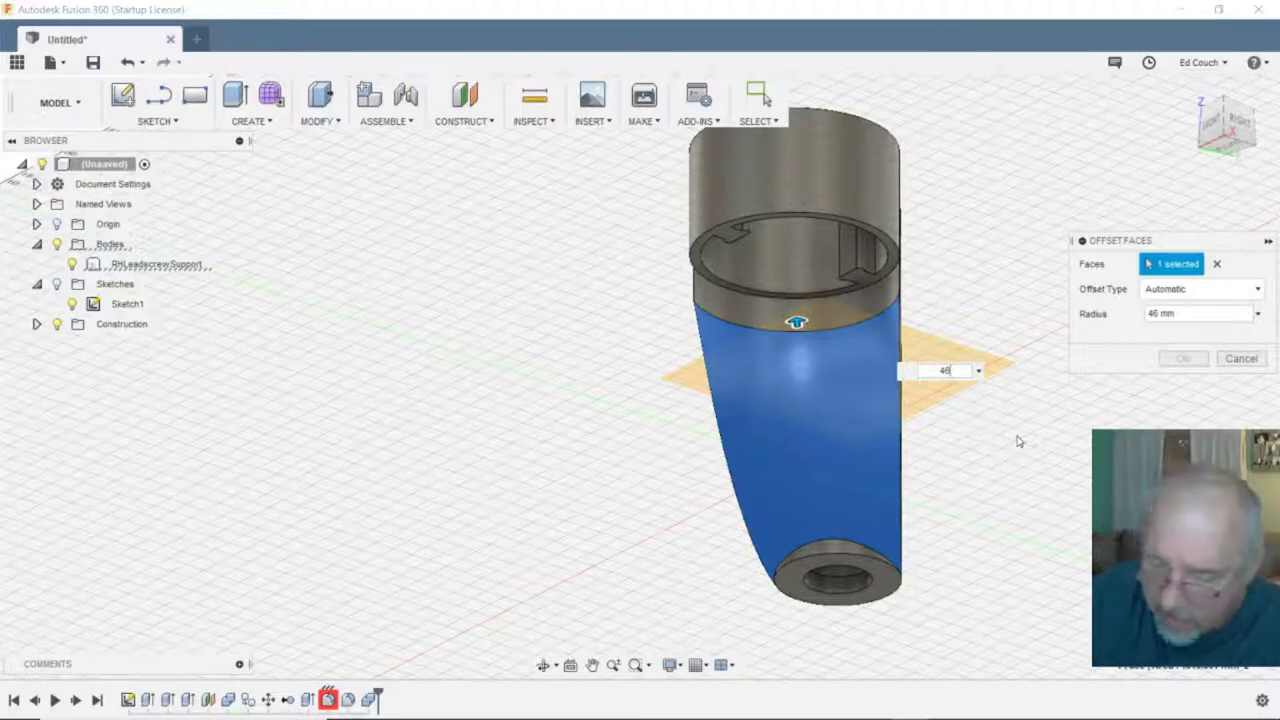
# - Try 45 and 44 mm, then commit the curved-face offset at 42 mm
pyautogui.press('BackSpace')
pyautogui.write('5')
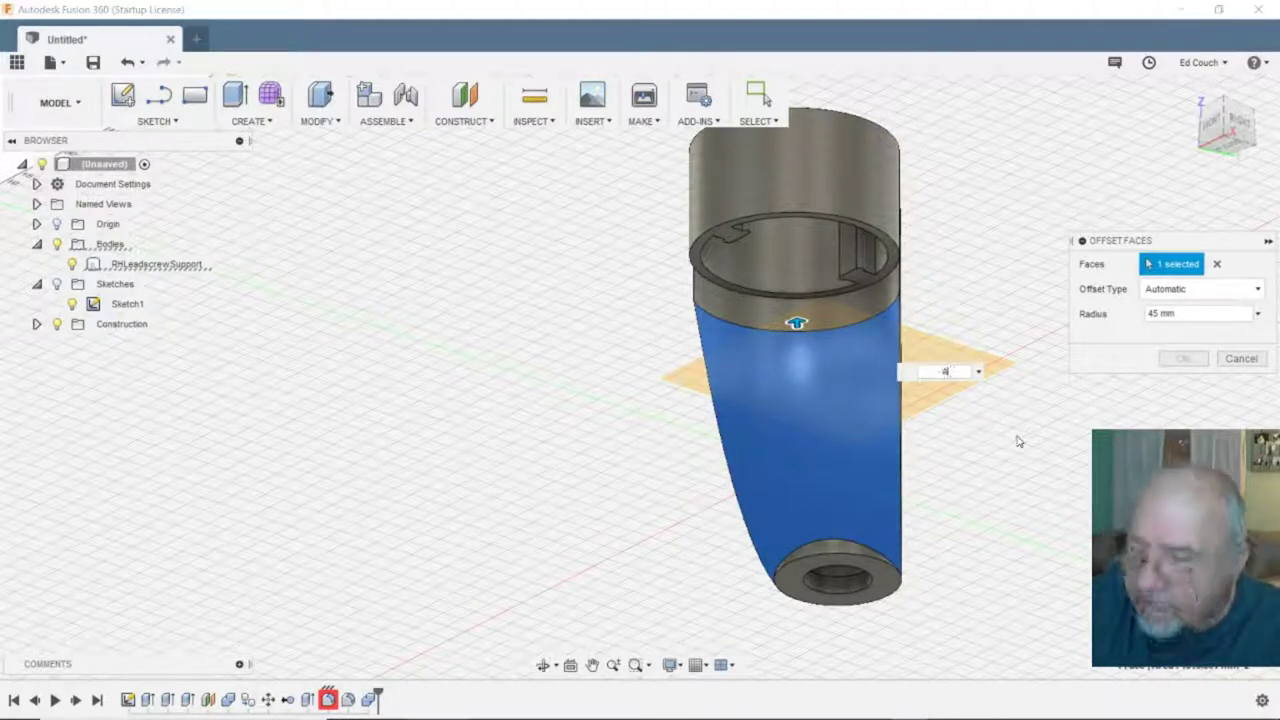
pyautogui.press('BackSpace')
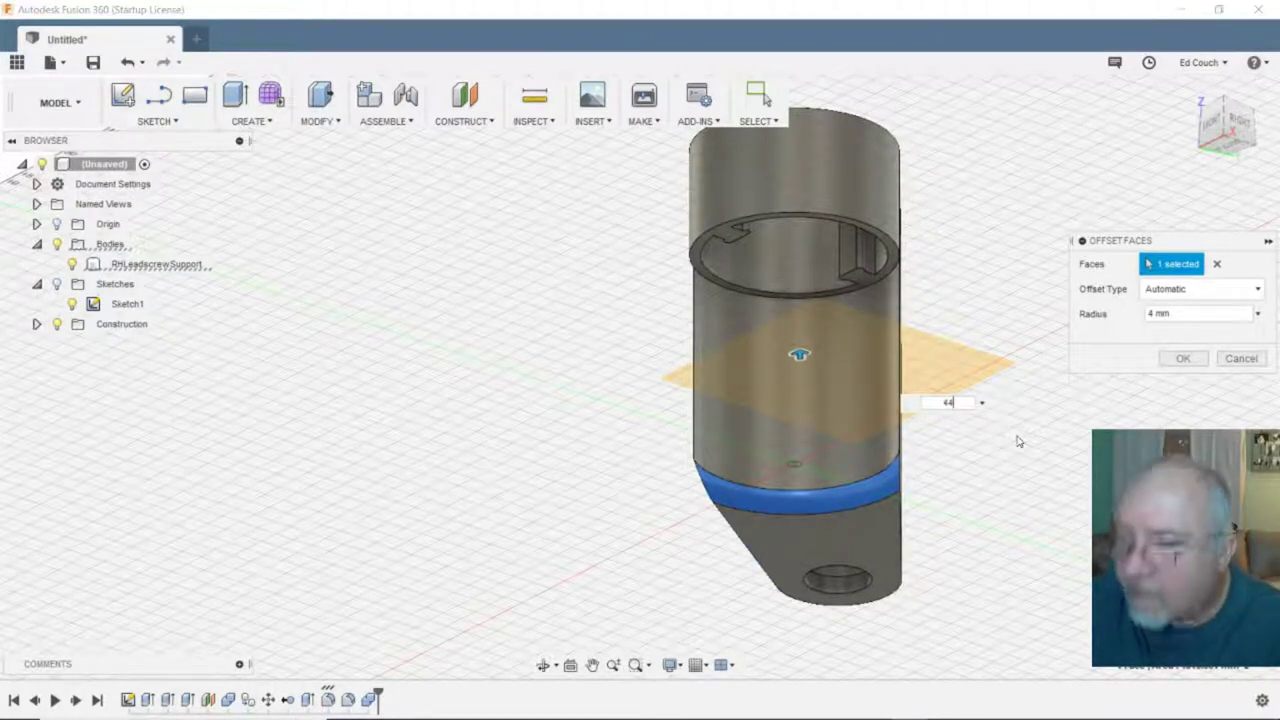
pyautogui.write('4')
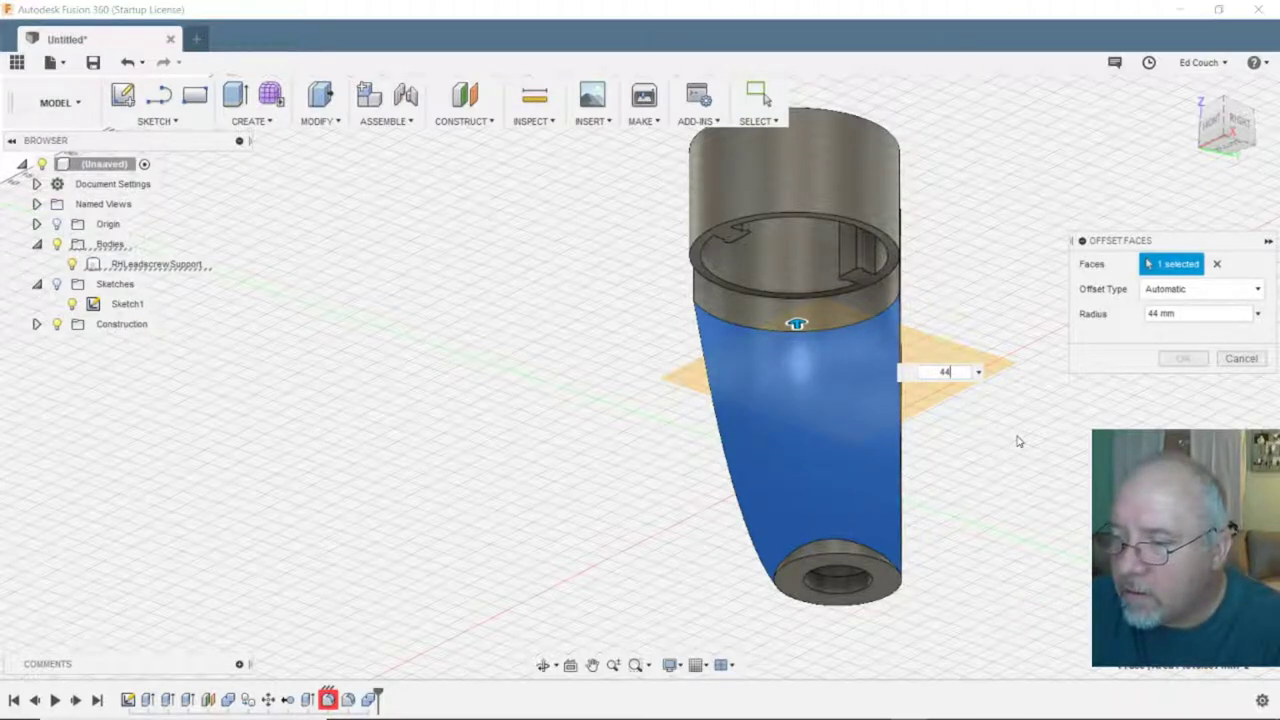
pyautogui.press('BackSpace')
pyautogui.write('3')
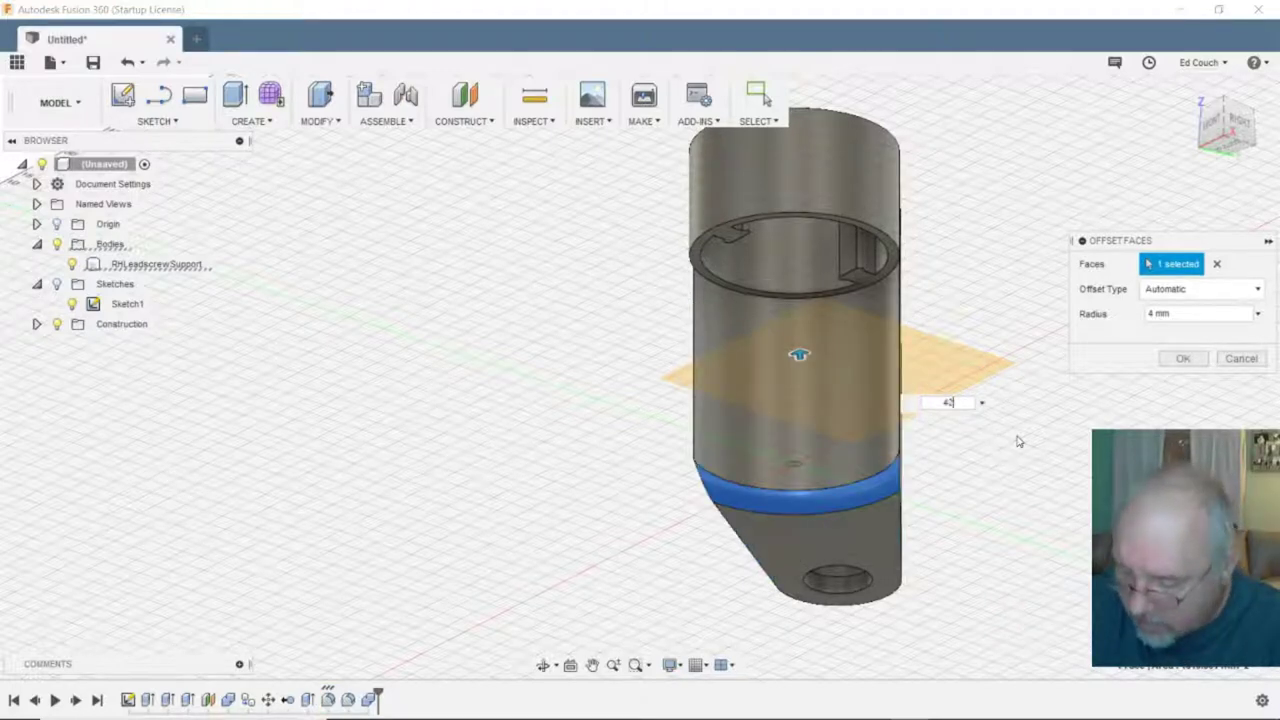
pyautogui.write('2')
pyautogui.press('Return')
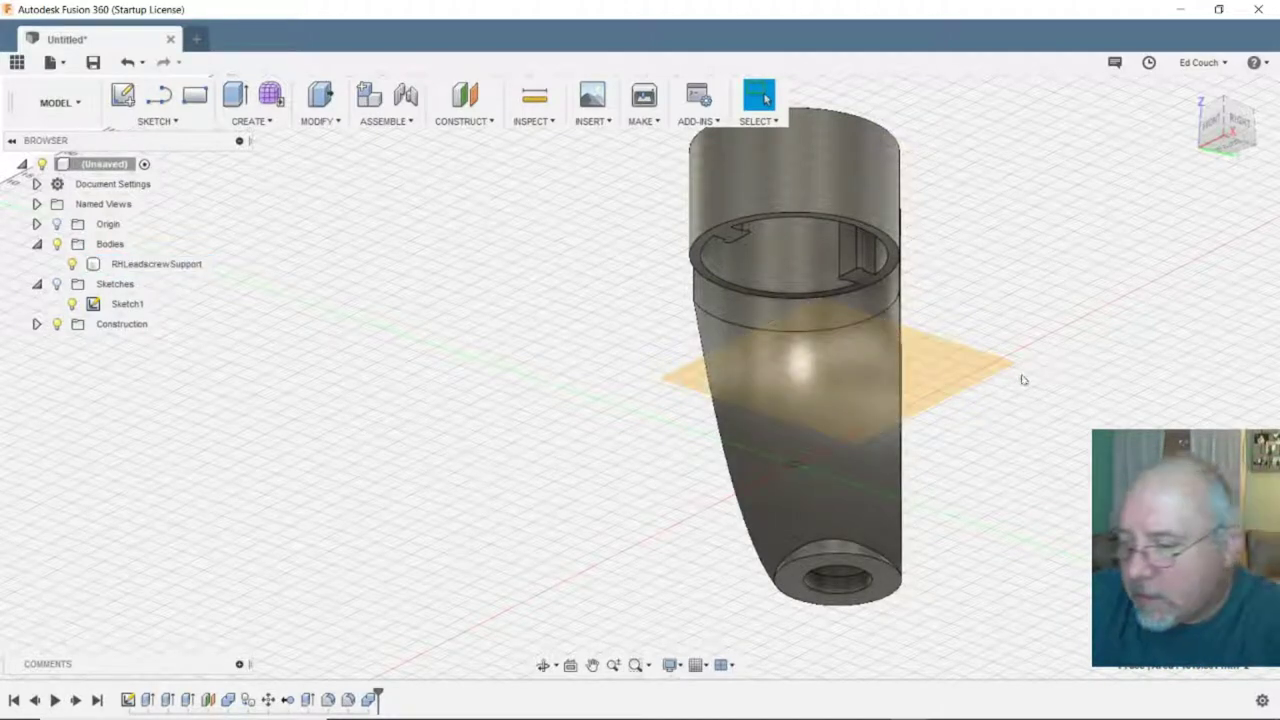
# - Orbit the RHLeadscrewSupport body to view it from the back, side and above
pyautogui.moveTo(1022, 380); pyautogui.dragTo(998, 373, button='middle')
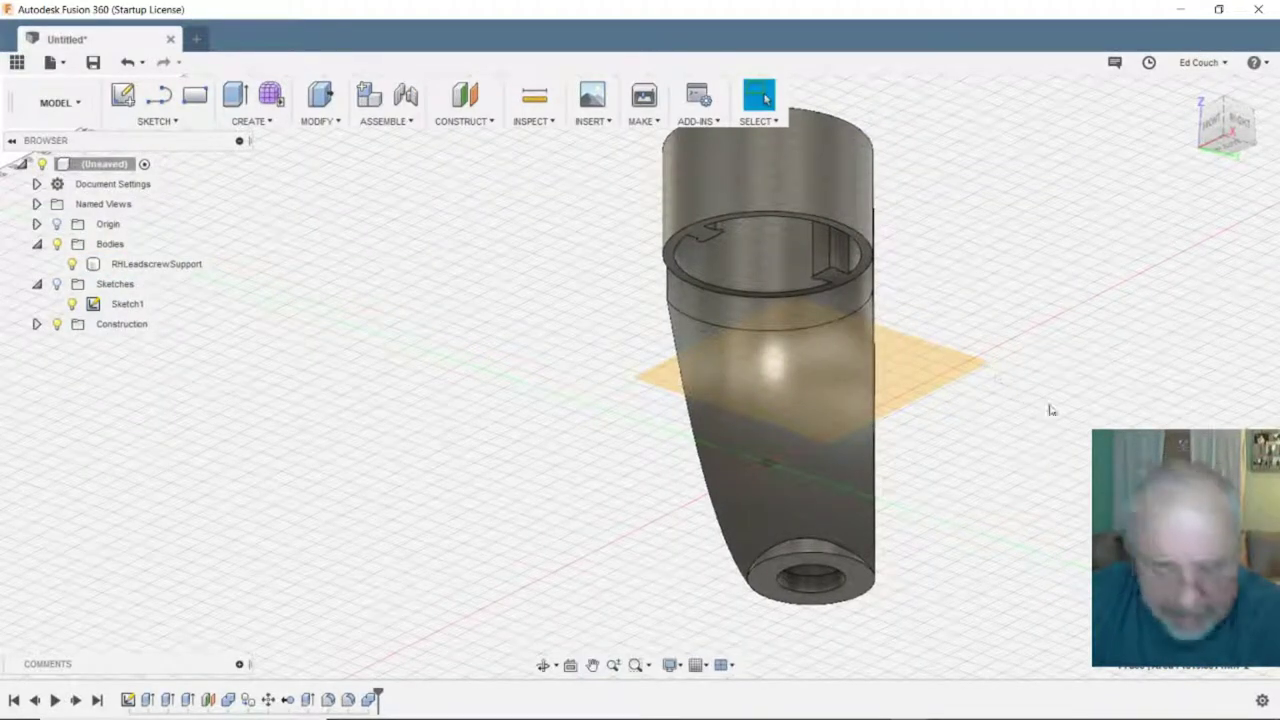
pyautogui.keyDown('shift'); pyautogui.moveTo(1051, 406); pyautogui.dragTo(984, 453, button='middle'); pyautogui.keyUp('shift')
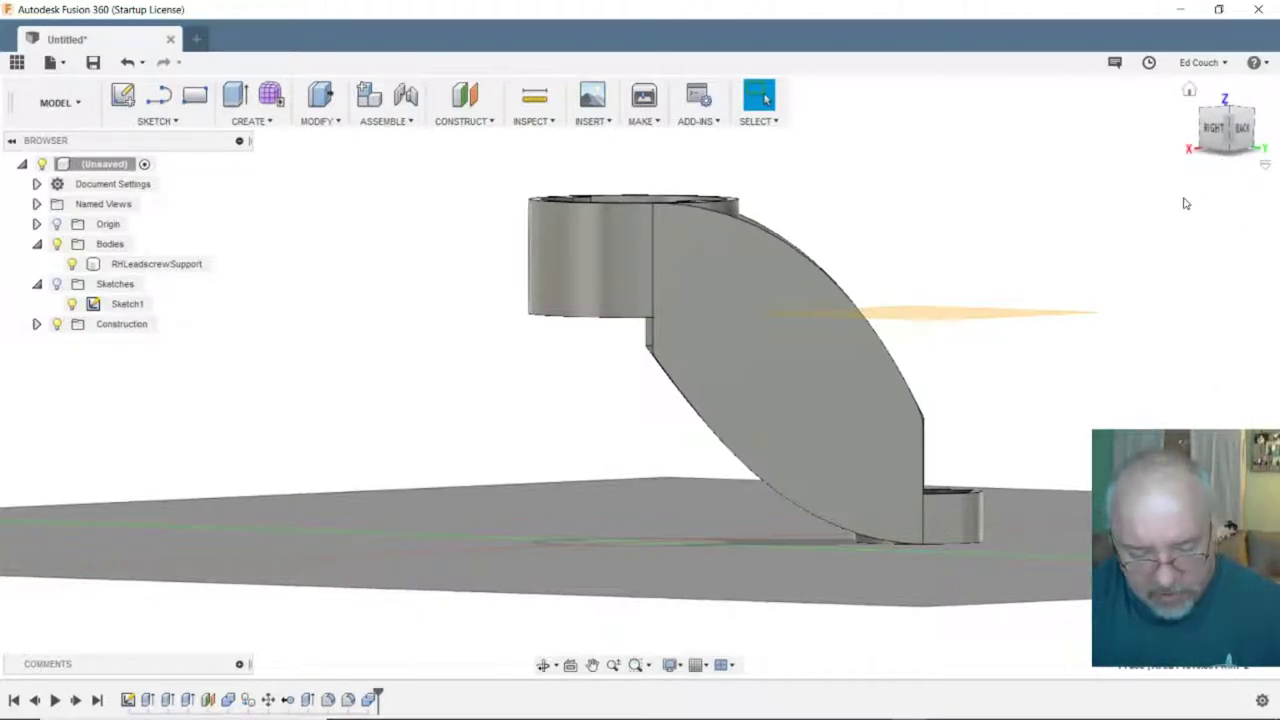
pyautogui.scroll(-2, 1177, 226)
pyautogui.scroll(2, 1157, 246)
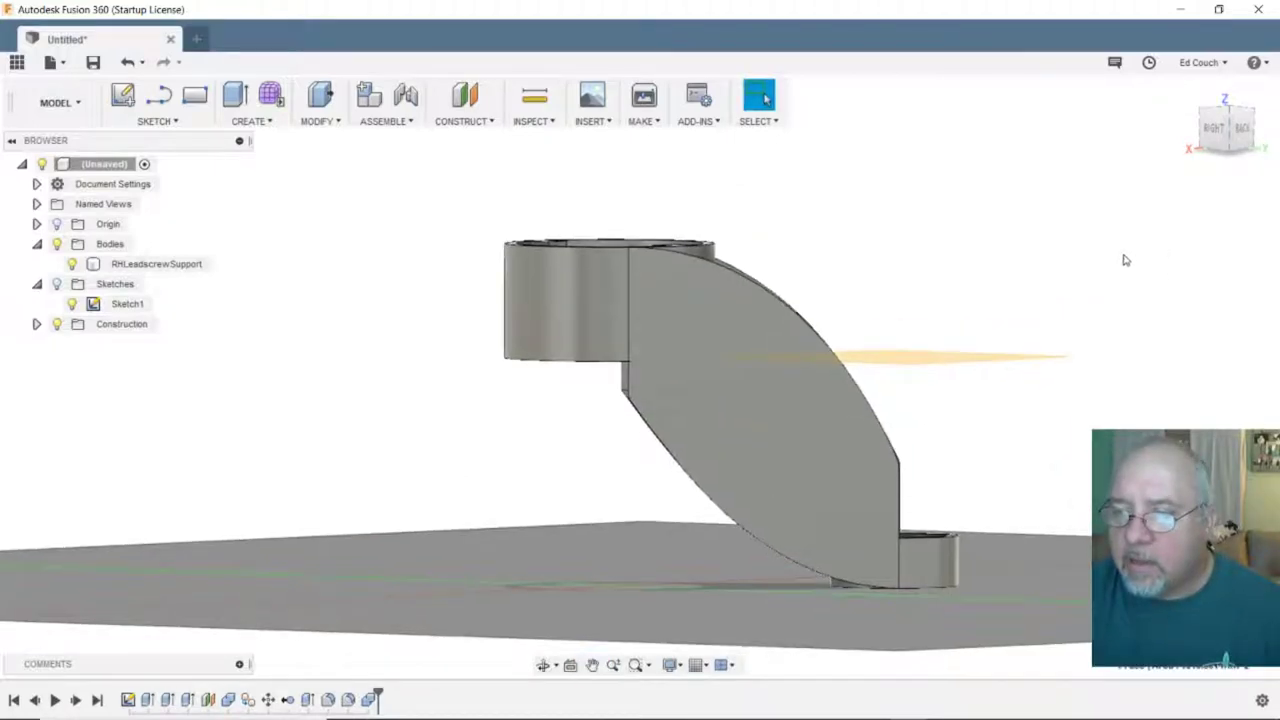
pyautogui.keyDown('shift'); pyautogui.moveTo(1114, 289); pyautogui.dragTo(1206, 385, button='middle'); pyautogui.keyUp('shift')
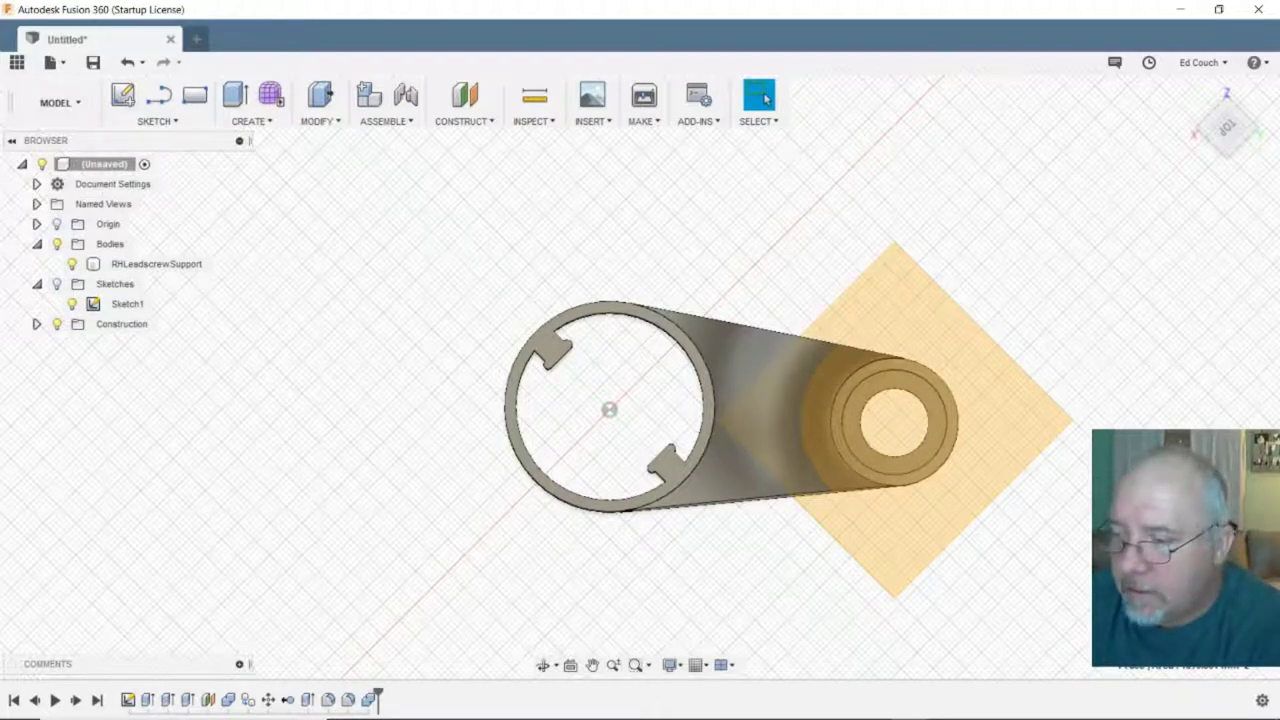
# - Pick the body's lower curved edge, try a fillet radius, then cancel it
pyautogui.keyDown('shift'); pyautogui.moveTo(1051, 503); pyautogui.dragTo(1049, 357, button='middle'); pyautogui.keyUp('shift')
pyautogui.click(680, 471)
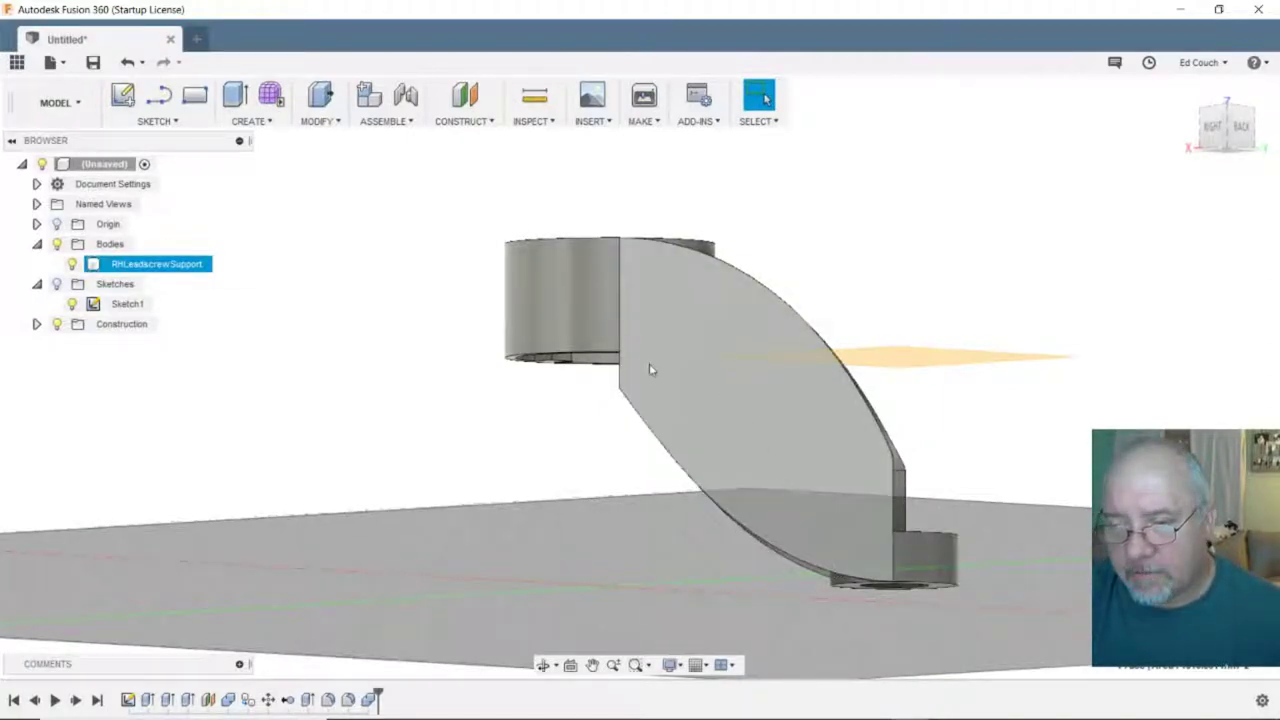
pyautogui.click(607, 510)
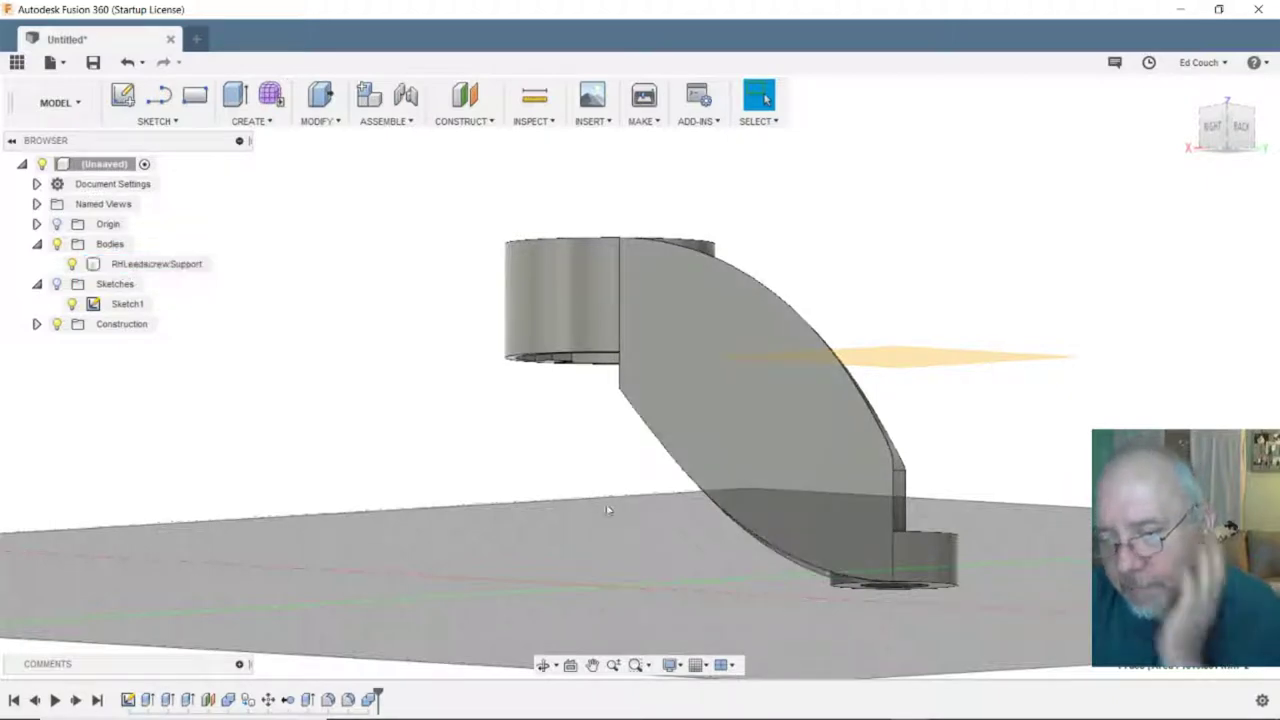
pyautogui.click(731, 490)
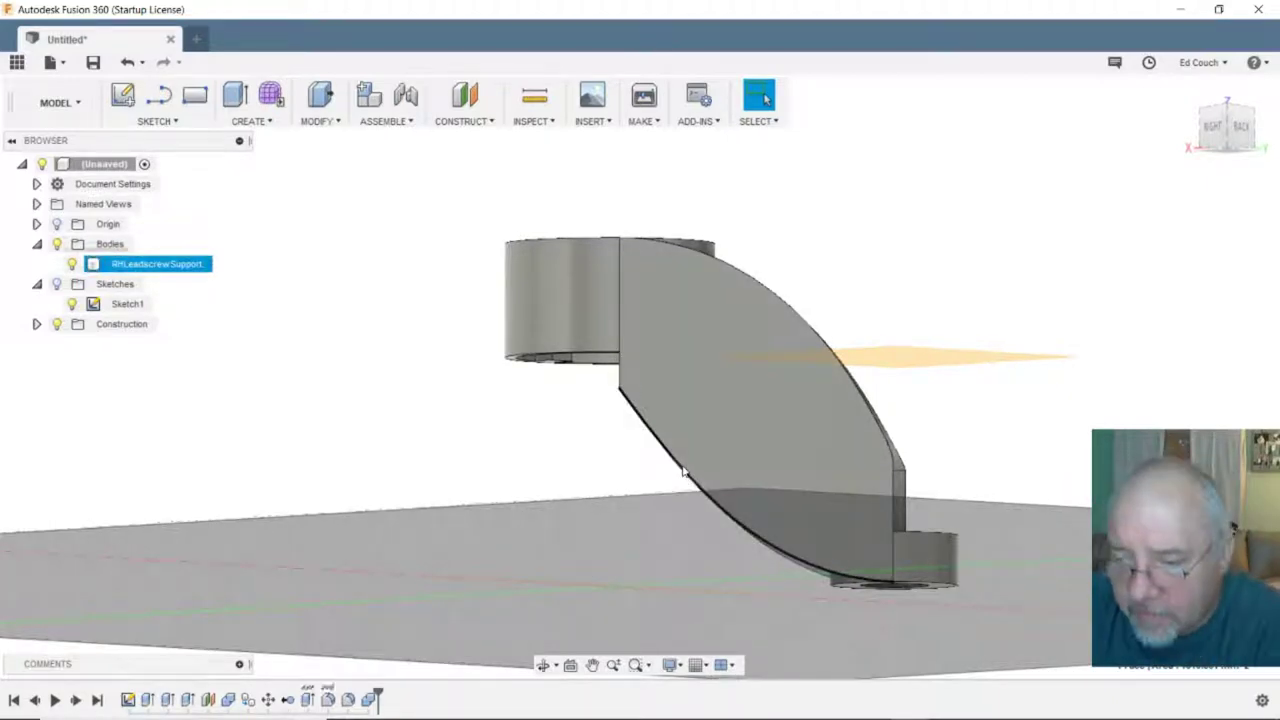
pyautogui.click(695, 502)
pyautogui.click(695, 502)
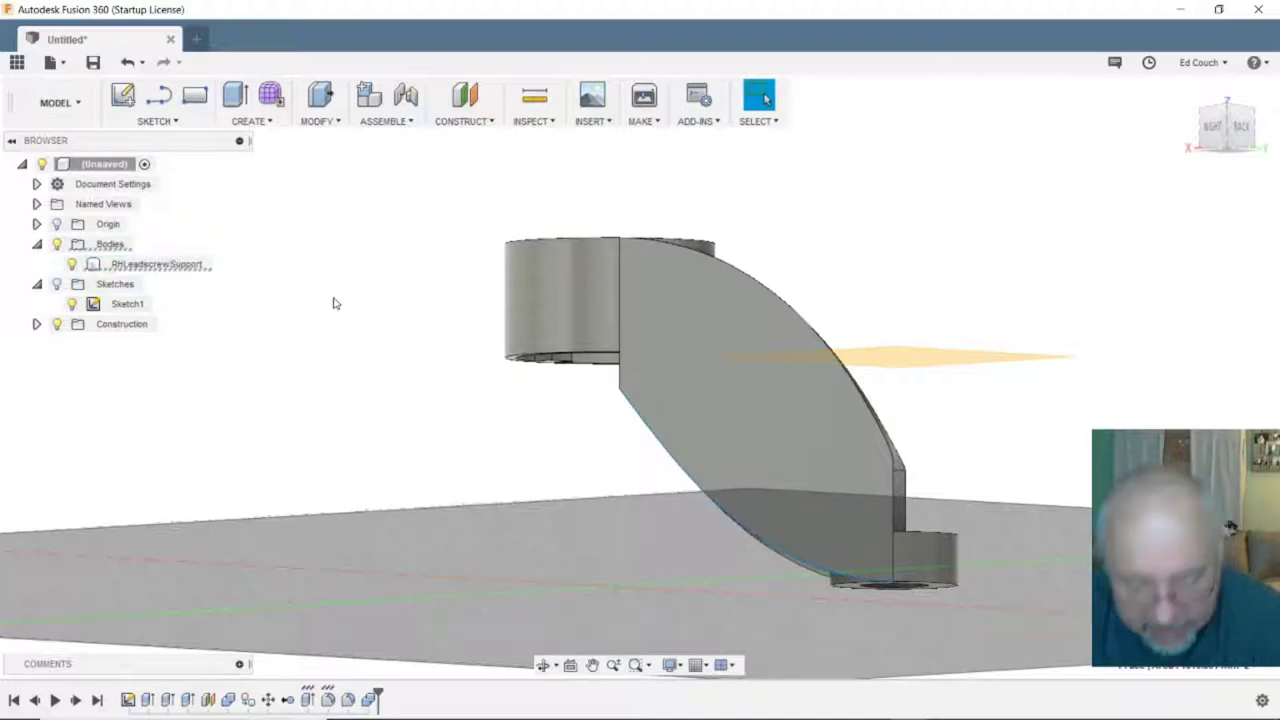
pyautogui.press('f')
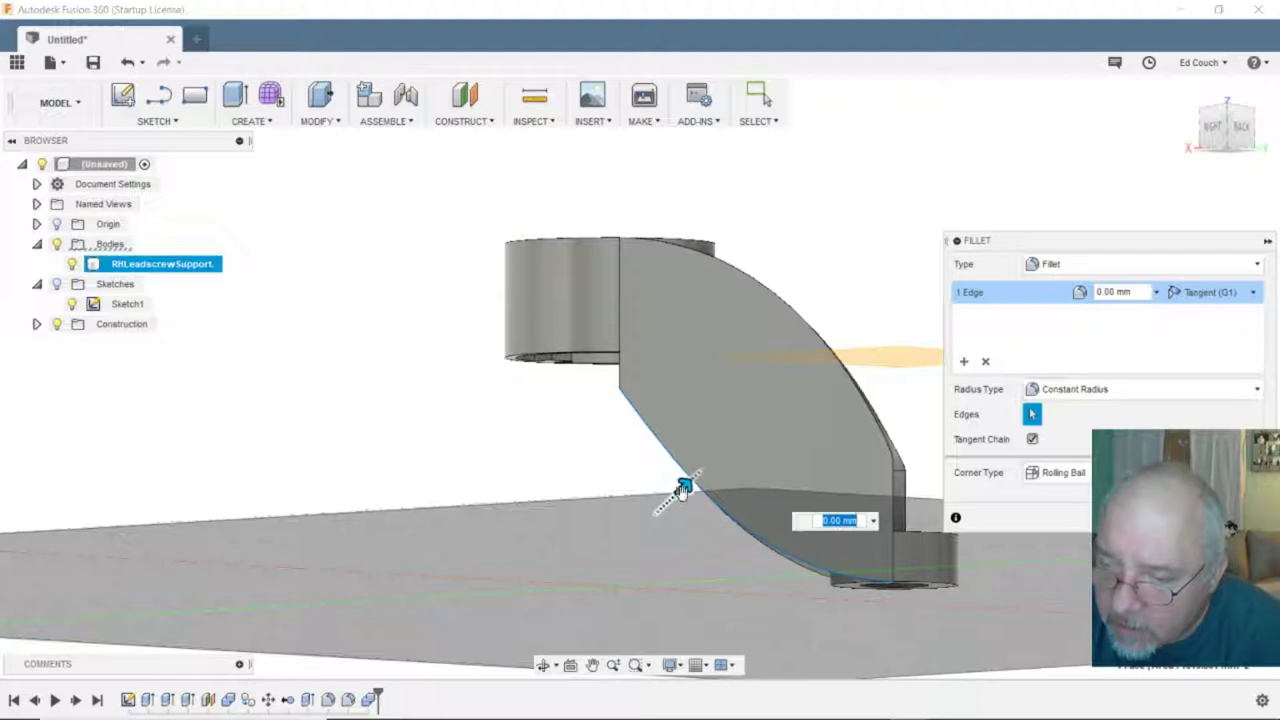
pyautogui.moveTo(683, 487); pyautogui.dragTo(746, 427)
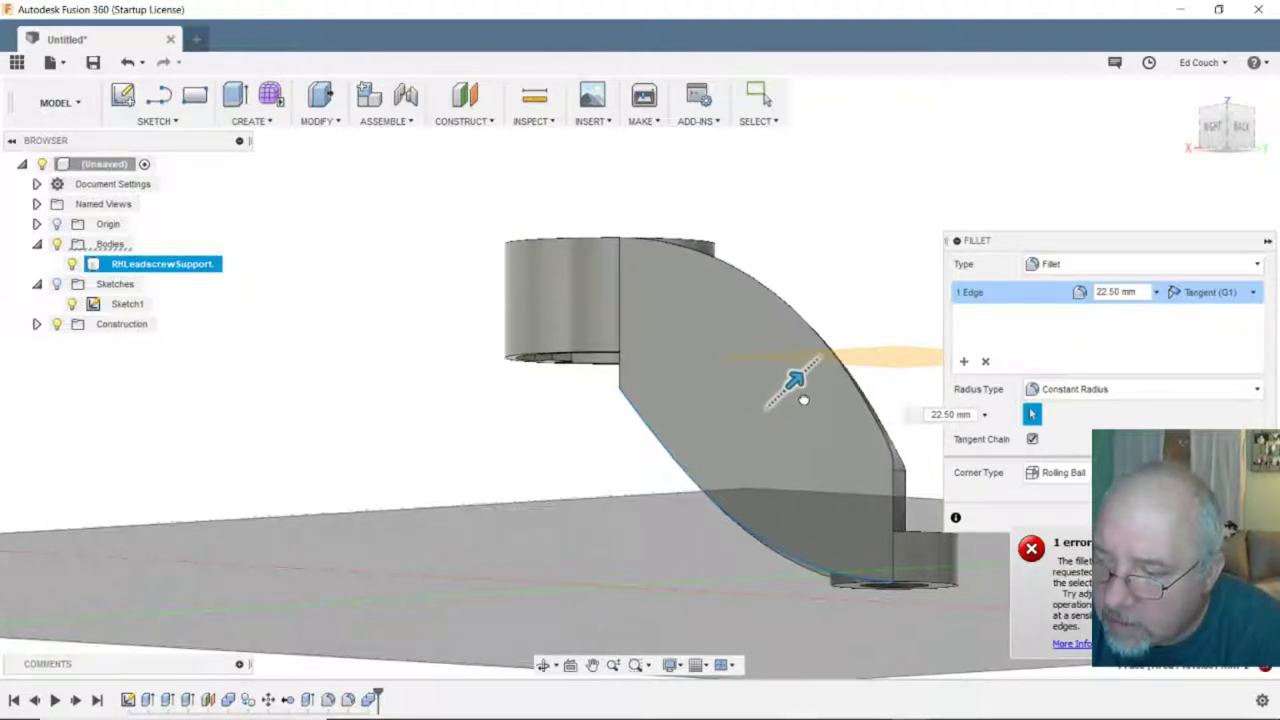
pyautogui.moveTo(803, 397); pyautogui.dragTo(626, 517)
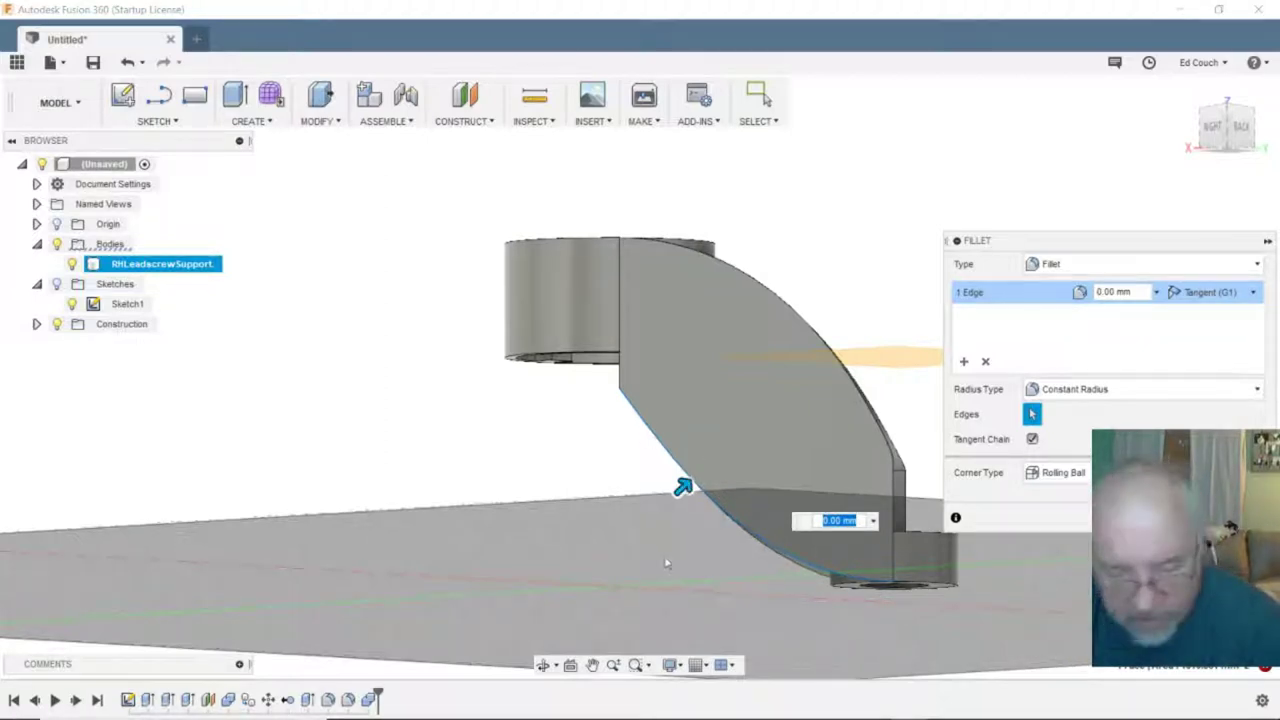
pyautogui.press('Escape')
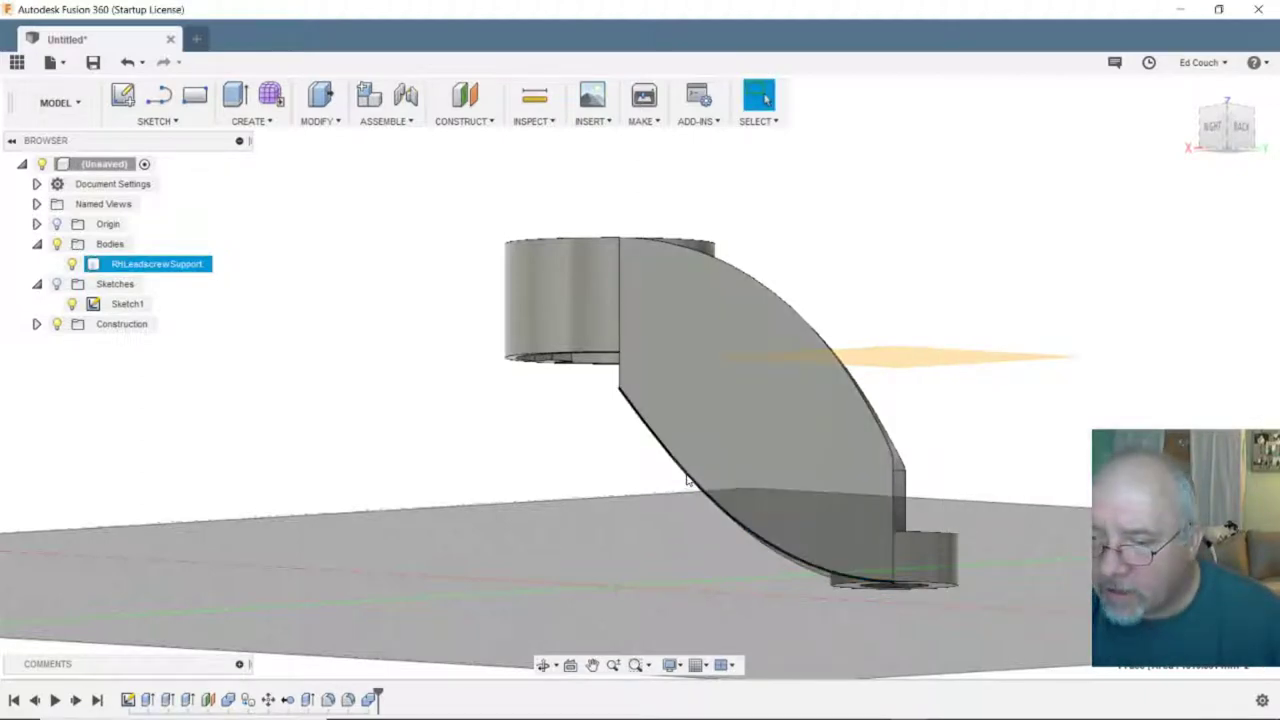
pyautogui.click(471, 500)
# - Retry the curved-edge fillet at 1.5 mm and 2 mm, then cancel the failing fillet
pyautogui.press('f')
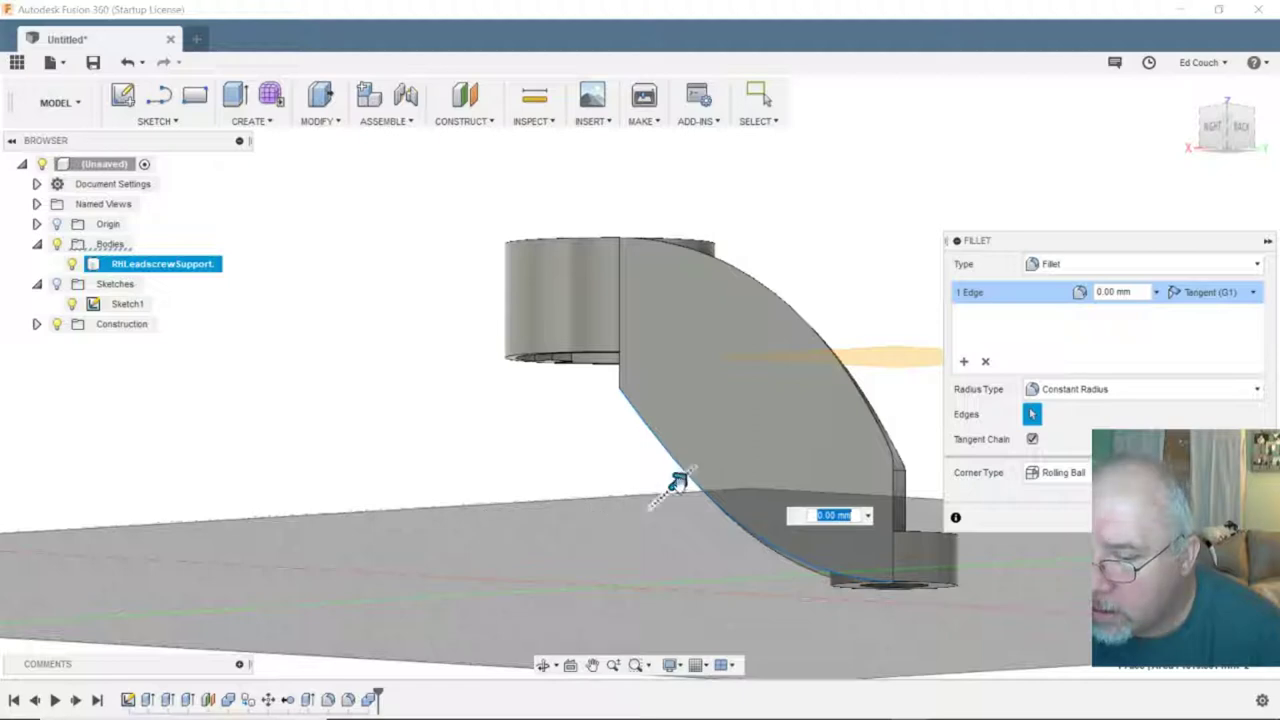
pyautogui.moveTo(680, 480); pyautogui.dragTo(686, 476)
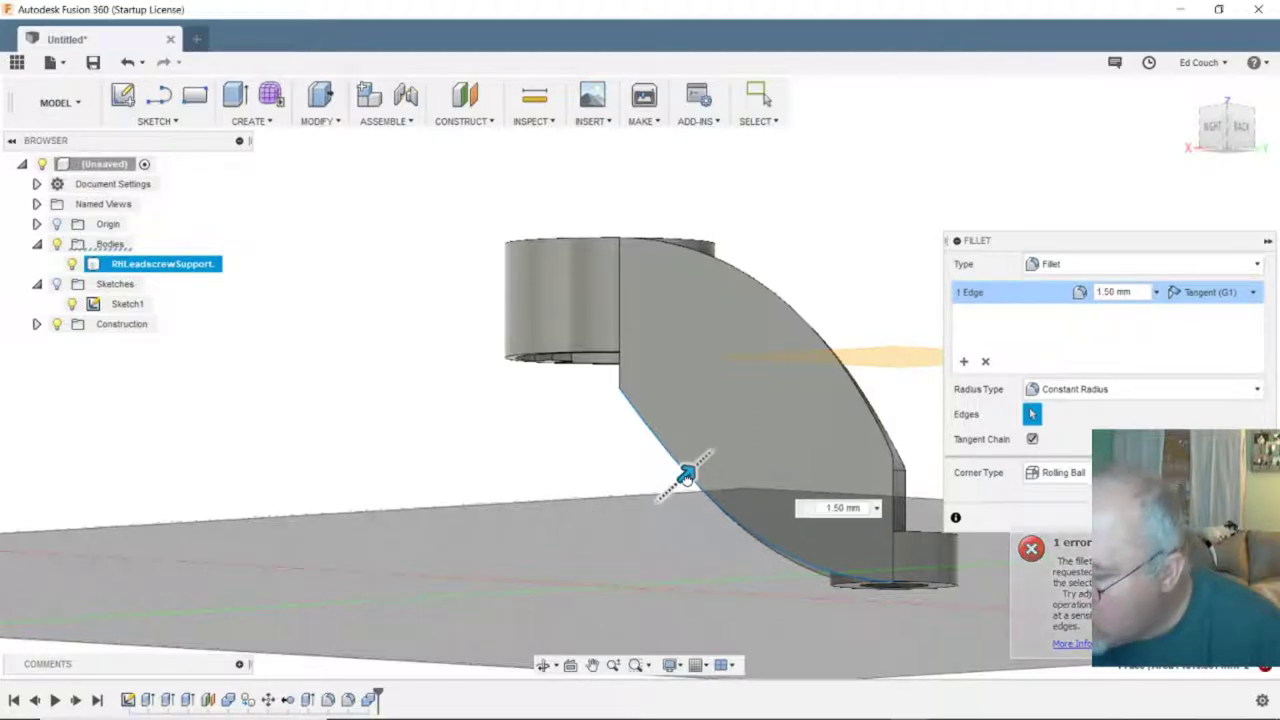
pyautogui.click(686, 474)
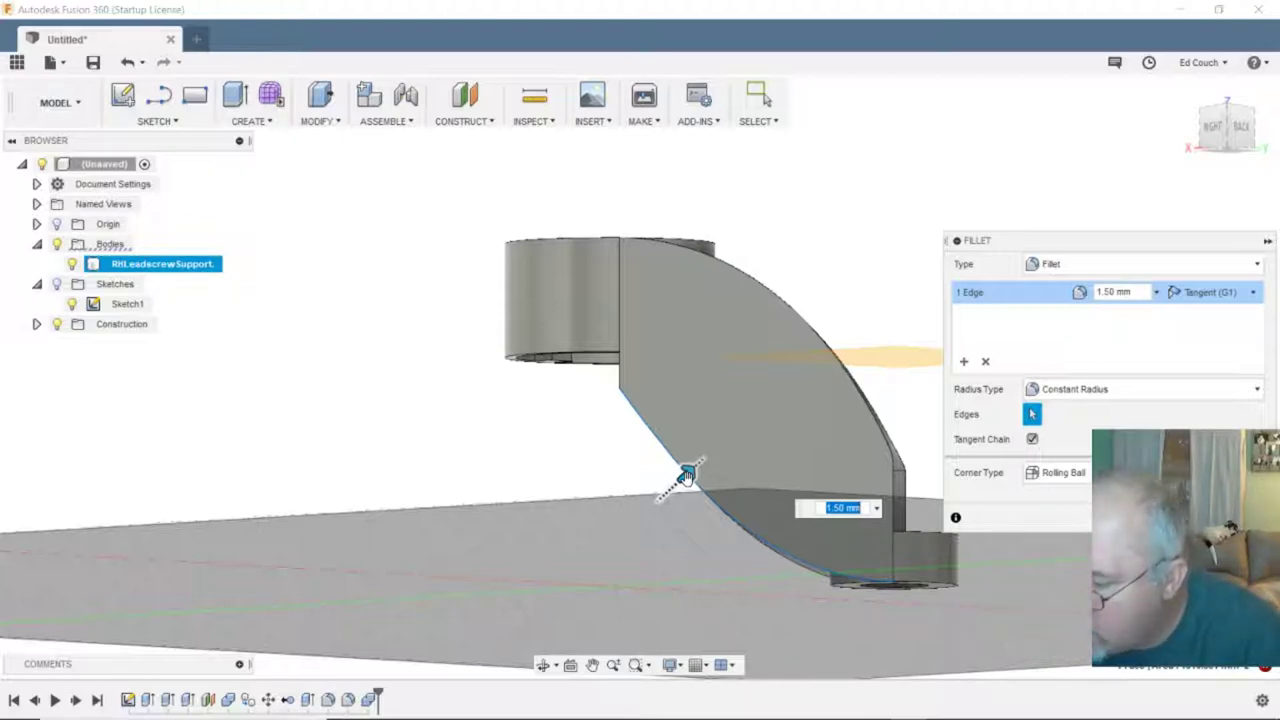
pyautogui.press('Return')
pyautogui.moveTo(686, 474); pyautogui.dragTo(681, 480)
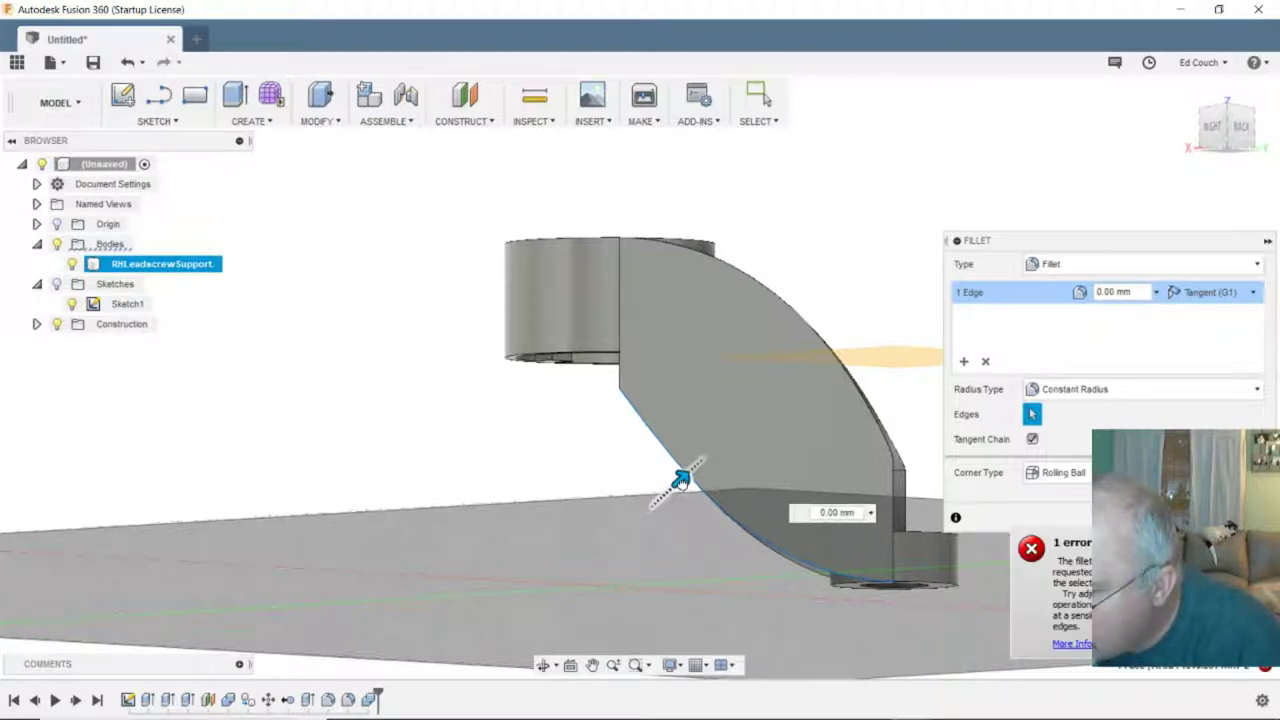
pyautogui.moveTo(680, 481)
pyautogui.mouseDown()
pyautogui.moveTo(686, 468)
pyautogui.moveTo(680, 480)
pyautogui.mouseUp()
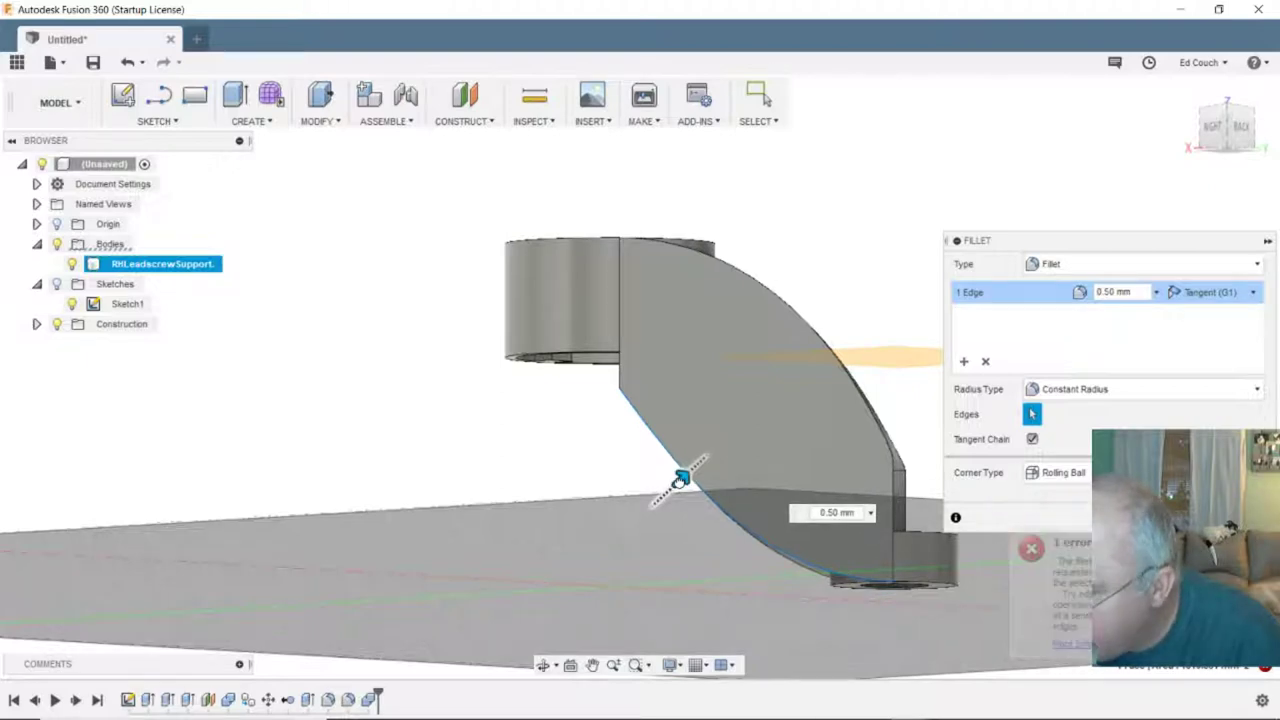
pyautogui.moveTo(680, 480)
pyautogui.mouseDown()
pyautogui.moveTo(690, 470)
pyautogui.moveTo(678, 481)
pyautogui.mouseUp()
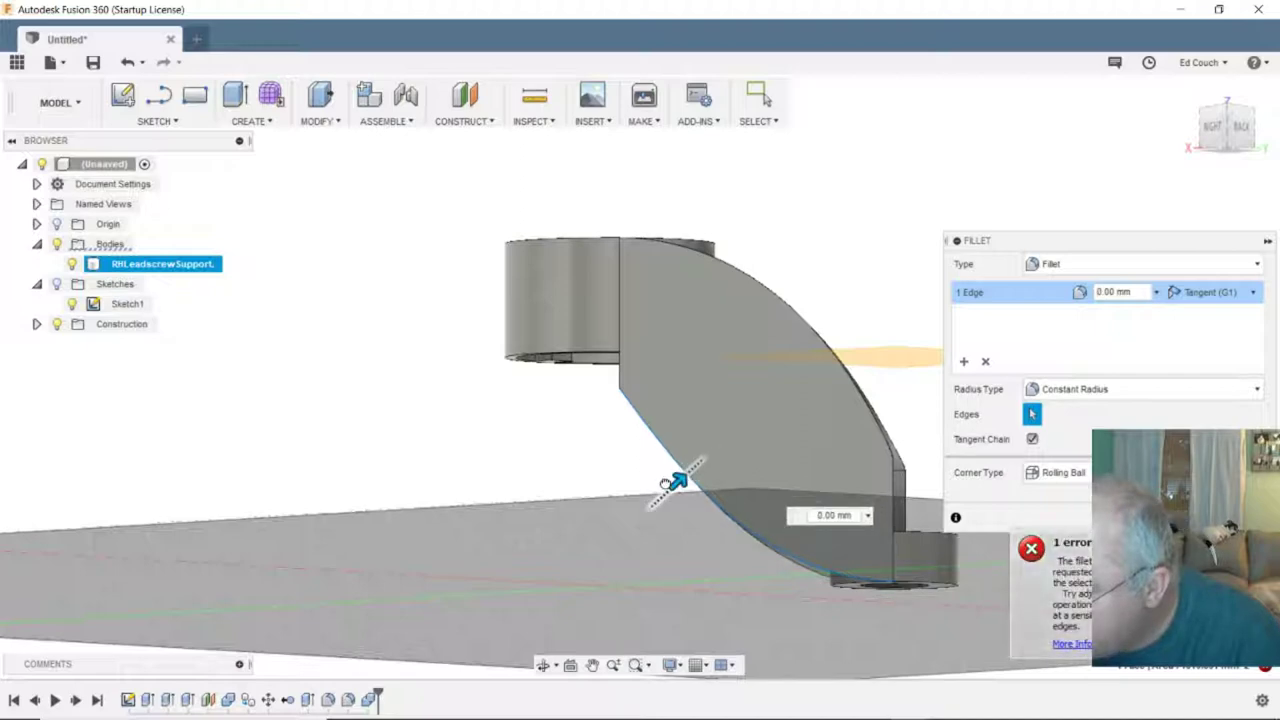
pyautogui.moveTo(666, 484); pyautogui.dragTo(684, 470)
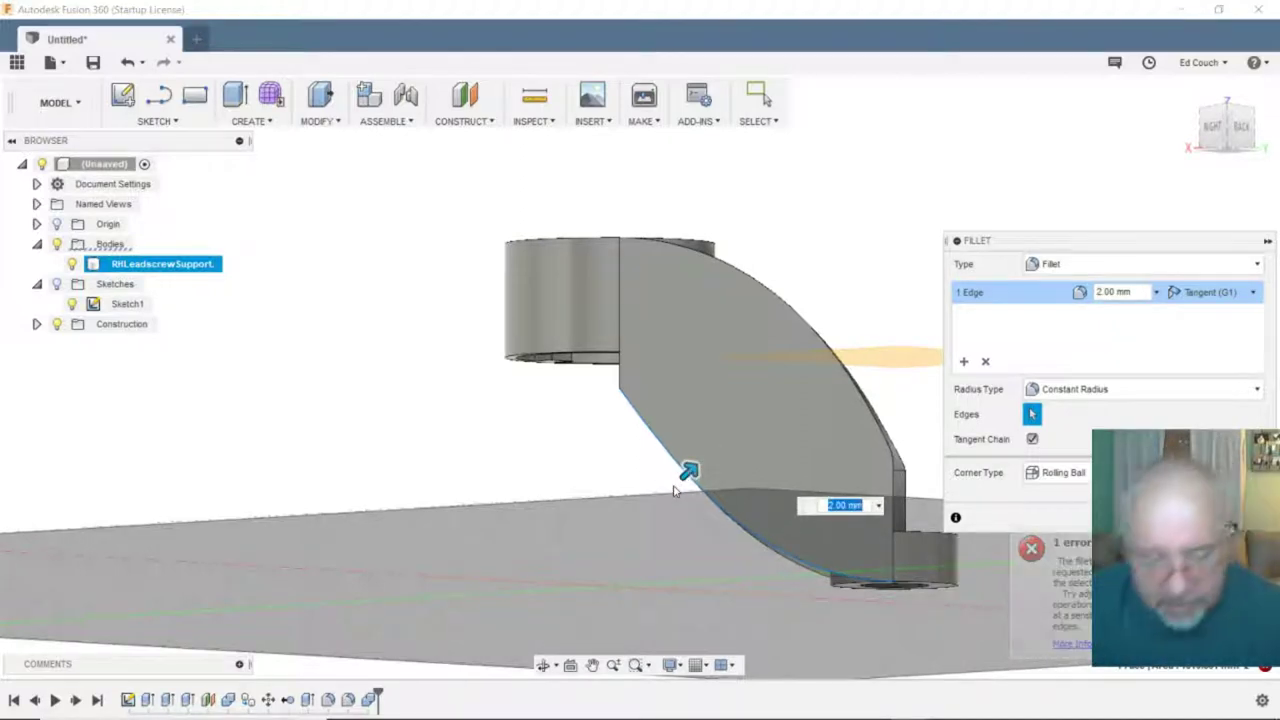
pyautogui.press('Escape')
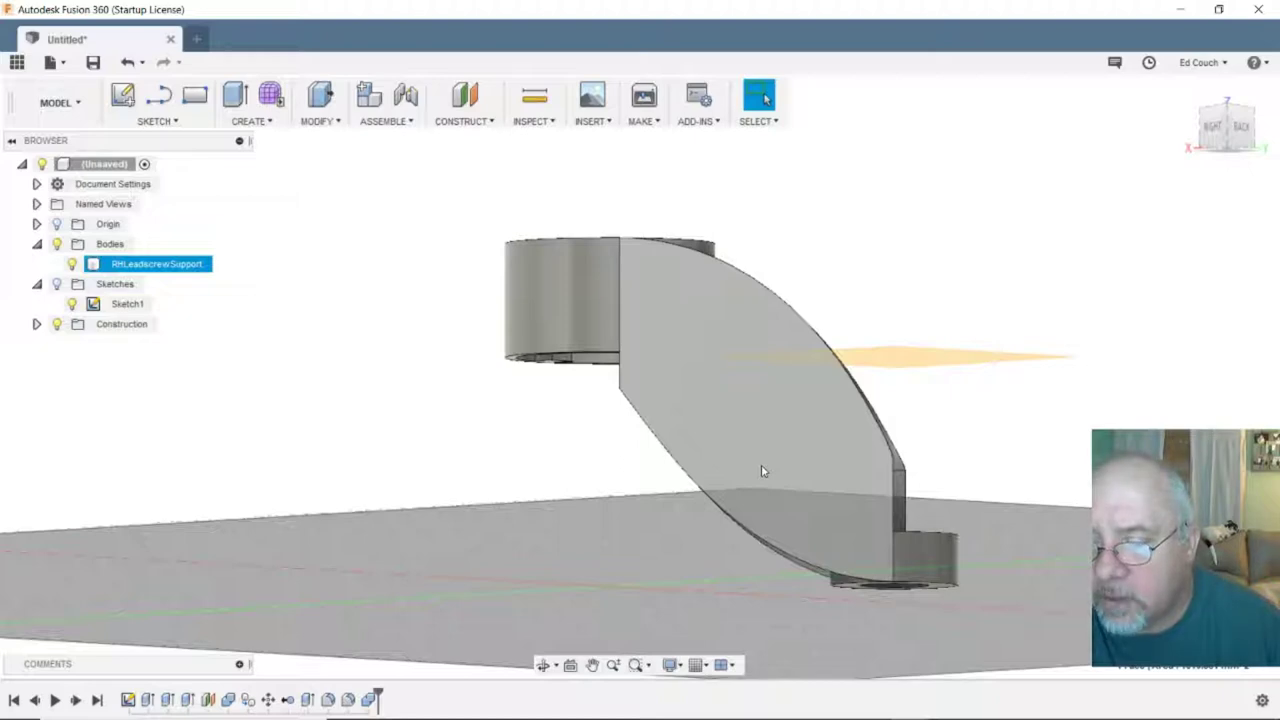
pyautogui.click(662, 559)
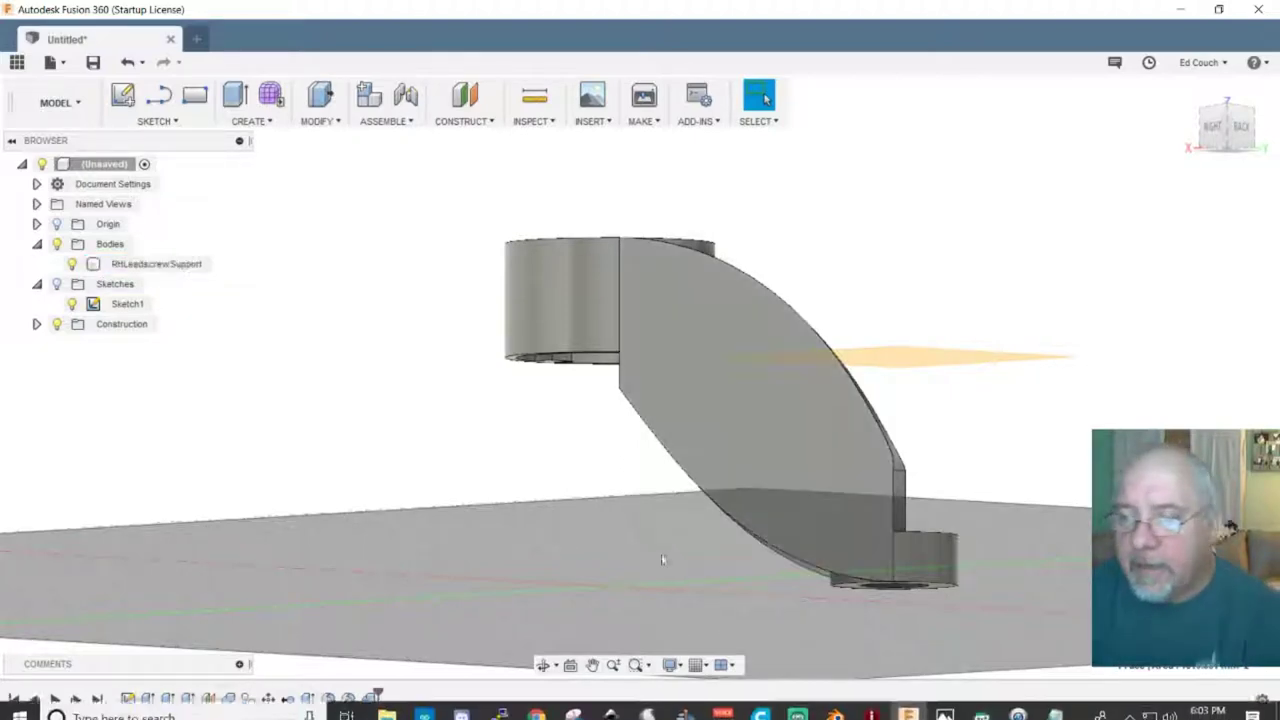
# - Check the part from the Right and Front views, orbit briefly, and return to Front
pyautogui.click(1216, 132)
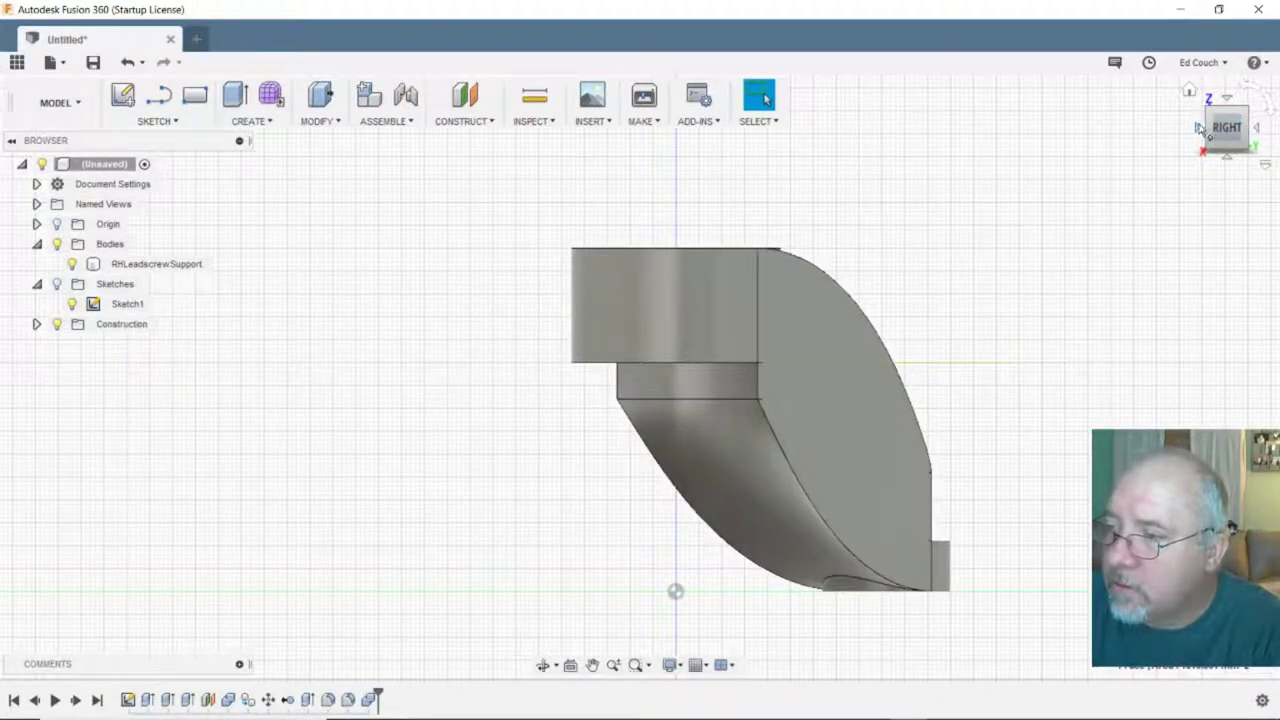
pyautogui.click(1199, 128)
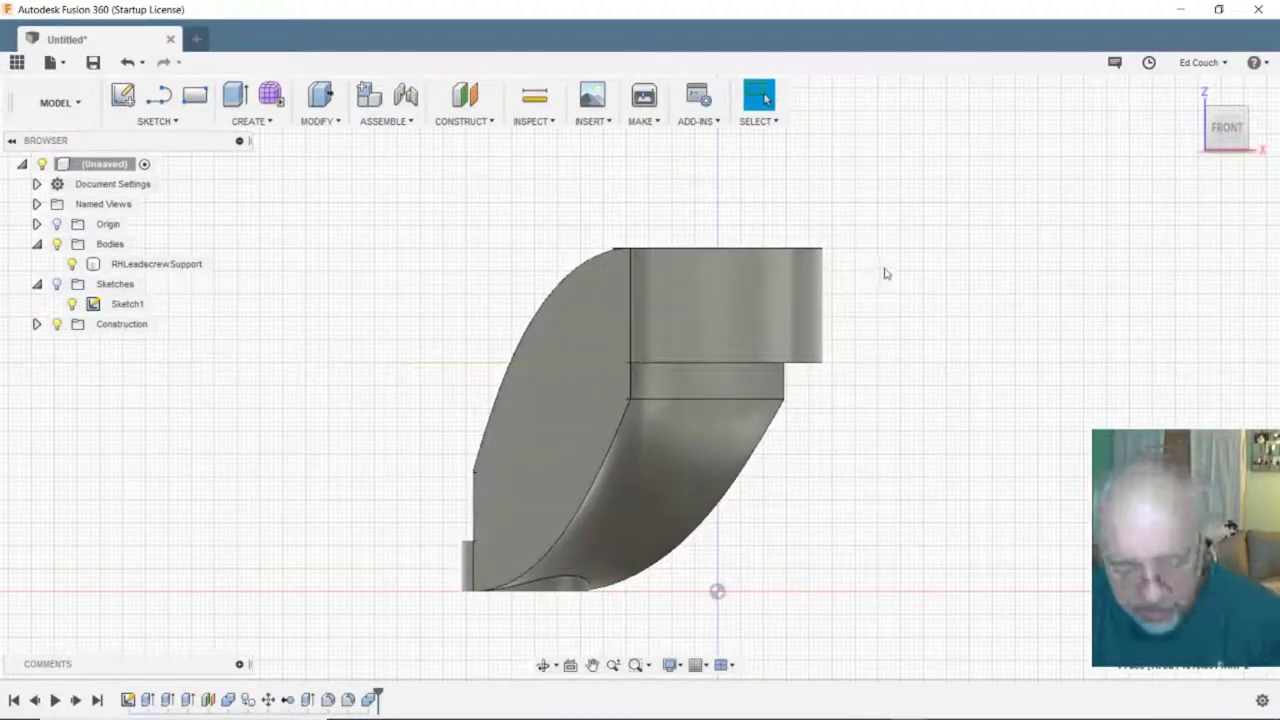
pyautogui.keyDown('shift'); pyautogui.moveTo(937, 257); pyautogui.dragTo(940, 277, button='middle'); pyautogui.keyUp('shift')
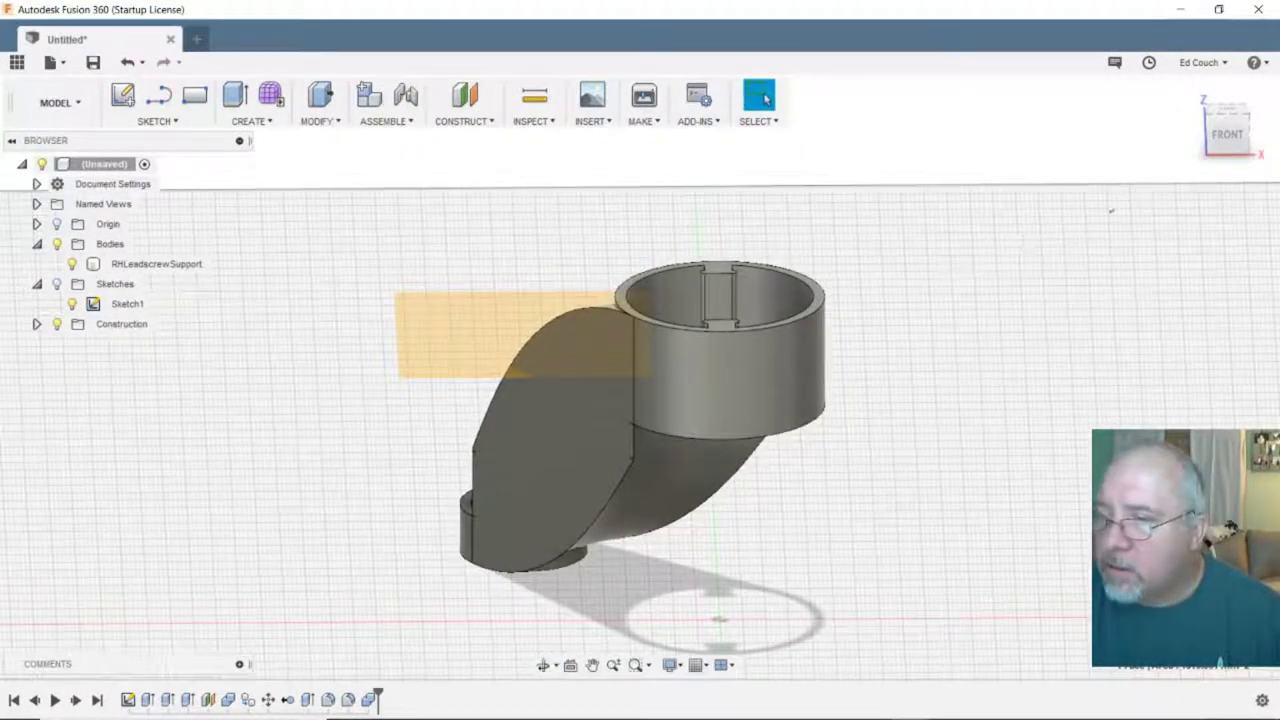
pyautogui.click(1240, 135)
pyautogui.press('Return')
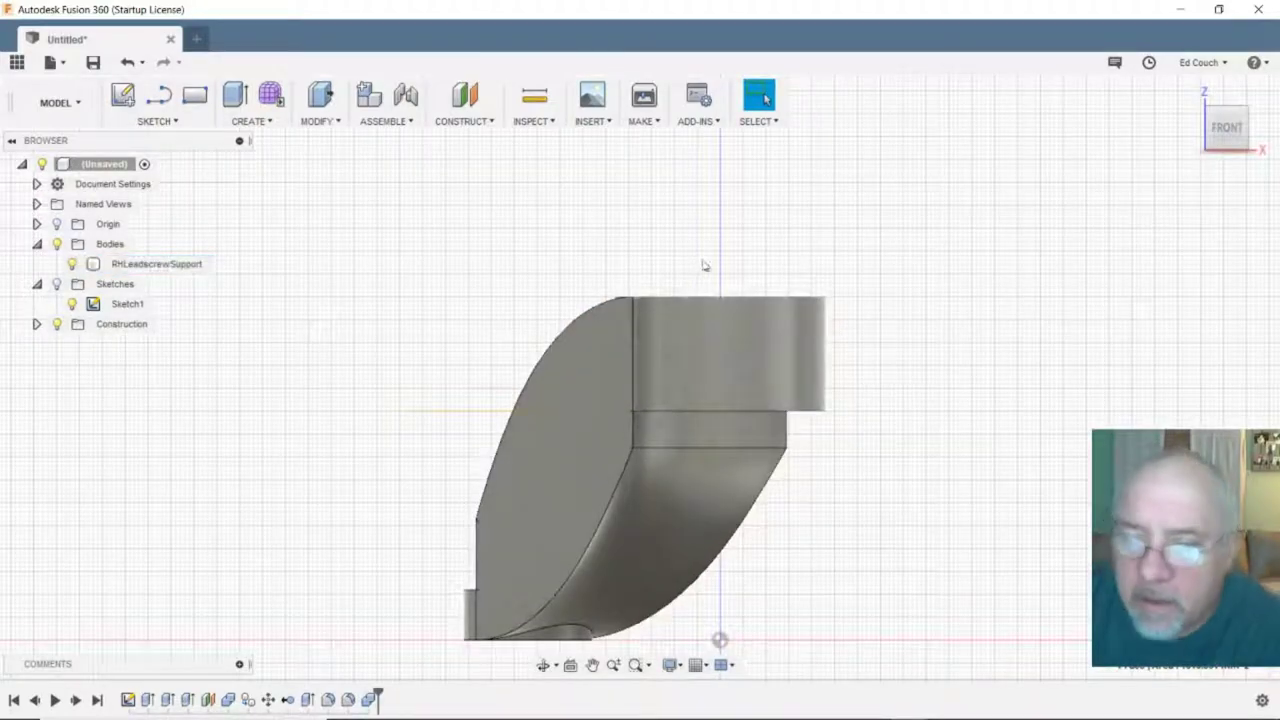
# - Browse the CREATE and MAKE menus, then orbit and return to the Front view
pyautogui.click(269, 121)
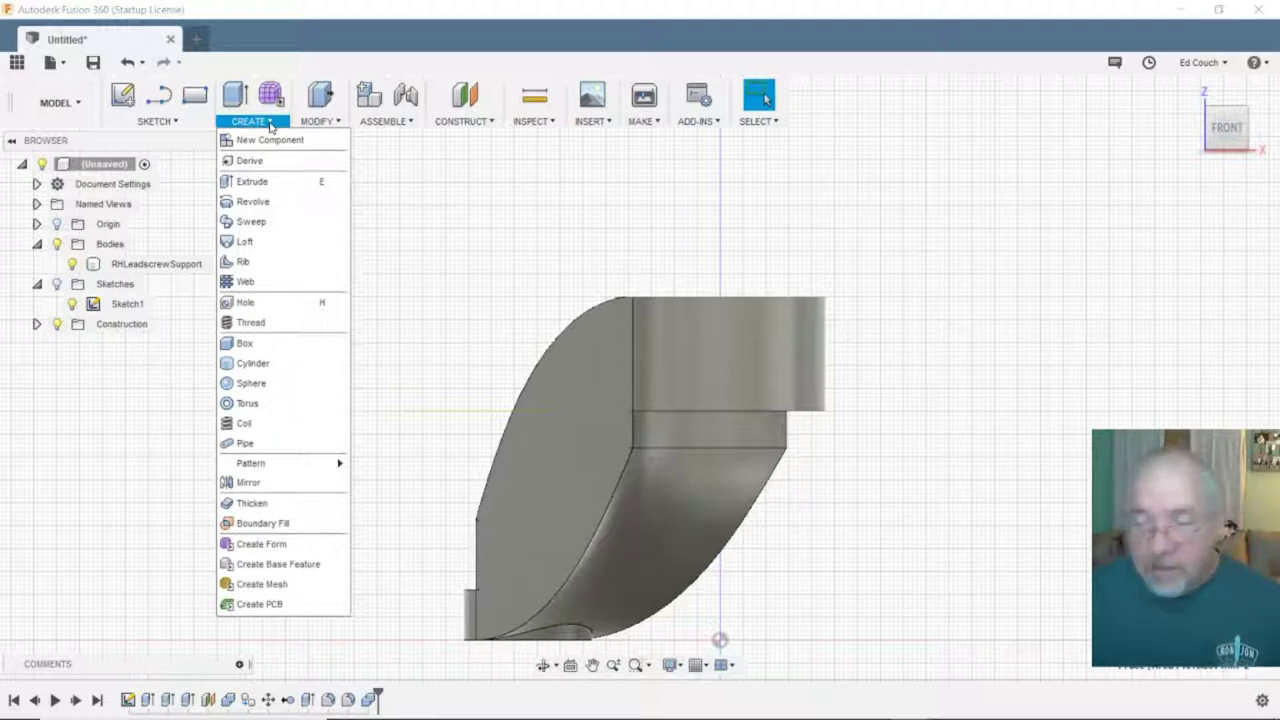
pyautogui.click(641, 121)
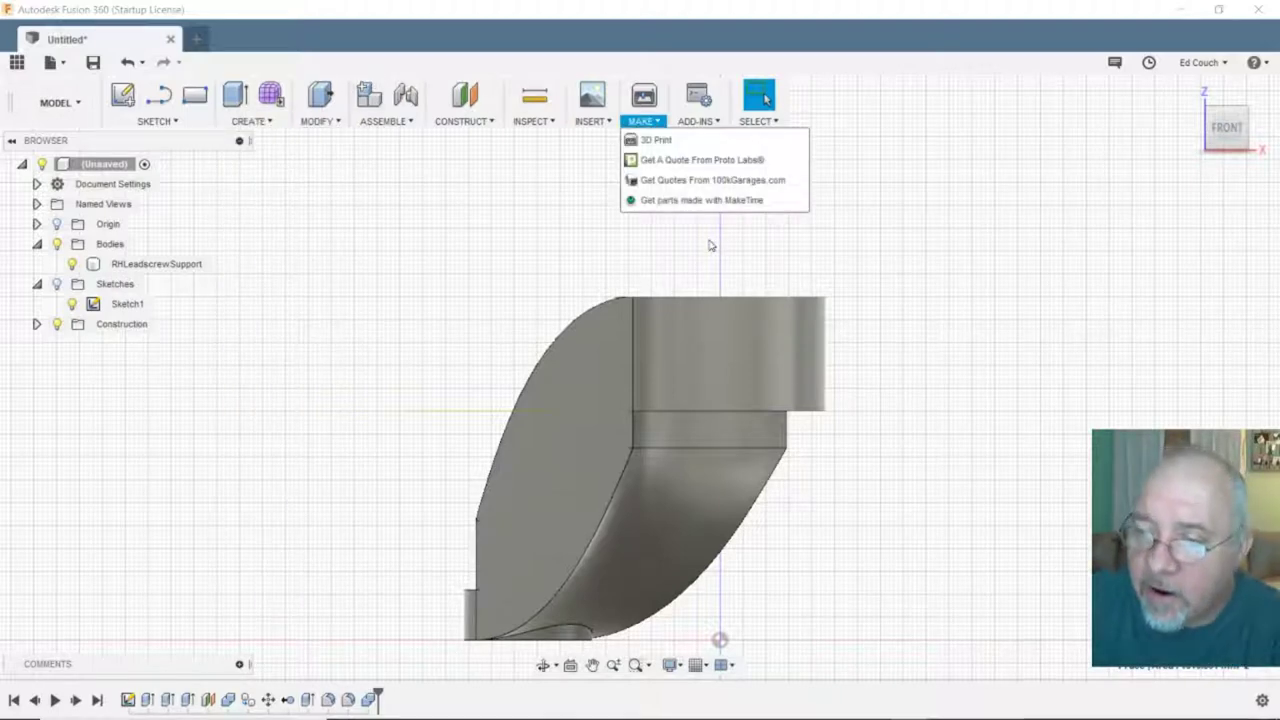
pyautogui.click(730, 321)
pyautogui.keyDown('shift'); pyautogui.moveTo(730, 321); pyautogui.dragTo(730, 328, button='middle'); pyautogui.keyUp('shift')
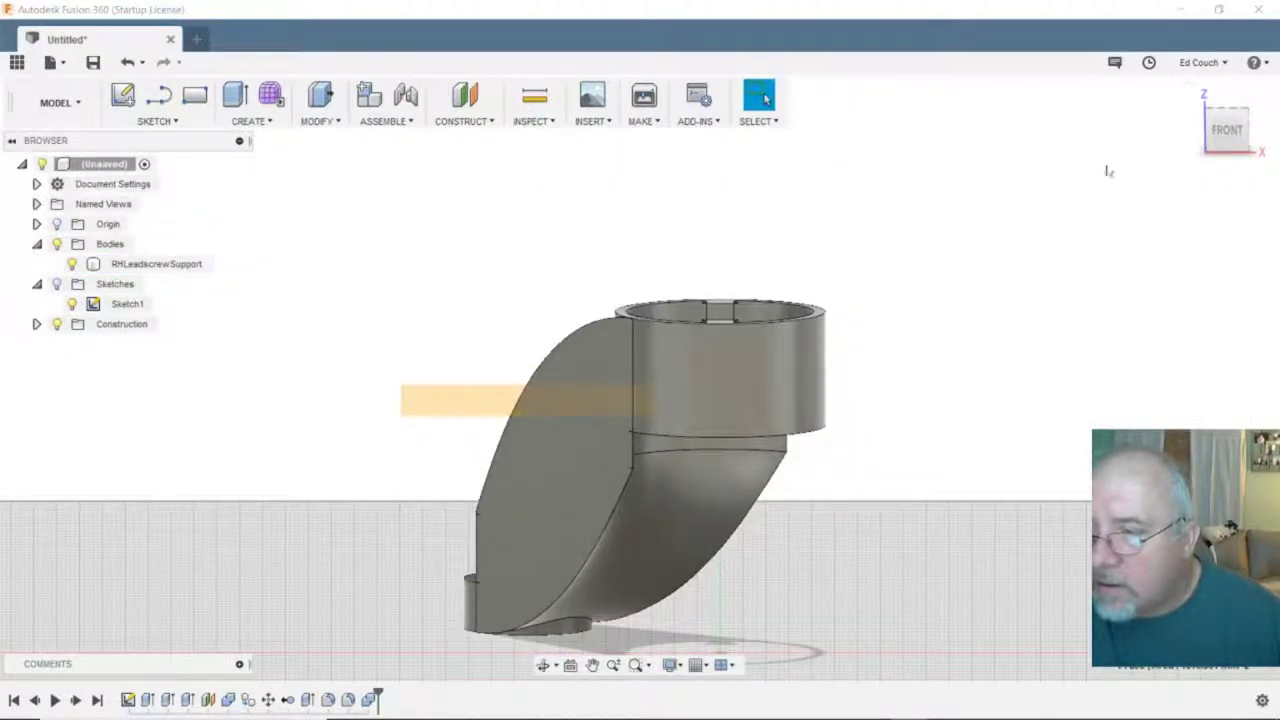
pyautogui.click(1226, 130)
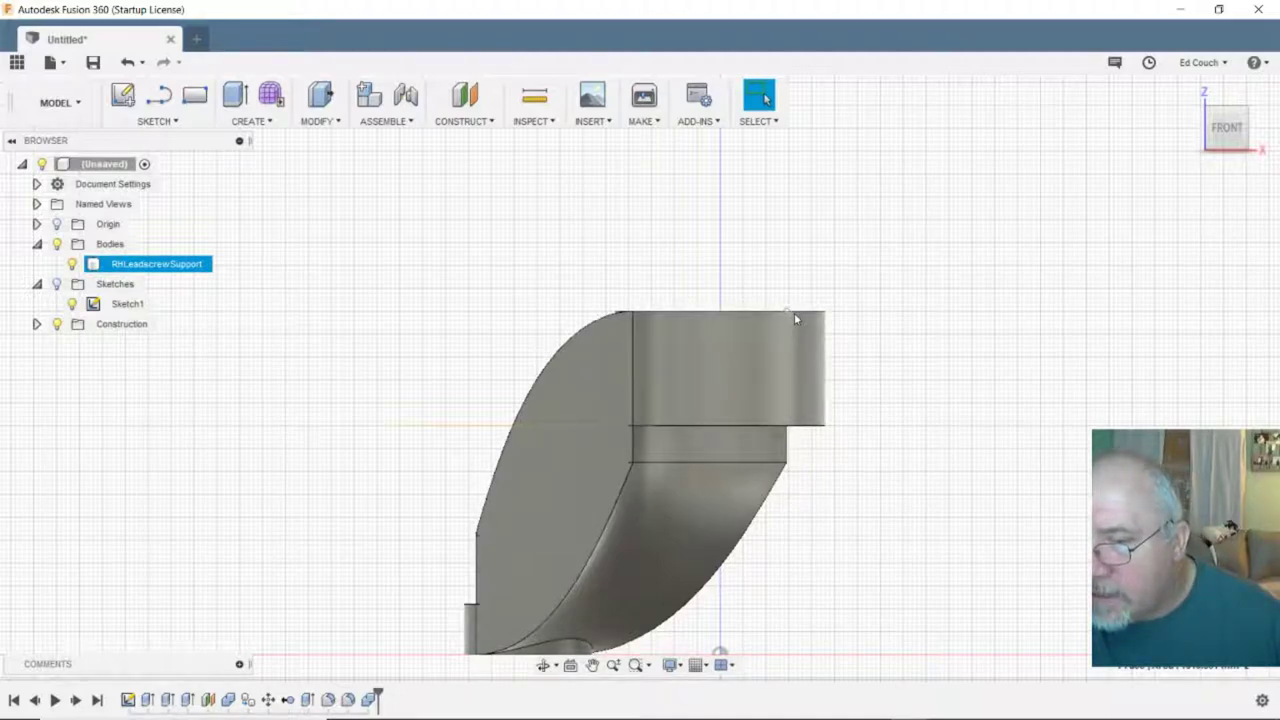
# - Inspect the part from the Bottom view, then return to Front and pan it into view
pyautogui.click(840, 324)
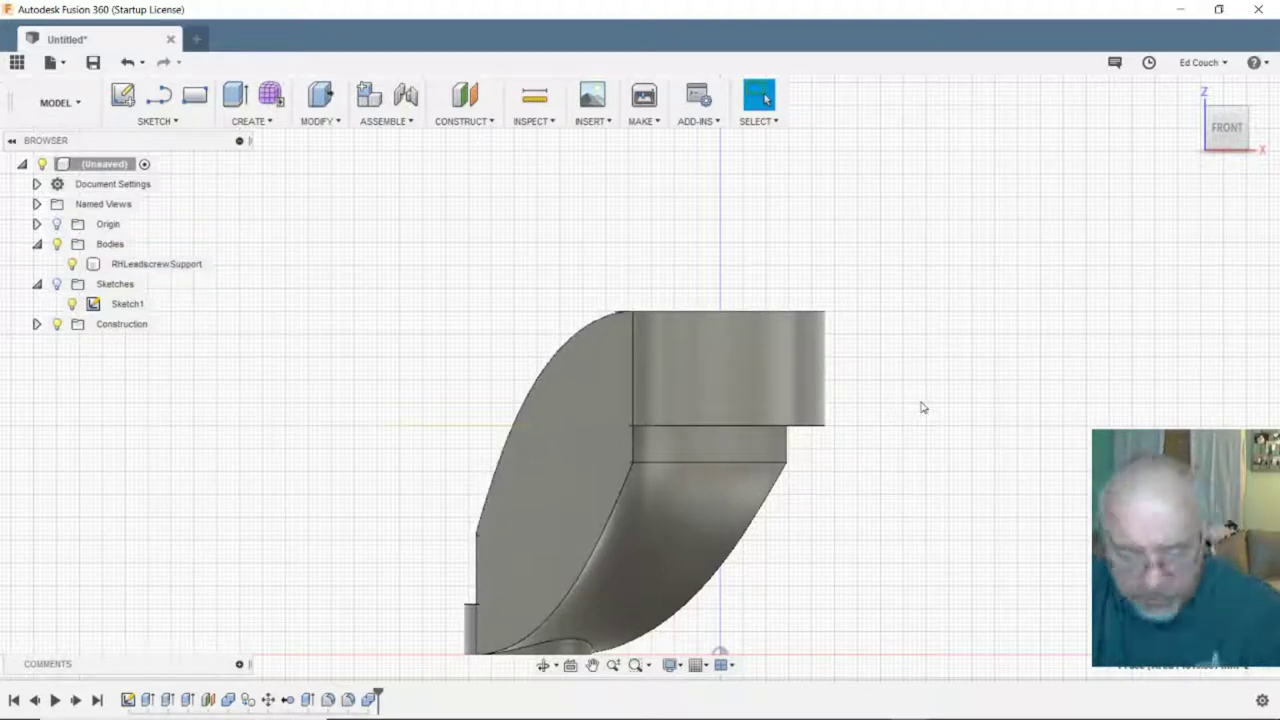
pyautogui.keyDown('shift'); pyautogui.moveTo(922, 407); pyautogui.dragTo(932, 266, button='middle'); pyautogui.keyUp('shift')
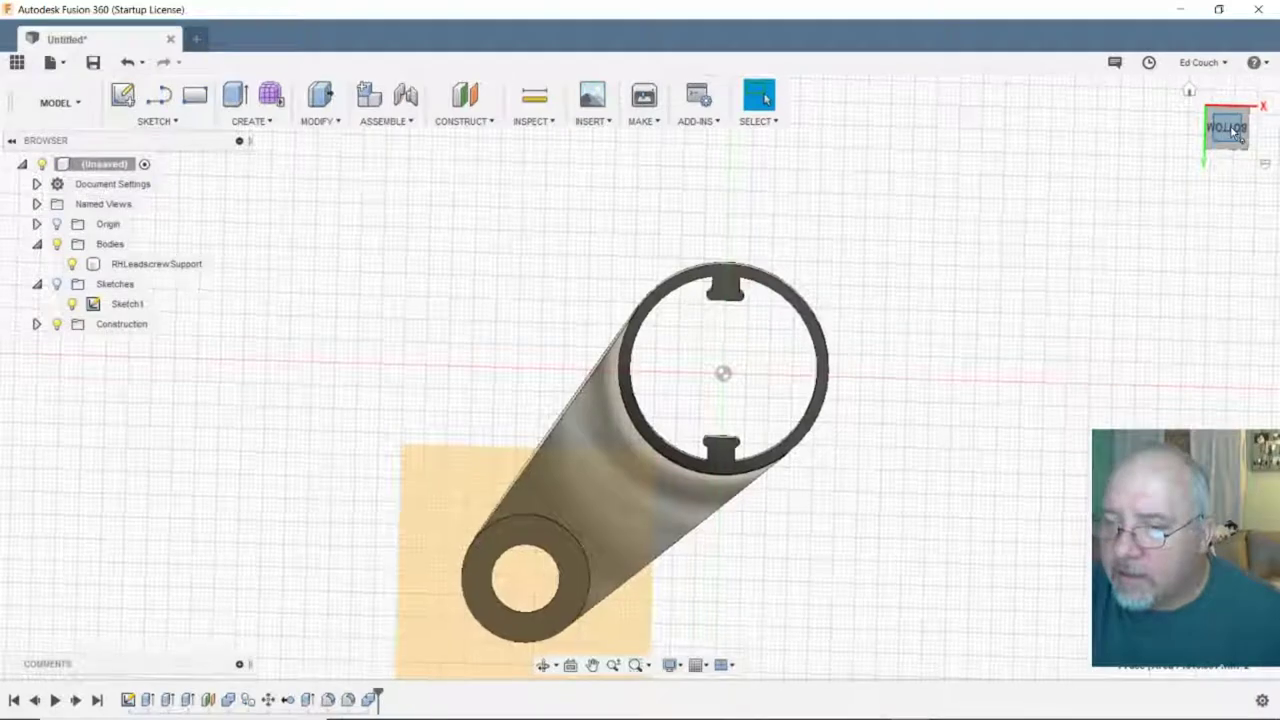
pyautogui.click(1230, 128)
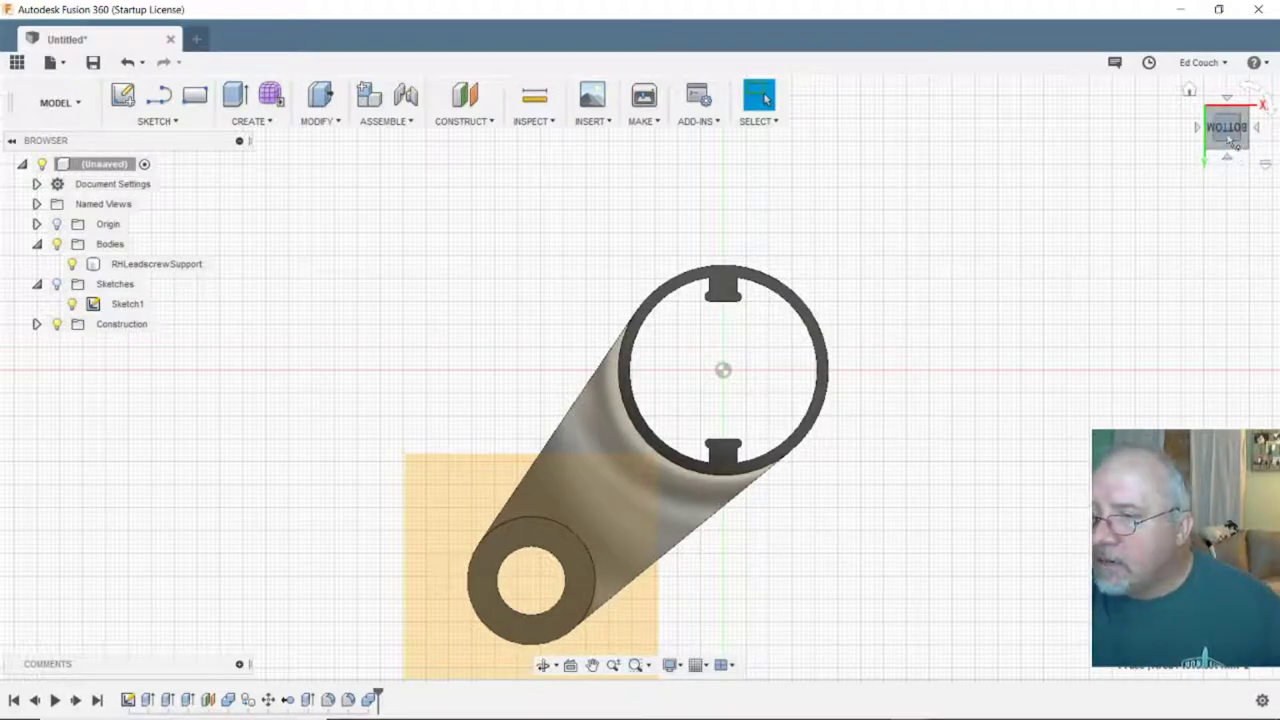
pyautogui.click(1231, 104)
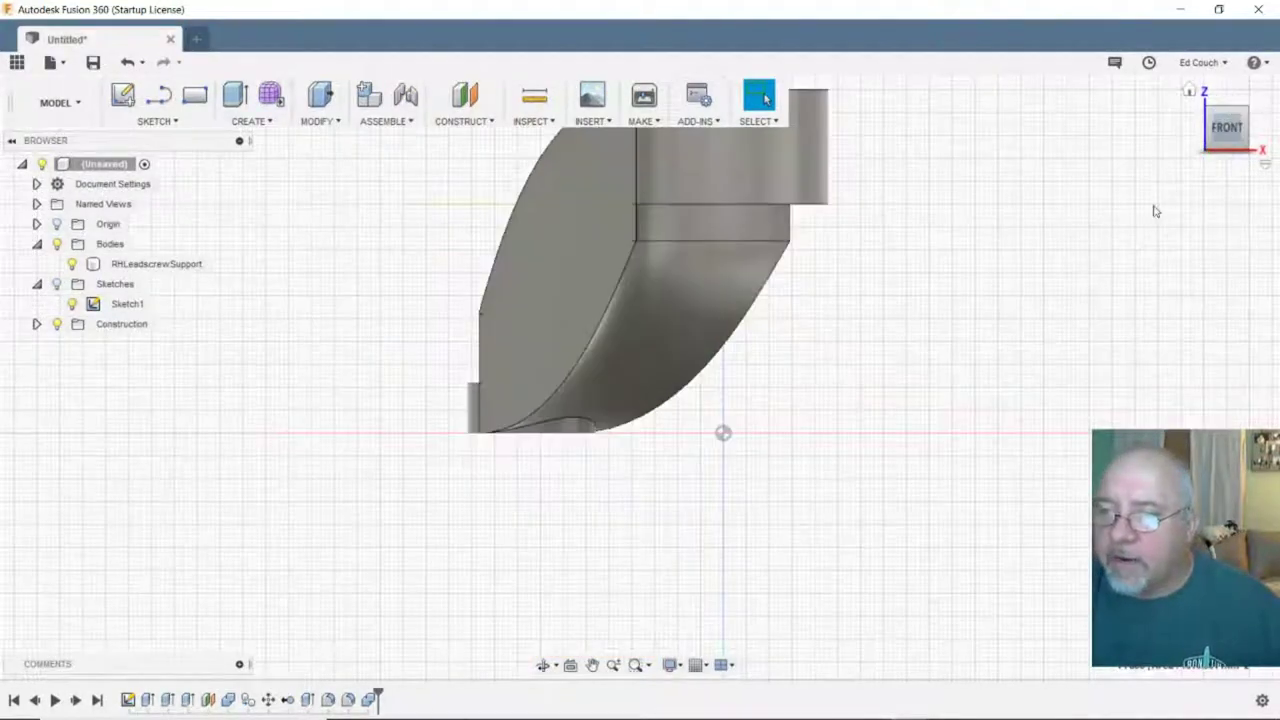
pyautogui.moveTo(914, 280); pyautogui.dragTo(843, 451, button='middle')
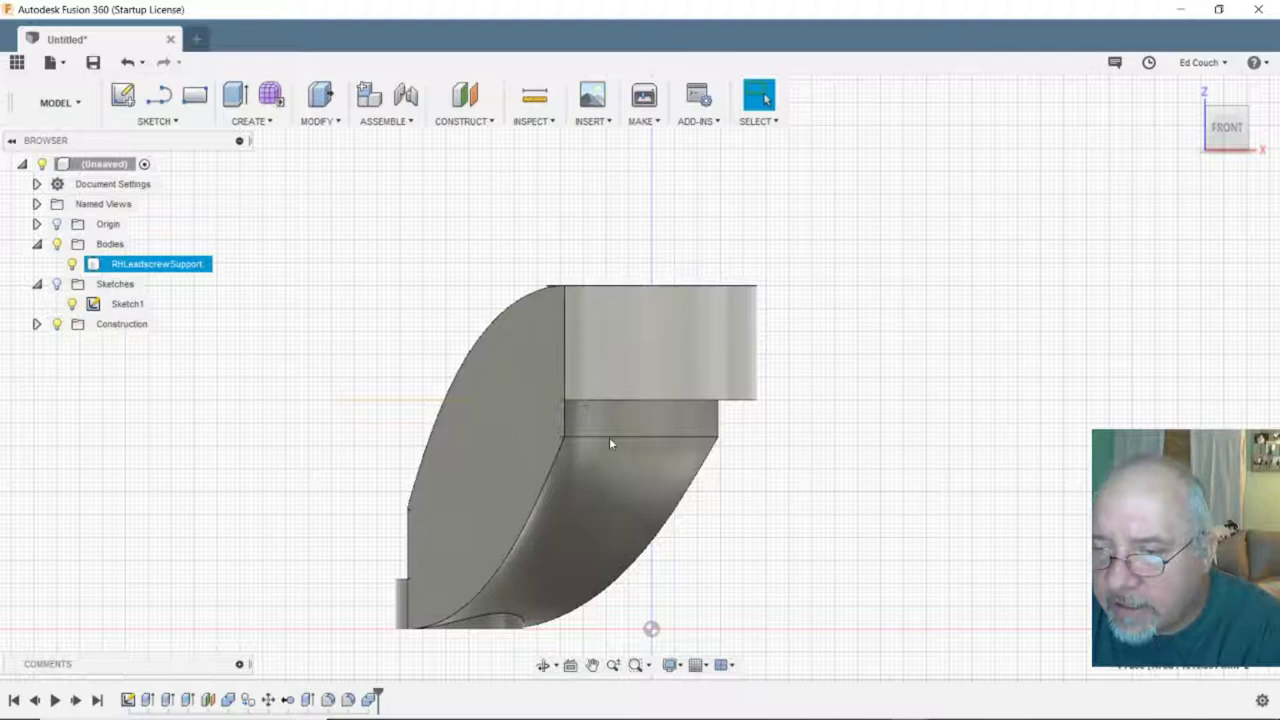
# - Add a Hole on the upper cylinder's front face near the rim, keeping Extents at Distance
pyautogui.click(250, 121)
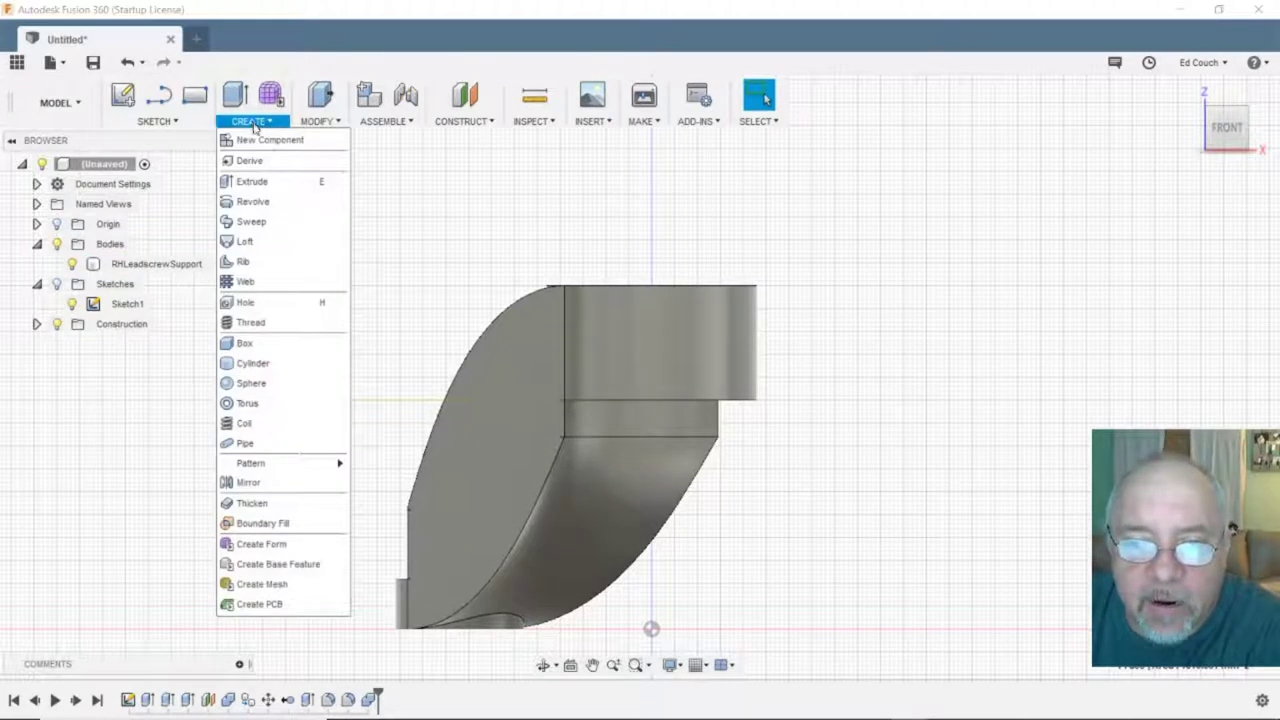
pyautogui.click(269, 303)
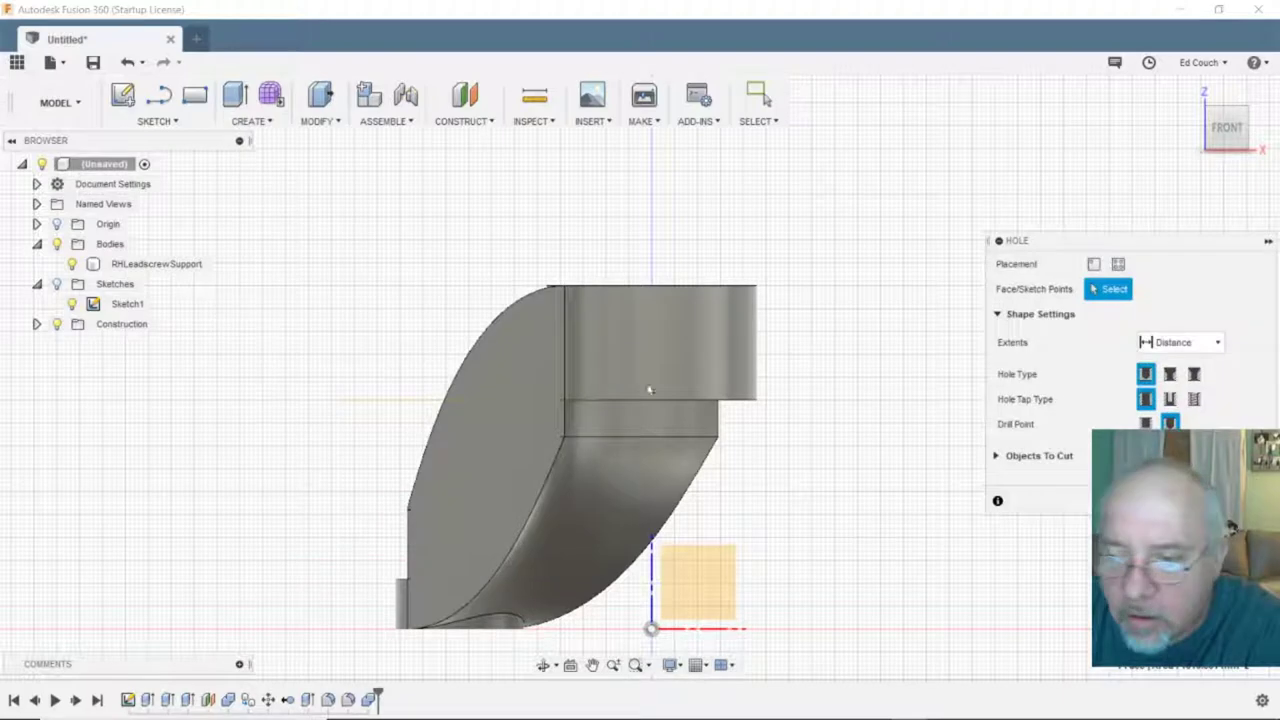
pyautogui.click(652, 307)
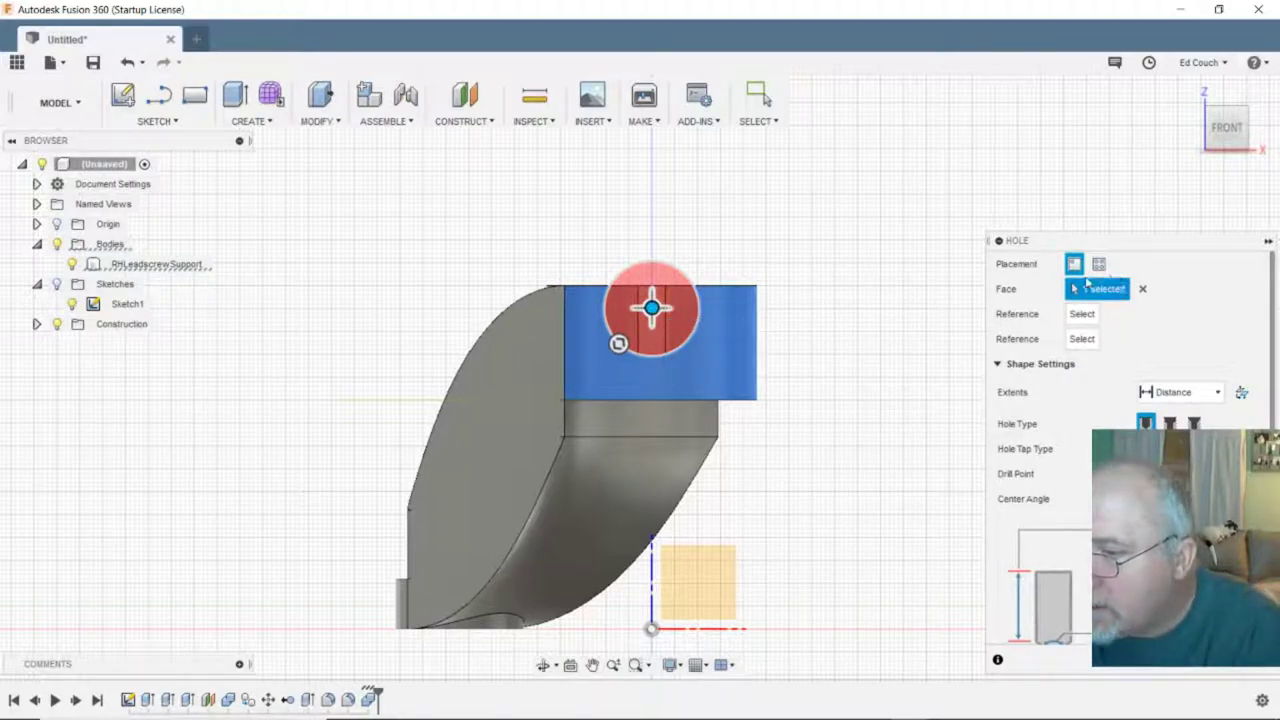
pyautogui.click(1187, 395)
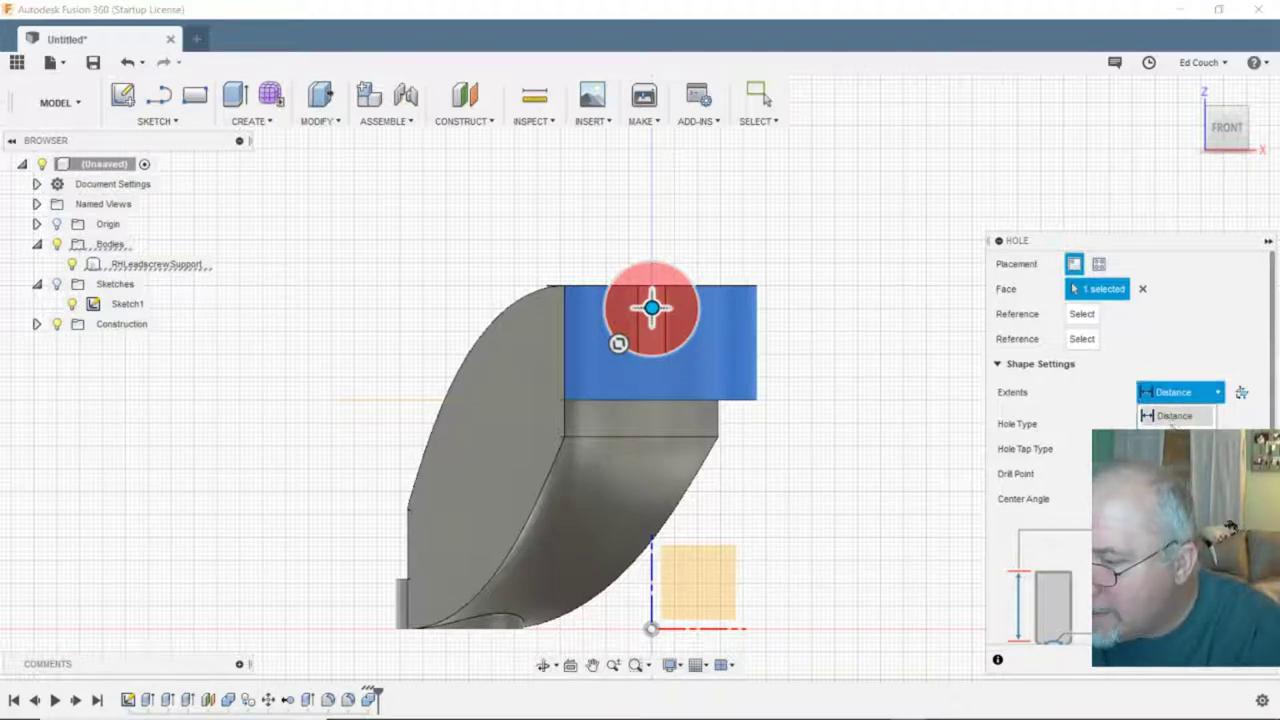
pyautogui.click(1176, 416)
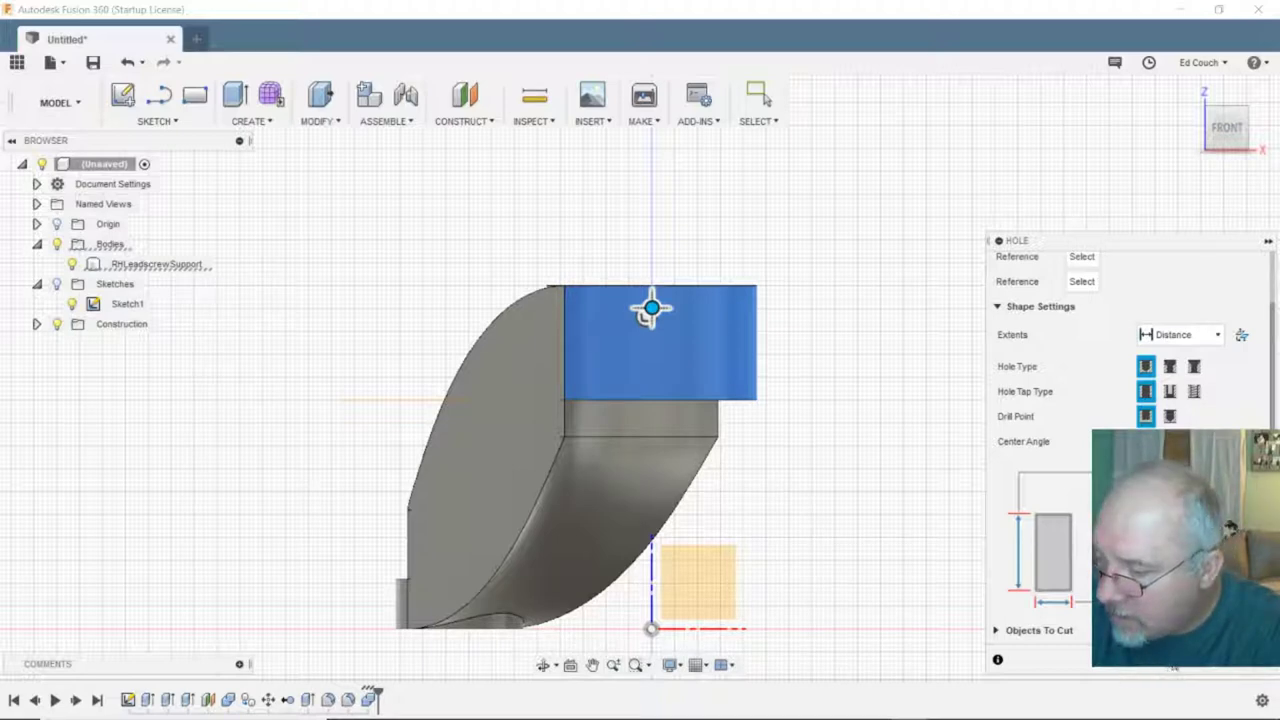
pyautogui.click(765, 97)
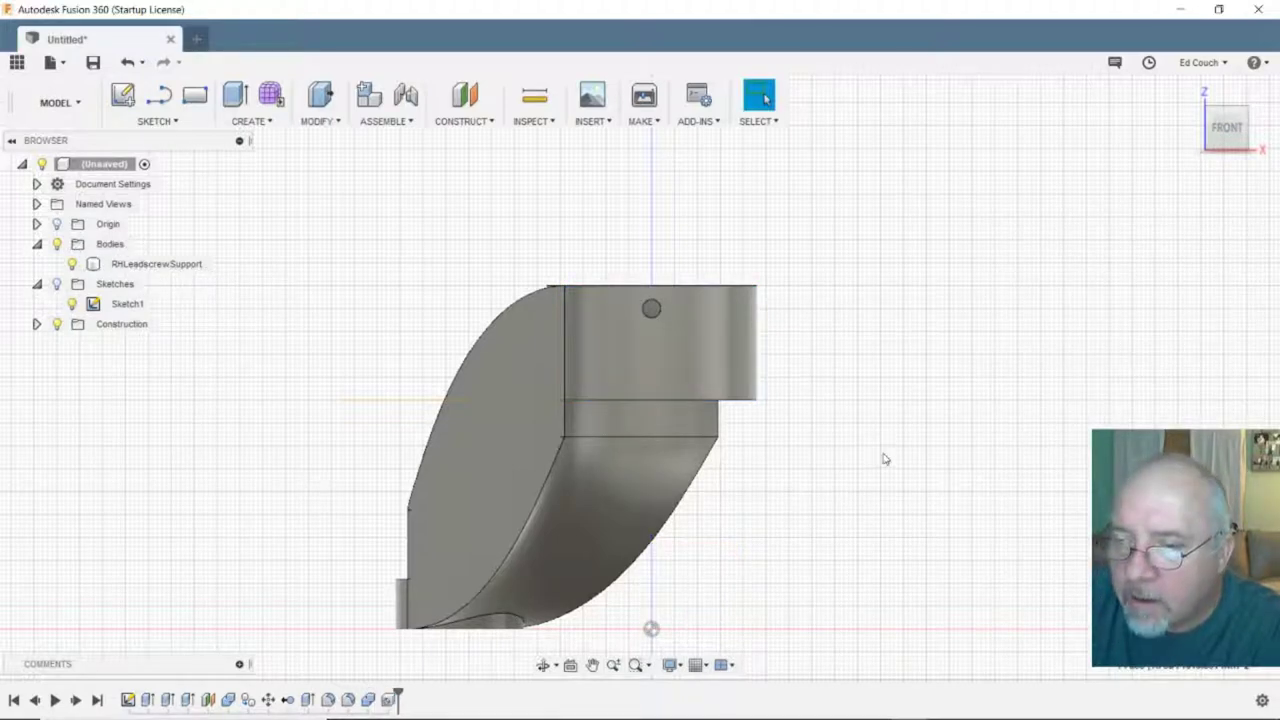
# - Reframe the part in the Front view and bring up the Hole1 timeline feature's options
pyautogui.moveTo(974, 363)
pyautogui.mouseDown(button='middle')
pyautogui.moveTo(968, 517)
pyautogui.moveTo(974, 486)
pyautogui.mouseUp(button='middle')
pyautogui.moveTo(920, 534); pyautogui.dragTo(922, 226, button='middle')
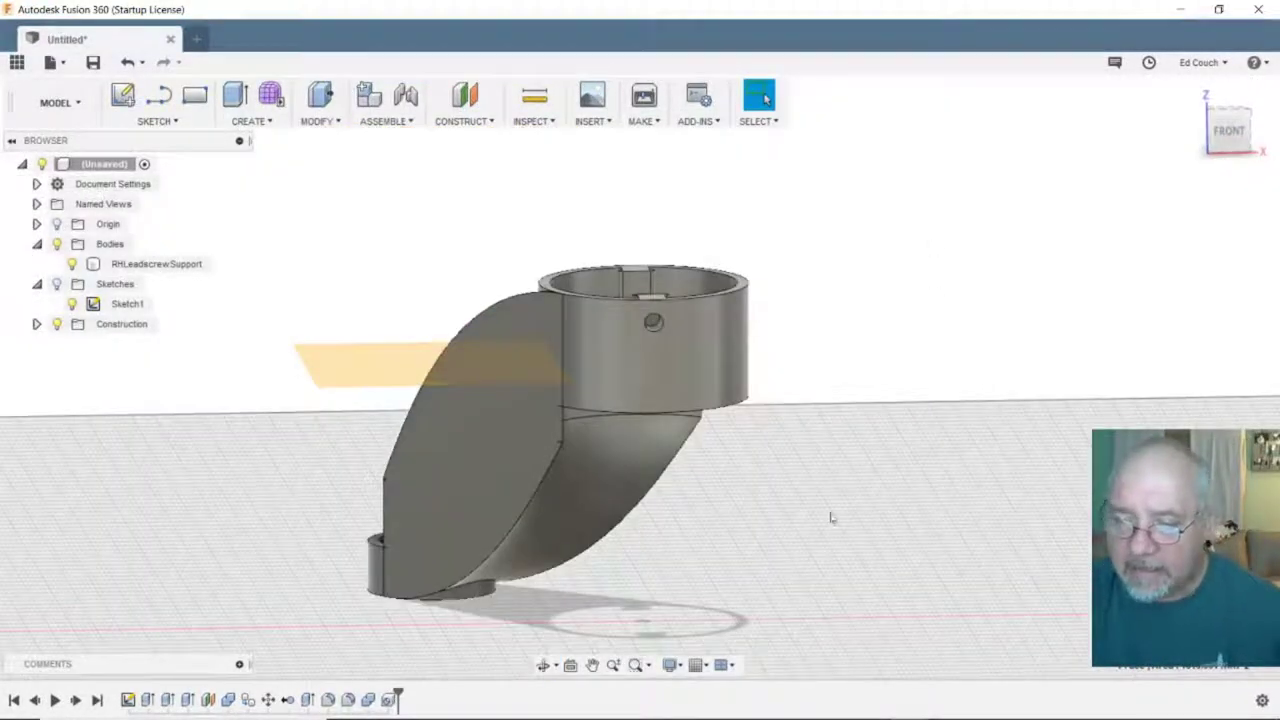
pyautogui.click(1229, 130)
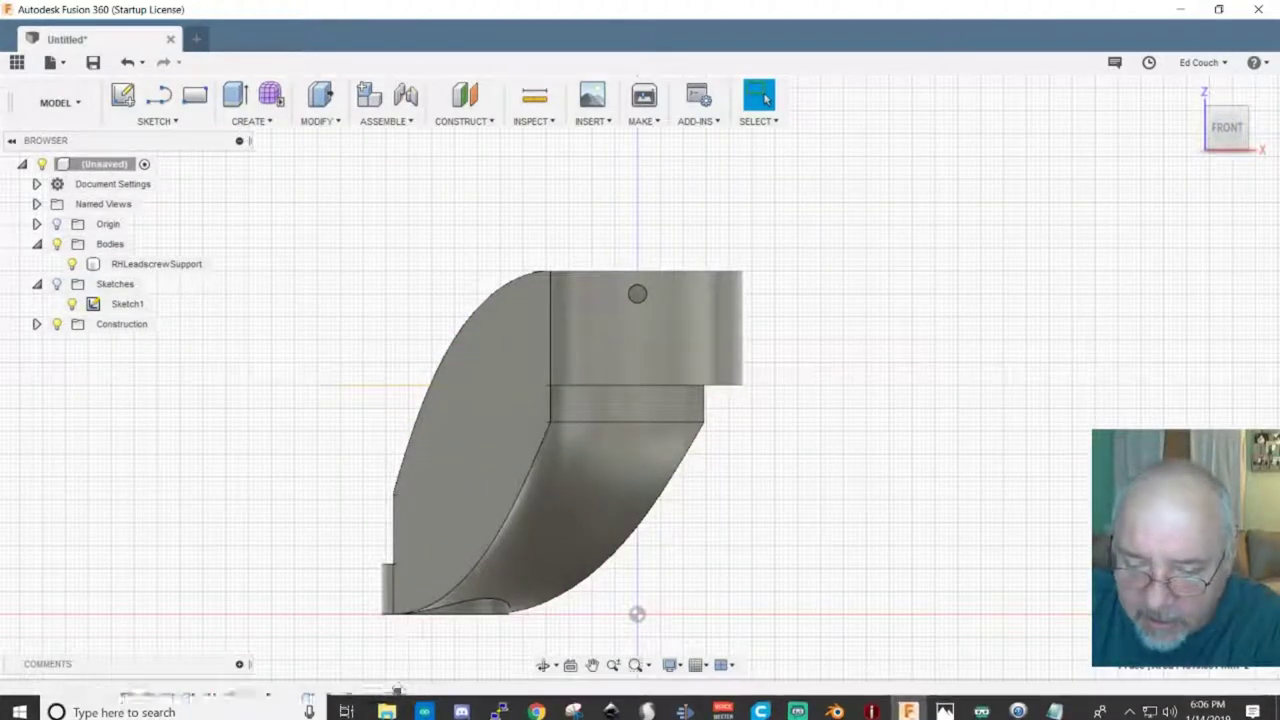
pyautogui.rightClick(389, 702)
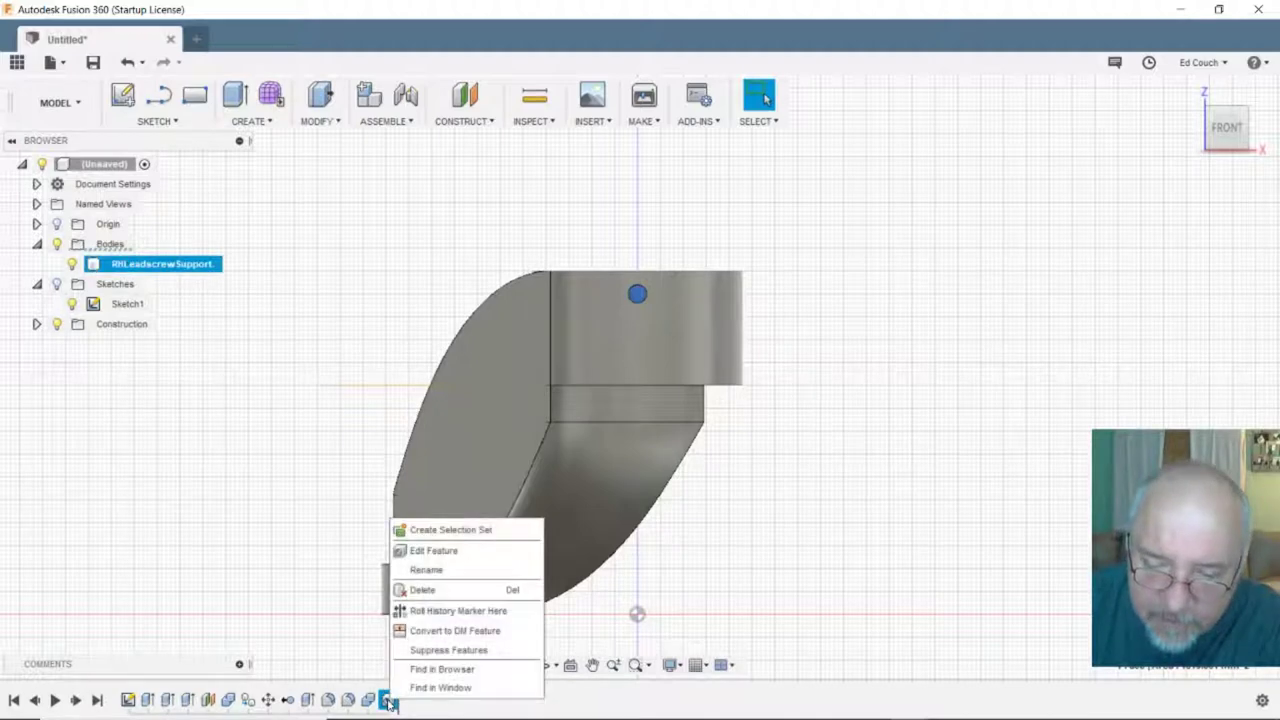
# - Reopen and confirm the hole, then orbit until the body is seen from the front
pyautogui.click(438, 551)
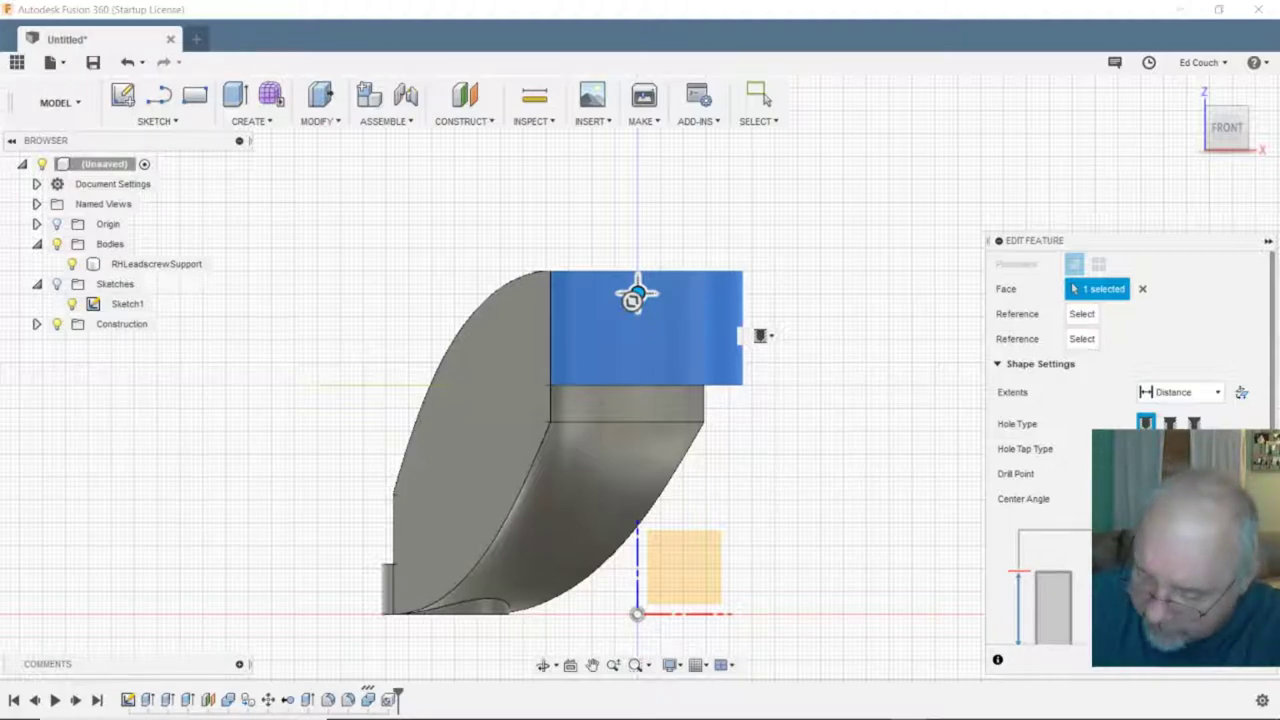
pyautogui.click(760, 96)
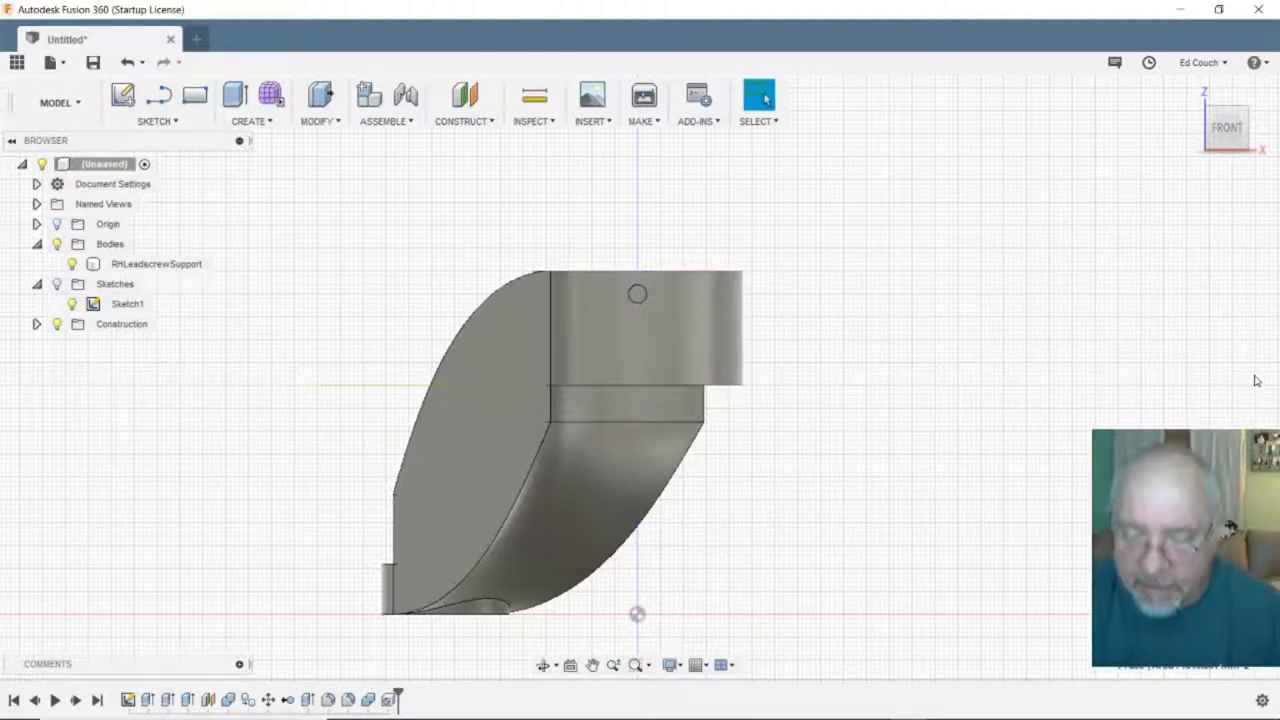
pyautogui.keyDown('shift'); pyautogui.moveTo(900, 256); pyautogui.dragTo(889, 496, button='middle'); pyautogui.keyUp('shift')
pyautogui.moveTo(914, 428); pyautogui.dragTo(897, 374, button='middle')
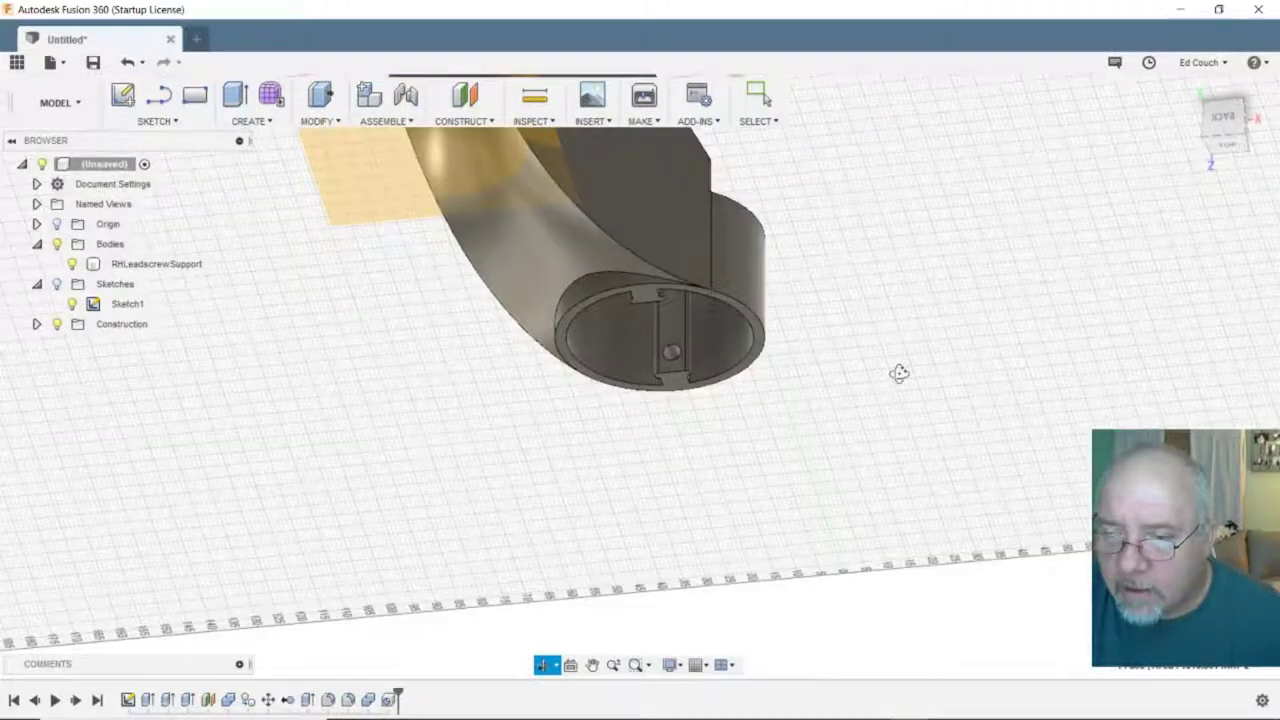
pyautogui.keyDown('shift'); pyautogui.moveTo(880, 320); pyautogui.dragTo(842, 156, button='middle'); pyautogui.keyUp('shift')
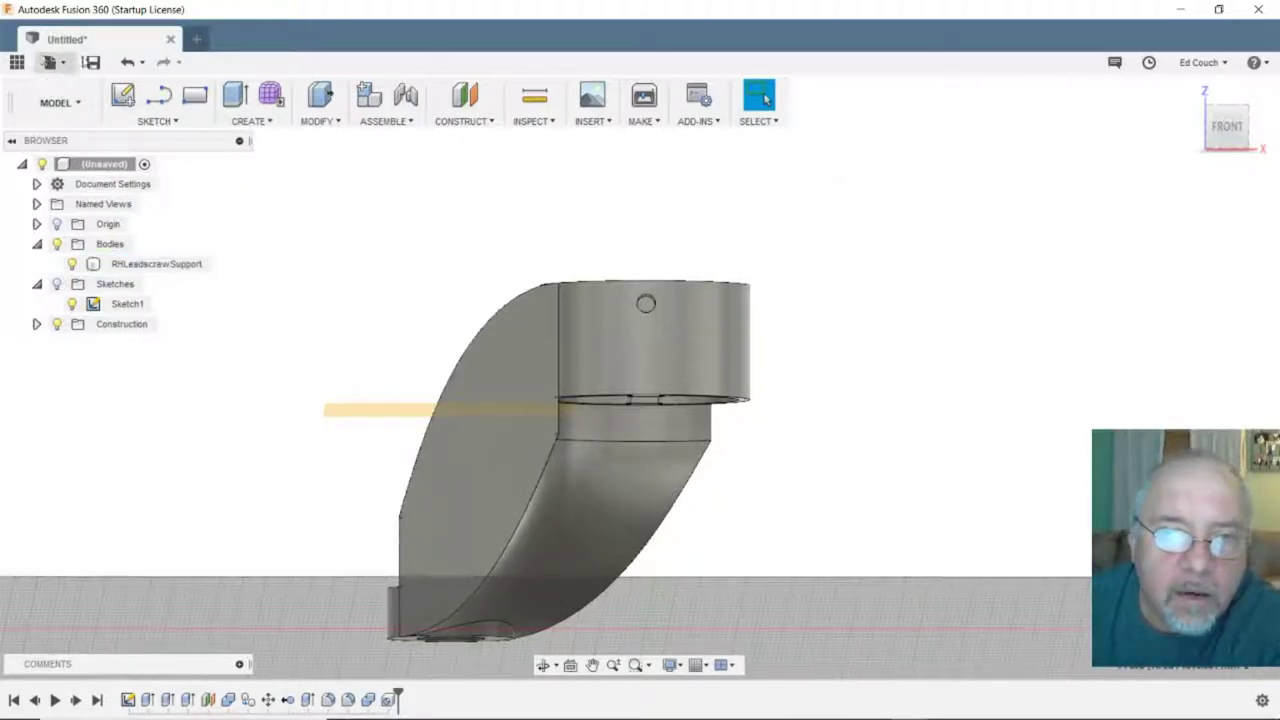
# - Name the design RHLeadscrewSupport, confirm the RoundExtrusion location, and save it
pyautogui.click(92, 64)
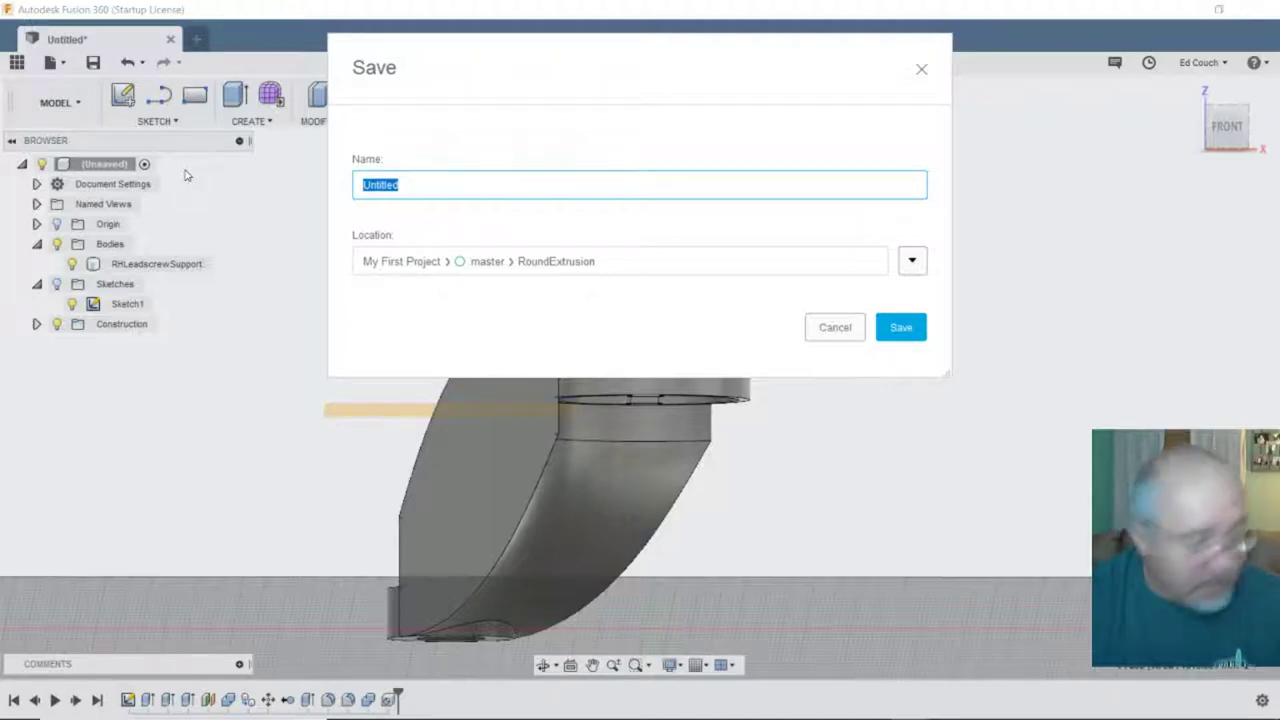
pyautogui.write('RHLeadscrewSupport')
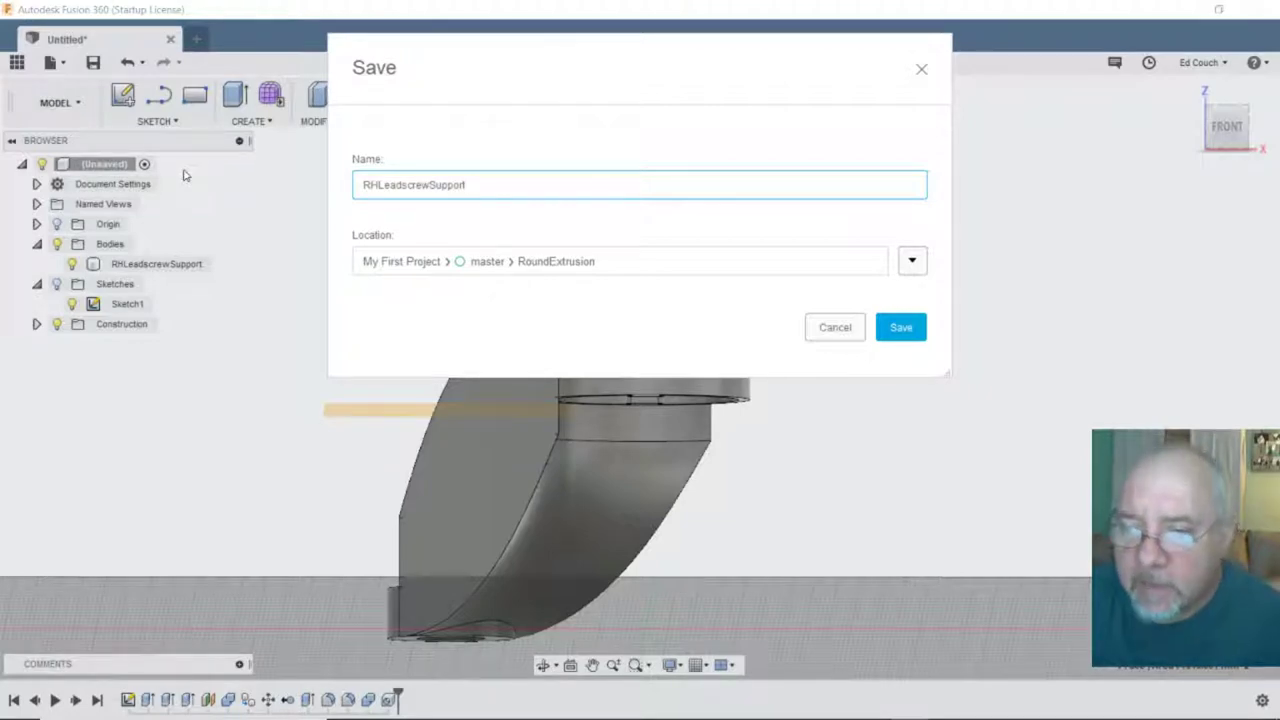
pyautogui.click(912, 262)
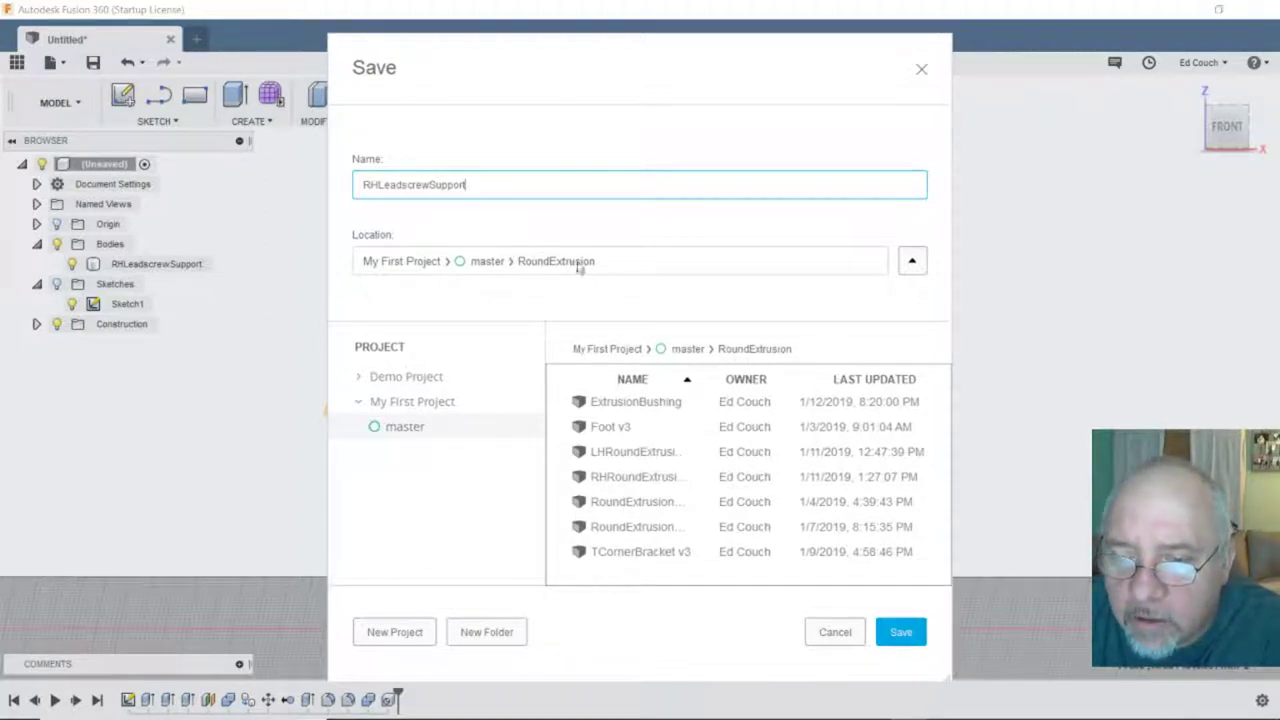
pyautogui.click(901, 633)
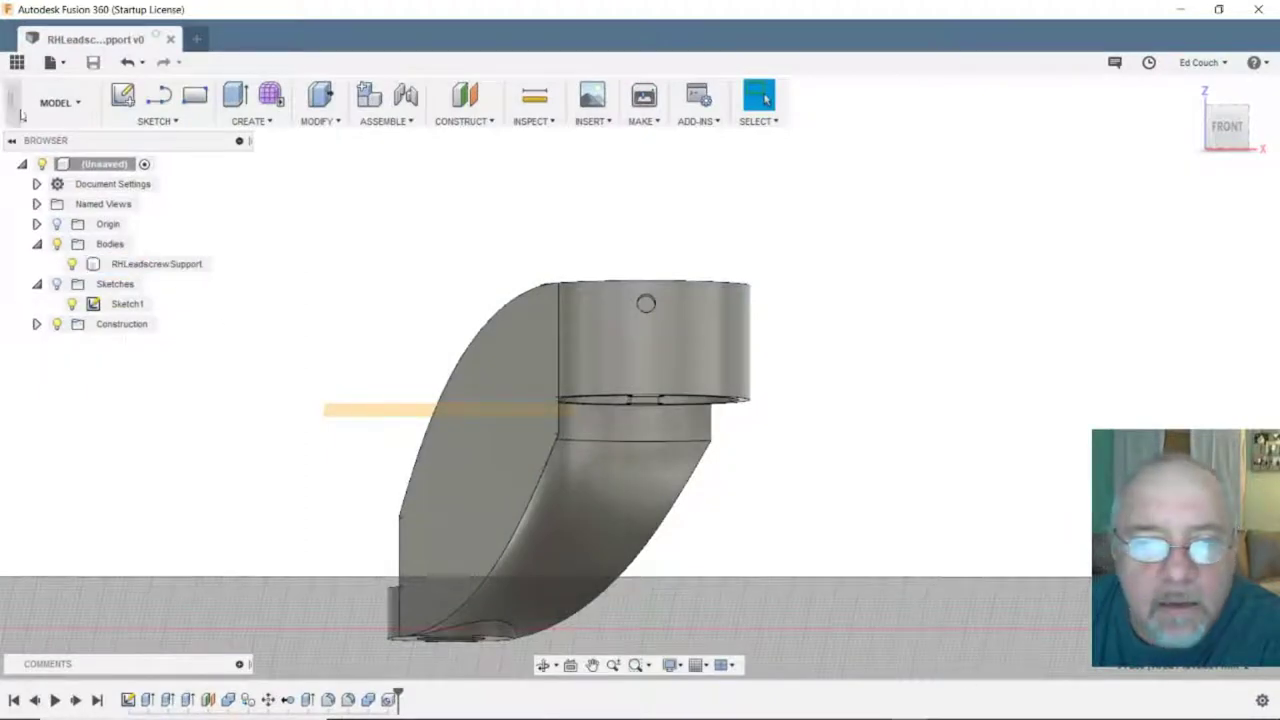
# - Check the project's designs in the Data Panel for the saved RHLeadscrewSupport
pyautogui.click(17, 62)
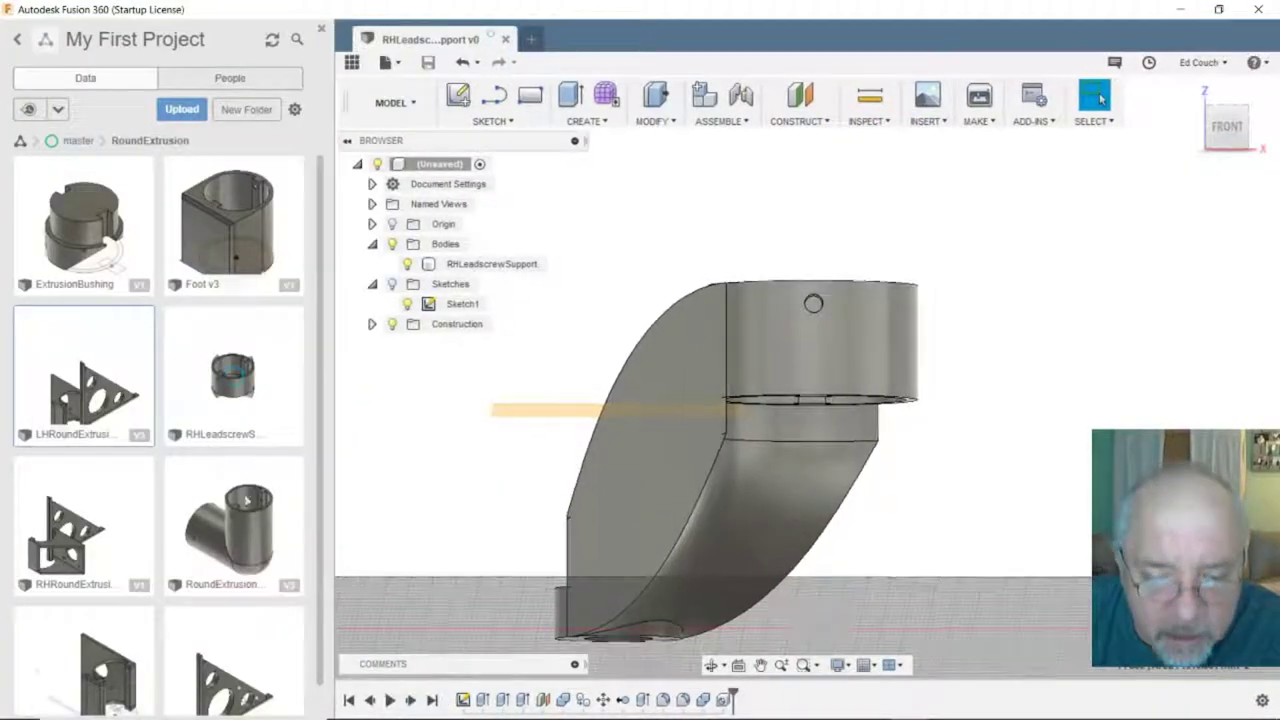
pyautogui.scroll(-1, 222, 375)
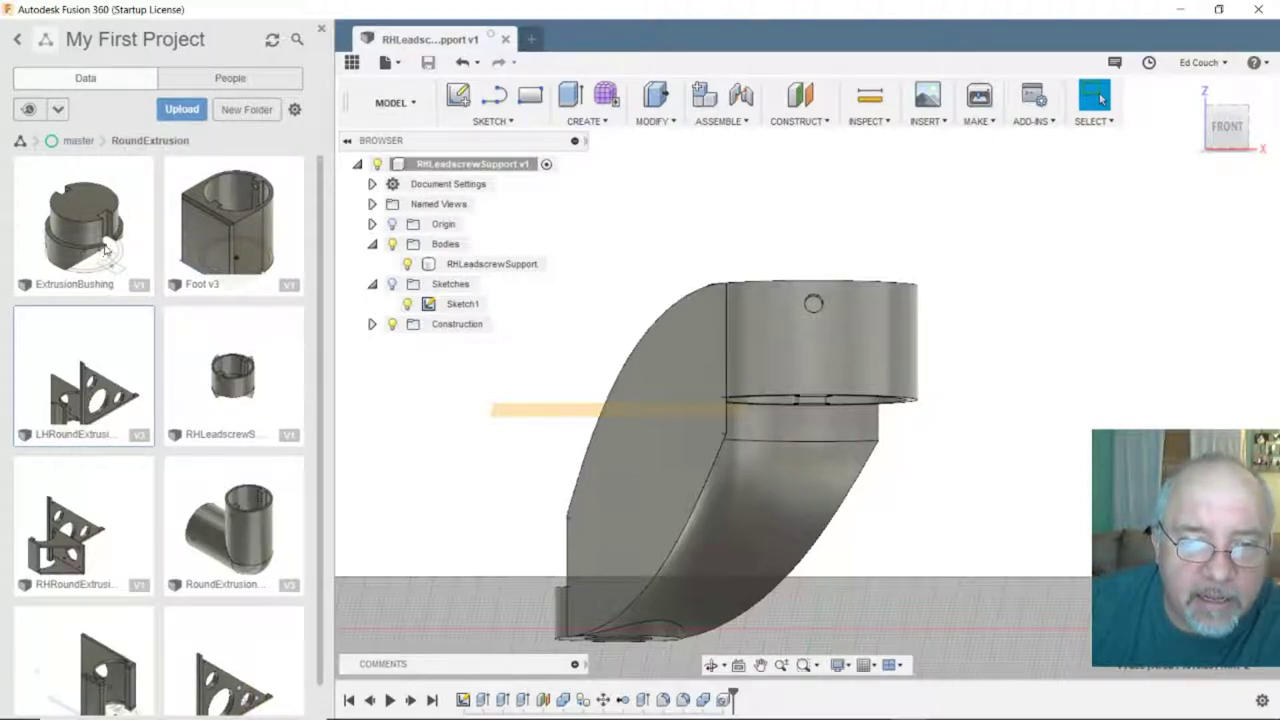
pyautogui.click(122, 240)
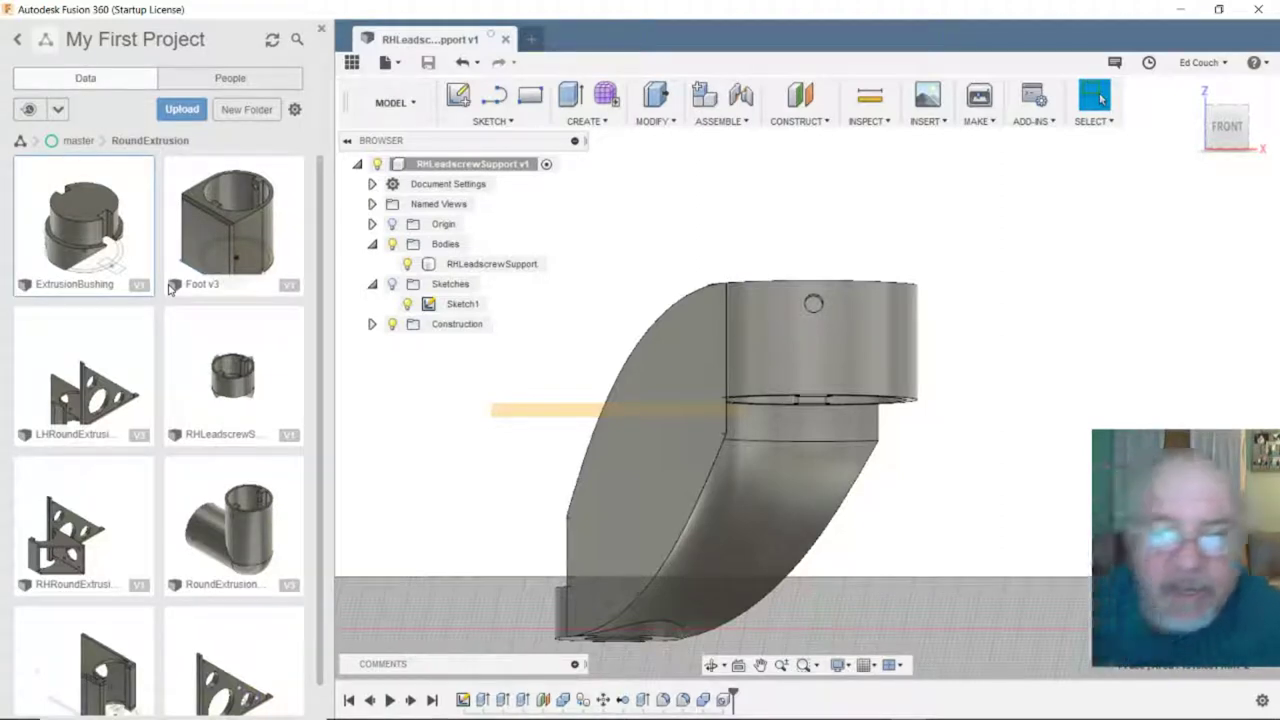
pyautogui.click(654, 468)
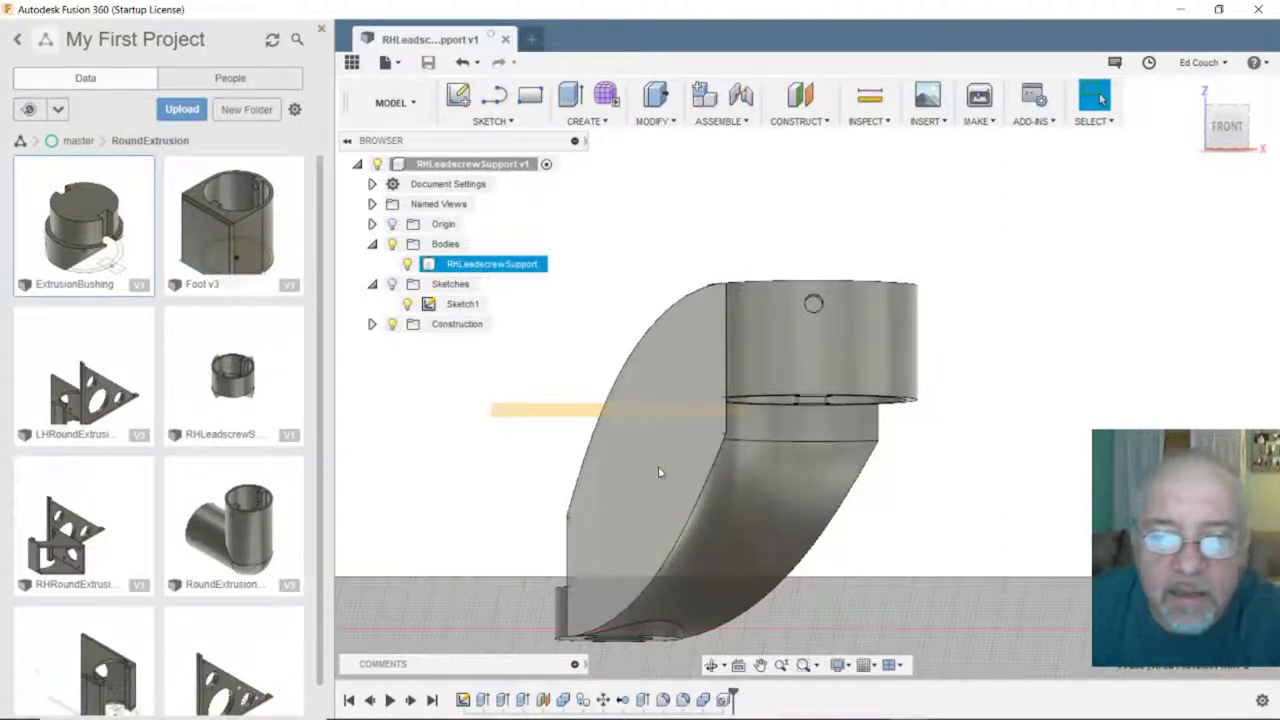
pyautogui.click(1086, 225)
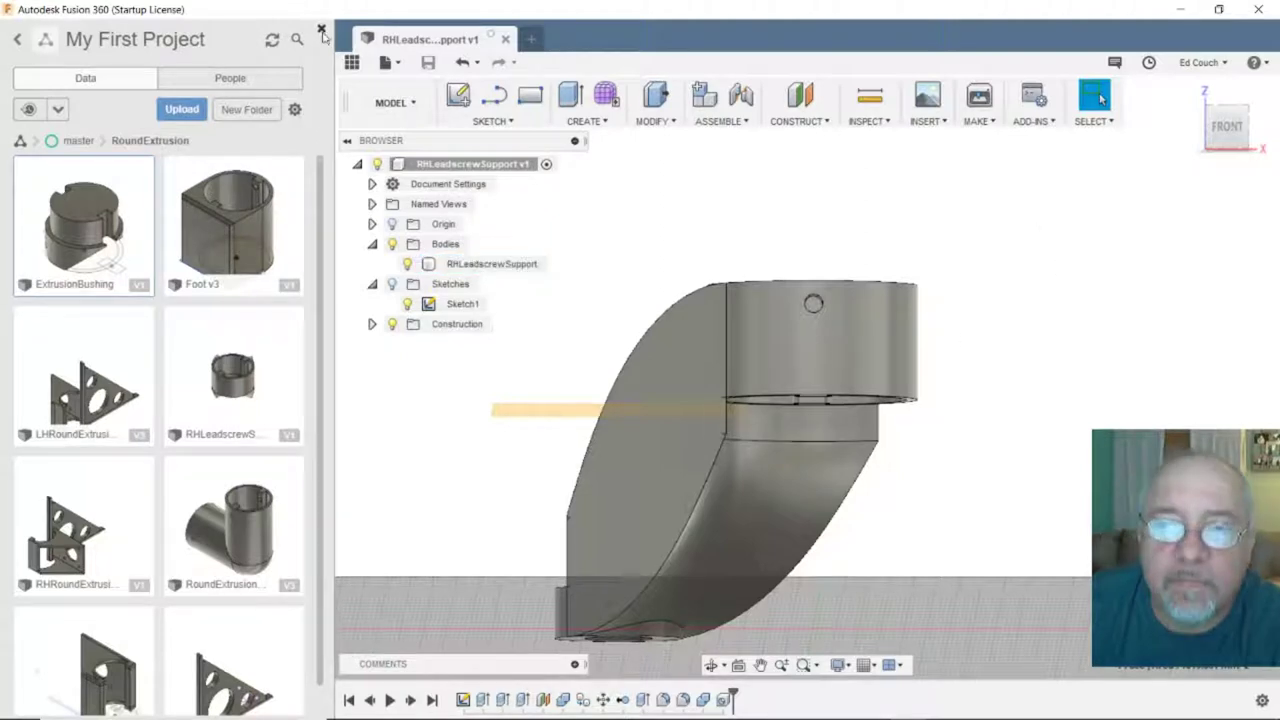
# - Close the Data Panel and leave the support body unselected in the workspace
pyautogui.click(321, 28)
pyautogui.click(558, 456)
pyautogui.click(677, 626)
pyautogui.click(537, 409)
pyautogui.click(743, 457)
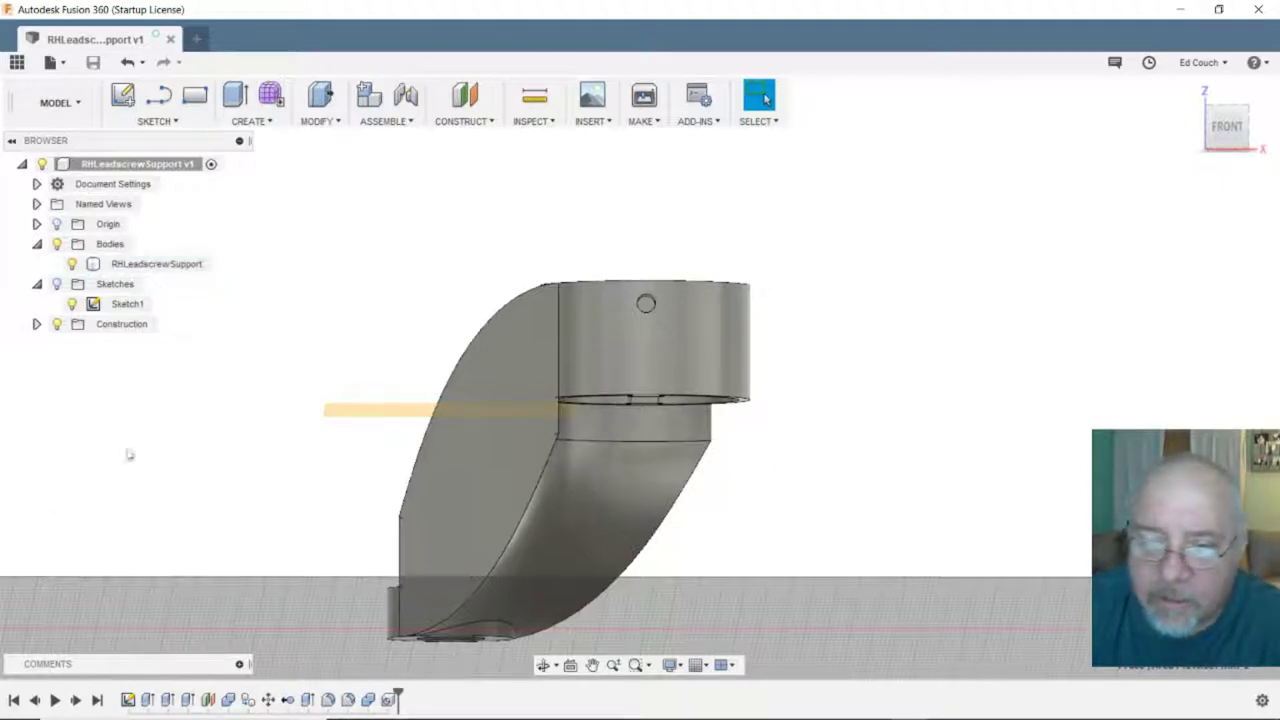
# - Set up a High-refinement 3D Print of the support body with Send to 3D Print Utility off
pyautogui.click(576, 353)
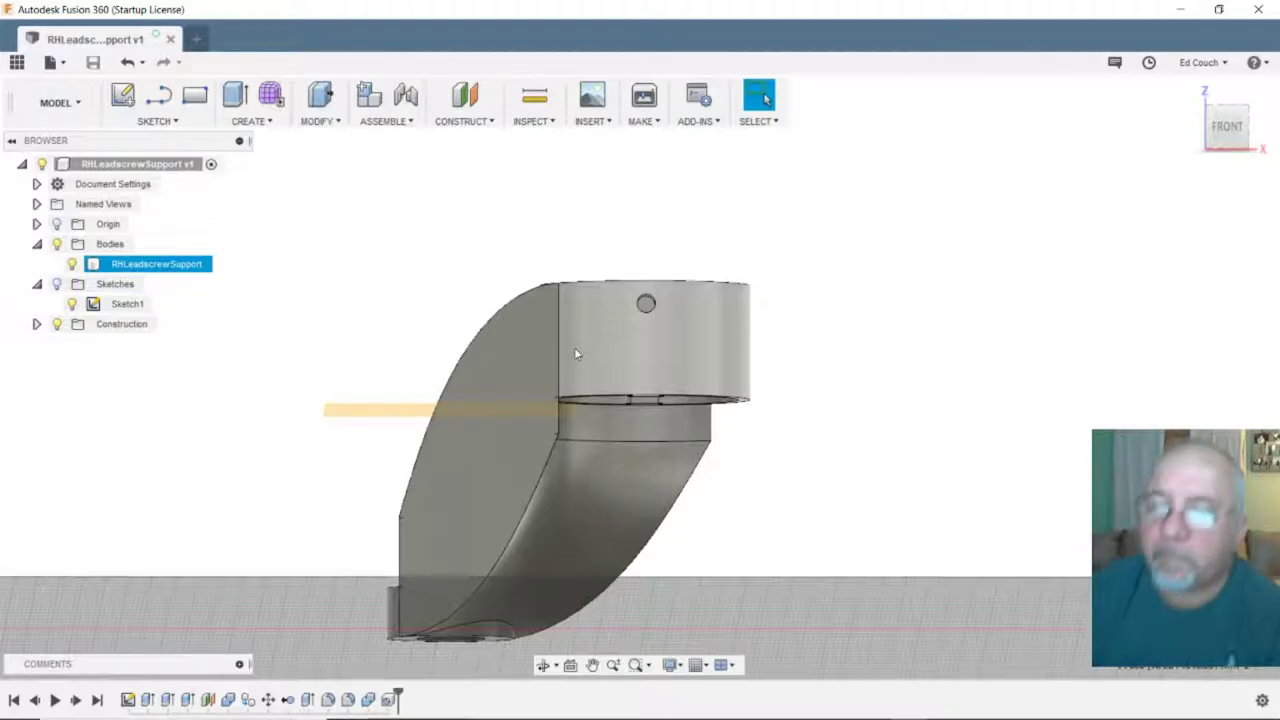
pyautogui.press('Escape')
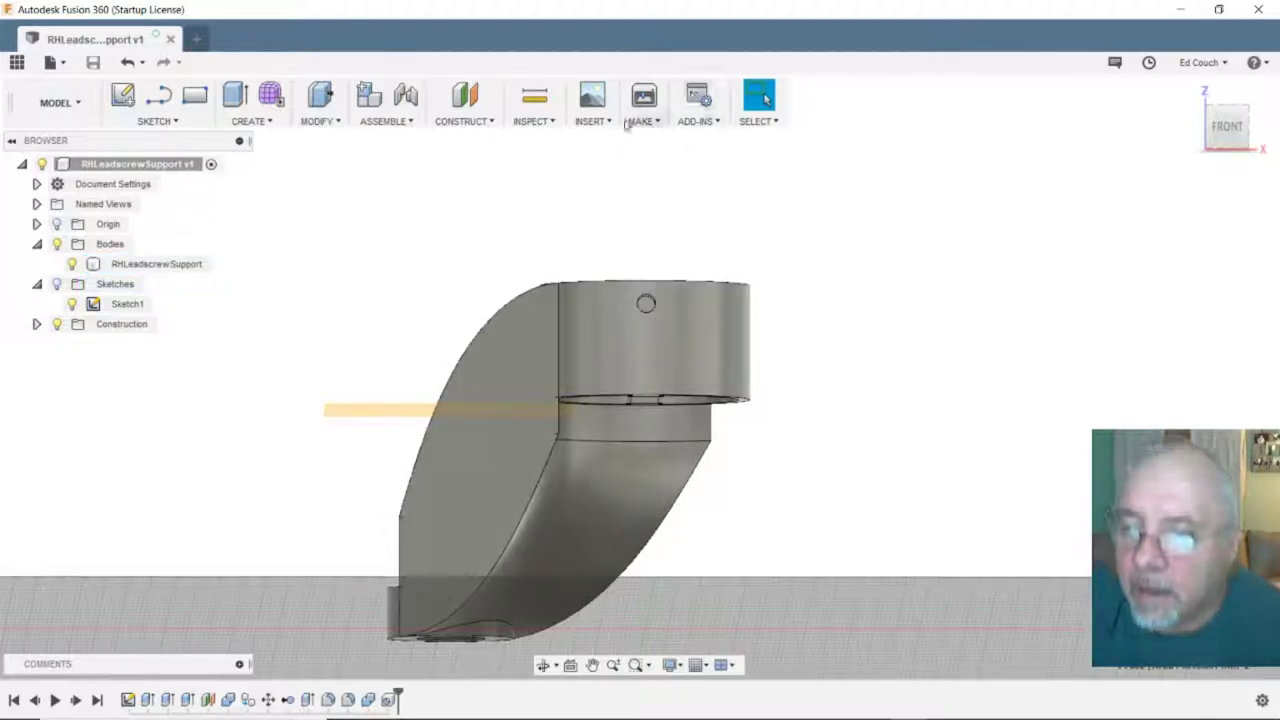
pyautogui.click(645, 100)
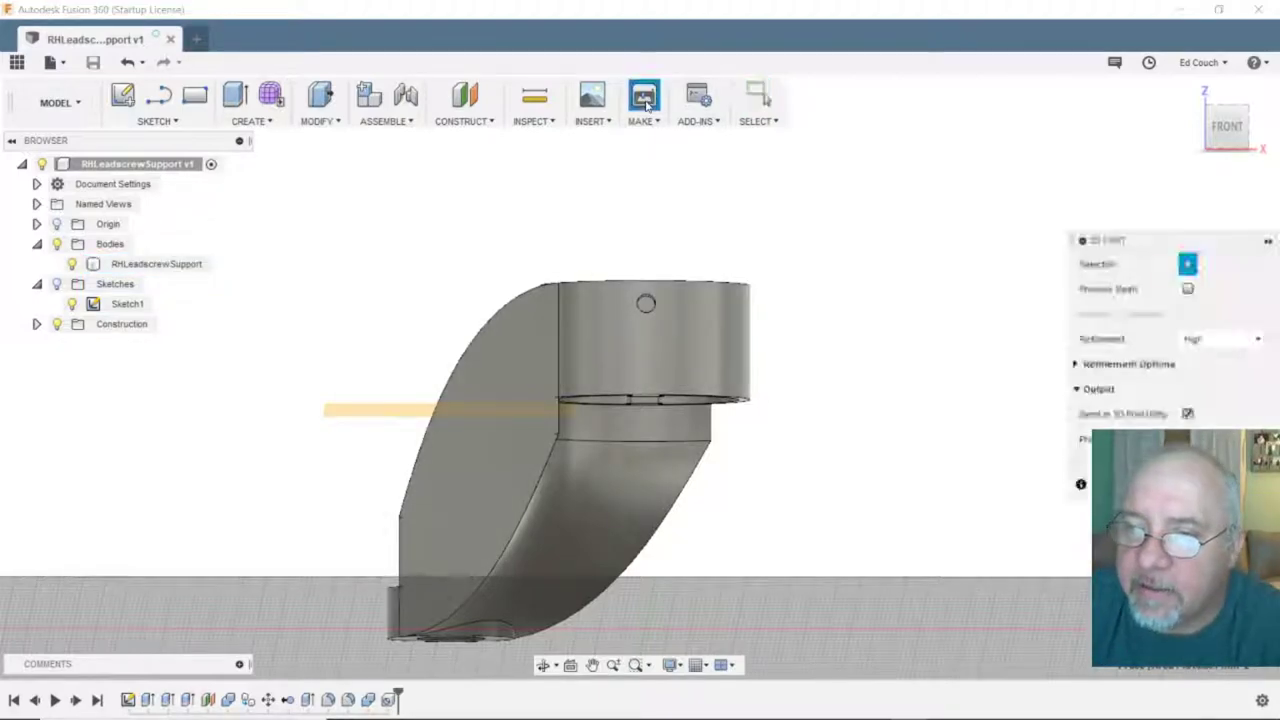
pyautogui.click(1188, 414)
pyautogui.click(518, 366)
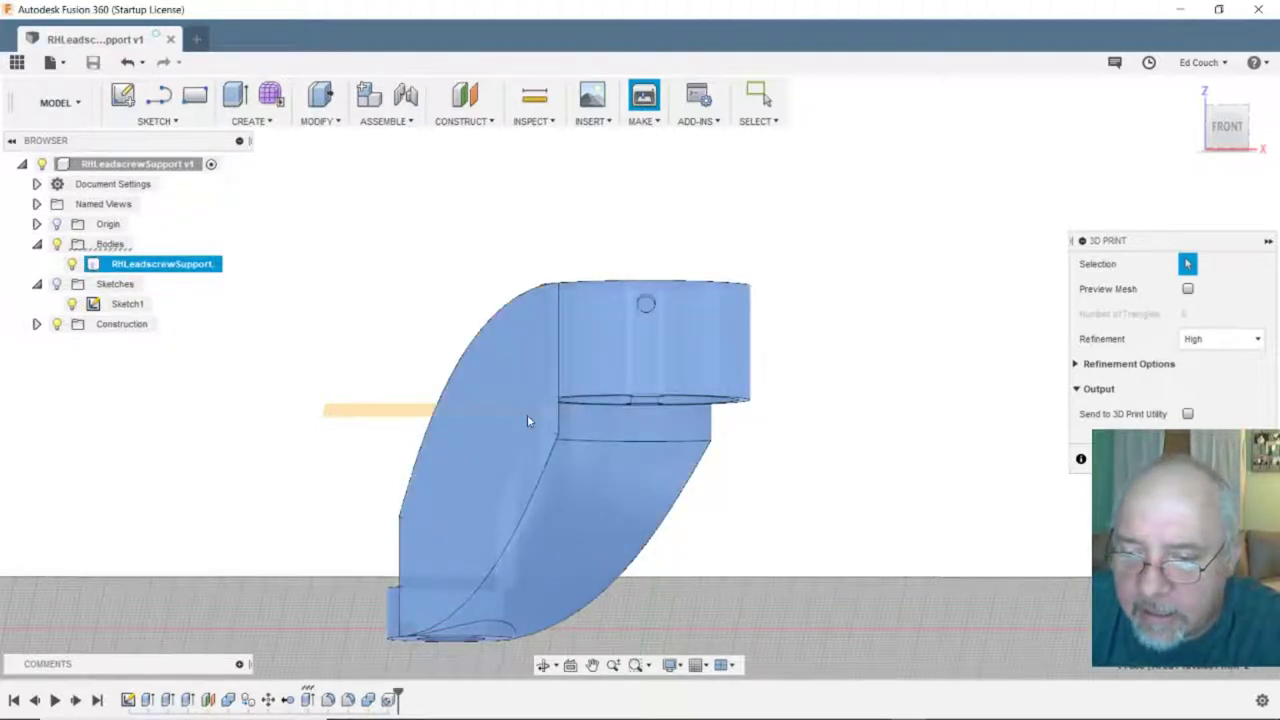
pyautogui.click(527, 414)
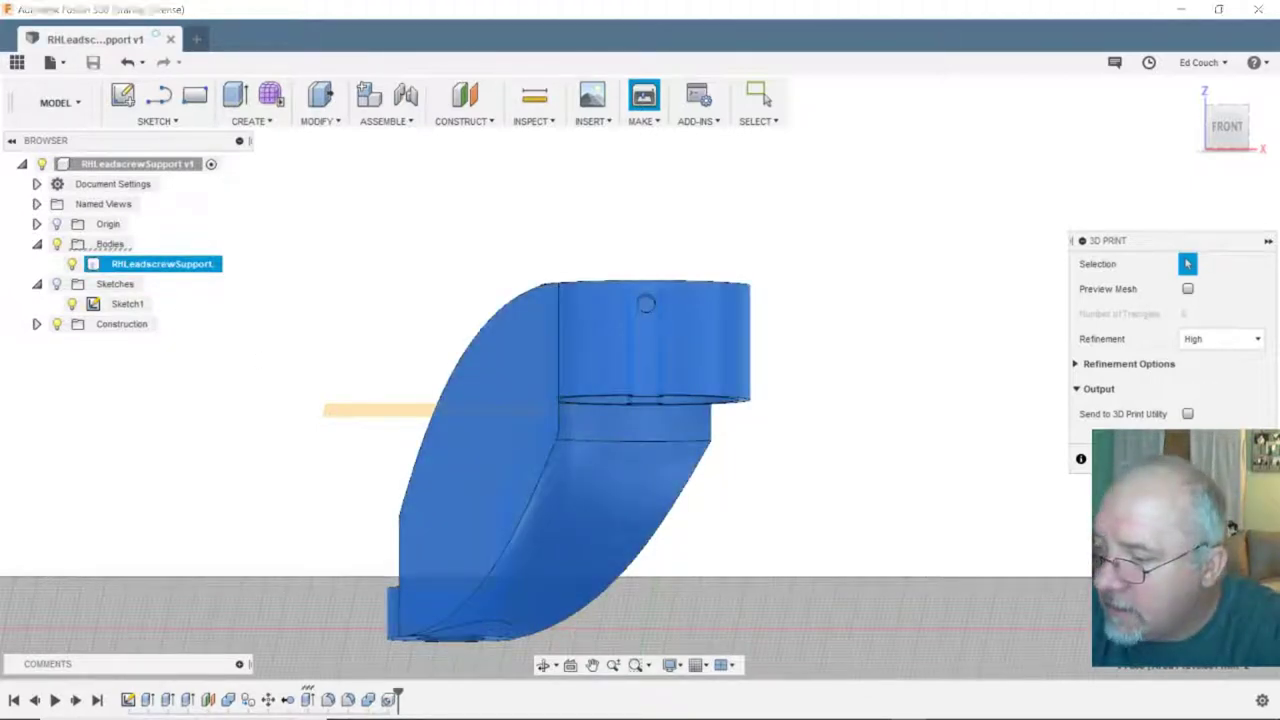
pyautogui.click(1205, 458)
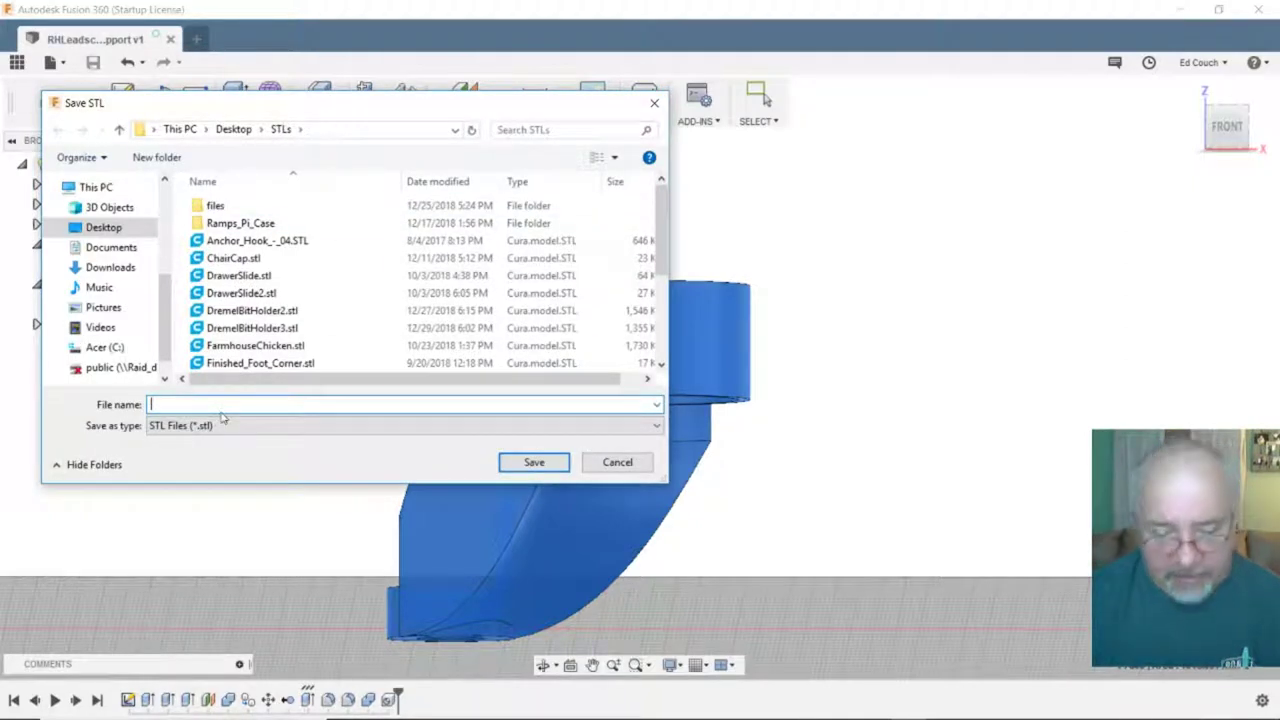
# - Enter RHLeadscrewSupport as the STL file name and save it in Desktop > STLs
pyautogui.write('RH')
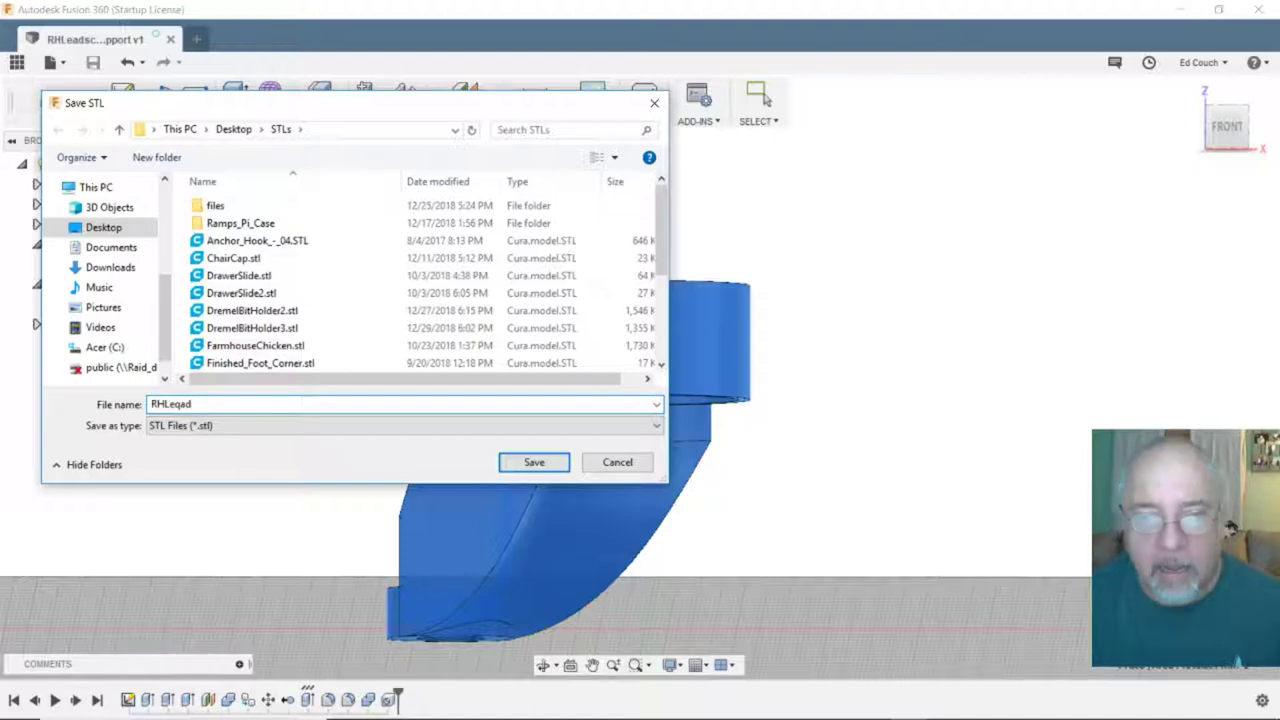
pyautogui.write('leqad')
pyautogui.press('BackSpace')
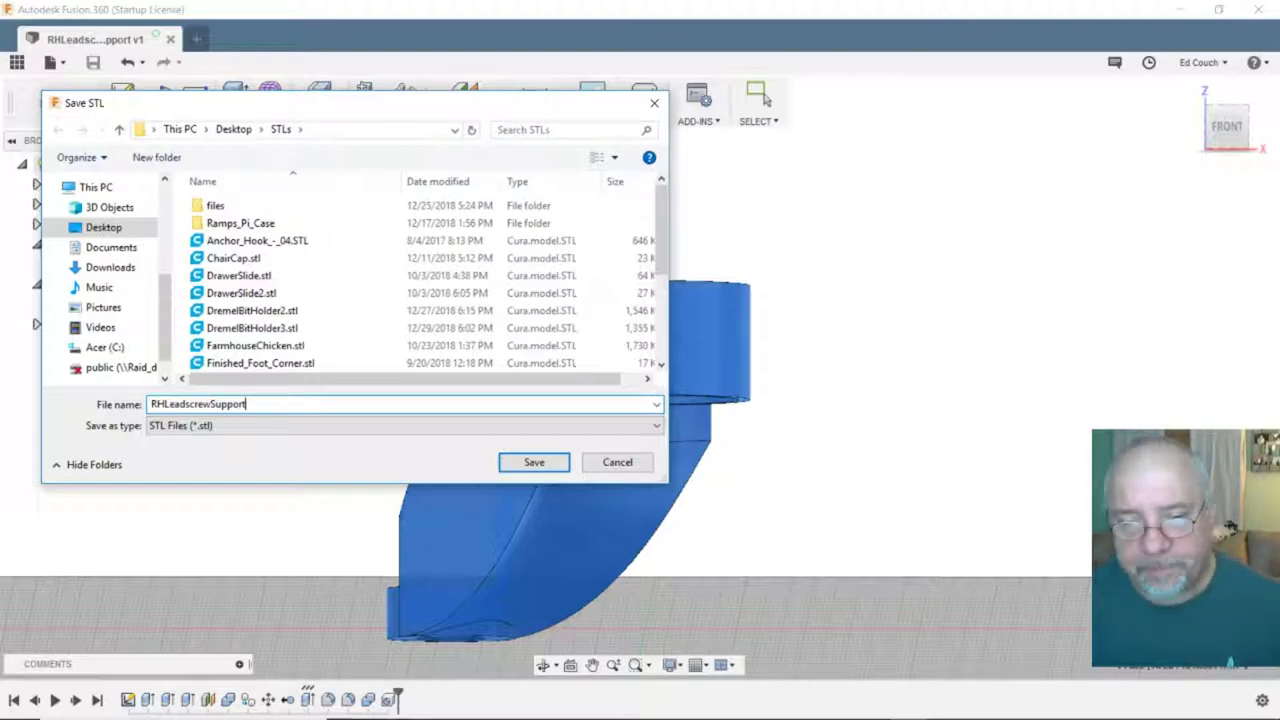
pyautogui.click(534, 463)
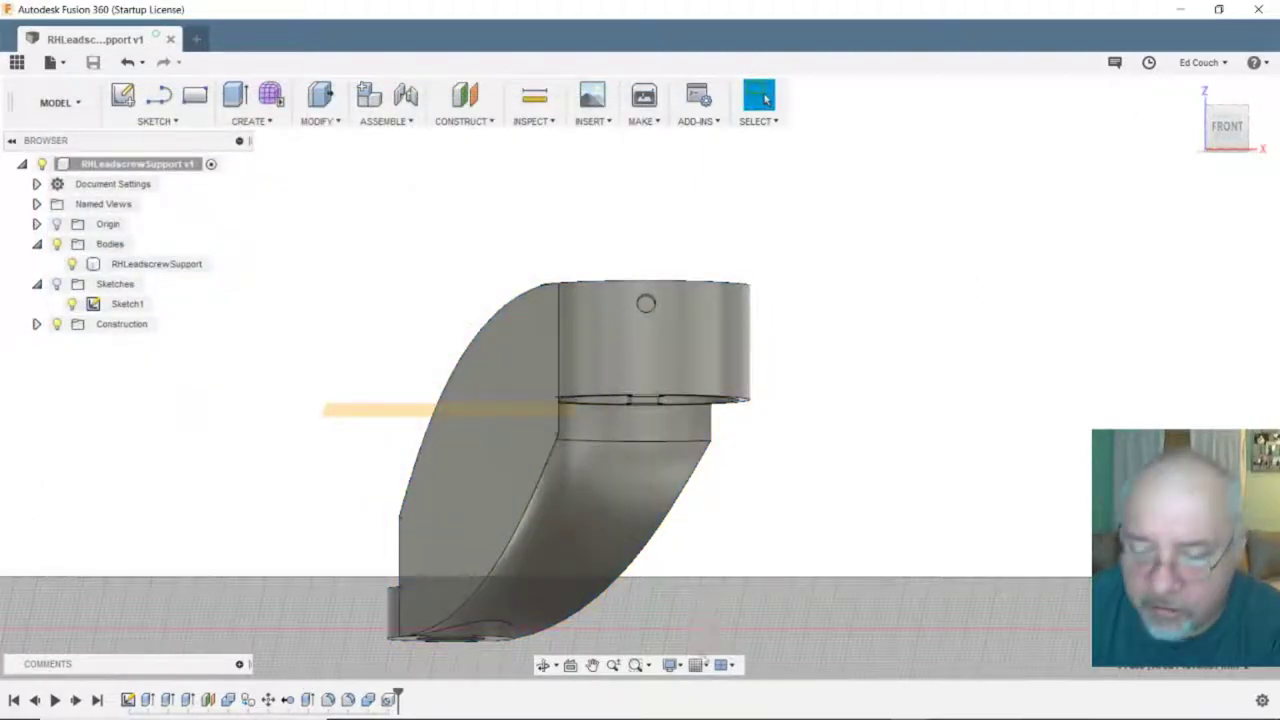
pyautogui.moveTo(704, 716)
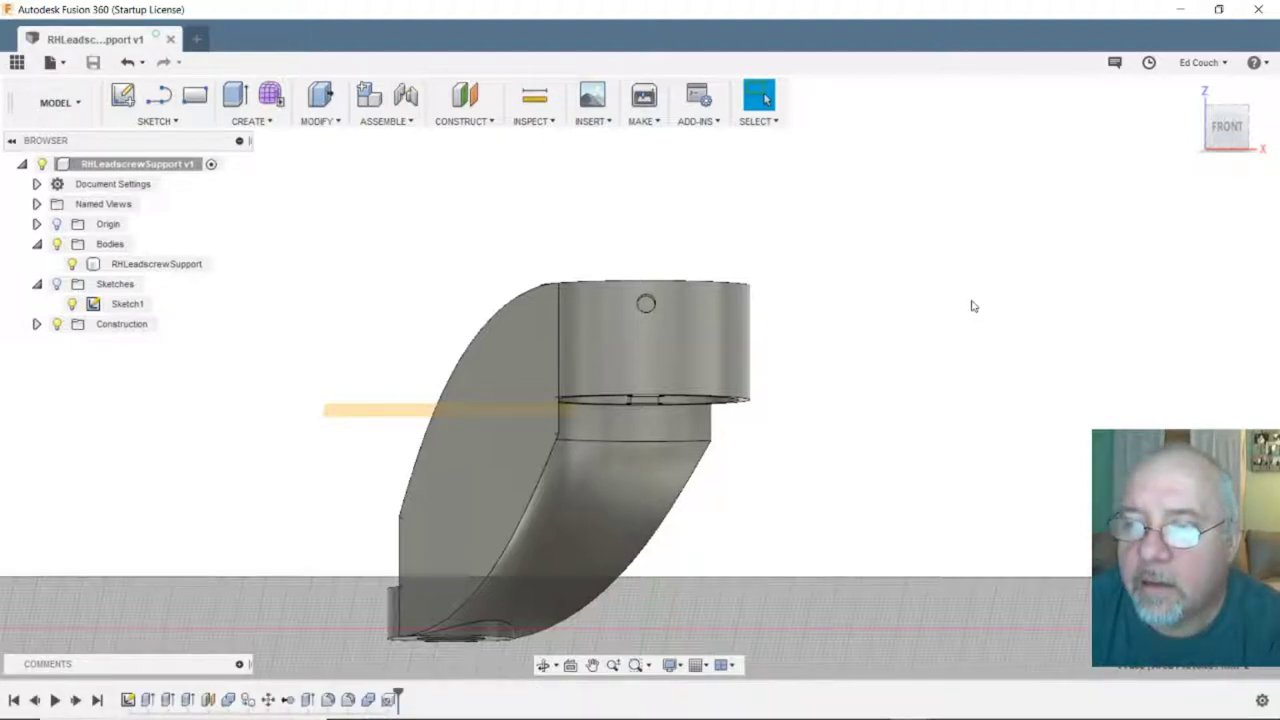
pyautogui.moveTo(1020, 716)
pyautogui.click(1057, 706)
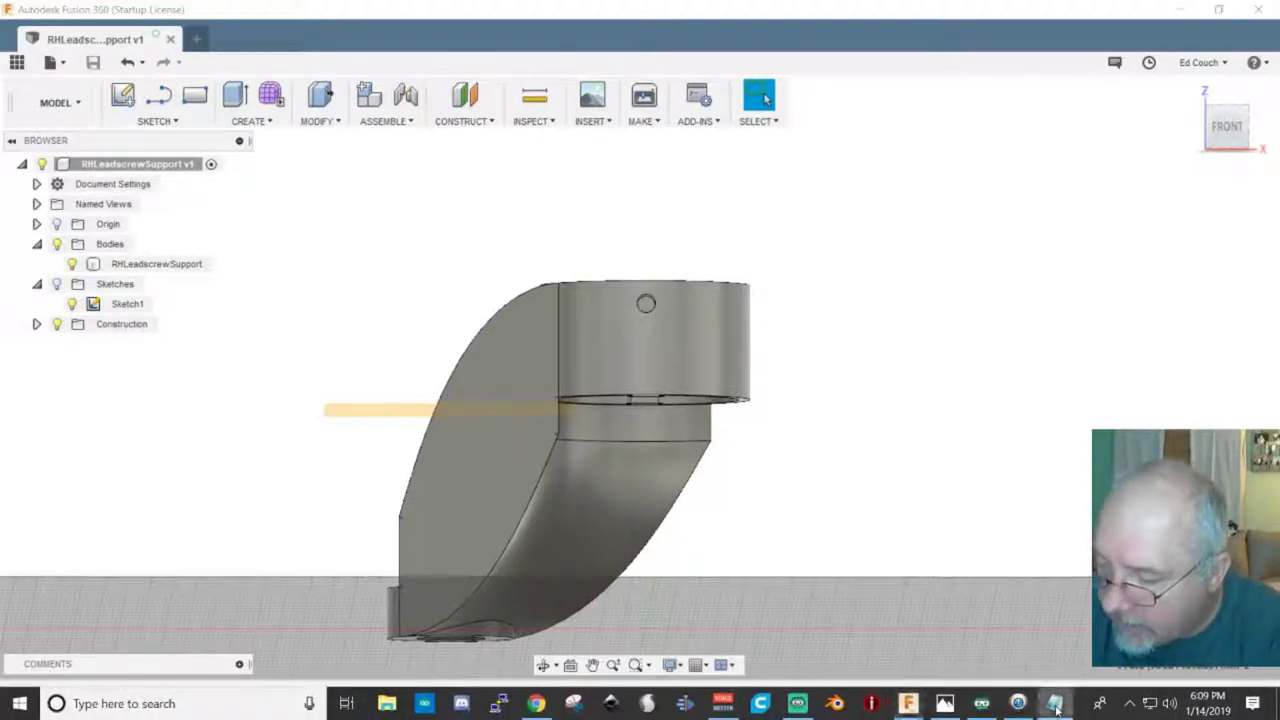
pyautogui.rightClick(1057, 706)
pyautogui.click(1050, 664)
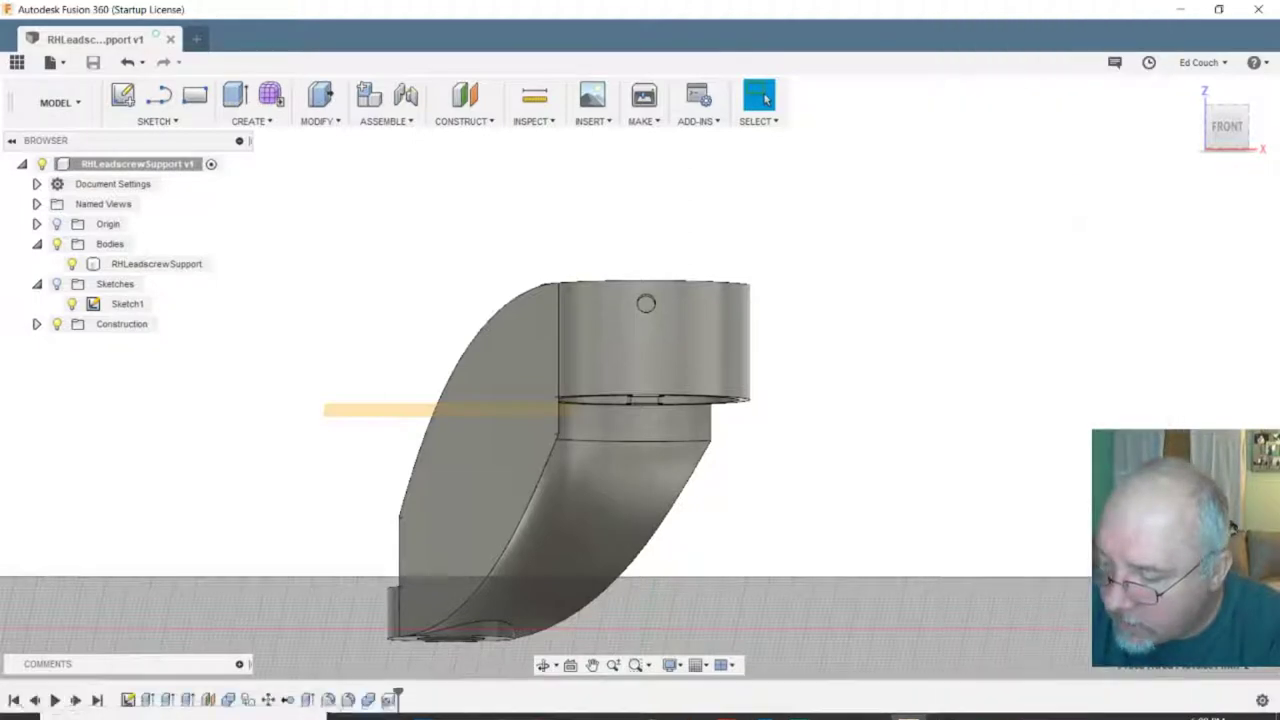
pyautogui.rightClick(1015, 703)
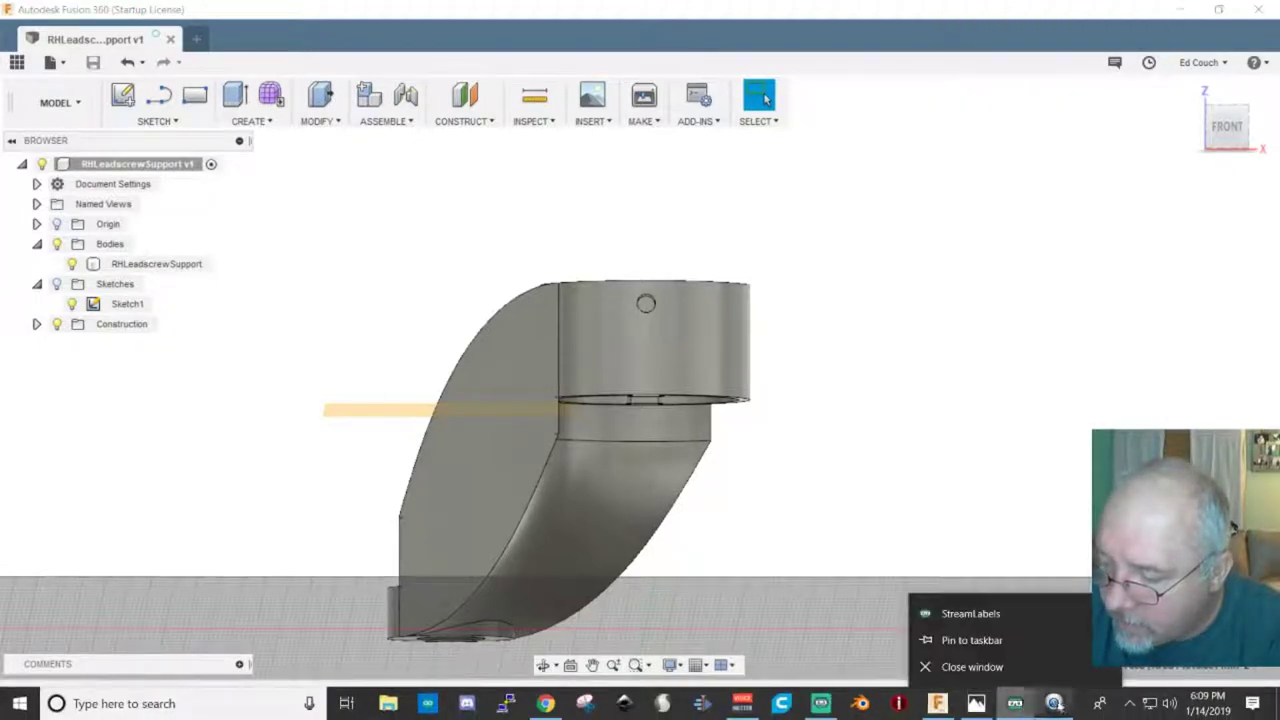
pyautogui.rightClick(1056, 704)
pyautogui.click(1103, 380)
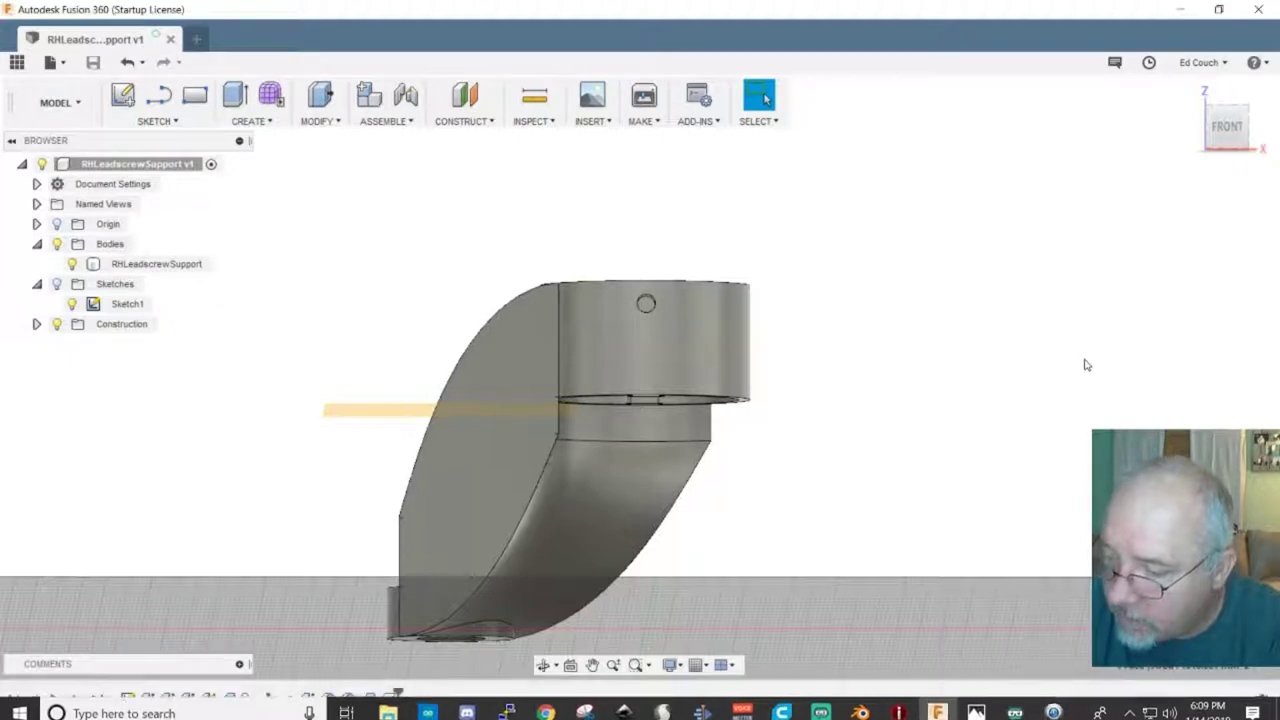
pyautogui.rightClick(1056, 704)
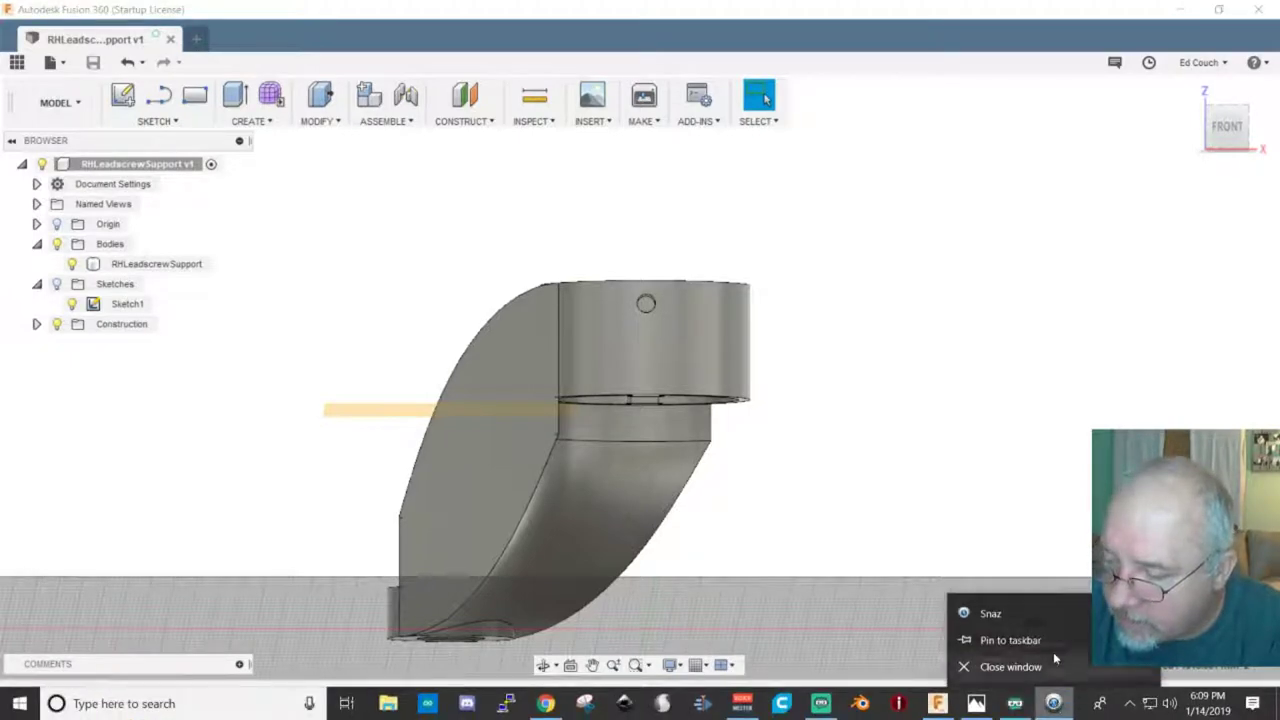
pyautogui.click(1005, 666)
pyautogui.moveTo(990, 716)
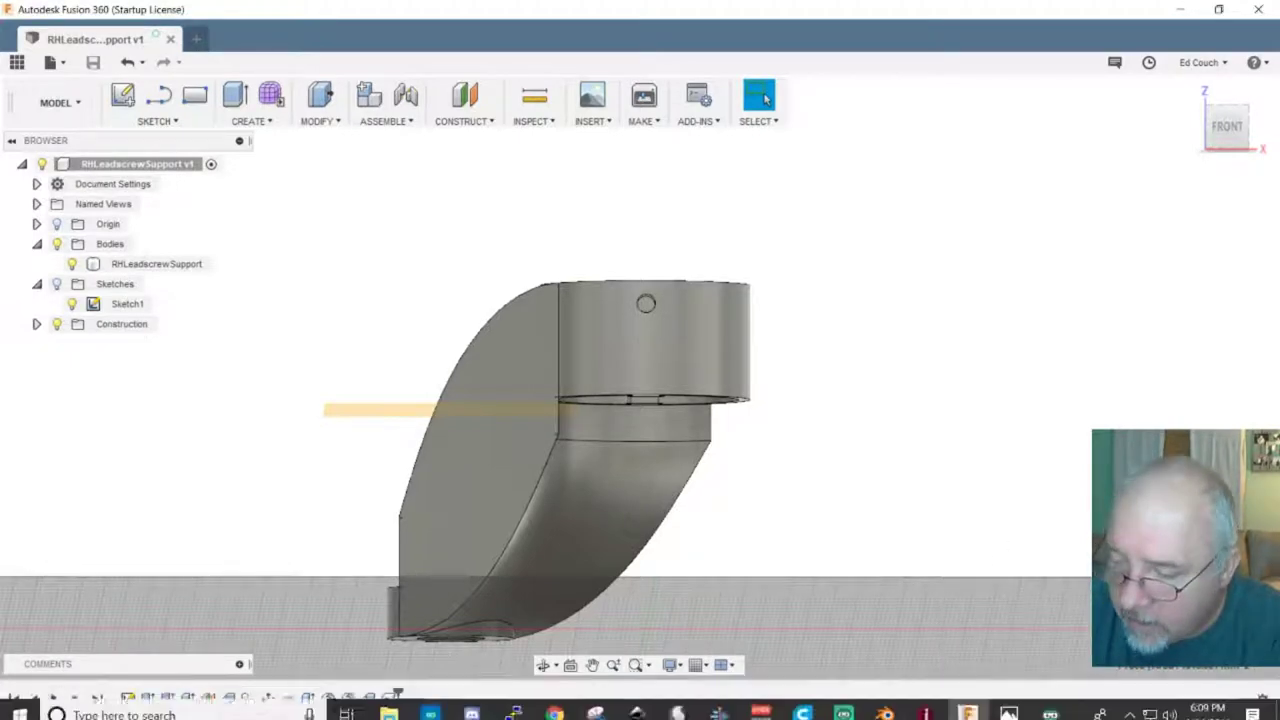